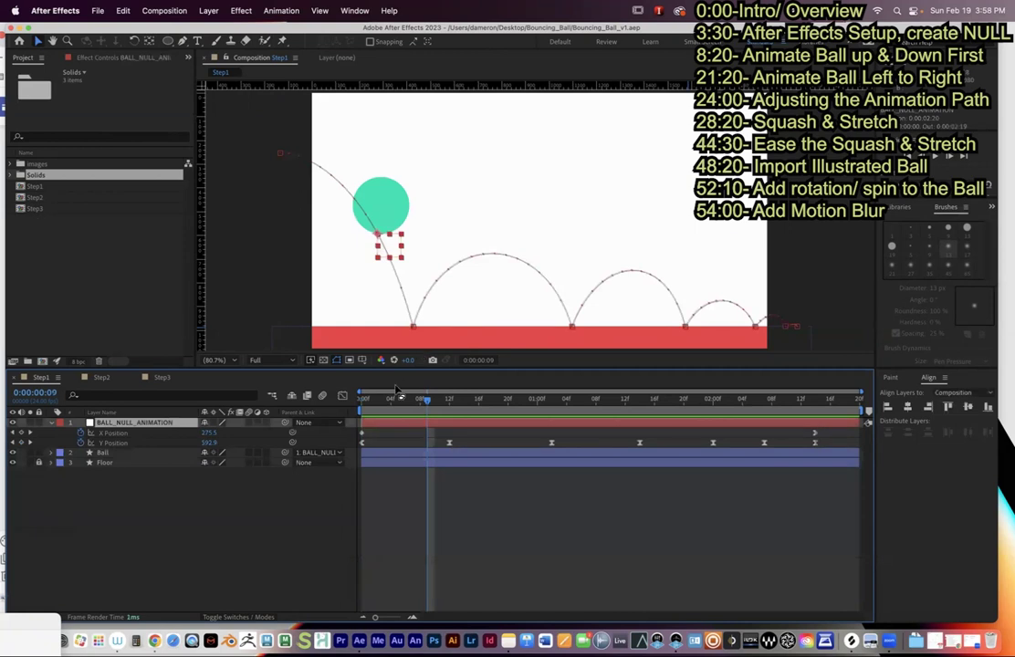
# - Preview the bouncing ball's path in the Step1 composition by playing and scrubbing through the animation
pyautogui.press('Home')
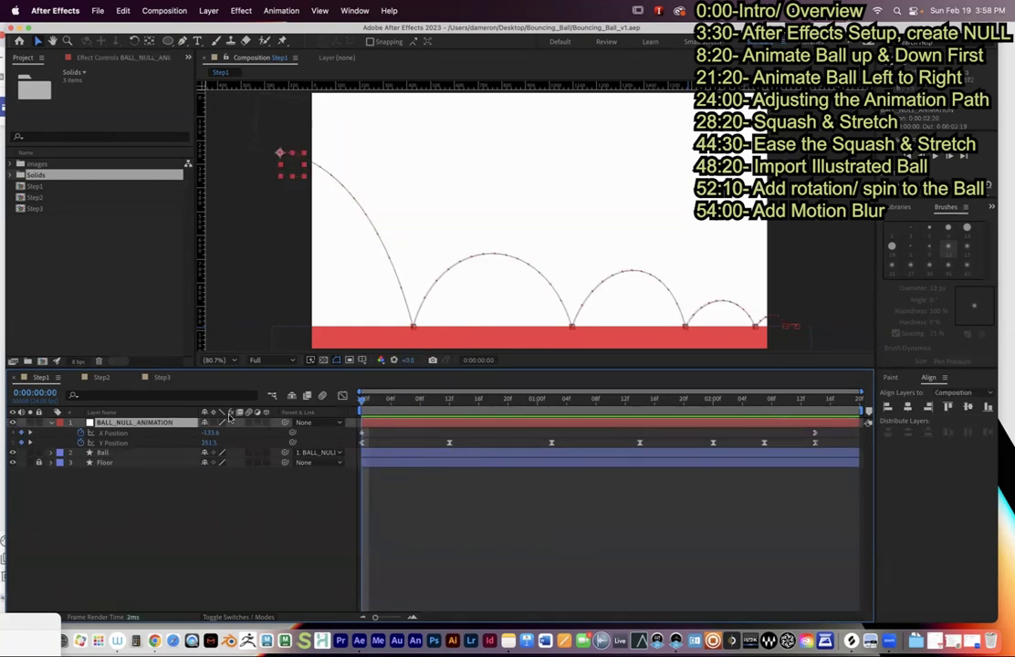
pyautogui.moveTo(364, 401); pyautogui.dragTo(393, 405)
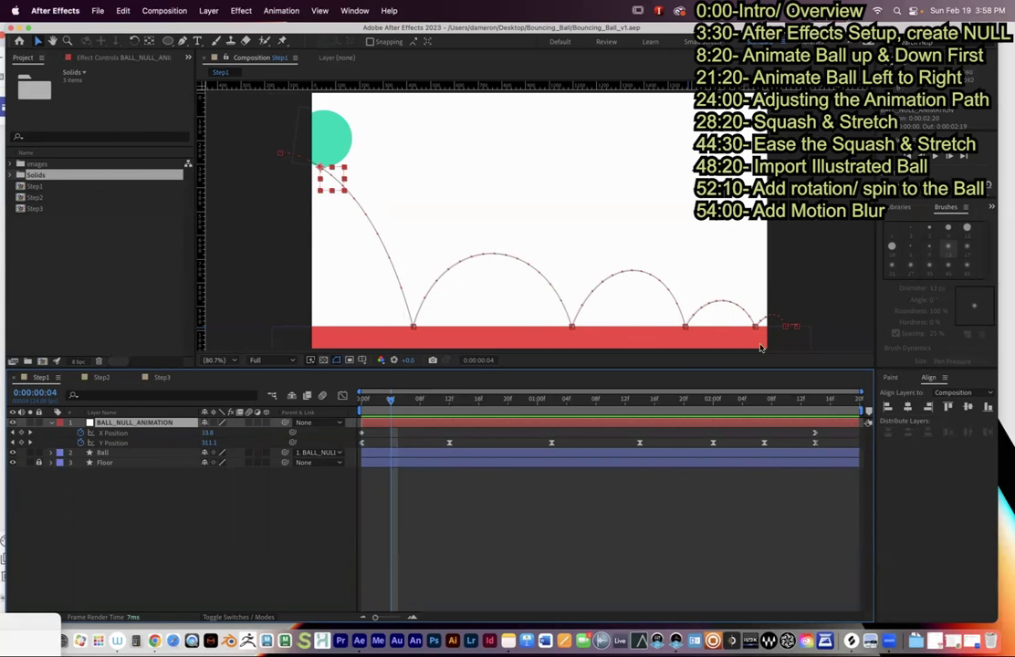
pyautogui.moveTo(417, 404); pyautogui.dragTo(363, 408)
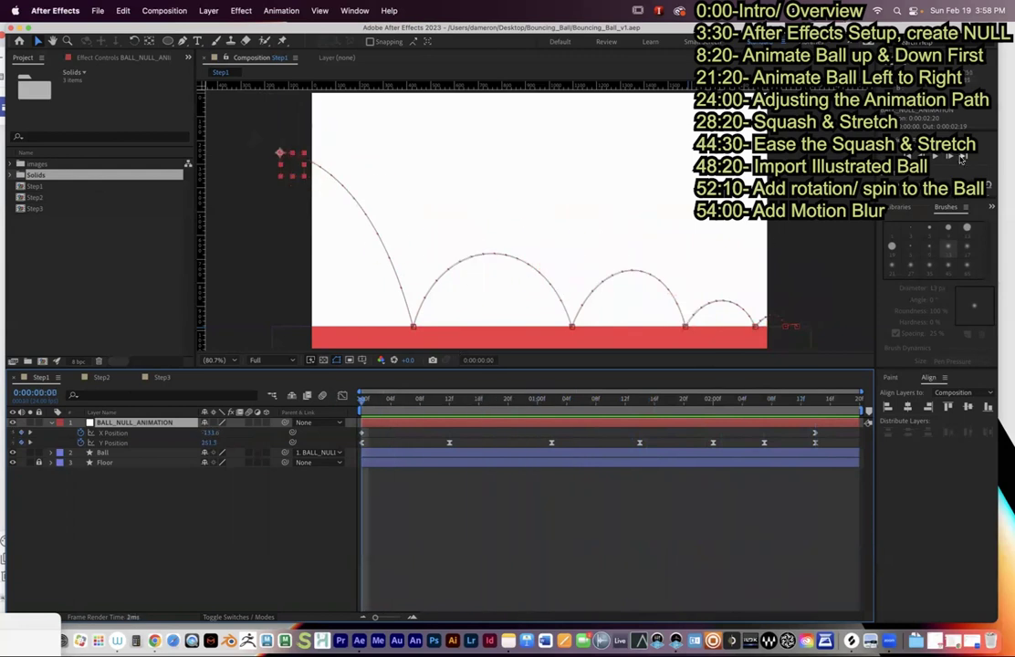
pyautogui.click(935, 157)
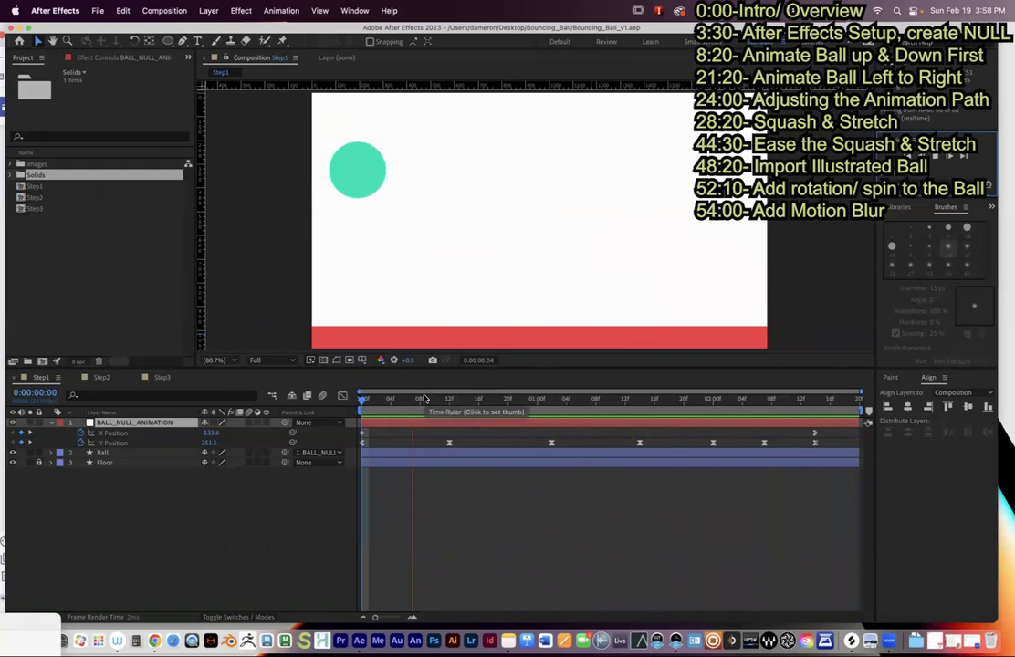
pyautogui.click(948, 161)
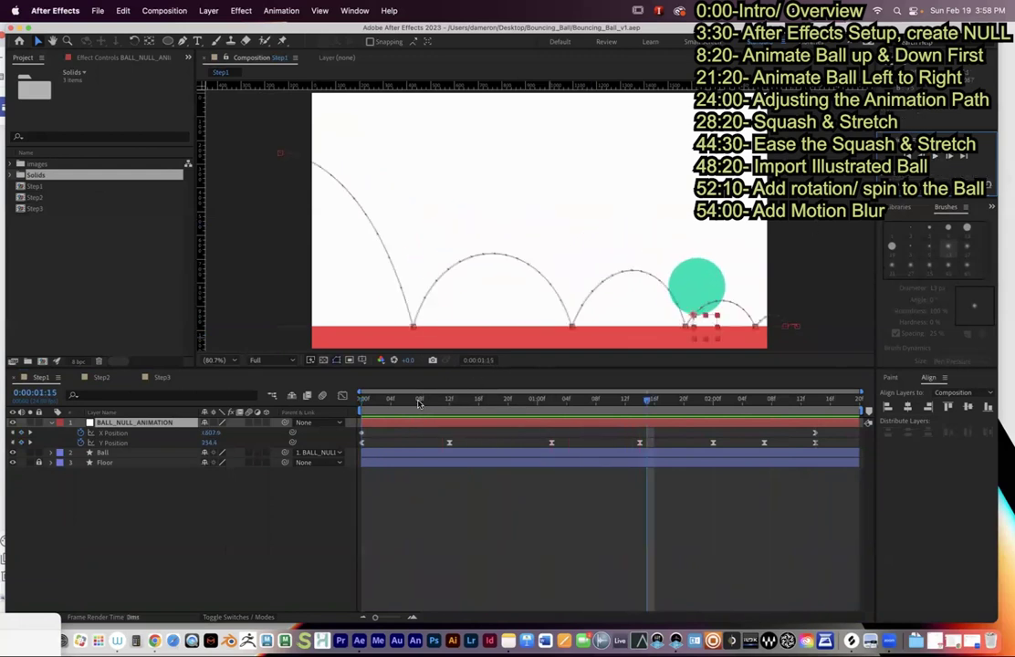
pyautogui.click(517, 403)
pyautogui.moveTo(526, 407); pyautogui.dragTo(632, 403)
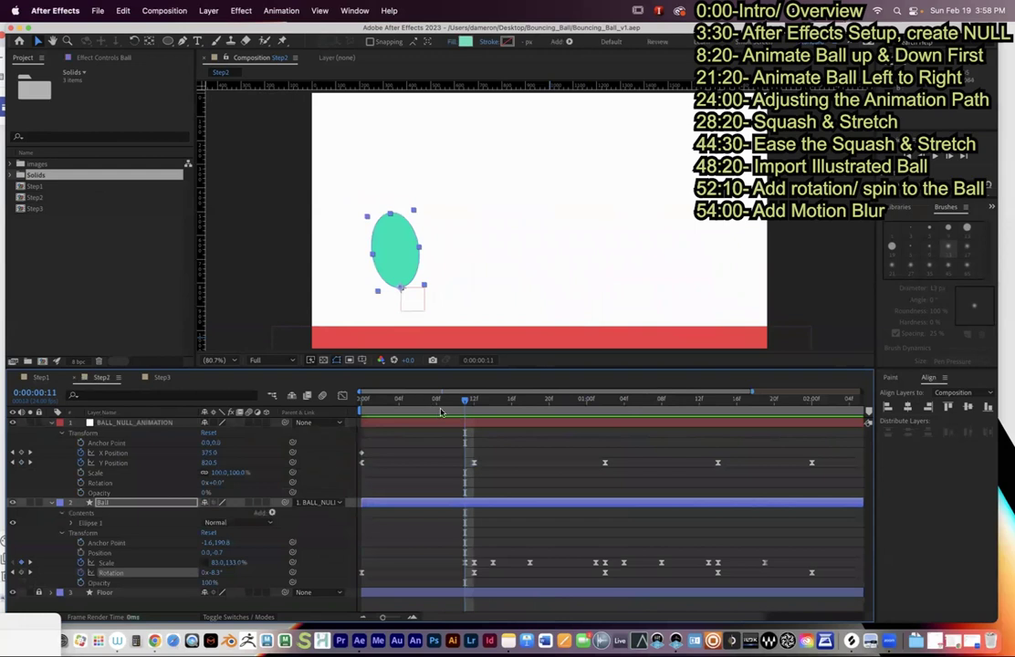
# - Play the Step2 composition from its first frame to review the ball's squash and stretch
pyautogui.moveTo(441, 413); pyautogui.dragTo(221, 432)
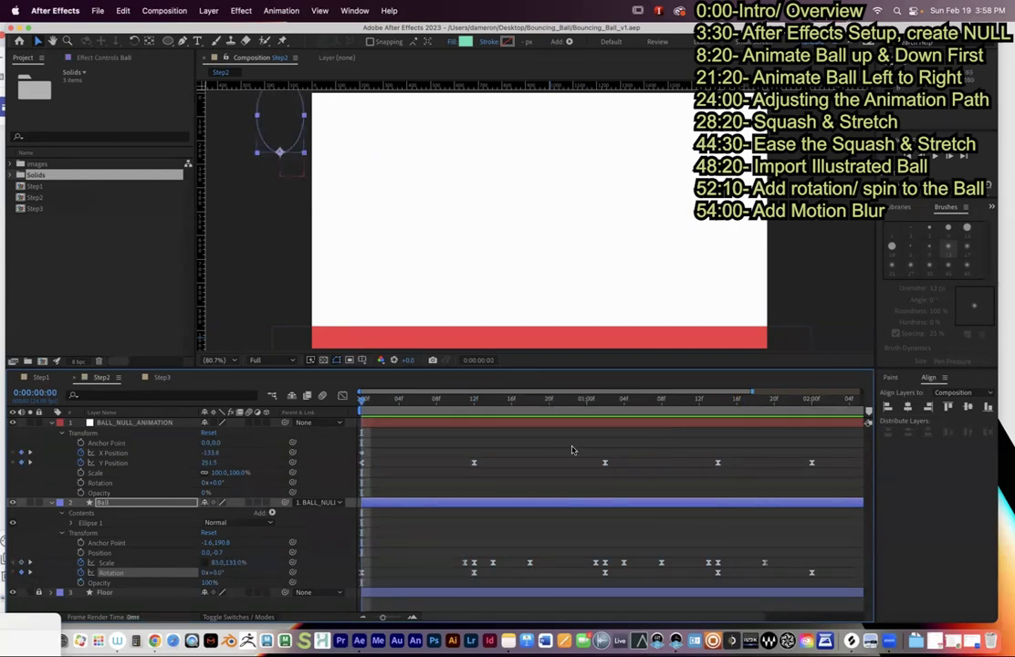
pyautogui.click(544, 465)
pyautogui.click(932, 158)
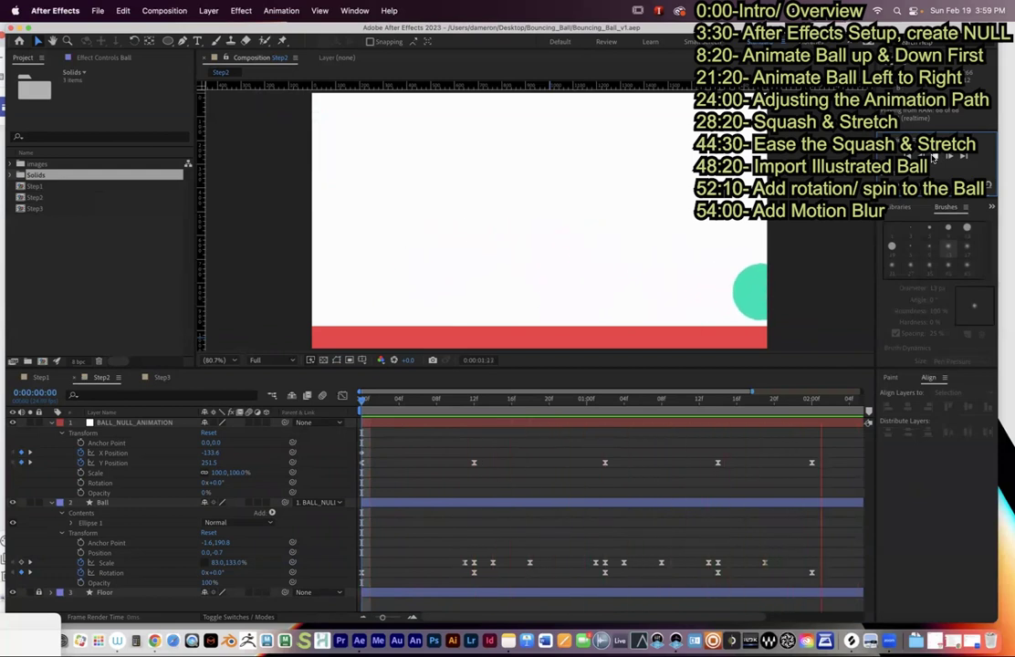
# - Open the Step3 composition and review the illustrated ball's rotation and motion blur by playing and scrubbing through it
pyautogui.click(162, 377)
pyautogui.moveTo(377, 414); pyautogui.dragTo(431, 415)
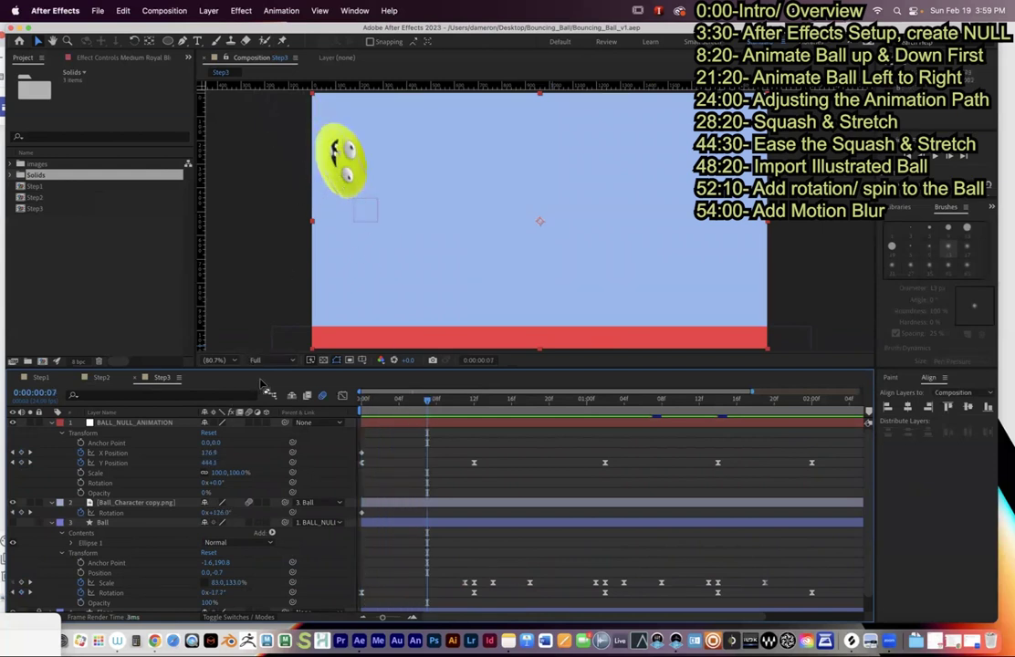
pyautogui.moveTo(427, 400); pyautogui.dragTo(331, 428)
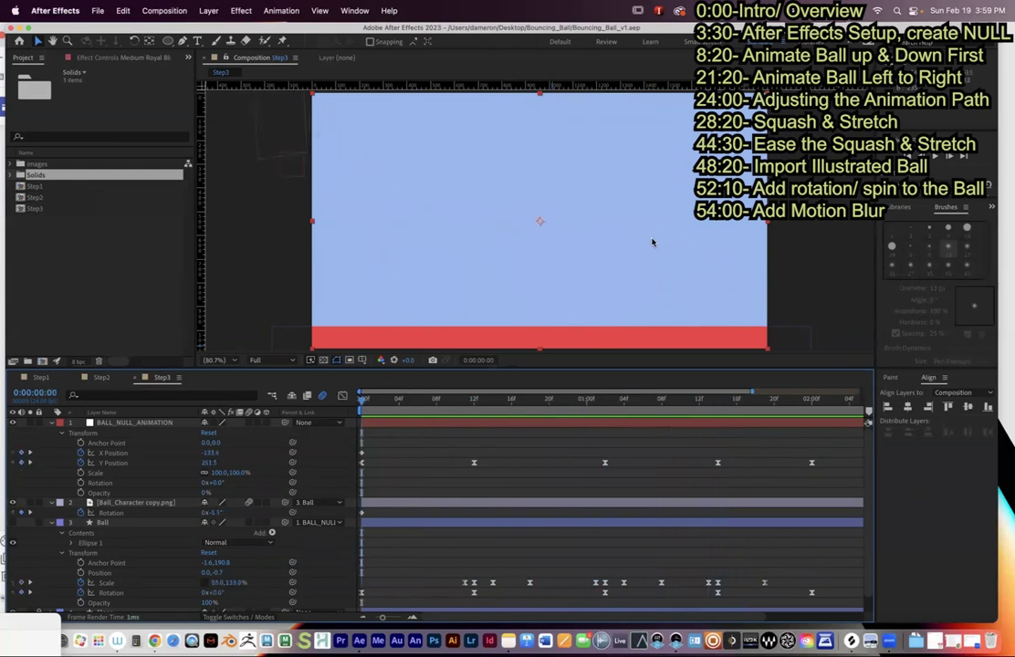
pyautogui.click(933, 158)
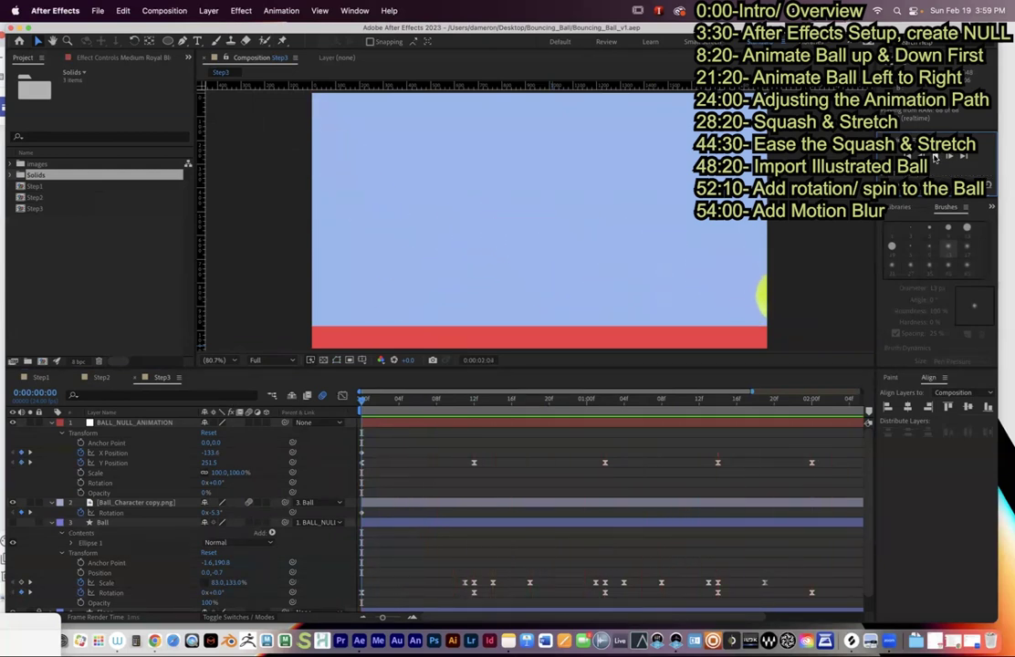
pyautogui.click(934, 157)
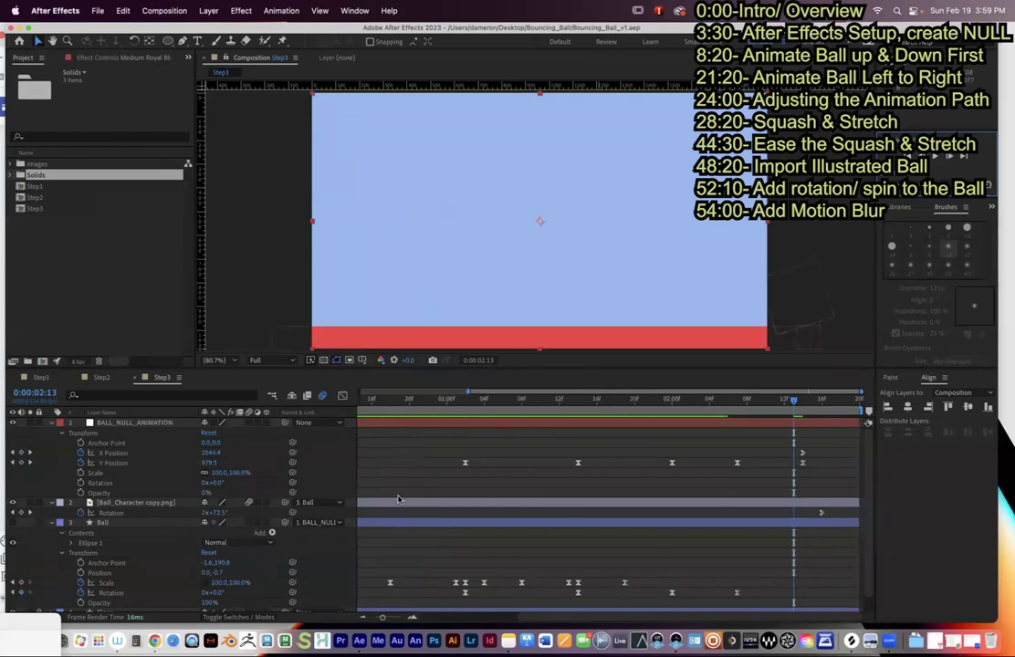
pyautogui.moveTo(404, 402); pyautogui.dragTo(229, 406)
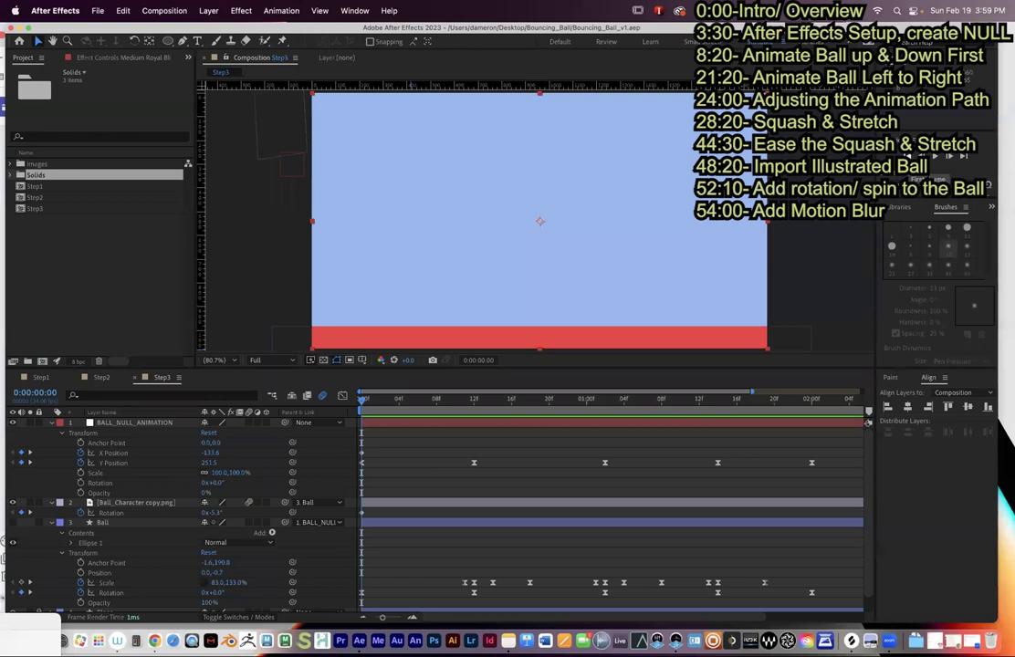
pyautogui.moveTo(363, 400); pyautogui.dragTo(557, 419)
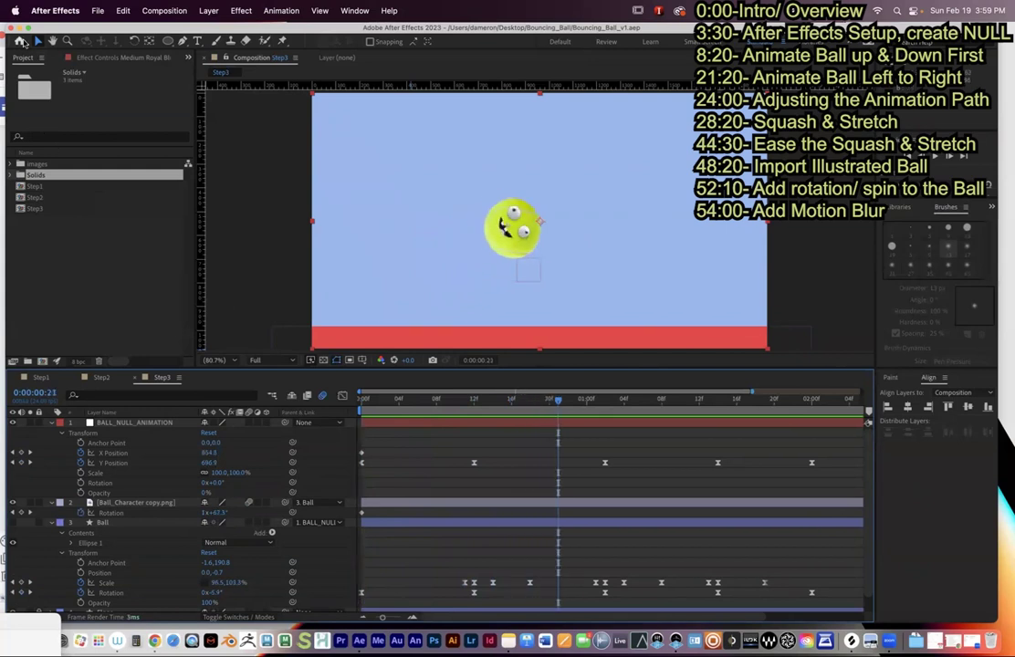
# - Switch to Chrome to examine the bouncing-ball timing and spacing diagrams on the Time-Based Media Lecture page, and return to After Effects
pyautogui.click(19, 27)
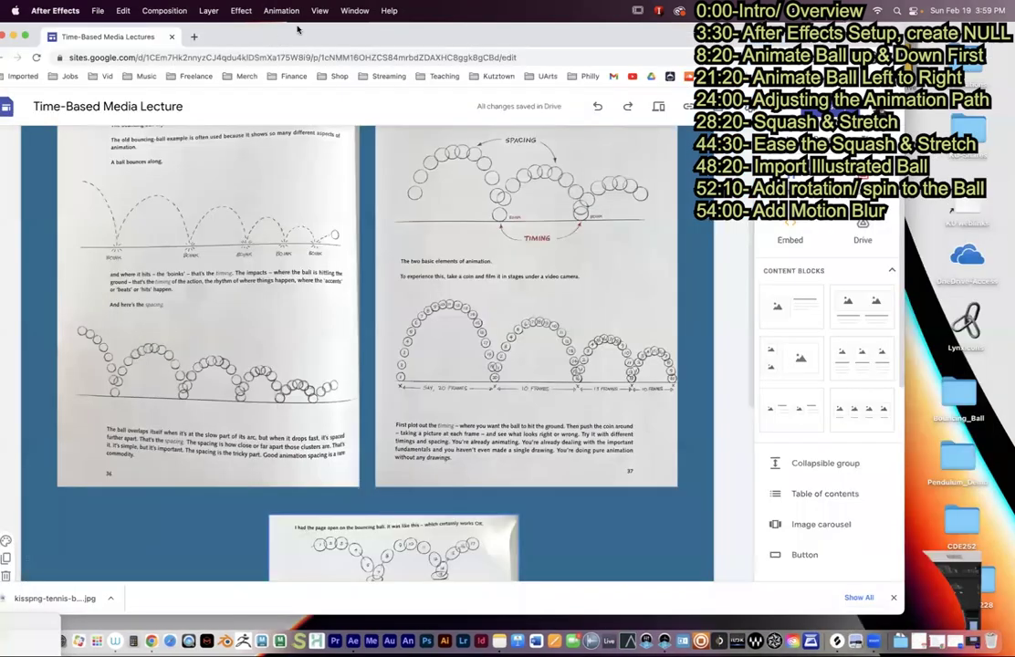
pyautogui.scroll(3, 430, 270)
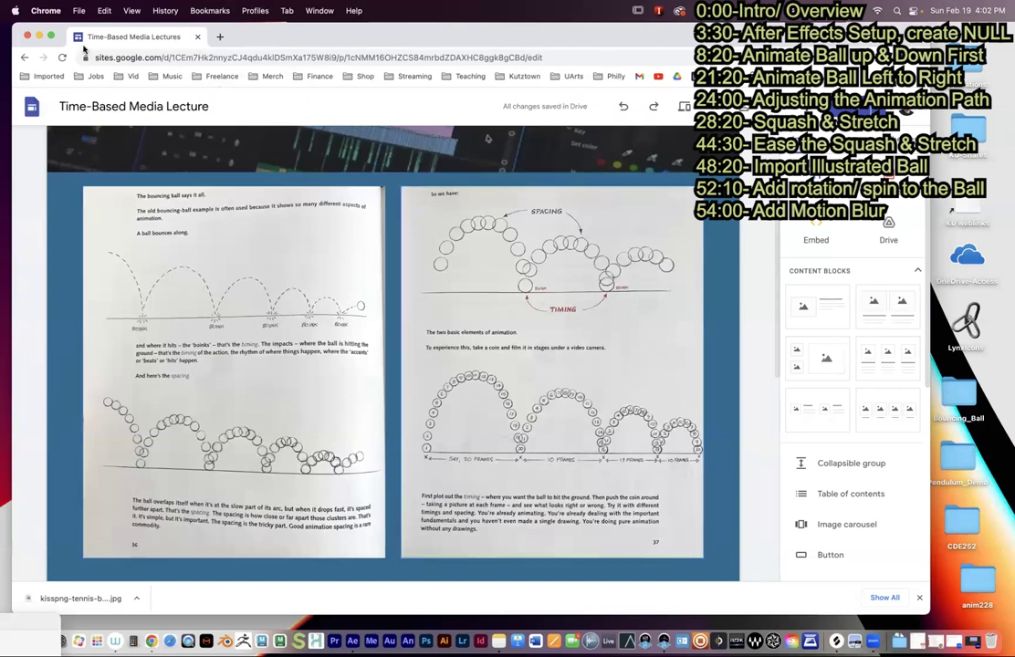
pyautogui.click(39, 34)
pyautogui.click(937, 639)
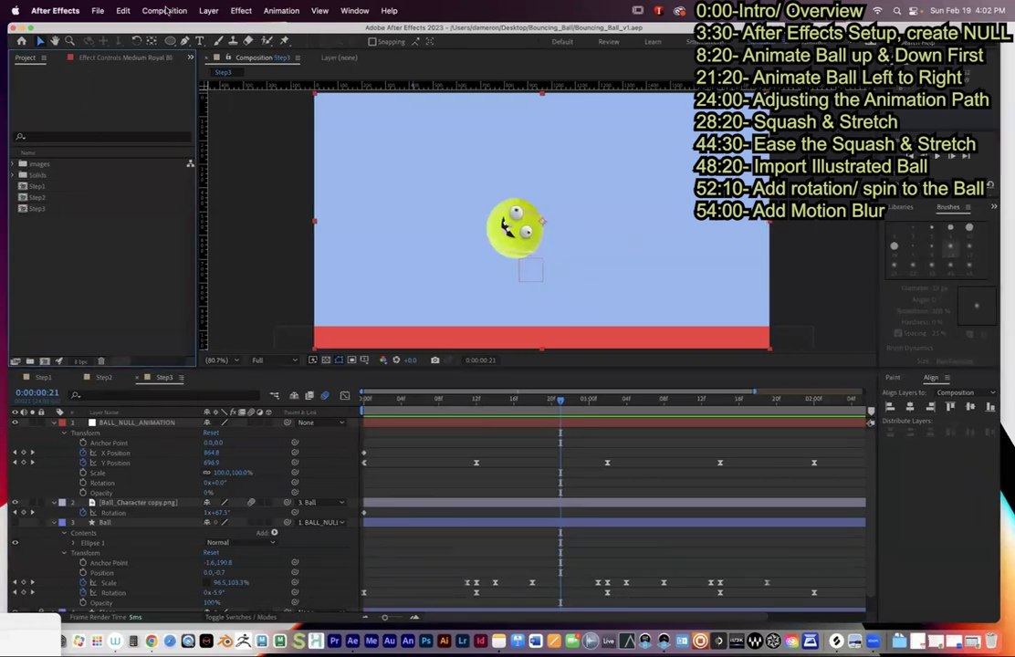
# - Create a composition named Online_Demo at 1920x1080, 24 fps, with a duration of 0:00:02:20 and a white background
pyautogui.click(165, 11)
pyautogui.click(170, 34)
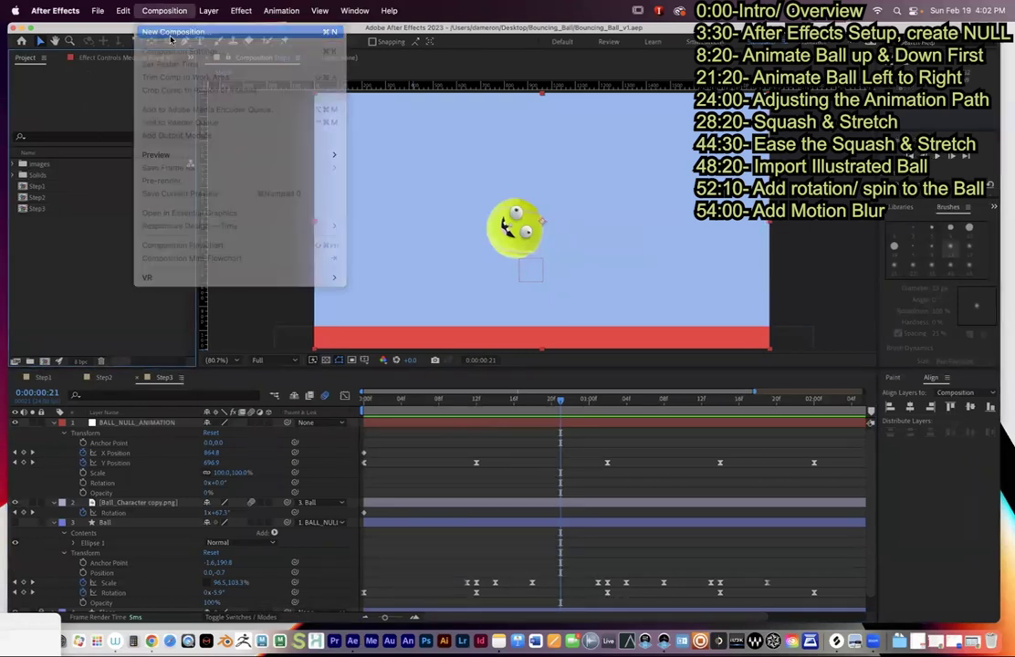
pyautogui.moveTo(601, 178); pyautogui.dragTo(414, 80)
pyautogui.write('C')
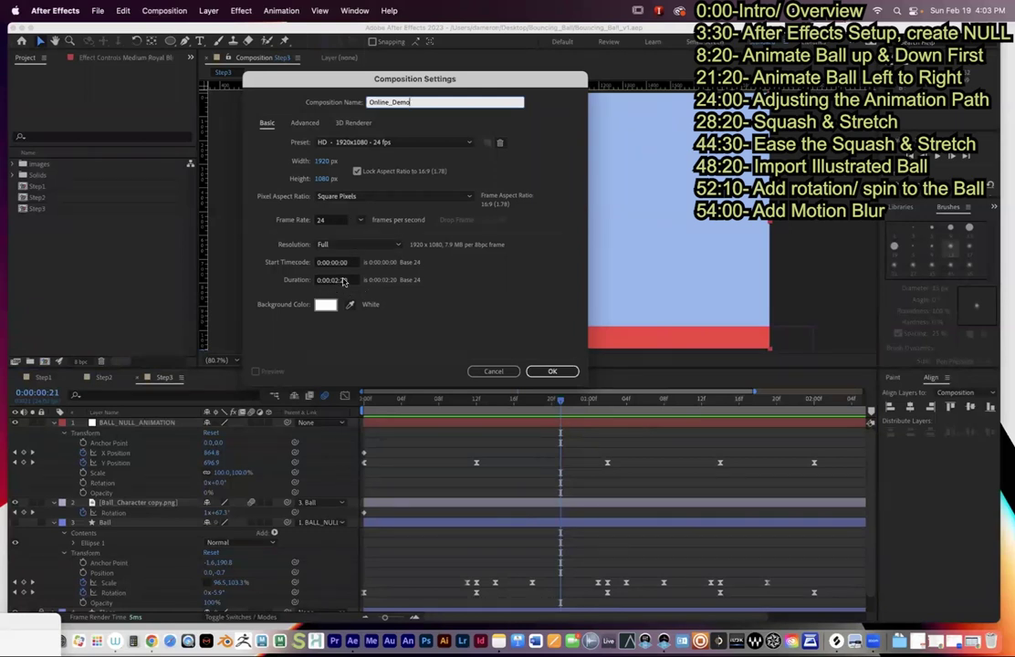
pyautogui.click(569, 368)
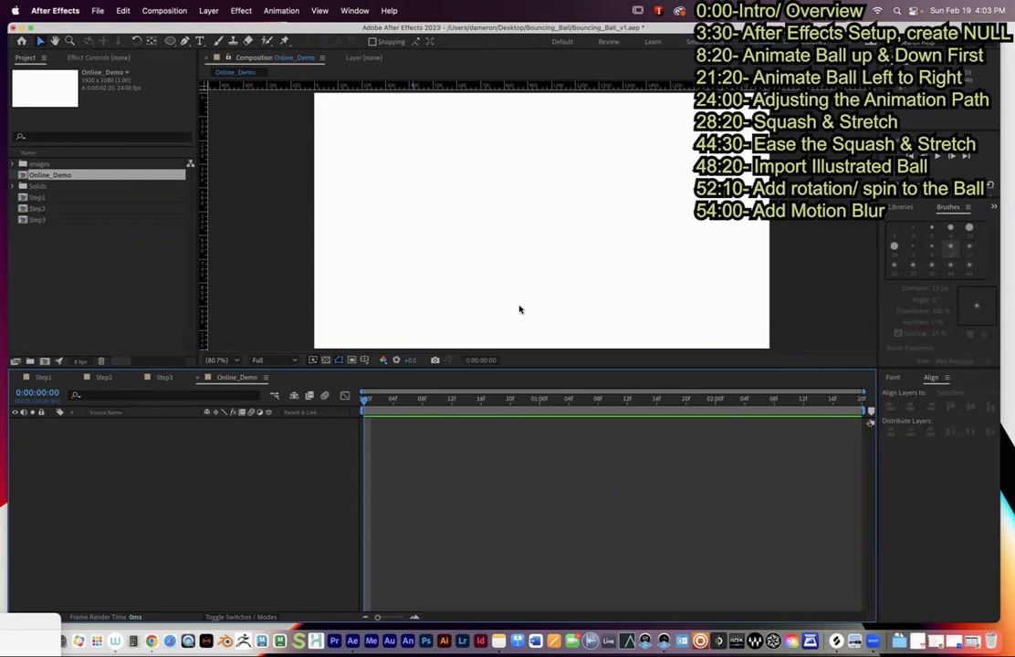
# - Add an empty shape layer to the Online_Demo composition
pyautogui.scroll(-2, 474, 288)
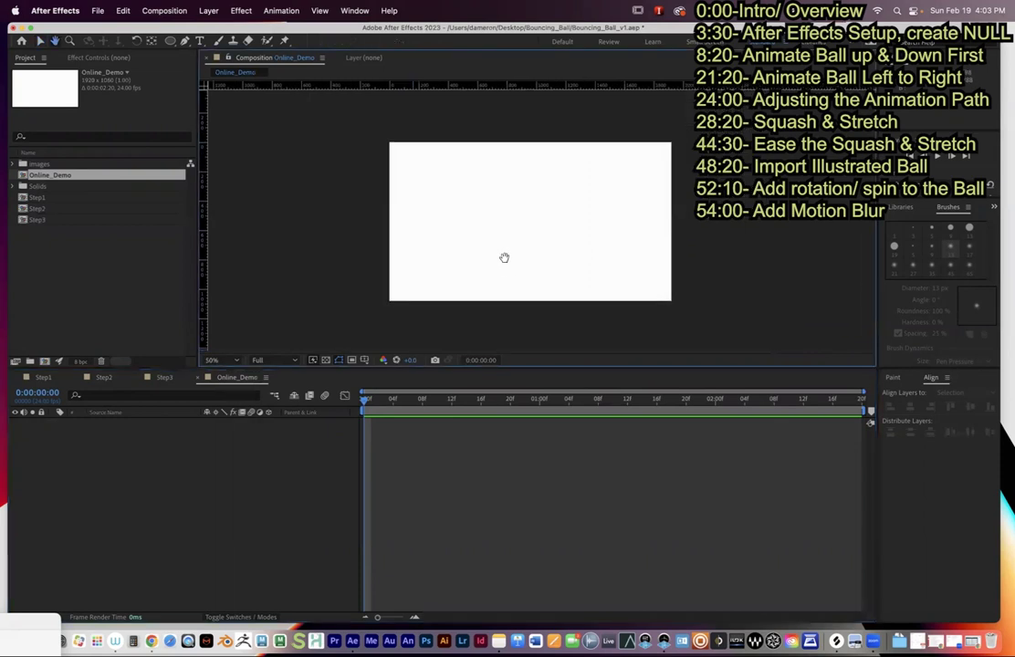
pyautogui.press('v')
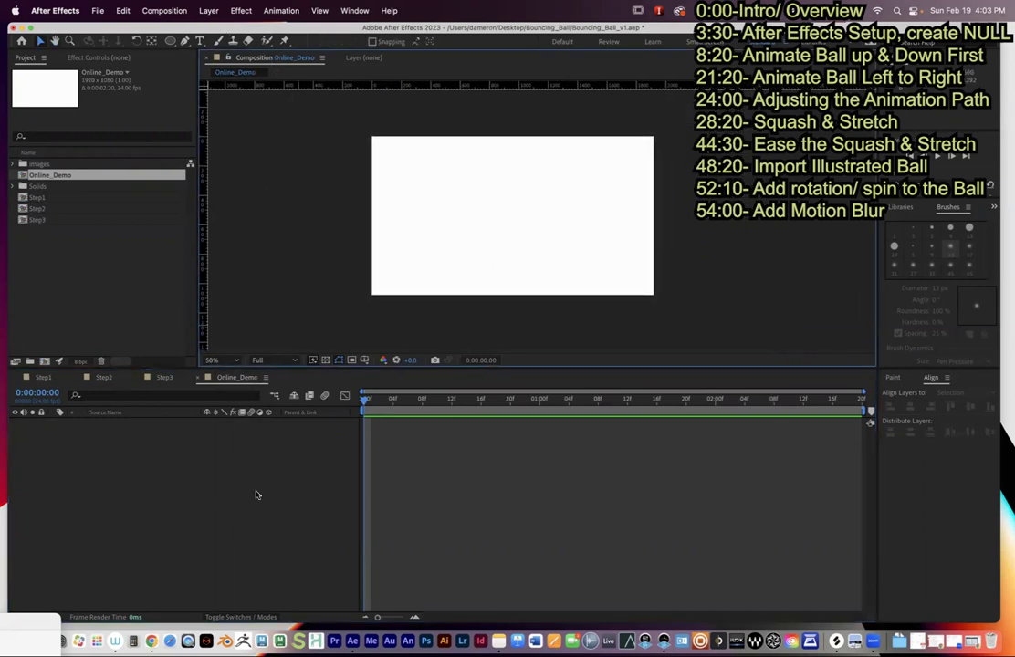
pyautogui.click(209, 10)
pyautogui.moveTo(219, 32)
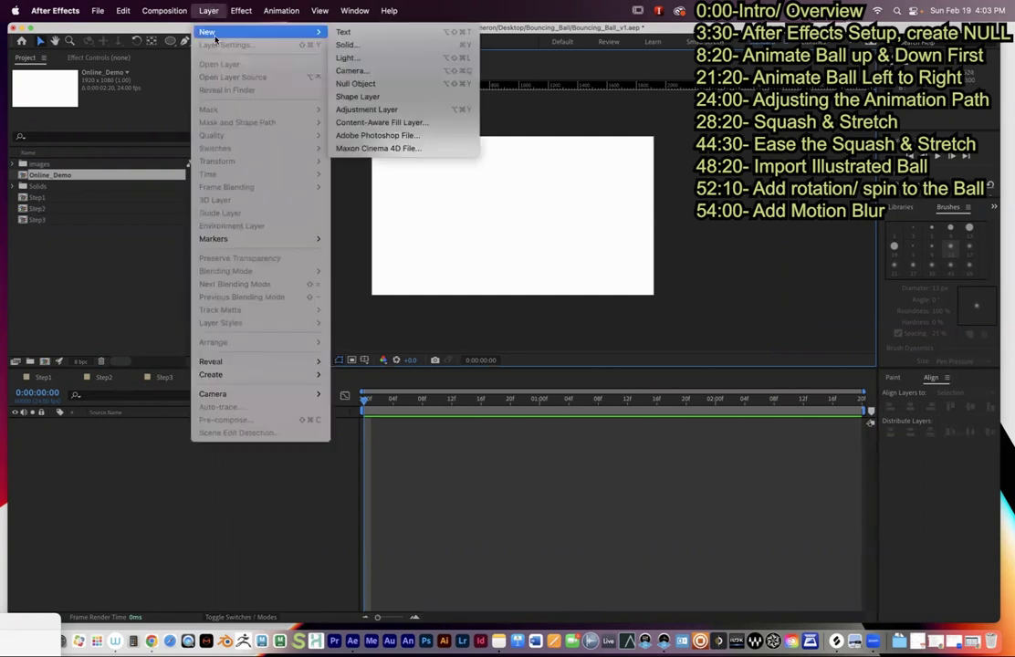
pyautogui.click(373, 97)
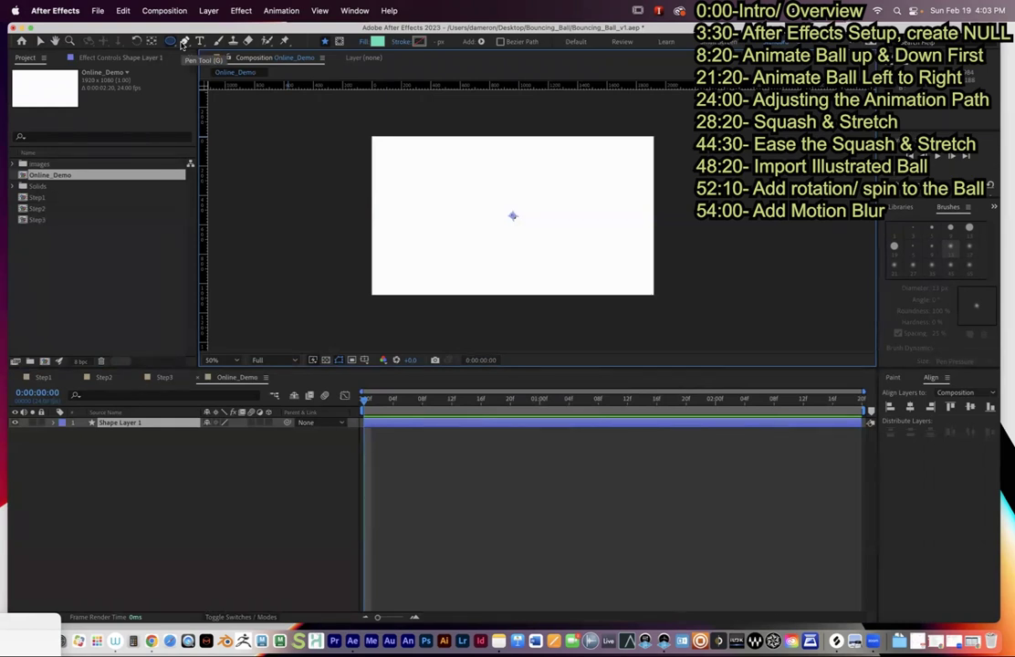
# - Draw a green rectangle about 2790 px wide as the ground, overhanging the frame's sides and lower edge, and nudge it slightly upward
pyautogui.click(171, 42)
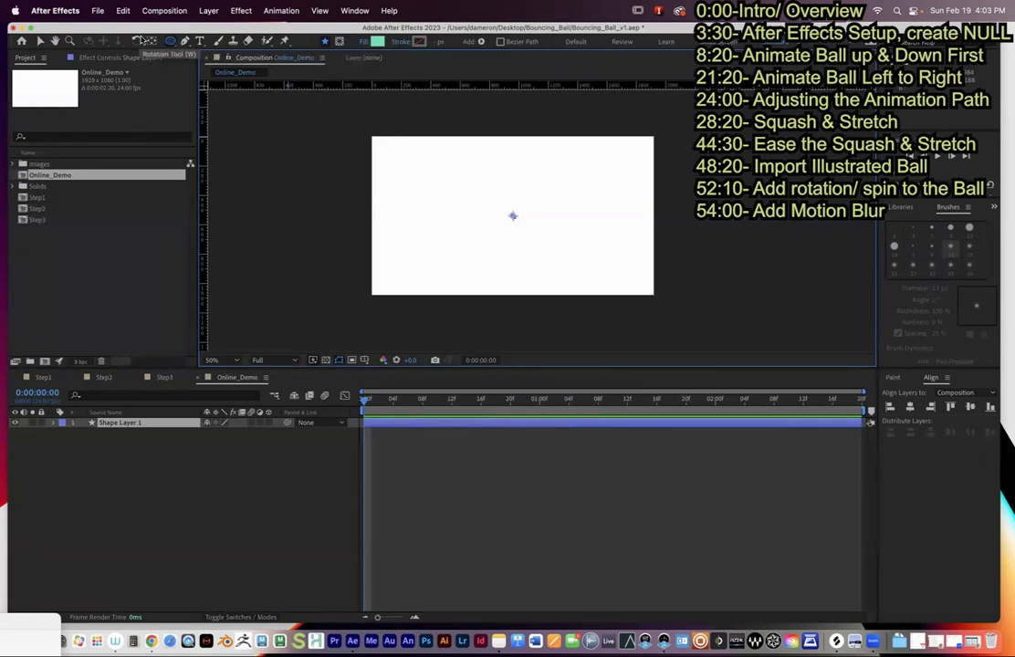
pyautogui.click(480, 43)
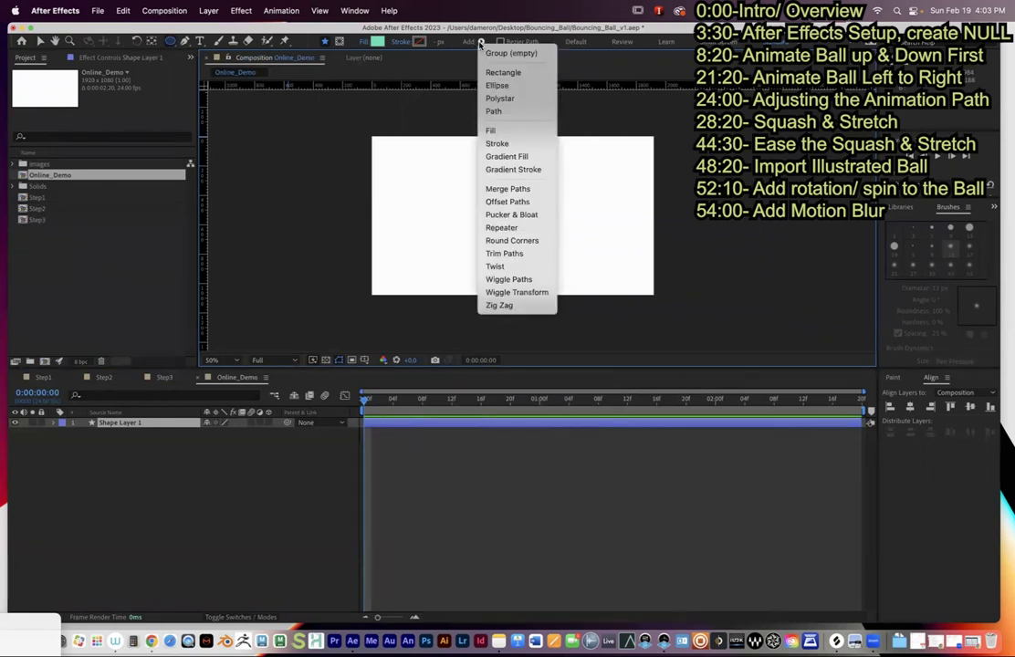
pyautogui.click(472, 38)
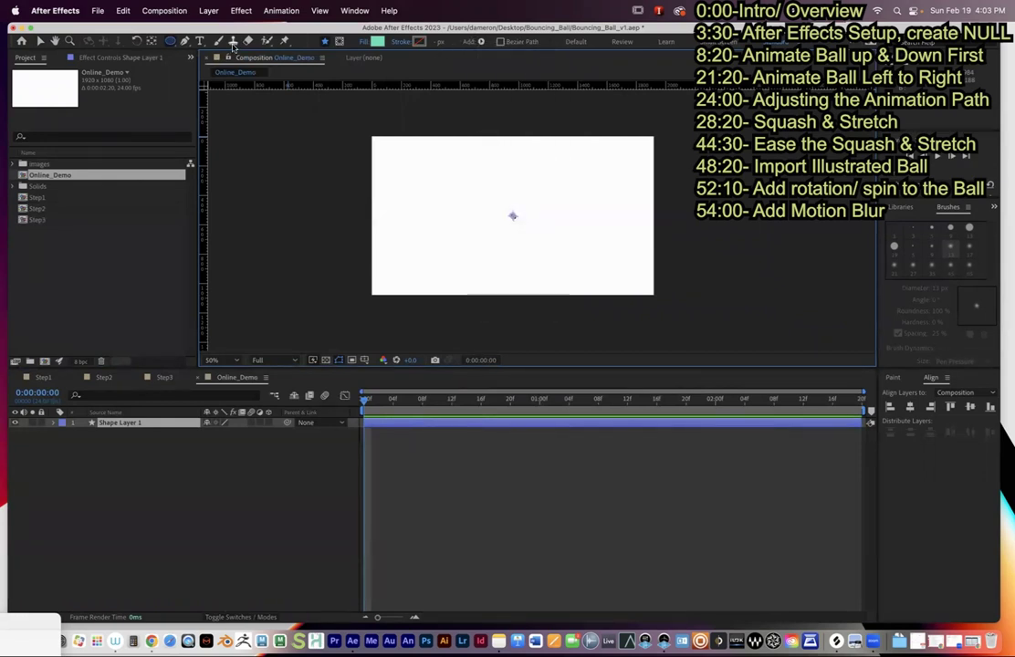
pyautogui.moveTo(171, 41); pyautogui.dragTo(209, 42)
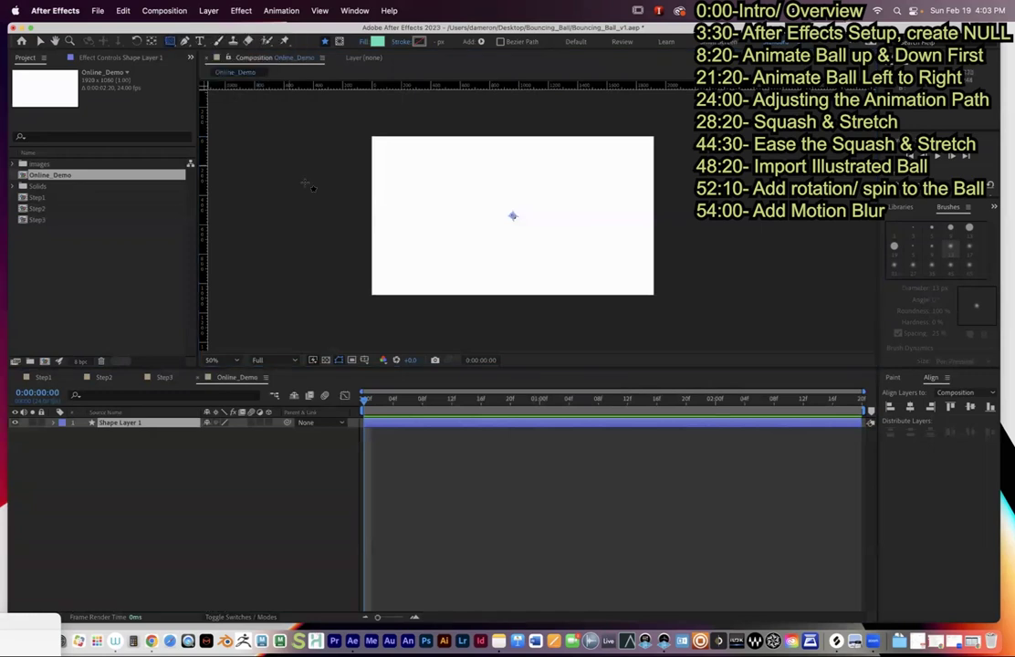
pyautogui.moveTo(319, 340); pyautogui.dragTo(730, 279)
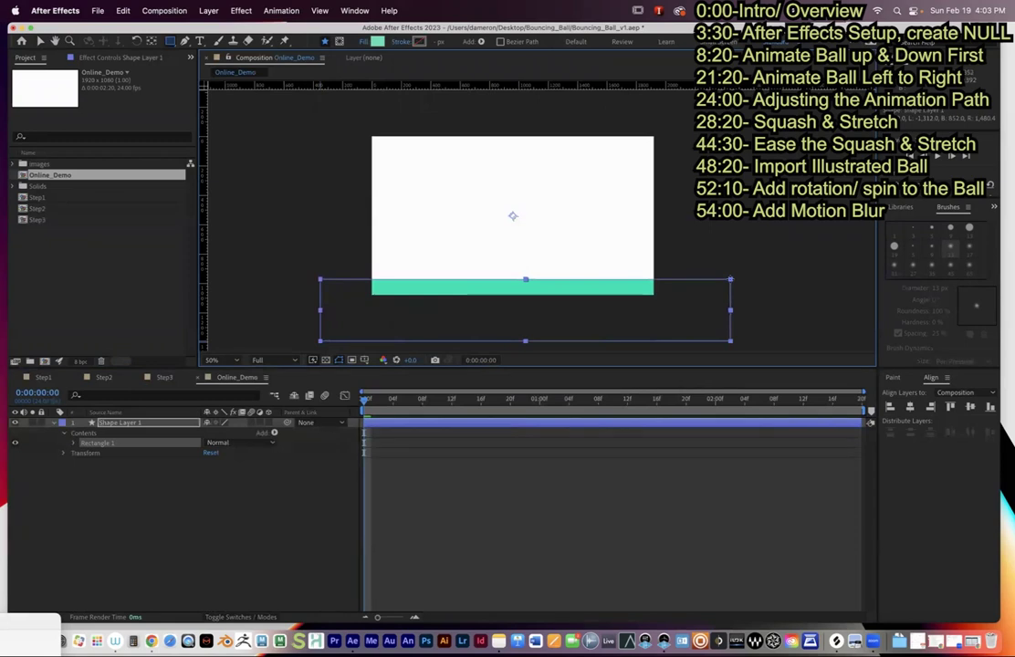
pyautogui.press('v')
pyautogui.moveTo(564, 289); pyautogui.dragTo(565, 287)
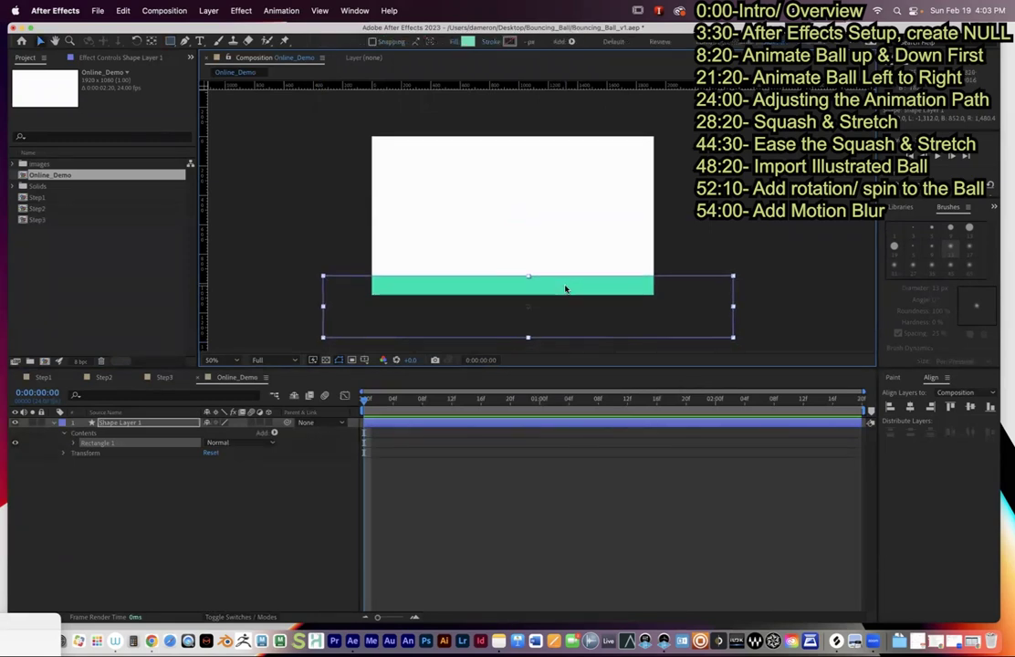
# - Rename the rectangle's shape layer as Floor
pyautogui.click(120, 424)
pyautogui.press('Return')
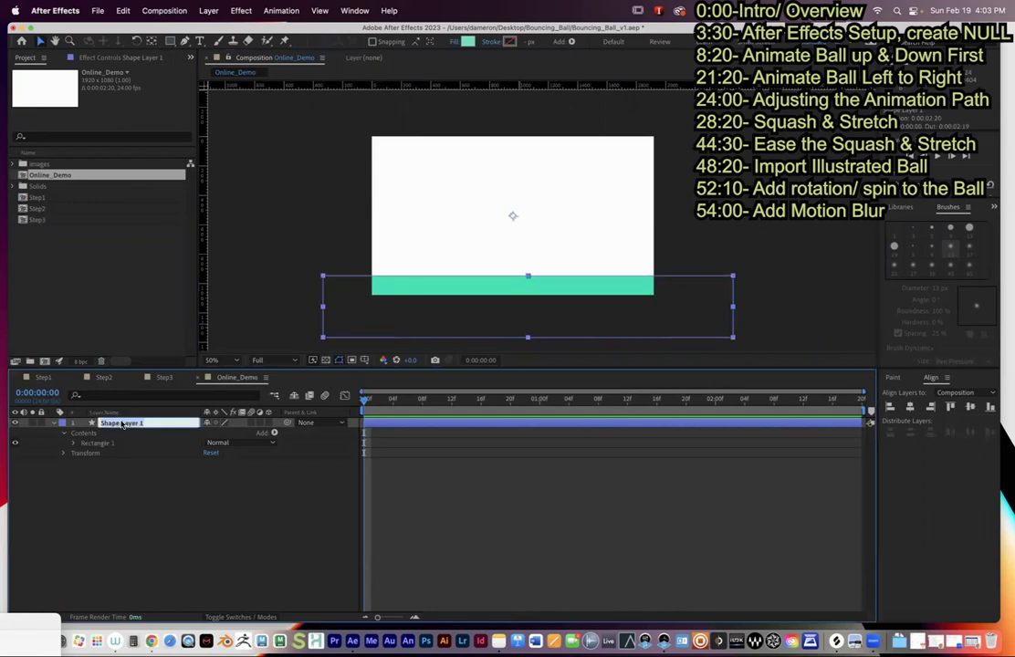
pyautogui.write('Bloor')
pyautogui.press('Return')
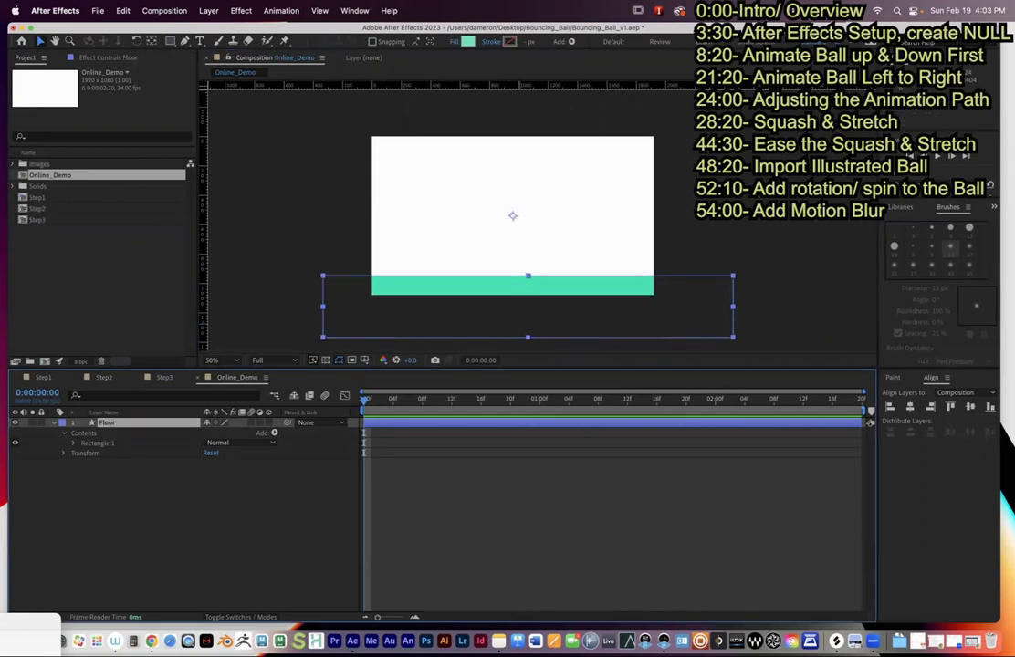
# - Lock the Floor layer and collapse its properties
pyautogui.rightClick(112, 426)
pyautogui.click(154, 591)
pyautogui.click(40, 423)
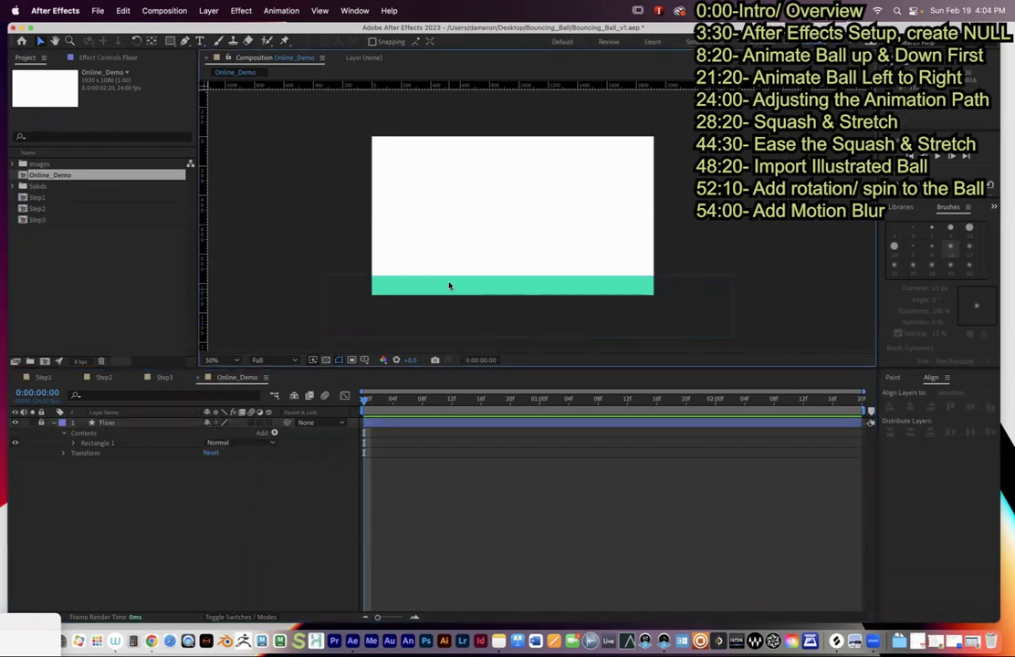
pyautogui.click(54, 424)
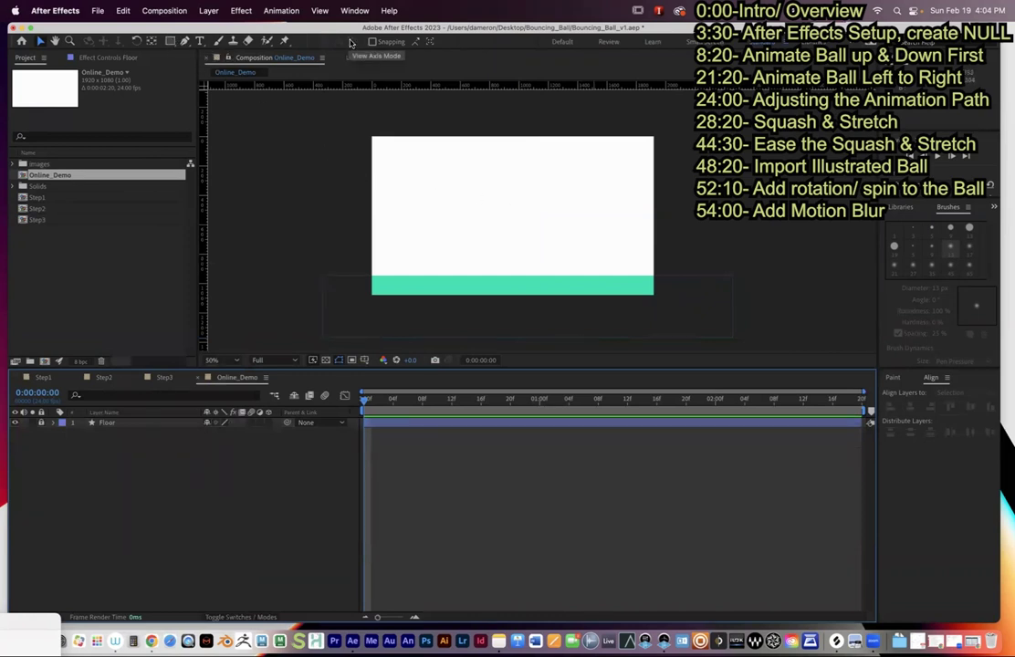
# - Draw a green circle about 297 px wide with the Ellipse tool on a new shape layer above the floor
pyautogui.moveTo(170, 43); pyautogui.dragTo(204, 68)
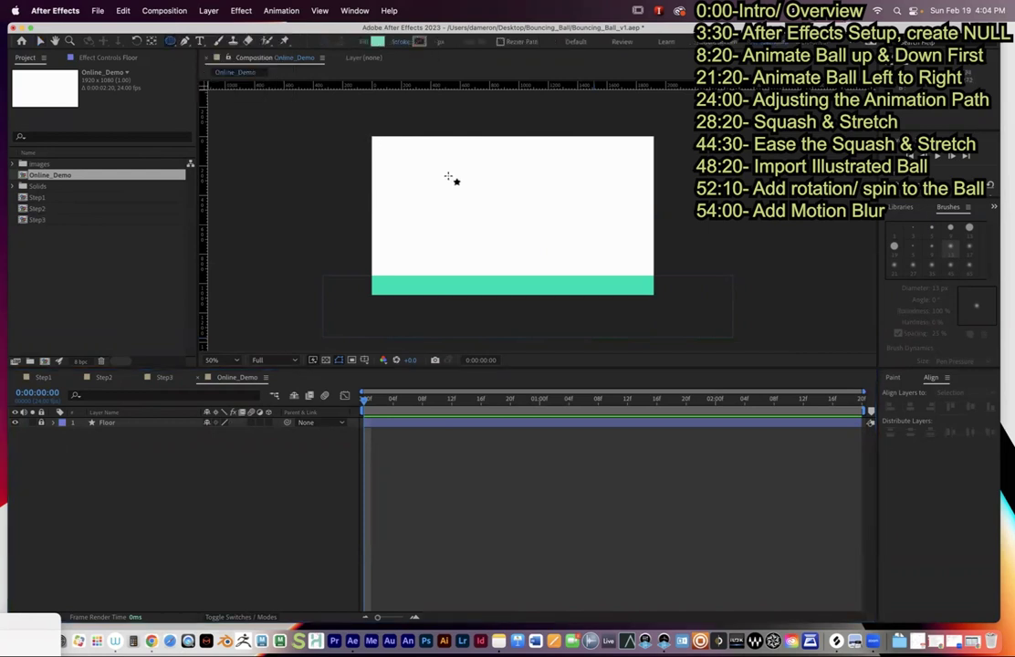
pyautogui.moveTo(453, 179)
pyautogui.mouseDown()
pyautogui.moveTo(469, 197)
pyautogui.moveTo(569, 193)
pyautogui.moveTo(583, 243)
pyautogui.moveTo(530, 253)
pyautogui.moveTo(480, 207)
pyautogui.moveTo(497, 215)
pyautogui.mouseUp()
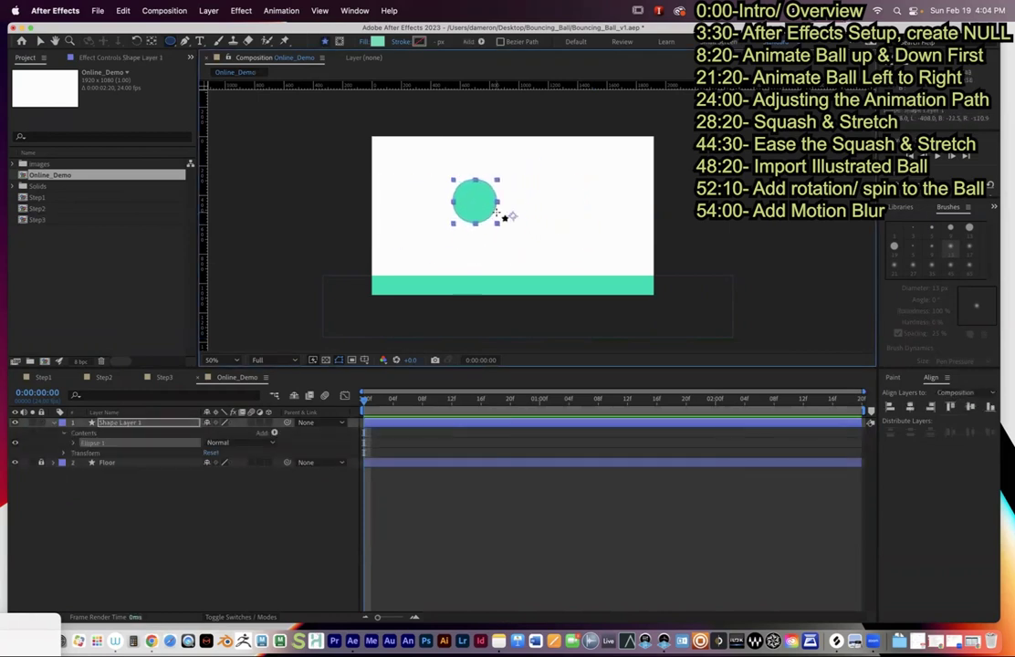
pyautogui.press(',')
pyautogui.press('.')
pyautogui.press('.')
pyautogui.press('space')
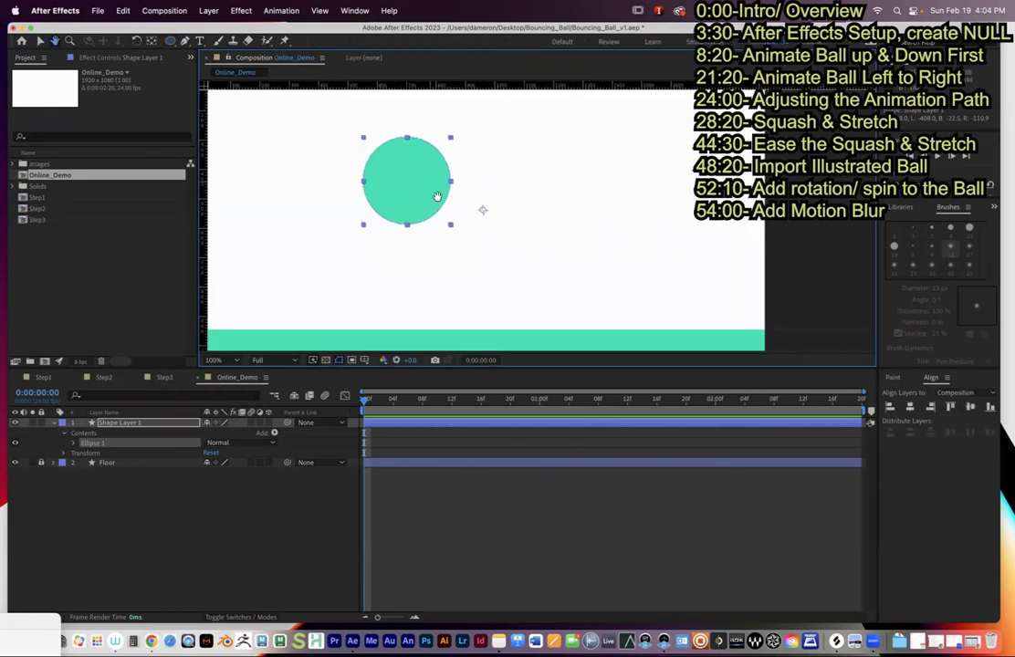
pyautogui.moveTo(437, 197); pyautogui.dragTo(472, 238)
pyautogui.press('v')
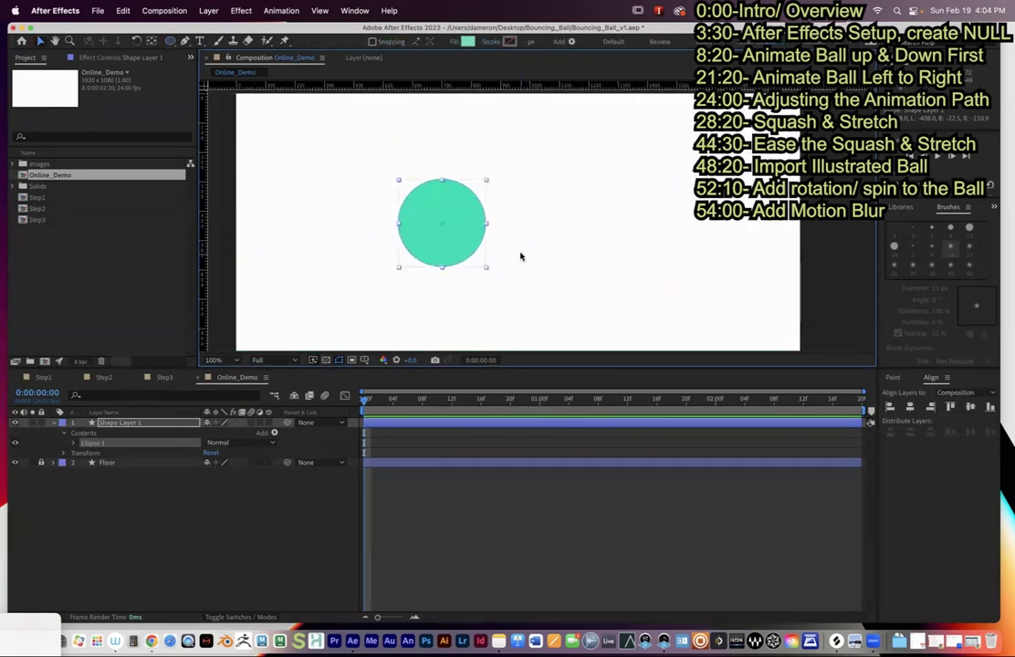
# - Move the circle layer's anchor point to the circle's bottom centre using the Pan Behind tool, and leave snapping off
pyautogui.click(521, 150)
pyautogui.click(469, 201)
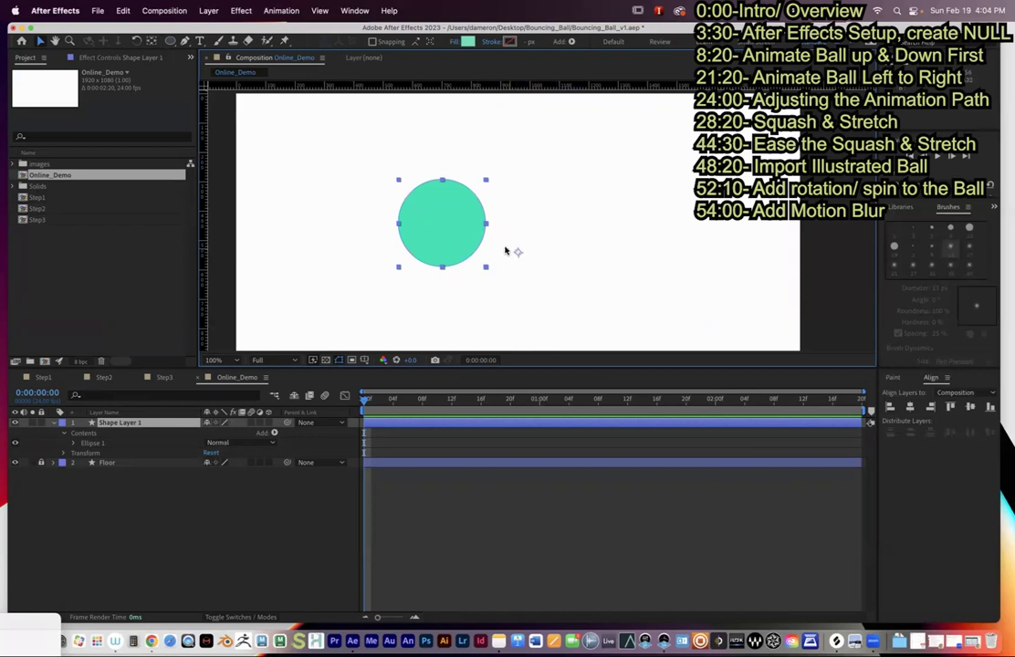
pyautogui.press('y')
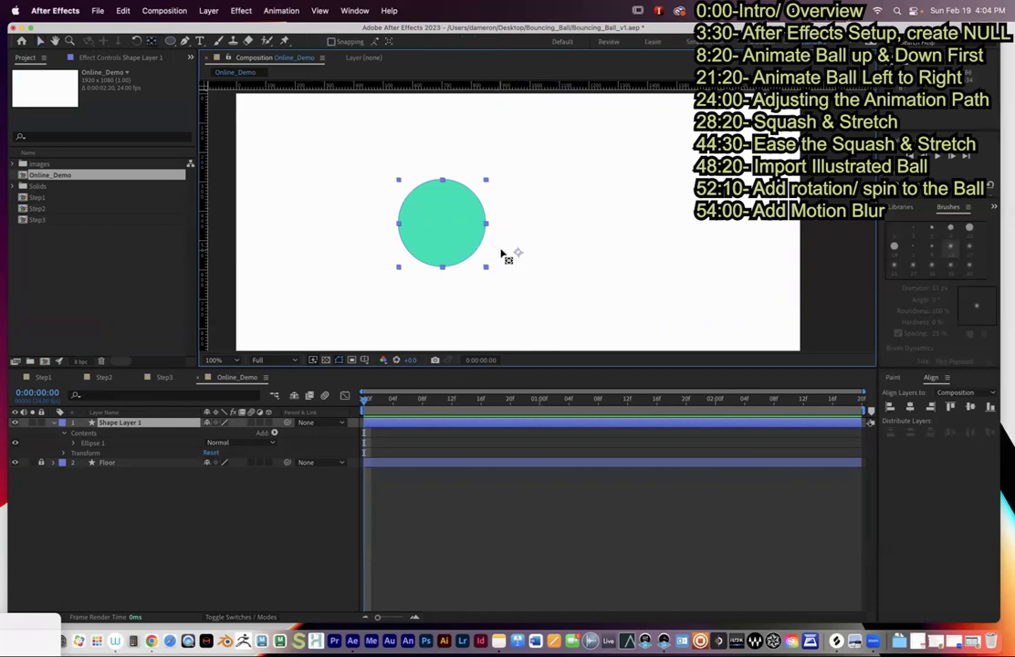
pyautogui.moveTo(518, 255); pyautogui.dragTo(447, 236)
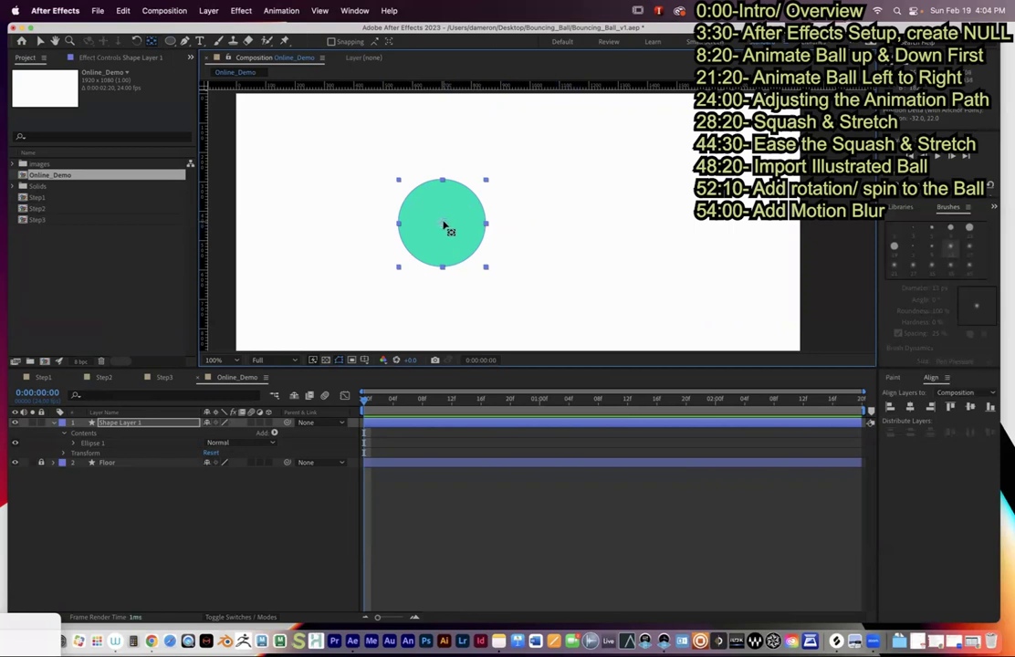
pyautogui.moveTo(443, 226)
pyautogui.mouseDown()
pyautogui.moveTo(446, 256)
pyautogui.moveTo(437, 222)
pyautogui.mouseUp()
pyautogui.moveTo(442, 223); pyautogui.dragTo(443, 265)
pyautogui.click(377, 44)
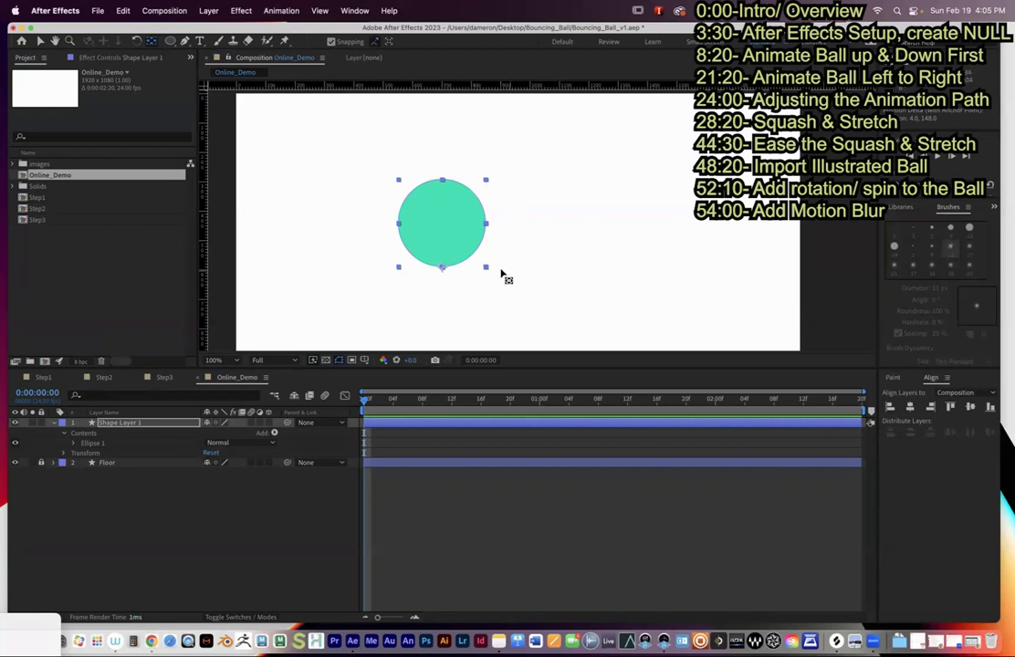
pyautogui.moveTo(442, 266)
pyautogui.mouseDown()
pyautogui.moveTo(526, 231)
pyautogui.moveTo(436, 239)
pyautogui.moveTo(456, 234)
pyautogui.moveTo(443, 219)
pyautogui.moveTo(447, 272)
pyautogui.mouseUp()
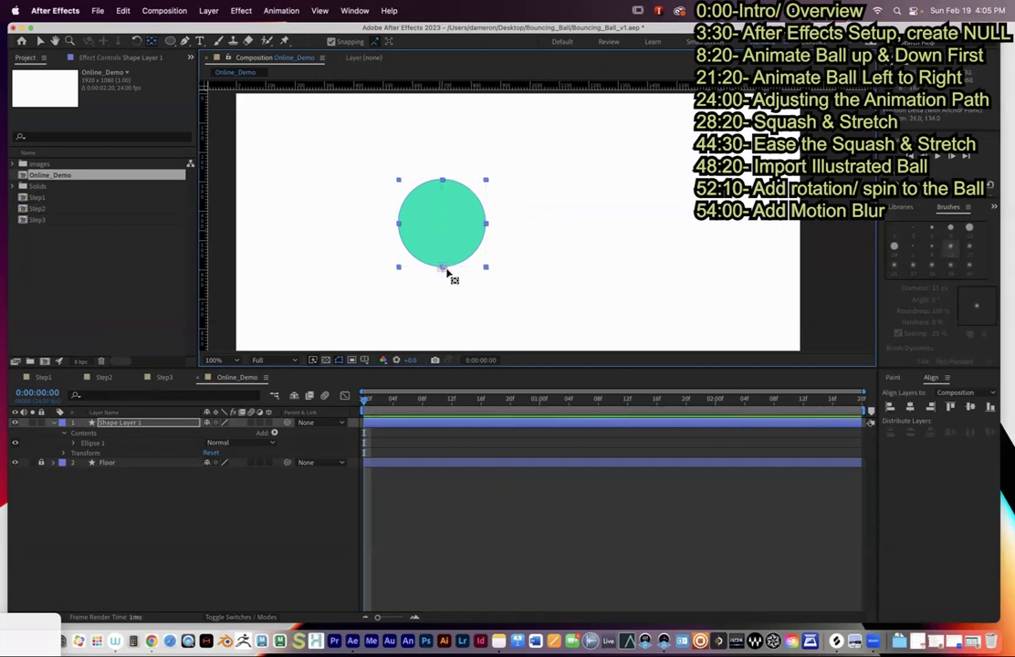
pyautogui.click(331, 42)
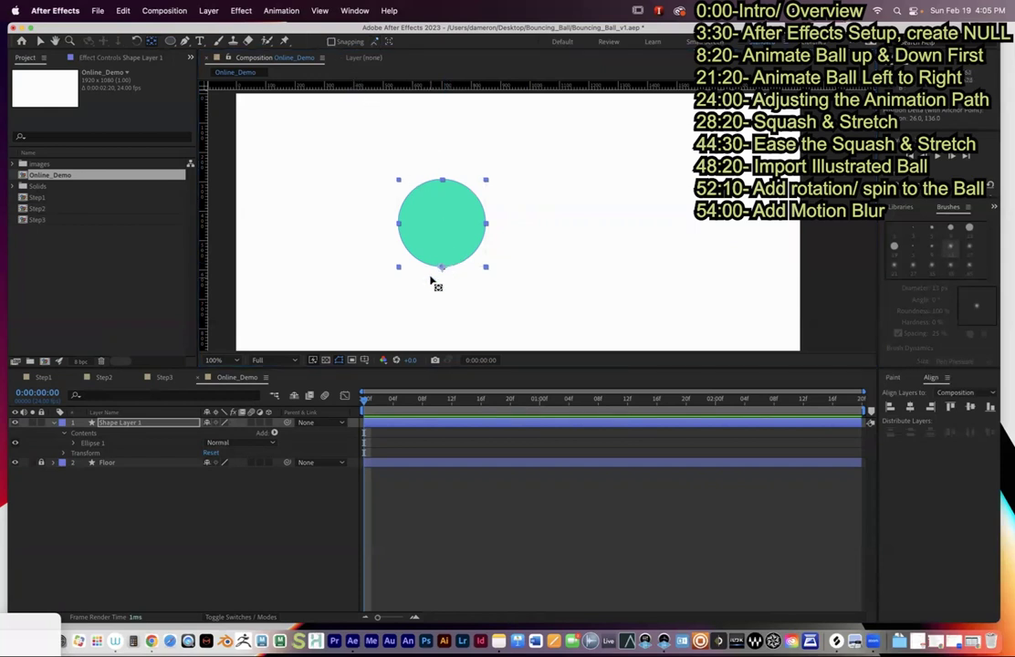
# - Reselect the circle and nudge it slightly up and to the left
pyautogui.press('v')
pyautogui.click(528, 502)
pyautogui.click(447, 236)
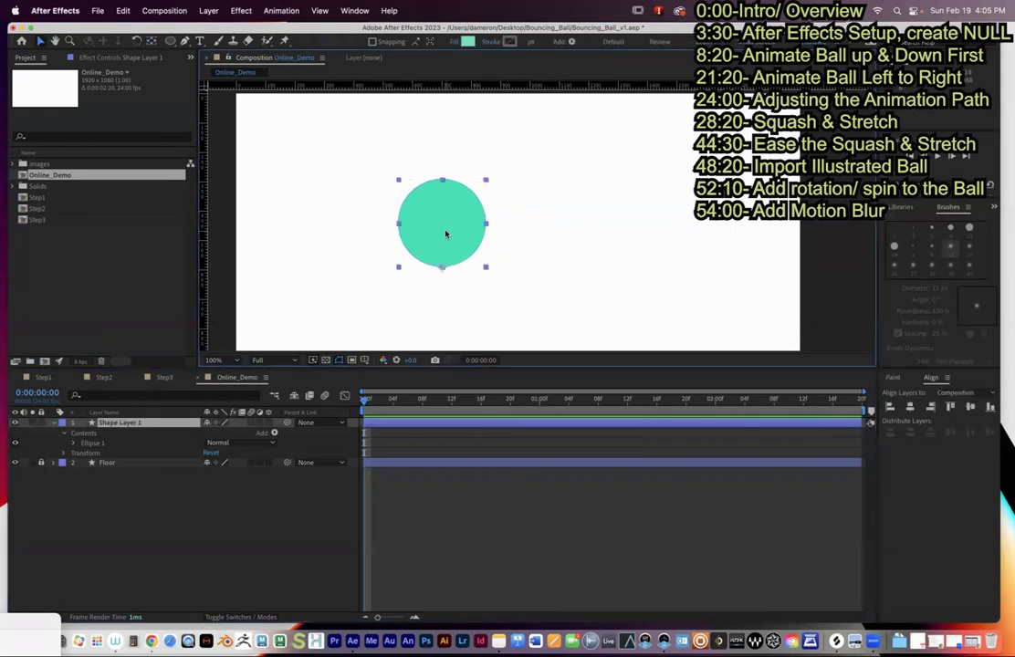
pyautogui.moveTo(453, 228)
pyautogui.mouseDown()
pyautogui.moveTo(460, 220)
pyautogui.moveTo(449, 216)
pyautogui.mouseUp()
# - Try rotating and vertically squashing the circle around its bottom anchor point, undoing each change
pyautogui.press('p')
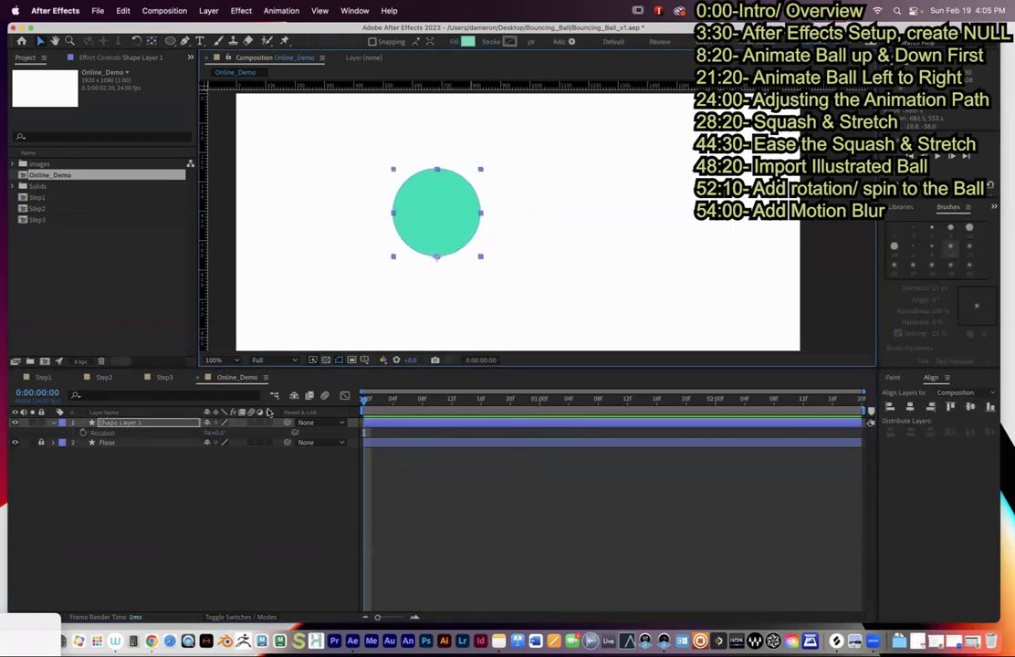
pyautogui.moveTo(217, 433); pyautogui.dragTo(239, 425)
pyautogui.press('super+z')
pyautogui.moveTo(433, 169); pyautogui.dragTo(432, 242)
pyautogui.press('super+z')
# - Collapse the circle layer's properties and rename the layer as BALL_Shape
pyautogui.click(55, 423)
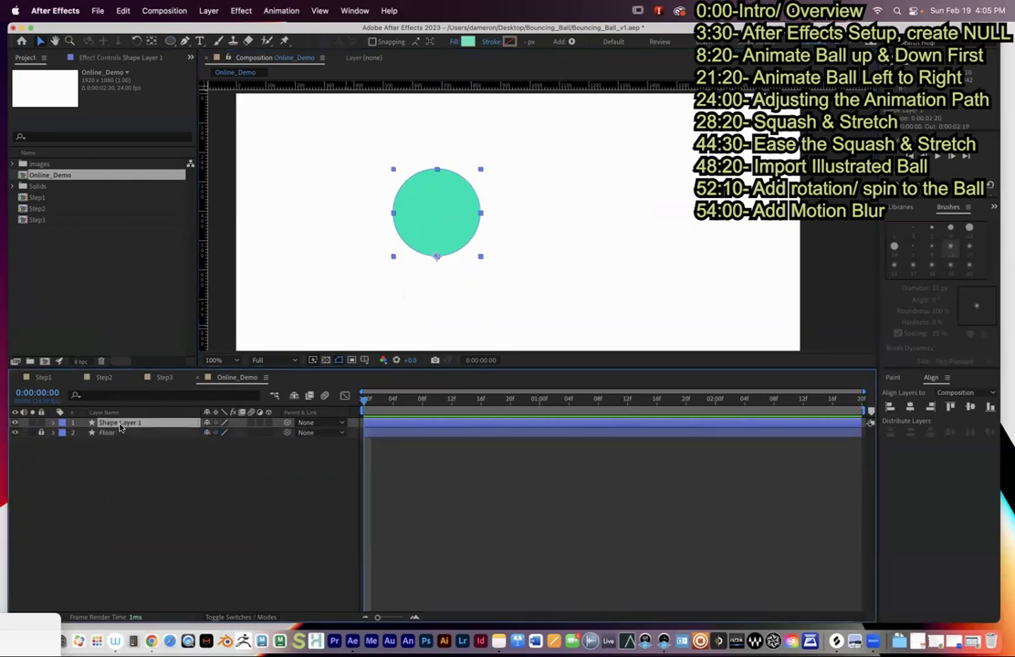
pyautogui.press('Return')
pyautogui.write('Ba')
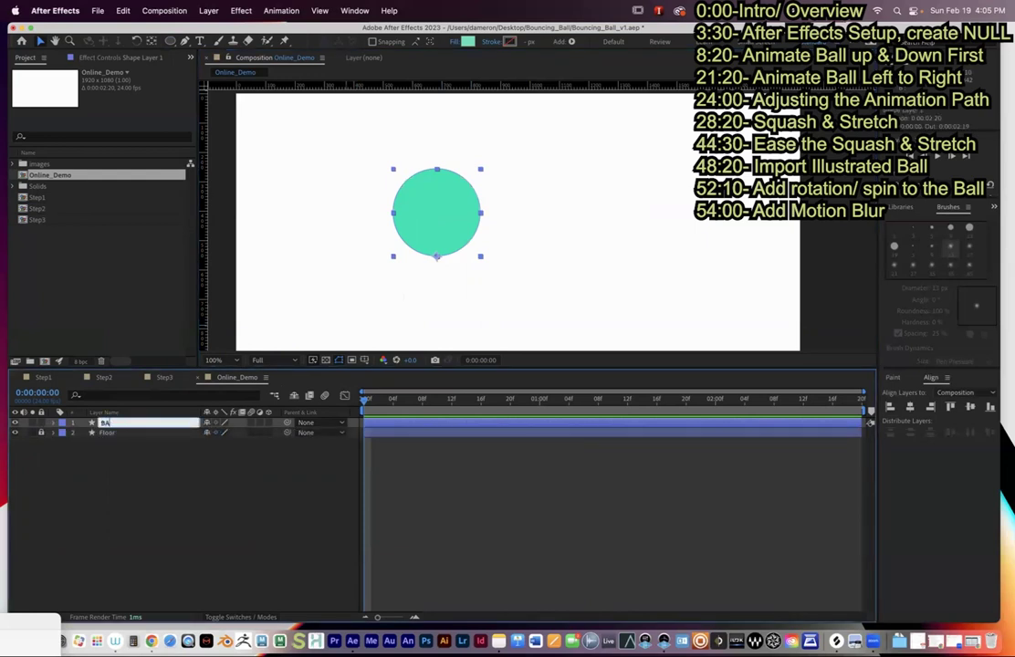
pyautogui.write('LL_Shape')
pyautogui.press('Return')
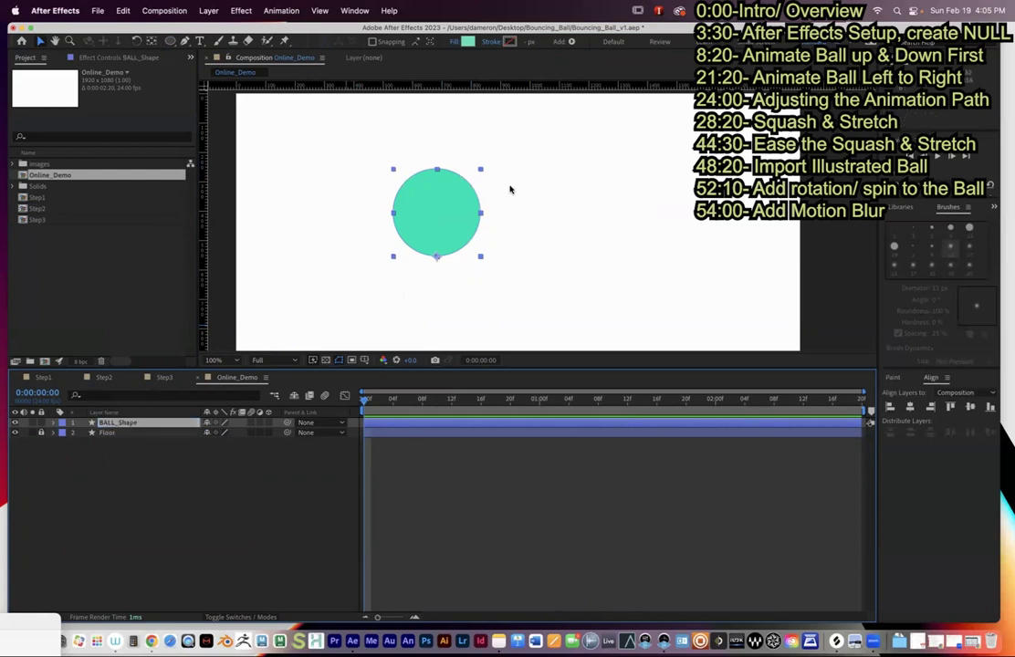
# - Examine the layer setups and keyframes of the Step1, Step2 and Step3 compositions, and return to Online_Demo
pyautogui.press(',')
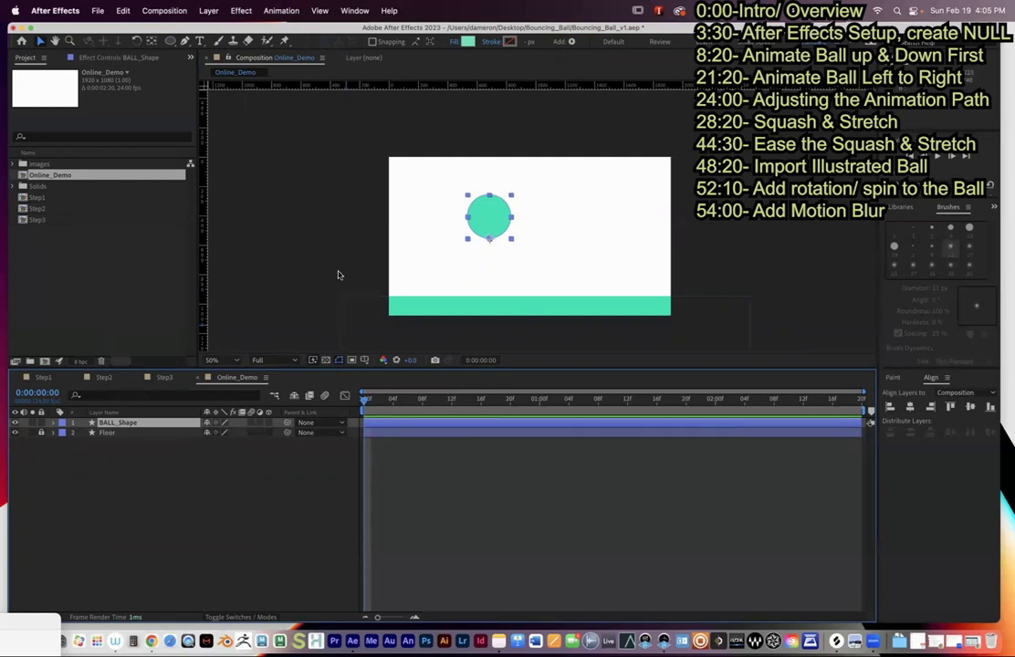
pyautogui.click(57, 378)
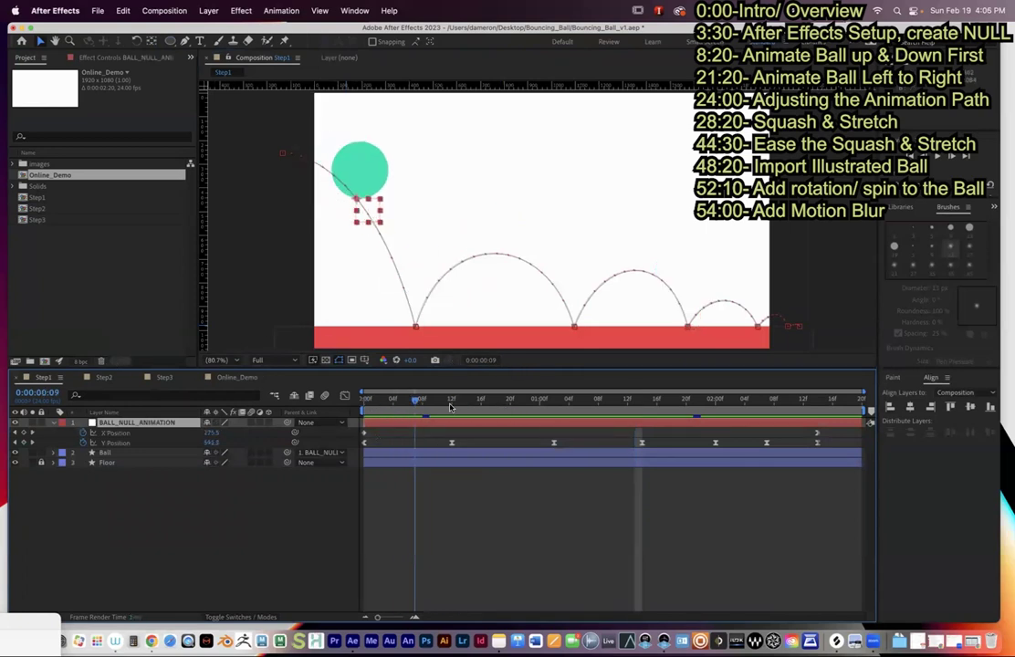
pyautogui.click(103, 377)
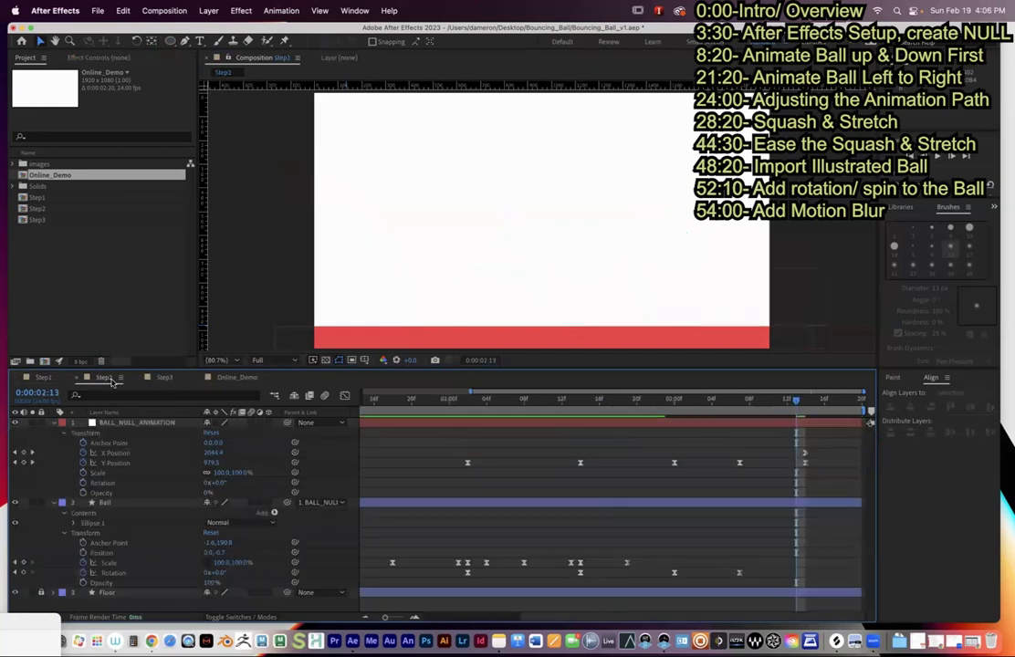
pyautogui.moveTo(370, 401); pyautogui.dragTo(402, 408)
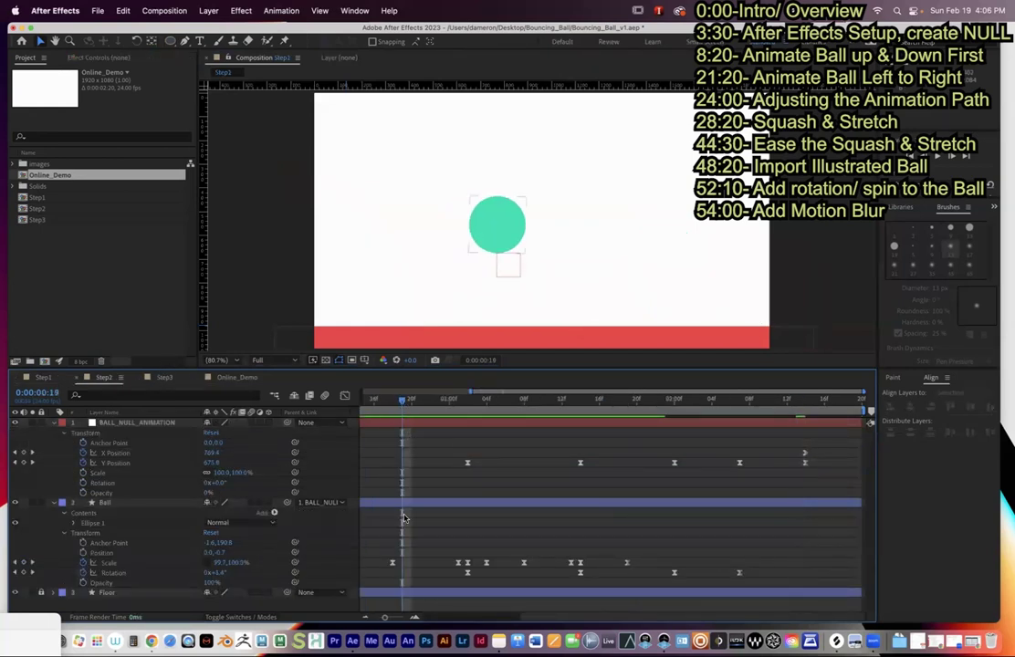
pyautogui.click(130, 505)
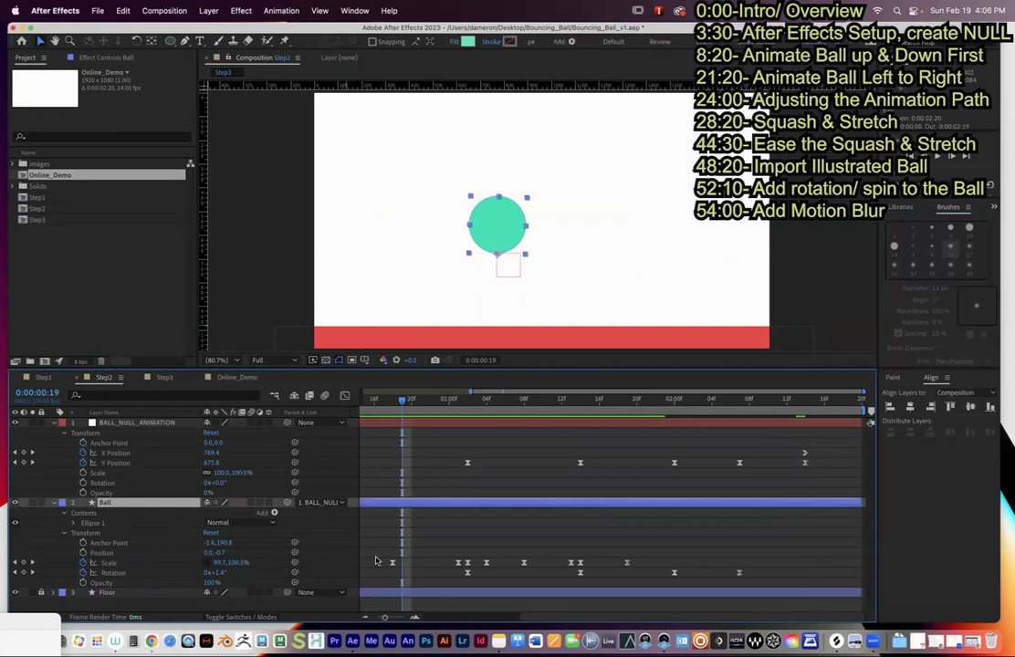
pyautogui.moveTo(416, 402); pyautogui.dragTo(486, 409)
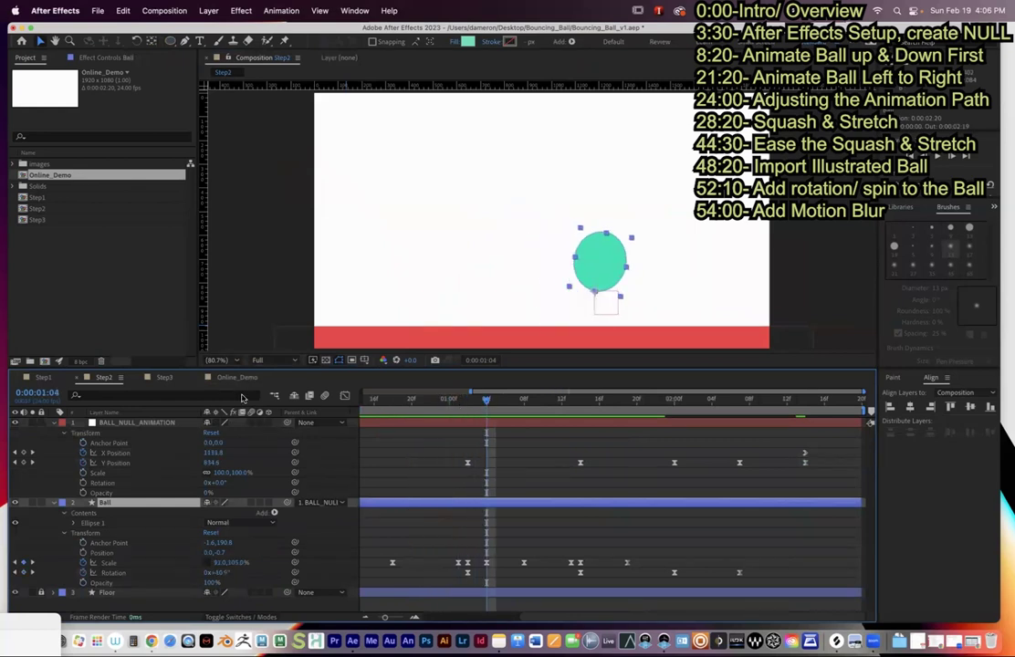
pyautogui.click(167, 378)
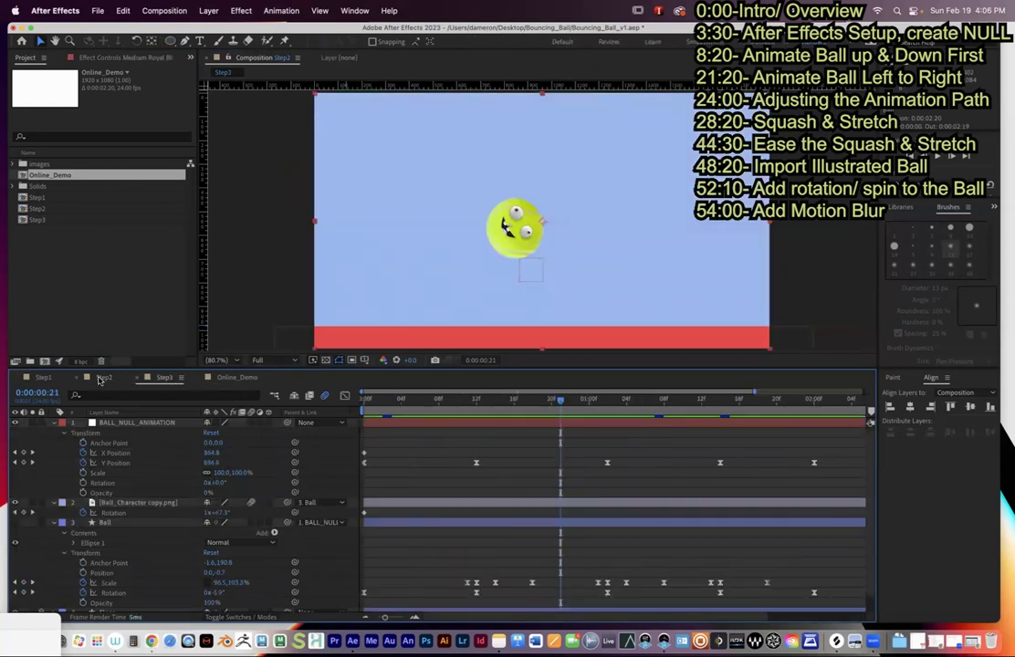
pyautogui.click(103, 379)
pyautogui.click(232, 378)
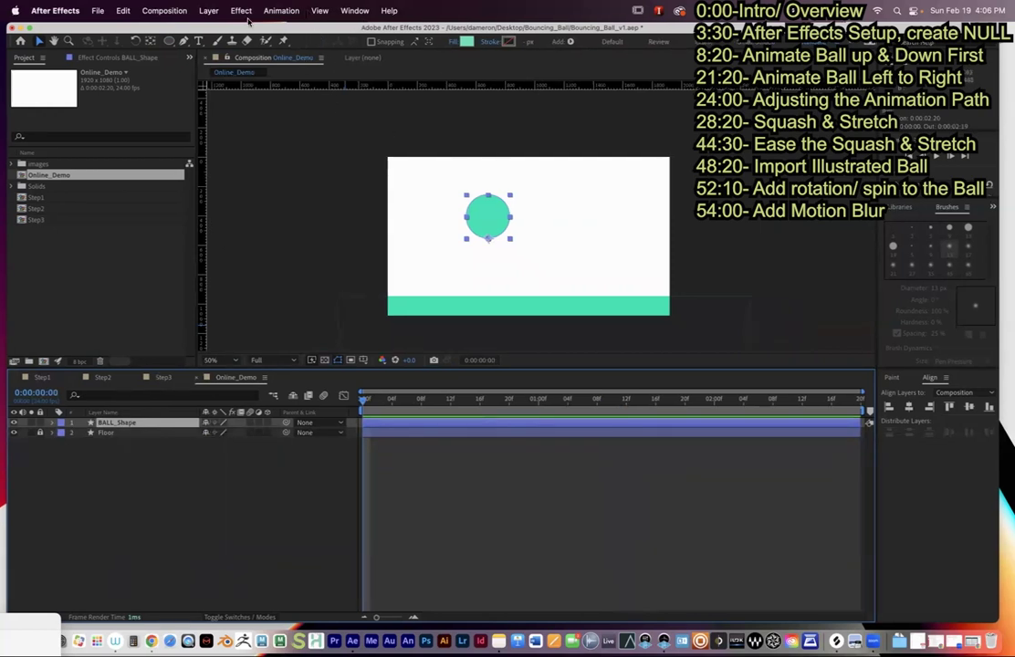
# - Add a new null object to the Online_Demo composition
pyautogui.click(208, 11)
pyautogui.moveTo(209, 32)
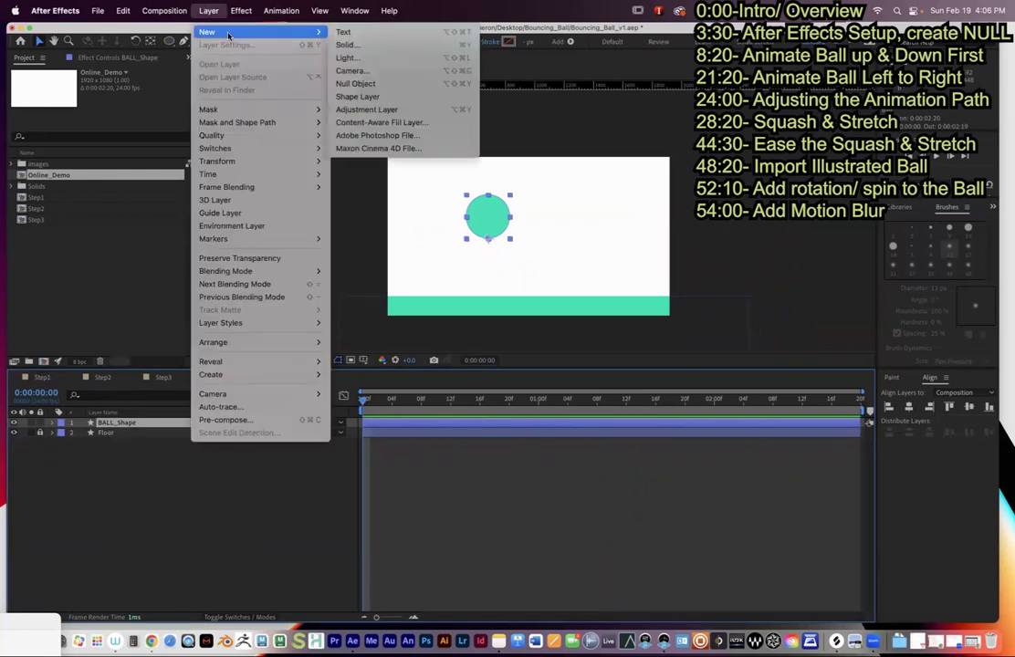
pyautogui.click(372, 84)
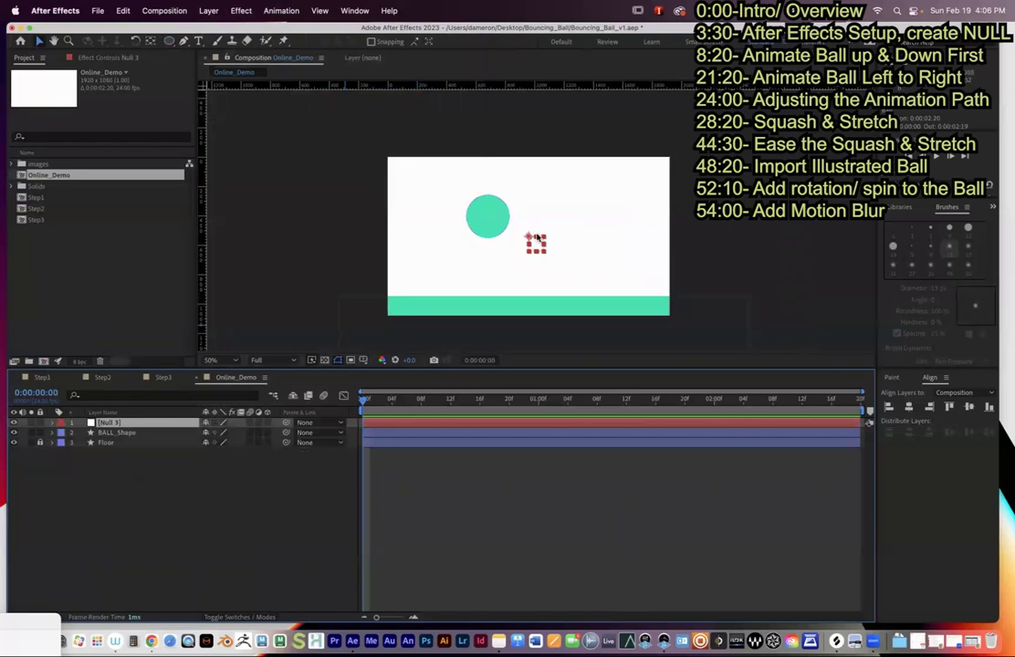
# - Place the null's anchor corner at the ball's bottom anchor point with snapping enabled, and rename its layer as NULL
pyautogui.scroll(4, 535, 235)
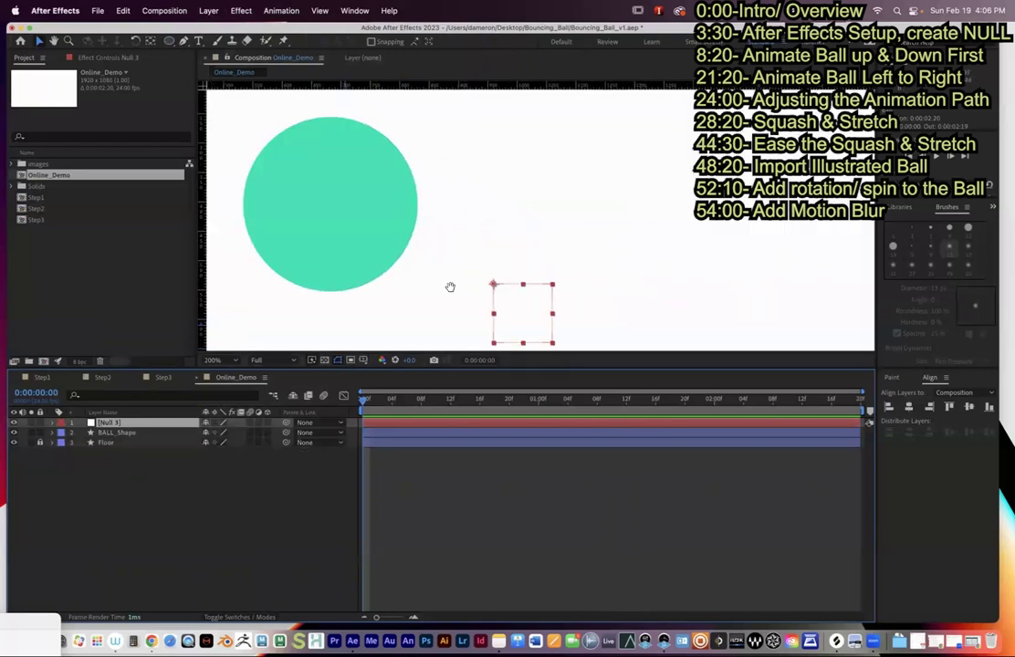
pyautogui.moveTo(451, 287); pyautogui.dragTo(559, 245)
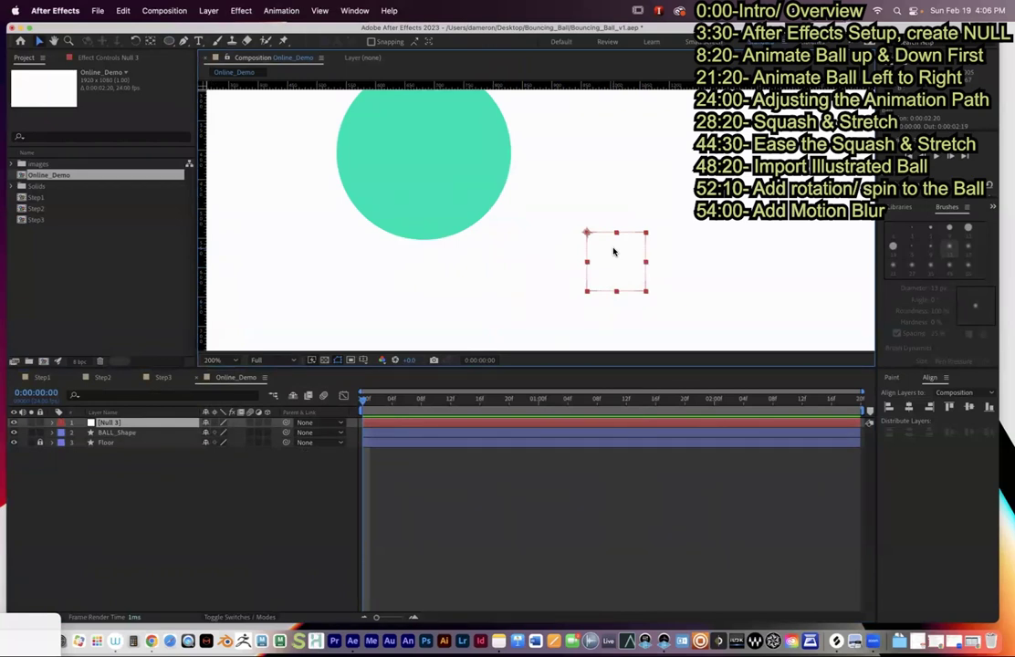
pyautogui.moveTo(636, 278); pyautogui.dragTo(463, 267)
pyautogui.click(371, 41)
pyautogui.press(',')
pyautogui.click(117, 432)
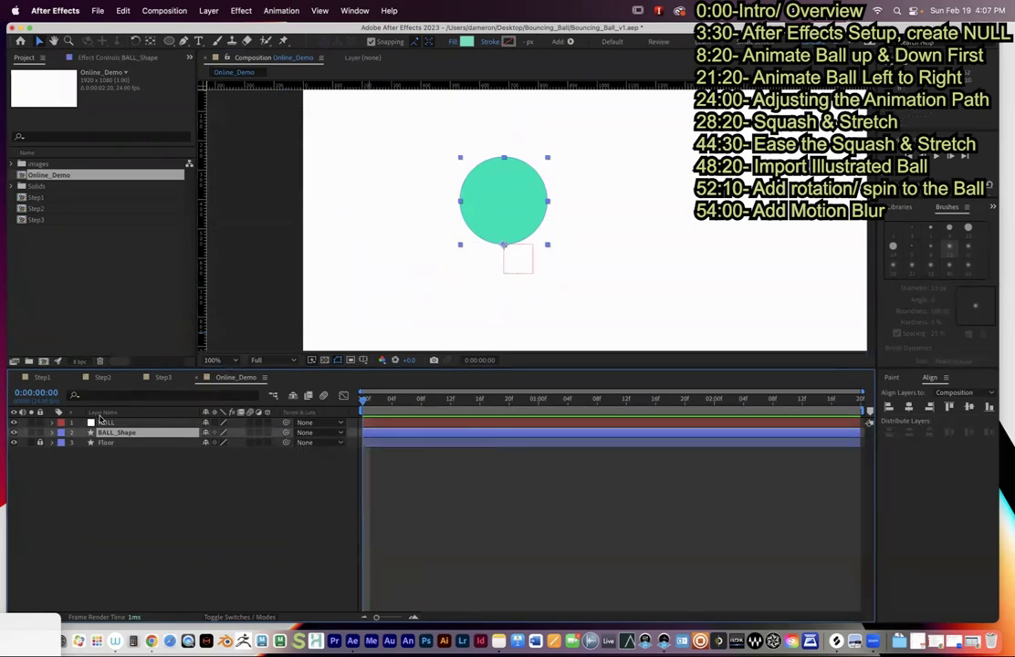
pyautogui.click(504, 250)
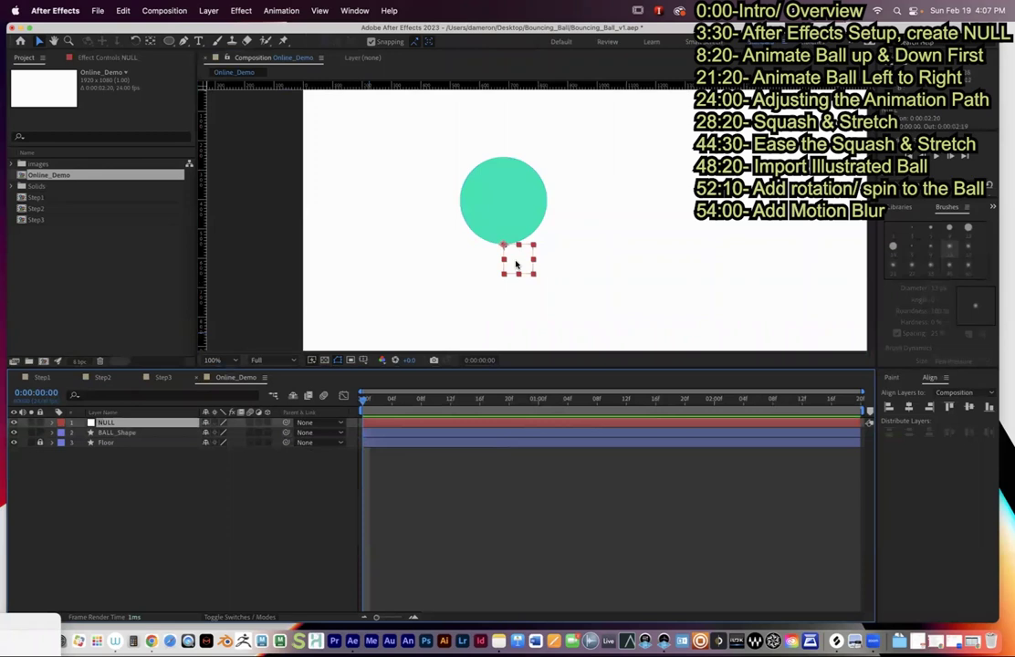
# - Parent the BALL_Shape layer to the NULL layer
pyautogui.click(127, 432)
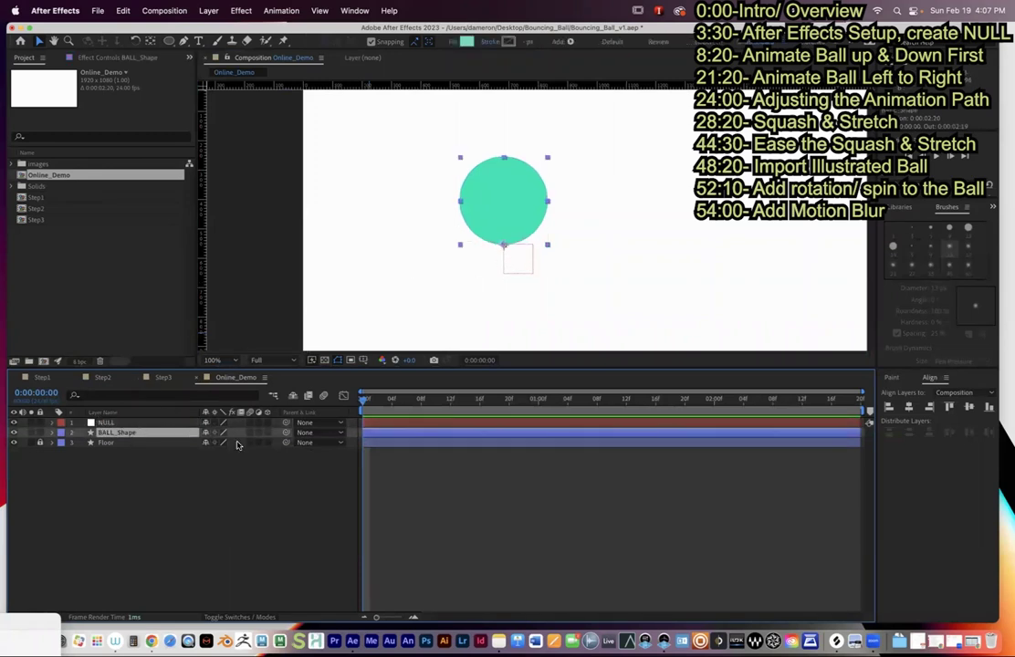
pyautogui.moveTo(285, 435); pyautogui.dragTo(110, 423)
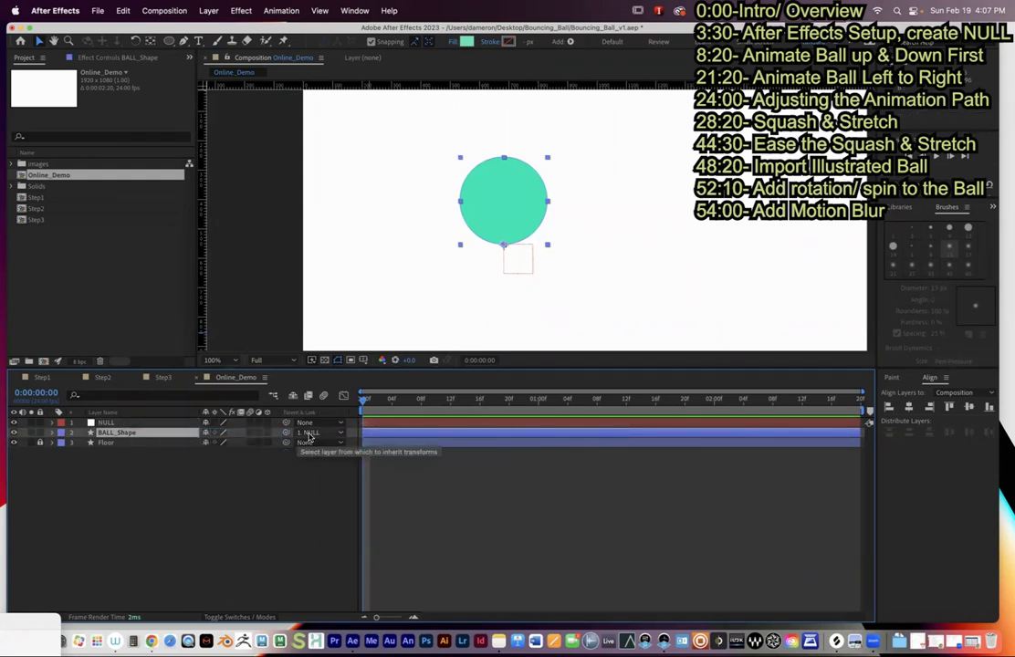
pyautogui.click(309, 434)
pyautogui.click(316, 467)
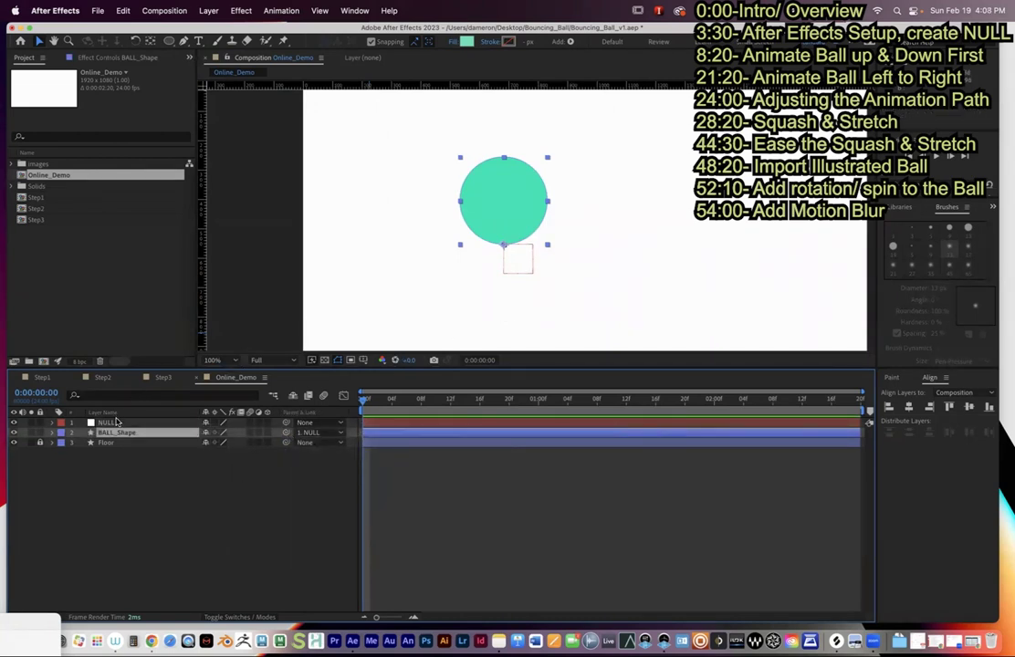
# - Test the parenting by moving the null around together with the ball, and undo the move
pyautogui.click(517, 259)
pyautogui.moveTo(518, 260); pyautogui.dragTo(420, 246)
pyautogui.press('super+z')
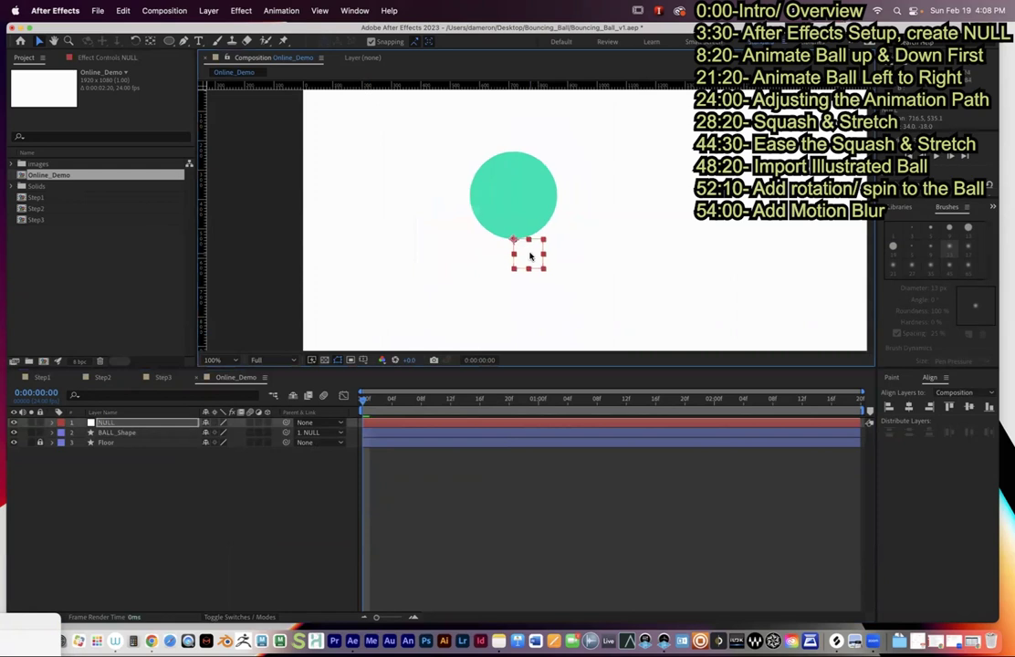
pyautogui.press(',')
pyautogui.press(',')
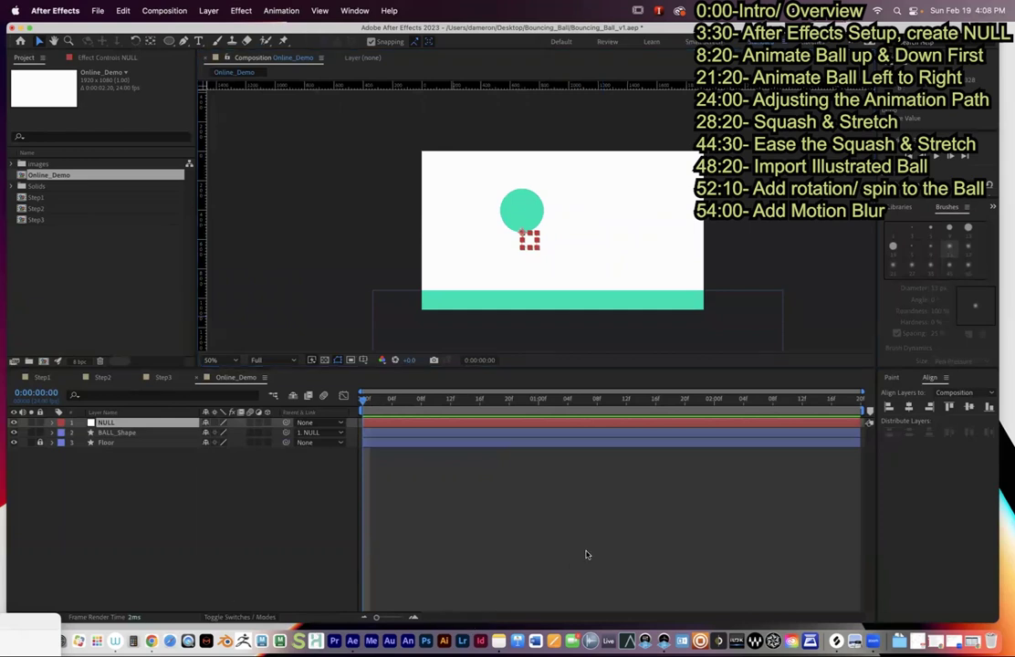
# - Switch to Chrome and examine the bouncing ball timing and spacing diagrams on the Time-Based Media Lecture page
pyautogui.click(151, 642)
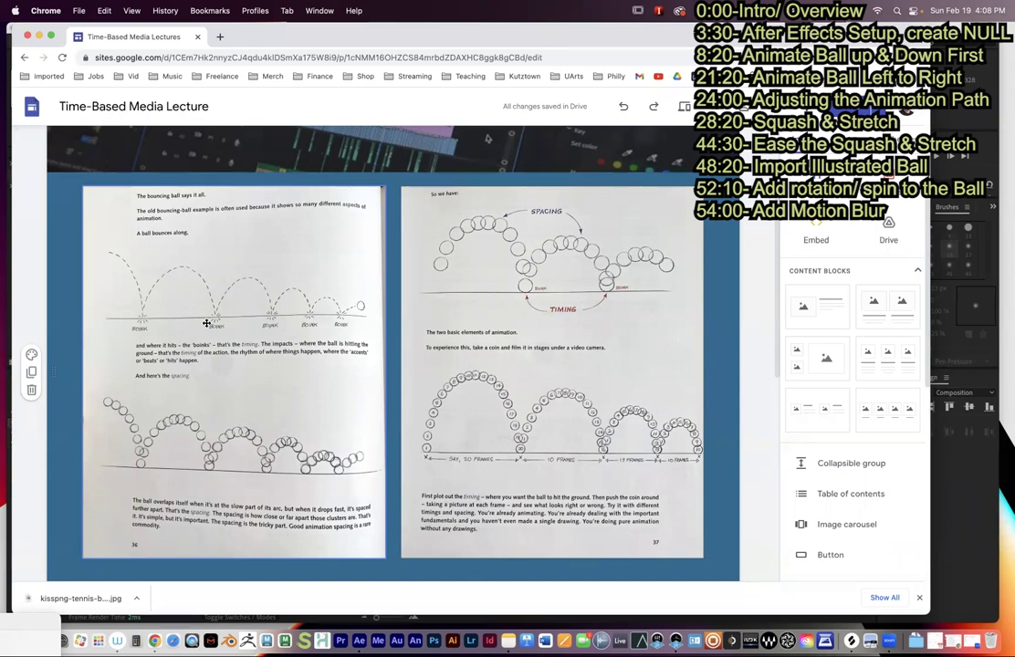
pyautogui.click(345, 295)
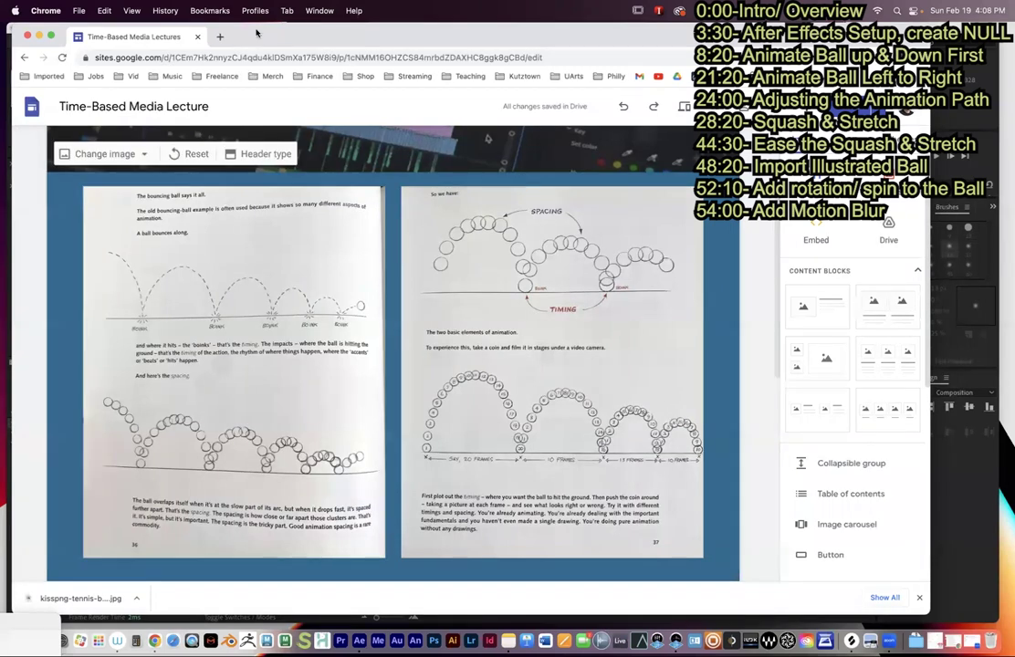
pyautogui.moveTo(224, 28); pyautogui.dragTo(335, 30)
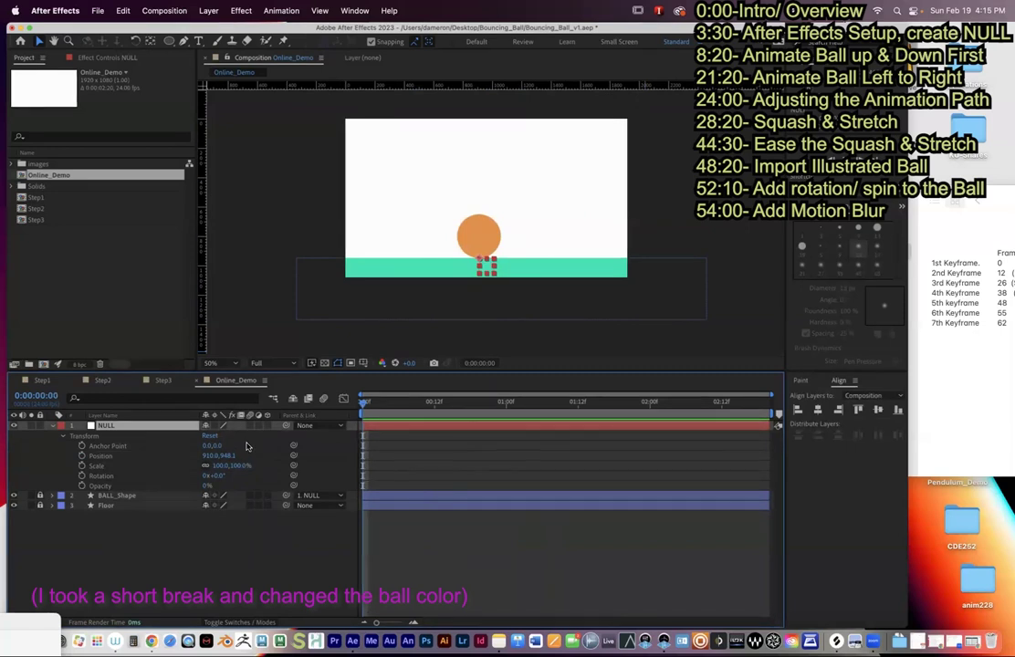
# - Try separating the NULL layer's Position into individual dimensions, and undo the separation
pyautogui.click(119, 530)
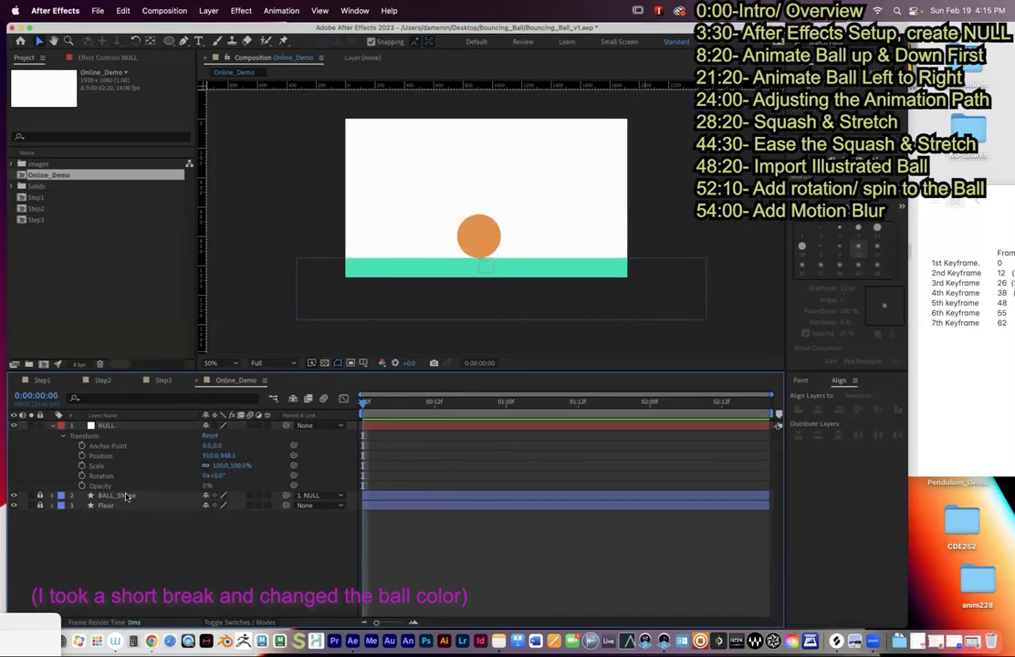
pyautogui.click(105, 426)
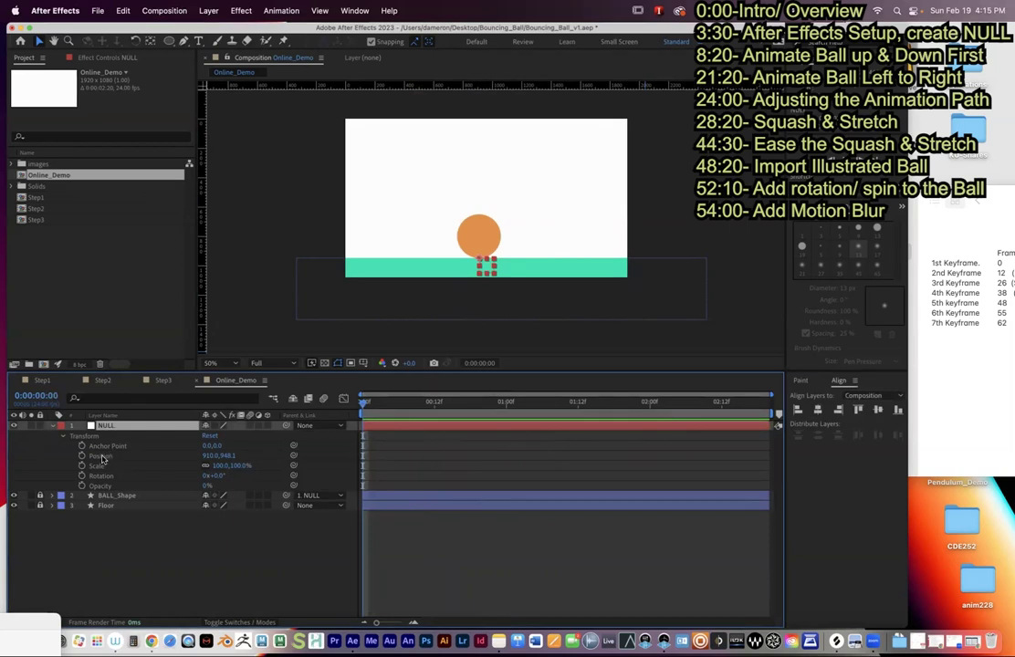
pyautogui.rightClick(102, 459)
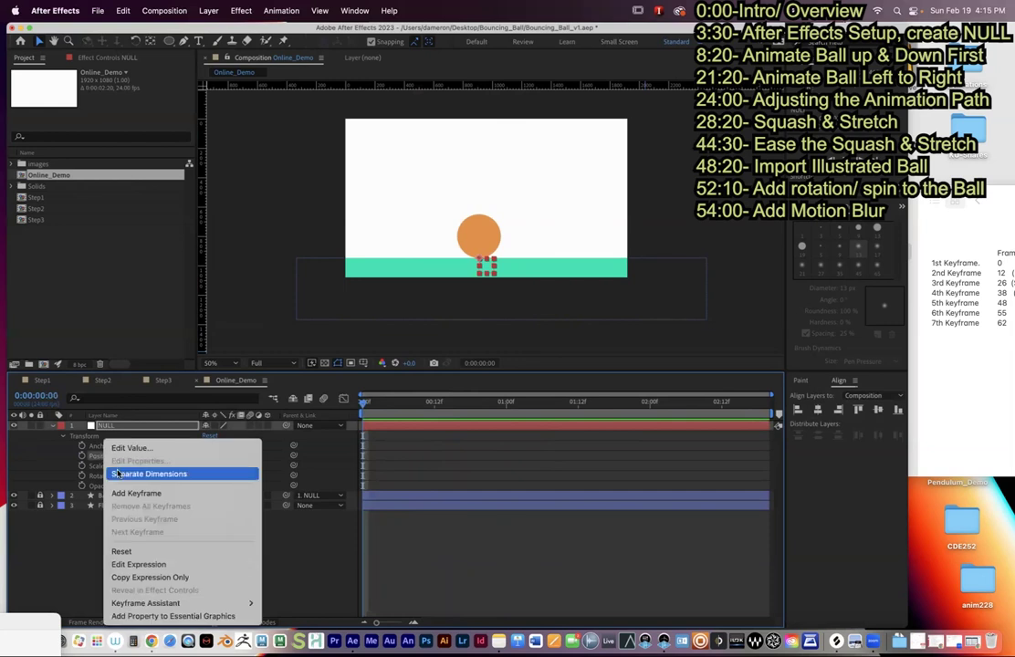
pyautogui.click(57, 567)
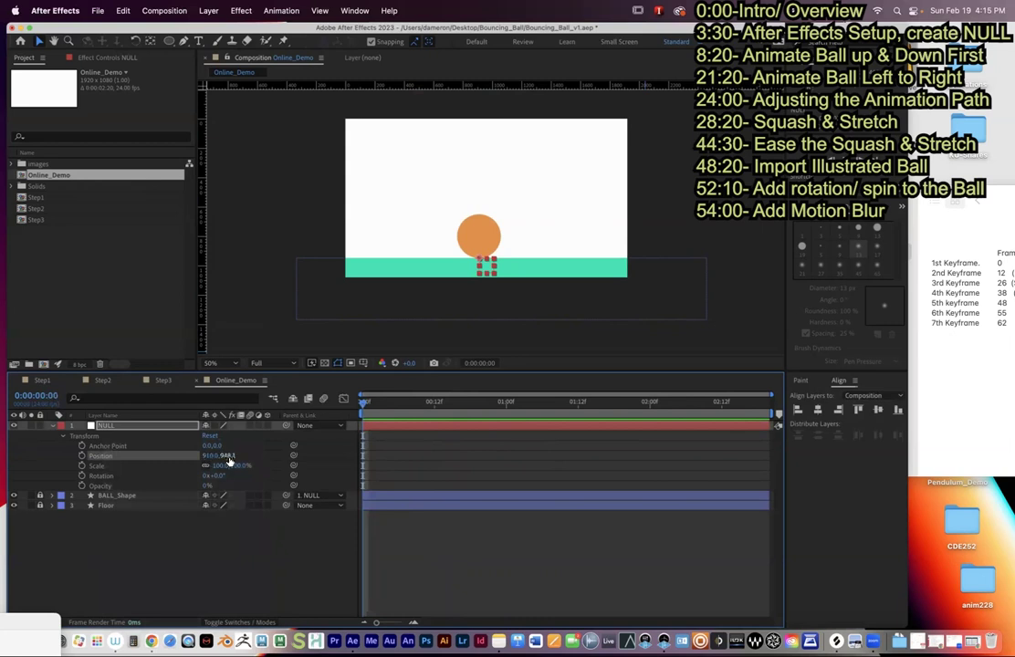
pyautogui.rightClick(106, 459)
pyautogui.click(124, 474)
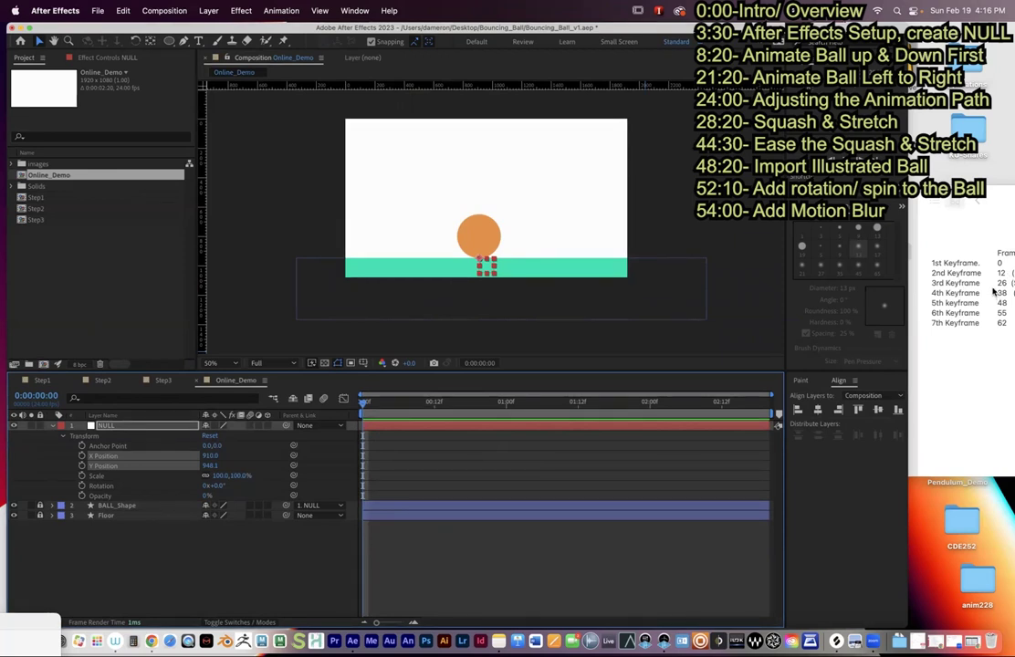
pyautogui.click(393, 406)
pyautogui.moveTo(393, 406); pyautogui.dragTo(327, 412)
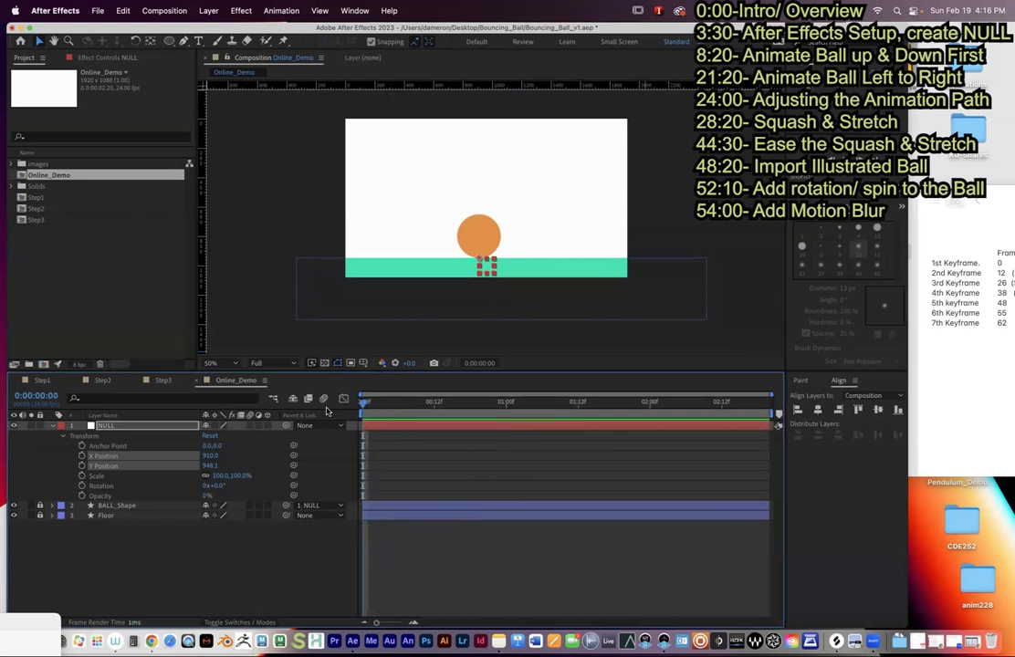
pyautogui.press('super+z')
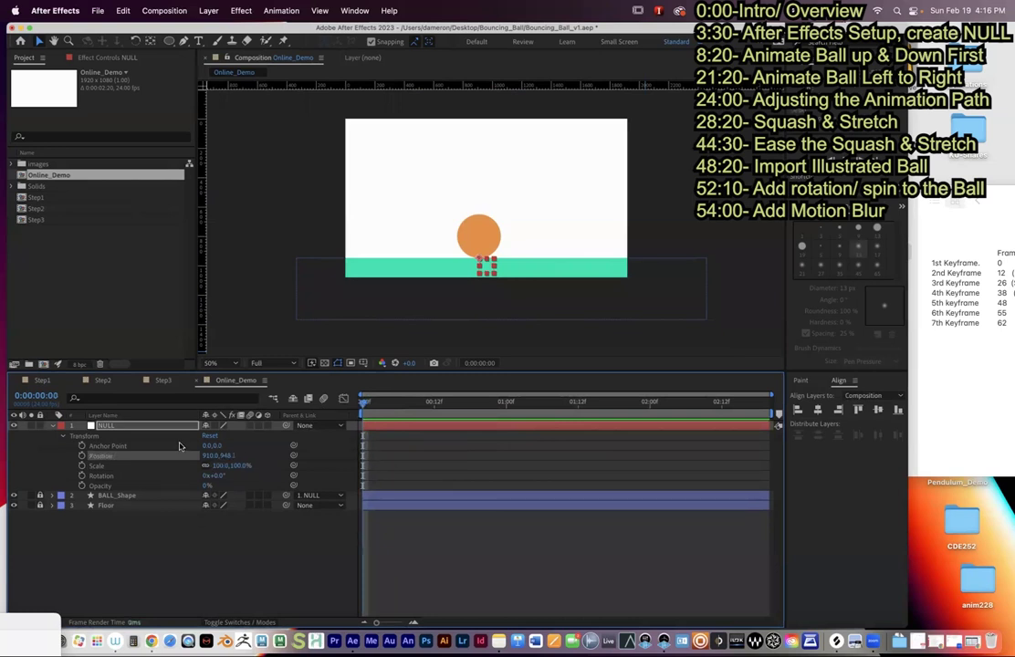
# - Separate the NULL layer's Position property into X Position and Y Position
pyautogui.rightClick(102, 459)
pyautogui.click(162, 470)
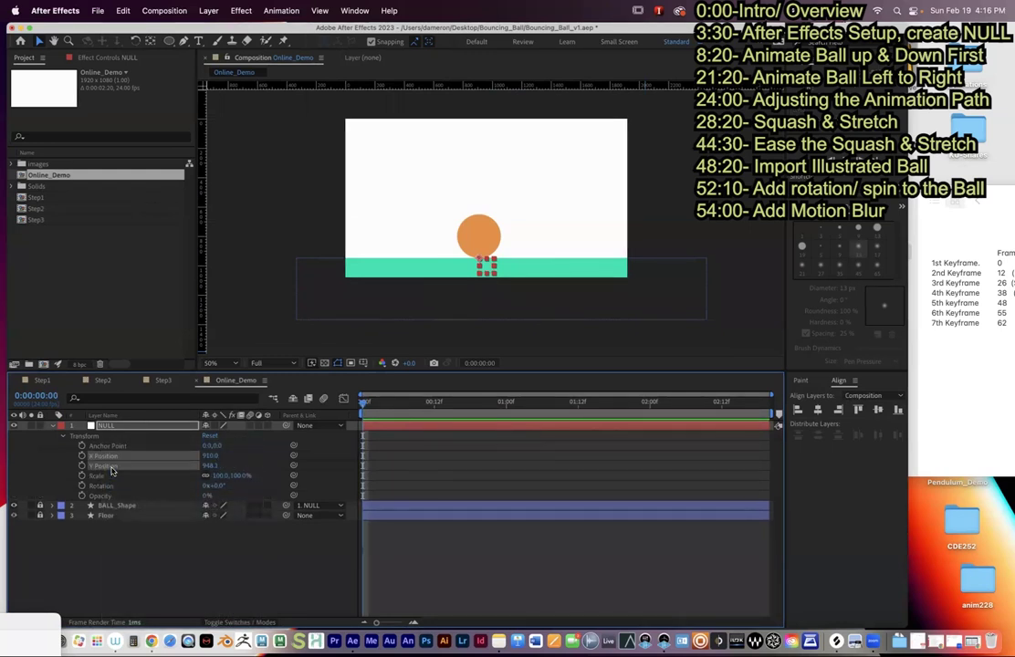
pyautogui.click(460, 292)
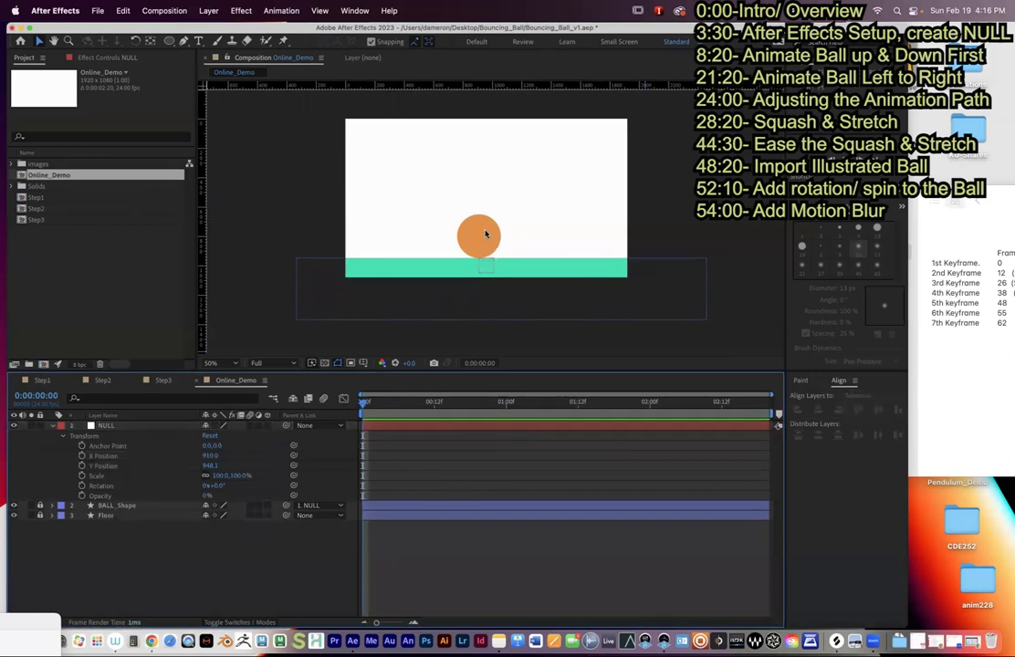
# - Test moving the null and its parented ball straight up in the composition, and undo both moves
pyautogui.click(486, 265)
pyautogui.moveTo(490, 265); pyautogui.dragTo(490, 207)
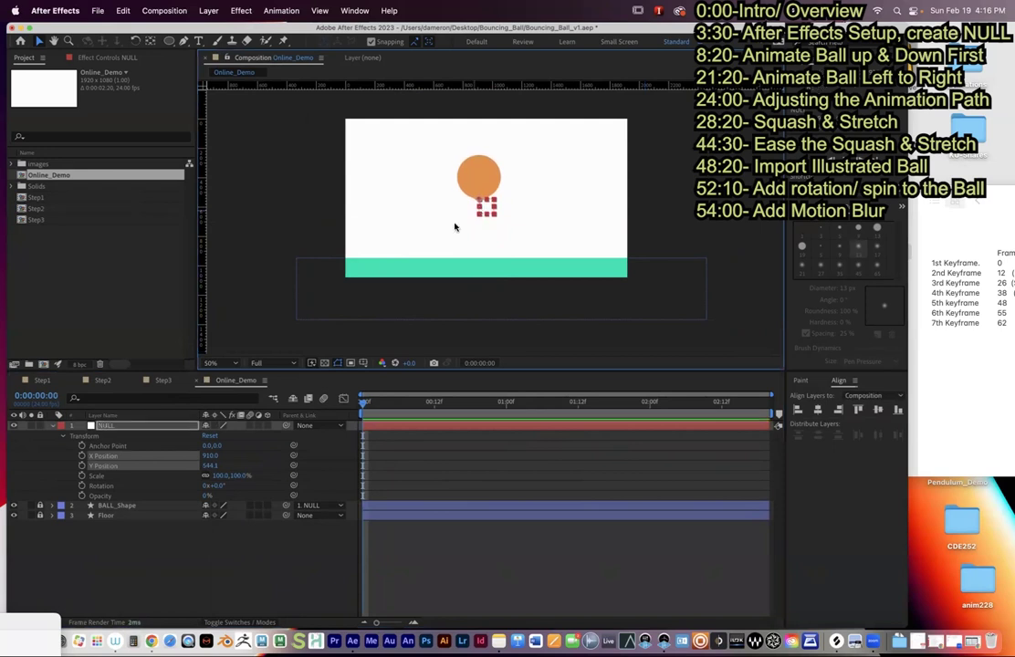
pyautogui.press('super+z')
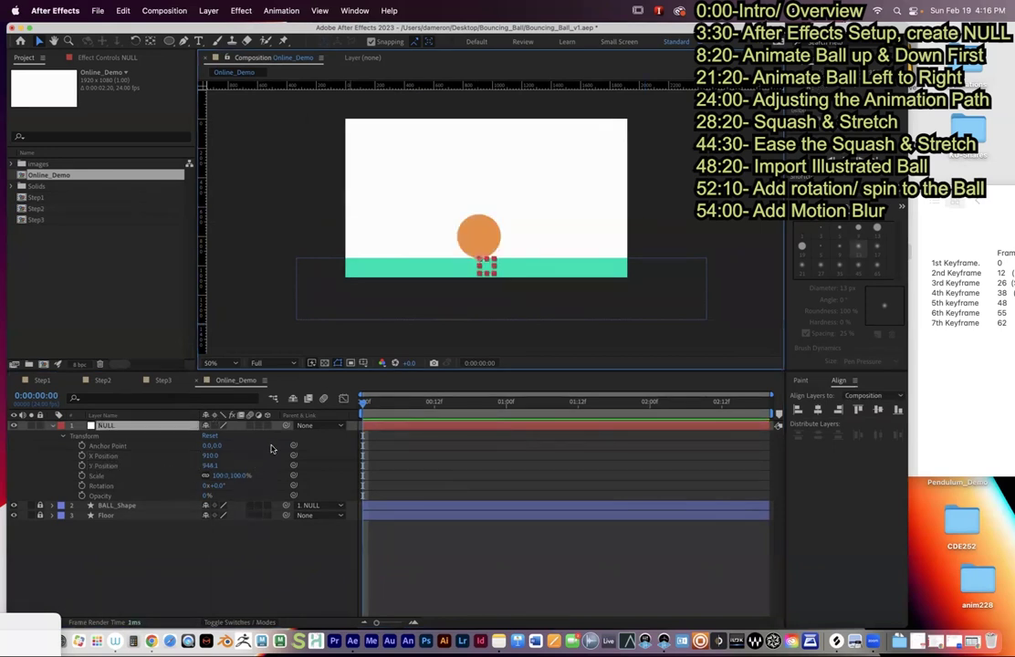
pyautogui.moveTo(488, 268); pyautogui.dragTo(477, 180)
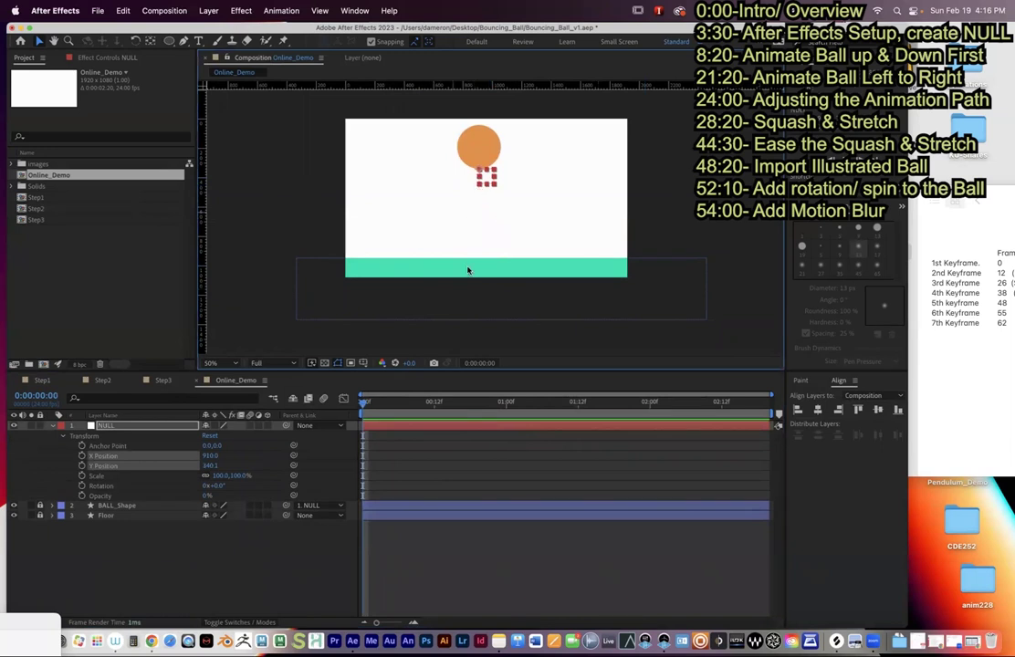
pyautogui.press('super+z')
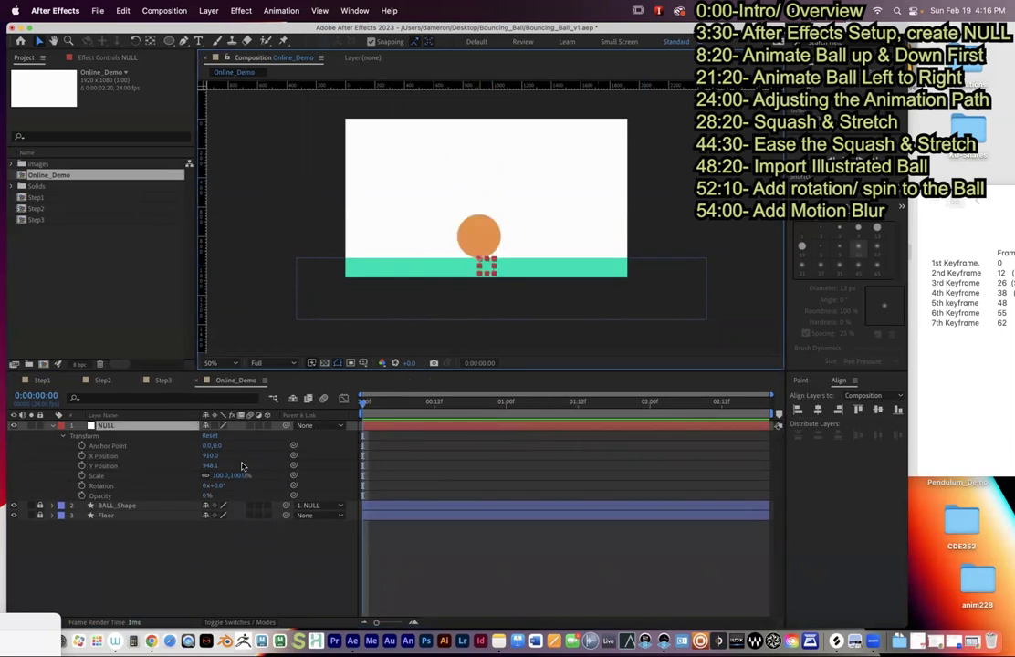
# - At frame 12, nudge the NULL layer's Y Position to 948.2 so the ball's bottom point touches the floor
pyautogui.click(104, 466)
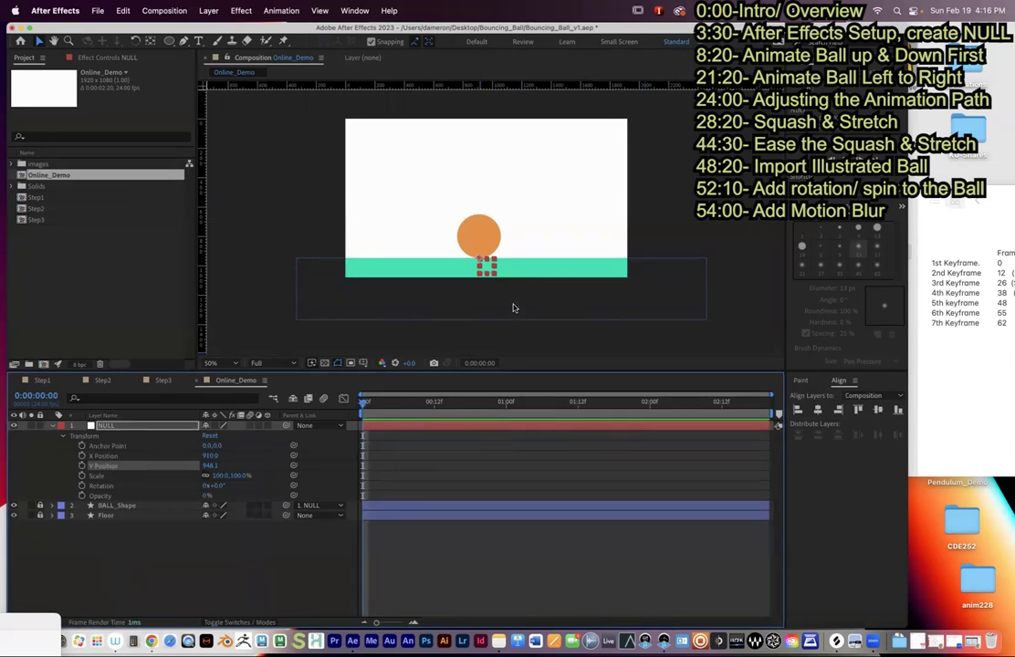
pyautogui.moveTo(363, 402); pyautogui.dragTo(435, 405)
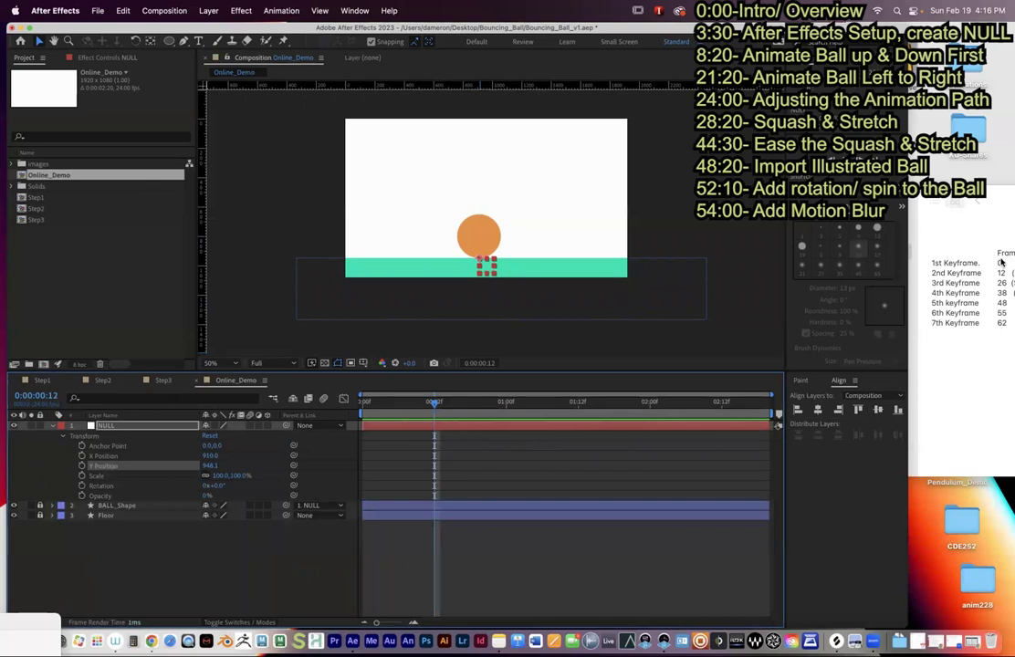
pyautogui.scroll(4, 478, 236)
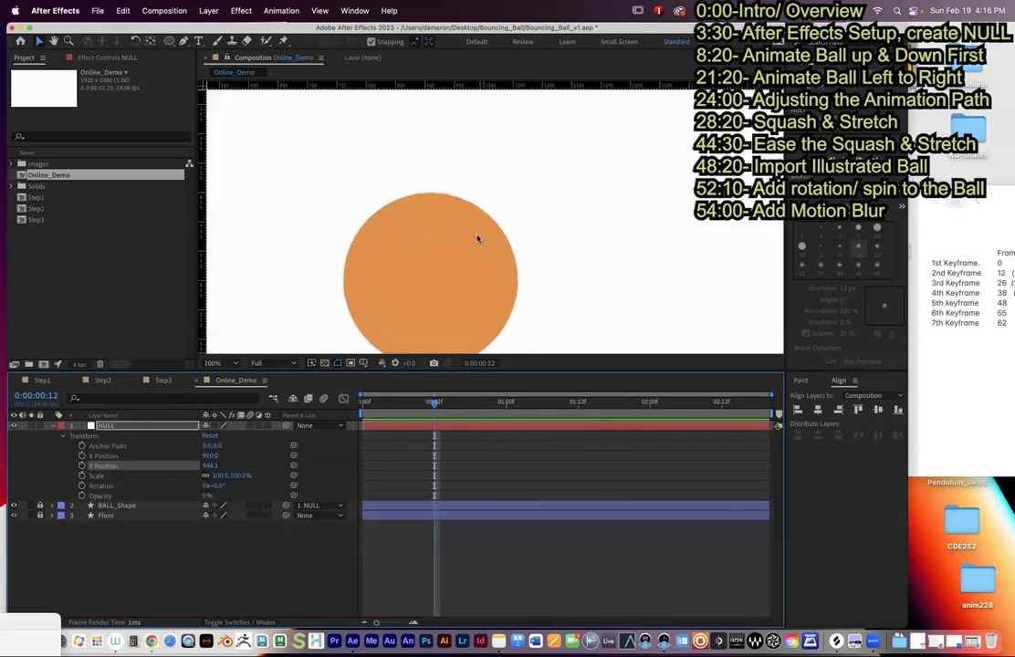
pyautogui.scroll(6, 476, 239)
pyautogui.moveTo(619, 160); pyautogui.dragTo(528, 265)
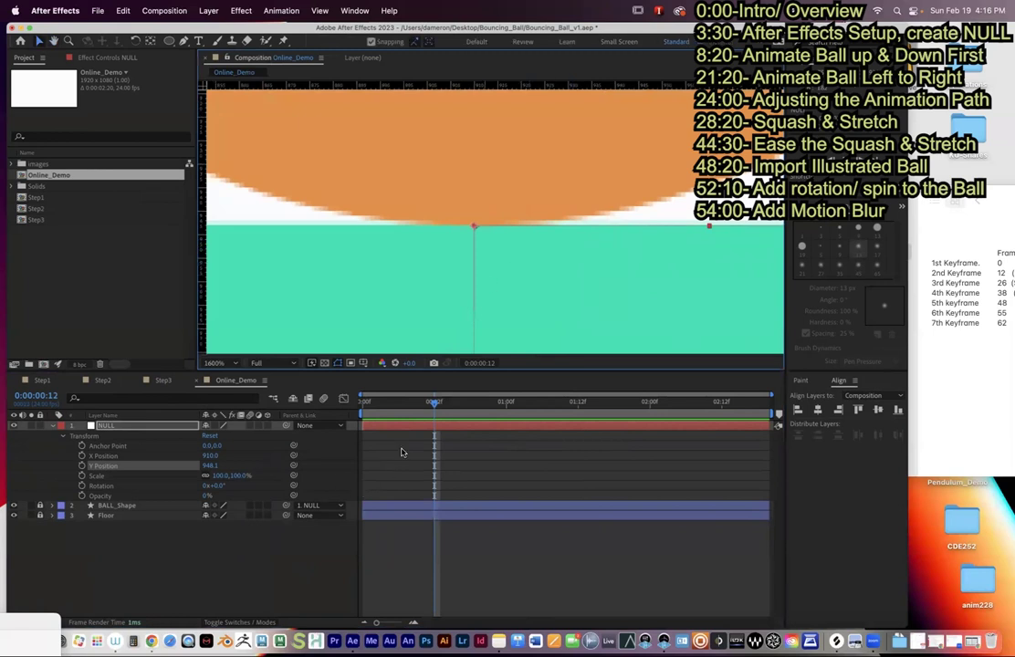
pyautogui.click(429, 474)
pyautogui.click(405, 429)
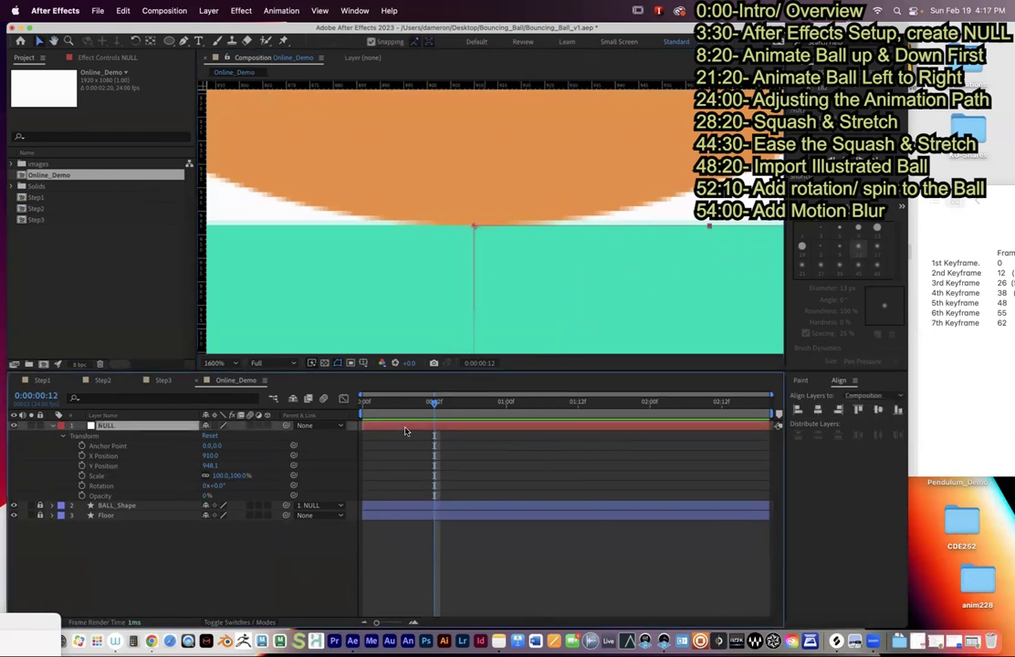
pyautogui.press('Up')
pyautogui.press('Up')
pyautogui.press('Down')
pyautogui.press('Down')
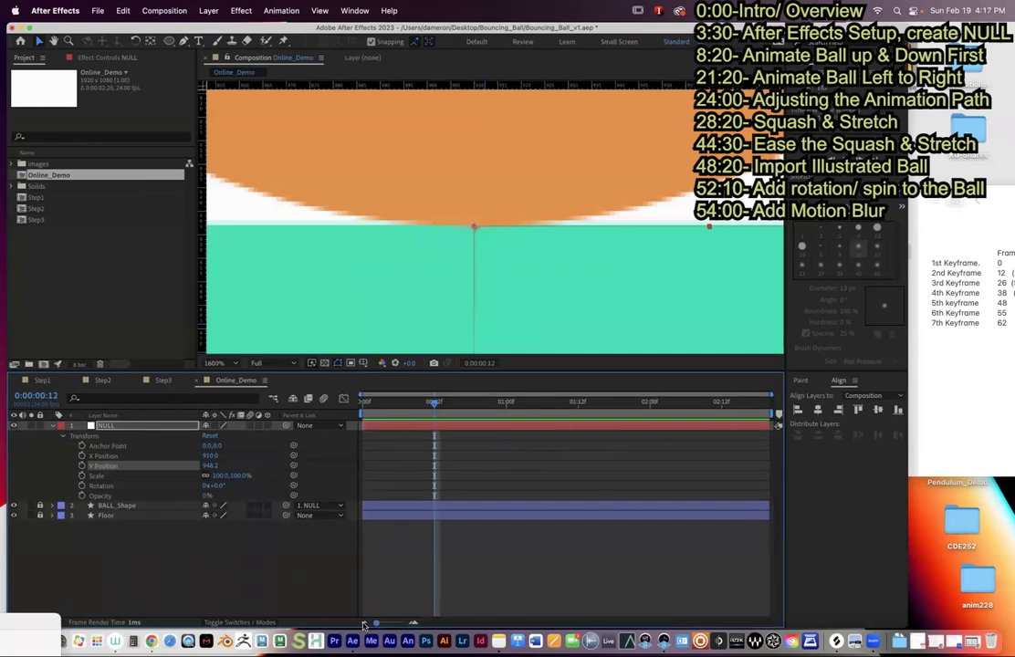
# - Start keyframing the NULL layer's Y Position at frame 12
pyautogui.click(83, 467)
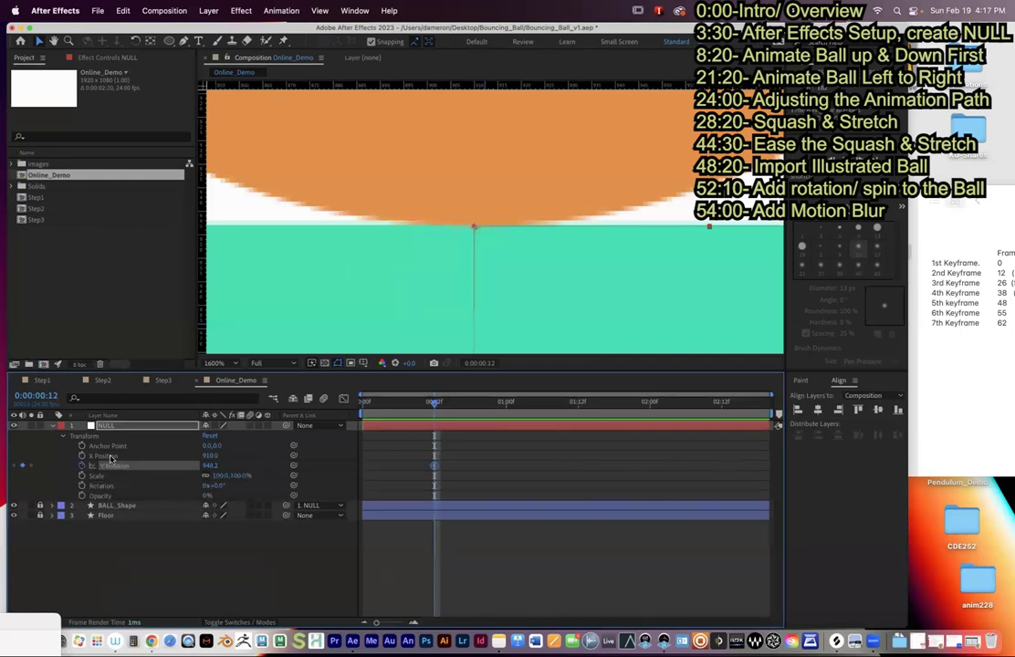
pyautogui.scroll(-8, 555, 229)
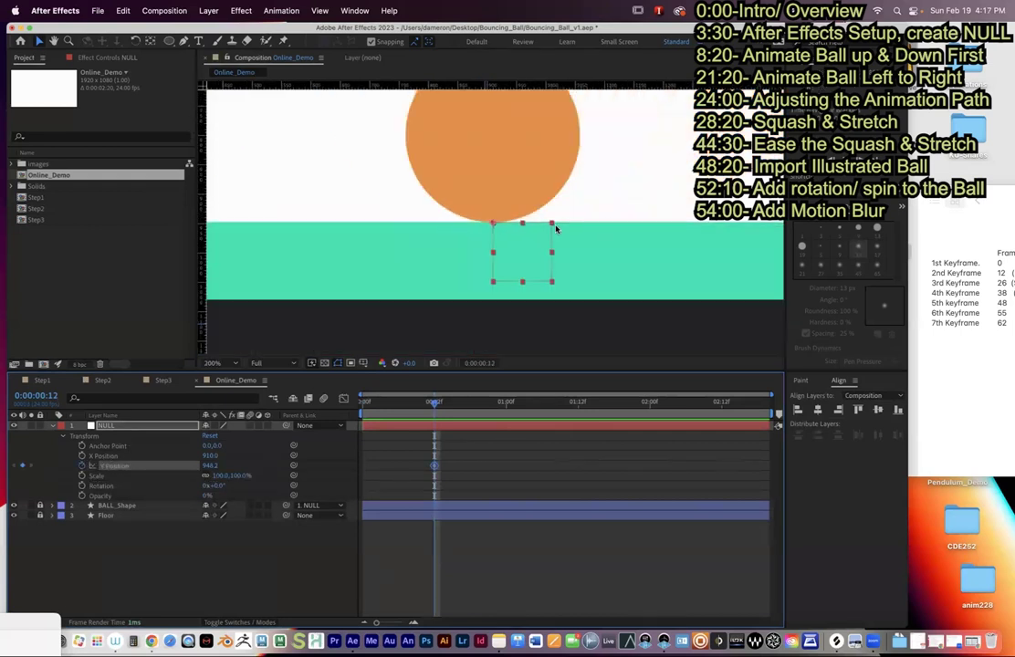
pyautogui.moveTo(536, 206); pyautogui.dragTo(507, 209)
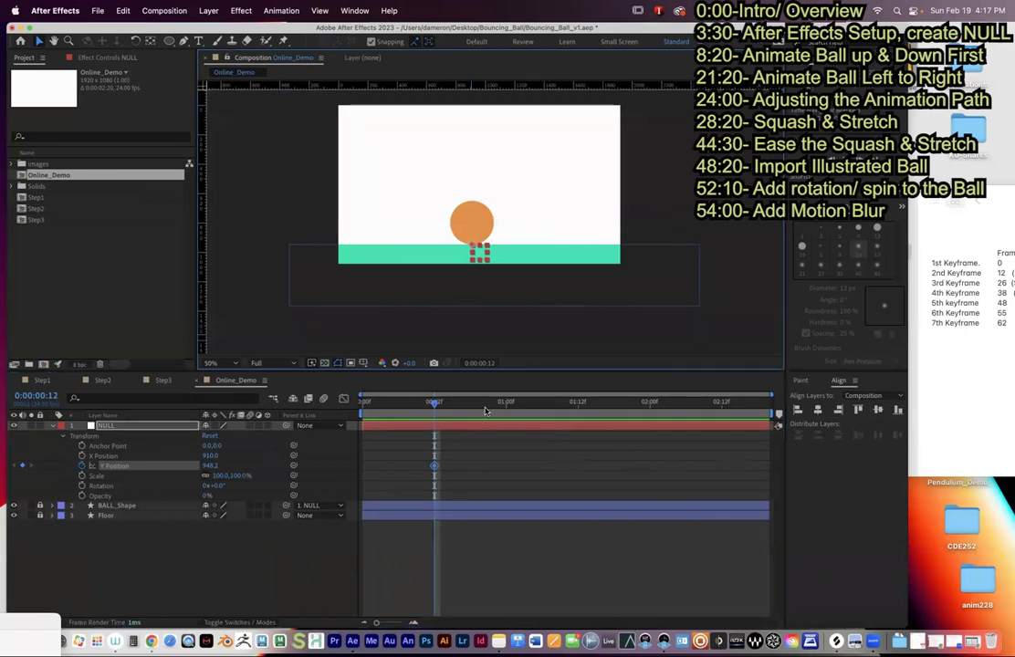
# - Try raising the null at 0:00:01:02 to create a keyframe, preview the motion, and delete that keyframe
pyautogui.moveTo(435, 403); pyautogui.dragTo(516, 409)
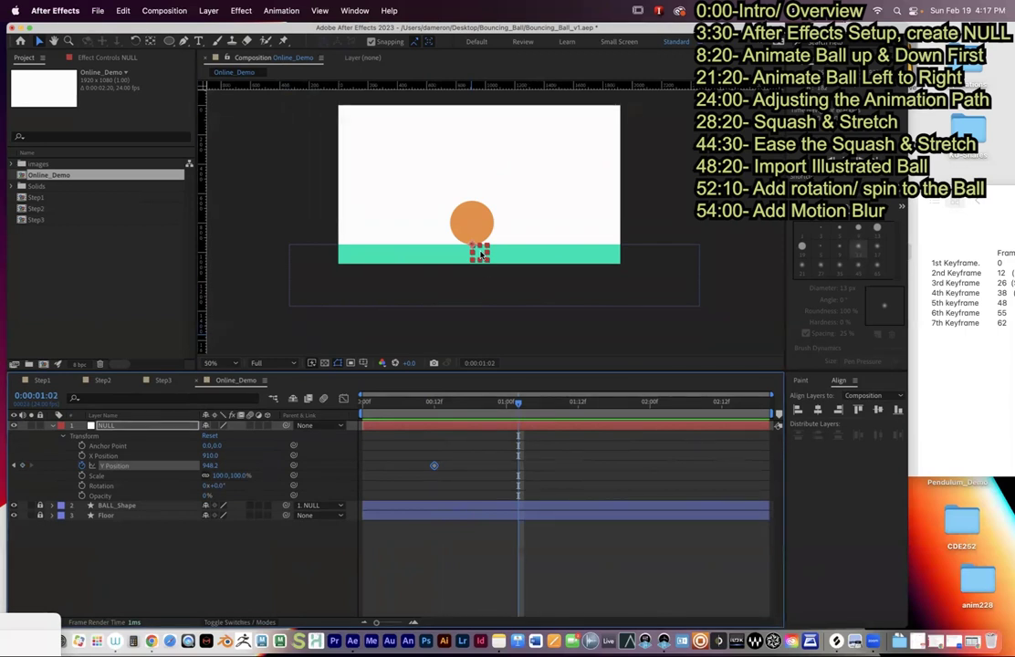
pyautogui.moveTo(479, 253); pyautogui.dragTo(605, 181)
pyautogui.press('super+z')
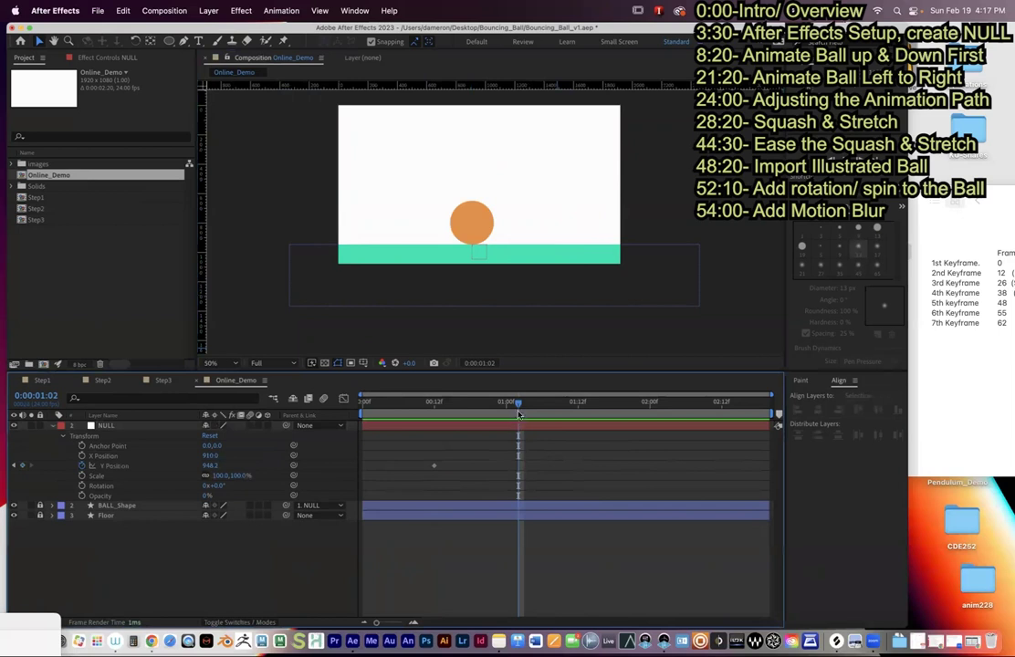
pyautogui.click(488, 426)
pyautogui.moveTo(474, 239); pyautogui.dragTo(478, 172)
pyautogui.moveTo(515, 408); pyautogui.dragTo(433, 415)
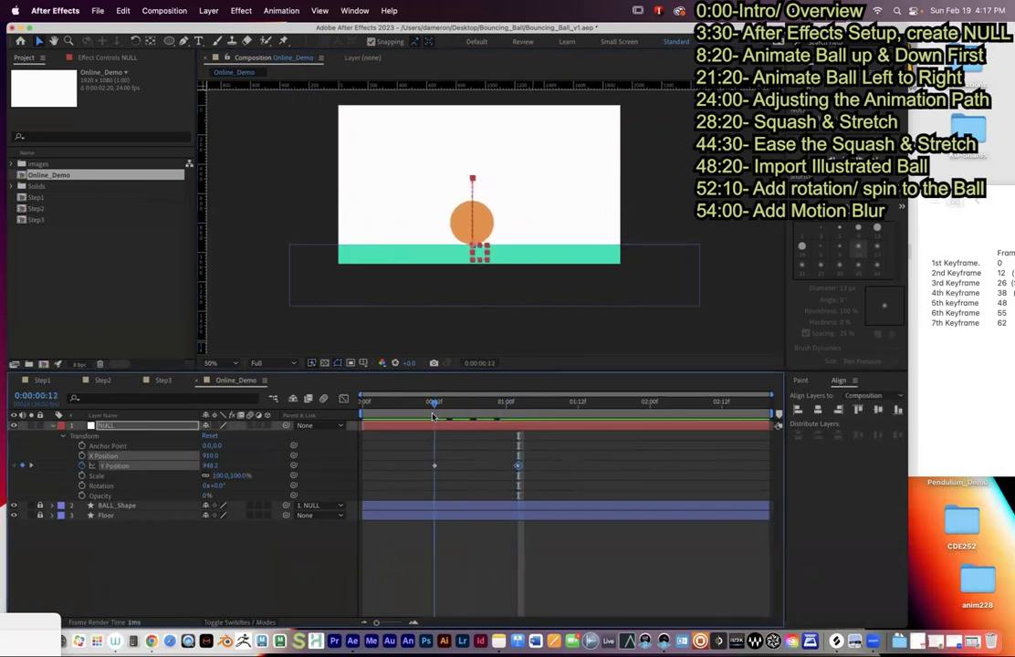
pyautogui.press('space')
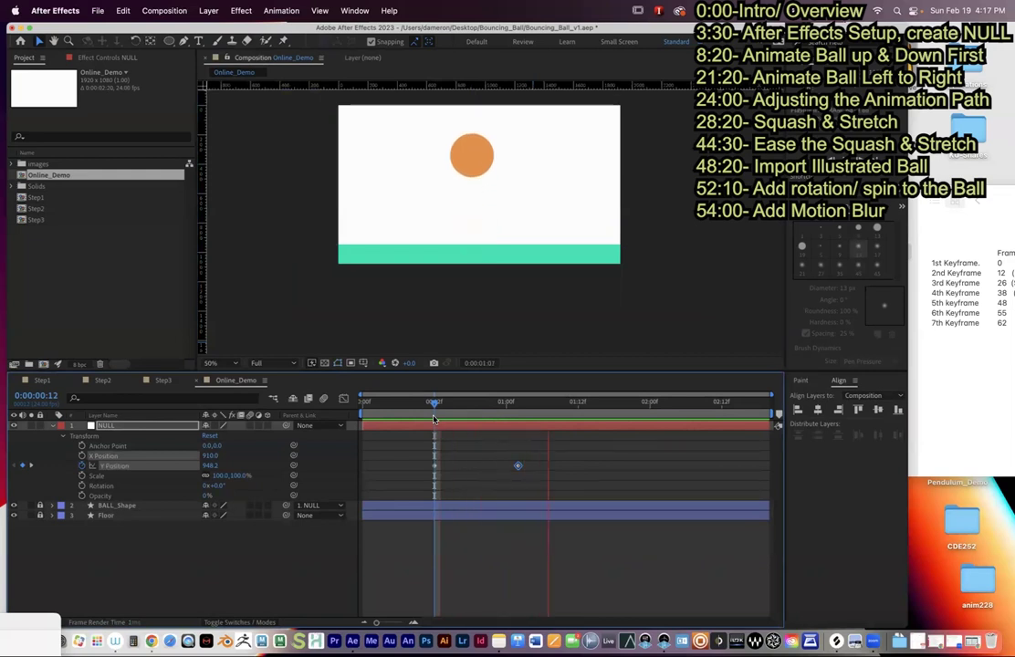
pyautogui.press('space')
pyautogui.press('Delete')
# - Add a Y Position keyframe to the NULL layer at 0:00:01:02 with the ball on the floor
pyautogui.click(513, 404)
pyautogui.moveTo(512, 404); pyautogui.dragTo(518, 404)
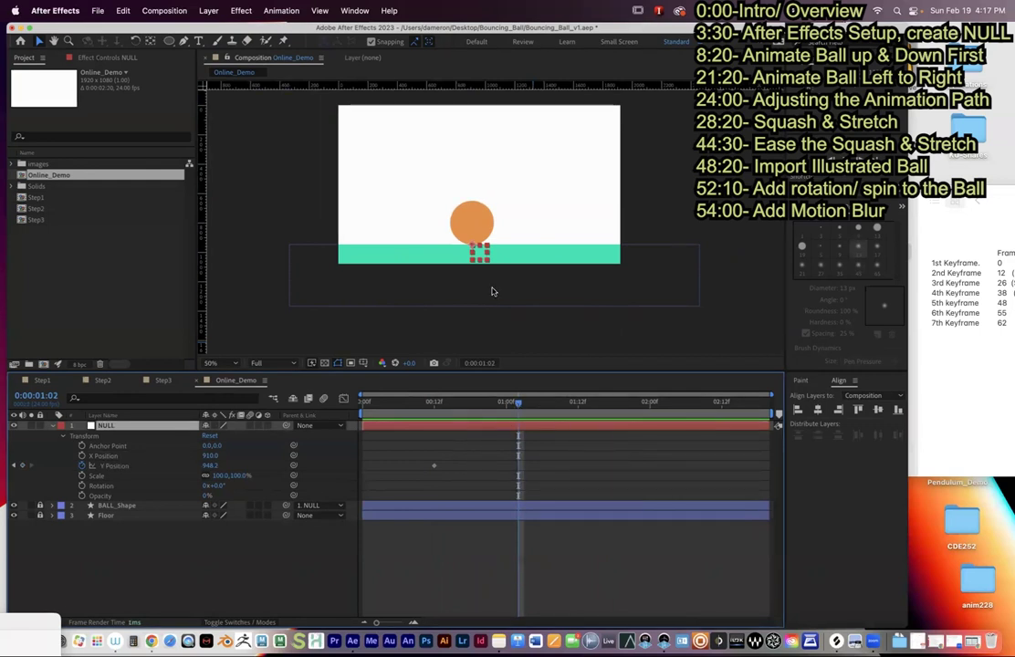
pyautogui.click(23, 466)
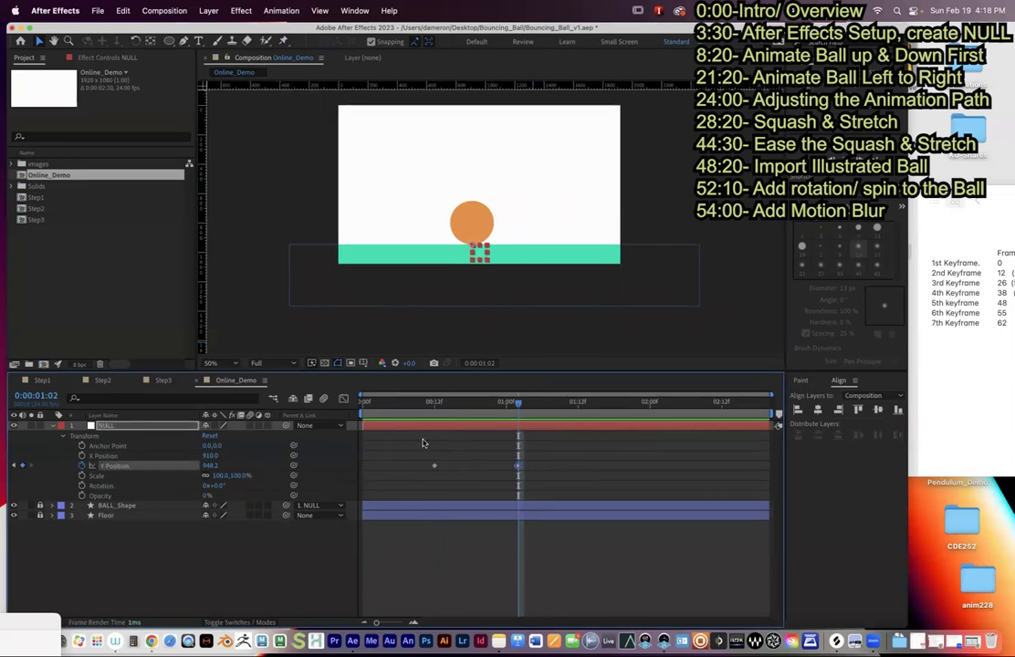
# - Add another ground-contact Y Position keyframe to the NULL layer at 0:00:01:14
pyautogui.moveTo(479, 402)
pyautogui.mouseDown()
pyautogui.moveTo(422, 402)
pyautogui.moveTo(483, 403)
pyautogui.mouseUp()
pyautogui.click(540, 406)
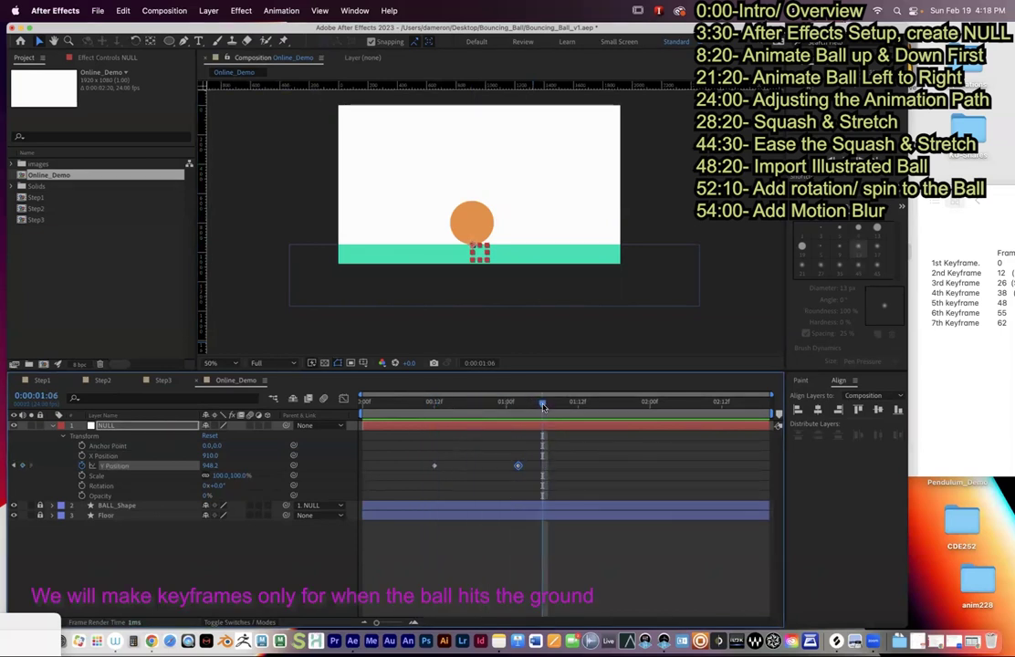
pyautogui.moveTo(543, 406); pyautogui.dragTo(583, 405)
pyautogui.moveTo(584, 405); pyautogui.dragTo(589, 405)
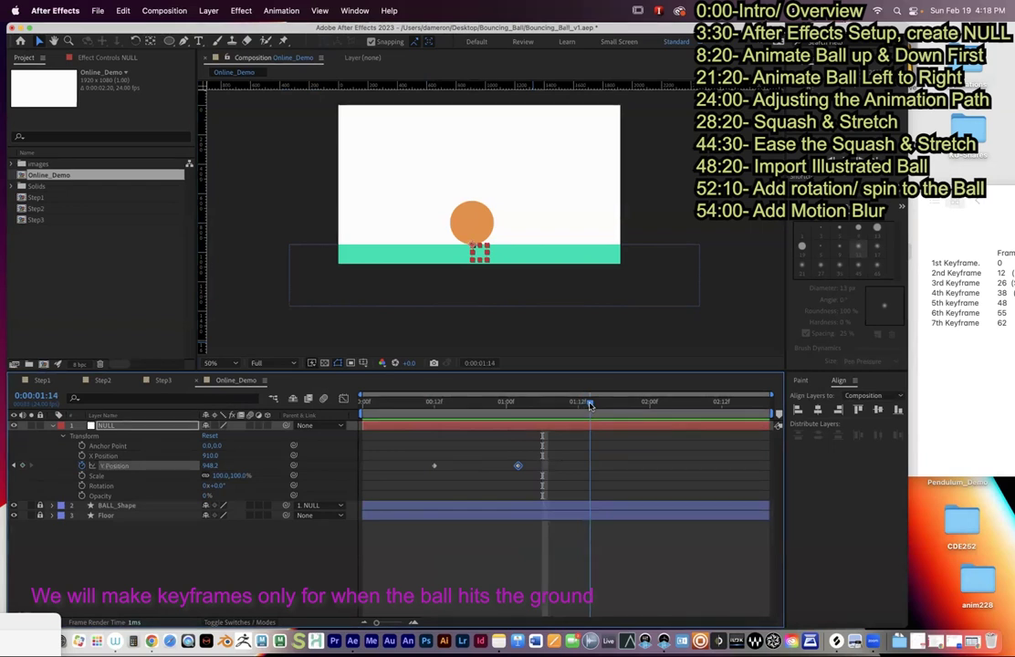
pyautogui.moveTo(590, 405); pyautogui.dragTo(520, 405)
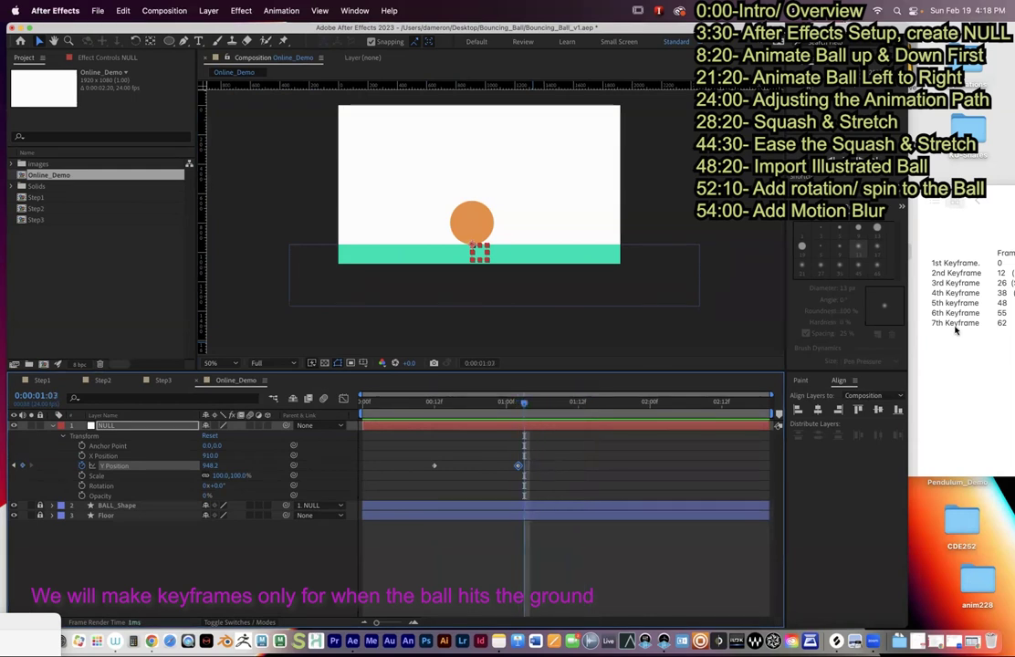
pyautogui.moveTo(519, 405); pyautogui.dragTo(590, 405)
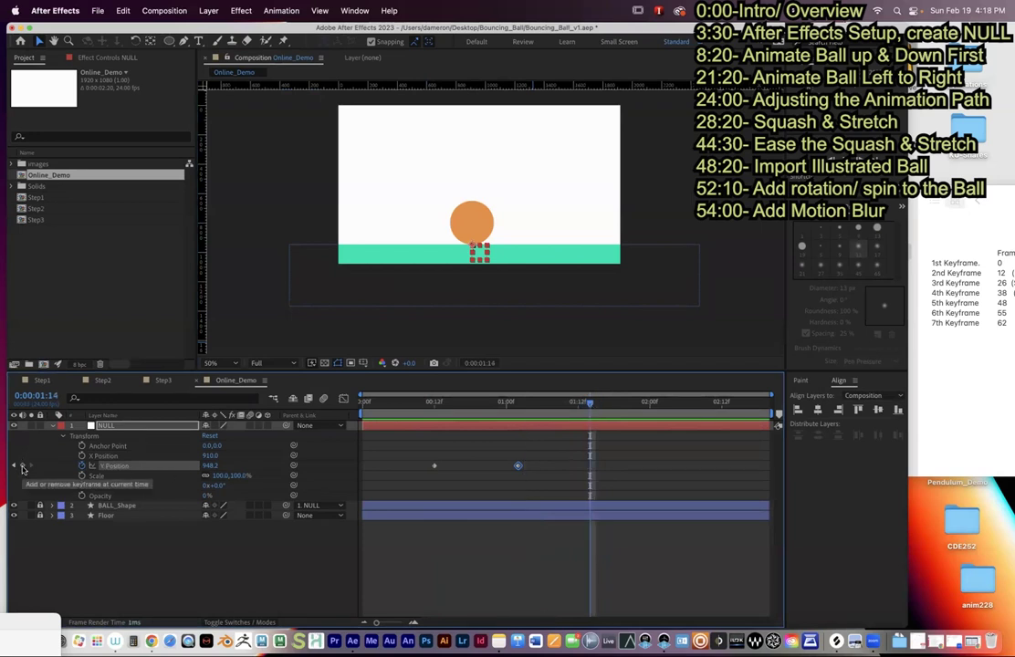
pyautogui.click(23, 467)
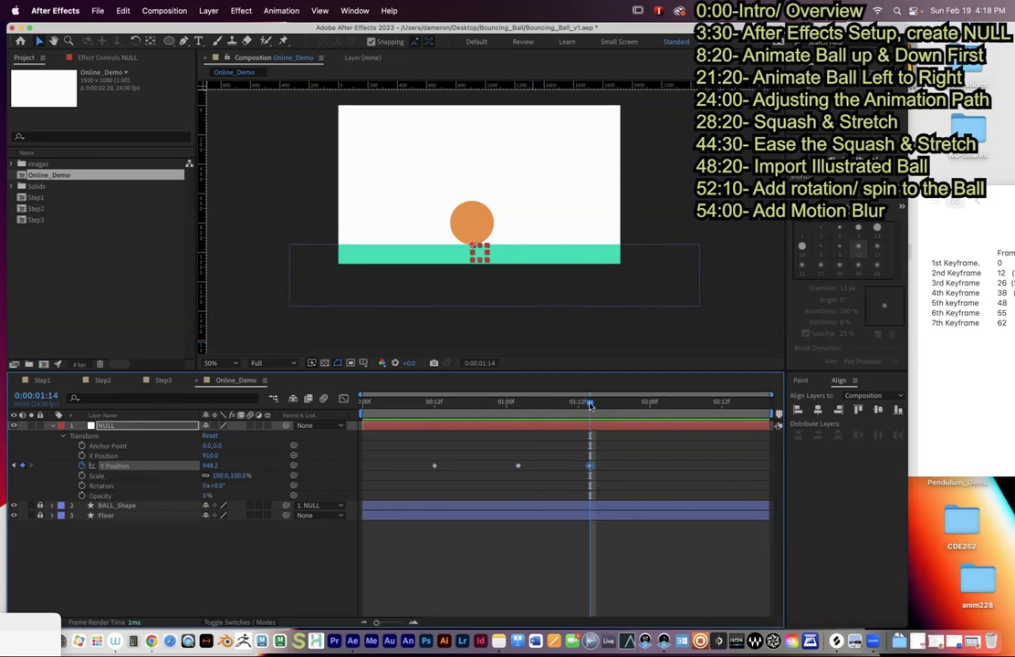
# - Add ground-contact Y Position keyframes to the NULL layer at 0:00:02:00, 0:00:02:07 and 0:00:02:14
pyautogui.moveTo(590, 405); pyautogui.dragTo(650, 407)
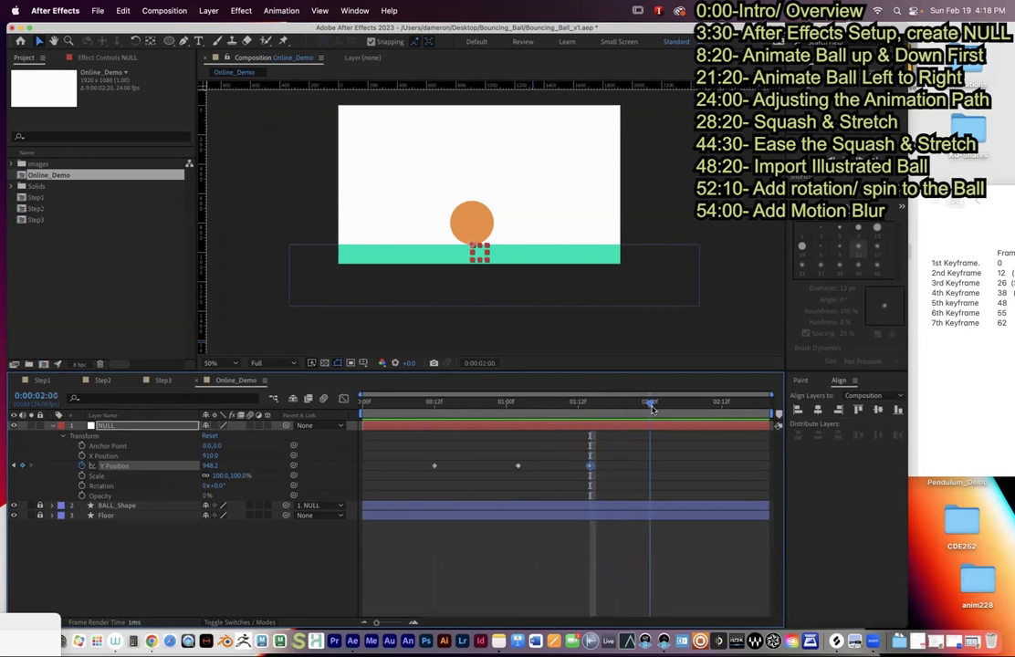
pyautogui.click(23, 467)
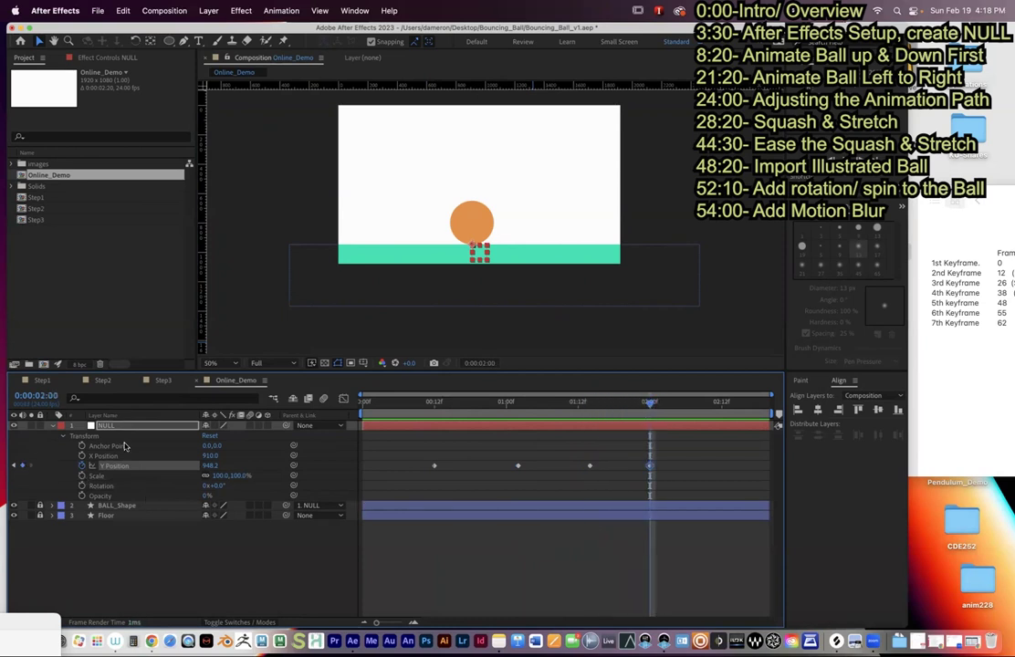
pyautogui.moveTo(648, 414); pyautogui.dragTo(687, 417)
pyautogui.click(22, 466)
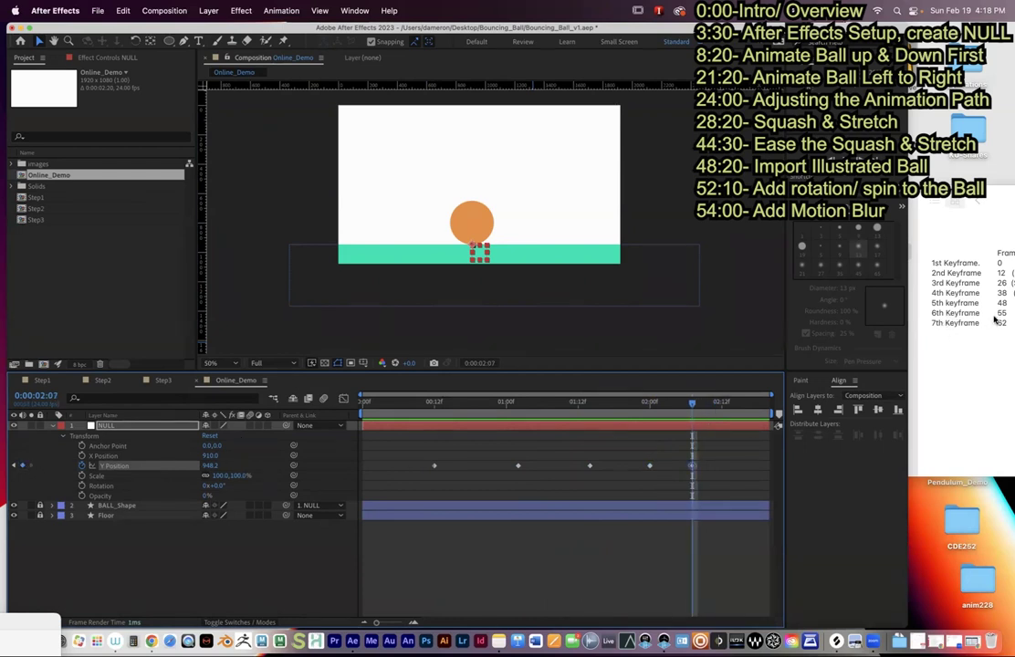
pyautogui.moveTo(700, 410); pyautogui.dragTo(735, 410)
pyautogui.click(23, 465)
# - Preview the animation from around frame 12 and return to the first frame
pyautogui.moveTo(692, 407); pyautogui.dragTo(433, 411)
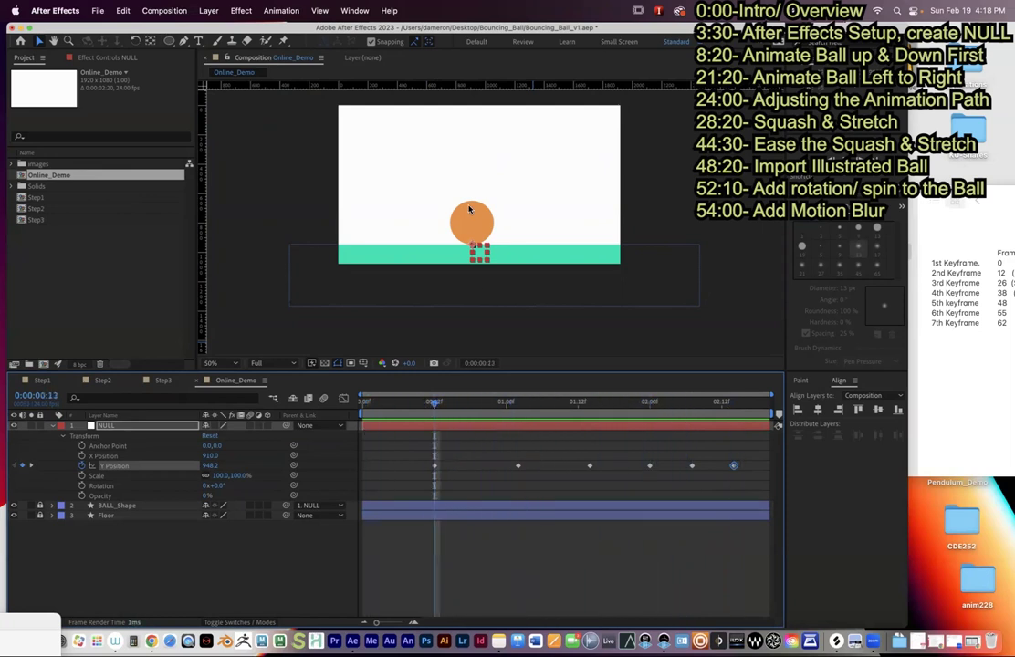
pyautogui.press('space')
pyautogui.moveTo(389, 419); pyautogui.dragTo(352, 424)
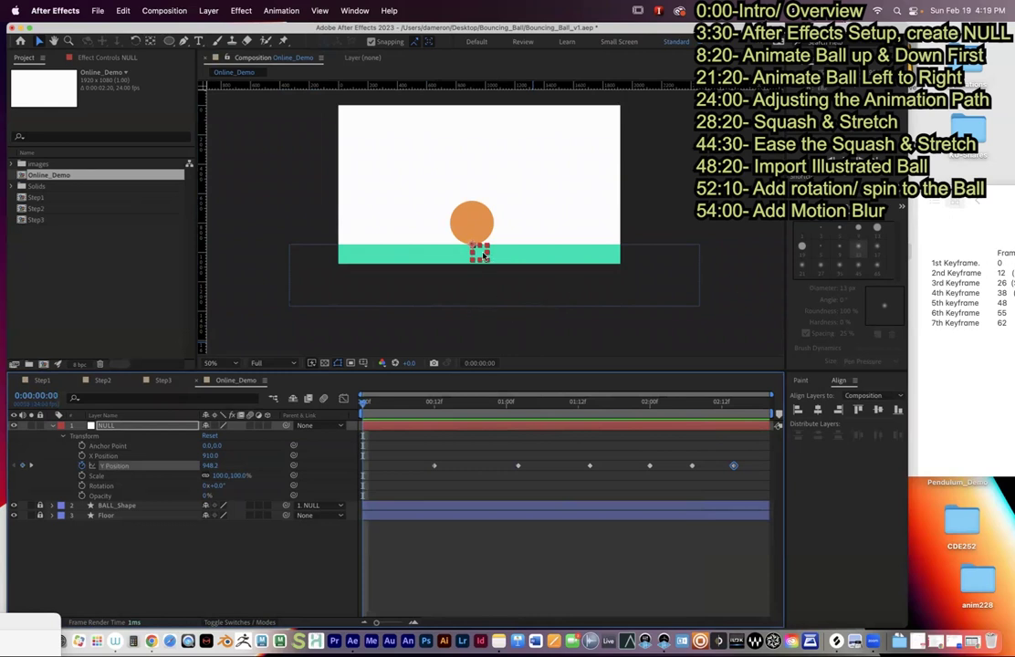
# - Try raising the null at 0:00:02:14 and undo the move
pyautogui.press('k')
pyautogui.press('k')
pyautogui.press('k')
pyautogui.press('k')
pyautogui.press('k')
pyautogui.press('k')
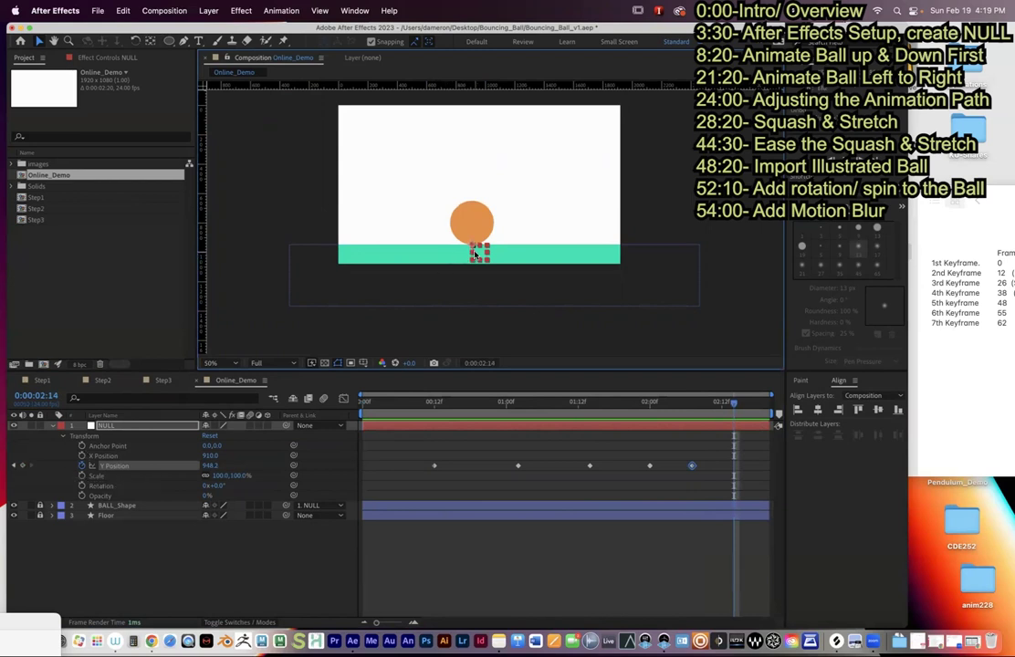
pyautogui.moveTo(478, 255); pyautogui.dragTo(478, 230)
pyautogui.press('super+z')
# - Raise the NULL layer at 0:00:00:00 to a Y Position of about 300 and preview the ball's drop
pyautogui.moveTo(734, 405); pyautogui.dragTo(306, 420)
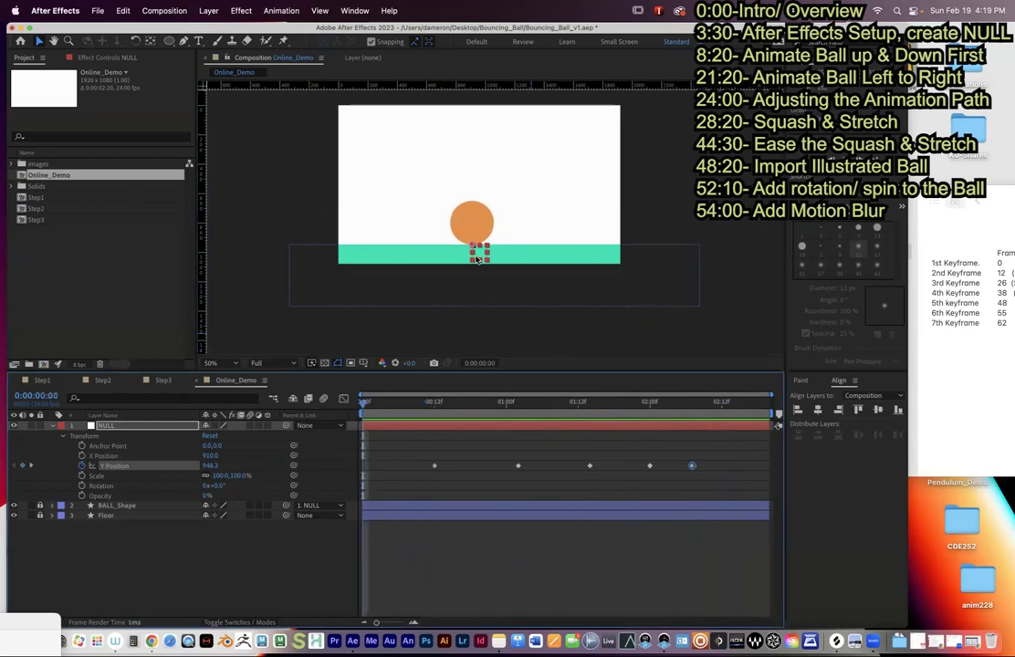
pyautogui.moveTo(479, 254); pyautogui.dragTo(484, 159)
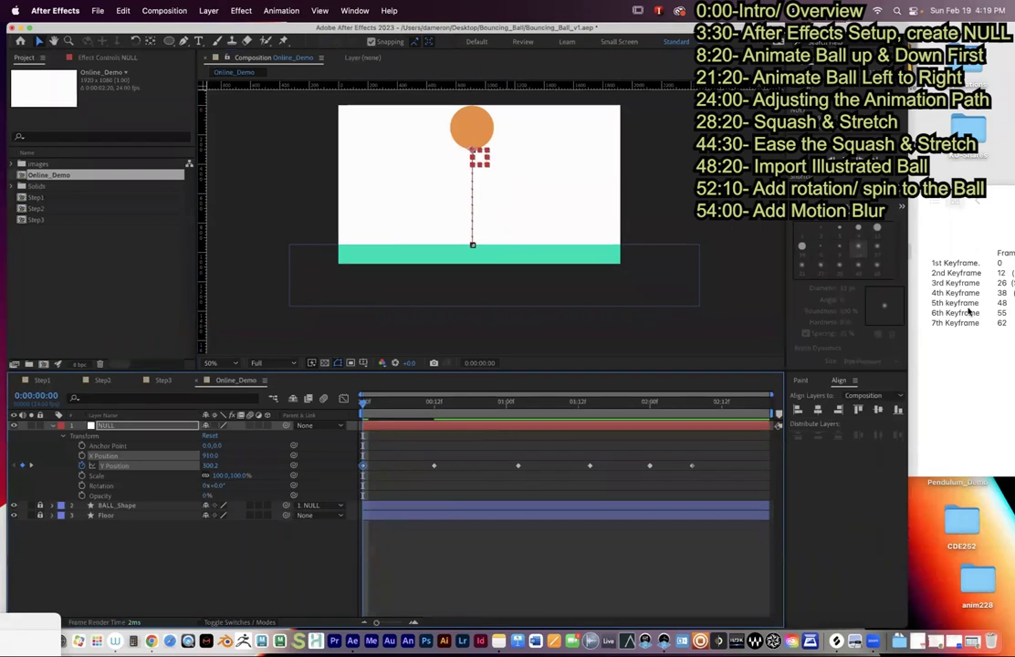
pyautogui.press('space')
pyautogui.press('space')
pyautogui.press('space')
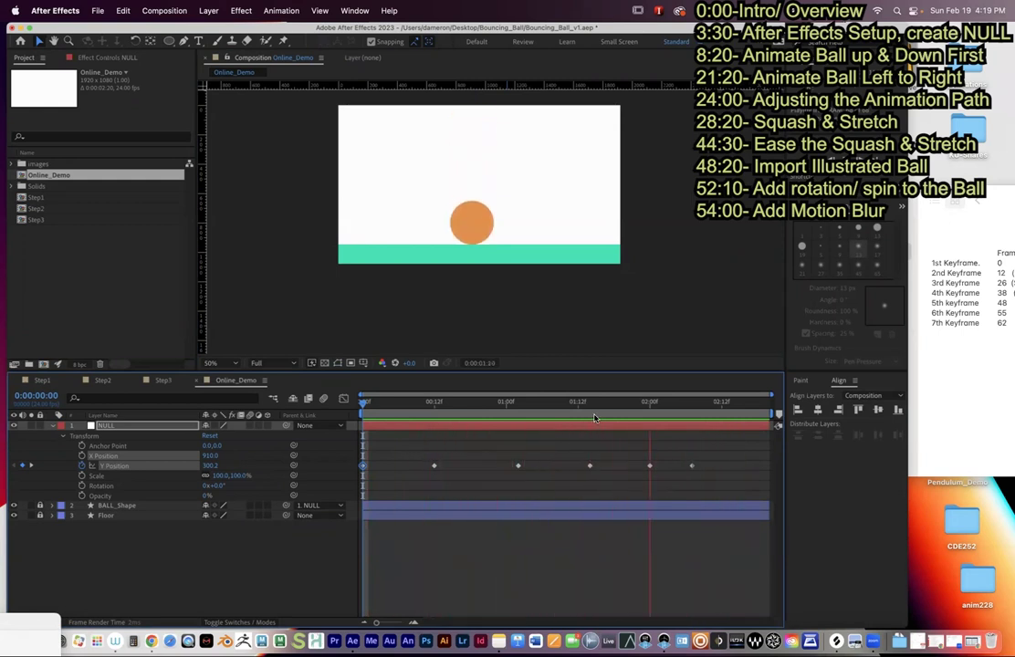
pyautogui.press('space')
pyautogui.moveTo(539, 398); pyautogui.dragTo(356, 413)
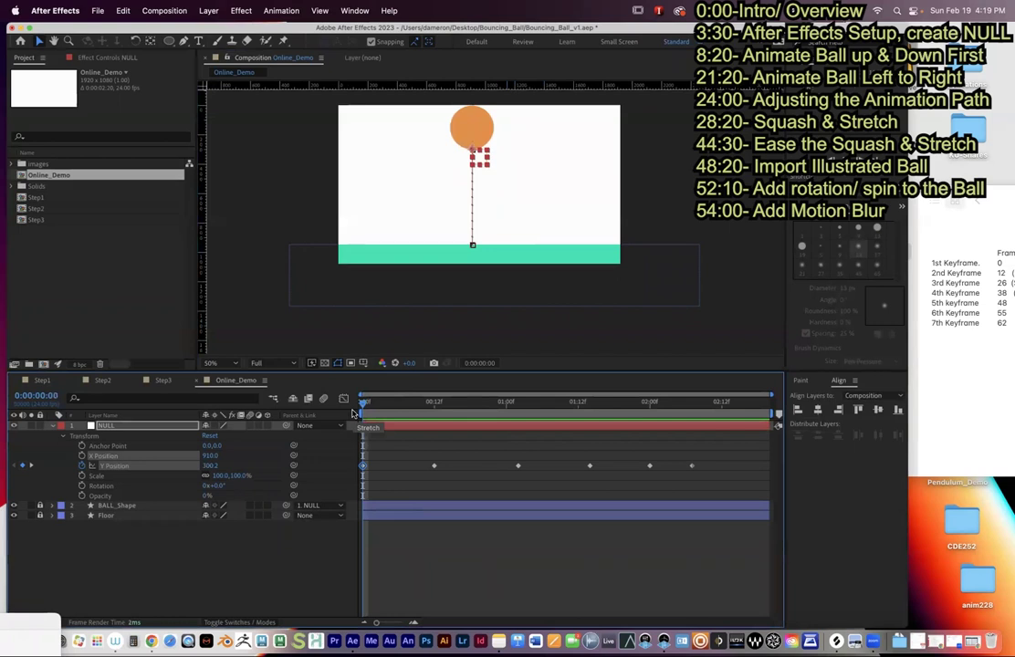
pyautogui.press('space')
pyautogui.press('space')
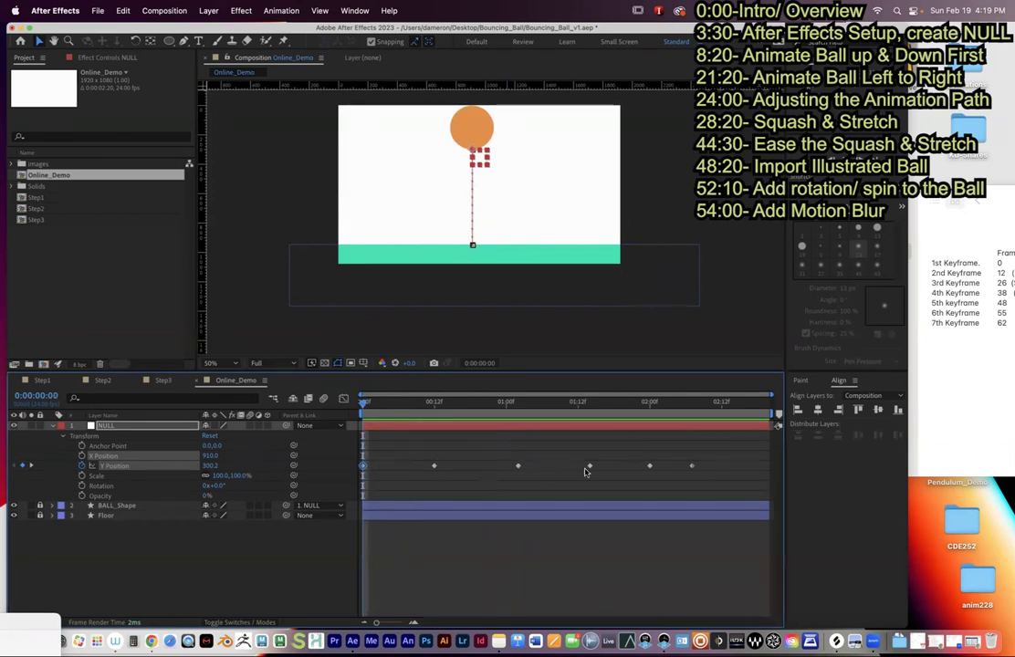
# - Add back the ground-contact Y Position keyframe at 0:00:02:14 and scrub through the motion
pyautogui.moveTo(708, 403); pyautogui.dragTo(732, 402)
pyautogui.click(23, 465)
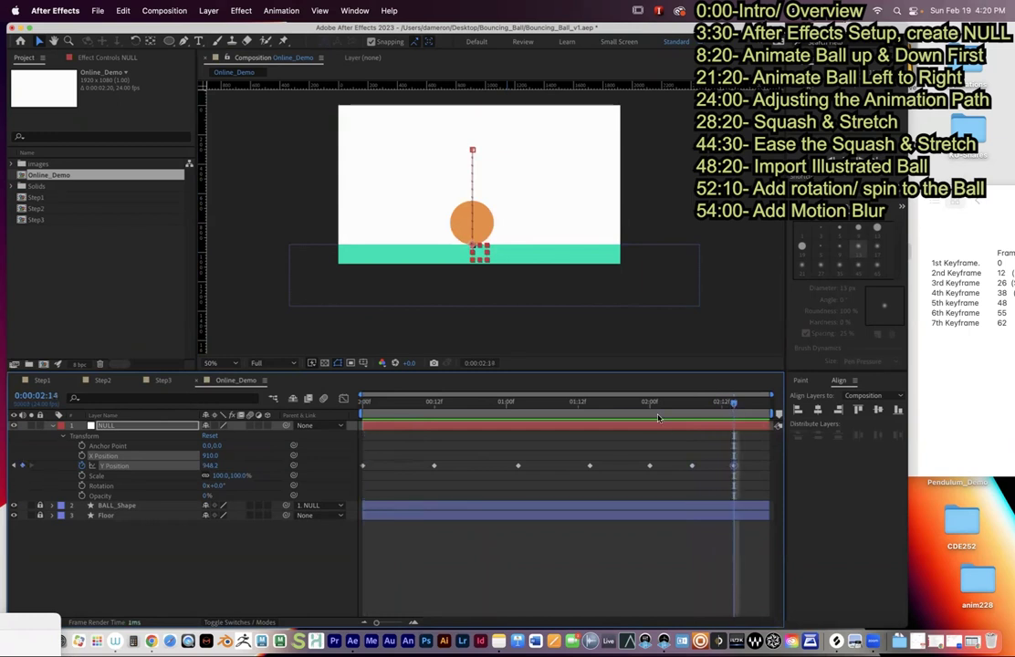
pyautogui.press('Home')
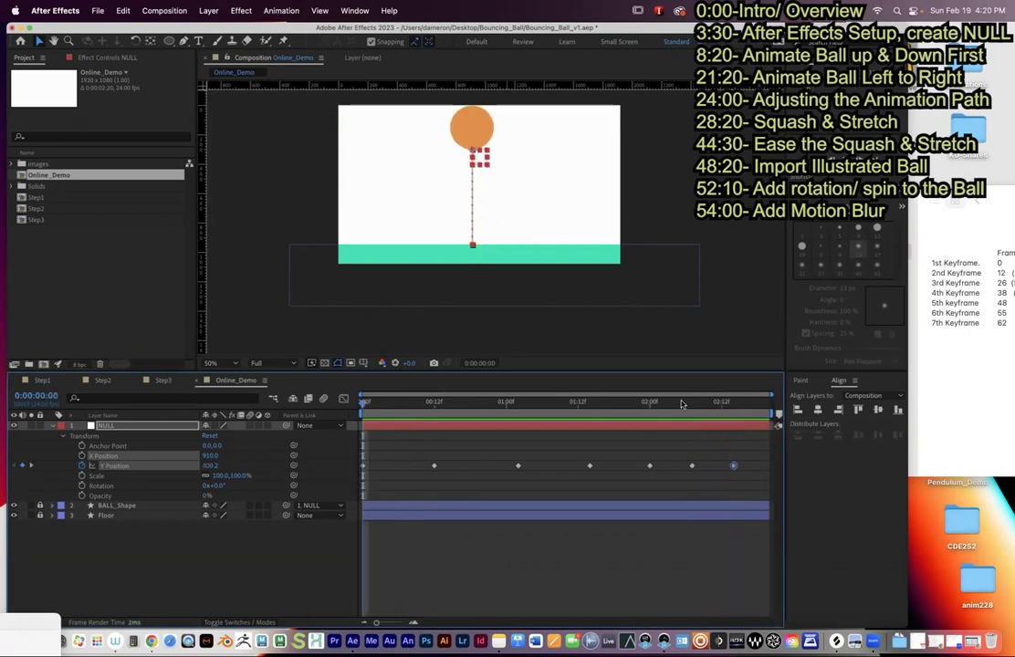
pyautogui.click(732, 402)
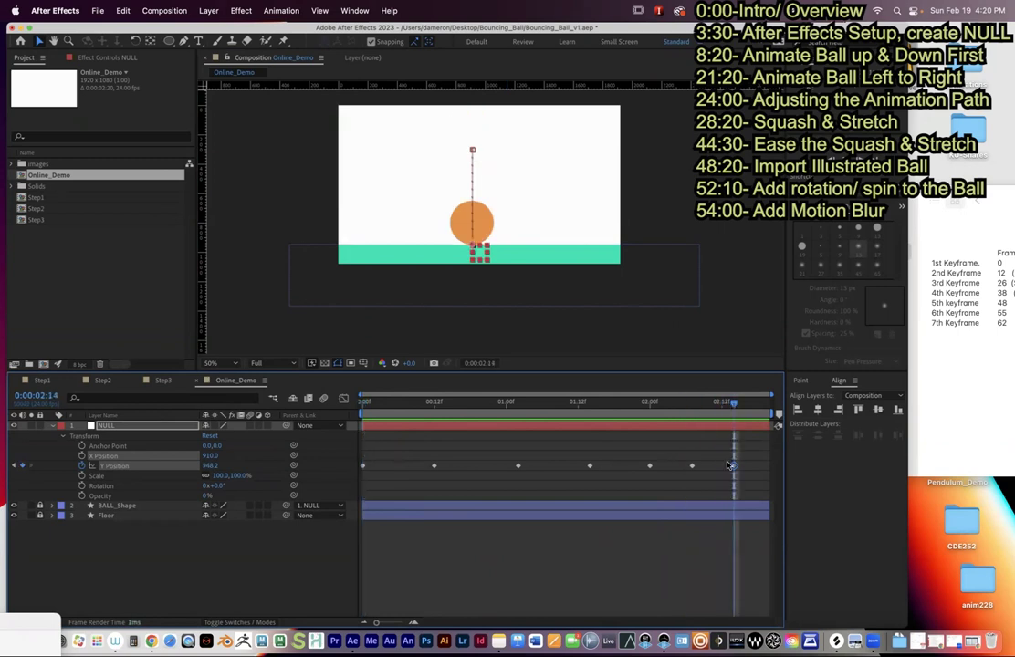
pyautogui.moveTo(608, 408); pyautogui.dragTo(745, 418)
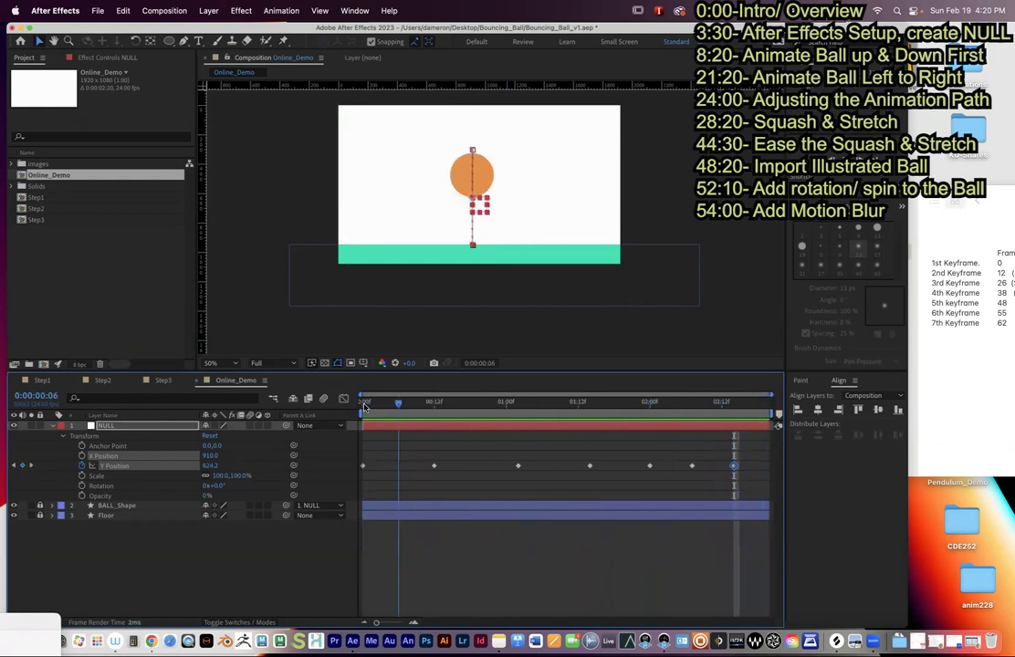
pyautogui.click(368, 405)
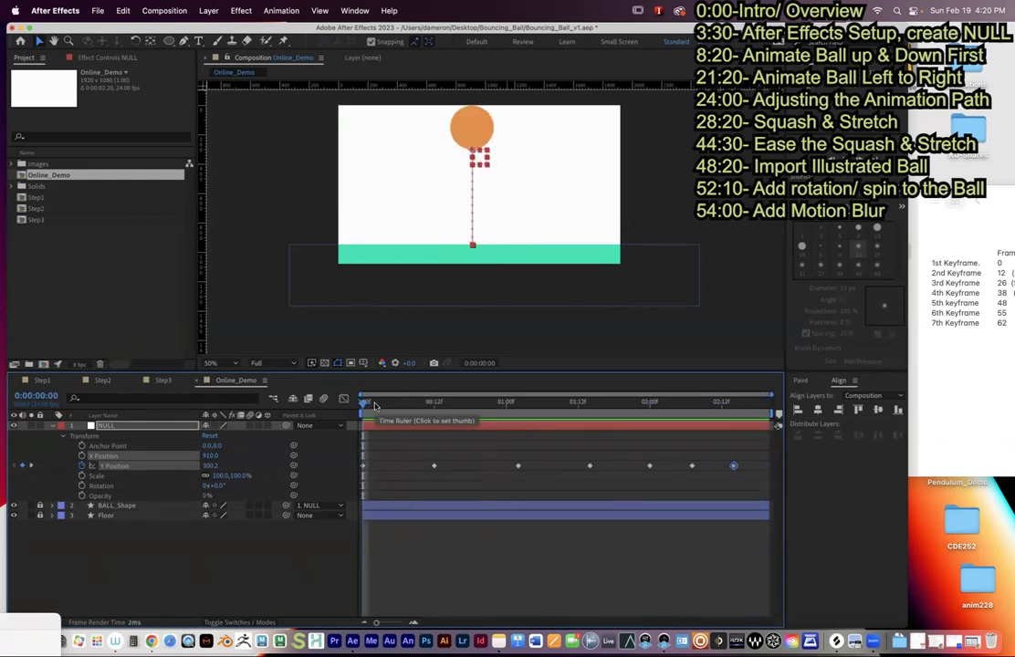
pyautogui.moveTo(369, 406); pyautogui.dragTo(380, 407)
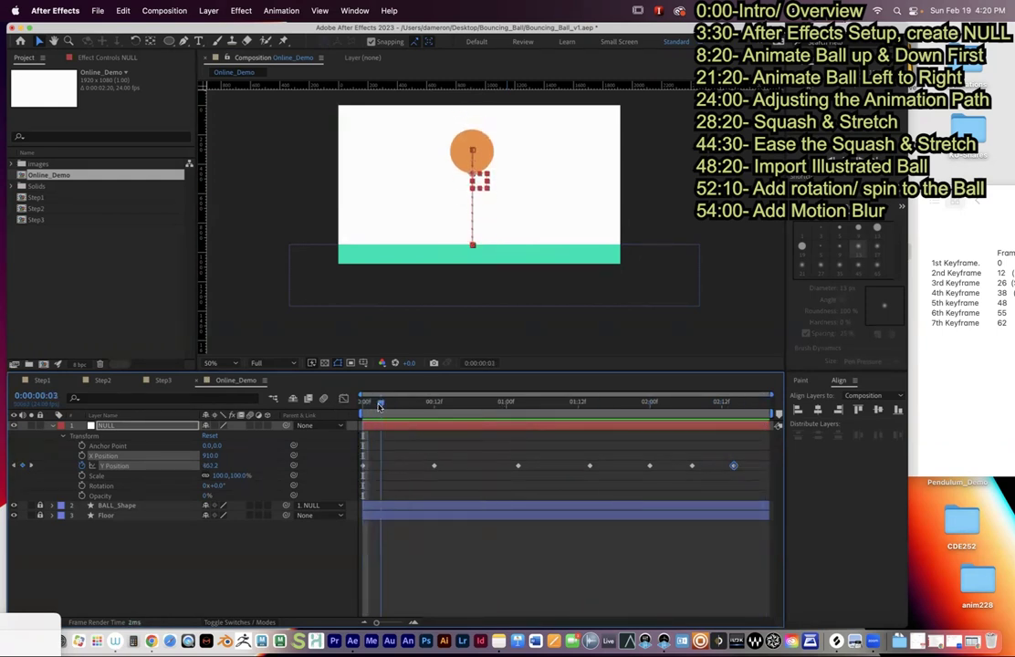
# - Examine the bouncing-ball timing and spacing diagrams in Chrome and return to After Effects at the first frame
pyautogui.click(151, 641)
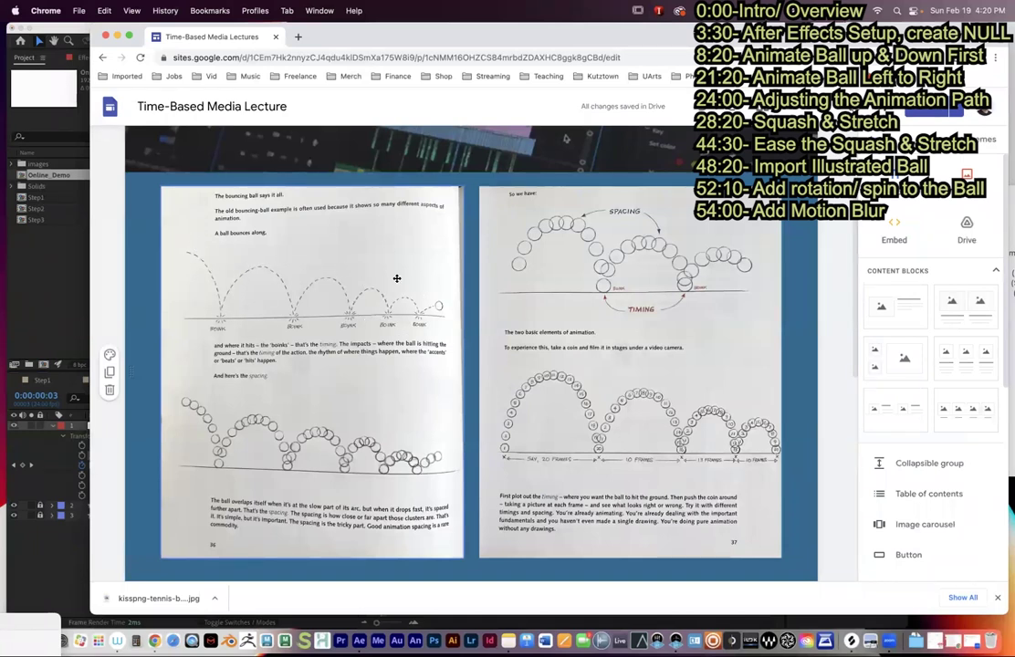
pyautogui.click(116, 36)
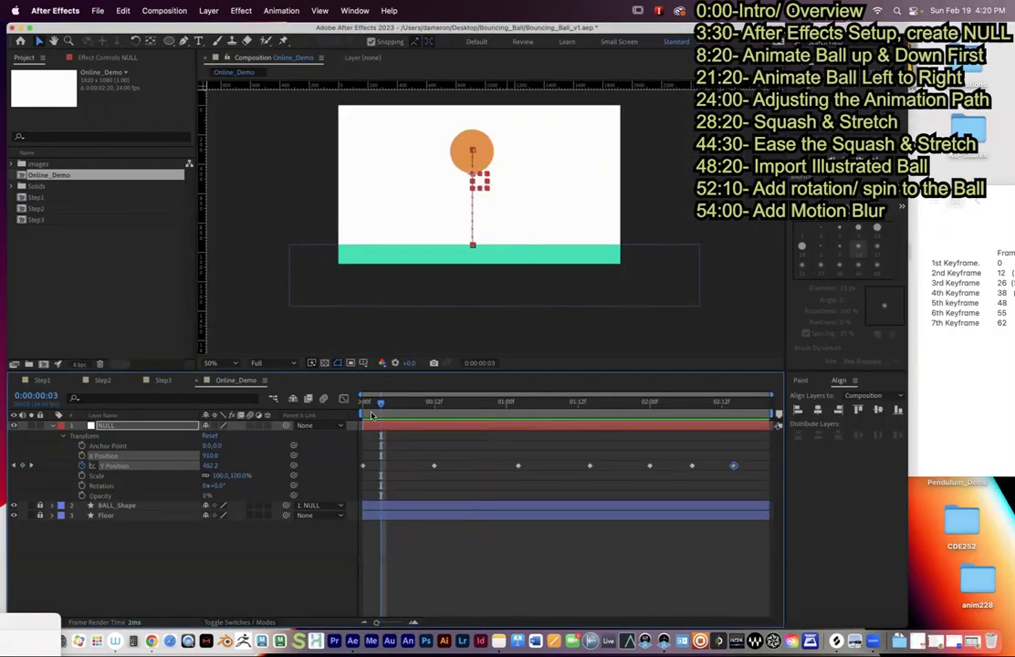
pyautogui.click(359, 404)
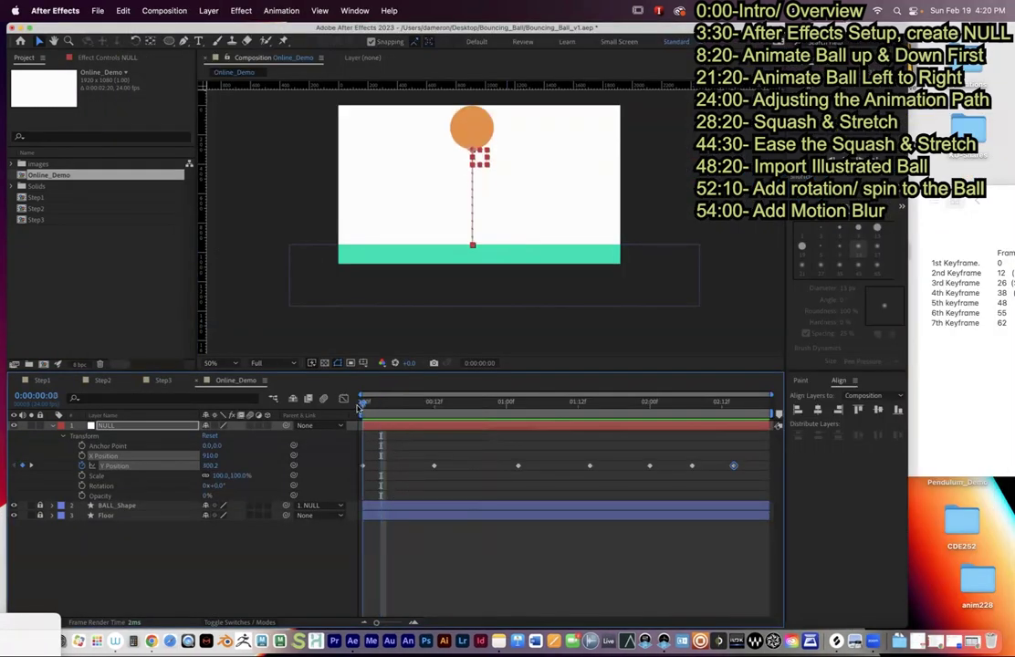
pyautogui.click(152, 641)
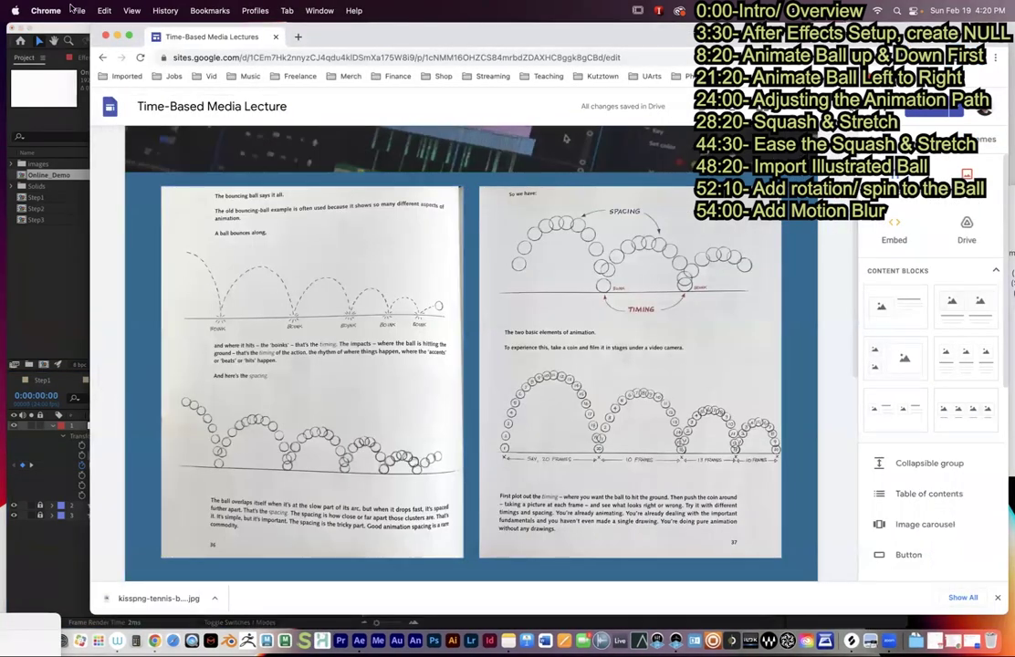
pyautogui.click(117, 36)
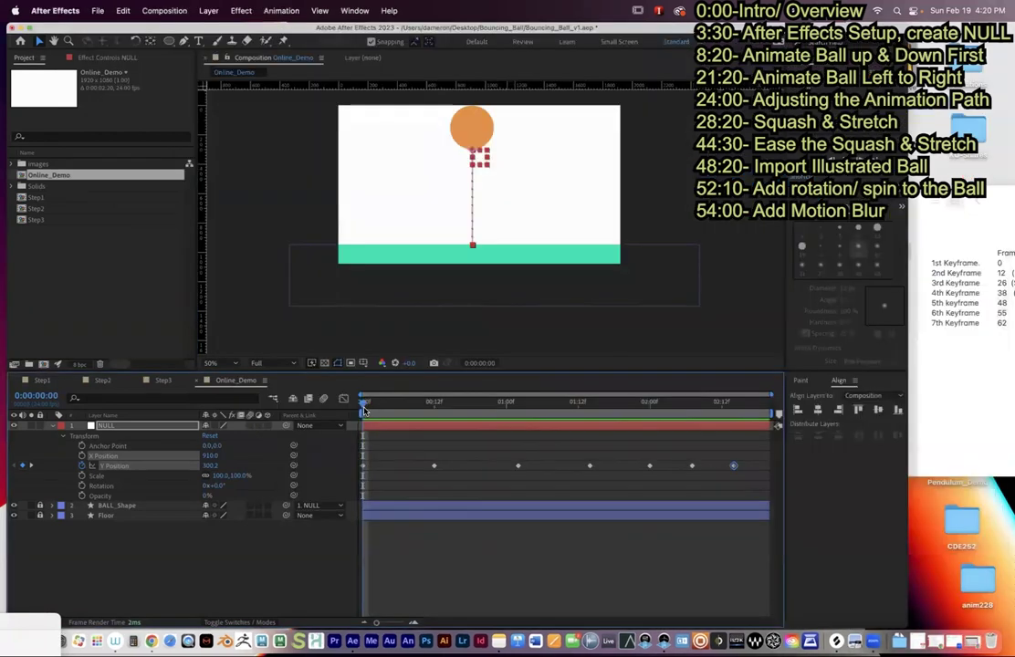
# - Show the NULL layer's Y Position in the Graph Editor and select all six ground-contact keyframes
pyautogui.click(434, 468)
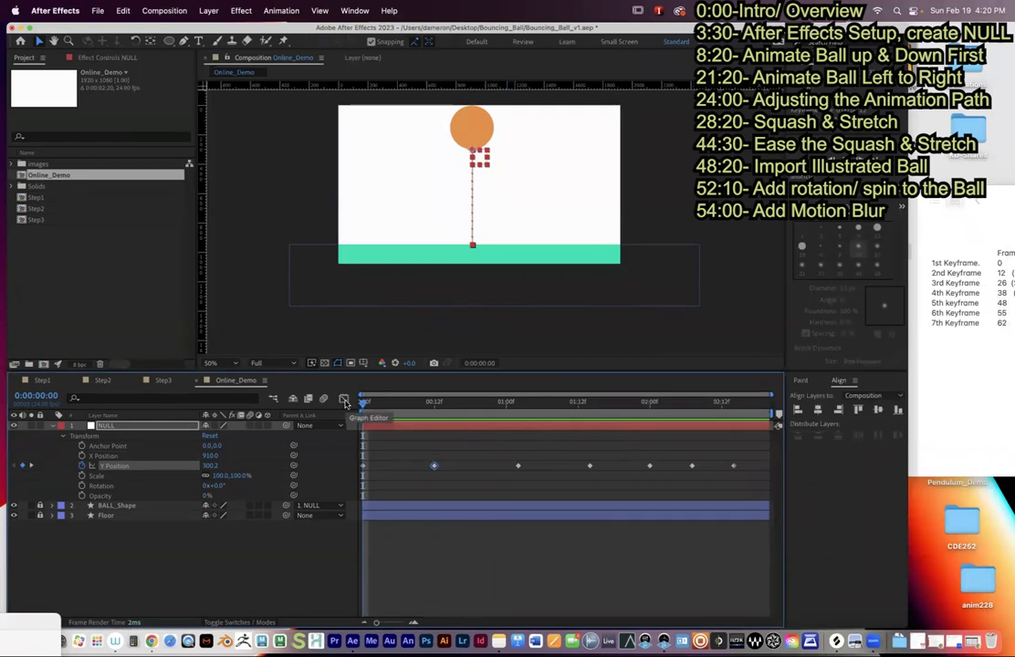
pyautogui.click(344, 401)
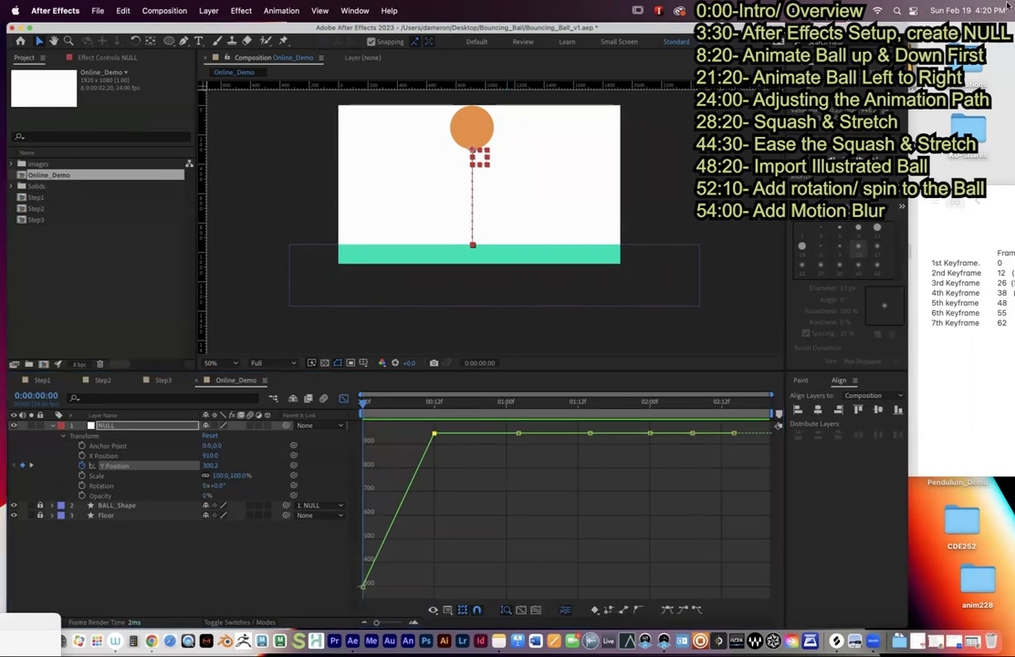
pyautogui.click(471, 466)
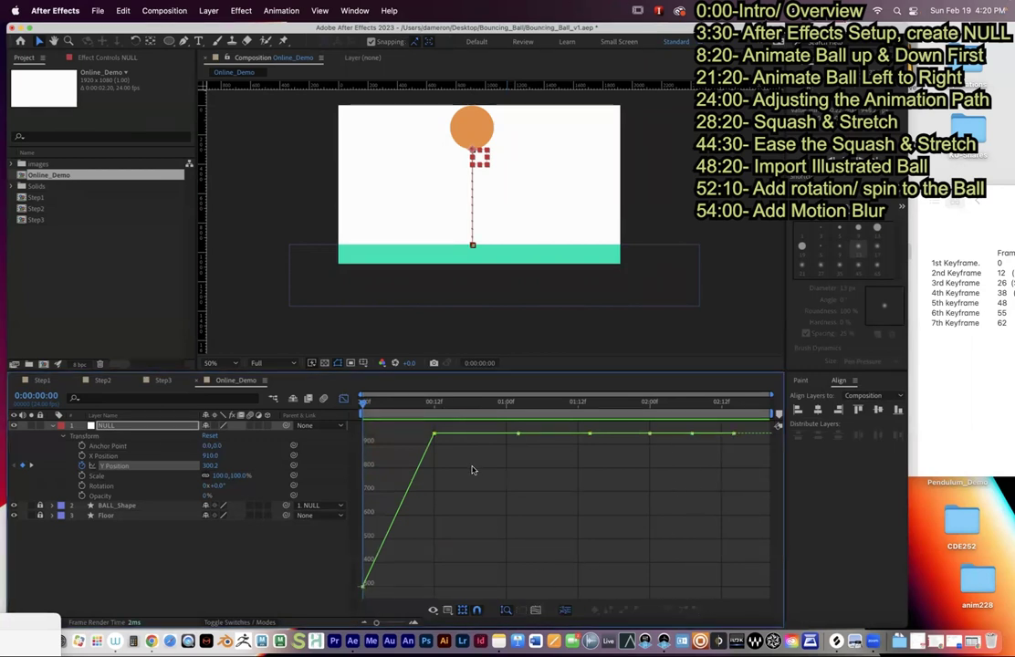
pyautogui.moveTo(414, 433); pyautogui.dragTo(744, 459)
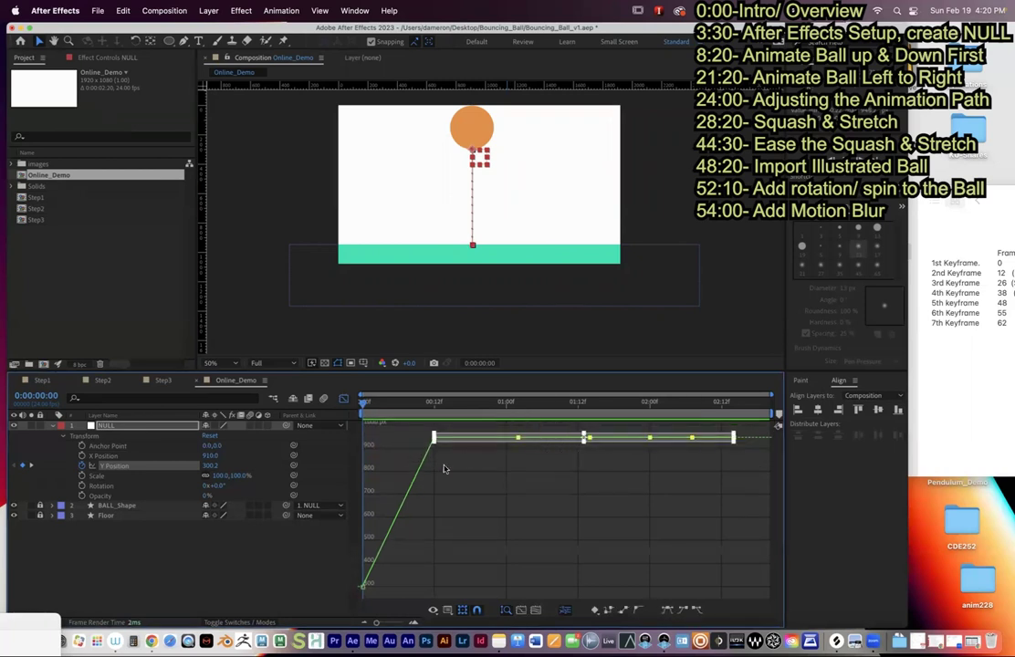
pyautogui.click(412, 431)
pyautogui.moveTo(399, 425); pyautogui.dragTo(650, 465)
# - Convert the selected ground-contact keyframes to Bezier interpolation with adjustable handles
pyautogui.moveTo(518, 440)
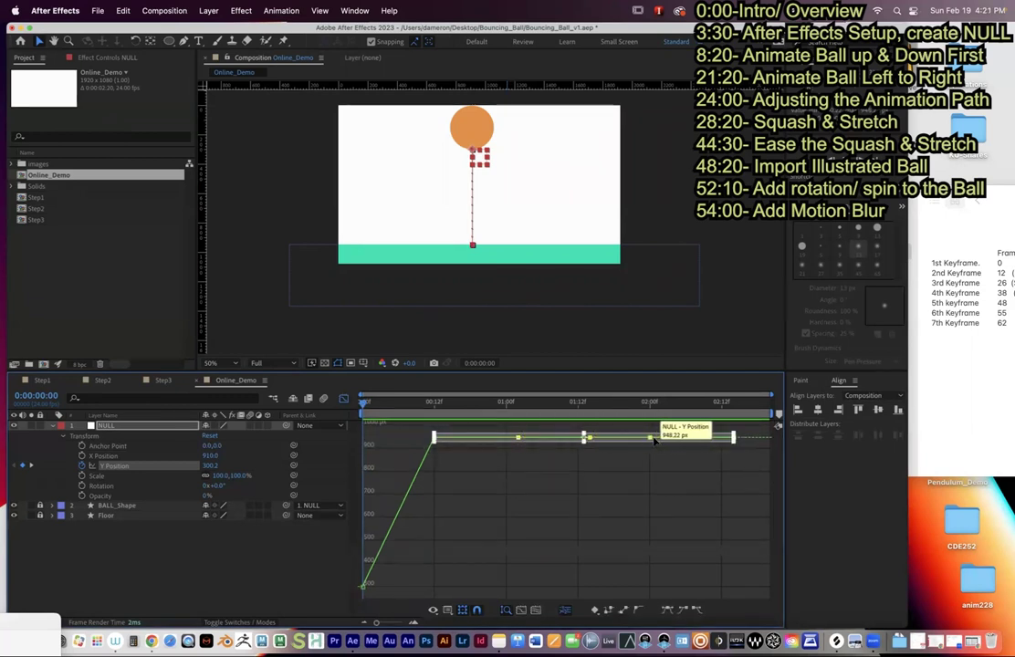
pyautogui.rightClick(518, 441)
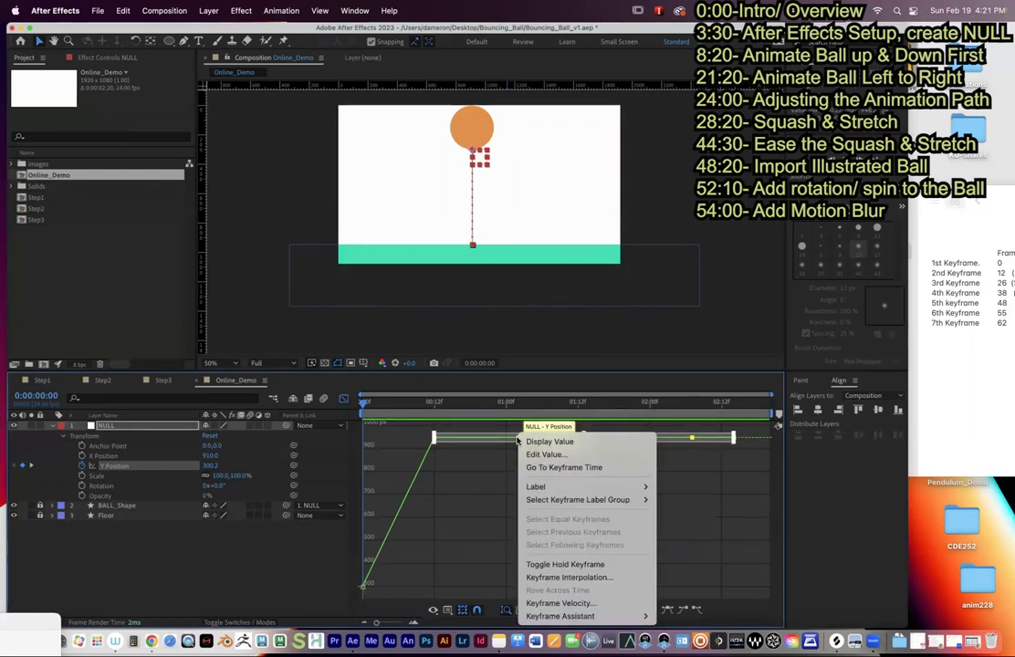
pyautogui.click(517, 440)
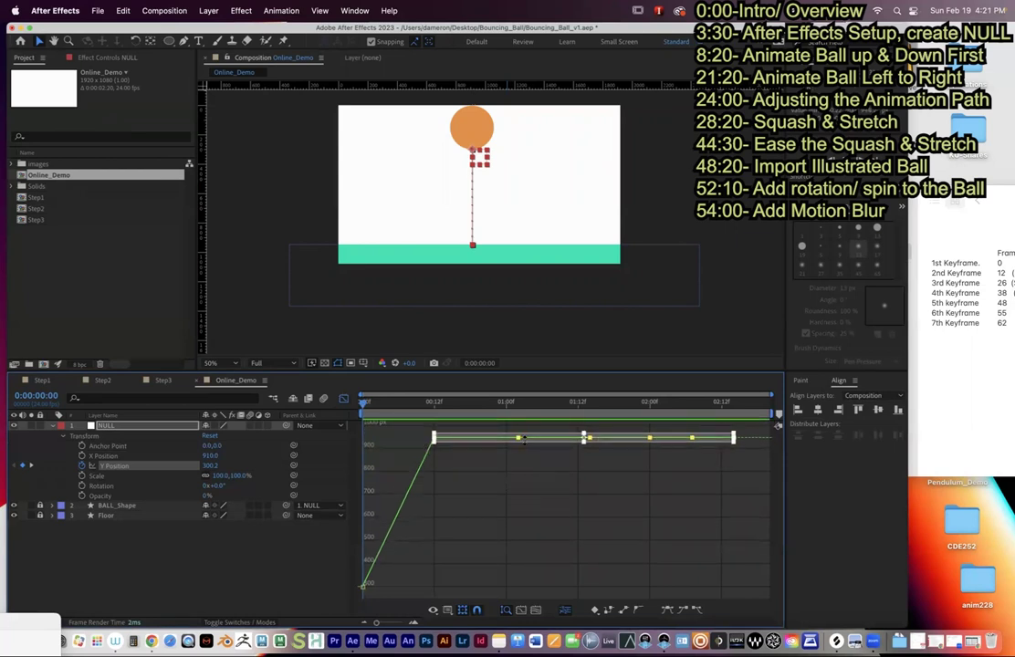
pyautogui.moveTo(517, 439)
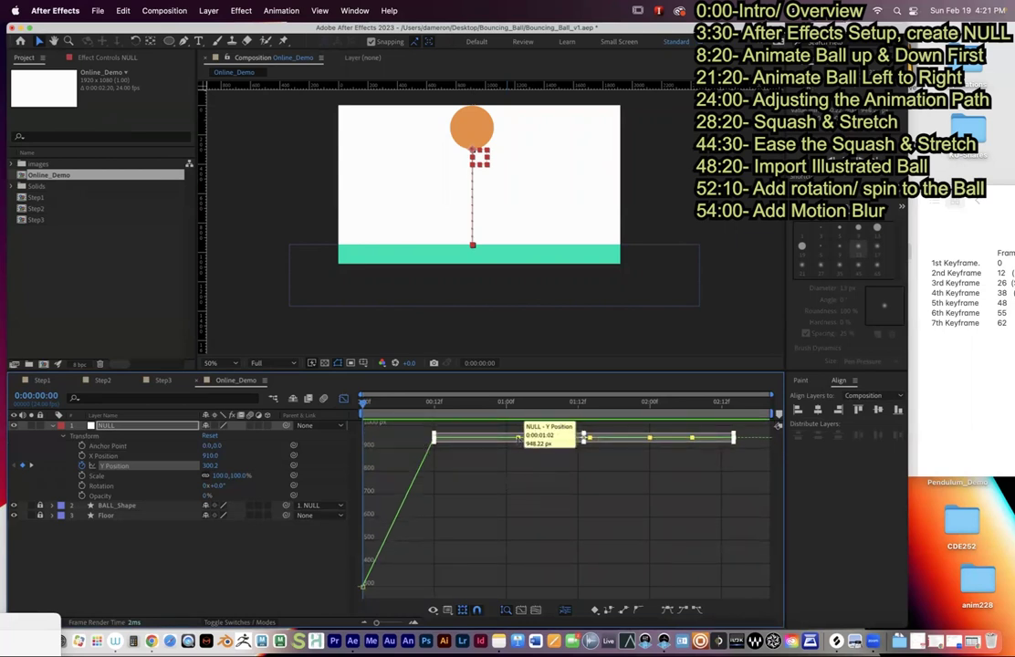
pyautogui.keyDown('alt'); pyautogui.click(518, 439); pyautogui.keyUp('alt')
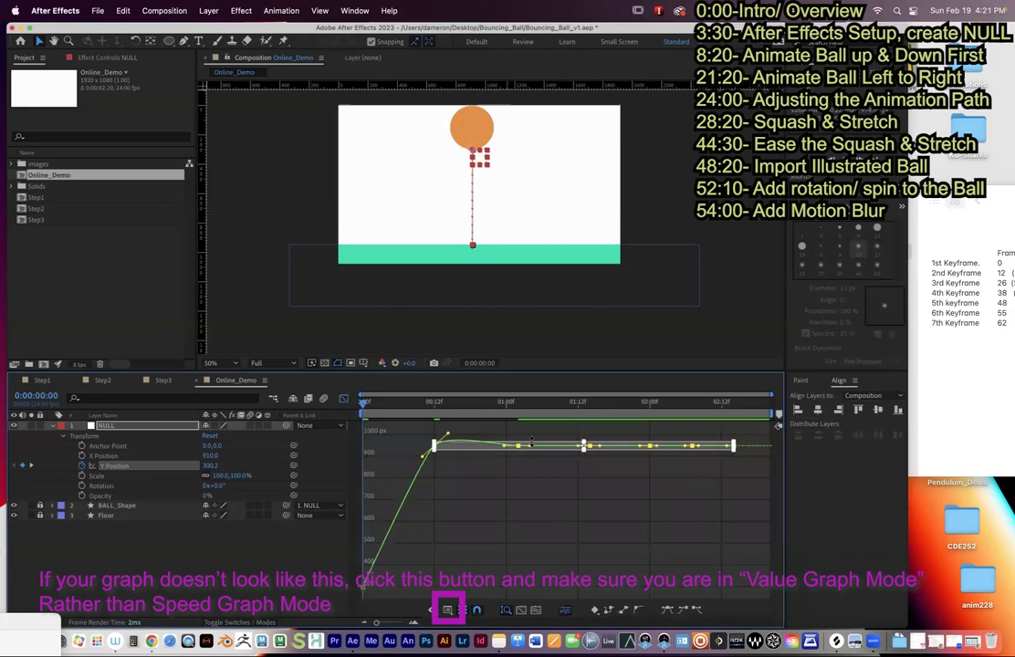
# - Bend the outgoing Bezier handle of the frame 12 keyframe downward, independently of the incoming one, to start the first bounce arc
pyautogui.click(484, 502)
pyautogui.moveTo(363, 402); pyautogui.dragTo(455, 467)
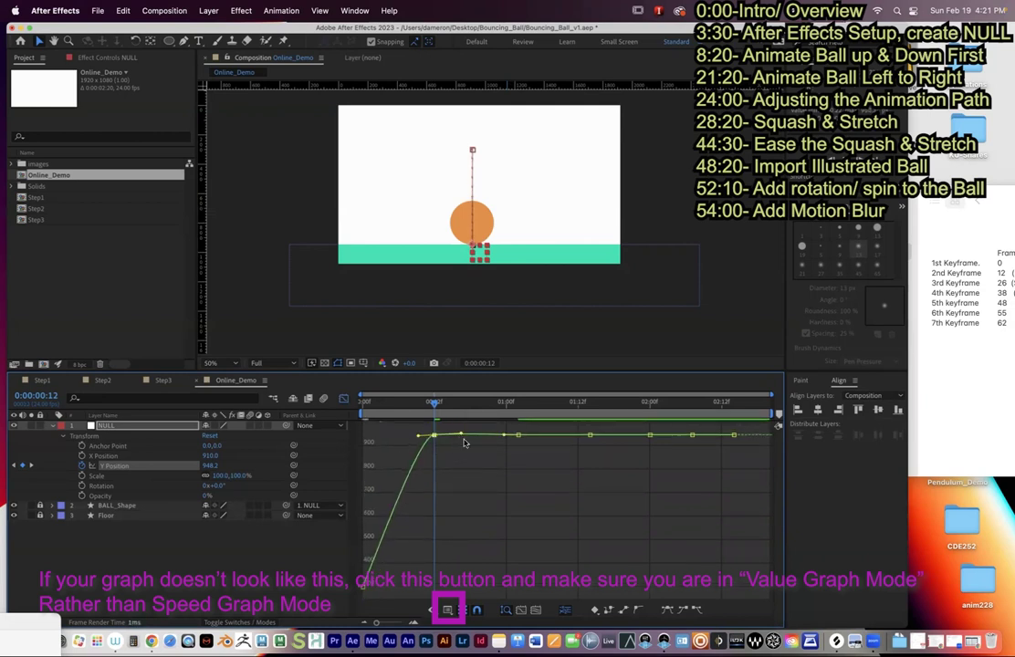
pyautogui.click(412, 624)
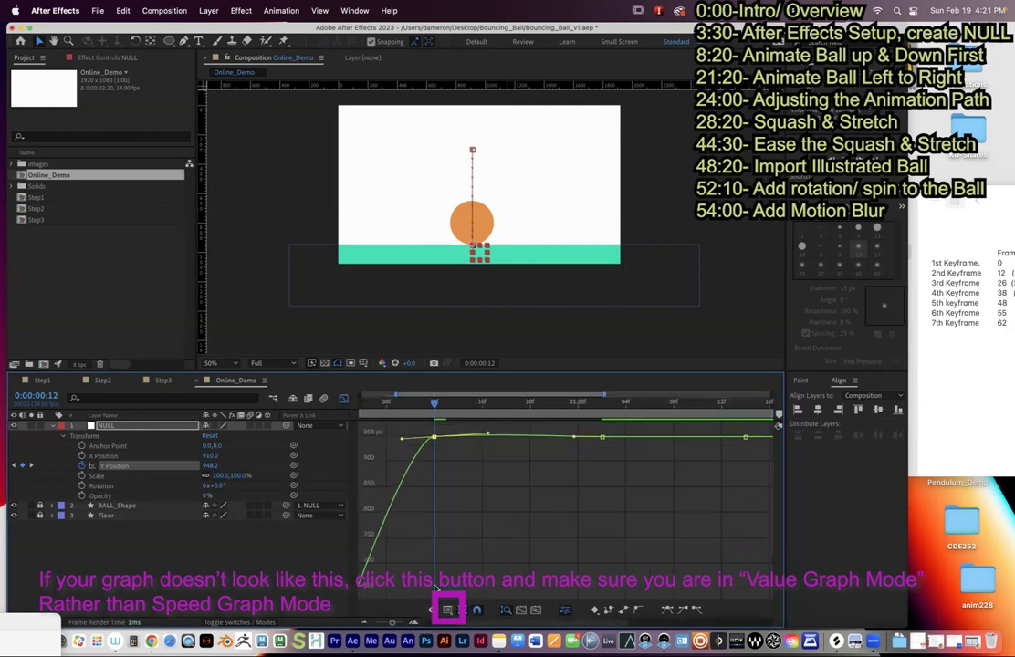
pyautogui.hscroll(-2, 465, 541)
pyautogui.moveTo(560, 435)
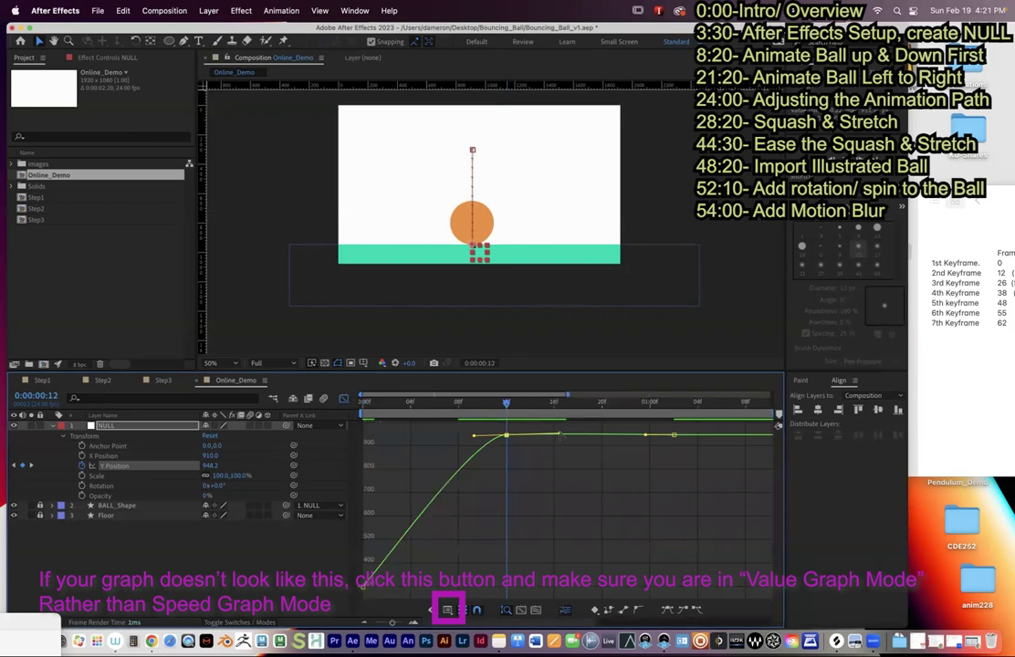
pyautogui.moveTo(561, 436); pyautogui.dragTo(534, 498)
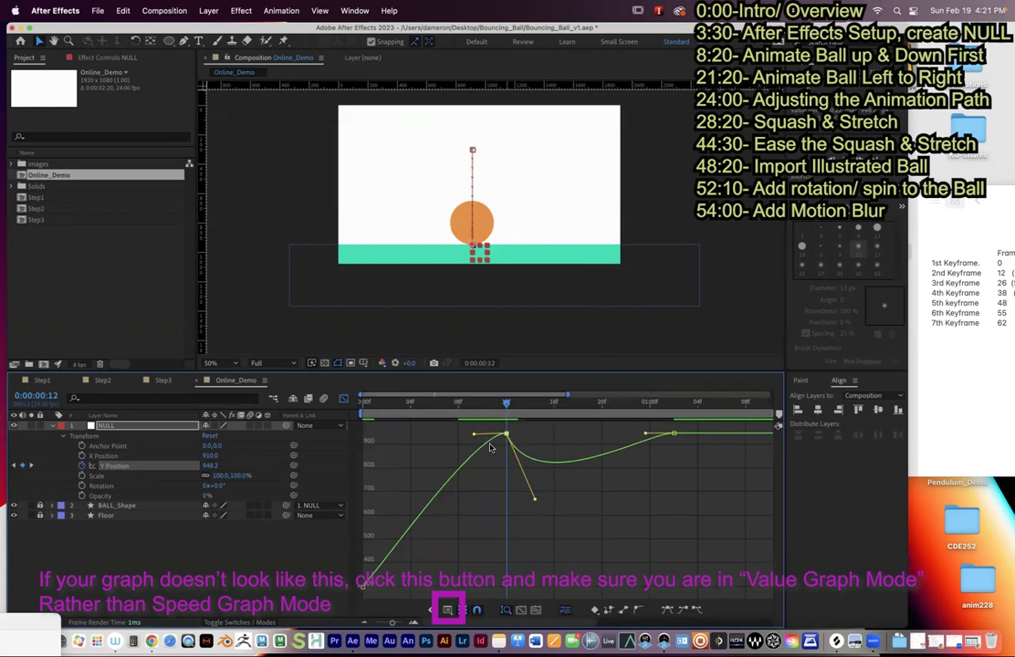
pyautogui.moveTo(474, 435); pyautogui.dragTo(476, 526)
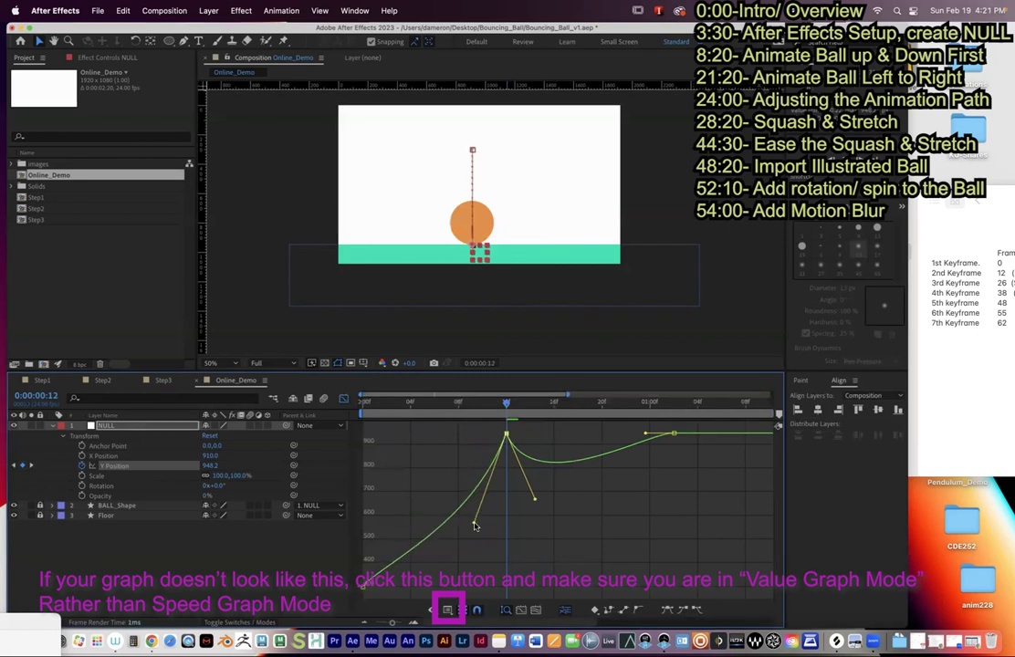
pyautogui.press('super+z')
pyautogui.press('super+z')
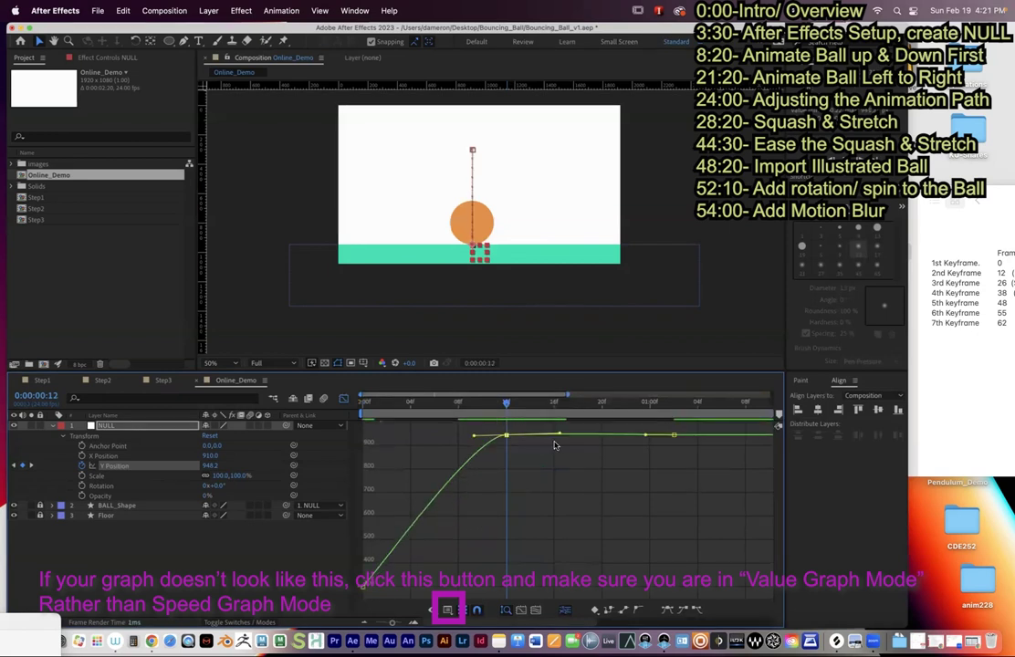
pyautogui.moveTo(561, 436); pyautogui.dragTo(538, 499)
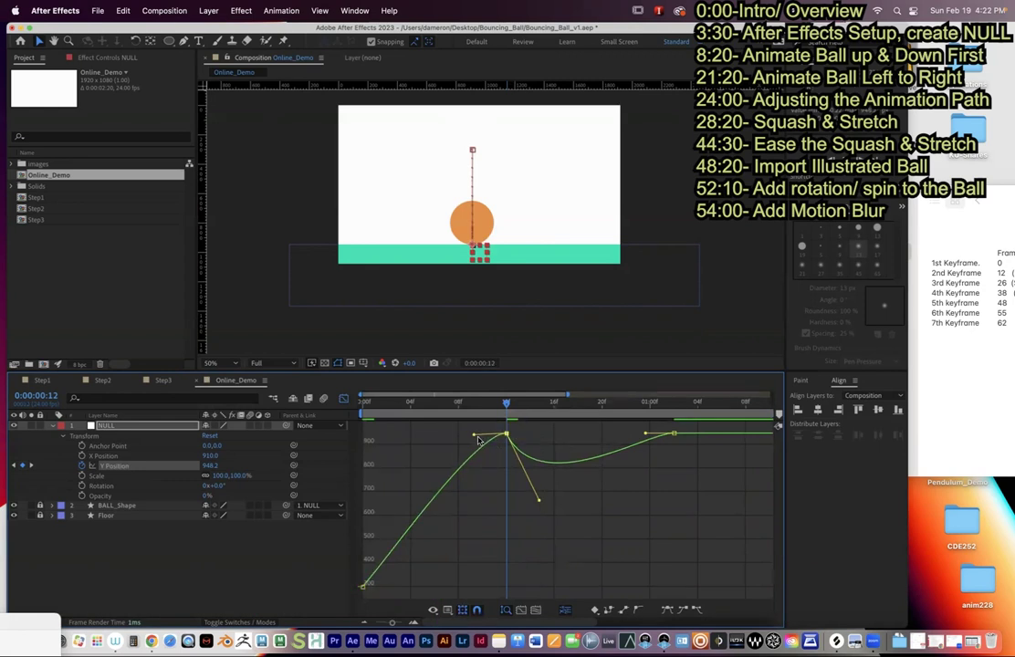
pyautogui.moveTo(475, 436); pyautogui.dragTo(476, 494)
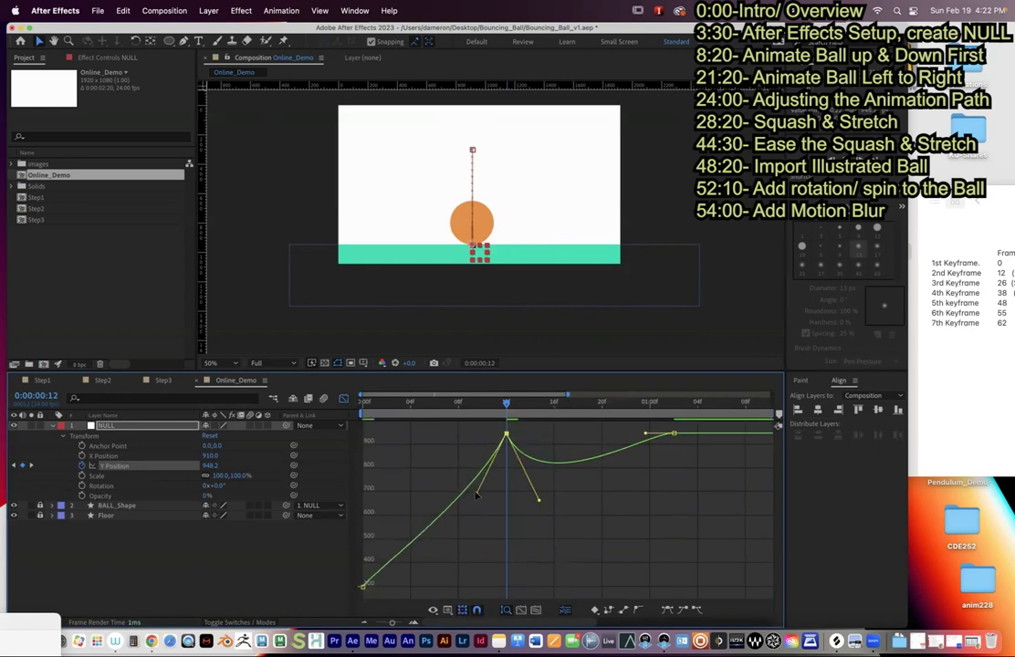
pyautogui.moveTo(476, 493); pyautogui.dragTo(475, 434)
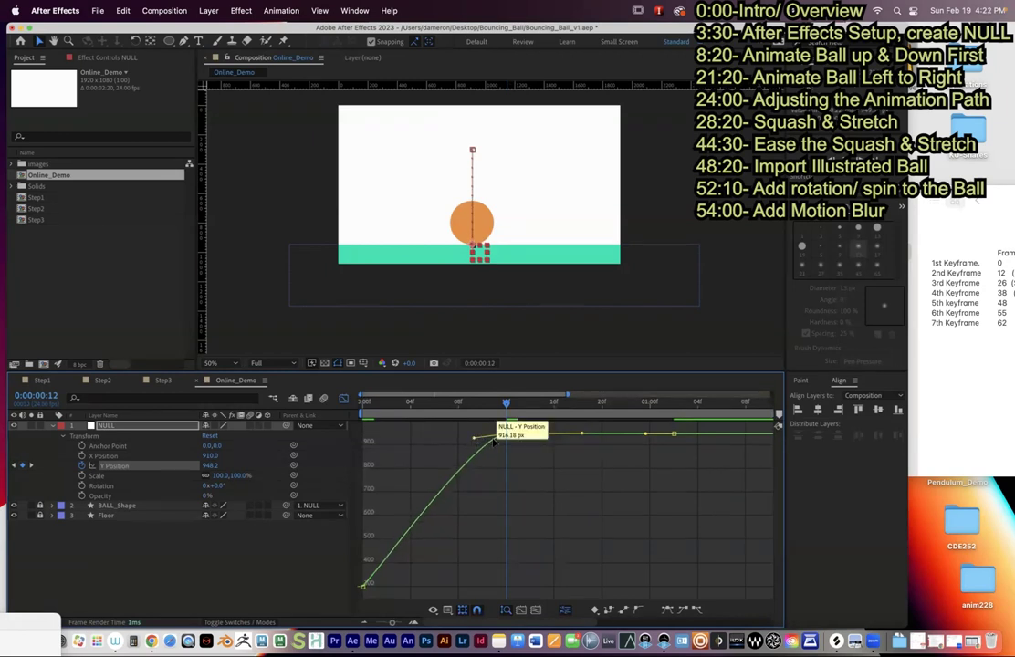
pyautogui.moveTo(473, 439); pyautogui.dragTo(472, 443)
pyautogui.moveTo(583, 437)
pyautogui.mouseDown()
pyautogui.moveTo(579, 461)
pyautogui.moveTo(568, 407)
pyautogui.moveTo(568, 463)
pyautogui.moveTo(565, 434)
pyautogui.mouseUp()
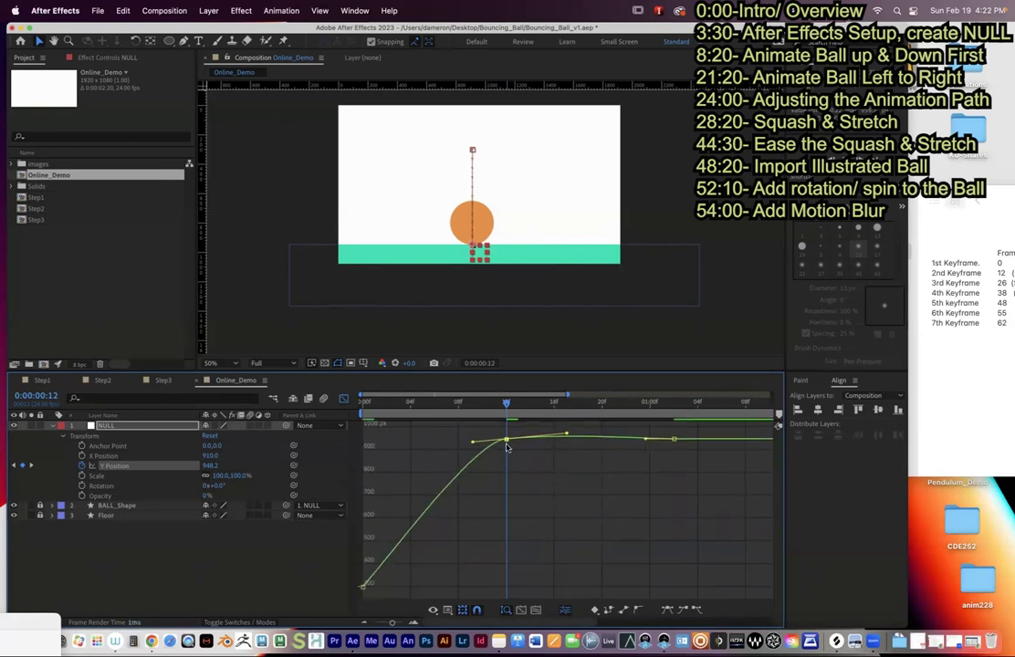
# - Bend both Bezier handles of the frame 12 keyframe steeply downward, independently of each other, to make a sharp ground contact
pyautogui.moveTo(507, 442)
pyautogui.moveTo(472, 441); pyautogui.dragTo(455, 547)
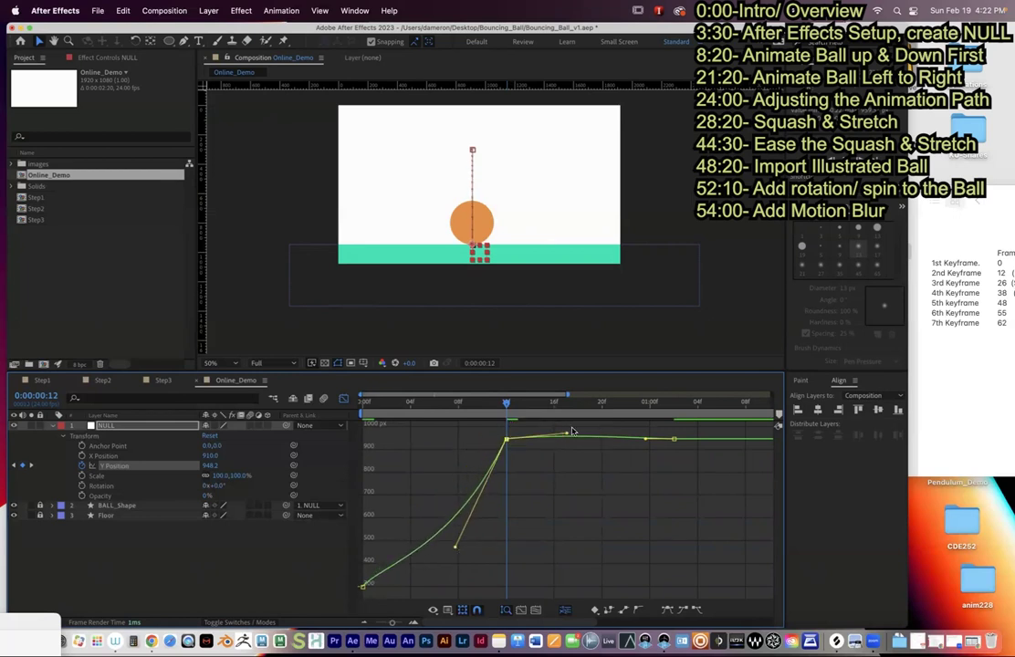
pyautogui.moveTo(566, 433); pyautogui.dragTo(548, 585)
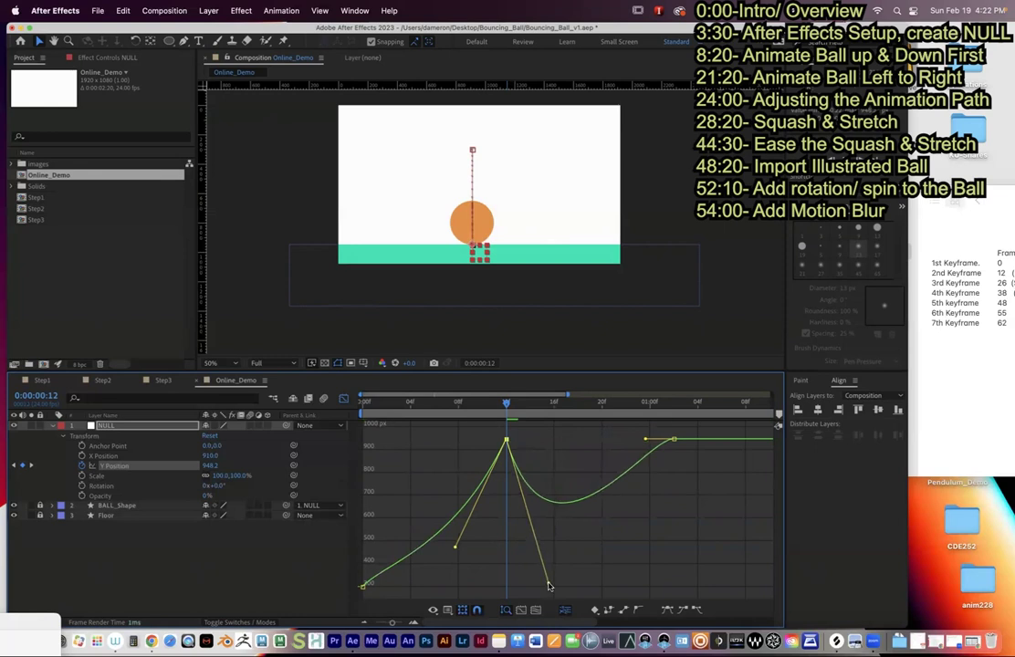
pyautogui.moveTo(458, 551); pyautogui.dragTo(468, 562)
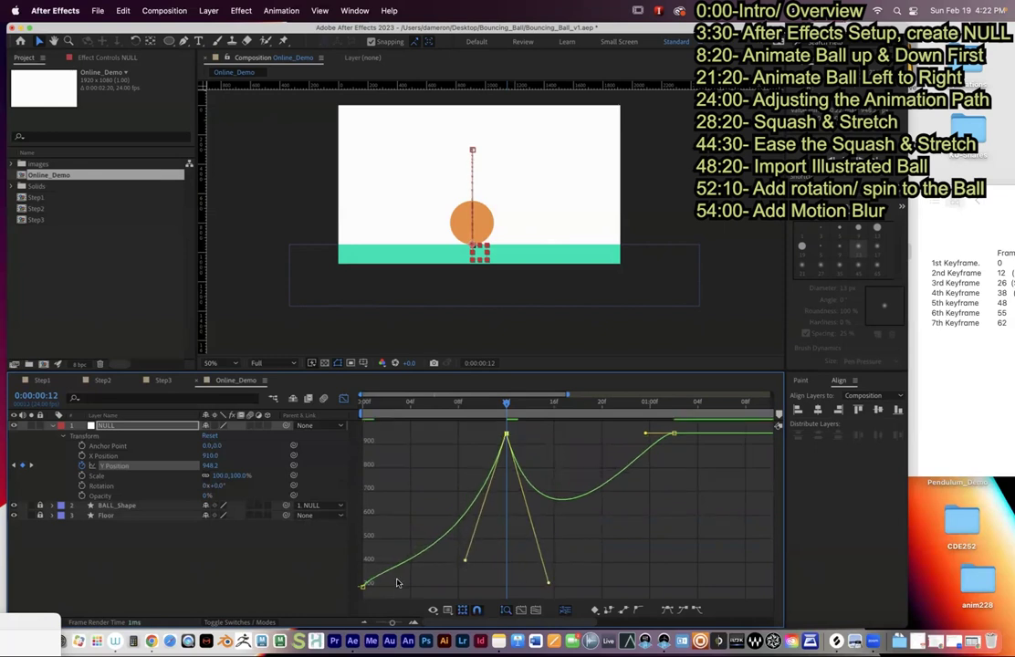
# - Bend both handles of the frame 26 keyframe downward into a sharp contact, with the first bounce arc peaking at about 600 px
pyautogui.moveTo(672, 437)
pyautogui.moveTo(646, 435); pyautogui.dragTo(642, 501)
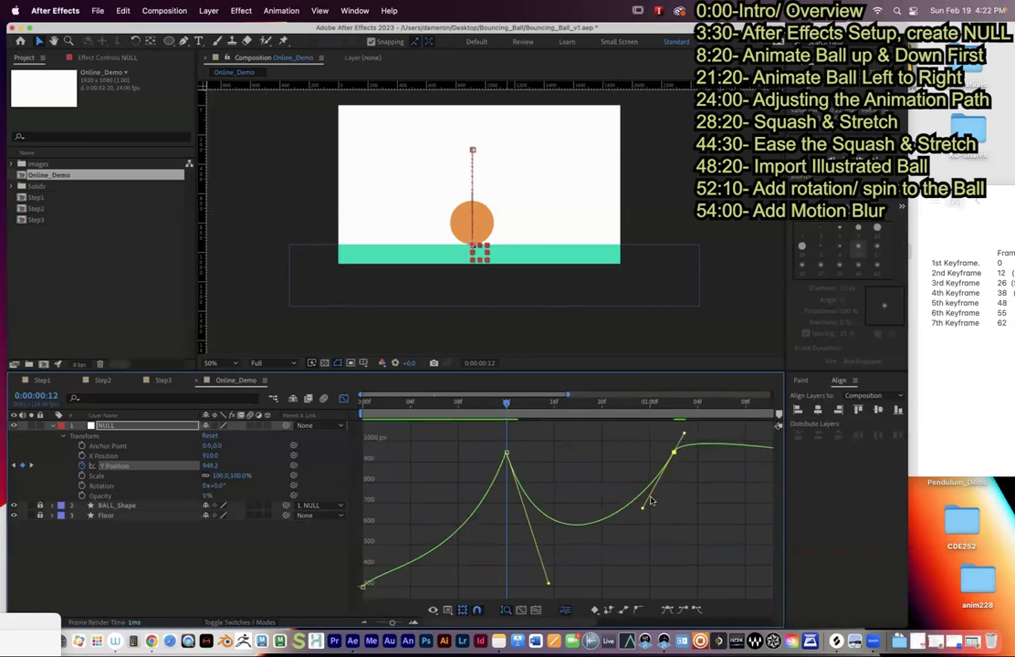
pyautogui.moveTo(683, 435); pyautogui.dragTo(711, 561)
# - Bend both handles of the frame 38 keyframe downward into a sharp contact, with the second bounce arc peaking at about 700 px
pyautogui.hscroll(5, 685, 463)
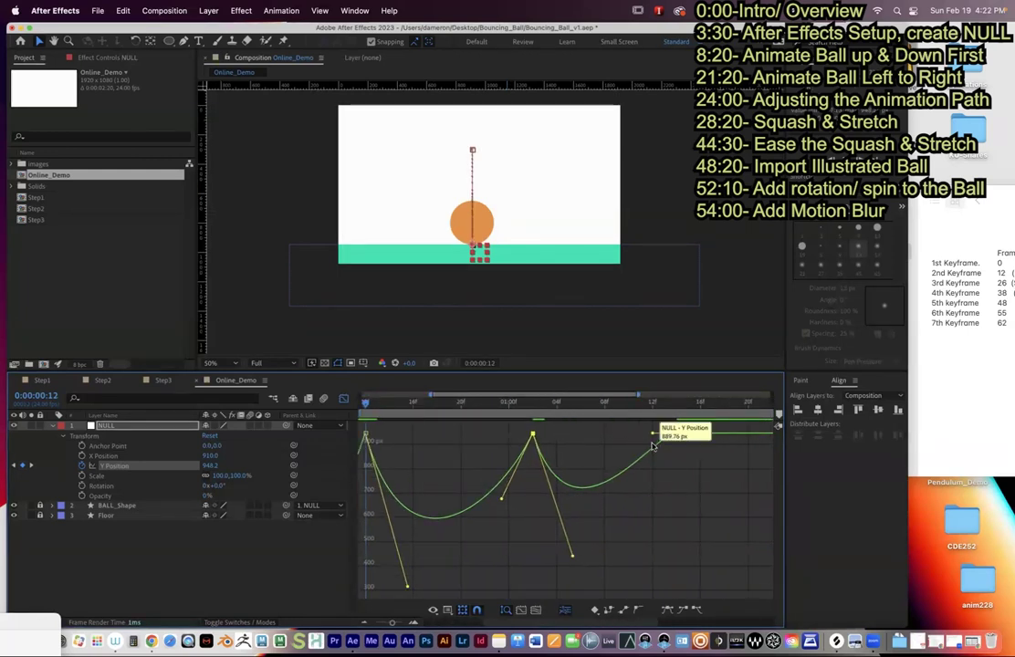
pyautogui.moveTo(653, 435); pyautogui.dragTo(655, 470)
pyautogui.hscroll(6, 710, 490)
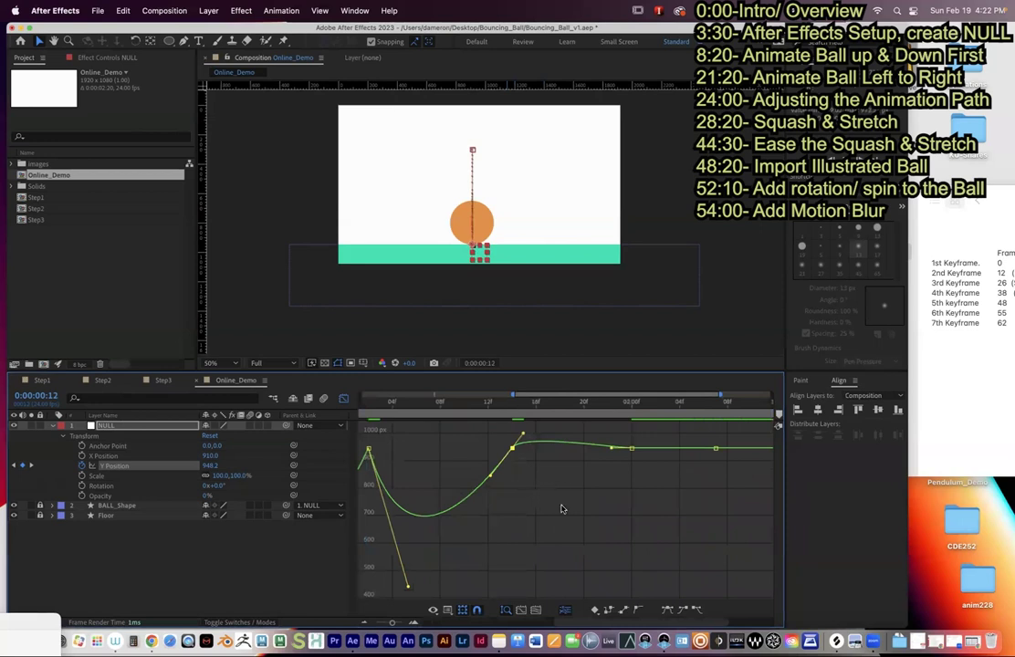
pyautogui.hscroll(-6, 553, 493)
pyautogui.hscroll(3, 555, 491)
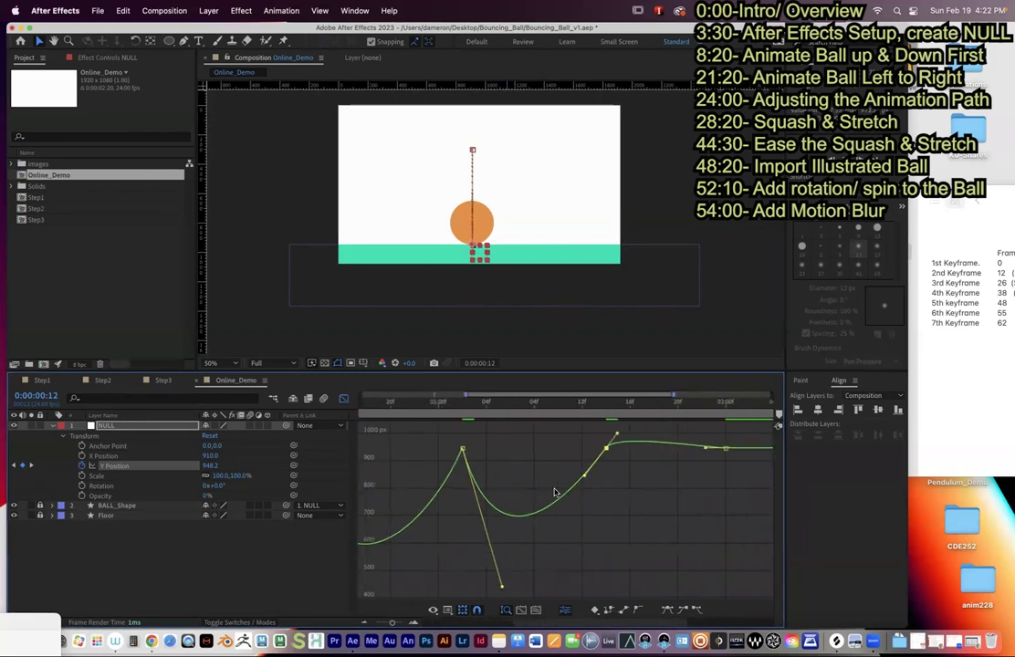
pyautogui.moveTo(584, 625)
pyautogui.mouseDown()
pyautogui.moveTo(573, 625)
pyautogui.moveTo(588, 625)
pyautogui.mouseUp()
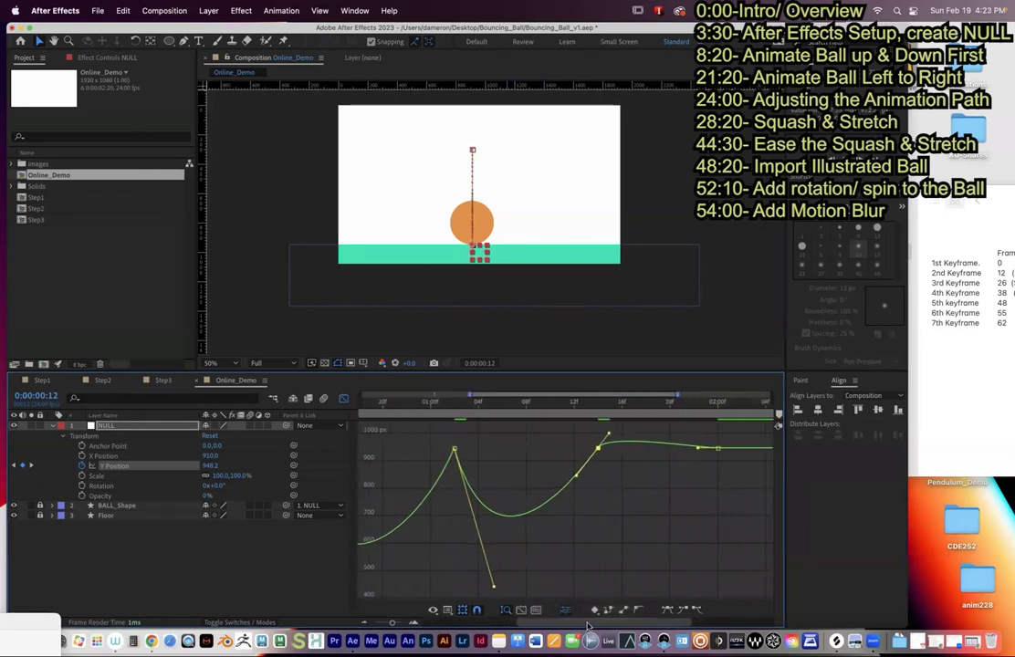
pyautogui.moveTo(606, 436); pyautogui.dragTo(641, 533)
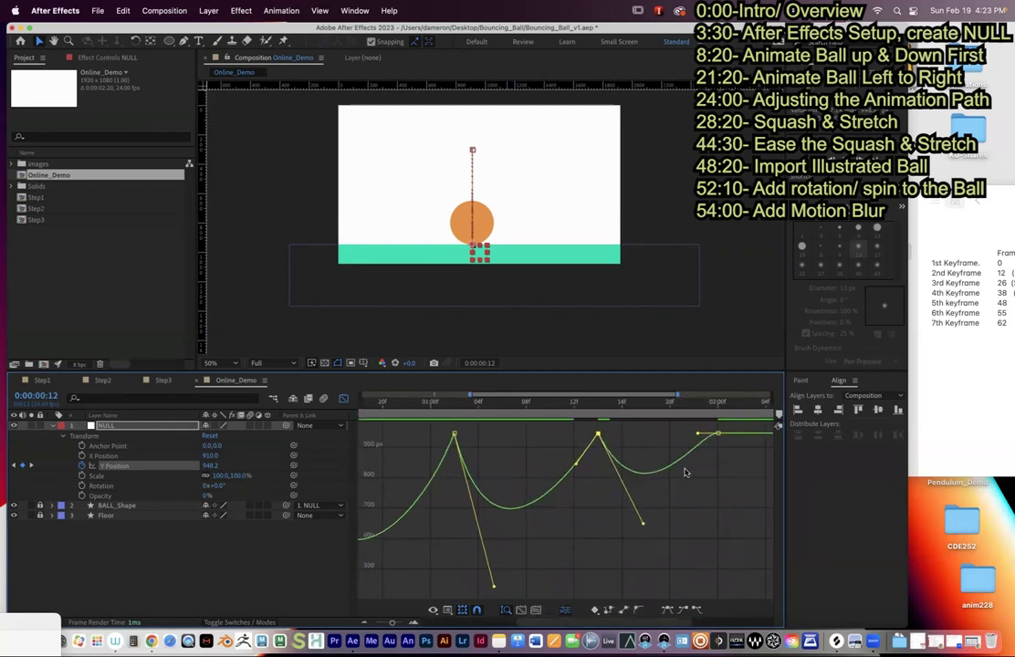
# - Bend the handles of the frame 48, 55 and 62 keyframes downward, forming shrinking arcs that peak at about 800, 890 and 920 px
pyautogui.hscroll(4, 685, 471)
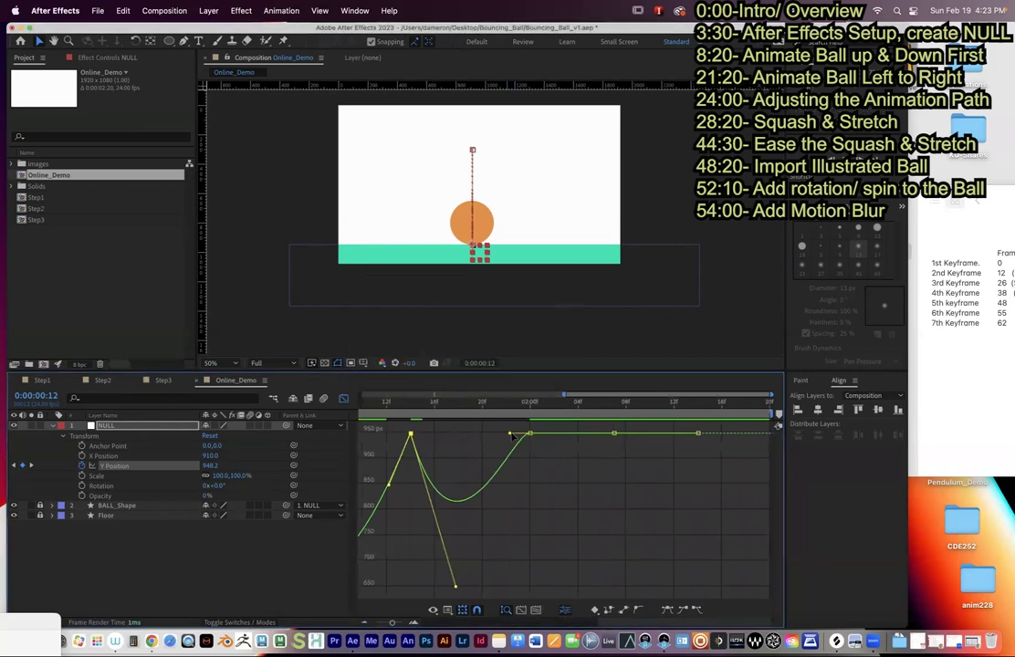
pyautogui.moveTo(511, 434); pyautogui.dragTo(554, 486)
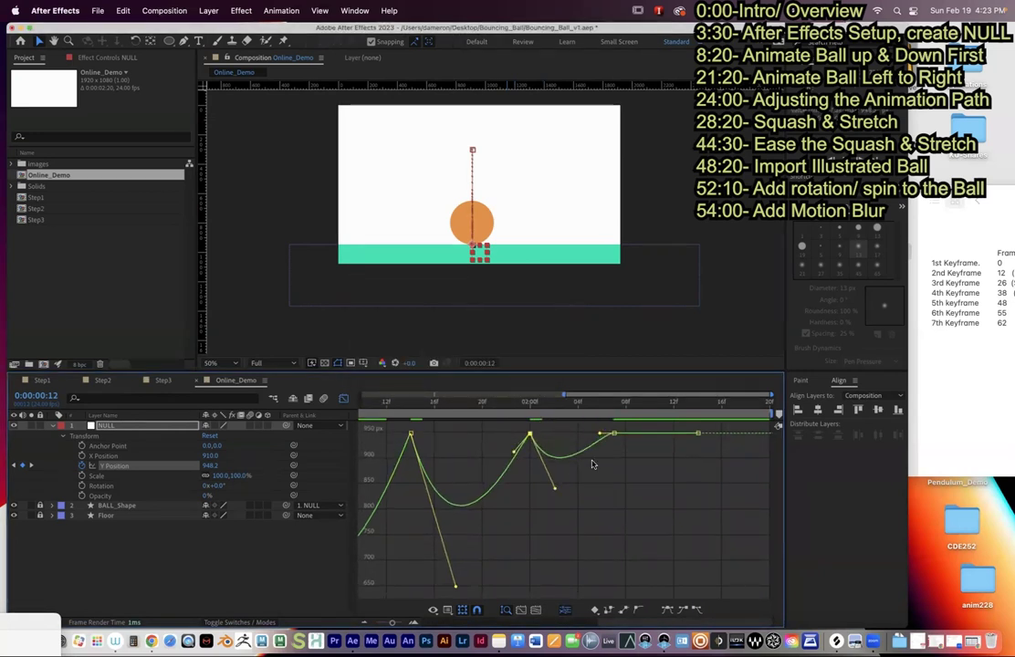
pyautogui.moveTo(600, 436); pyautogui.dragTo(636, 465)
pyautogui.moveTo(684, 434)
pyautogui.mouseDown()
pyautogui.moveTo(671, 443)
pyautogui.moveTo(676, 453)
pyautogui.mouseUp()
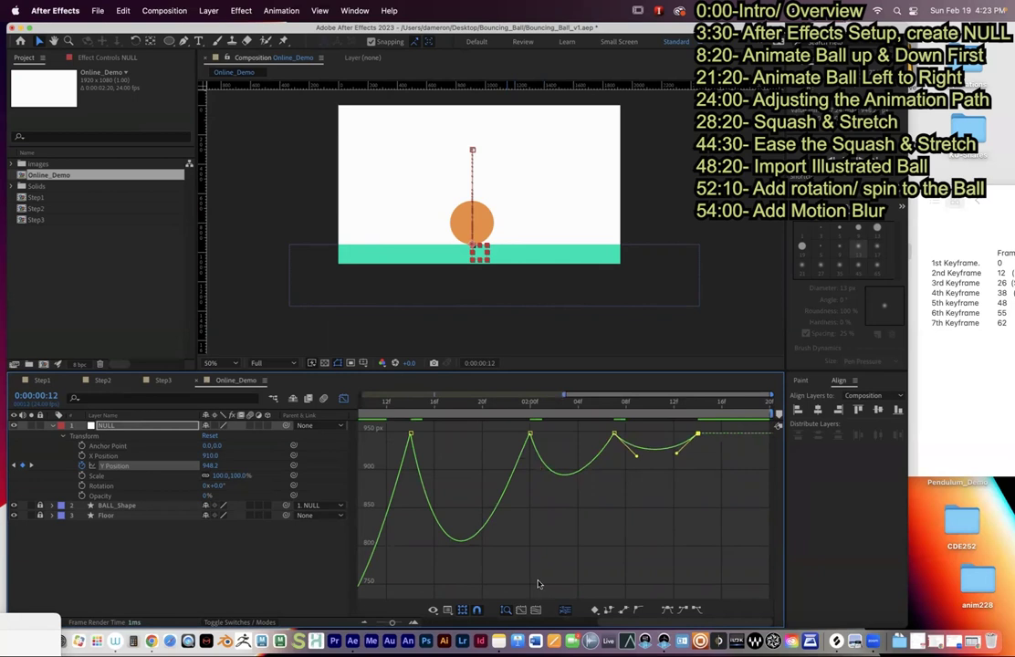
# - Examine the whole Y Position curve and close-ups of the first two ground-contact keyframes, ending with all graphs fitted to the view
pyautogui.moveTo(624, 622); pyautogui.dragTo(381, 624)
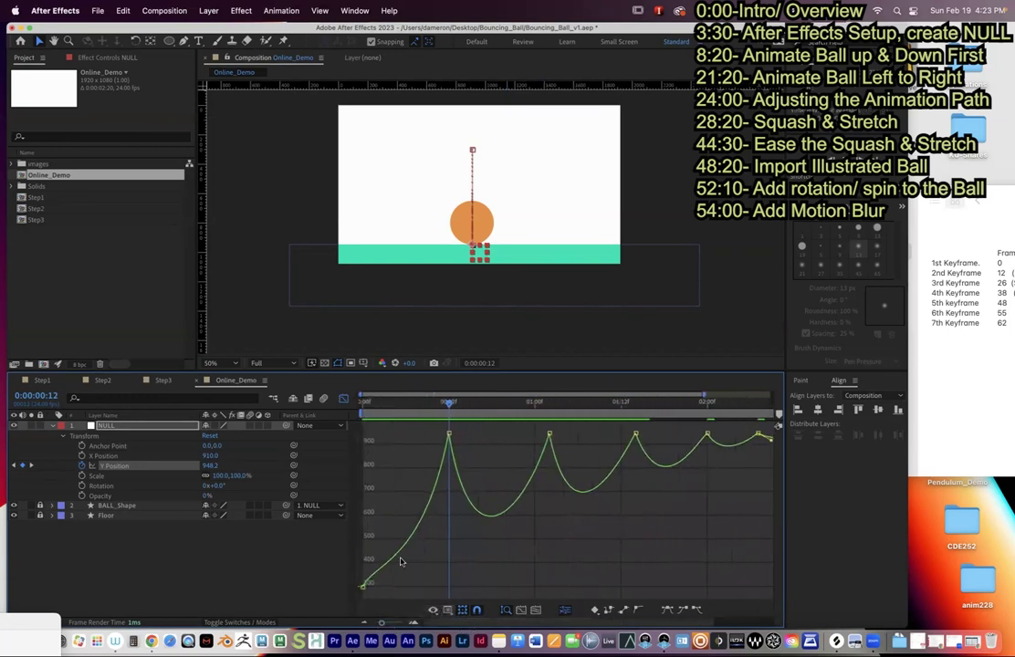
pyautogui.click(535, 611)
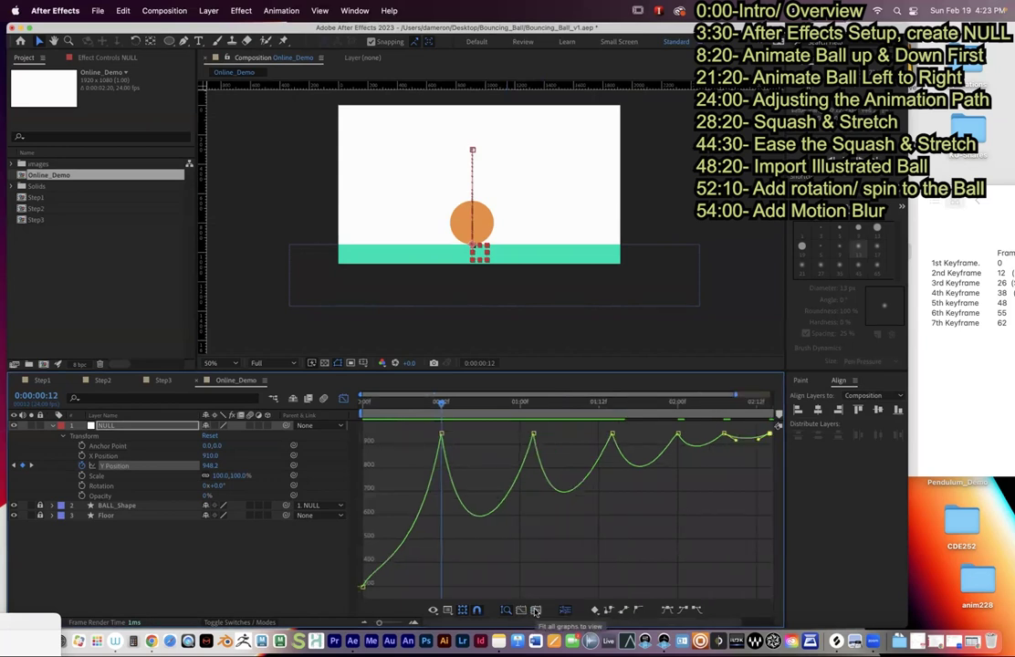
pyautogui.moveTo(522, 426); pyautogui.dragTo(559, 451)
pyautogui.click(520, 610)
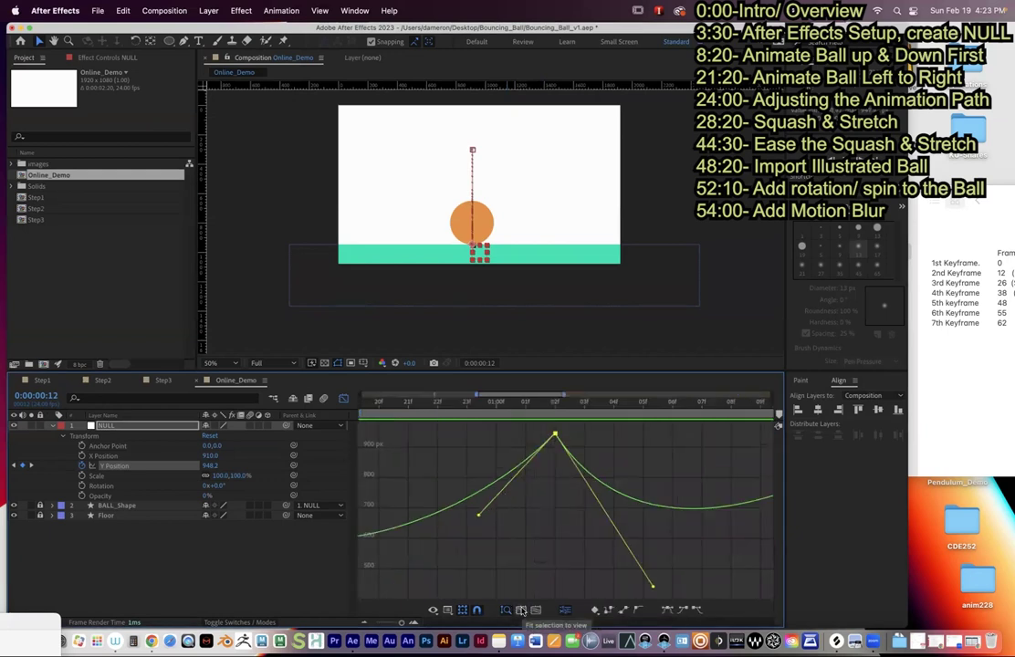
pyautogui.click(536, 608)
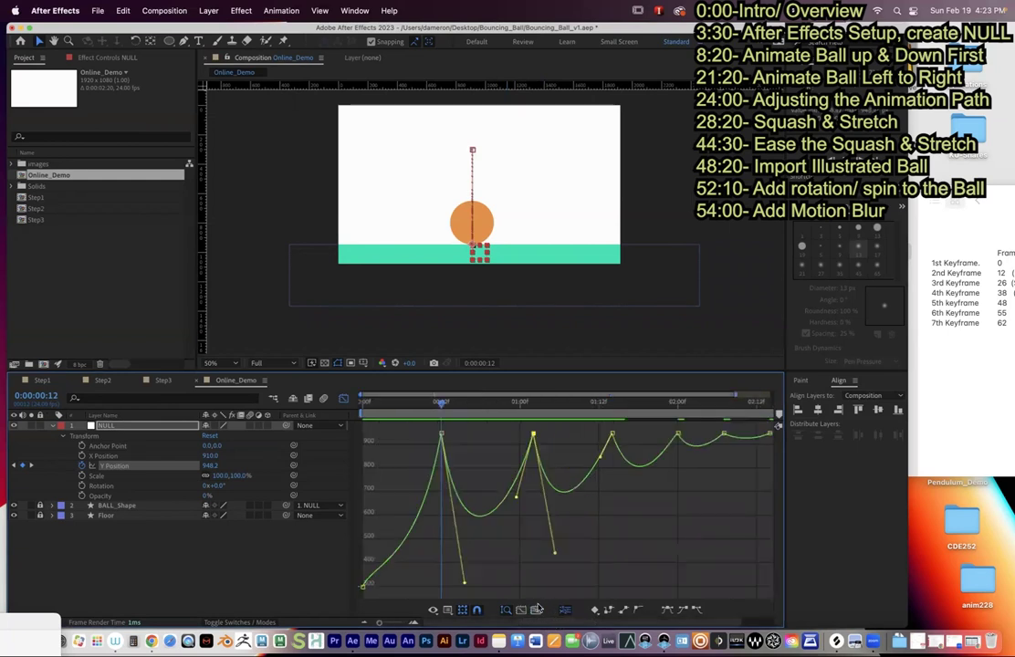
pyautogui.moveTo(429, 425); pyautogui.dragTo(562, 453)
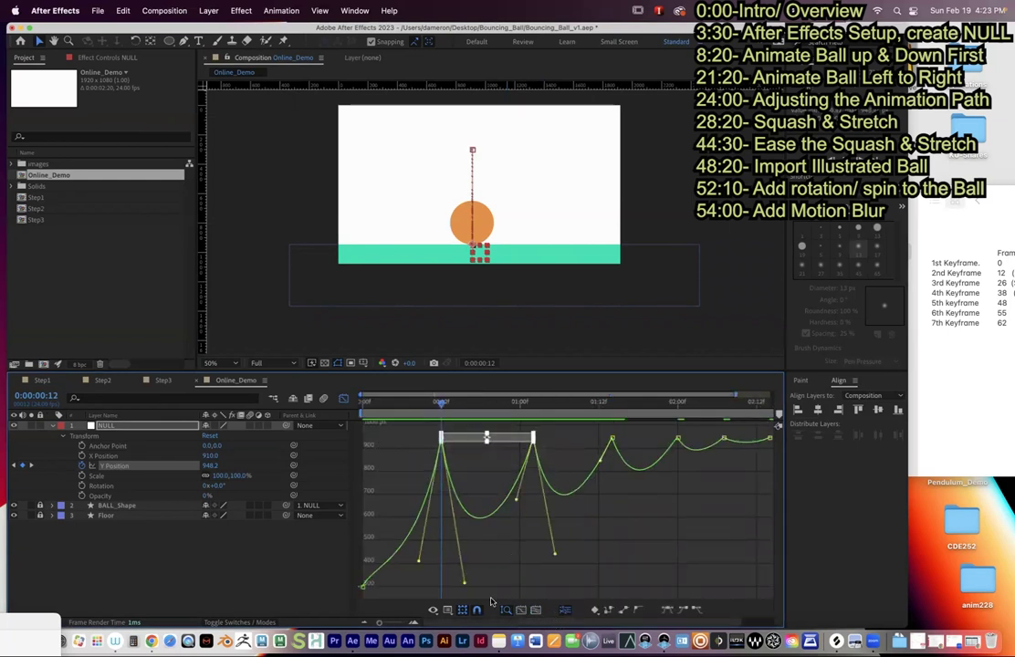
pyautogui.click(520, 610)
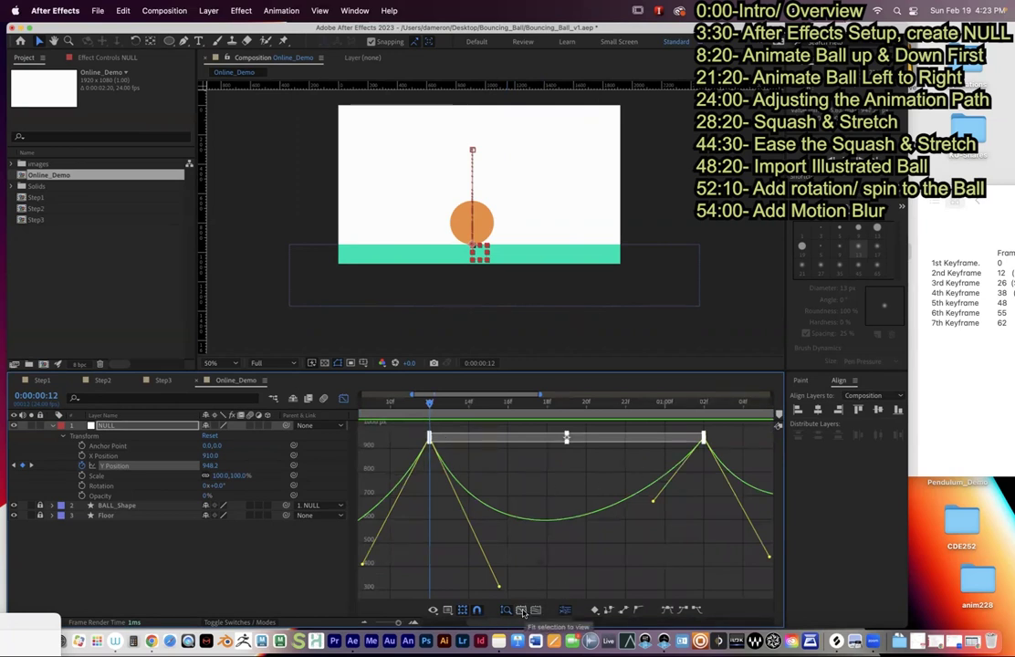
pyautogui.click(575, 555)
pyautogui.click(536, 610)
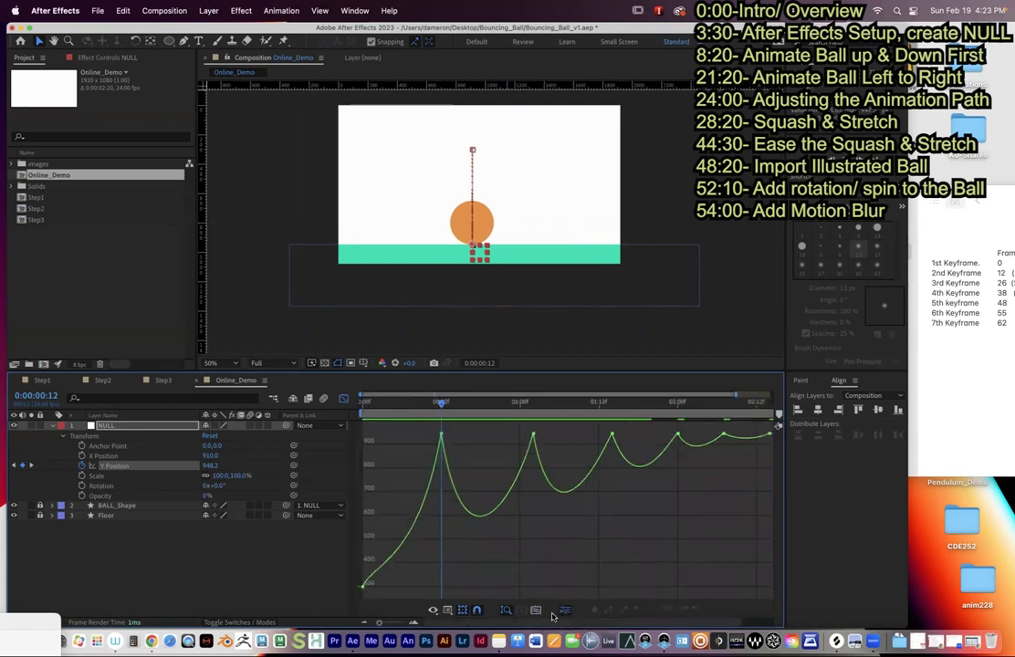
# - Select the frame 12 keyframe, view the Y Position curve as a speed graph, and return to the value graph
pyautogui.click(439, 435)
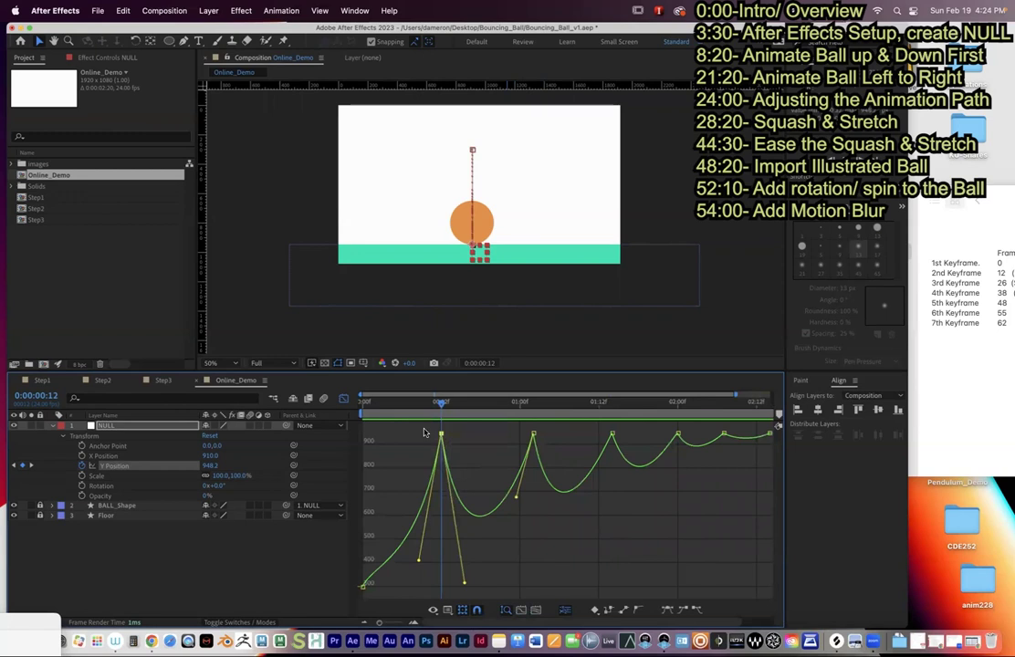
pyautogui.click(433, 610)
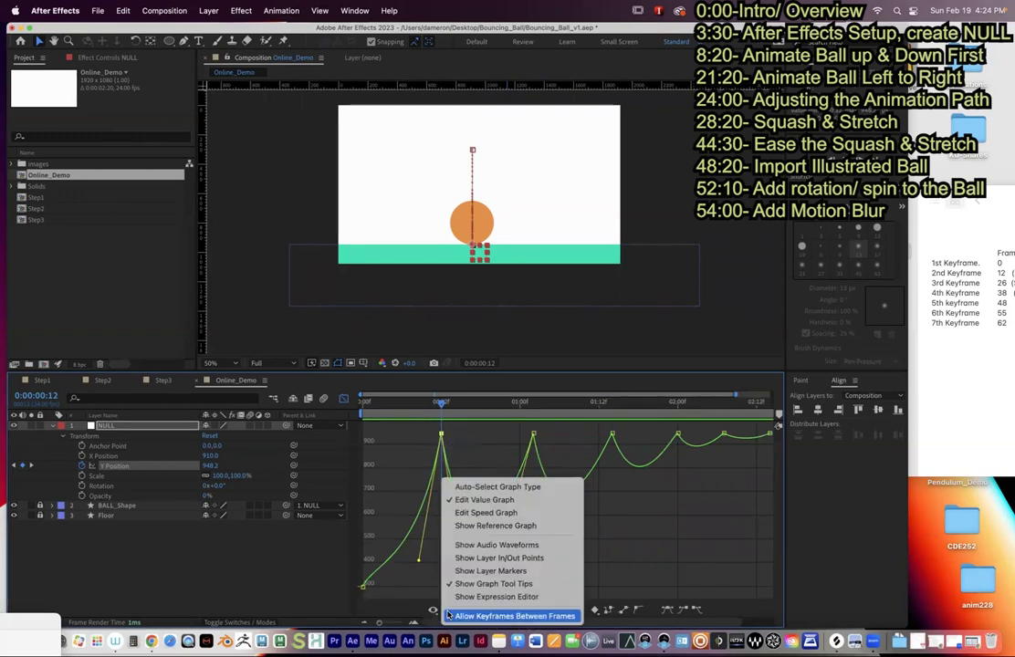
pyautogui.click(486, 512)
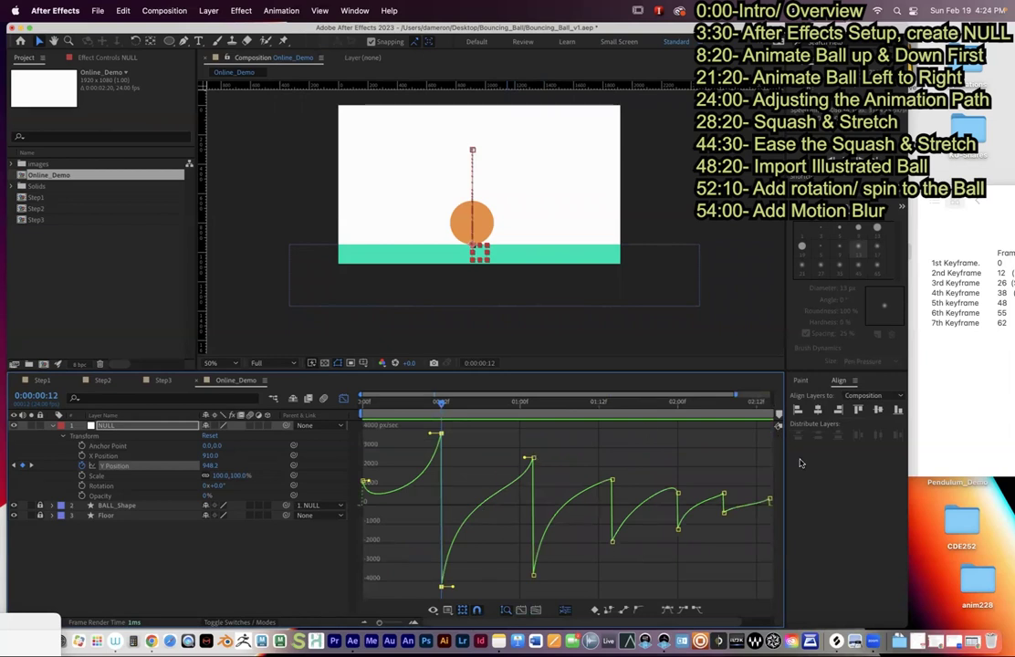
pyautogui.click(434, 610)
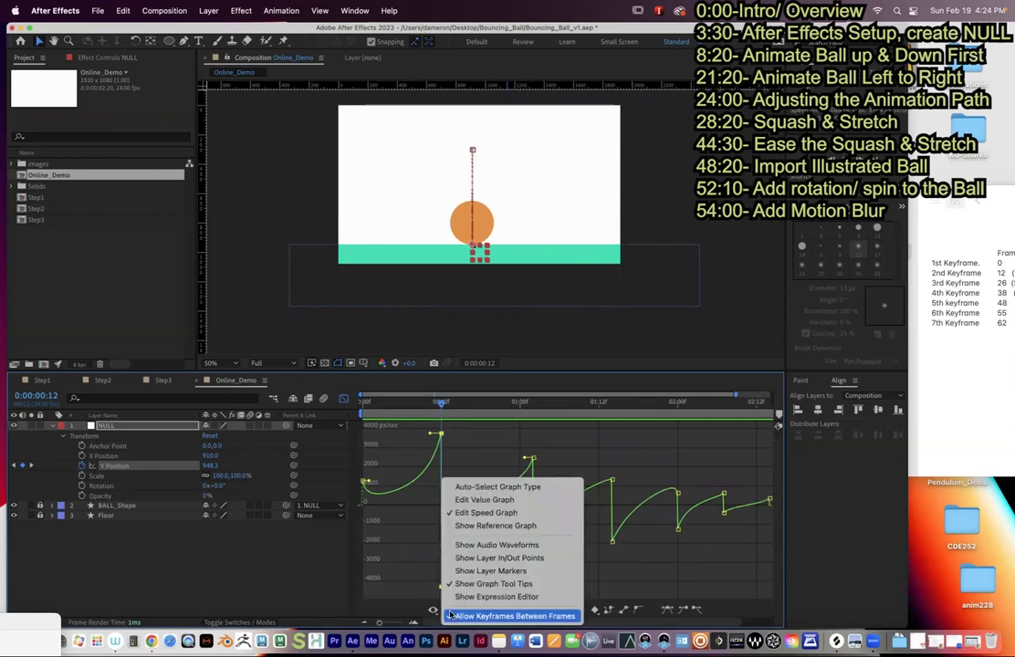
pyautogui.click(478, 500)
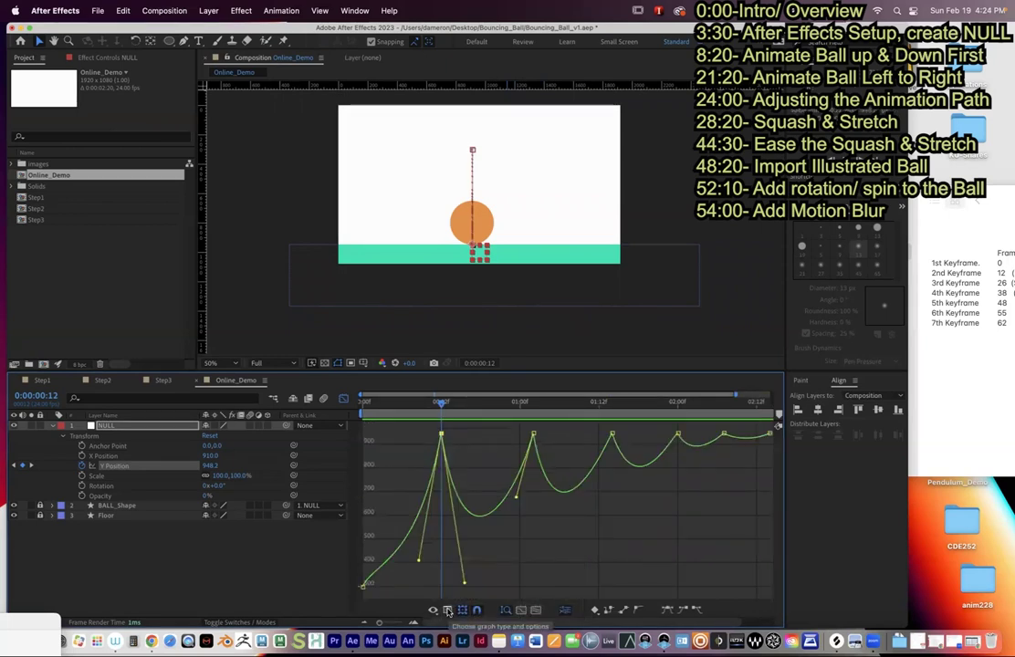
pyautogui.click(447, 611)
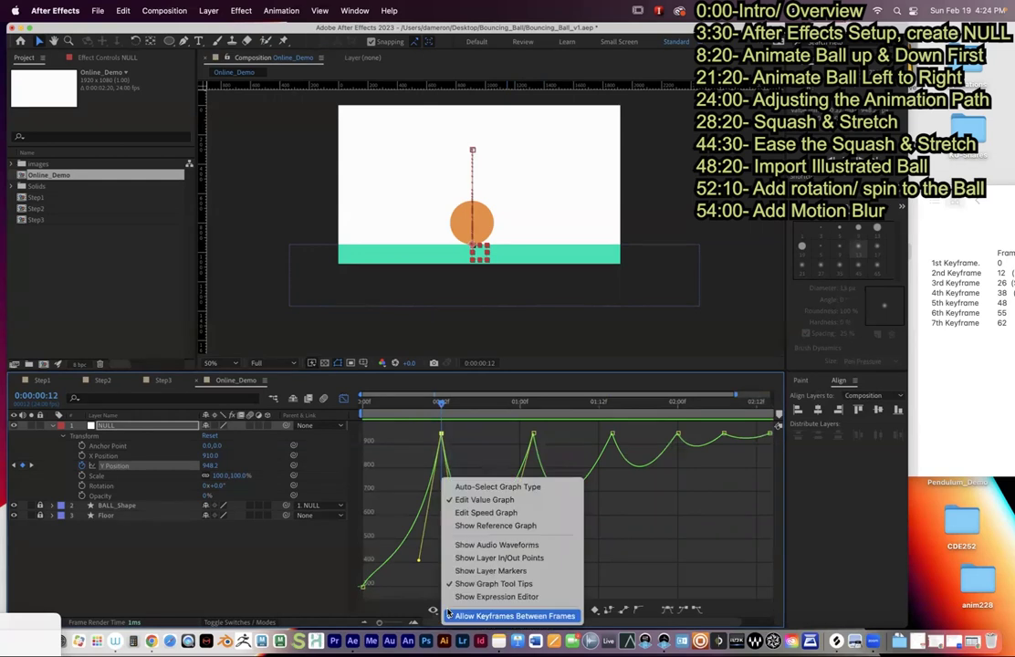
pyautogui.click(486, 500)
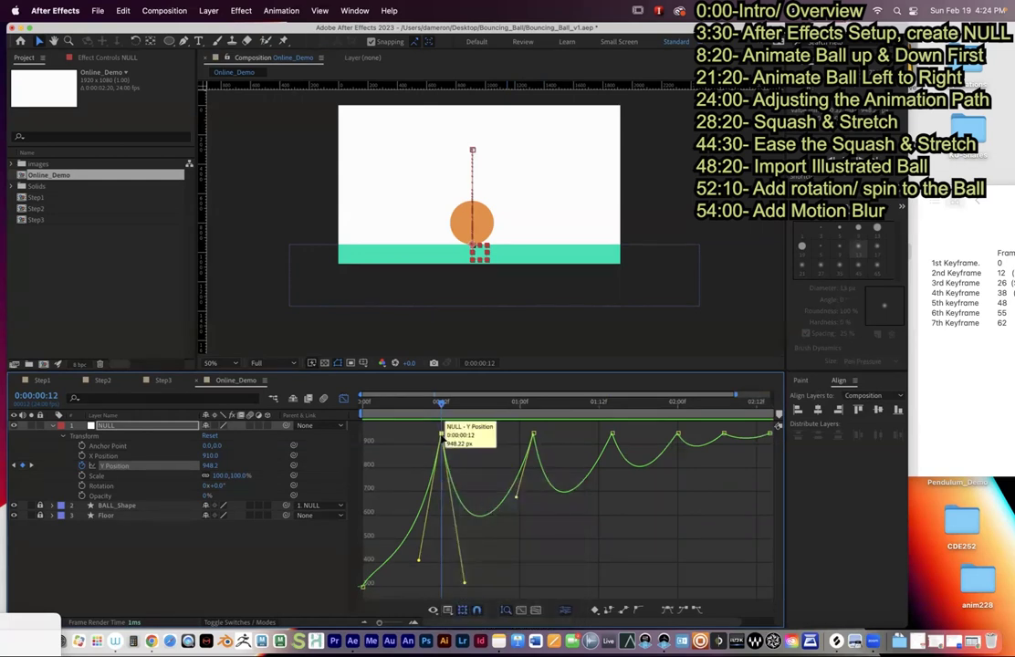
# - Pull in the frame 26 keyframe's incoming handle slightly and flatten the frame 0 keyframe's outgoing handle so the first drop starts slowly
pyautogui.moveTo(512, 505); pyautogui.dragTo(522, 504)
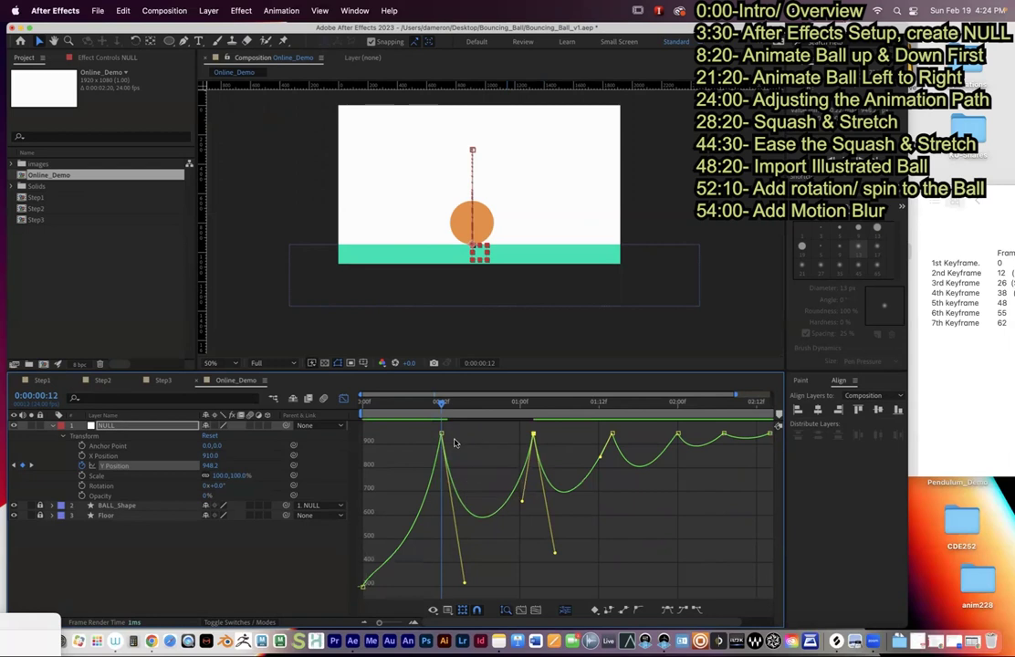
pyautogui.click(363, 585)
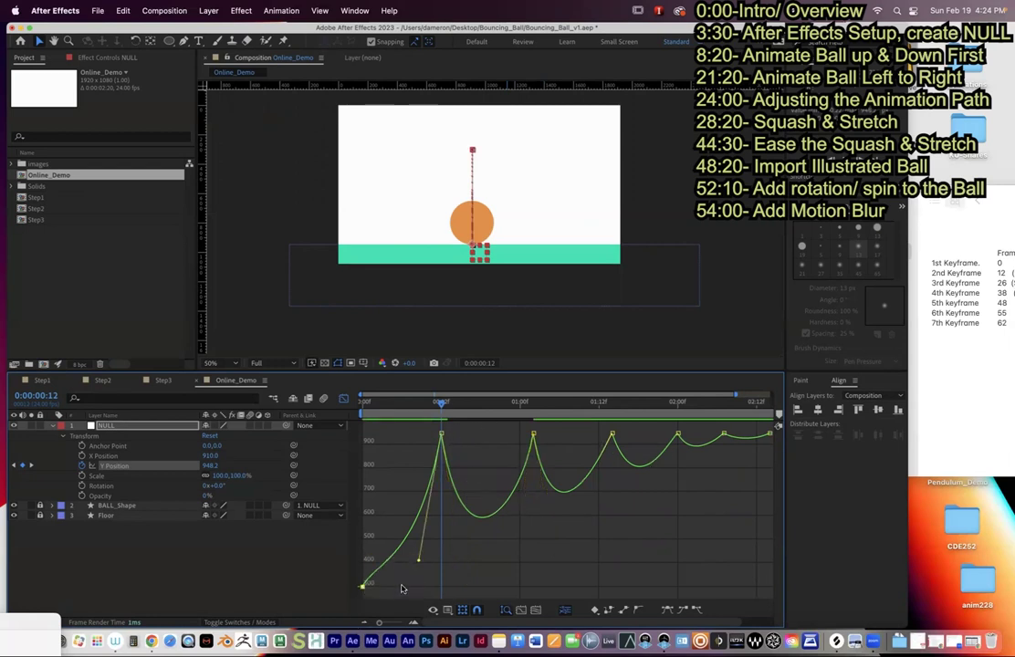
pyautogui.moveTo(363, 587)
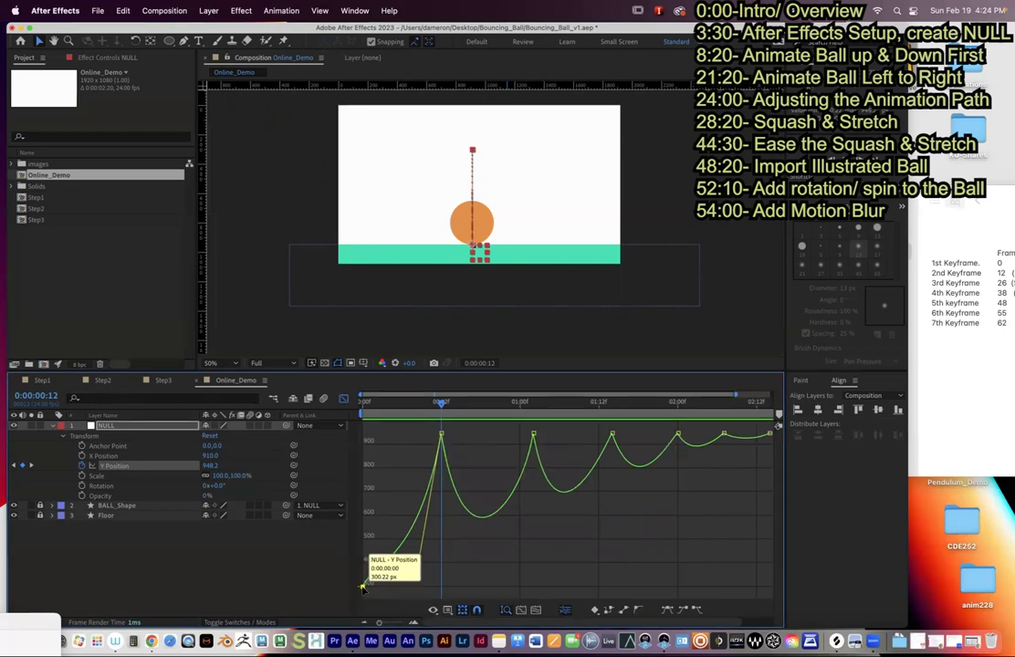
pyautogui.click(364, 587)
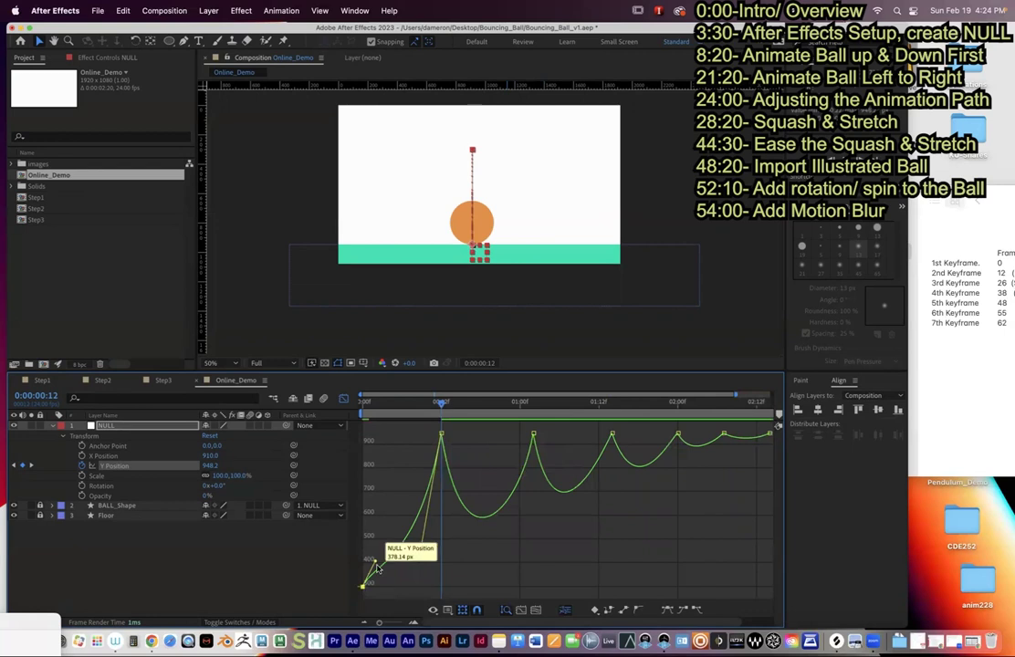
pyautogui.moveTo(373, 566); pyautogui.dragTo(397, 581)
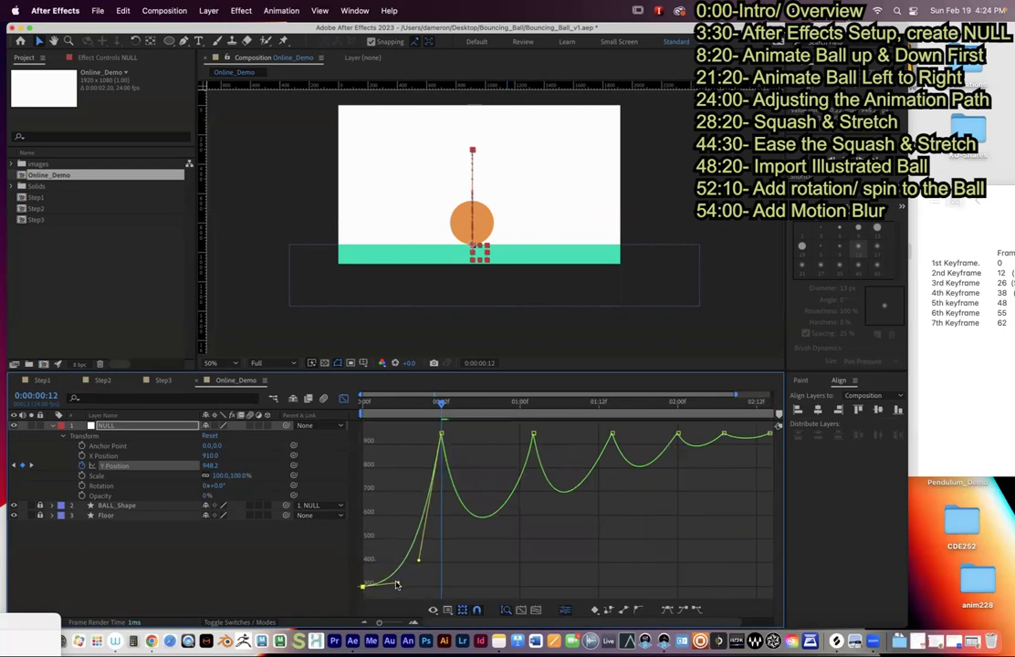
# - Preview the bounce animation from frame 0 and return the current time to the start
pyautogui.moveTo(438, 399); pyautogui.dragTo(363, 400)
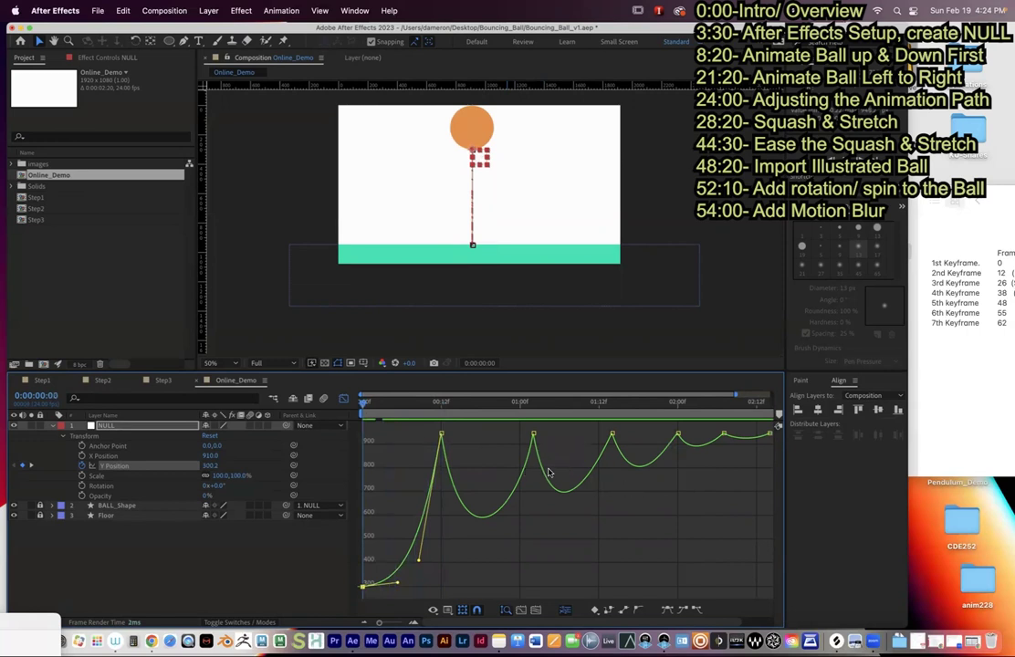
pyautogui.press('space')
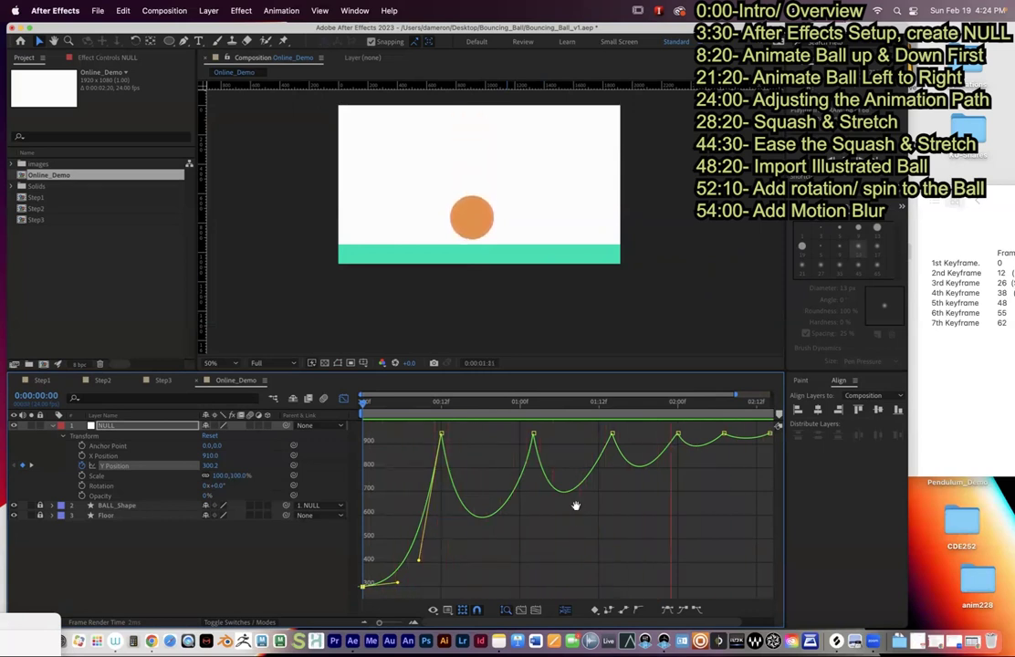
pyautogui.press('space')
pyautogui.moveTo(385, 406); pyautogui.dragTo(349, 411)
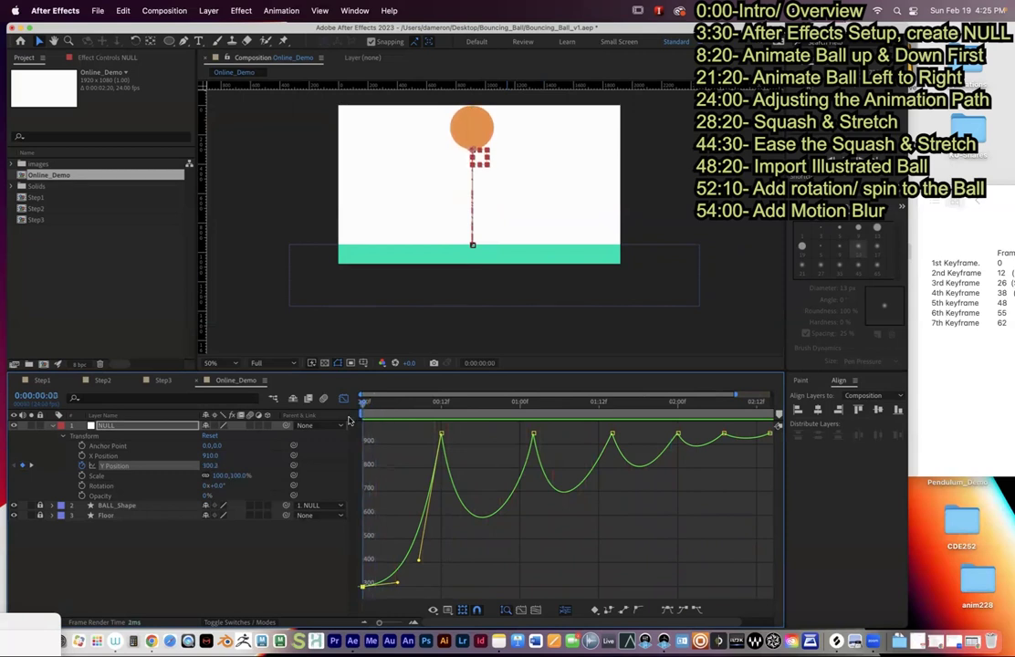
# - Fine-tune the first drop's handles at frames 0 and 12, and scrub between the start and frame 18 to check the first bounce
pyautogui.moveTo(420, 561); pyautogui.dragTo(422, 552)
pyautogui.click(398, 585)
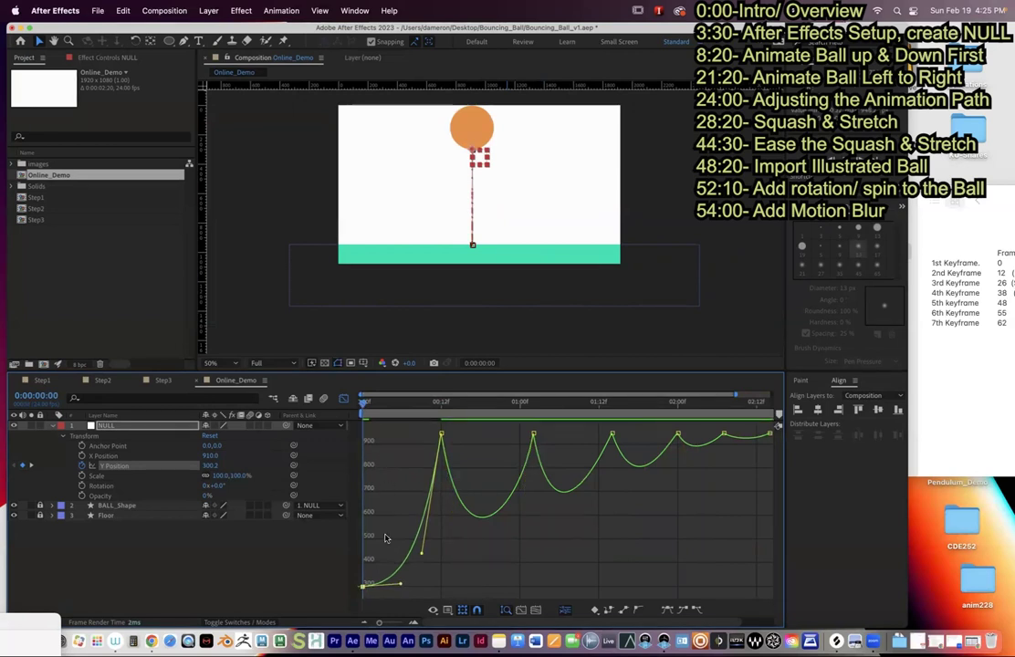
pyautogui.moveTo(370, 587)
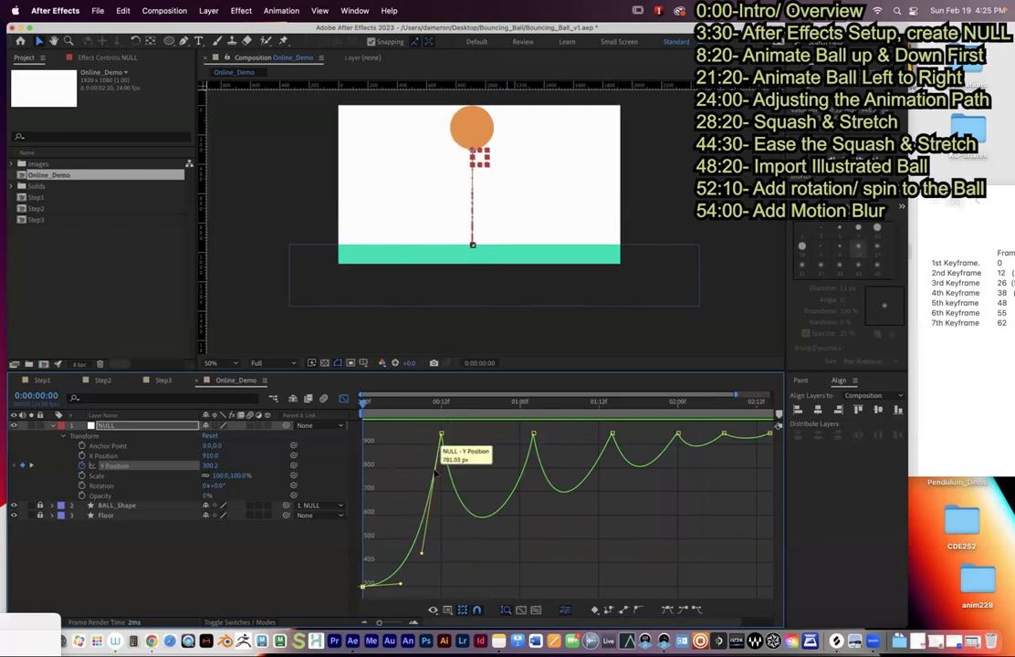
pyautogui.moveTo(385, 406); pyautogui.dragTo(483, 420)
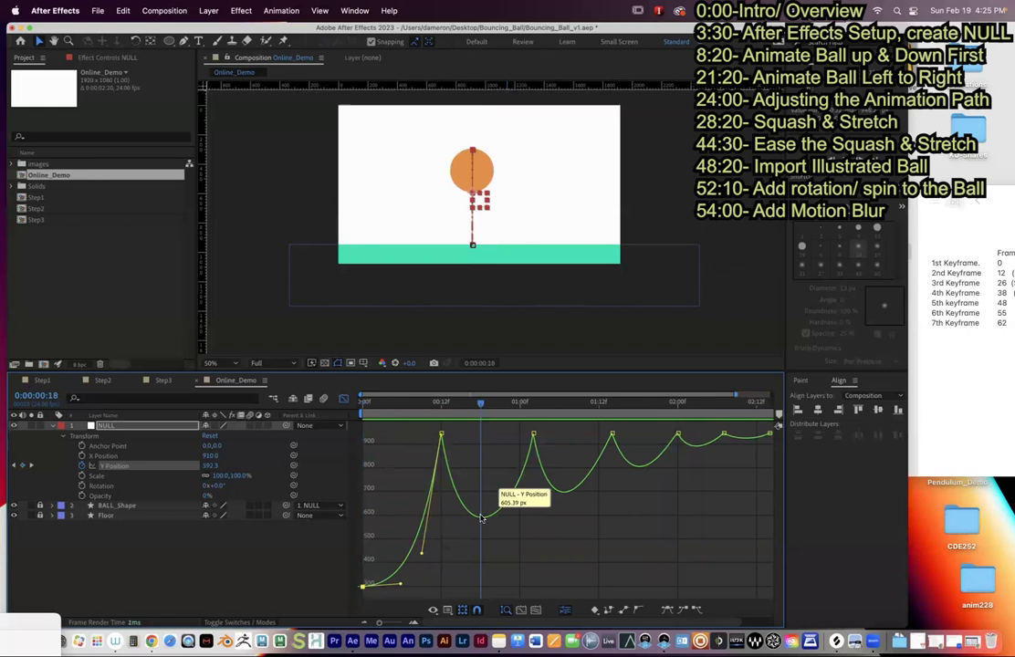
pyautogui.moveTo(480, 403); pyautogui.dragTo(363, 421)
# - Lengthen the handles between the frame 12 and 26 keyframes so the first bounce peaks at about 440 px, and preview it
pyautogui.click(459, 484)
pyautogui.click(441, 436)
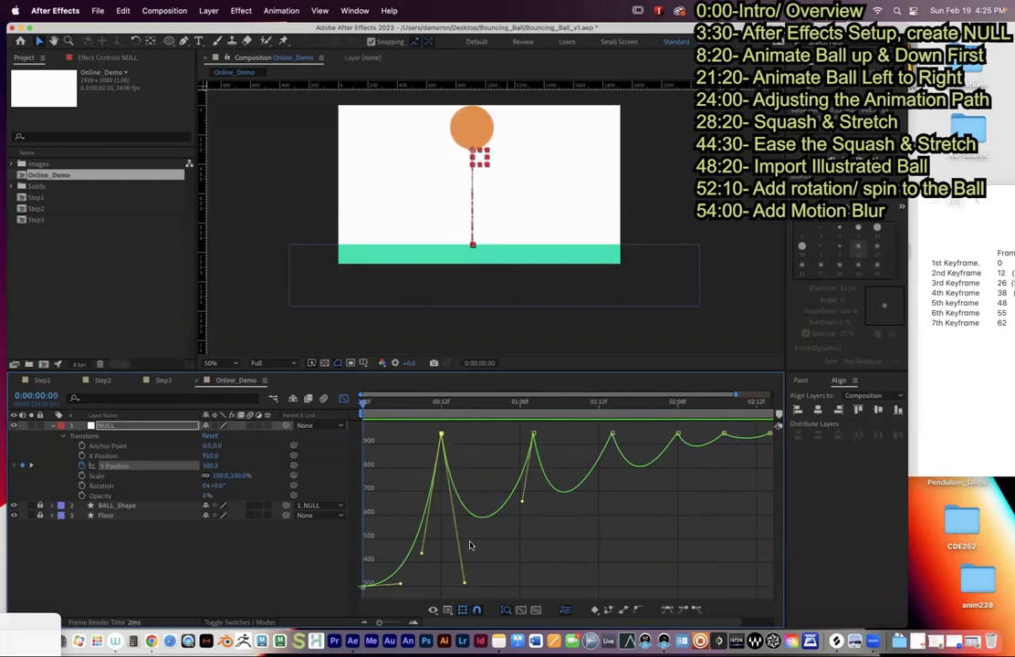
pyautogui.moveTo(521, 500); pyautogui.dragTo(526, 527)
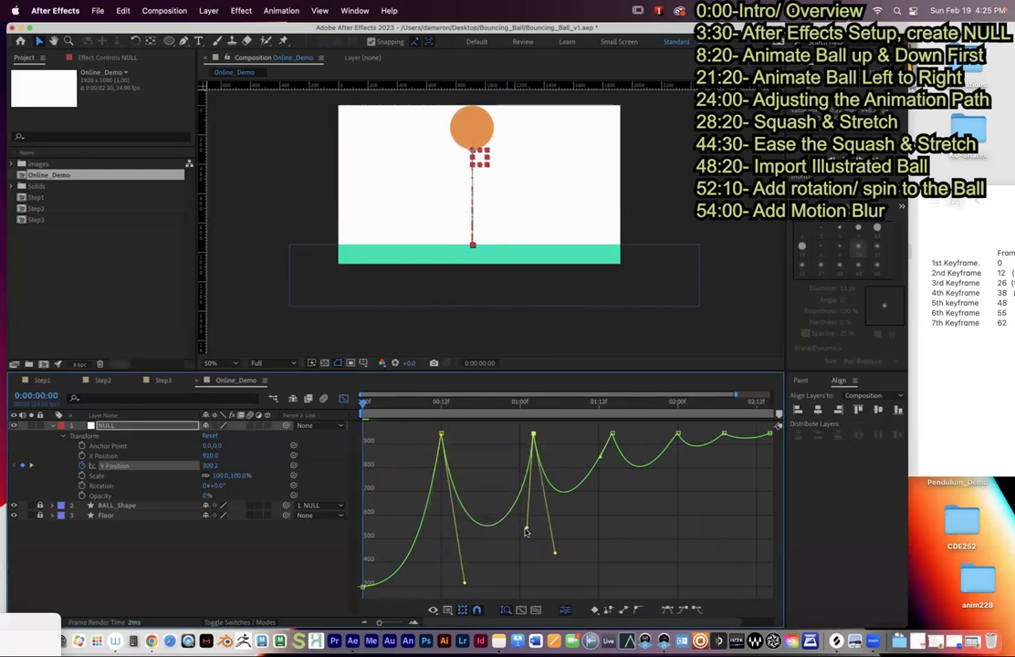
pyautogui.moveTo(466, 586)
pyautogui.mouseDown()
pyautogui.moveTo(458, 555)
pyautogui.moveTo(449, 589)
pyautogui.mouseUp()
pyautogui.moveTo(529, 533); pyautogui.dragTo(525, 575)
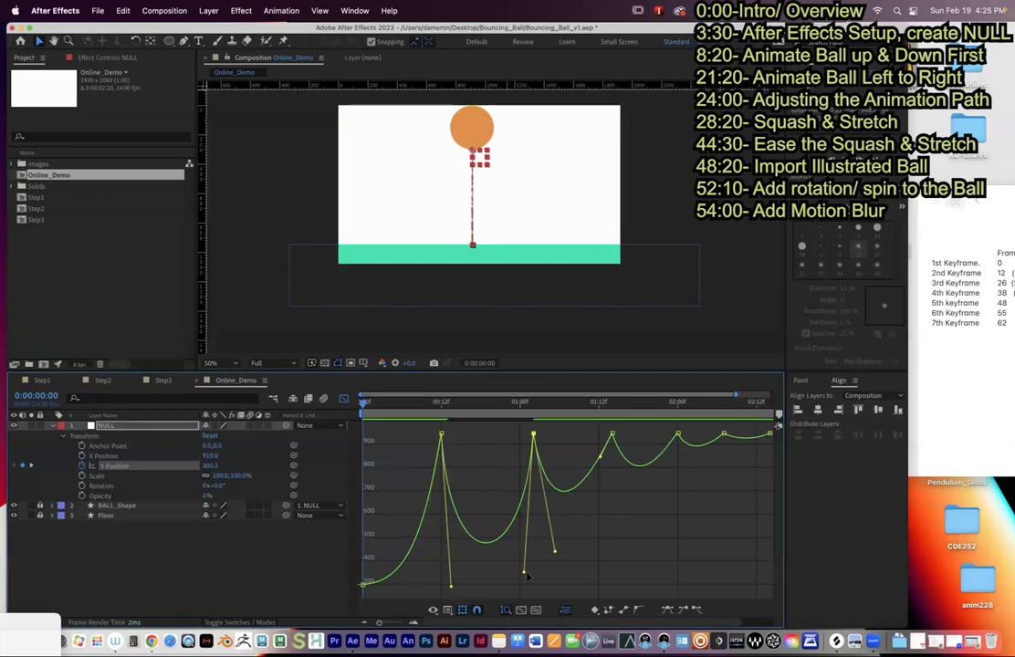
pyautogui.moveTo(524, 573); pyautogui.dragTo(522, 593)
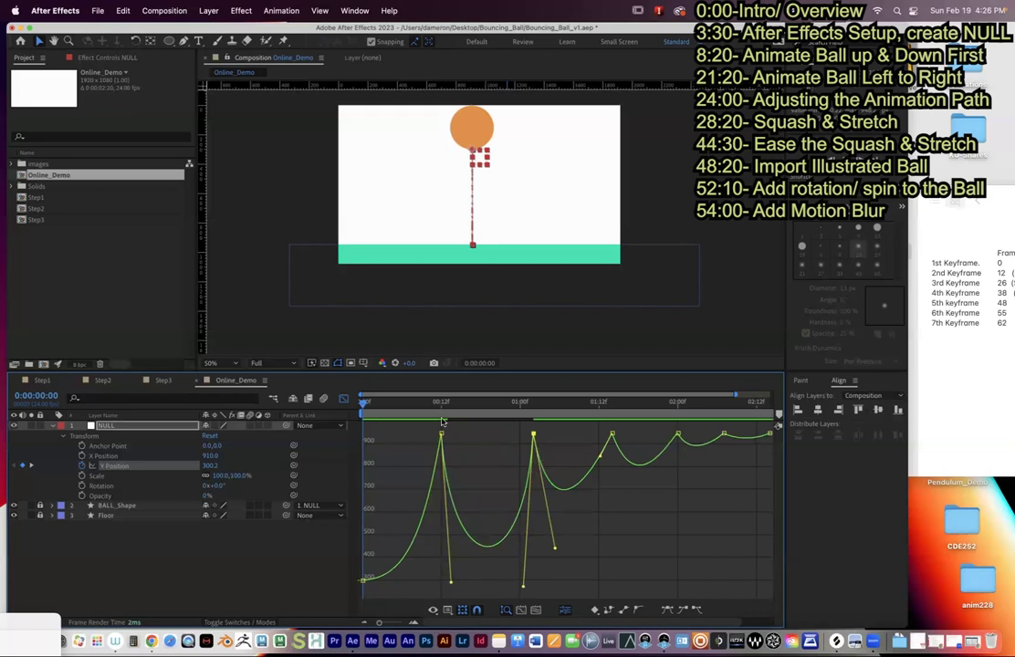
pyautogui.press('space')
pyautogui.press('space')
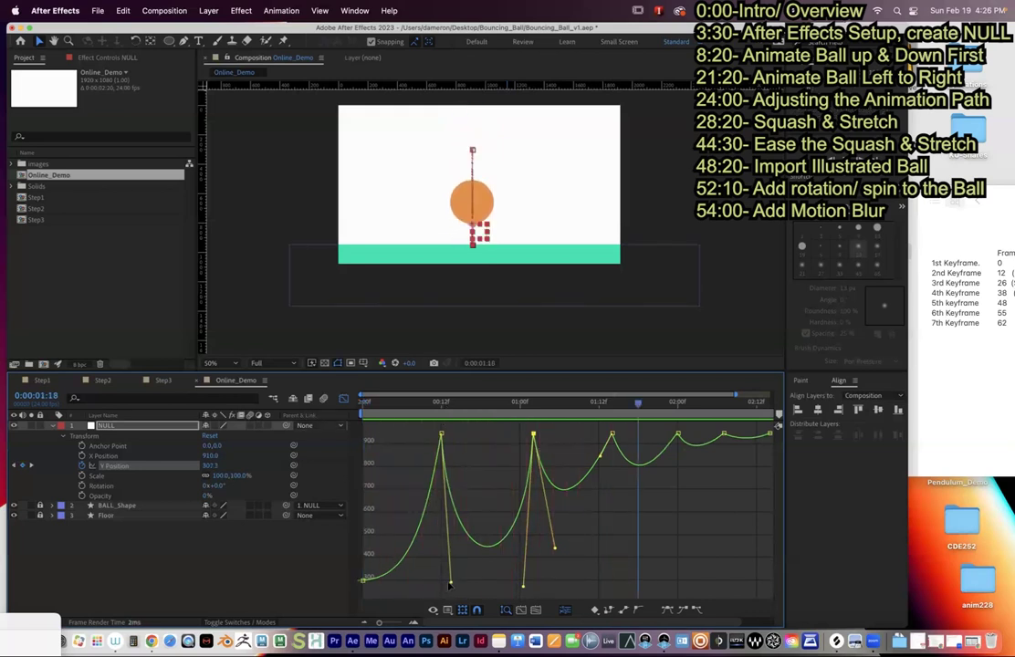
# - Try shorter handles on the frame 12 and 26 keyframes for a first bounce peaking at about 670 px, and preview it
pyautogui.moveTo(450, 581); pyautogui.dragTo(449, 513)
pyautogui.click(526, 588)
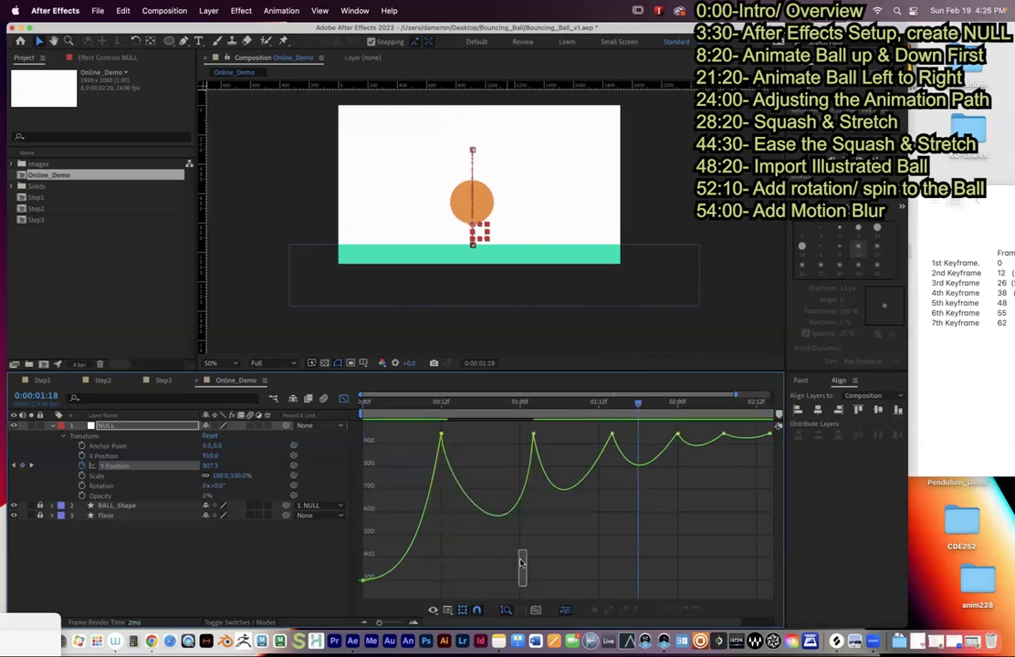
pyautogui.click(533, 435)
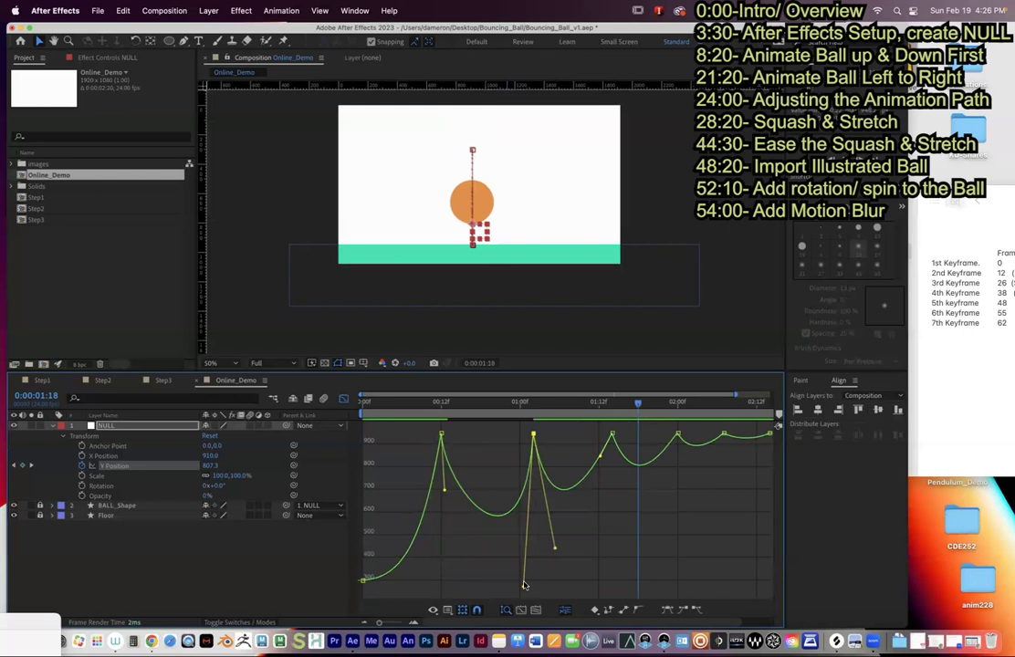
pyautogui.moveTo(524, 585); pyautogui.dragTo(511, 548)
pyautogui.press('Home')
pyautogui.press('space')
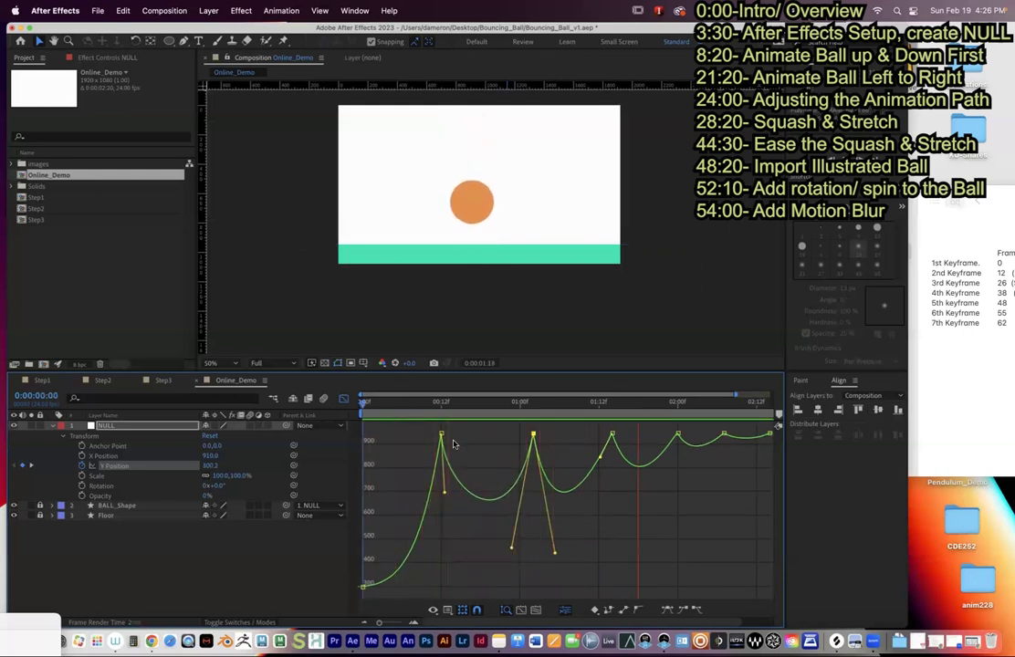
pyautogui.press('space')
# - Extend the frame 12 outgoing and frame 26 incoming handles again so the first bounce arc peaks at about 440 px
pyautogui.moveTo(444, 495); pyautogui.dragTo(449, 585)
pyautogui.moveTo(511, 547); pyautogui.dragTo(523, 585)
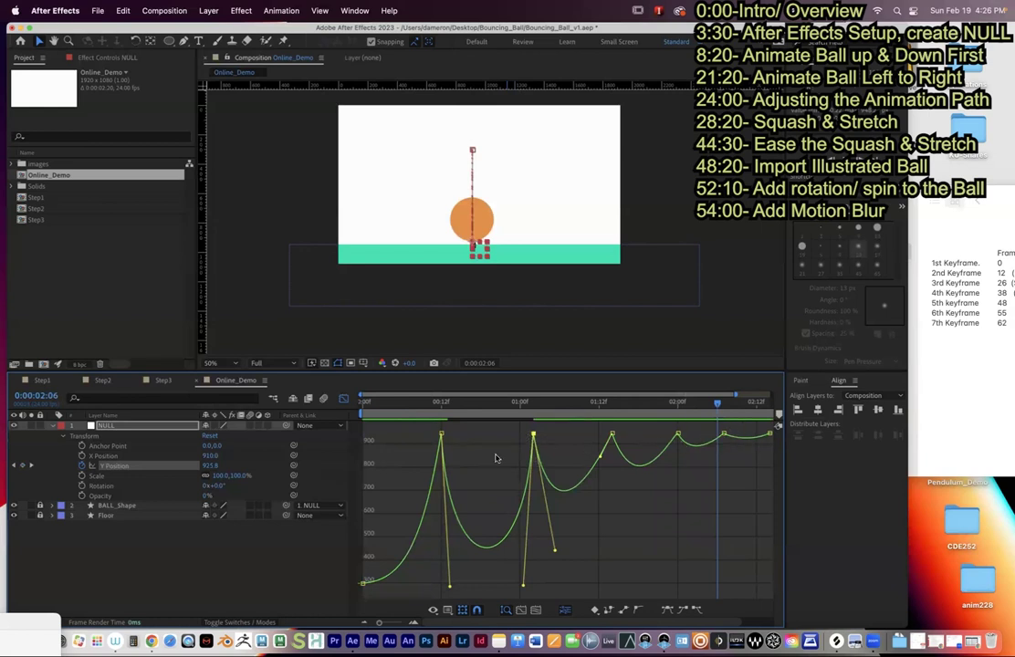
pyautogui.moveTo(449, 585); pyautogui.dragTo(452, 586)
pyautogui.click(523, 587)
# - Deepen the second bounce with the frame 26 outgoing and frame 38 incoming handles, making it peak at about 590 px
pyautogui.moveTo(555, 550); pyautogui.dragTo(560, 577)
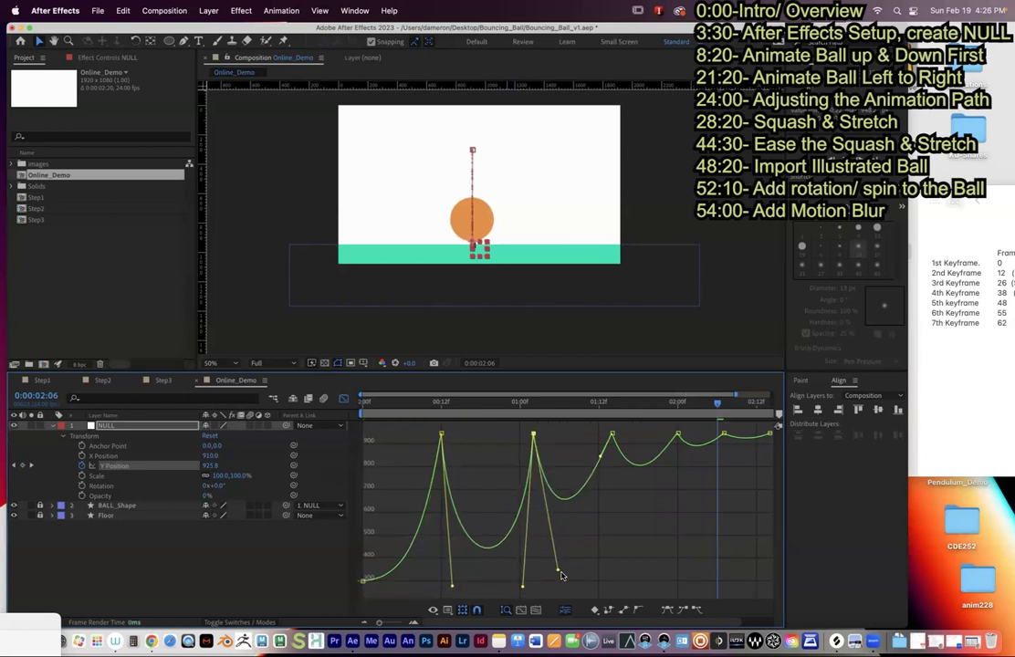
pyautogui.moveTo(599, 459); pyautogui.dragTo(598, 536)
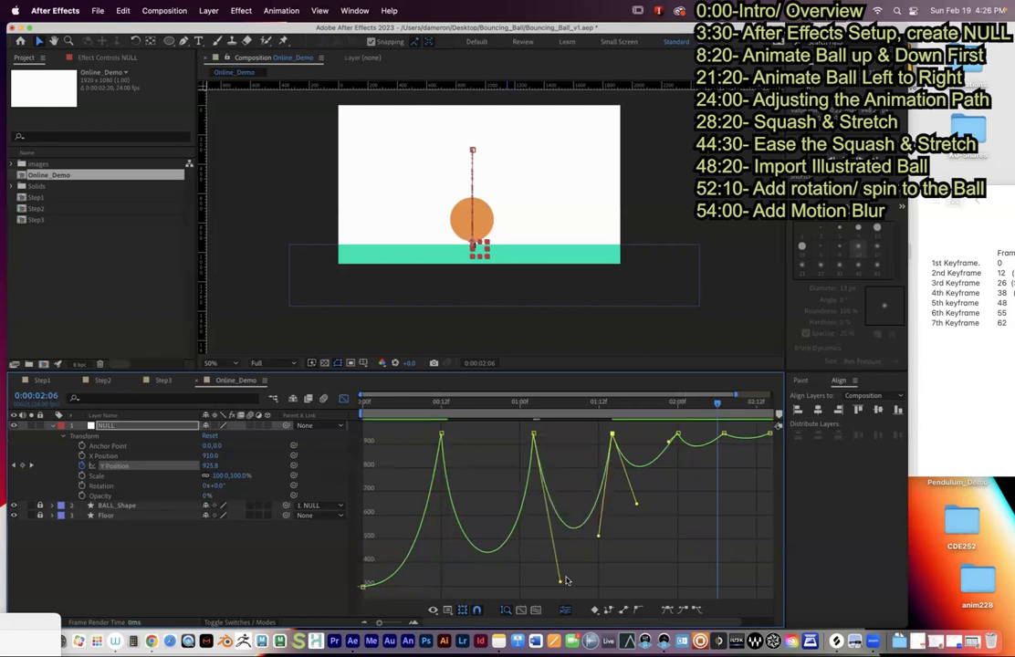
pyautogui.moveTo(560, 580); pyautogui.dragTo(596, 545)
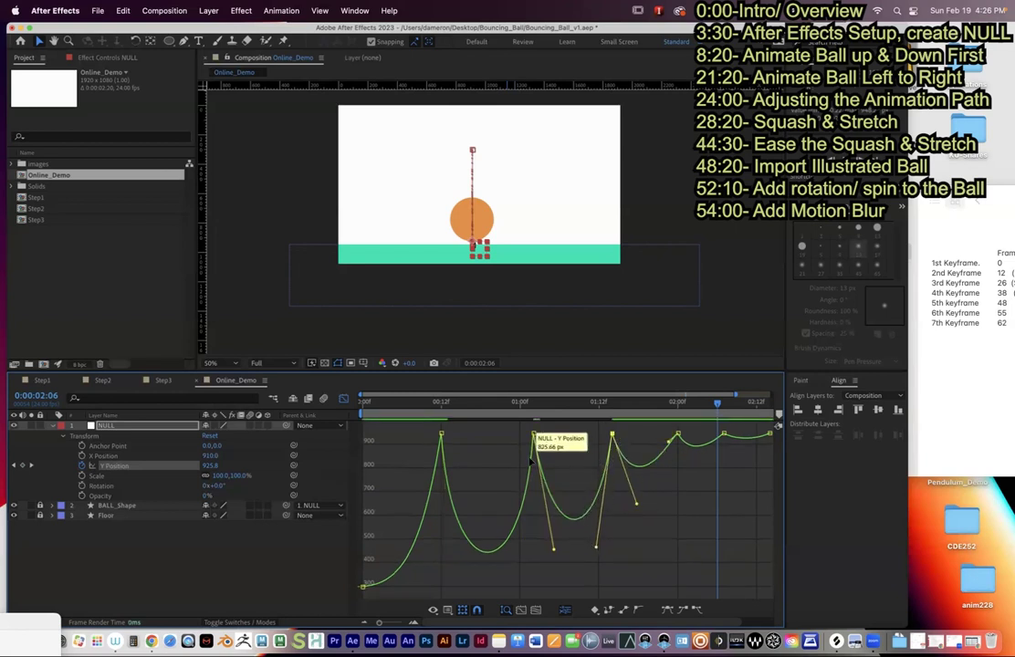
# - Check the ball at frame 19 and widen the first bounce arc slightly with the handles at frames 12 and 26
pyautogui.moveTo(507, 407); pyautogui.dragTo(488, 410)
pyautogui.click(442, 436)
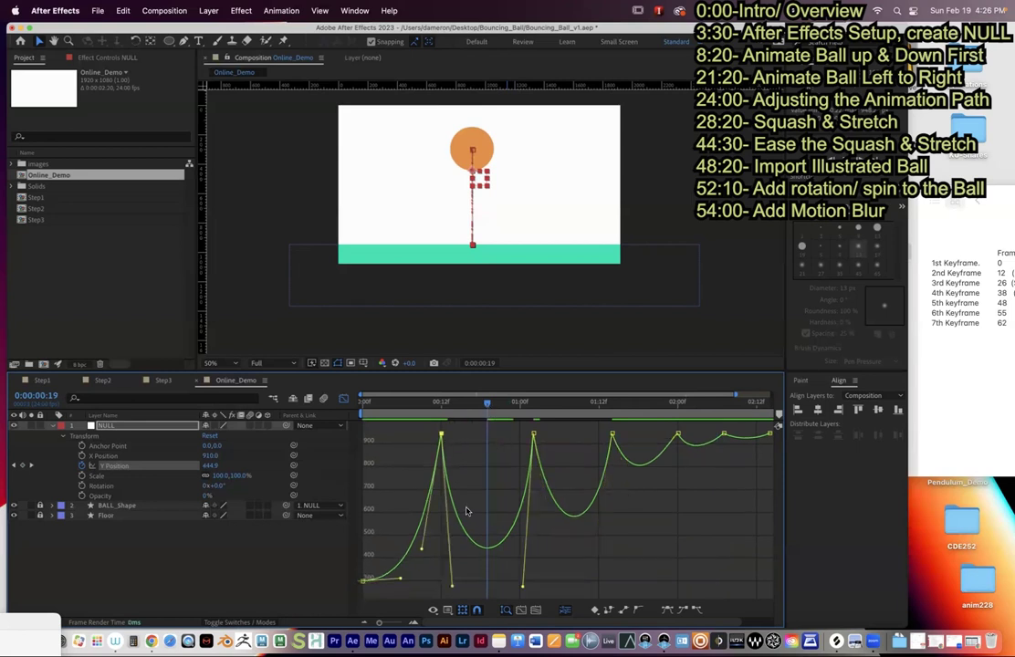
pyautogui.moveTo(450, 584); pyautogui.dragTo(456, 586)
pyautogui.click(522, 588)
# - Shape the third bounce with the frame 38 outgoing and frame 48 incoming handles so it peaks at about 730 px
pyautogui.click(633, 409)
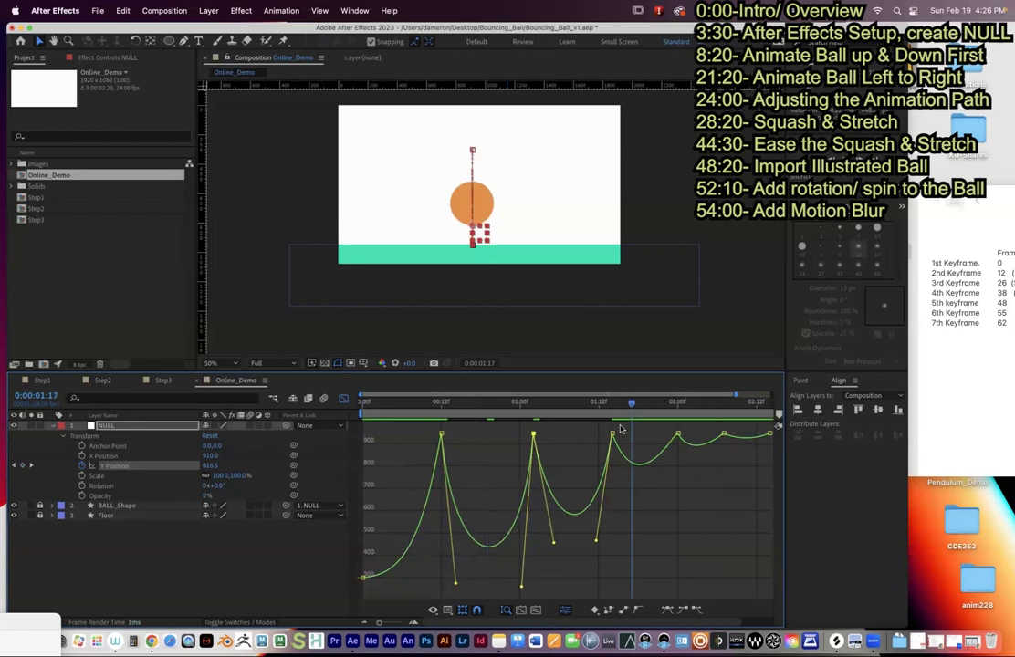
pyautogui.click(611, 435)
pyautogui.moveTo(636, 507); pyautogui.dragTo(634, 498)
pyautogui.moveTo(668, 443); pyautogui.dragTo(628, 503)
pyautogui.click(663, 501)
# - Deepen the last two bounces between the frame 48, 55 and 62 keyframes, with peaks at about 830 and 910 px
pyautogui.moveTo(693, 461); pyautogui.dragTo(689, 474)
pyautogui.click(719, 438)
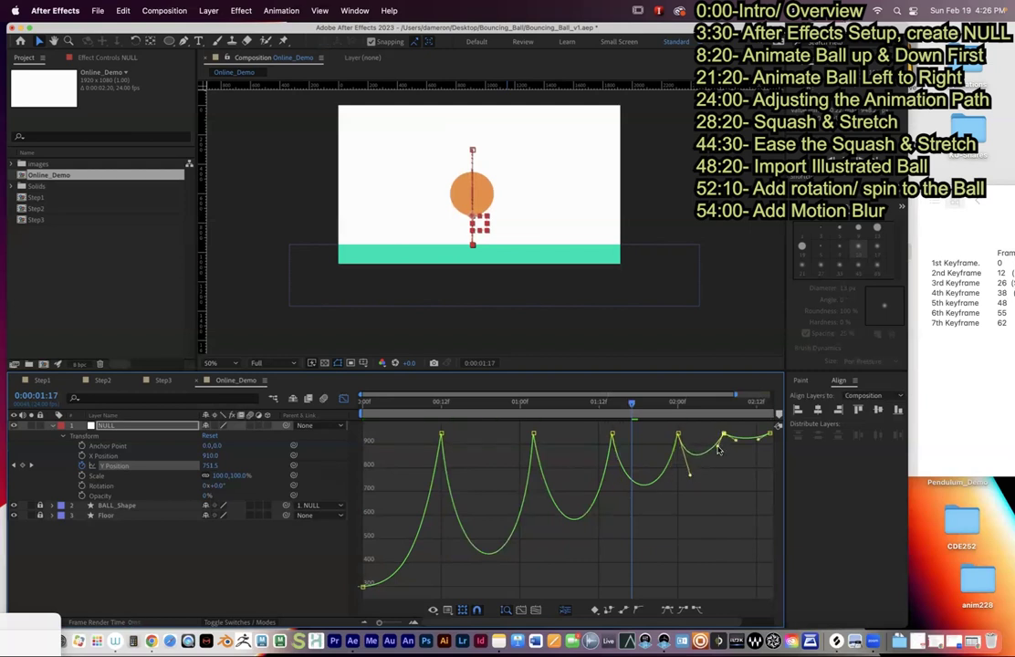
pyautogui.moveTo(718, 457); pyautogui.dragTo(686, 472)
pyautogui.click(723, 437)
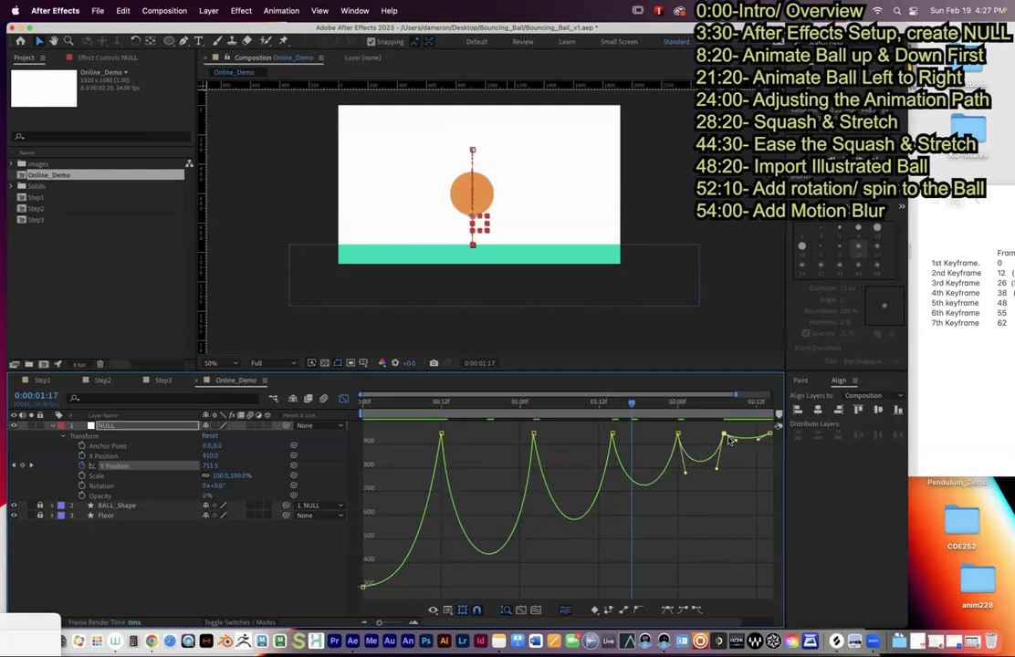
pyautogui.moveTo(757, 440); pyautogui.dragTo(758, 444)
# - Preview the reshaped bounce from frame 0 and switch from the Graph Editor back to the keyframe timeline
pyautogui.moveTo(547, 407); pyautogui.dragTo(306, 398)
pyautogui.press('space')
pyautogui.press('space')
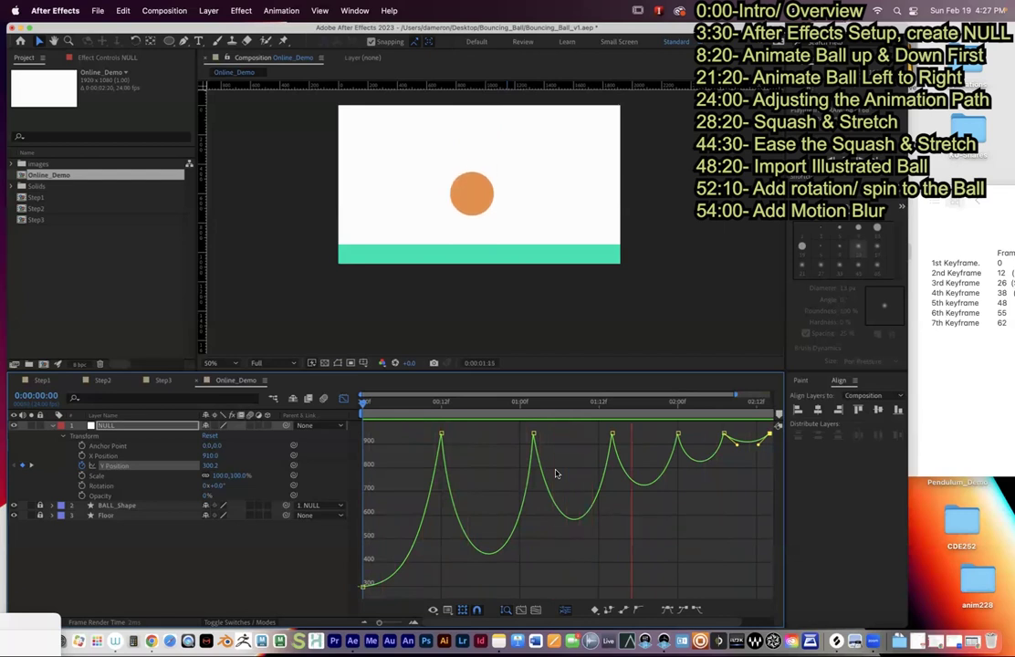
pyautogui.click(345, 399)
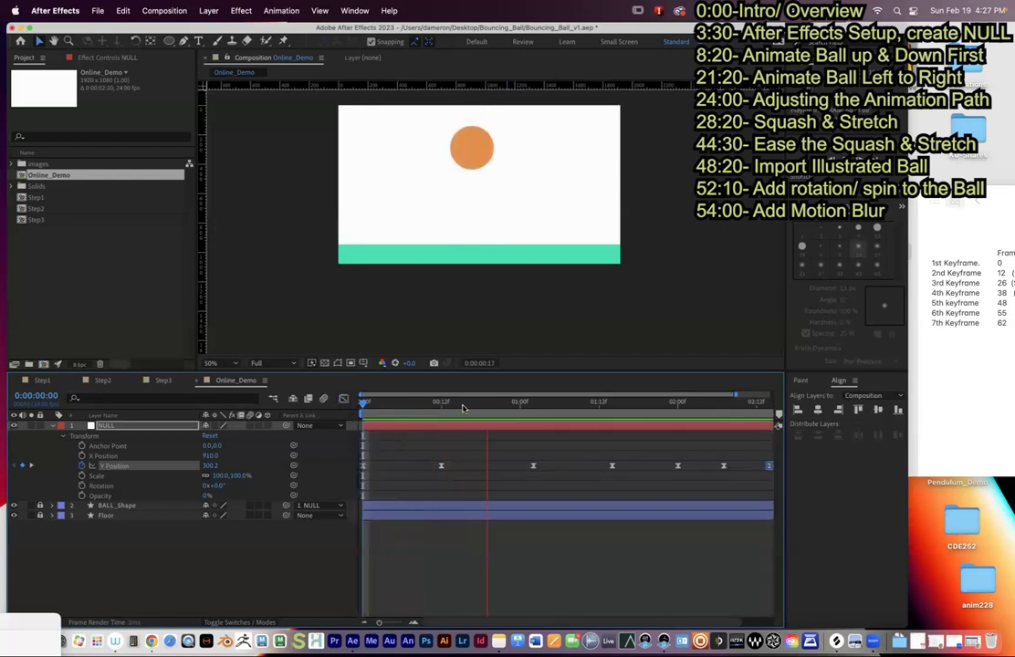
pyautogui.press('space')
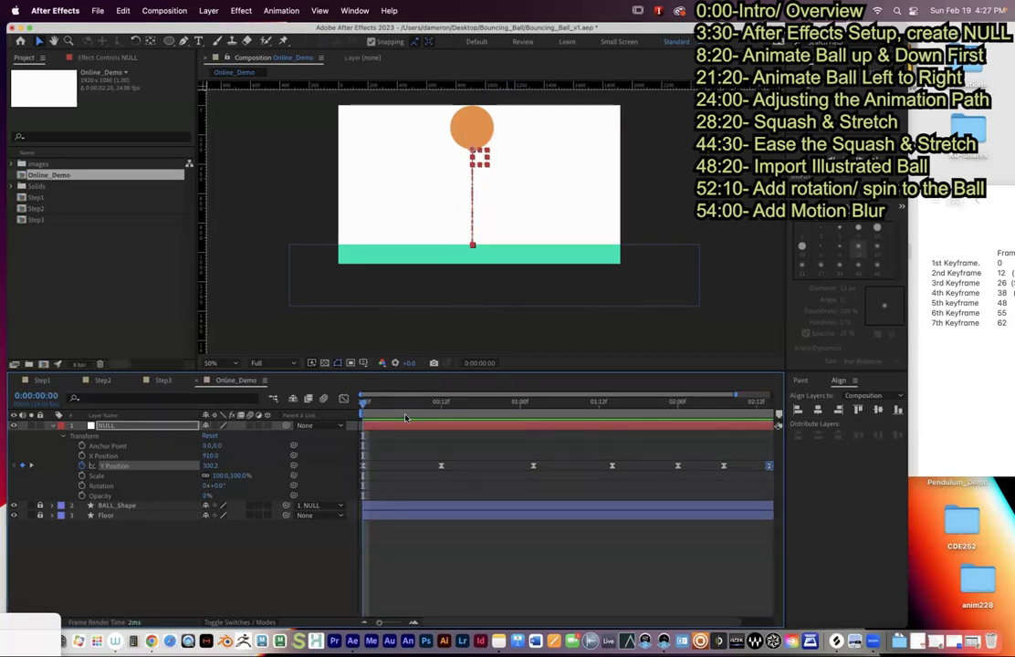
# - Set the NULL layer's X Position to 100 at frame 0
pyautogui.click(106, 456)
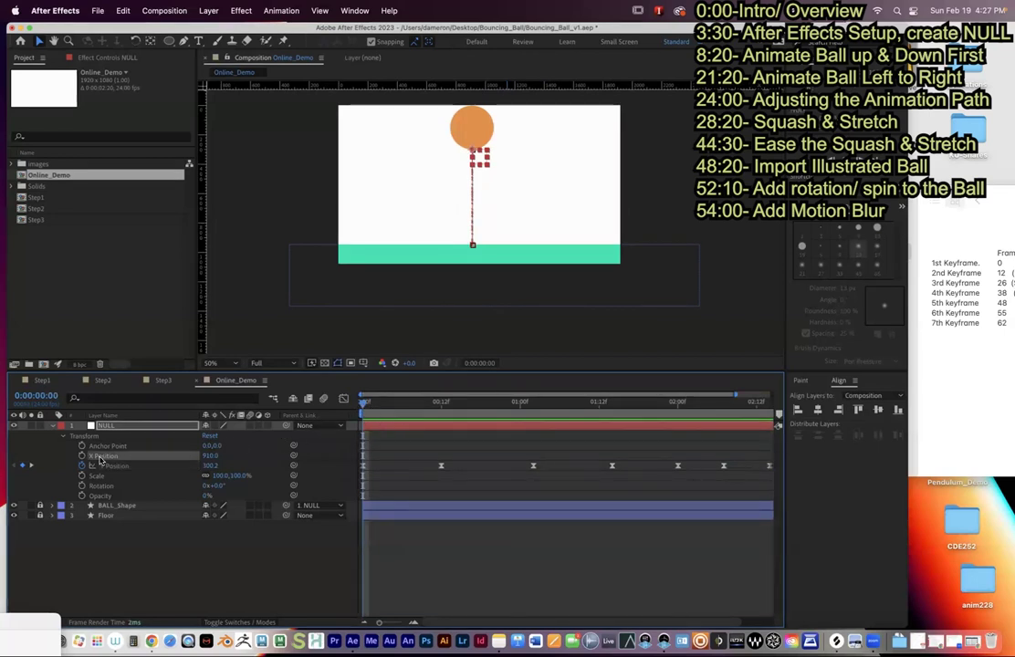
pyautogui.moveTo(211, 455)
pyautogui.mouseDown()
pyautogui.moveTo(177, 460)
pyautogui.moveTo(213, 458)
pyautogui.moveTo(206, 461)
pyautogui.mouseUp()
pyautogui.click(207, 456)
pyautogui.write('100')
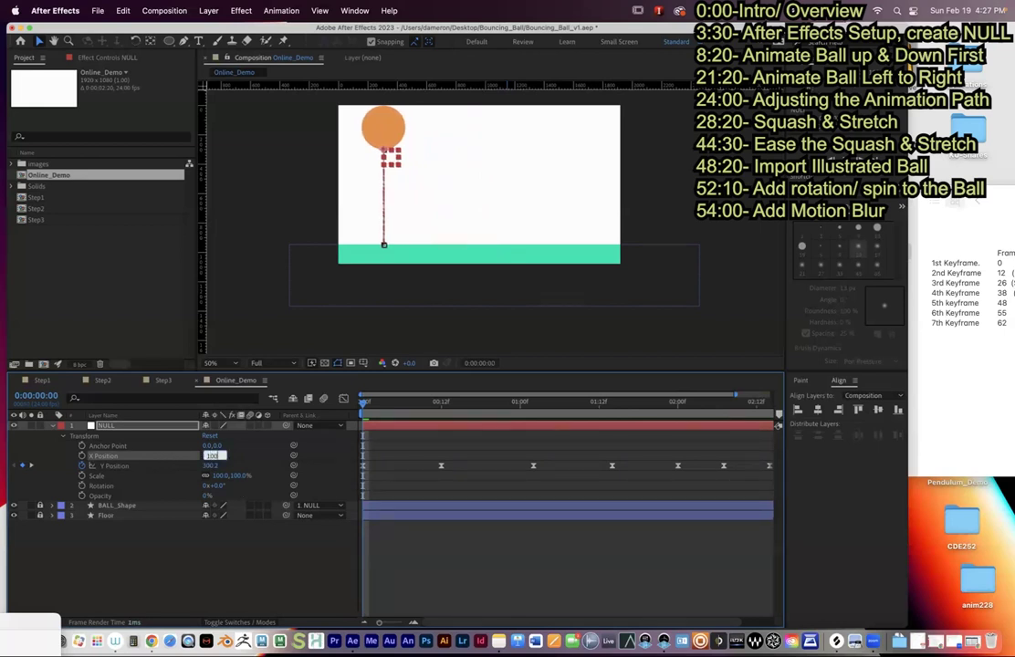
pyautogui.press('Return')
# - Move the NULL off-canvas to an X Position of -163 and set its first X Position keyframe at frame 0
pyautogui.moveTo(216, 456); pyautogui.dragTo(63, 460)
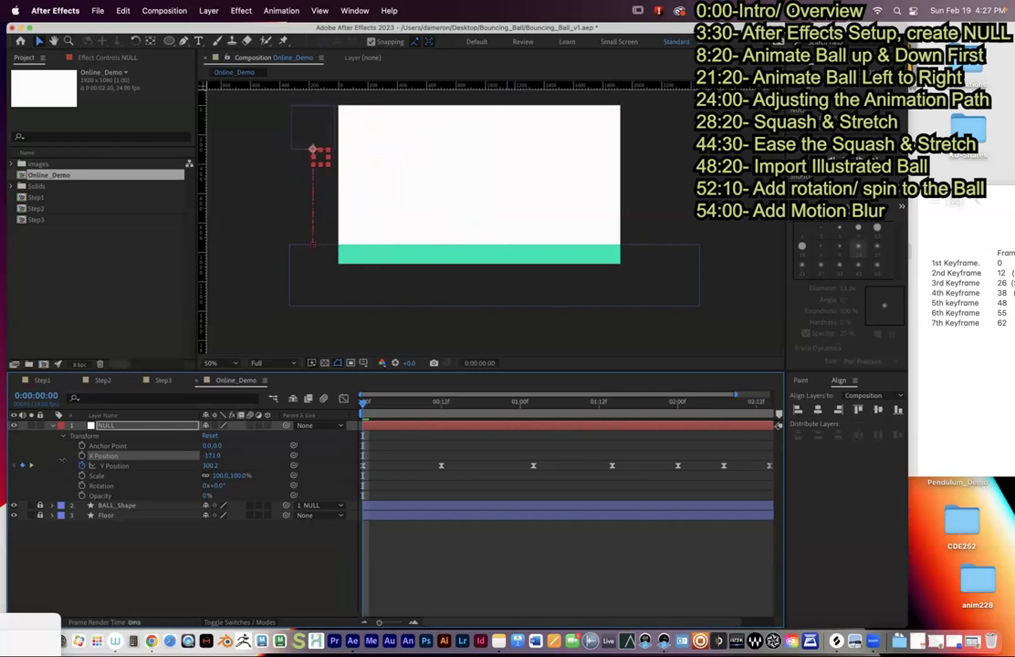
pyautogui.moveTo(153, 455); pyautogui.dragTo(156, 455)
pyautogui.click(82, 456)
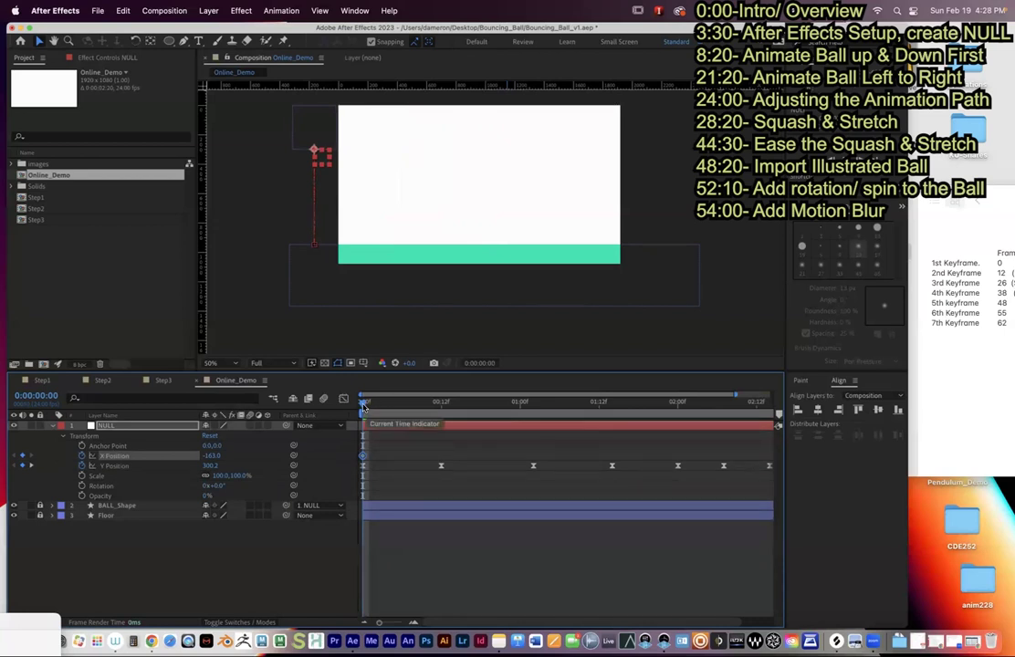
# - Add an X Position keyframe of 2072 to the NULL at 0:00:02:15, just past the last bounce
pyautogui.moveTo(365, 405); pyautogui.dragTo(693, 439)
pyautogui.moveTo(385, 622); pyautogui.dragTo(343, 625)
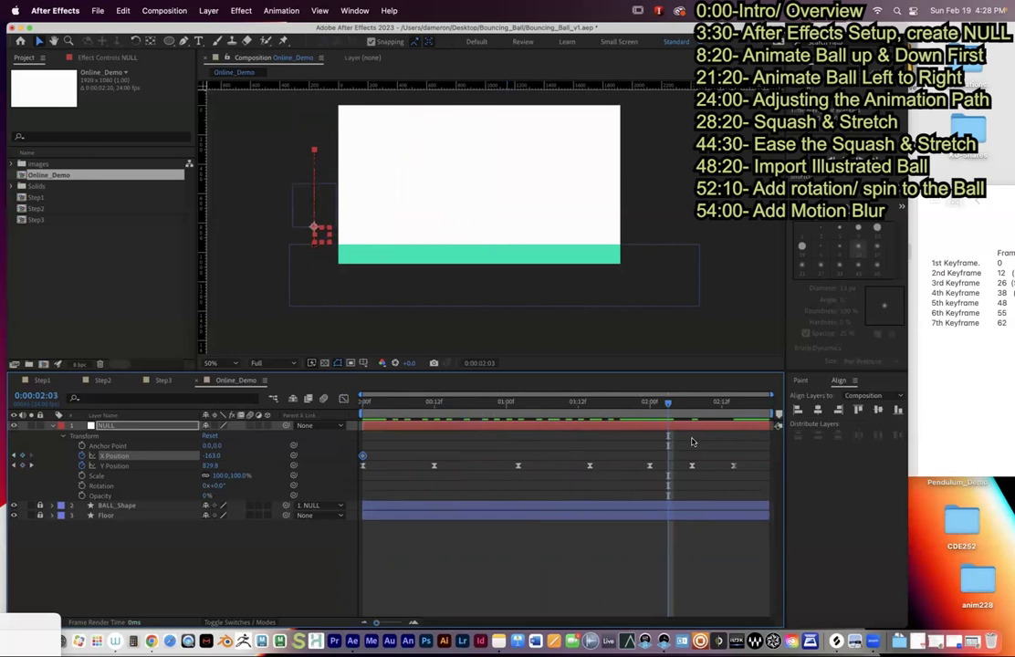
pyautogui.click(738, 404)
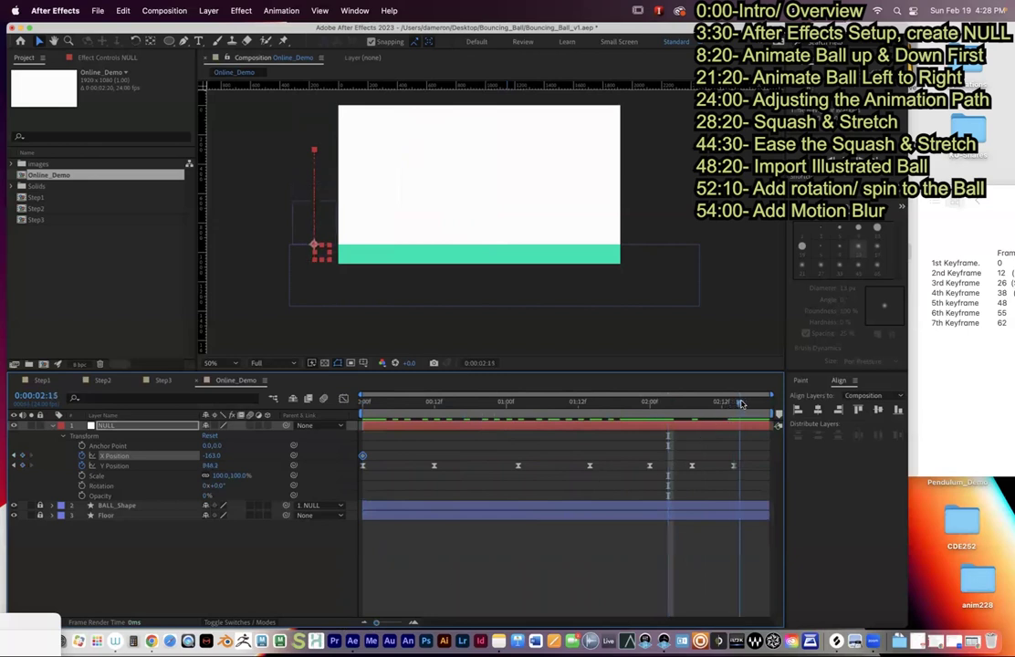
pyautogui.moveTo(211, 457); pyautogui.dragTo(212, 456)
# - Play the animation from frame 0 to check the left-to-right travel, and scrub through its opening frames
pyautogui.press('space')
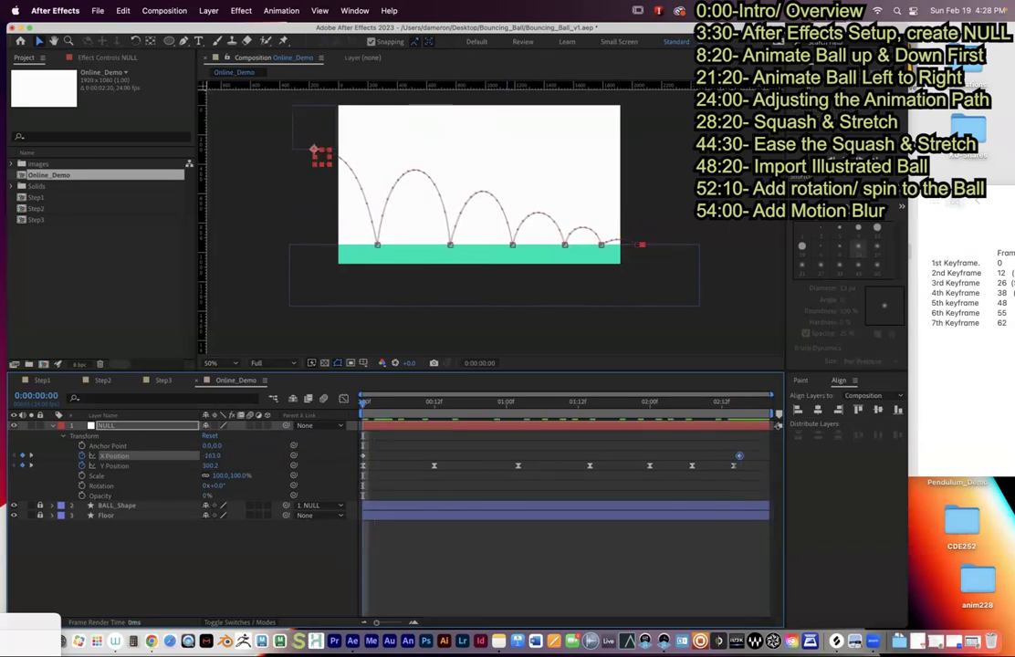
pyautogui.press('space')
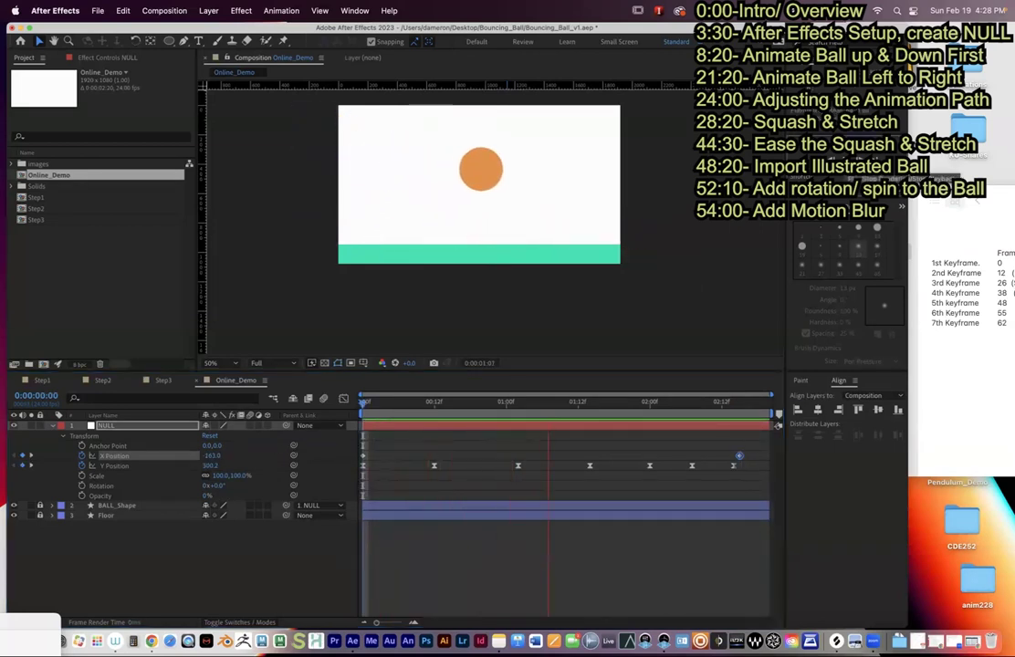
pyautogui.press('space')
pyautogui.moveTo(364, 406)
pyautogui.mouseDown()
pyautogui.moveTo(613, 416)
pyautogui.moveTo(380, 403)
pyautogui.mouseUp()
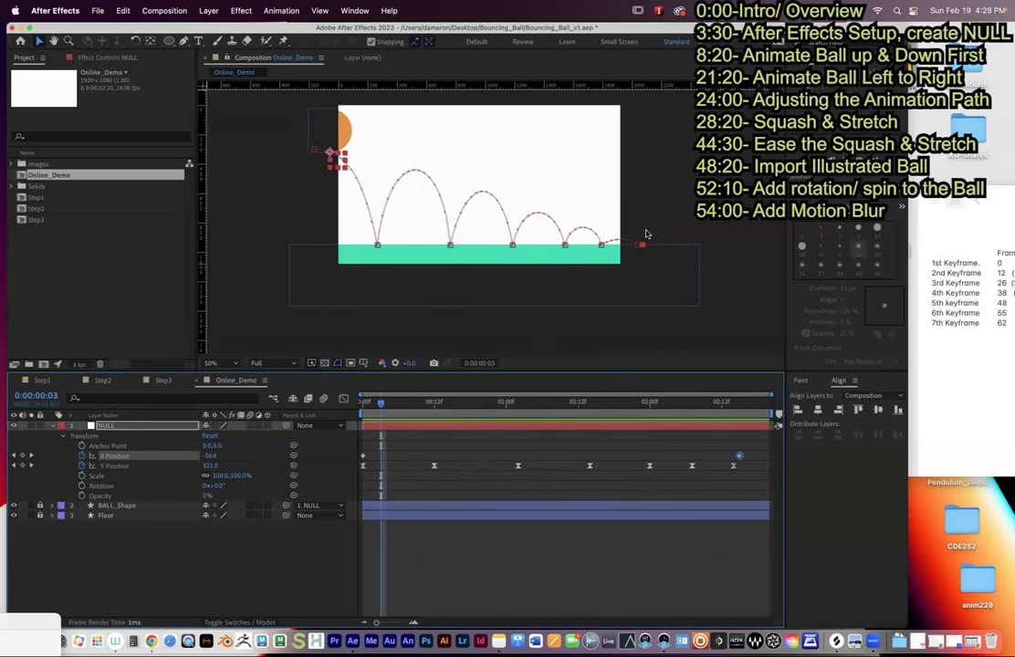
# - In the Graph Editor, ease into the NULL's final X Position keyframe with a long, nearly flat handle so the curve levels off
pyautogui.moveTo(683, 402); pyautogui.dragTo(749, 460)
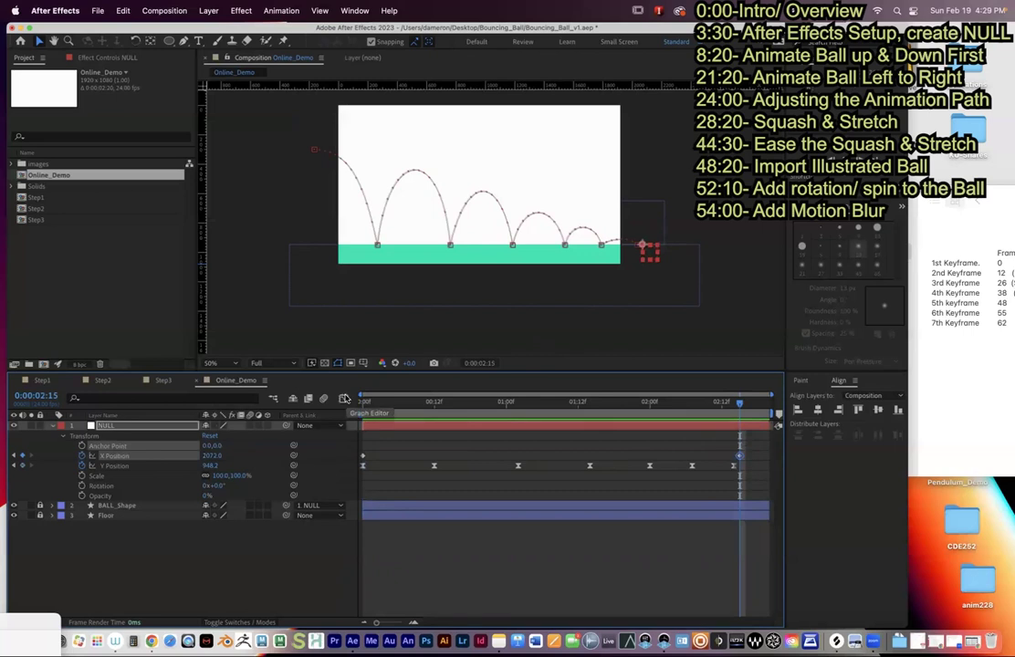
pyautogui.click(344, 399)
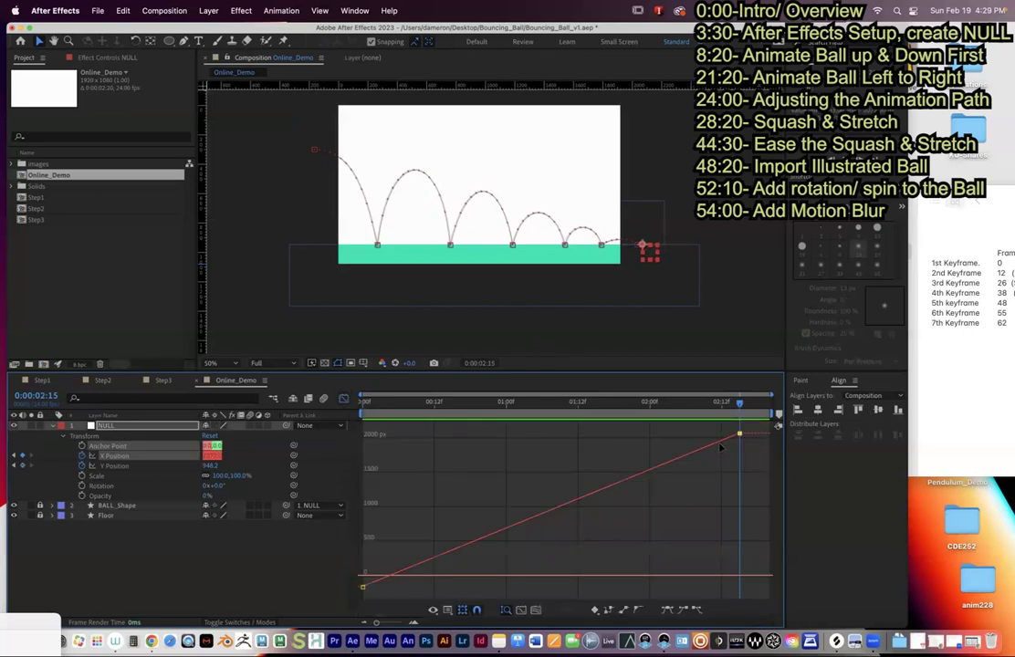
pyautogui.click(682, 610)
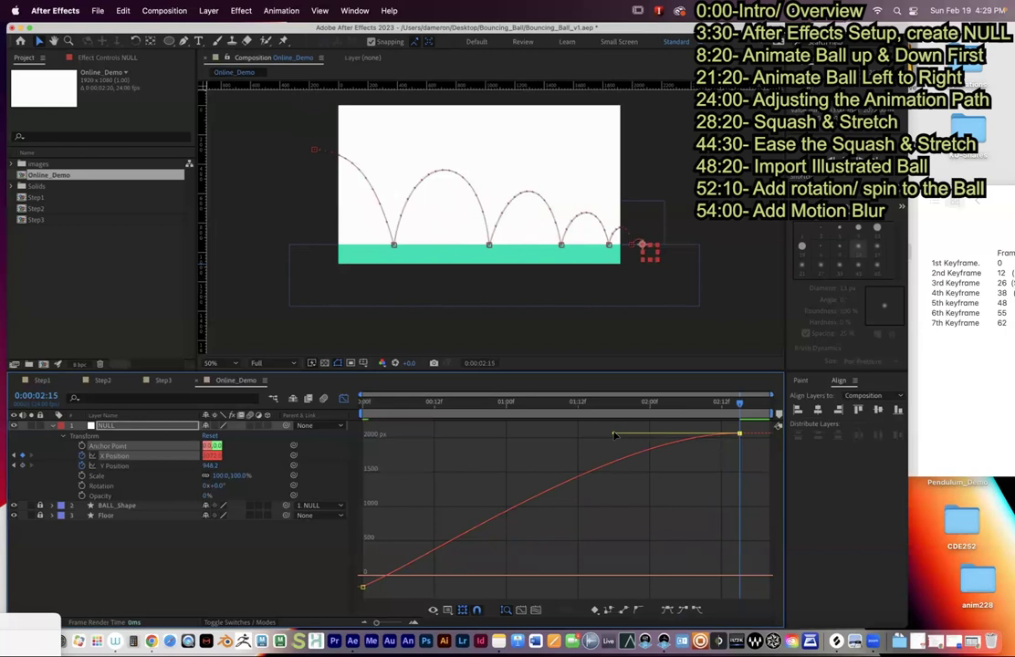
pyautogui.moveTo(614, 435); pyautogui.dragTo(740, 438)
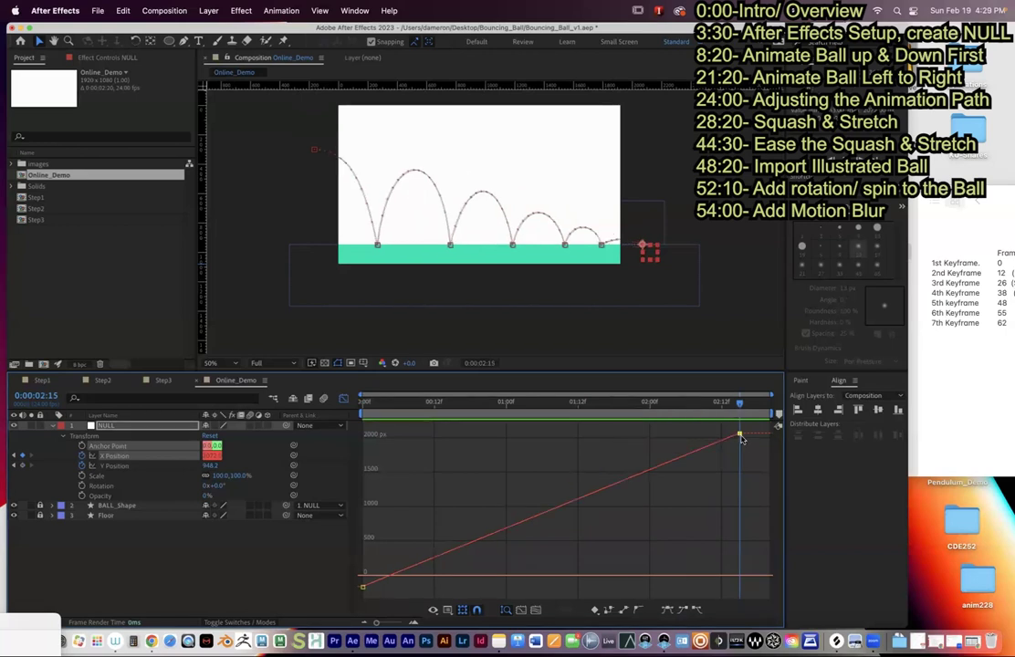
pyautogui.moveTo(740, 437)
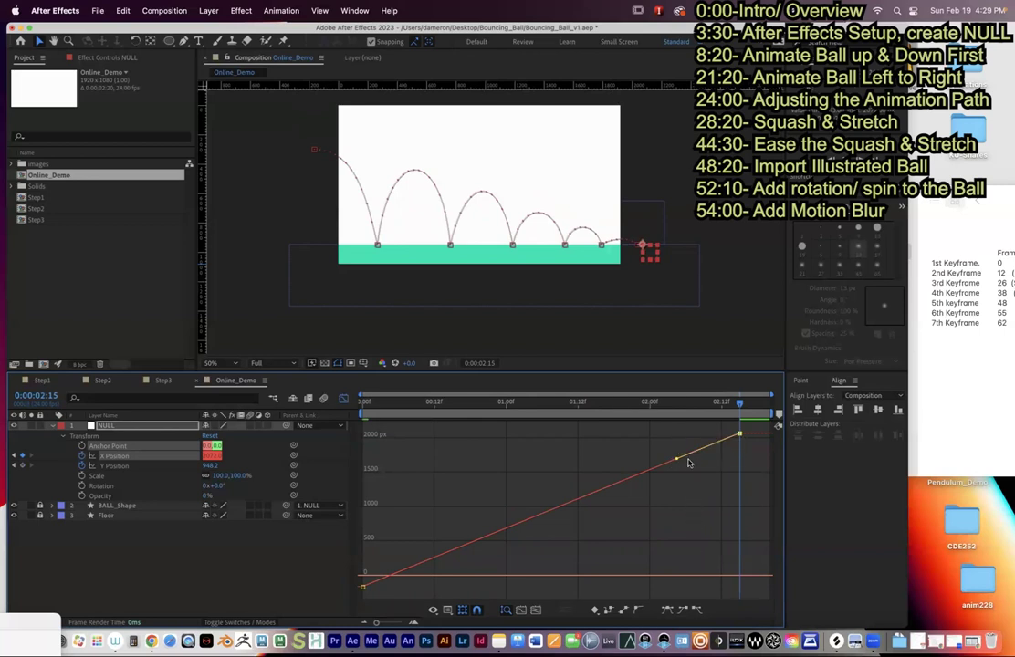
pyautogui.moveTo(675, 461); pyautogui.dragTo(535, 439)
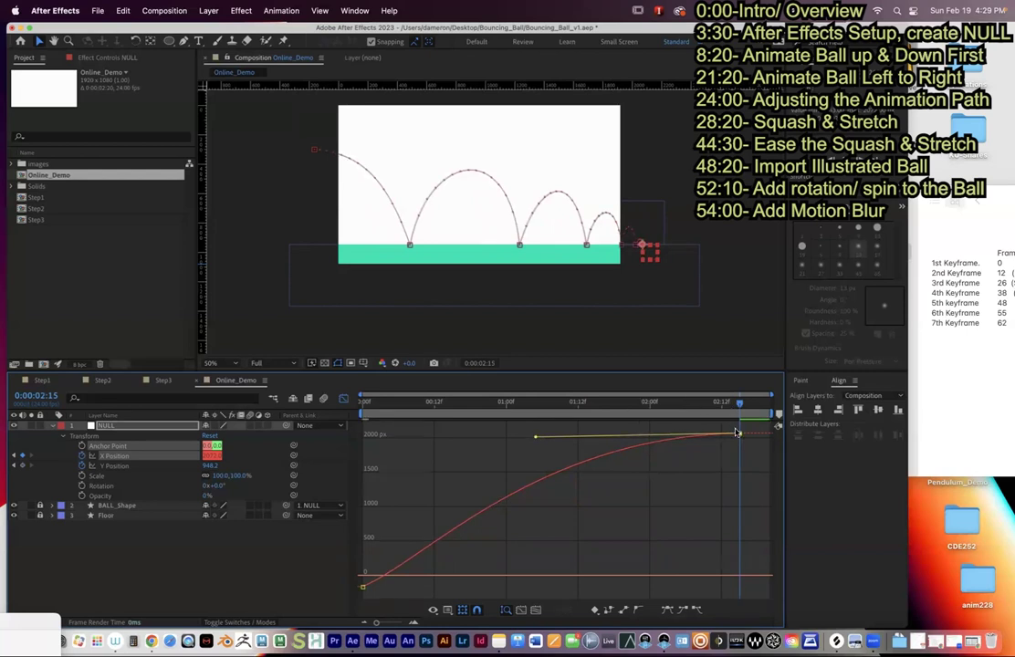
# - Scrub back through the eased horizontal movement and play it from frame 0
pyautogui.click(732, 402)
pyautogui.moveTo(733, 402); pyautogui.dragTo(487, 436)
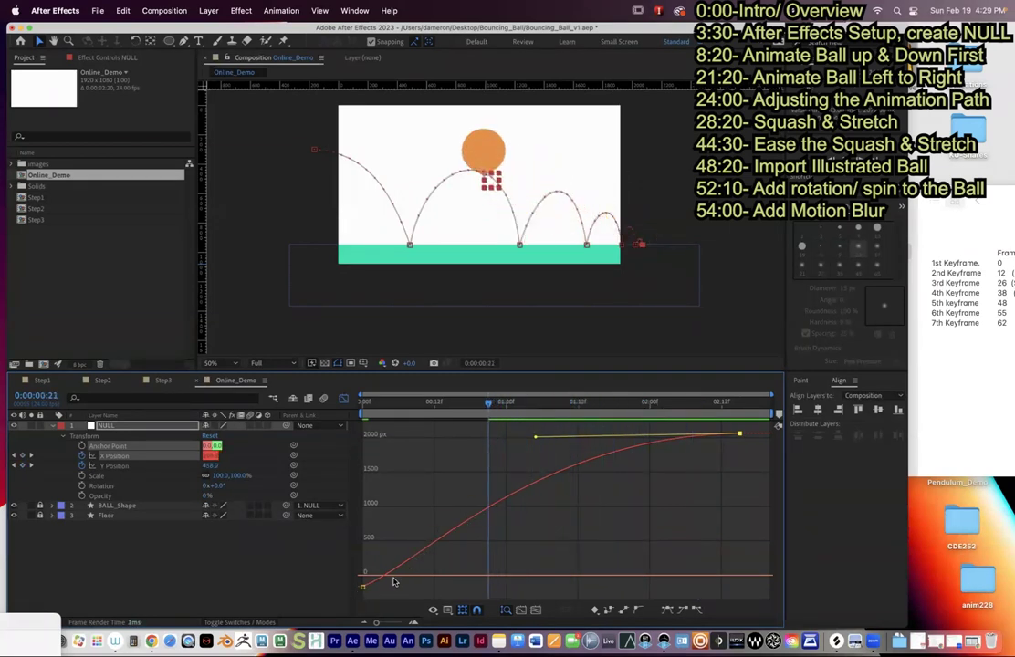
pyautogui.click(435, 404)
pyautogui.press('Home')
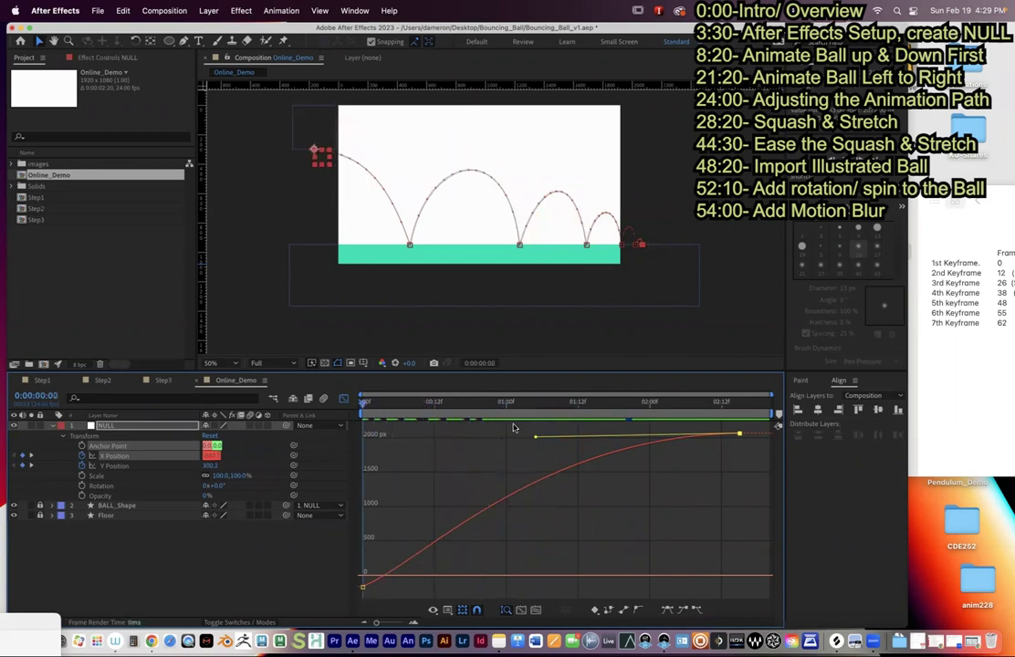
pyautogui.press('space')
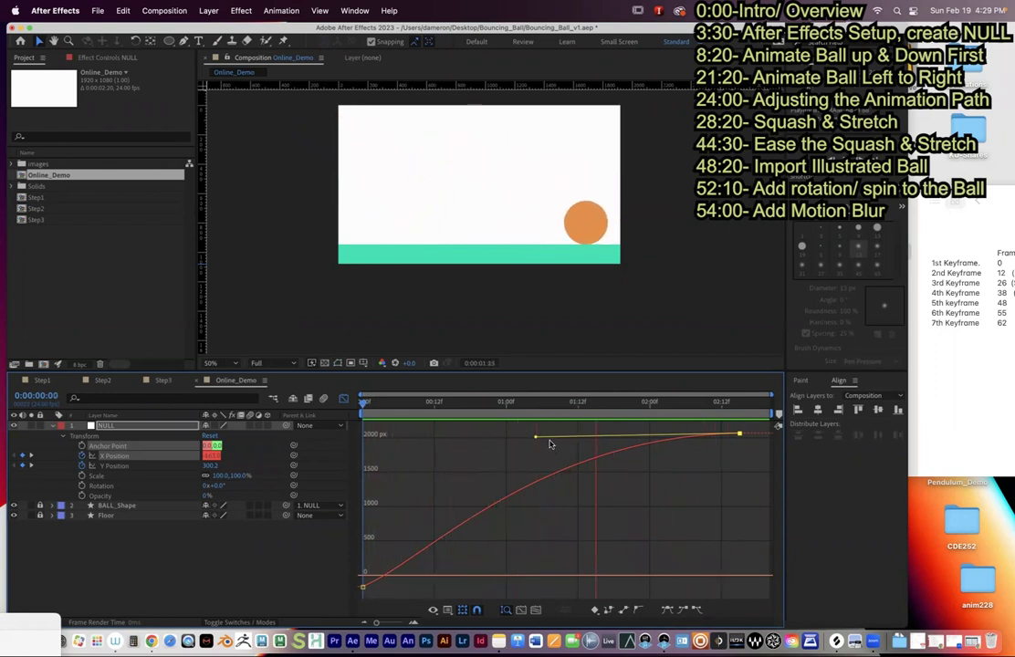
pyautogui.press('space')
# - Shorten the ease handle on the final X Position keyframe to about half its length and preview from frame 0
pyautogui.moveTo(536, 436); pyautogui.dragTo(638, 435)
pyautogui.click(680, 610)
pyautogui.press('Home')
pyautogui.press('space')
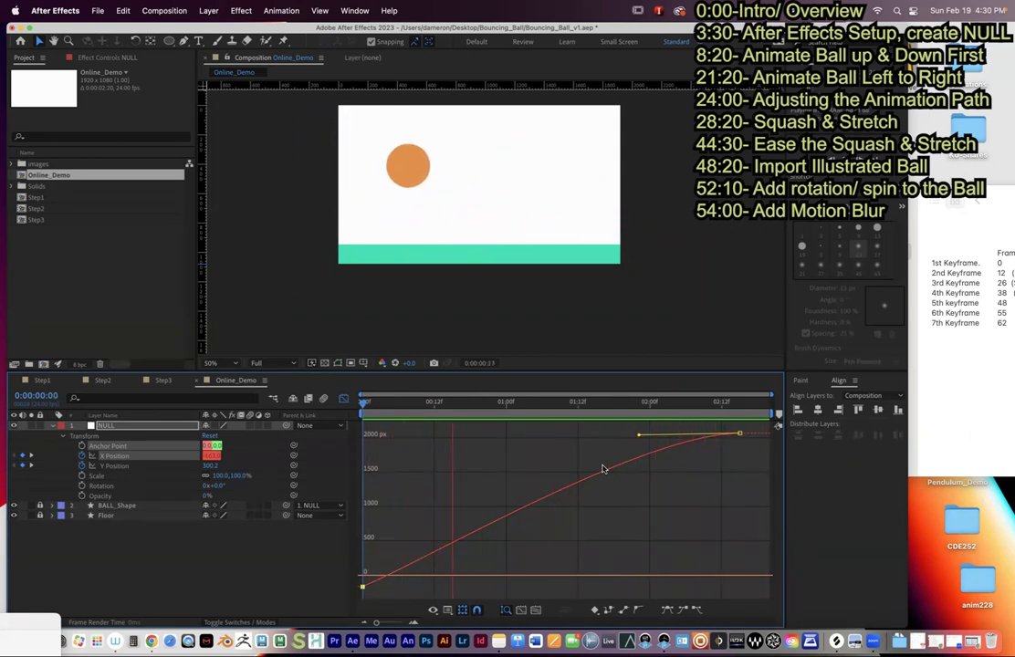
pyautogui.press('space')
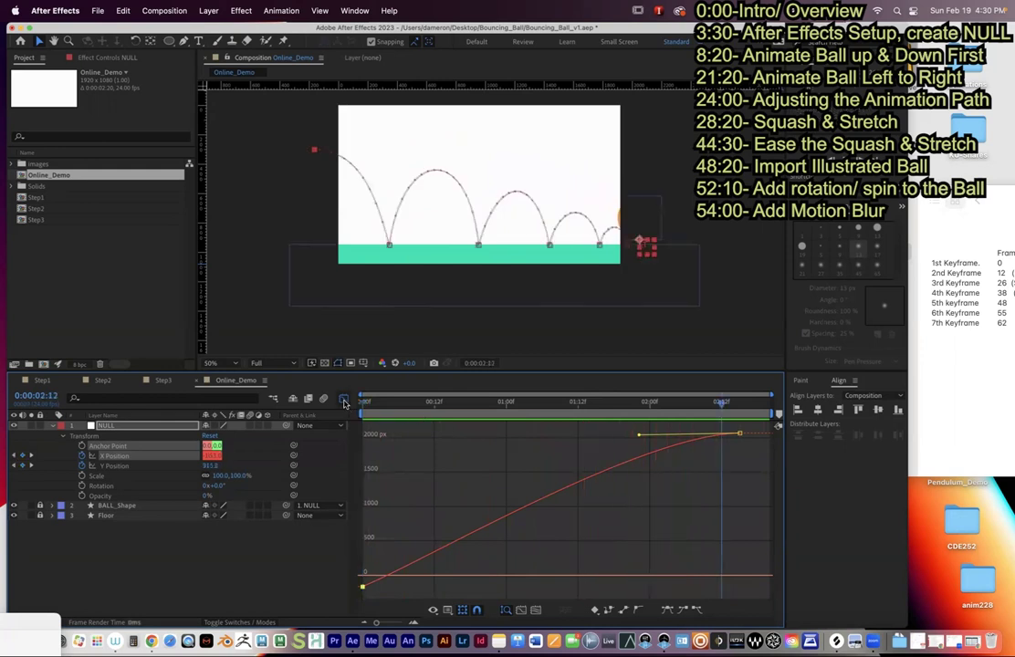
# - Switch back to the keyframe timeline and select the NULL's Y Position keyframe at frame 12
pyautogui.click(344, 403)
pyautogui.moveTo(393, 413); pyautogui.dragTo(434, 410)
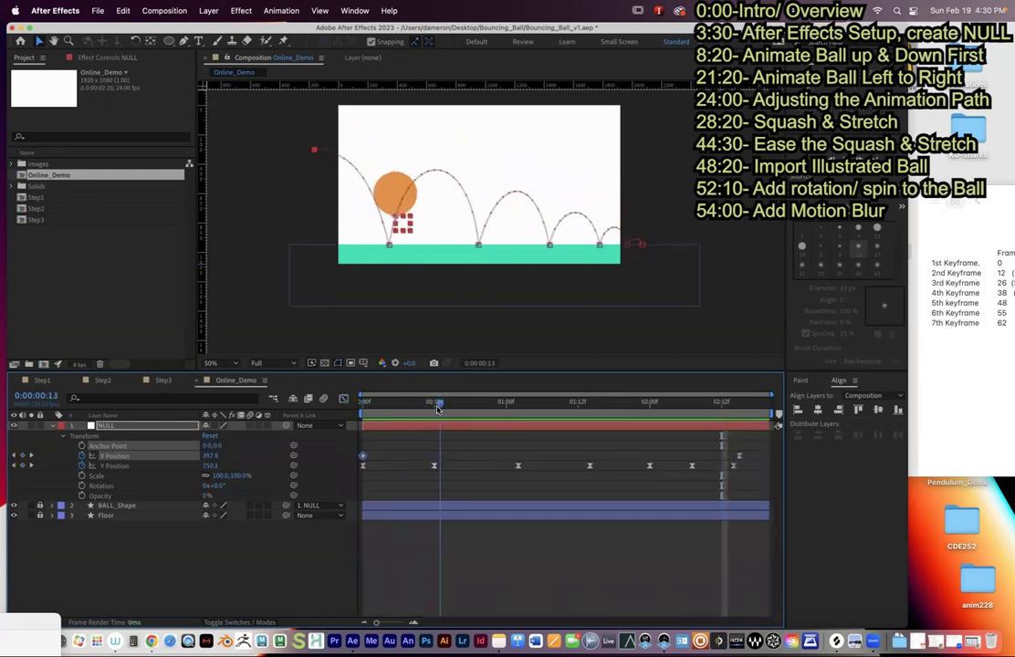
pyautogui.click(434, 465)
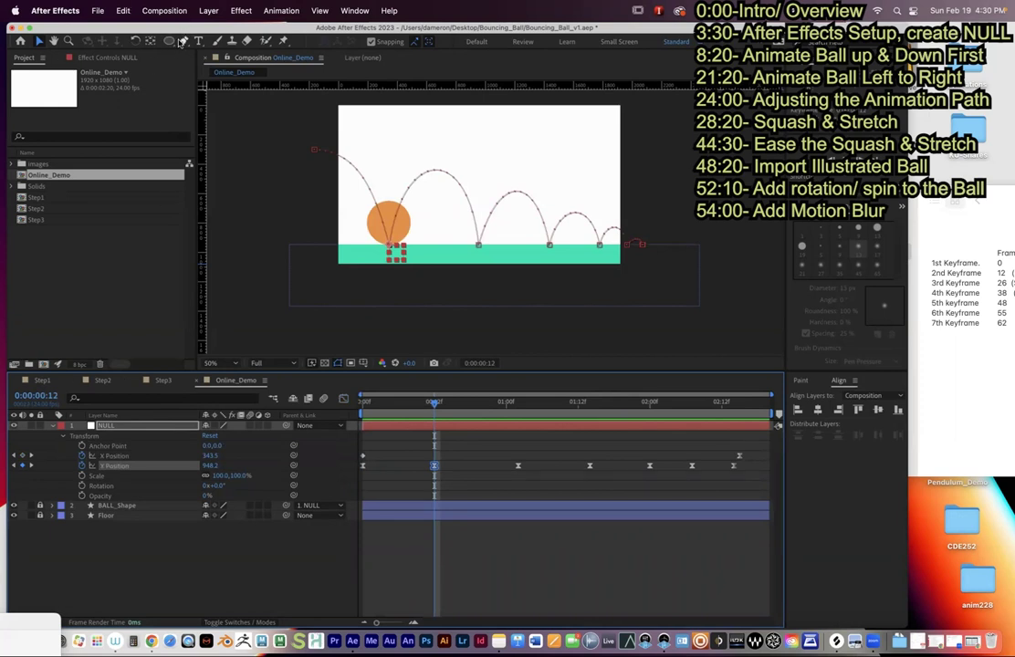
# - Create a new shape layer and draw an orange star above the ball with the Star tool
pyautogui.click(208, 10)
pyautogui.moveTo(213, 34)
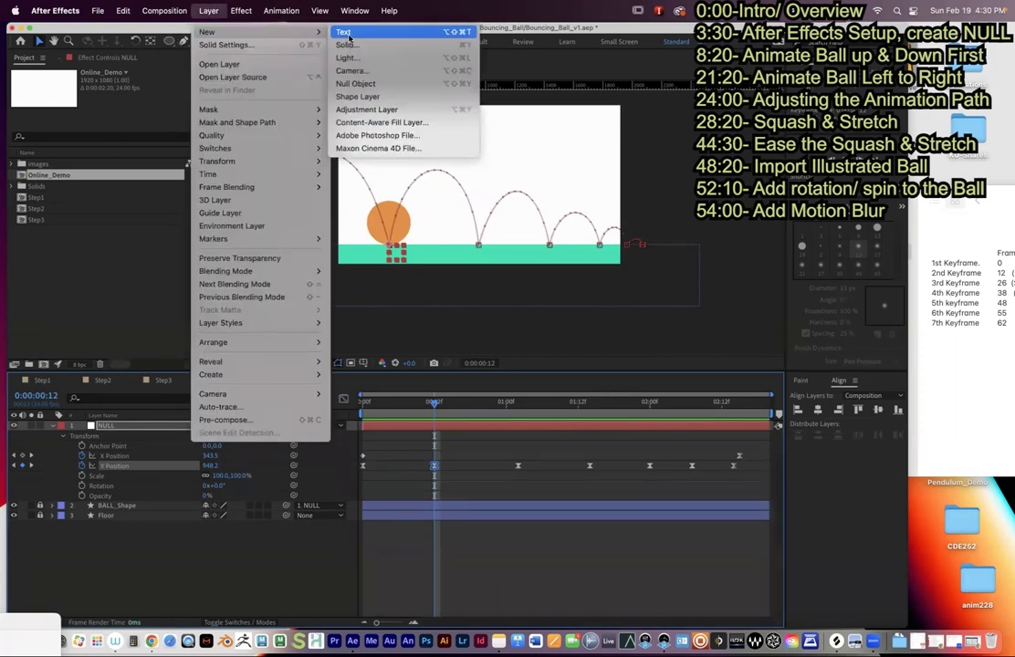
pyautogui.click(306, 82)
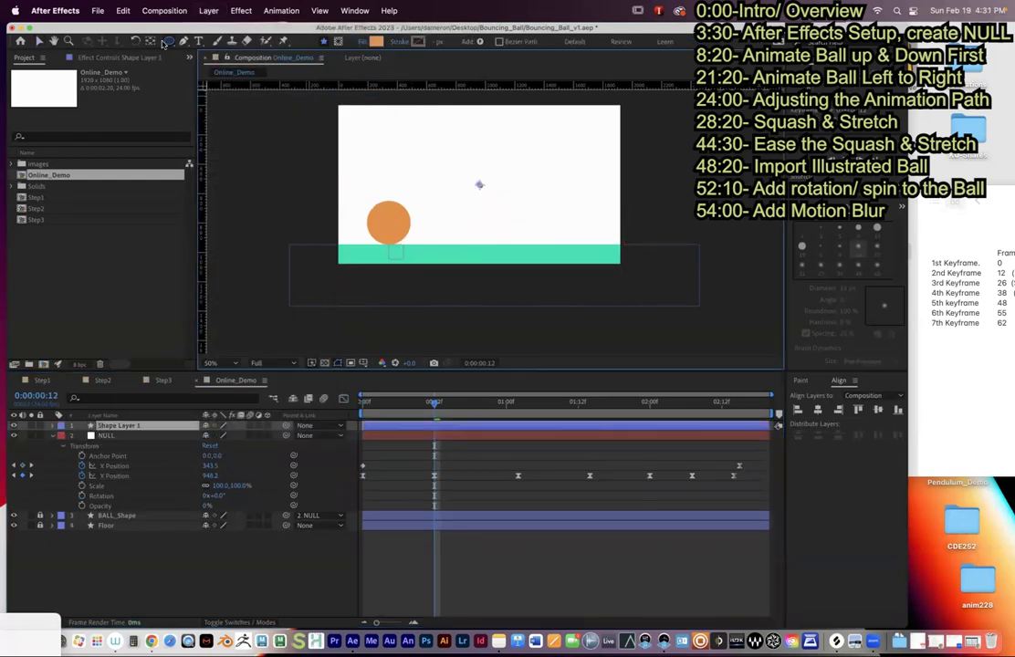
pyautogui.click(169, 42)
pyautogui.click(215, 93)
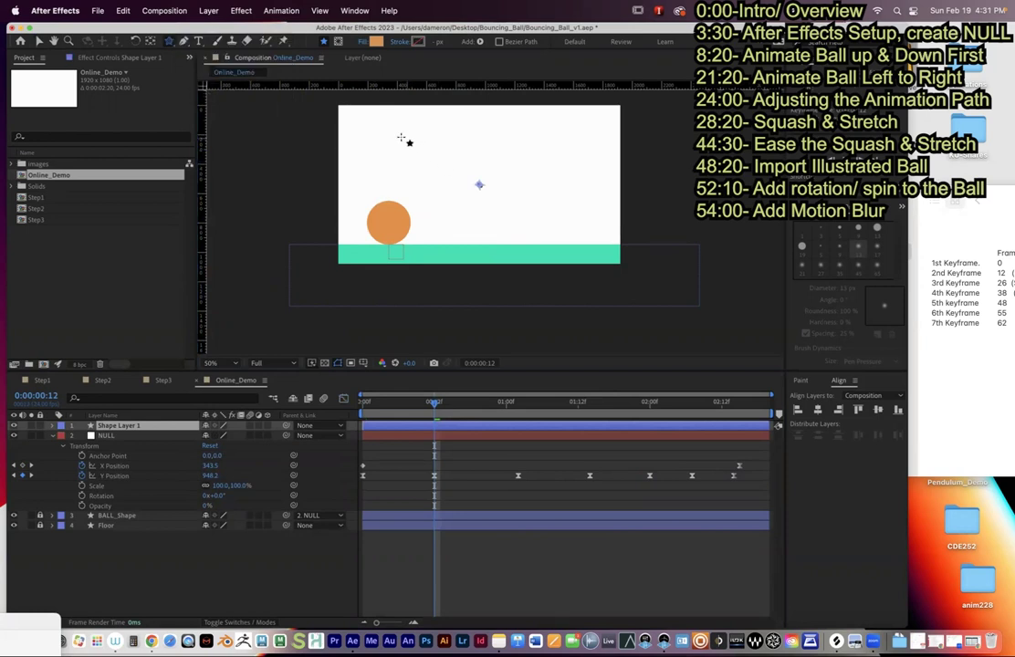
pyautogui.moveTo(402, 136); pyautogui.dragTo(413, 156)
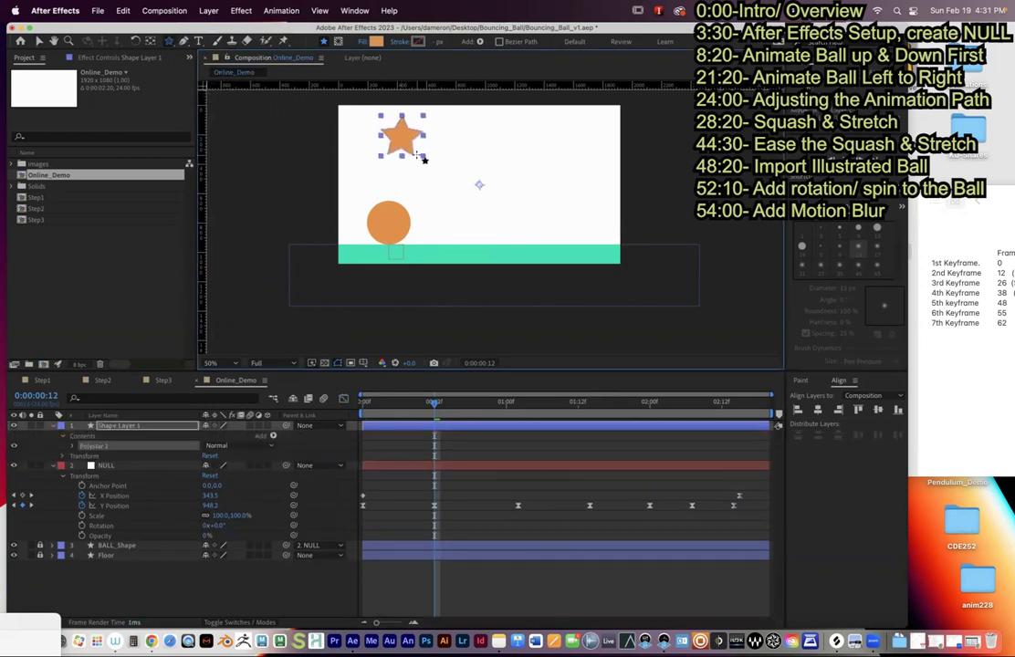
pyautogui.press('v')
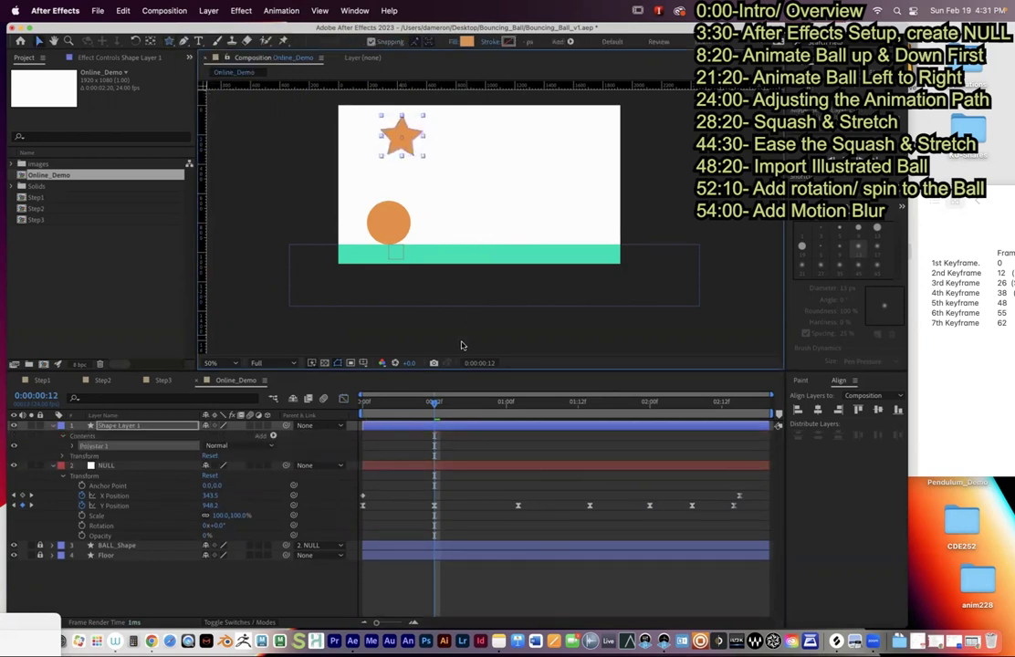
# - Duplicate the star's shape layer, hide the copy, and reveal the Position property of the original star layer
pyautogui.click(57, 427)
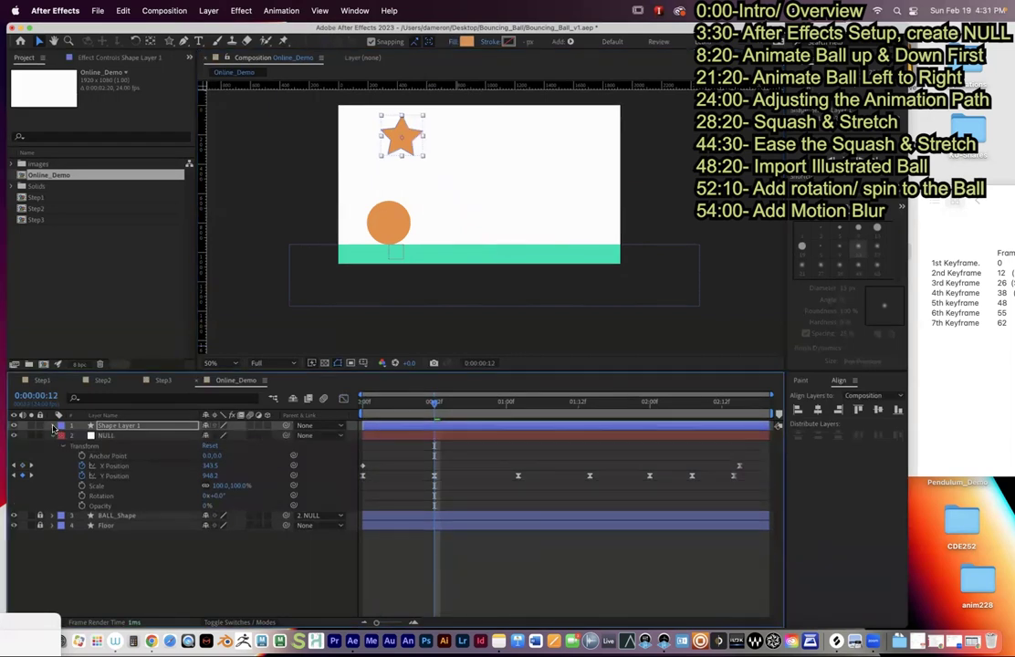
pyautogui.click(53, 427)
pyautogui.click(116, 426)
pyautogui.press('super+d')
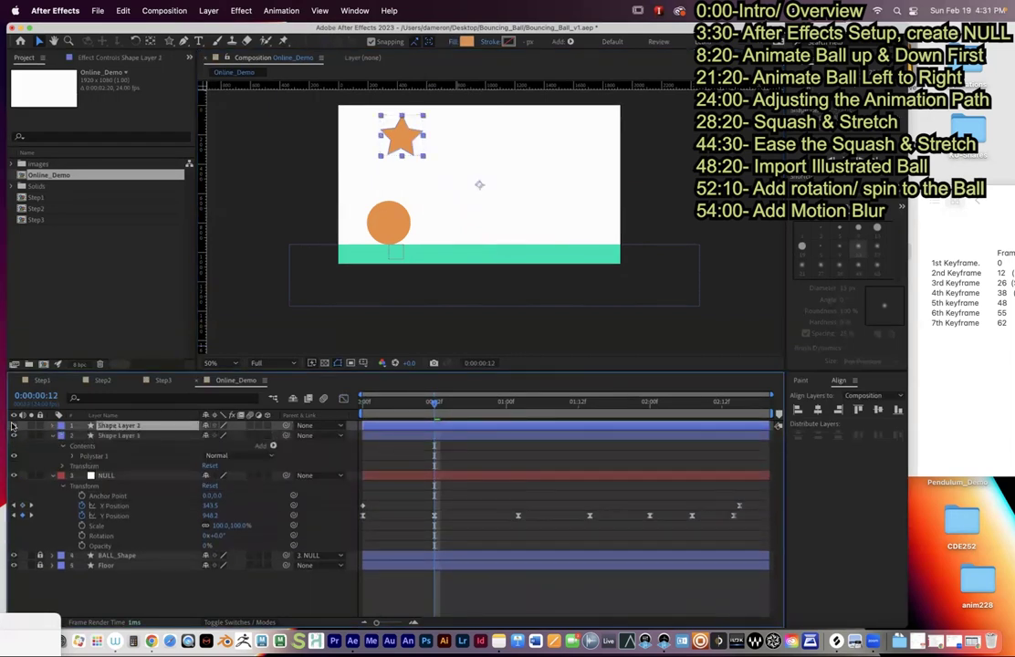
pyautogui.click(117, 436)
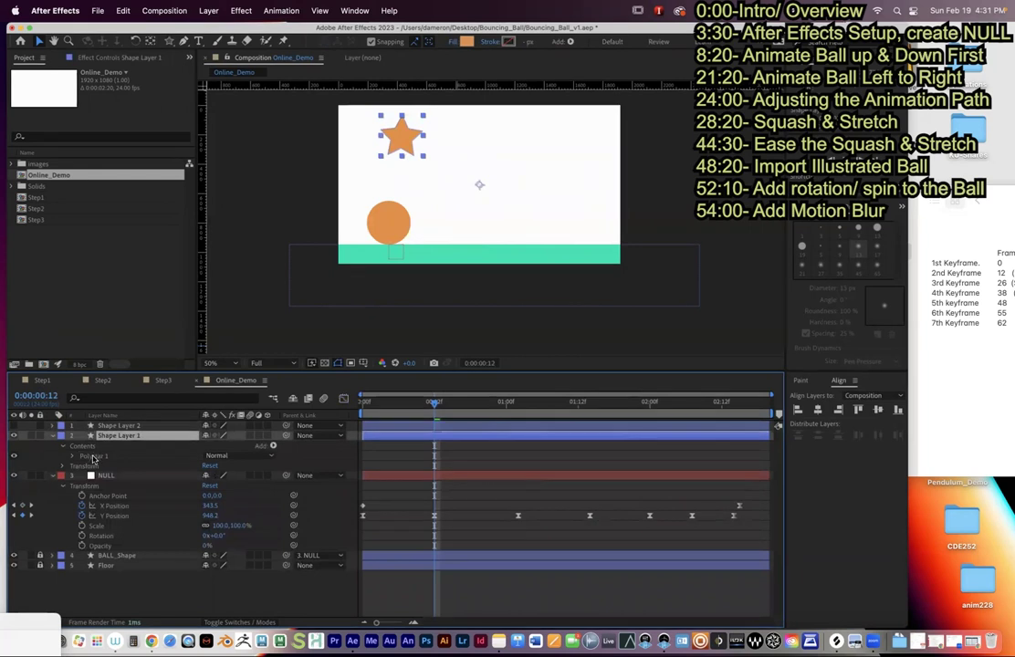
pyautogui.press('p')
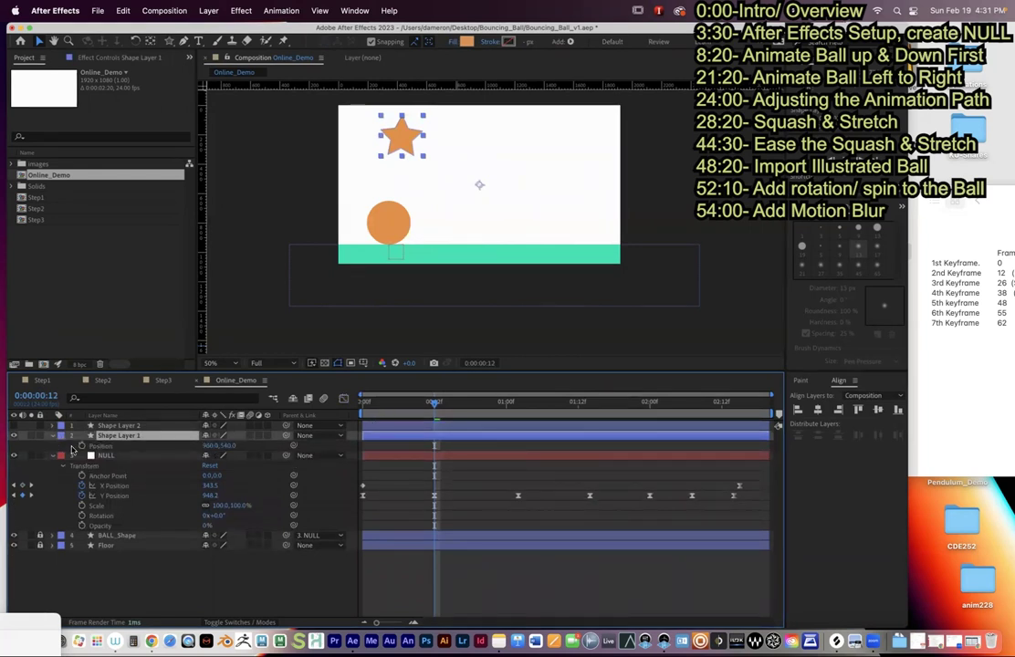
# - Keyframe the star's Position at frame 12 and move the star to a second position at 0:00:01:10
pyautogui.moveTo(436, 402); pyautogui.dragTo(600, 407)
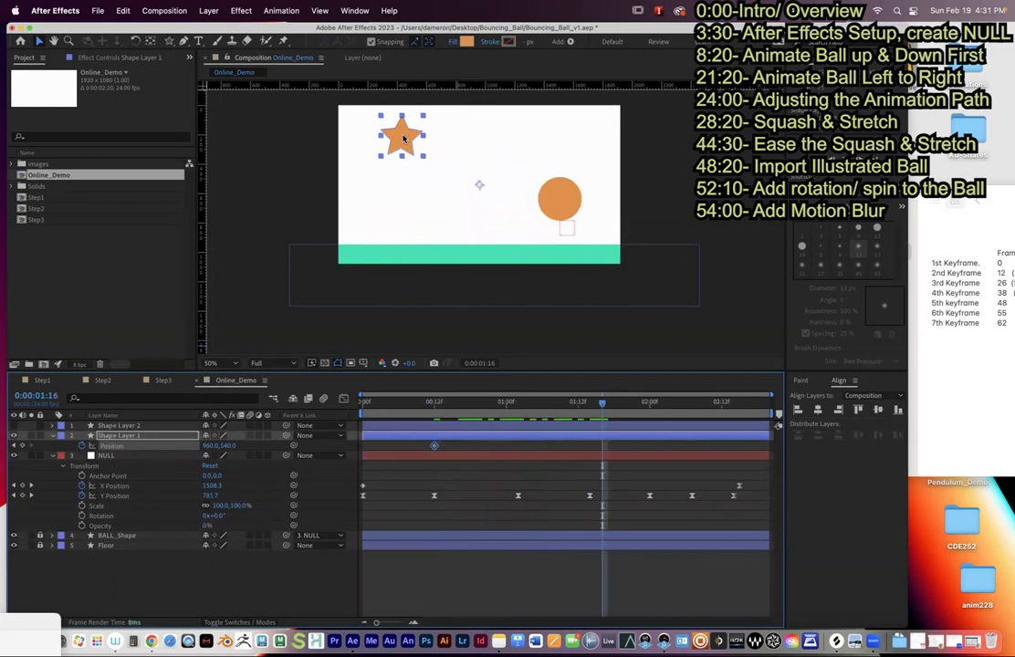
pyautogui.click(435, 407)
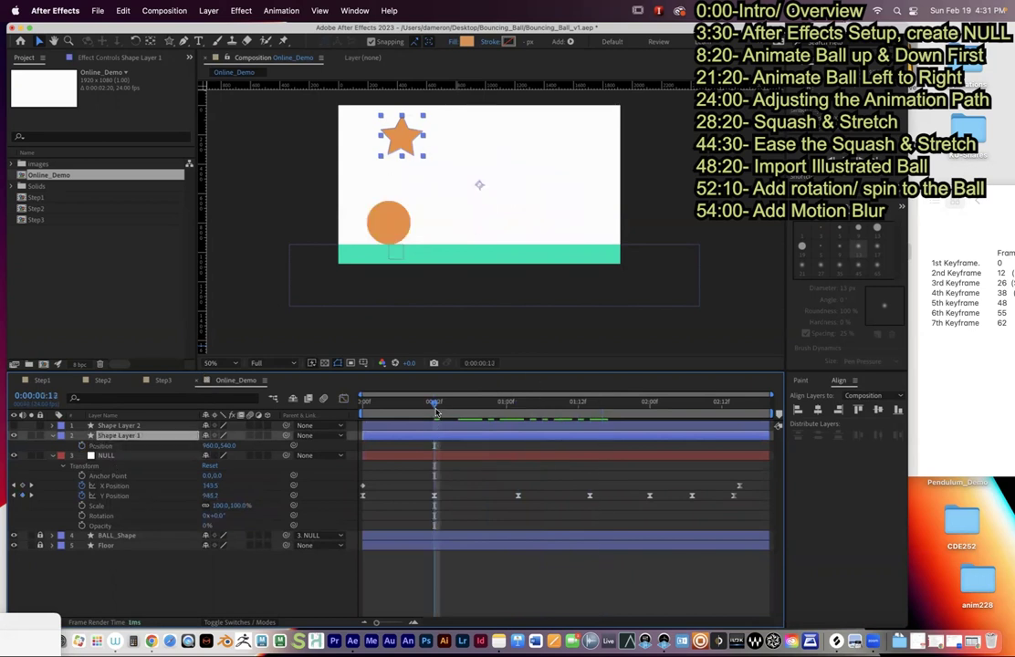
pyautogui.click(82, 445)
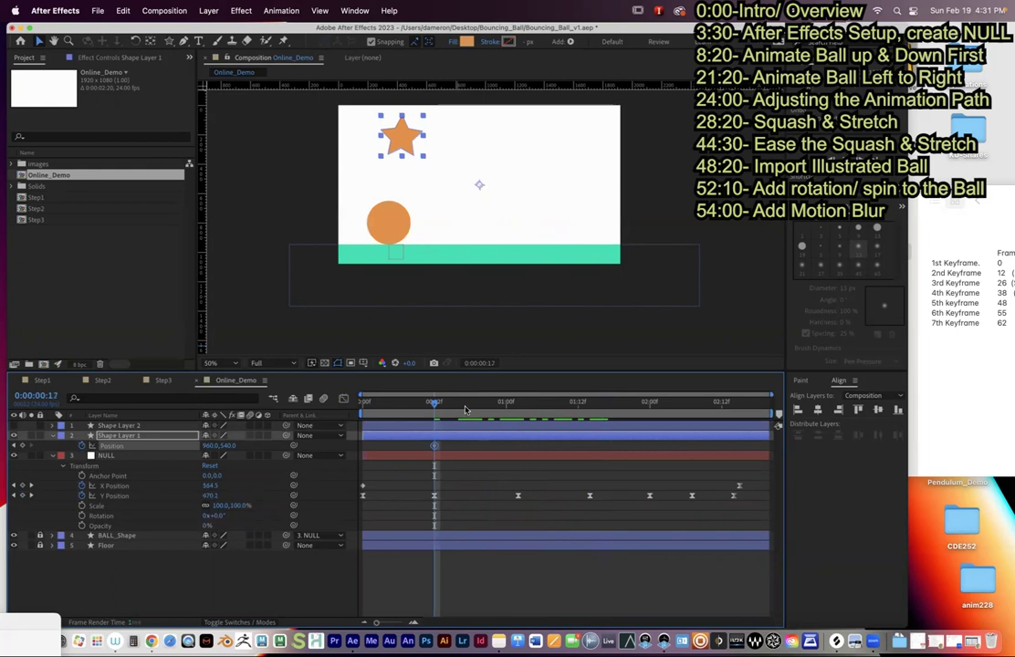
pyautogui.click(567, 406)
pyautogui.moveTo(400, 114); pyautogui.dragTo(458, 138)
# - Bend the star's motion path into an S-curve by reshaping the path handles of both Position keyframes
pyautogui.moveTo(559, 419); pyautogui.dragTo(493, 413)
pyautogui.moveTo(485, 212); pyautogui.dragTo(496, 240)
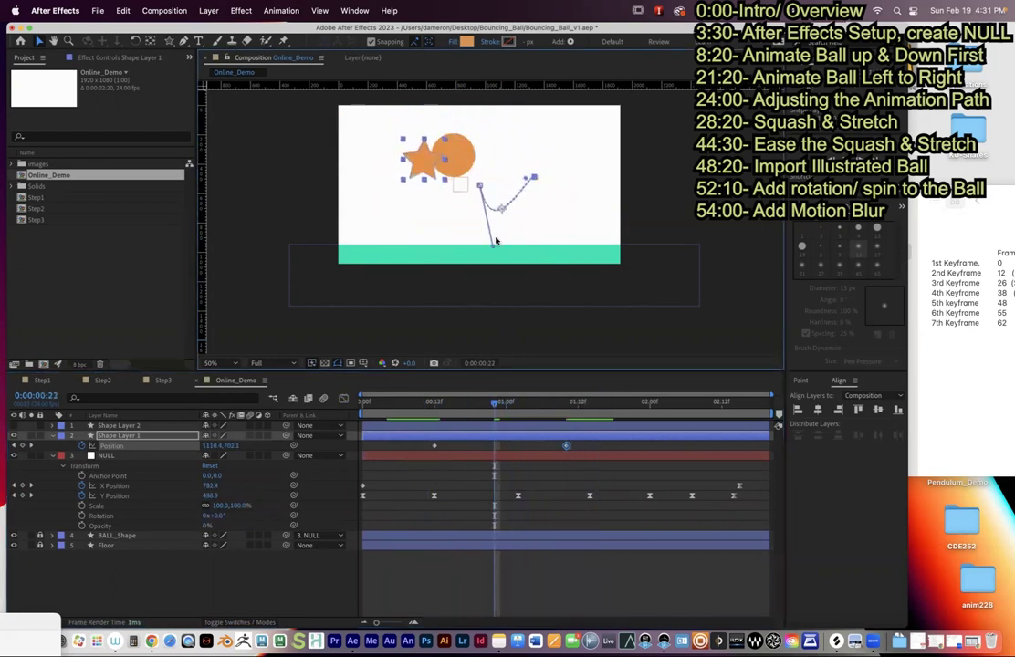
pyautogui.moveTo(525, 179); pyautogui.dragTo(501, 153)
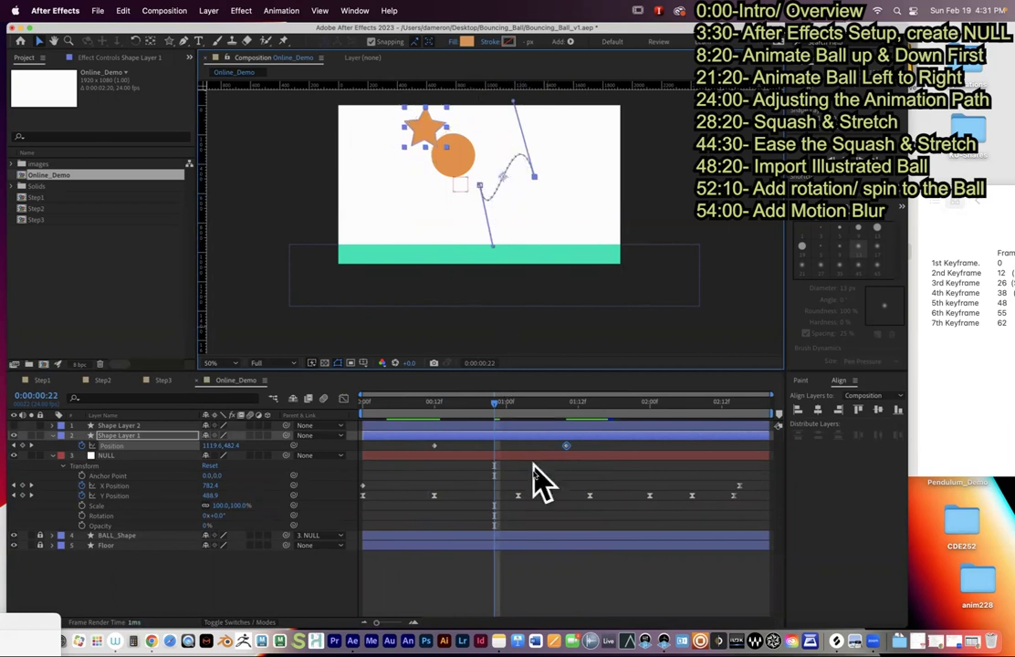
# - Play and scrub the star's movement along its curved motion path
pyautogui.moveTo(493, 401); pyautogui.dragTo(422, 402)
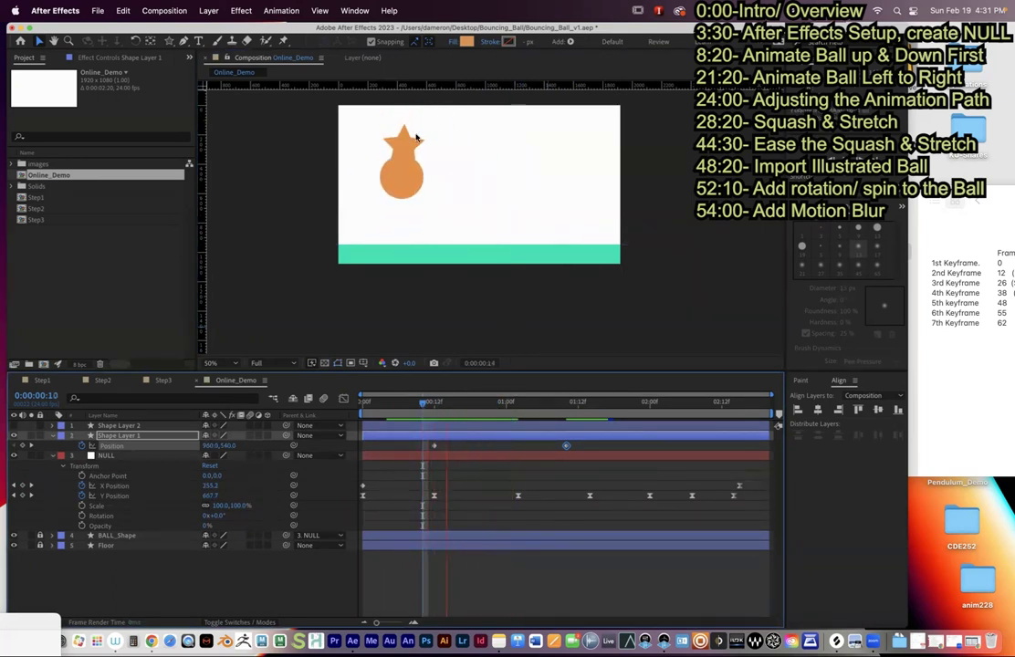
pyautogui.press('space')
pyautogui.moveTo(484, 402); pyautogui.dragTo(500, 402)
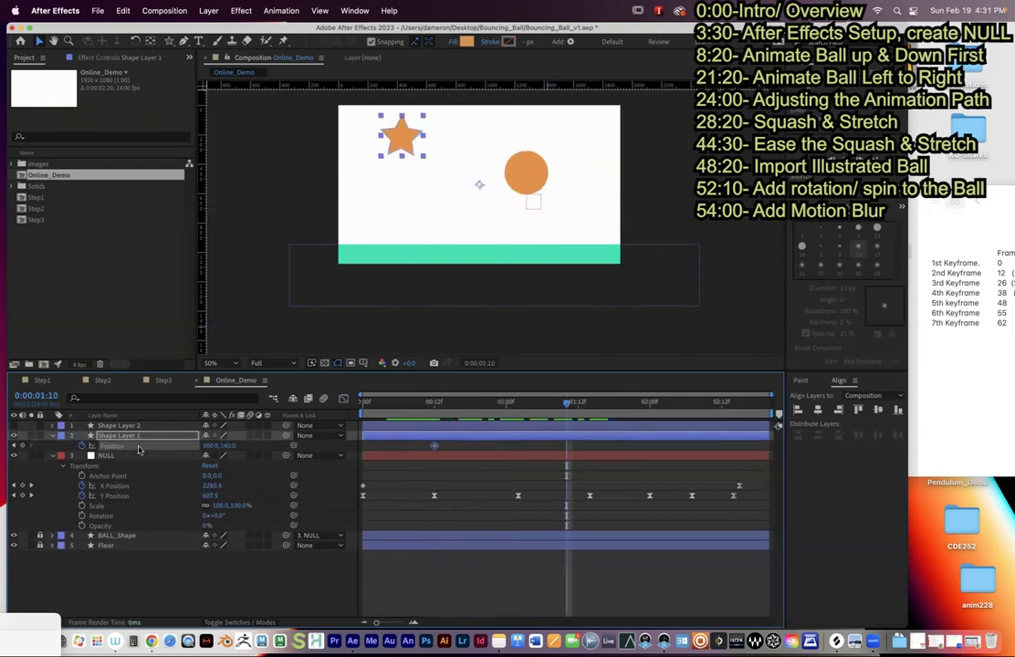
# - Undo the star's Position animation and delete the hidden duplicate star layer
pyautogui.press('super+z')
pyautogui.click(106, 426)
pyautogui.press('BackSpace')
# - Separate the dimensions of the star's Position at frame 12
pyautogui.click(108, 434)
pyautogui.rightClick(104, 439)
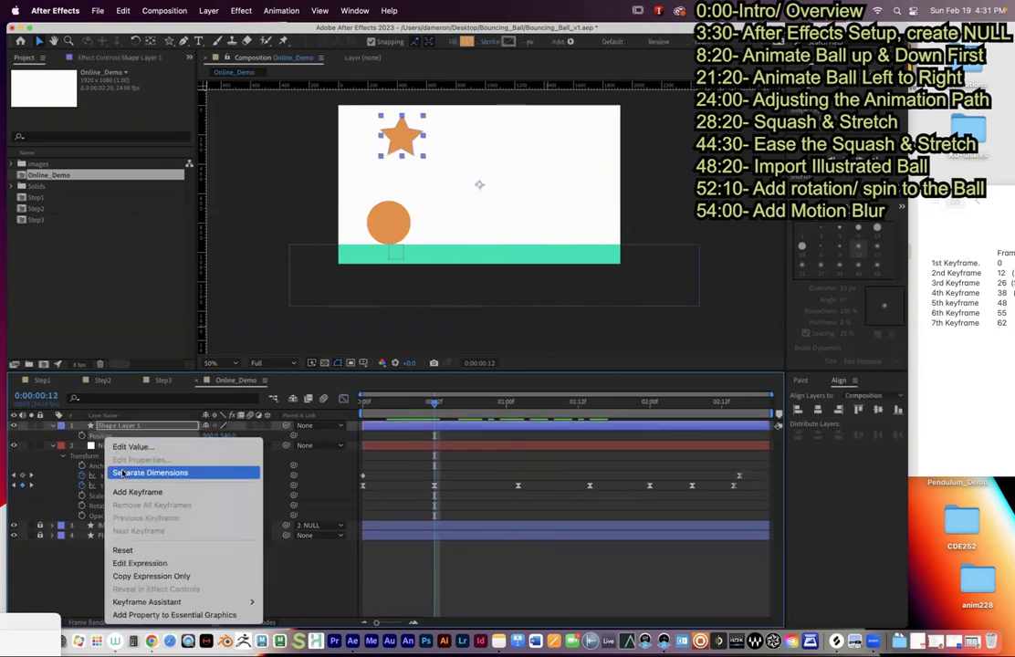
pyautogui.click(125, 474)
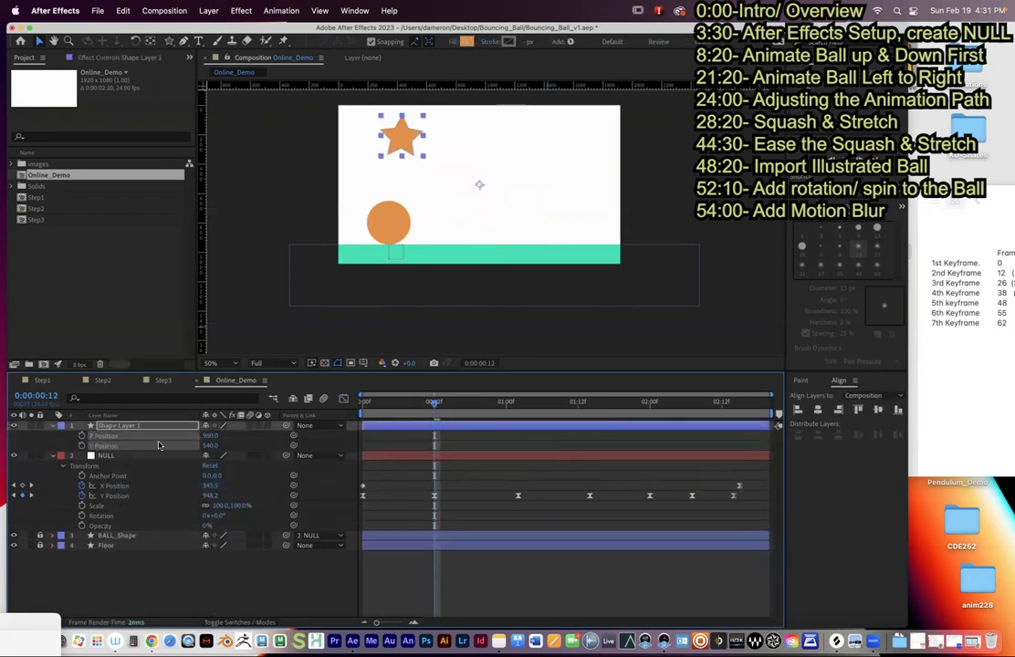
# - Keyframe the star's X and Y Position at frame 12, move the star sideways just after one second, and play the motion
pyautogui.click(82, 435)
pyautogui.click(81, 446)
pyautogui.moveTo(453, 404); pyautogui.dragTo(549, 404)
pyautogui.moveTo(404, 144); pyautogui.dragTo(526, 143)
pyautogui.press('space')
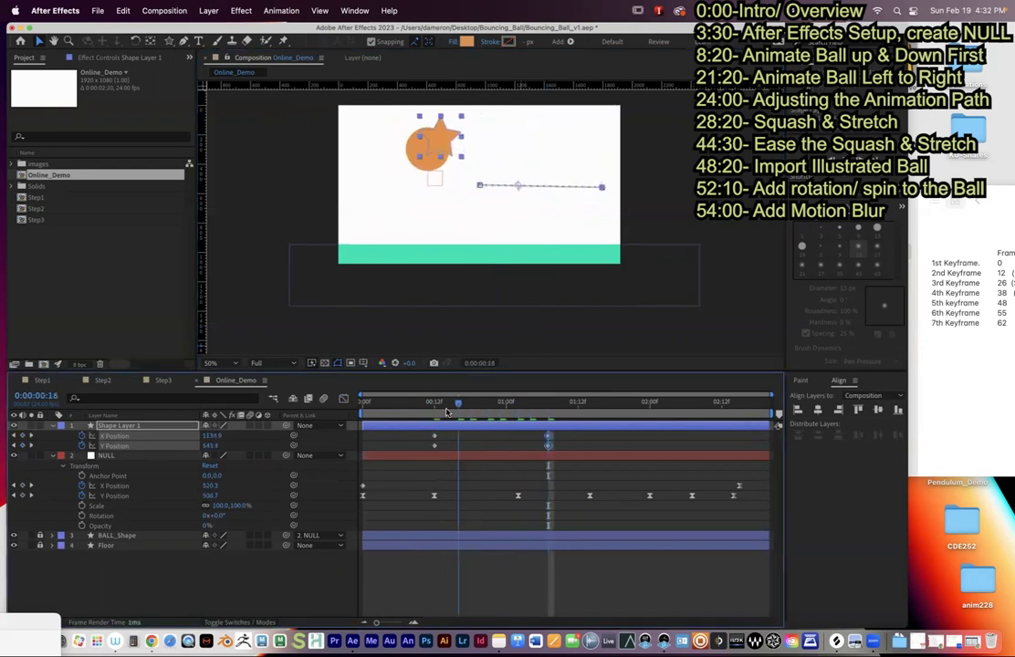
# - Move the first keyframe of the star's straight motion path toward the frame's left side and scrub through the movement
pyautogui.click(484, 187)
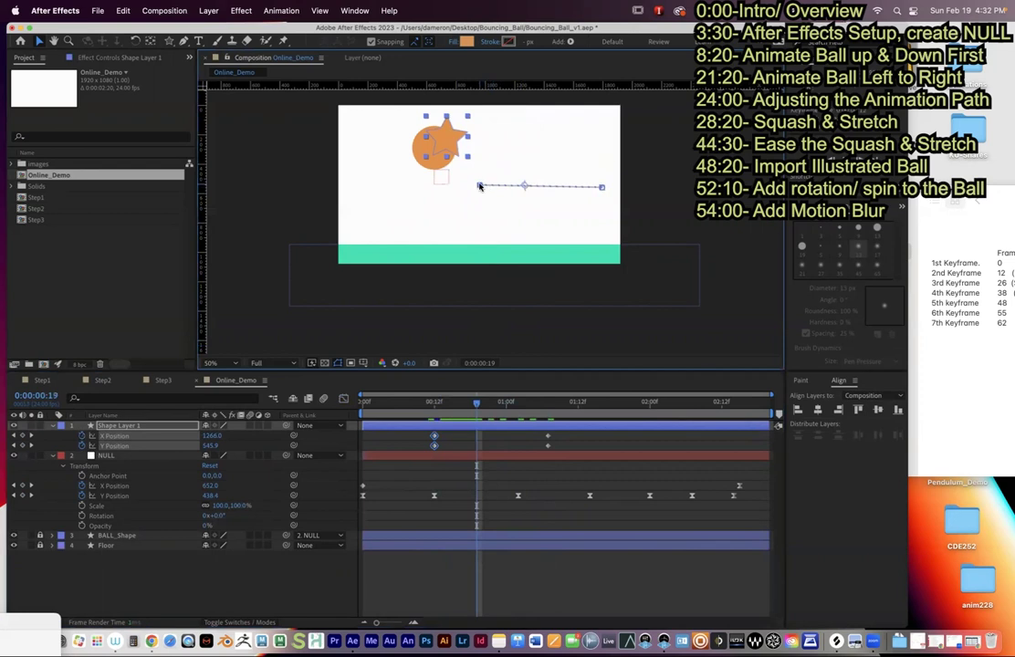
pyautogui.moveTo(480, 186); pyautogui.dragTo(439, 181)
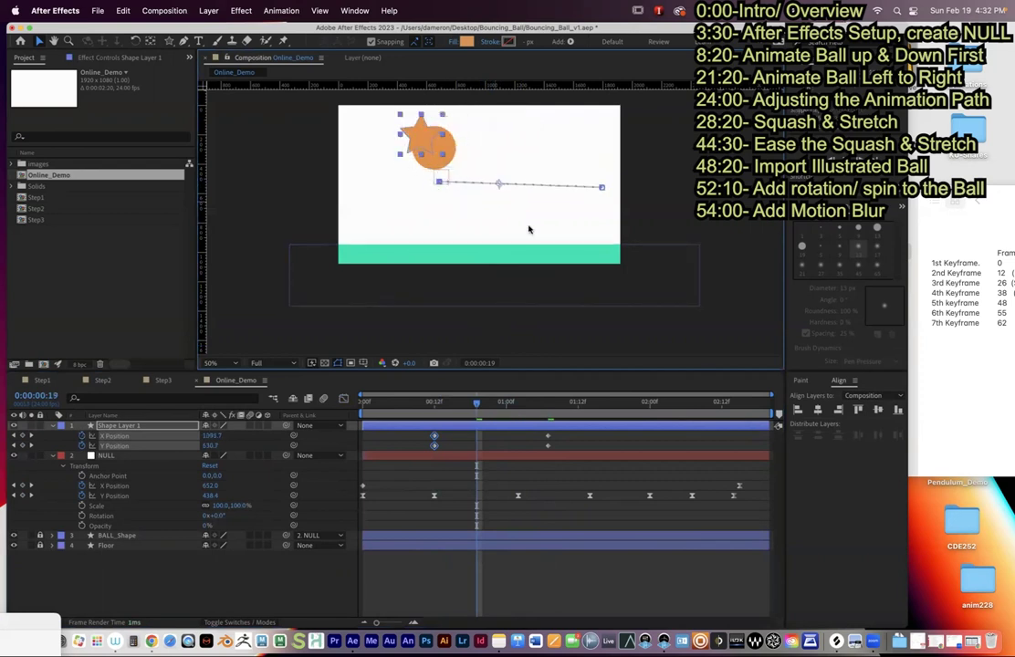
pyautogui.moveTo(478, 416)
pyautogui.mouseDown()
pyautogui.moveTo(546, 415)
pyautogui.moveTo(470, 415)
pyautogui.mouseUp()
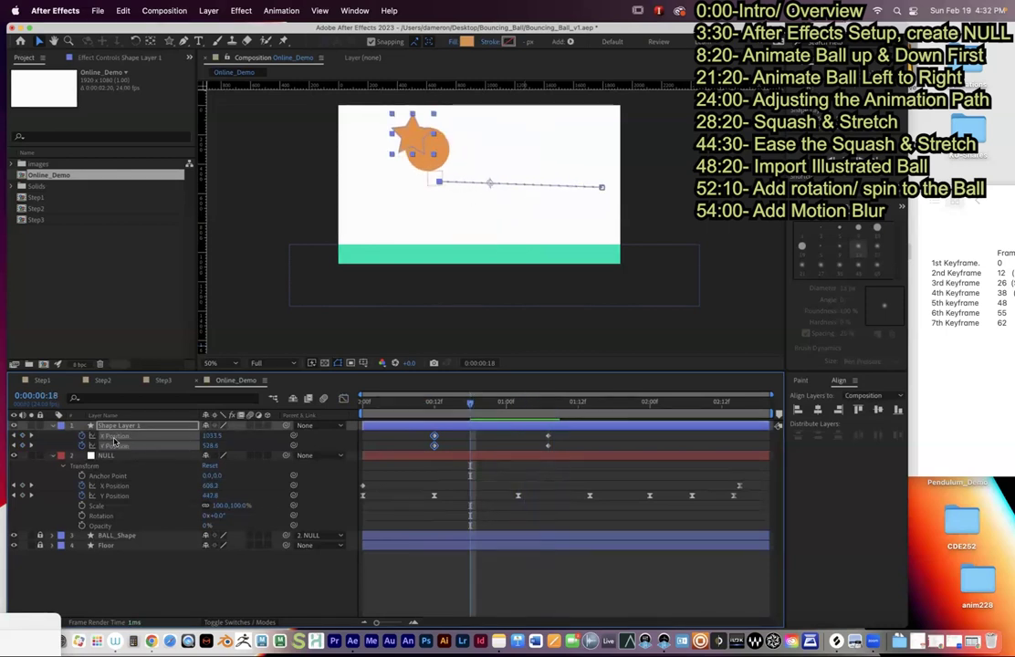
pyautogui.click(499, 410)
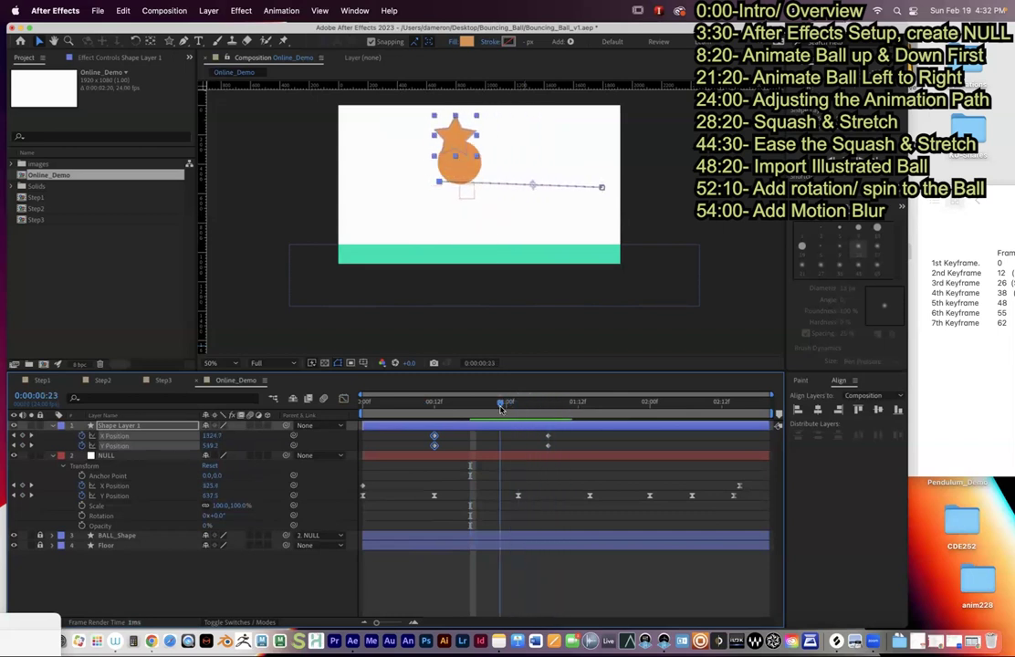
# - Delete the star layer from Online_Demo
pyautogui.press('Delete')
pyautogui.click(441, 437)
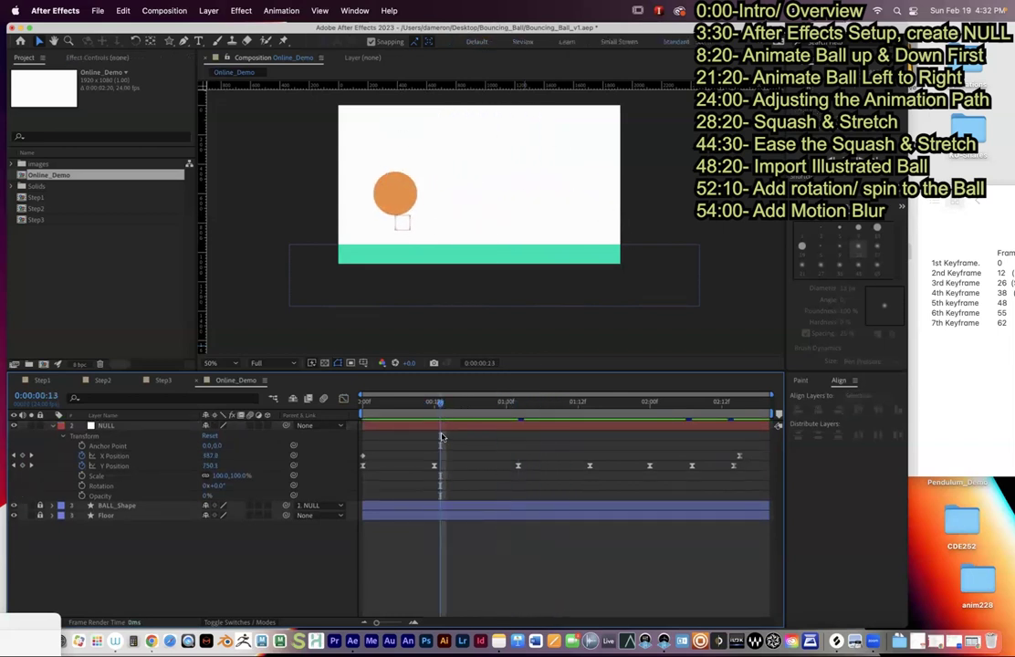
# - Raise the NULL's starting position at frame 0 to Y 196.2 and preview the bounce
pyautogui.click(435, 466)
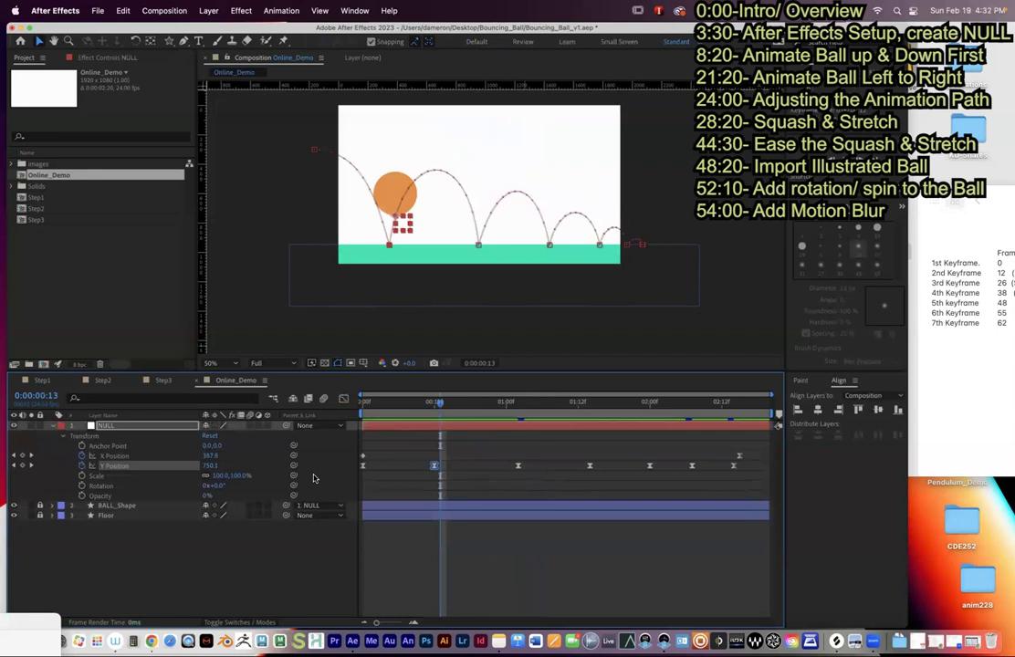
pyautogui.click(467, 497)
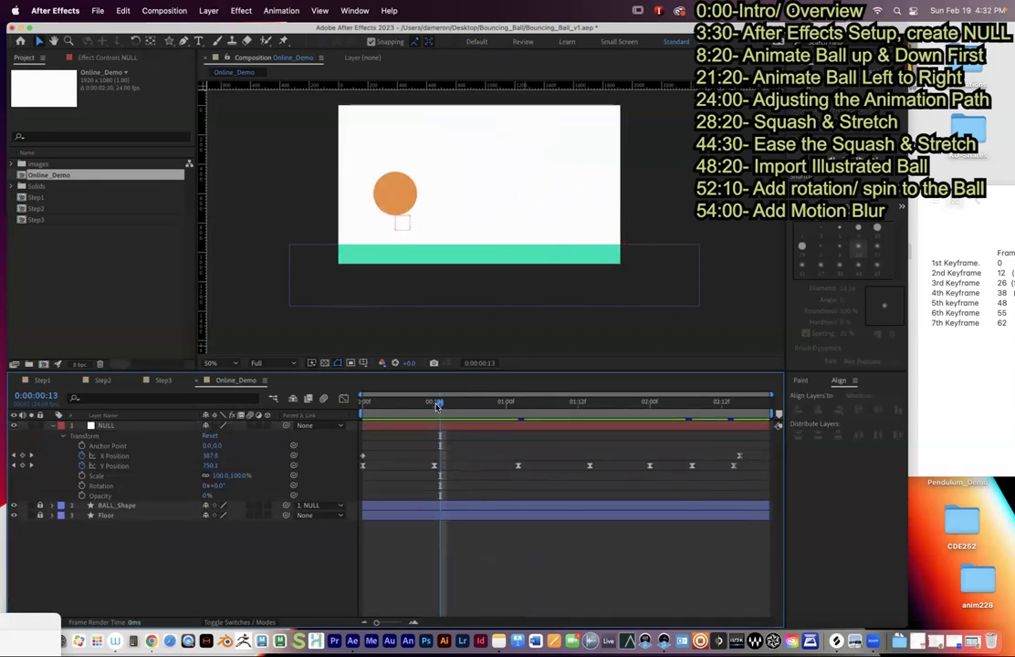
pyautogui.moveTo(436, 407); pyautogui.dragTo(435, 407)
pyautogui.click(434, 466)
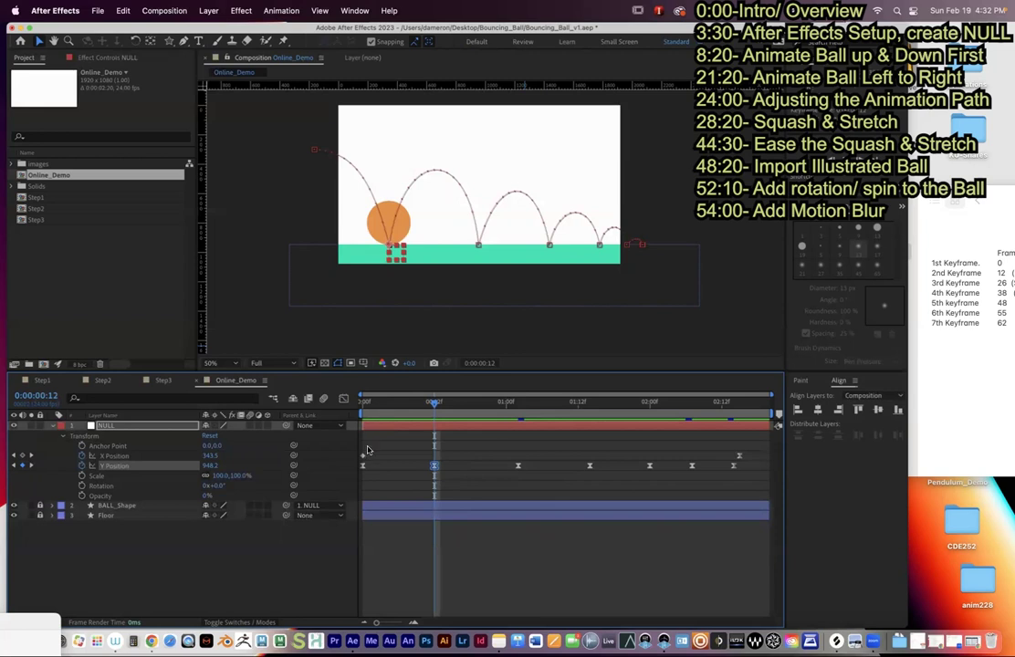
pyautogui.press('Home')
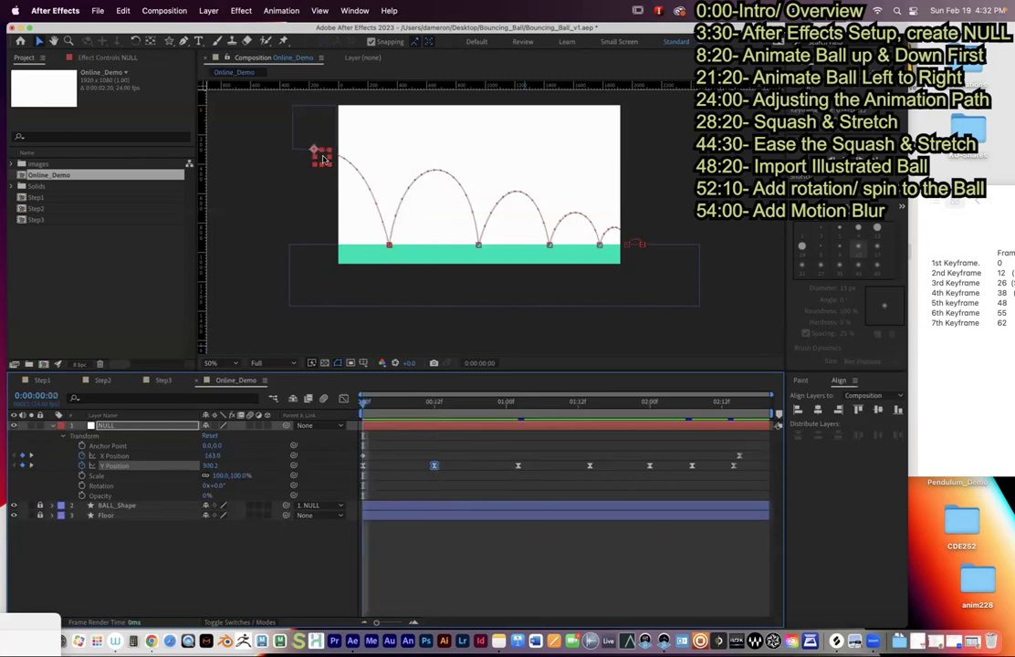
pyautogui.moveTo(323, 159)
pyautogui.mouseDown()
pyautogui.moveTo(322, 119)
pyautogui.moveTo(321, 159)
pyautogui.moveTo(321, 136)
pyautogui.mouseUp()
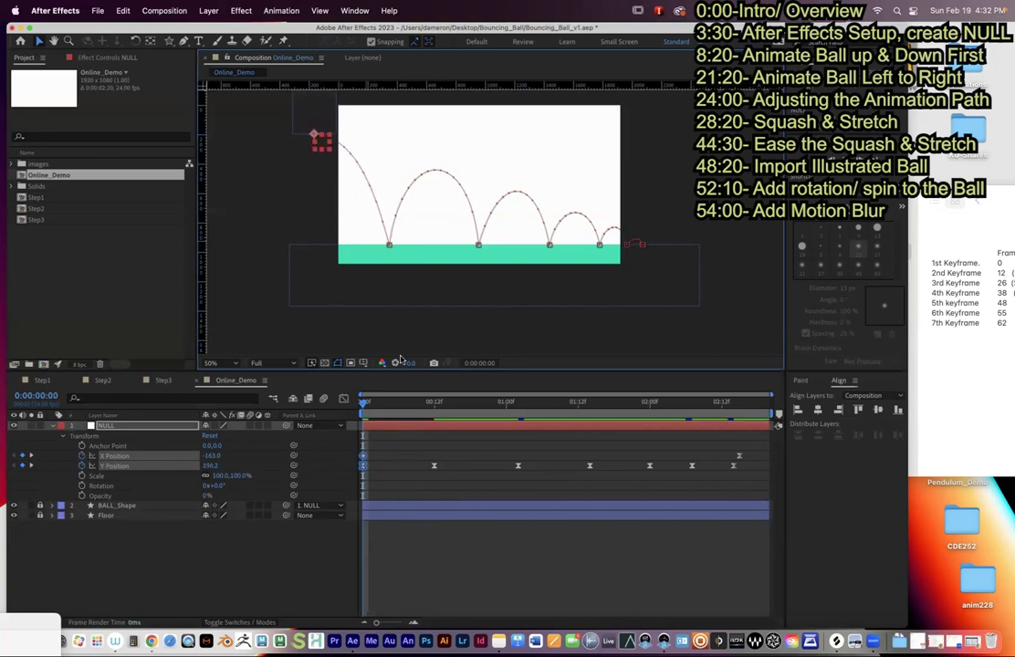
pyautogui.press('space')
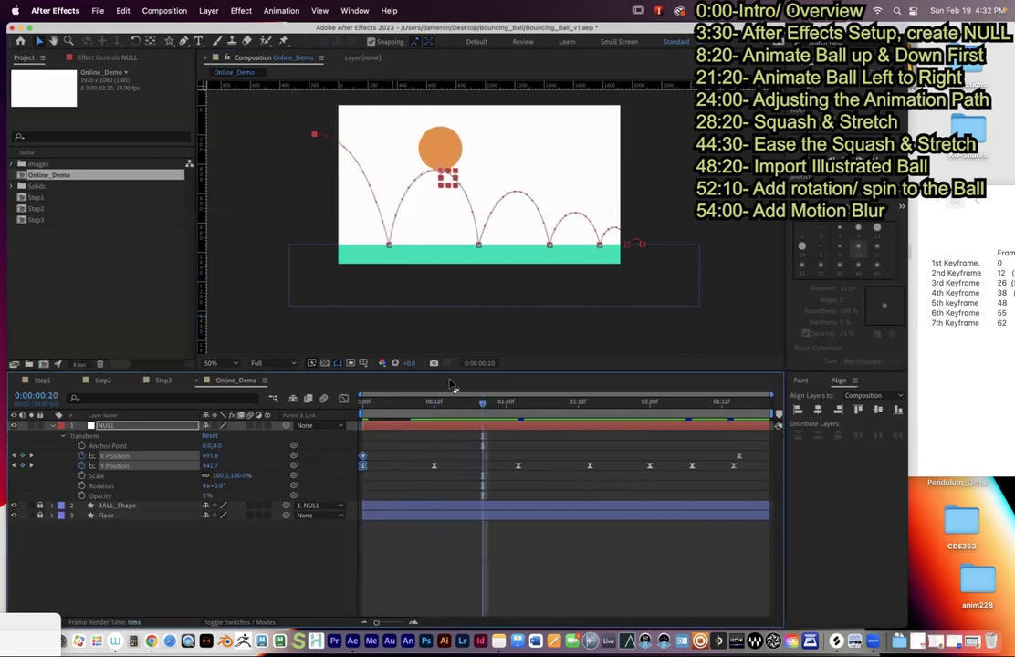
pyautogui.click(472, 407)
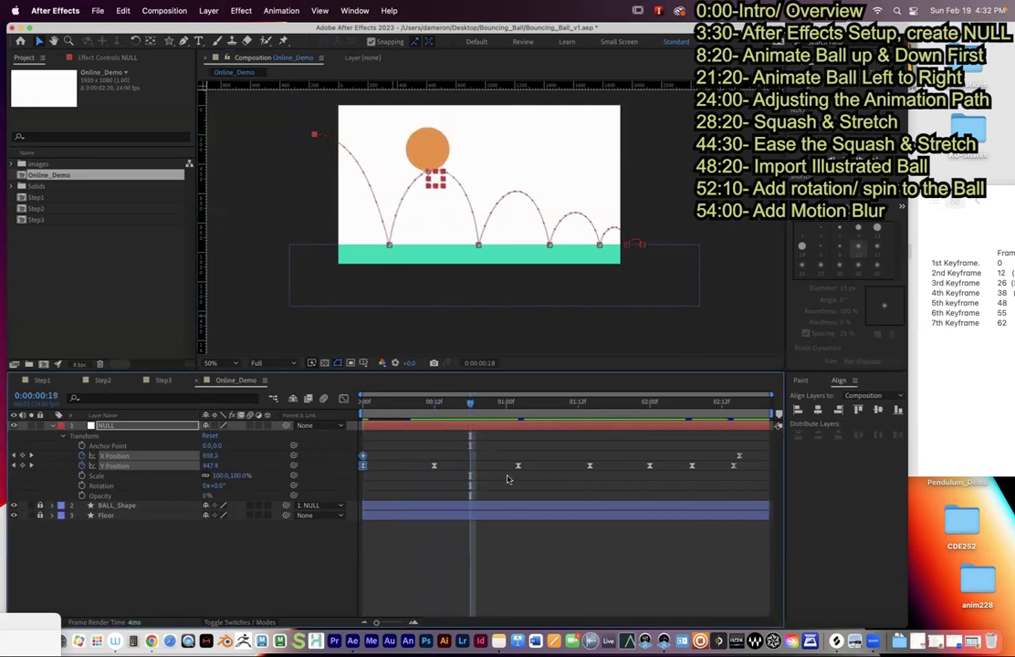
# - Try to lower the peak of the first bounce by moving the NULL to about Y 718.4 at frame 19
pyautogui.moveTo(422, 458); pyautogui.dragTo(535, 484)
pyautogui.click(533, 491)
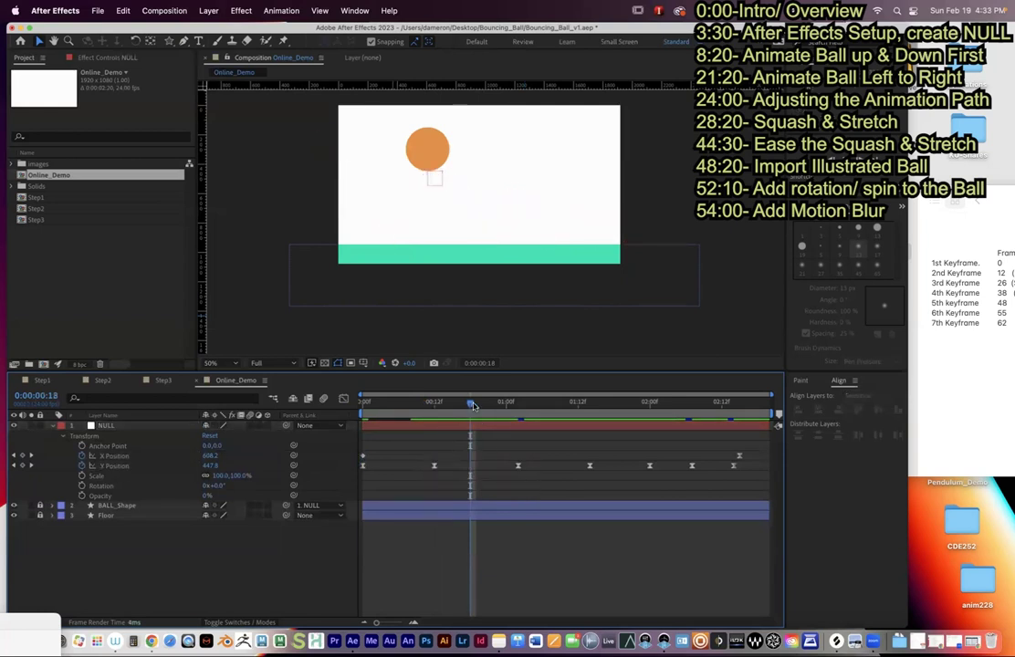
pyautogui.press('pagedown')
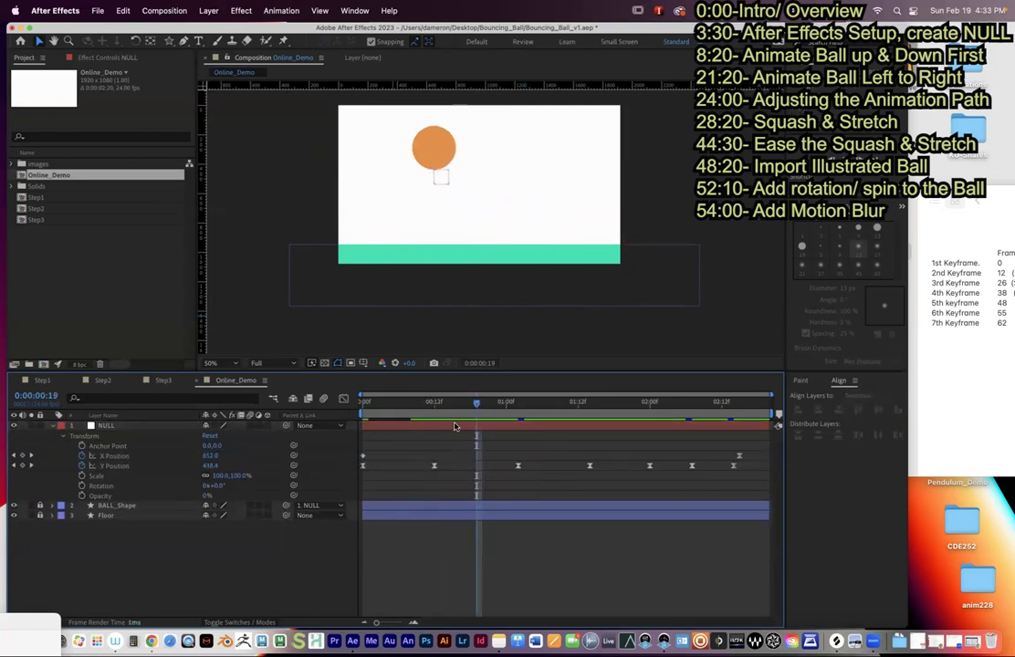
pyautogui.click(455, 426)
pyautogui.moveTo(442, 181); pyautogui.dragTo(441, 217)
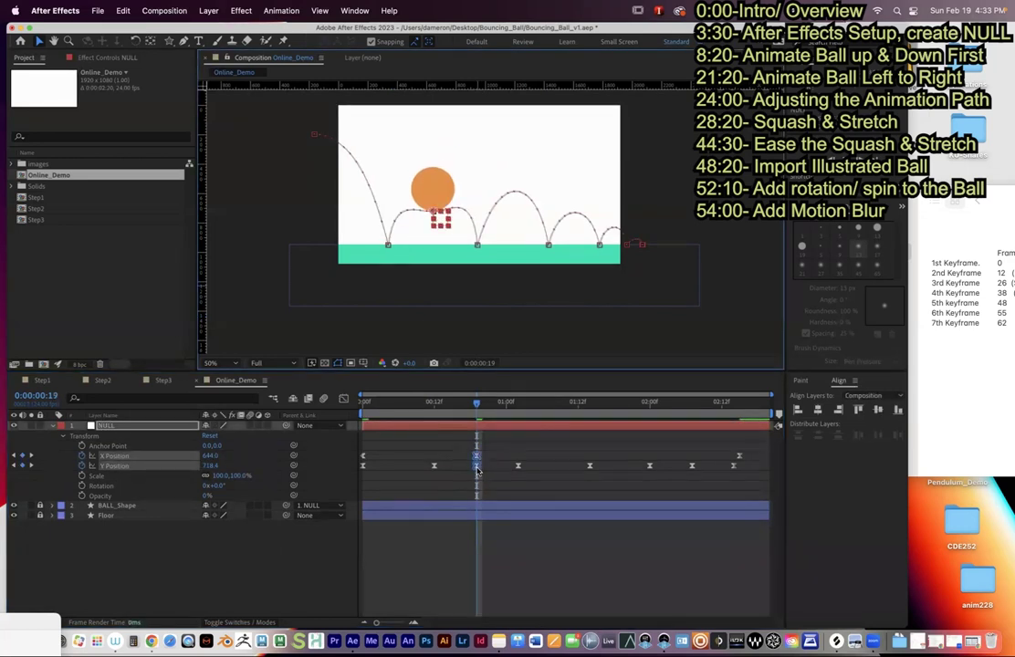
pyautogui.moveTo(476, 401); pyautogui.dragTo(429, 402)
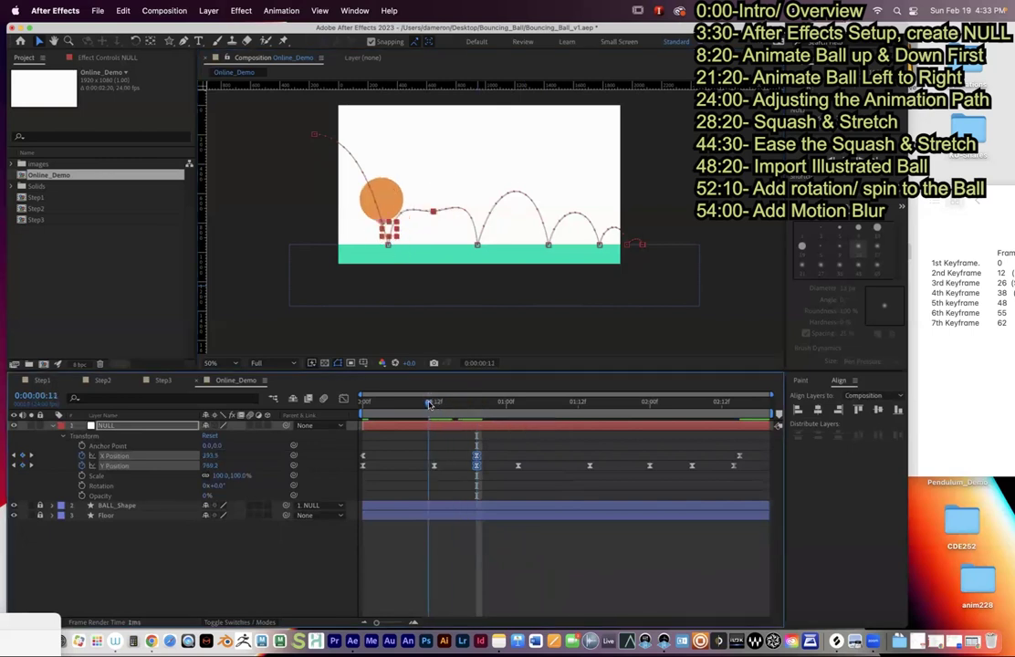
pyautogui.click(433, 201)
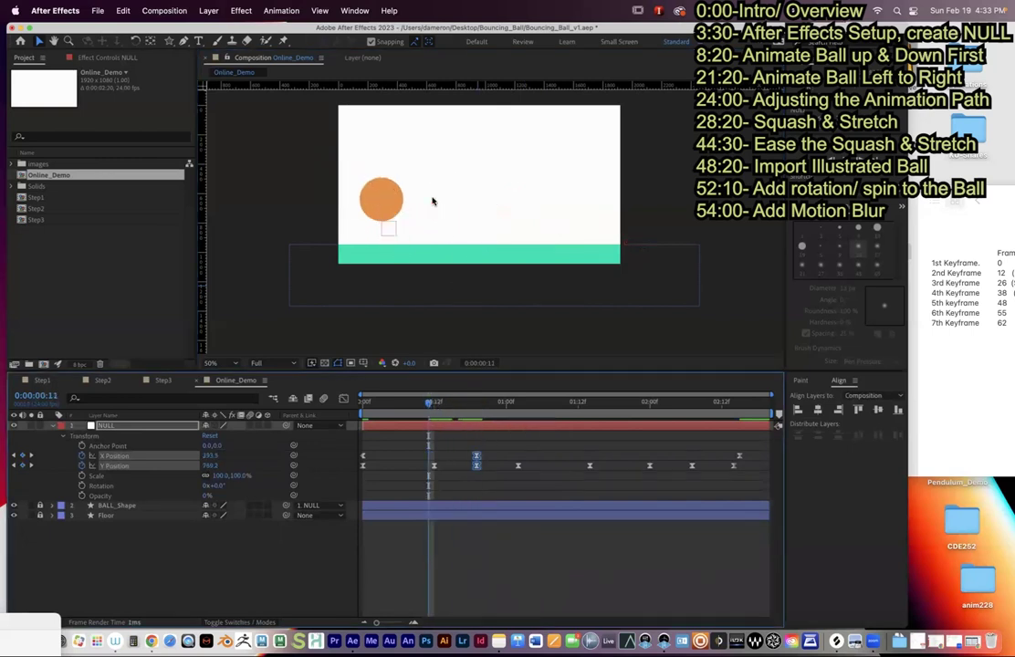
pyautogui.click(476, 454)
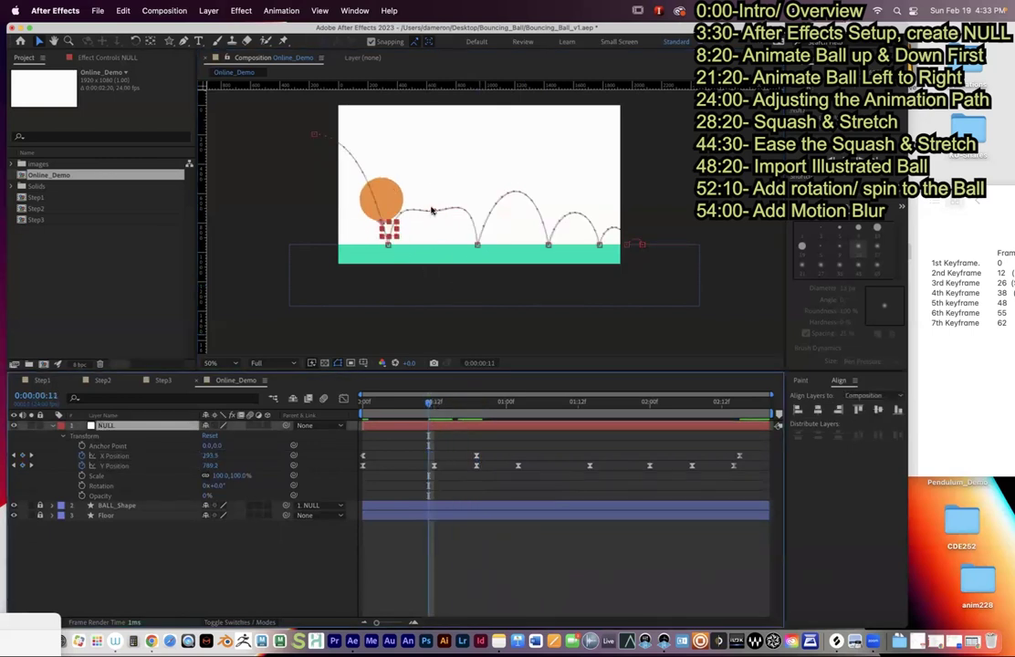
# - Undo the NULL's move at frame 19 and replay the bounce path
pyautogui.press('super+z')
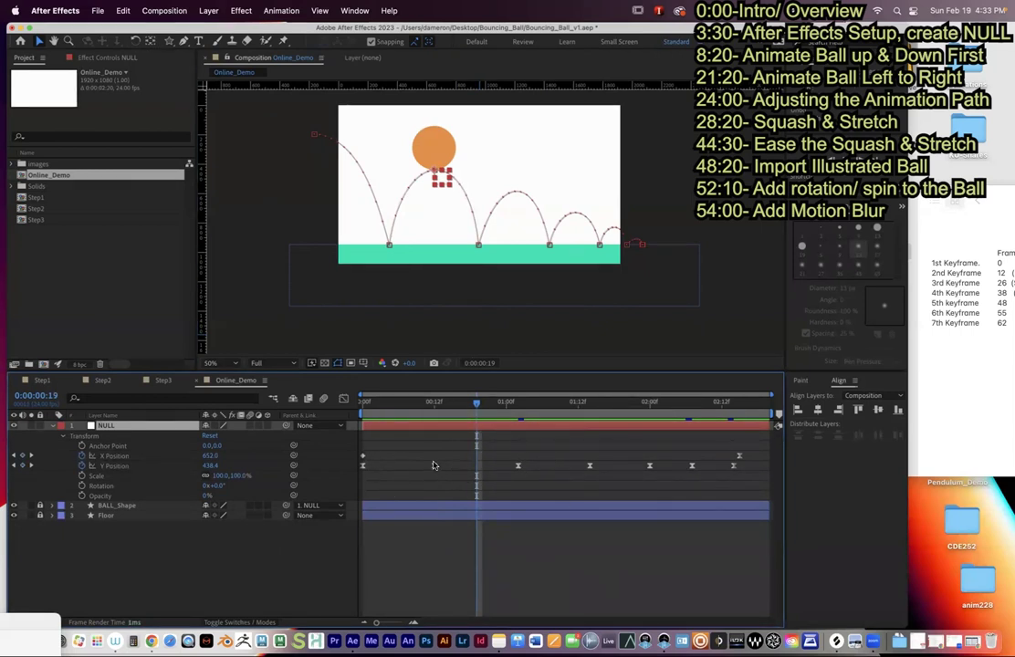
pyautogui.press('space')
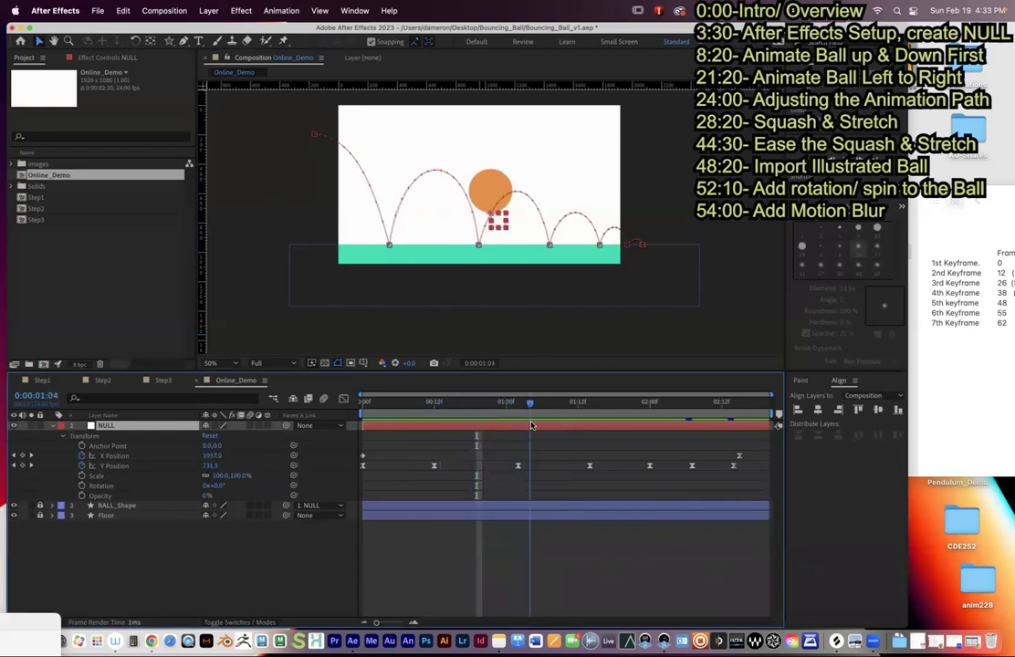
pyautogui.moveTo(678, 426); pyautogui.dragTo(471, 419)
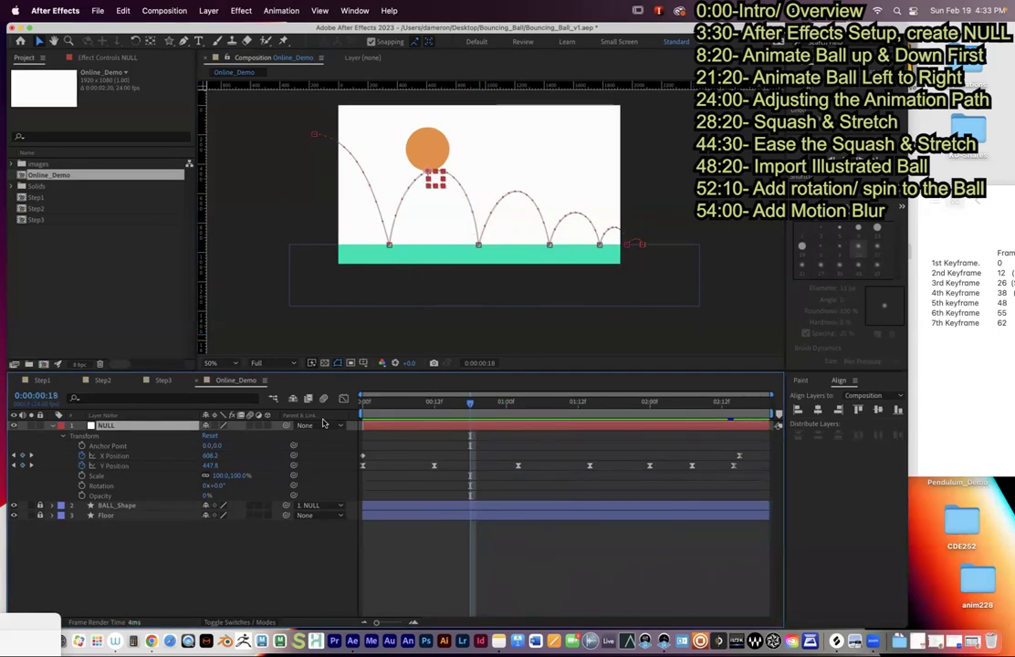
# - Display the NULL's Y Position curve in the Graph Editor
pyautogui.click(344, 399)
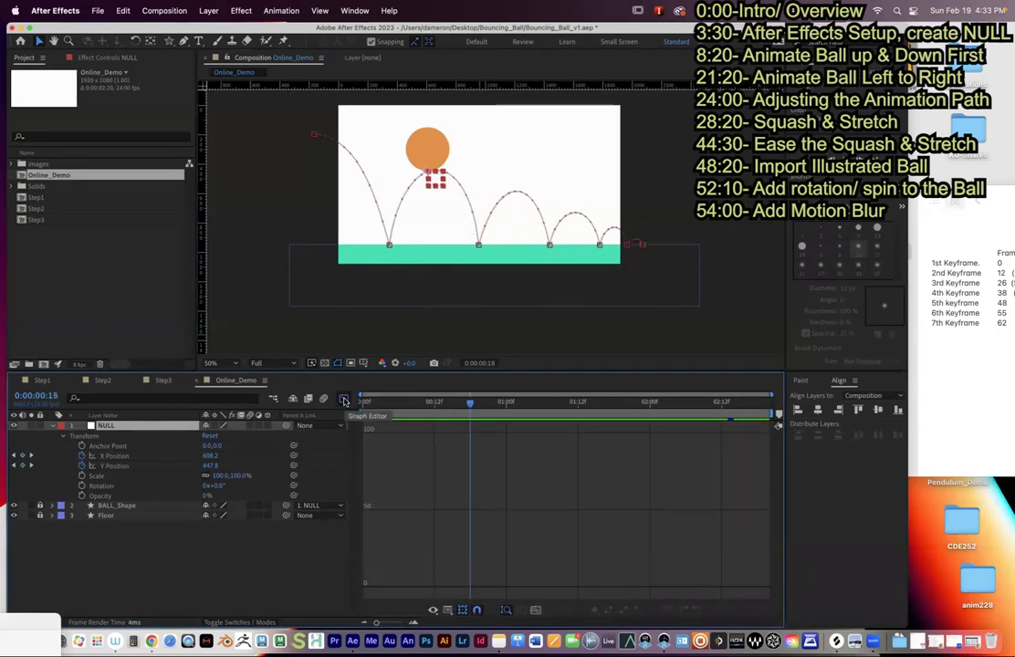
pyautogui.click(344, 399)
pyautogui.click(116, 466)
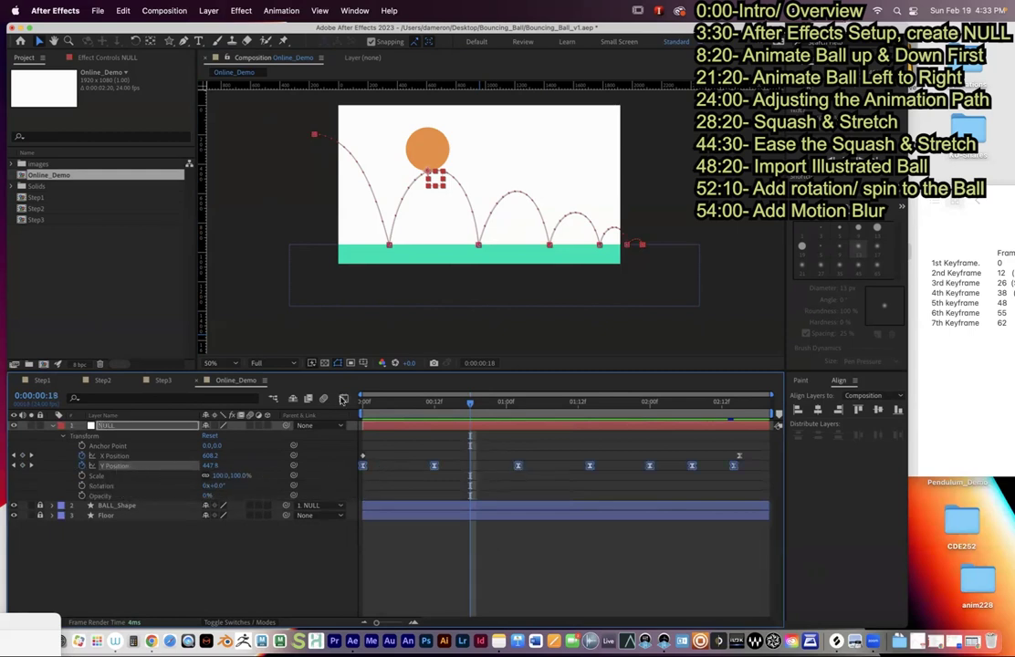
pyautogui.click(343, 399)
# - Try flattening the first bounce by shortening the Y curve handles between frames 12 and 26, and undo both adjustments
pyautogui.moveTo(439, 439); pyautogui.dragTo(438, 474)
pyautogui.moveTo(507, 574); pyautogui.dragTo(487, 491)
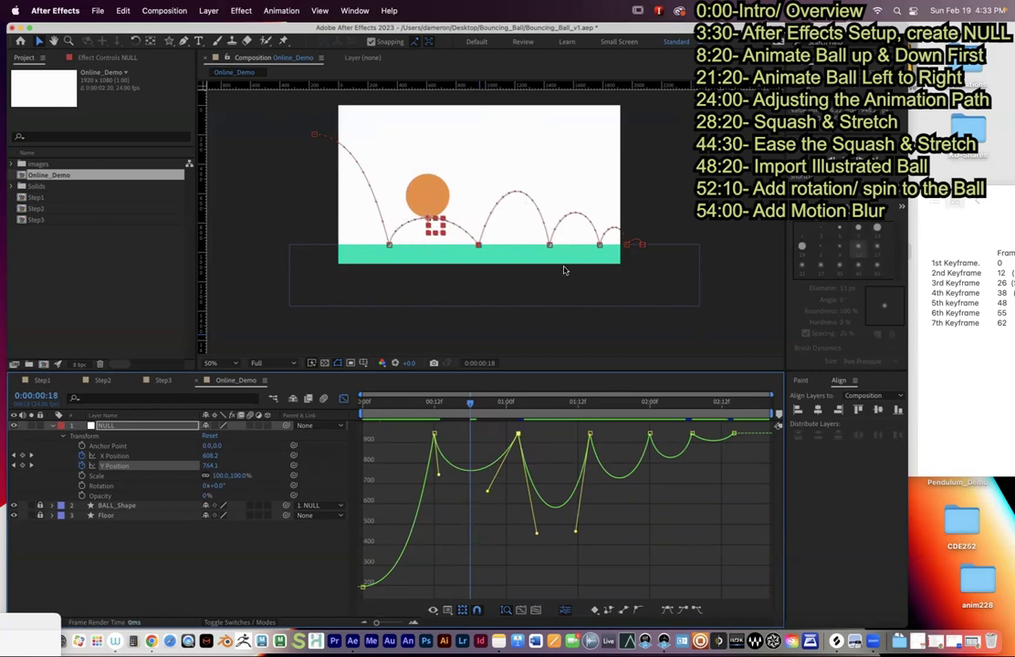
pyautogui.press('super+z')
pyautogui.press('super+z')
# - Straighten the ball's initial drop by adjusting the Y Position curve handles between frames 0 and 12
pyautogui.moveTo(470, 403); pyautogui.dragTo(303, 363)
pyautogui.moveTo(413, 408); pyautogui.dragTo(436, 406)
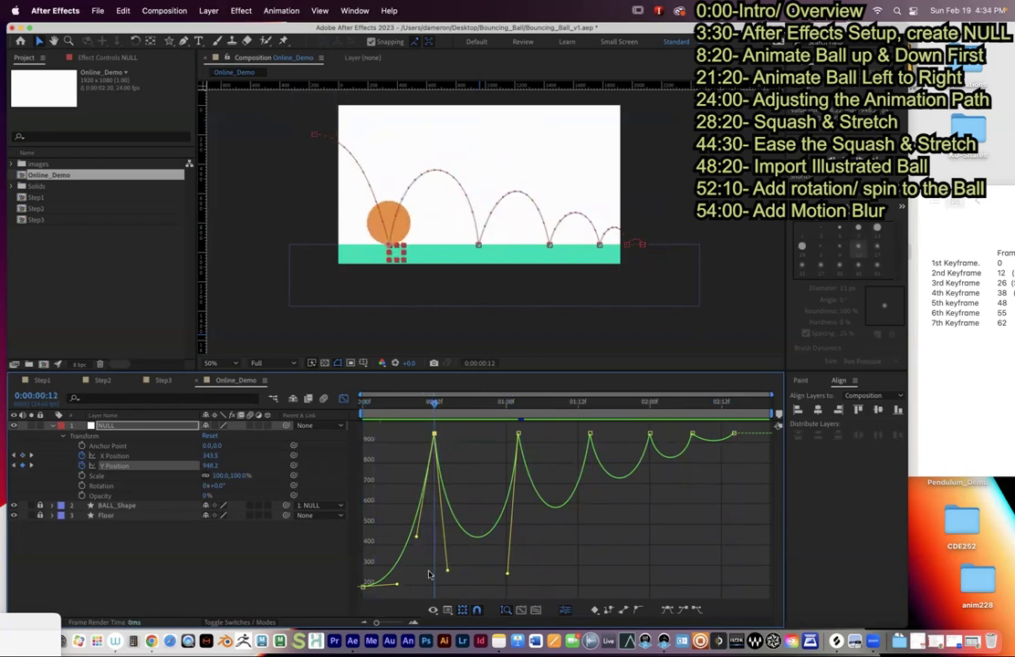
pyautogui.moveTo(416, 539); pyautogui.dragTo(407, 539)
pyautogui.moveTo(397, 584); pyautogui.dragTo(395, 577)
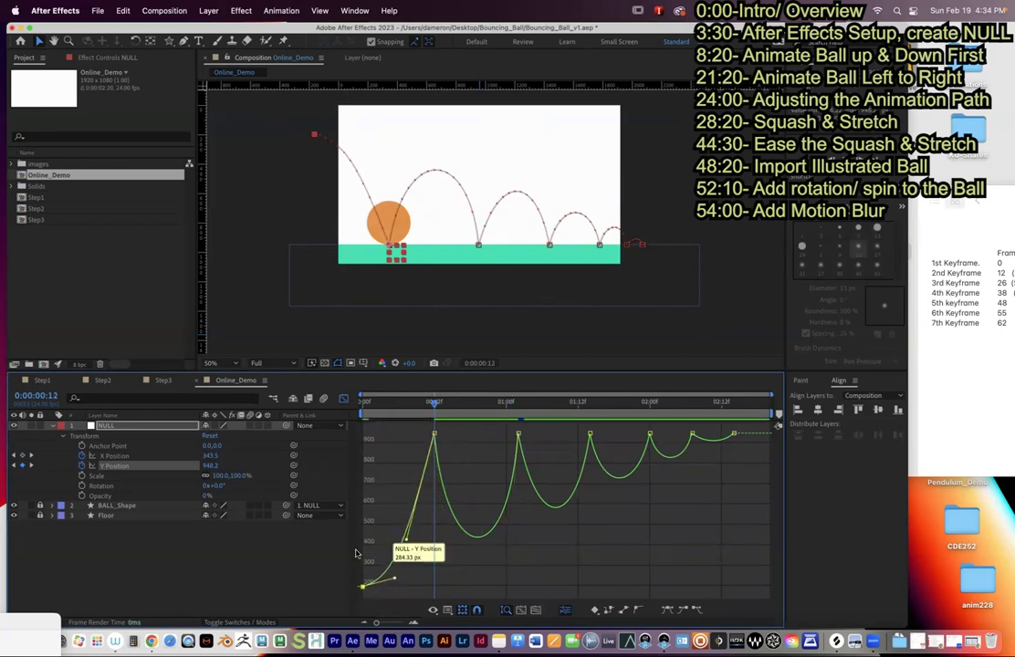
# - Fine-tune the outgoing Y Position curve handles of the ground-contact keyframes at frames 12 and 26
pyautogui.click(436, 435)
pyautogui.moveTo(447, 572); pyautogui.dragTo(445, 577)
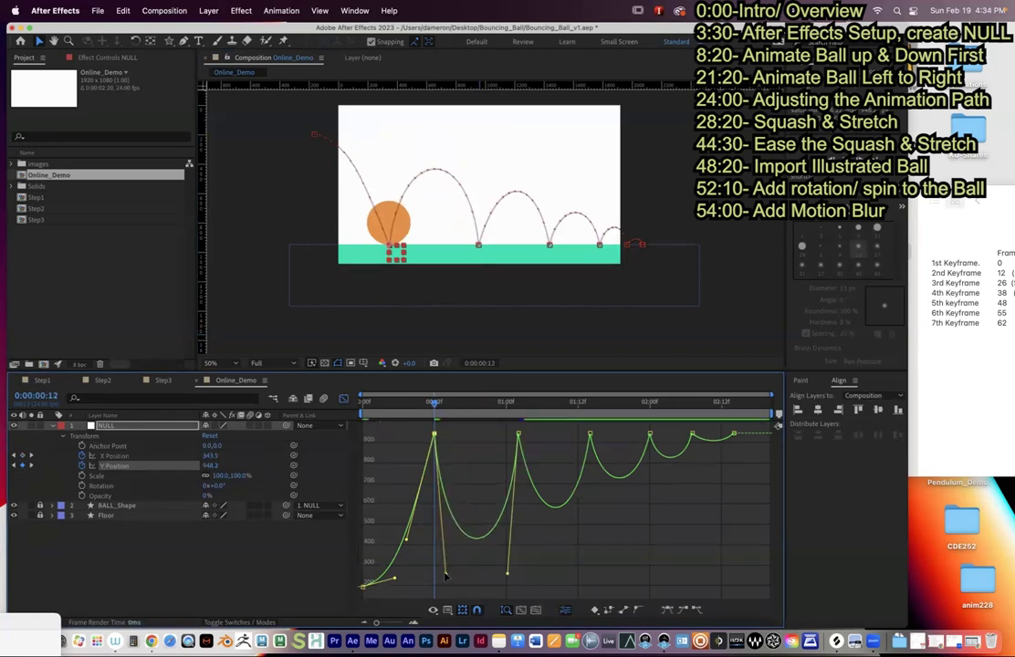
pyautogui.click(517, 435)
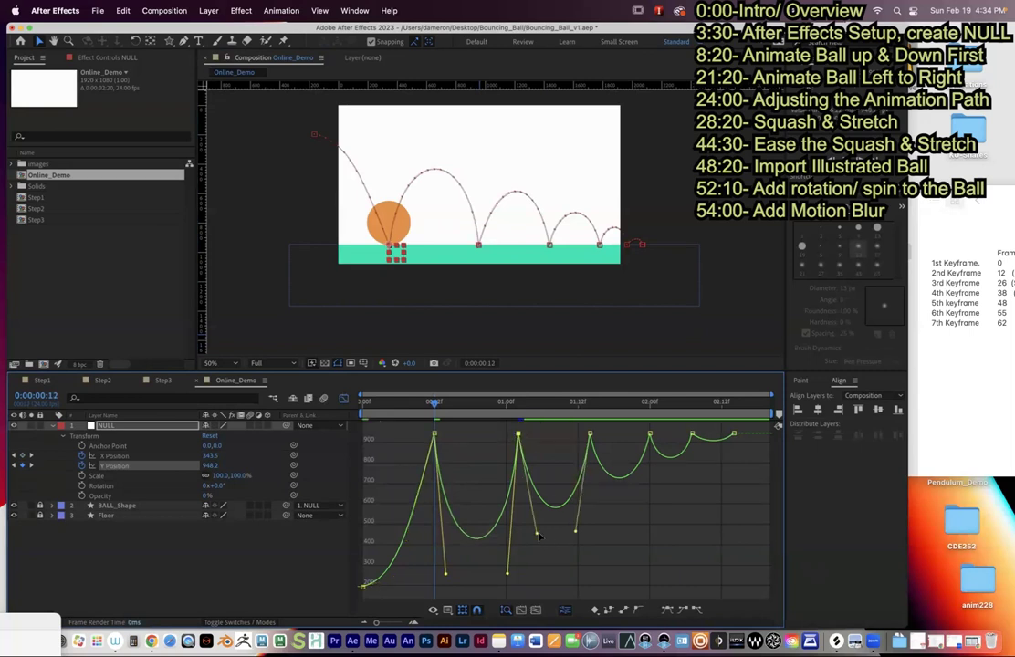
pyautogui.click(577, 538)
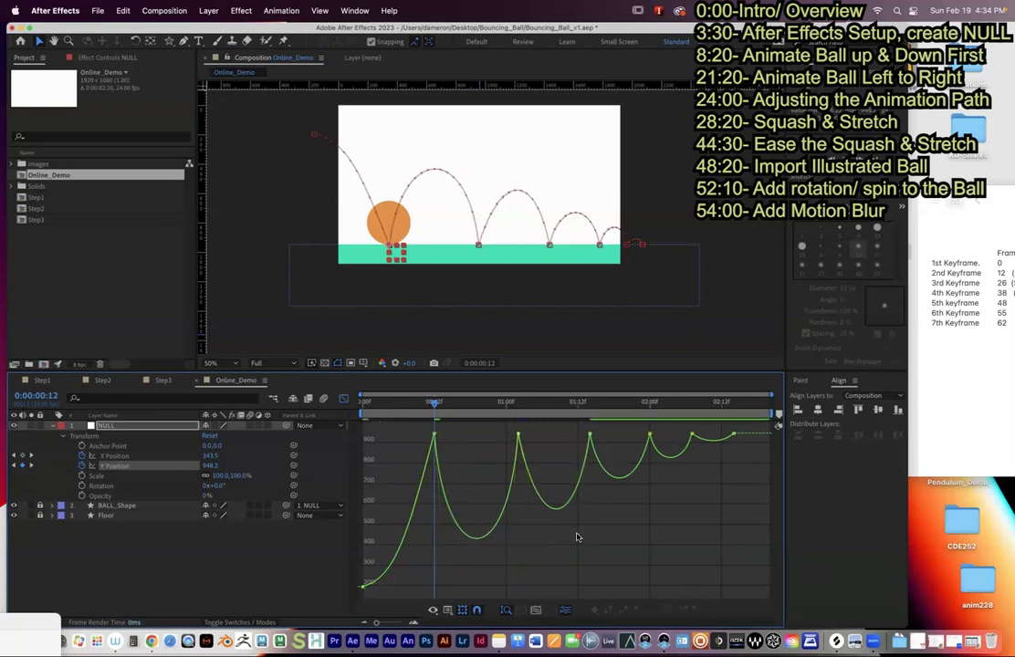
# - Preview the adjusted bounce and return the timeline to the layer keyframe view
pyautogui.press('space')
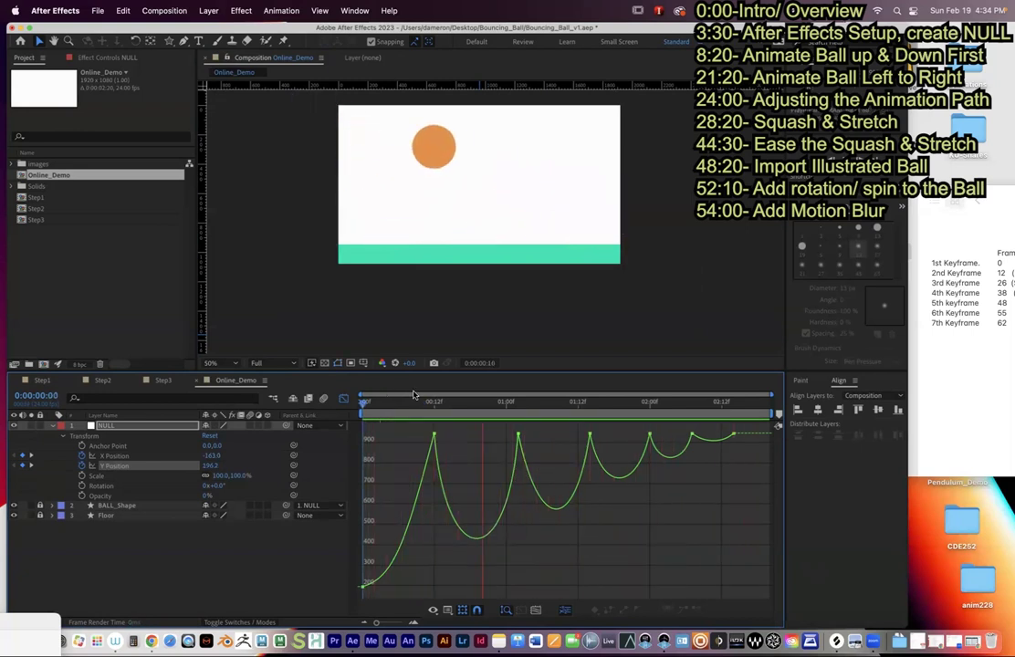
pyautogui.press('space')
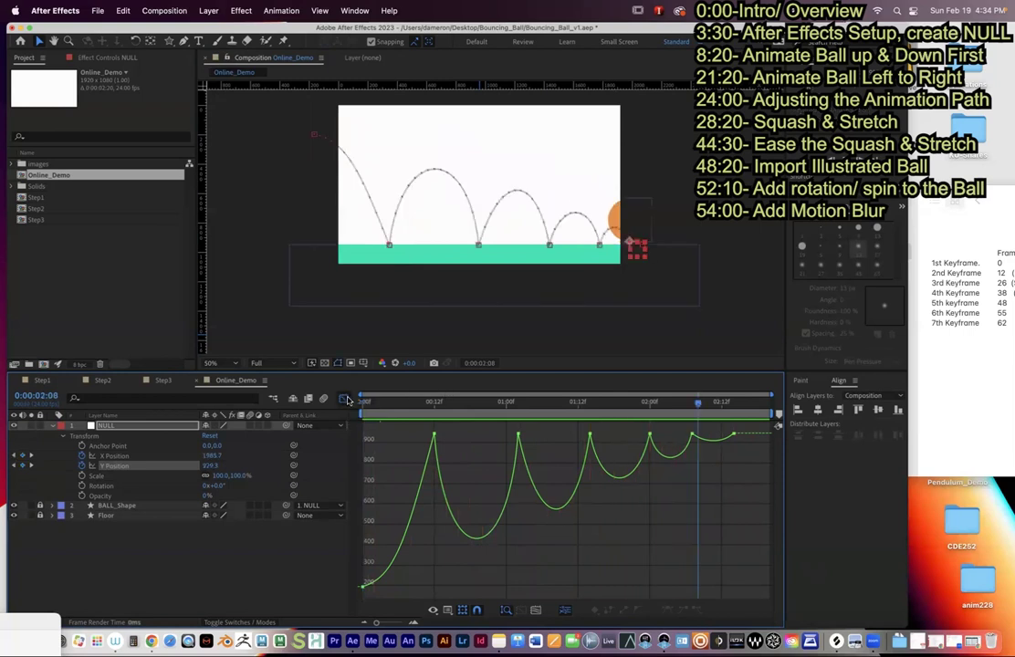
pyautogui.click(343, 399)
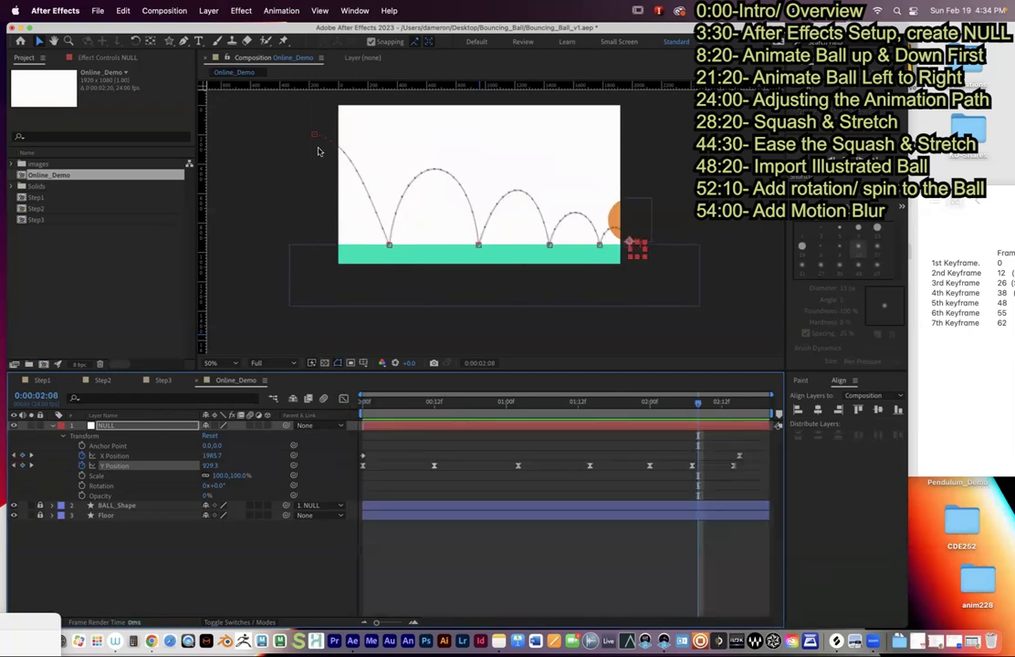
# - Open the NULL's X Position curve in the Graph Editor and select its last keyframe to expose the easing handle
pyautogui.click(129, 454)
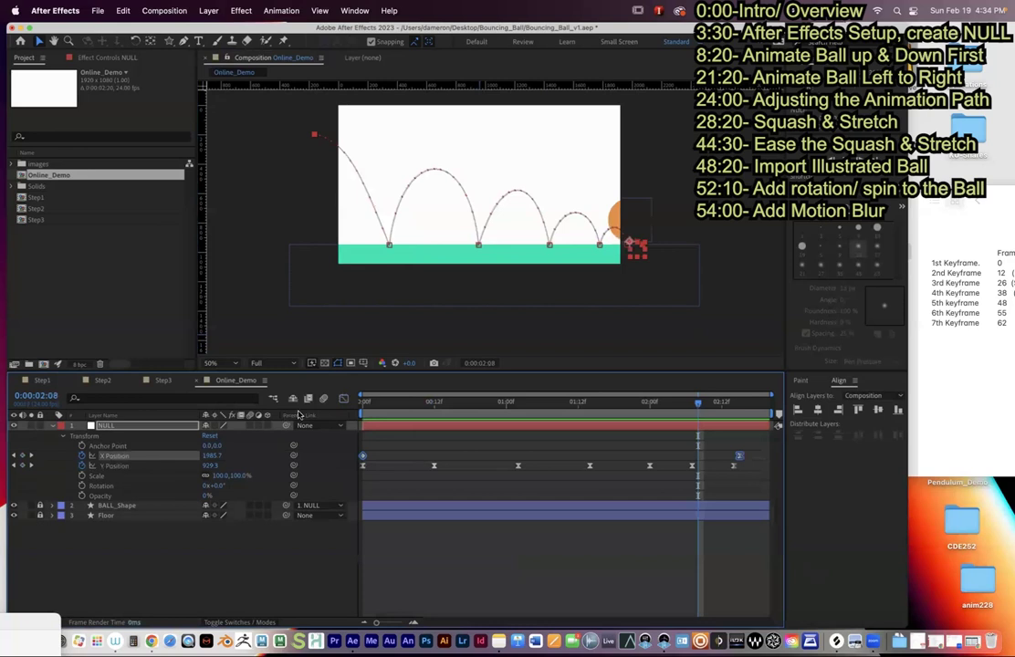
pyautogui.click(343, 398)
pyautogui.click(738, 434)
pyautogui.moveTo(637, 437); pyautogui.dragTo(426, 532)
pyautogui.click(738, 434)
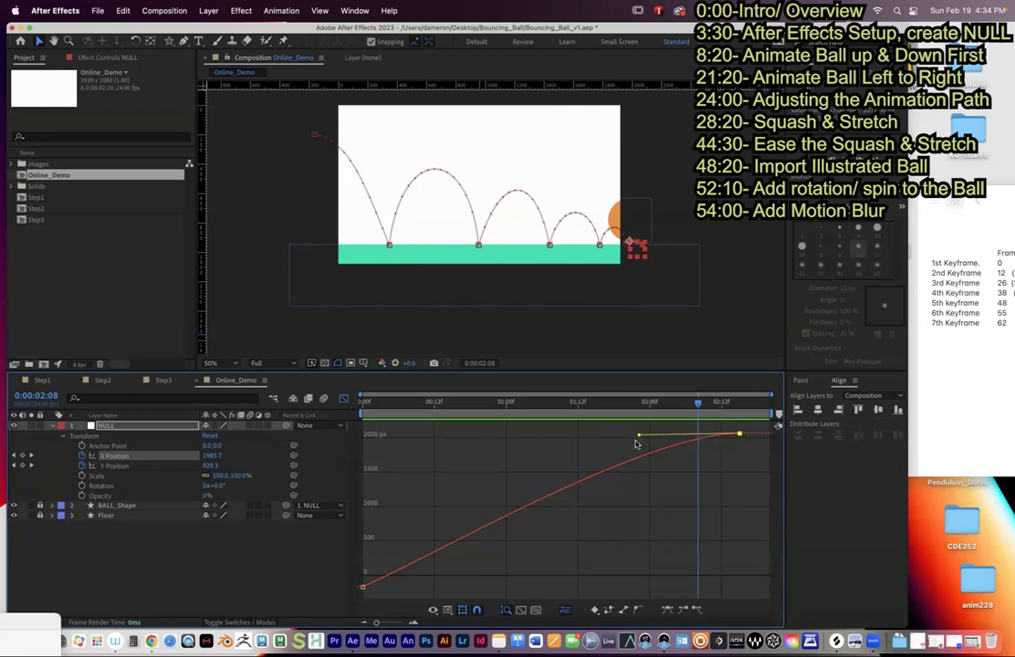
# - Try a very long and then a steep easing handle on the last X Position keyframe, and undo both adjustments
pyautogui.moveTo(640, 435); pyautogui.dragTo(354, 471)
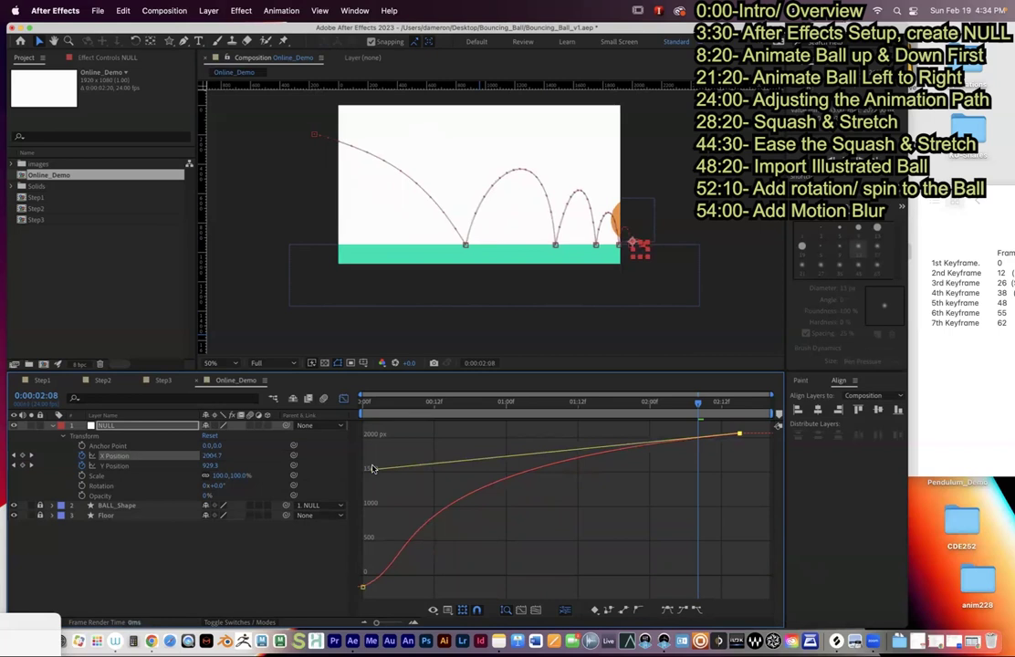
pyautogui.press('super+z')
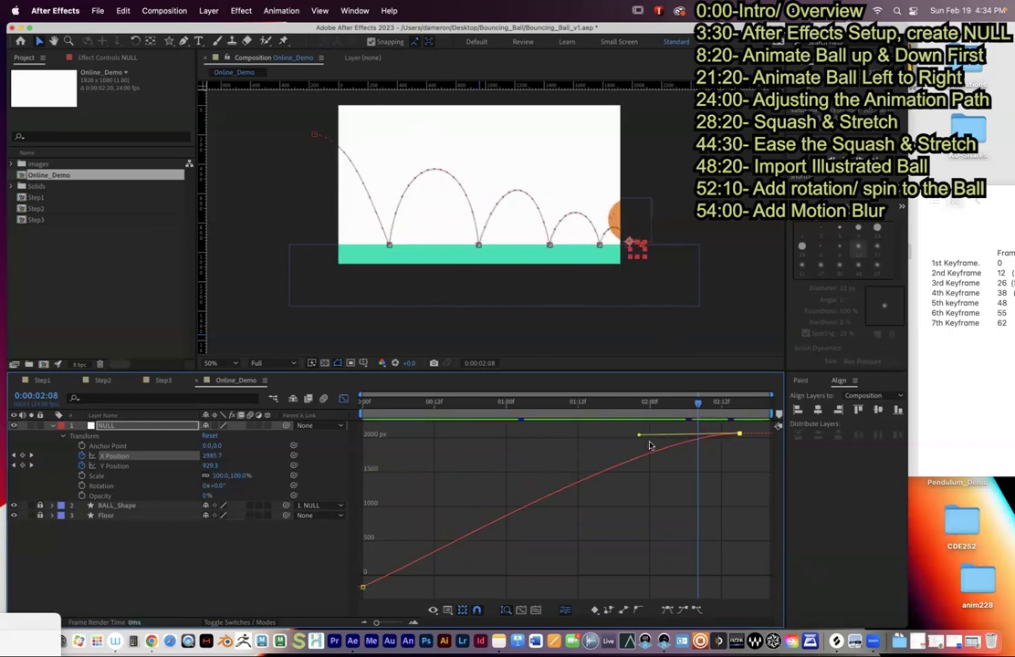
pyautogui.moveTo(640, 436); pyautogui.dragTo(771, 517)
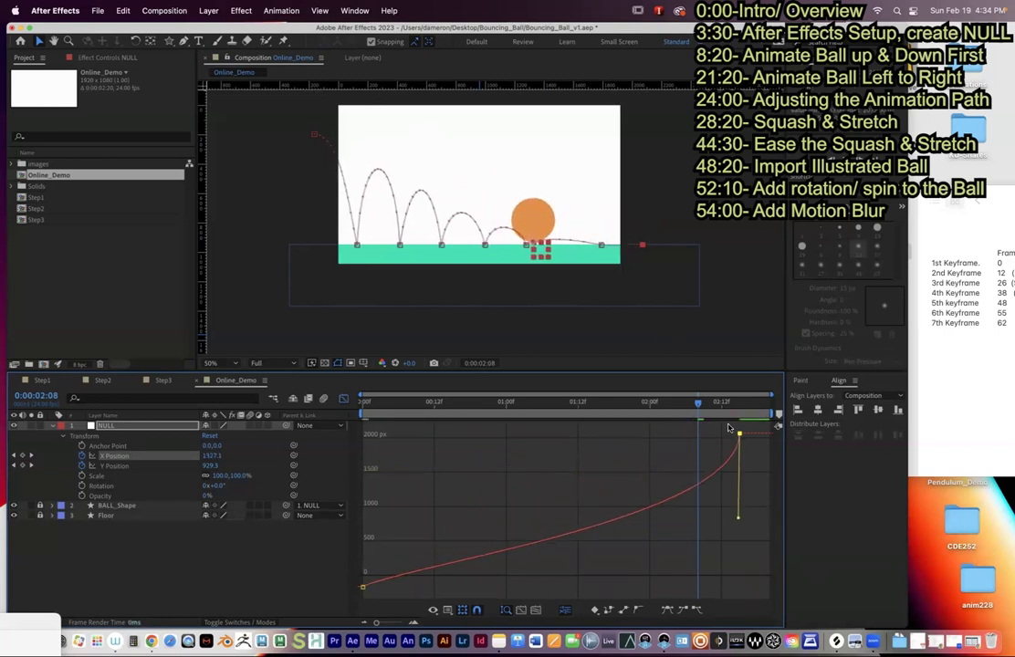
pyautogui.press('super+z')
# - Shorten the last X Position keyframe's easing handle slightly and return the timeline to the layer keyframe view with Y Position selected
pyautogui.moveTo(639, 436); pyautogui.dragTo(381, 430)
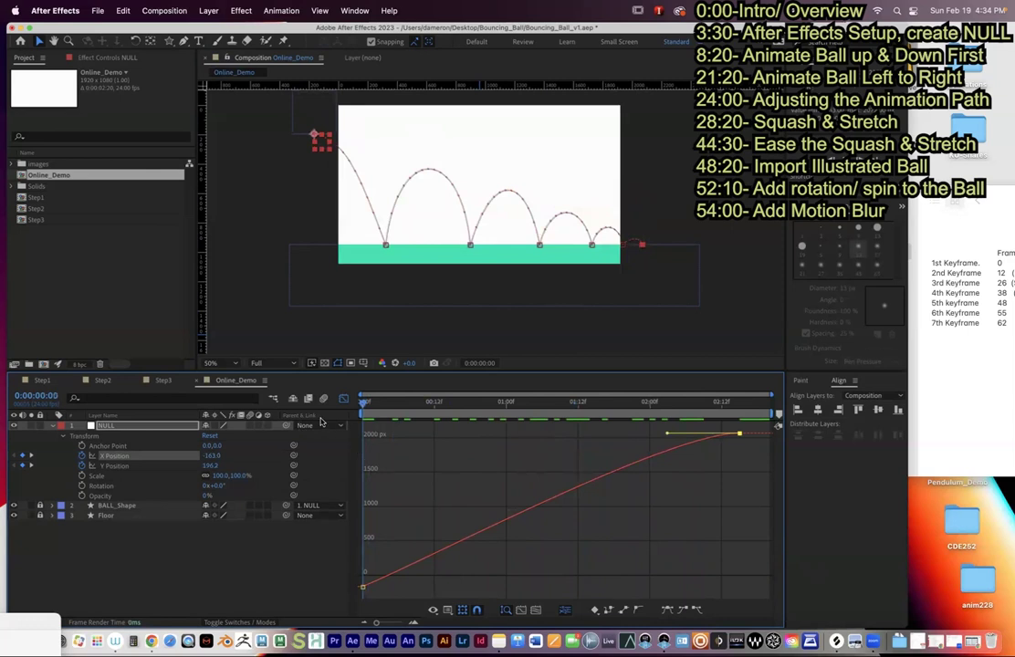
pyautogui.hotkey('shift', 'F3')
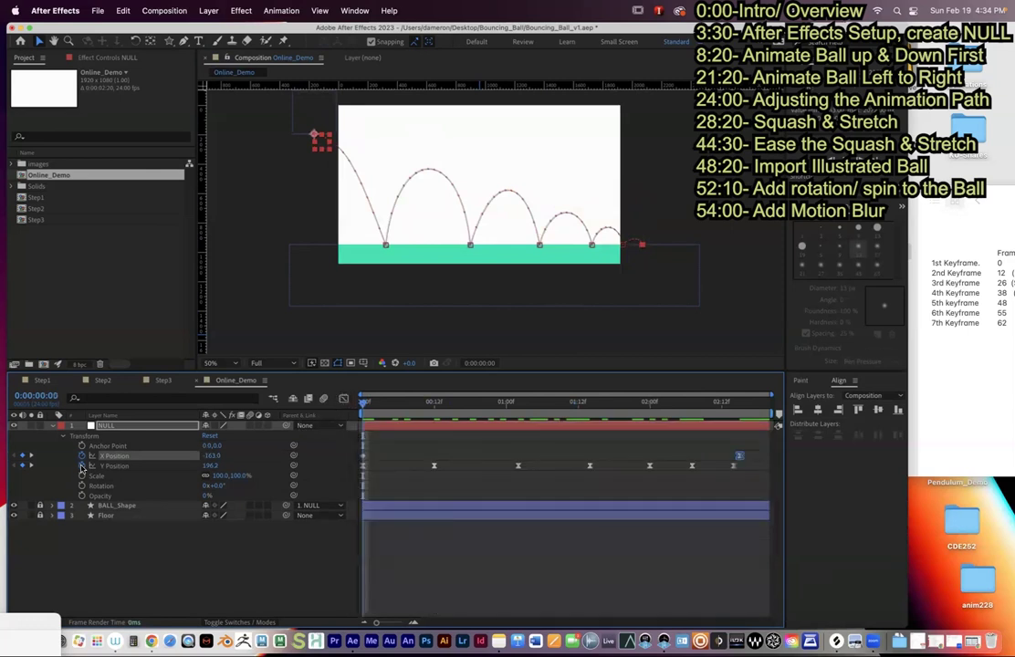
pyautogui.click(108, 466)
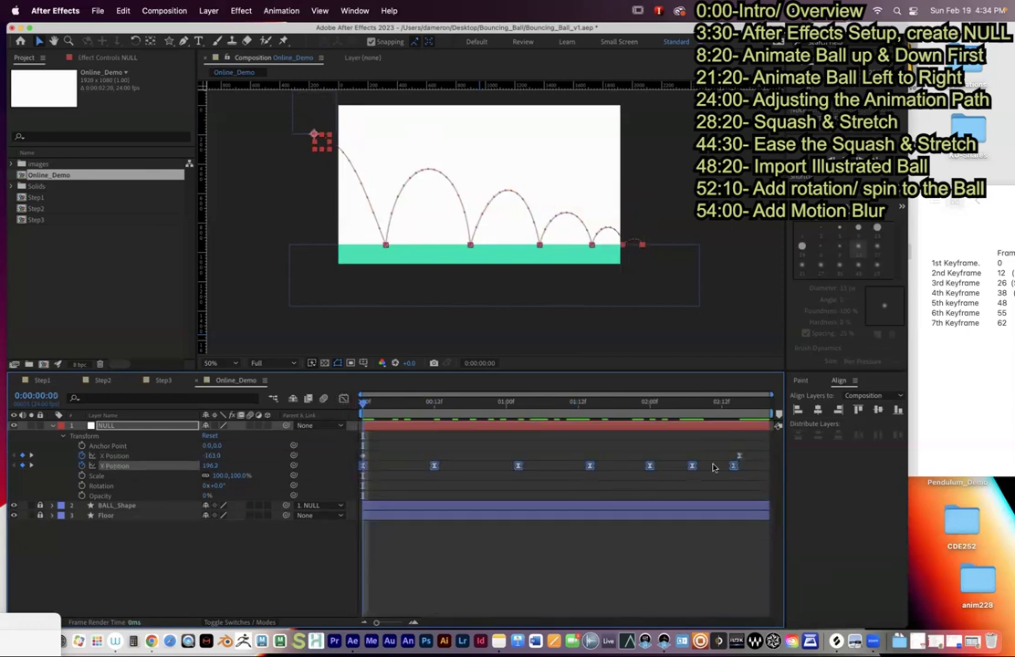
# - Preview the adjusted bounce from the first frame and save the project
pyautogui.press('space')
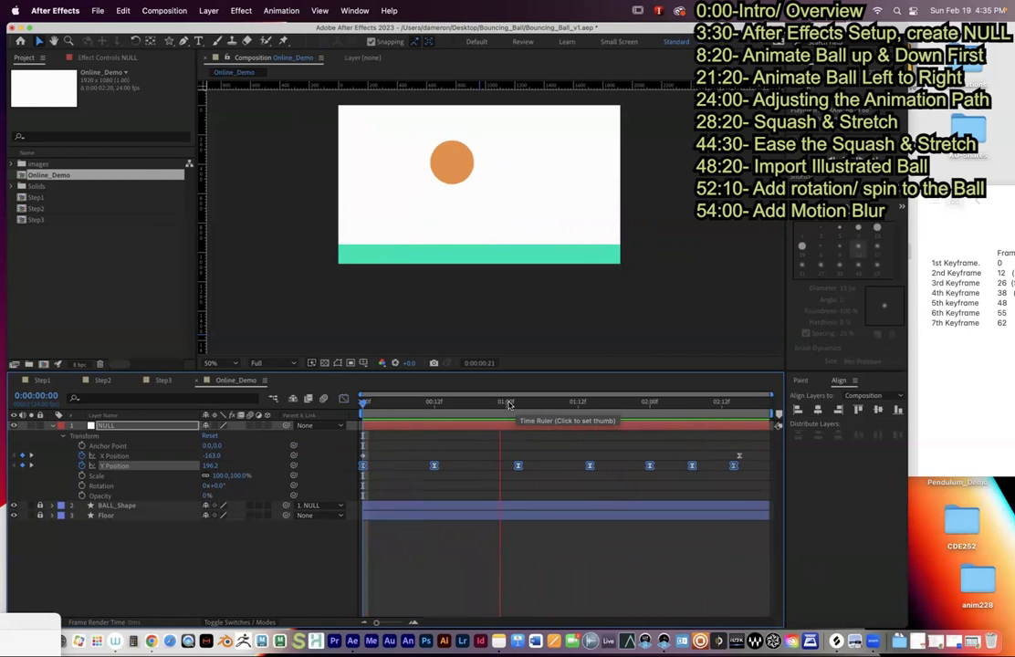
pyautogui.press('space')
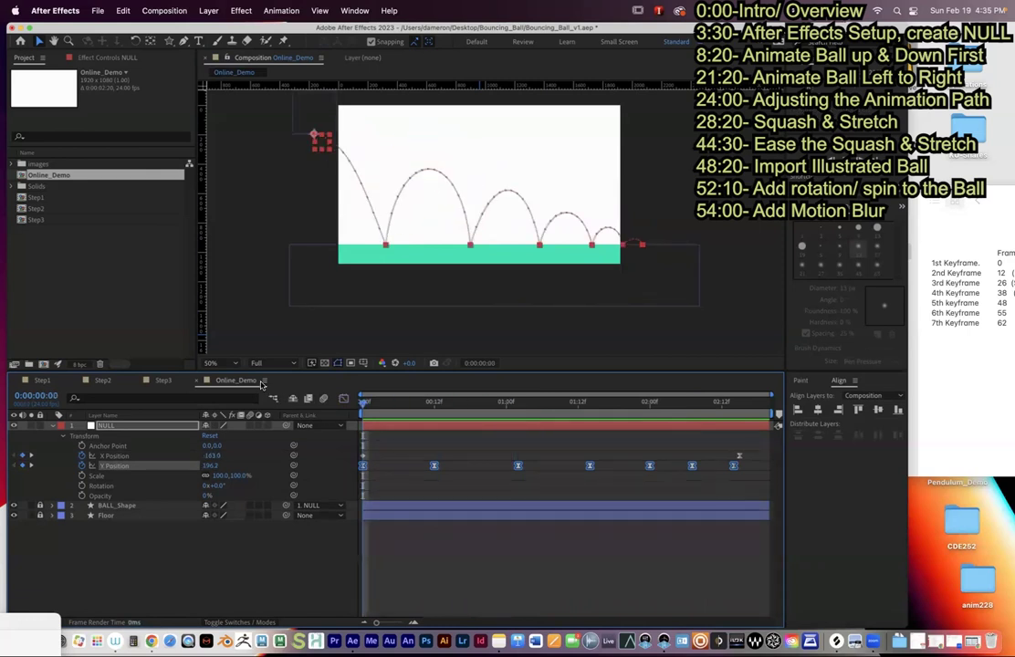
pyautogui.click(97, 10)
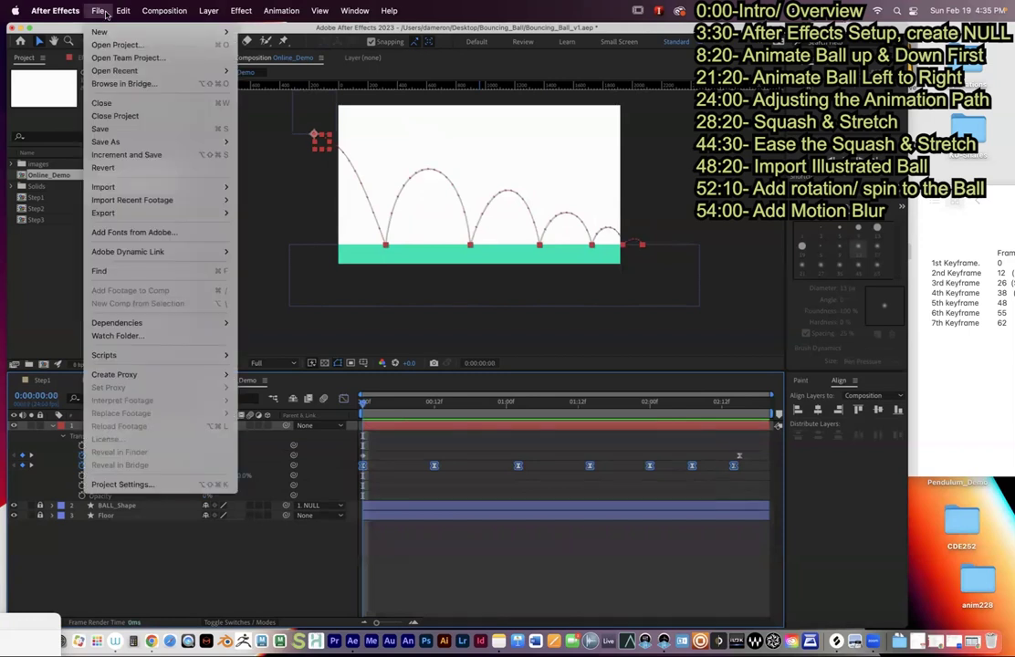
pyautogui.click(100, 114)
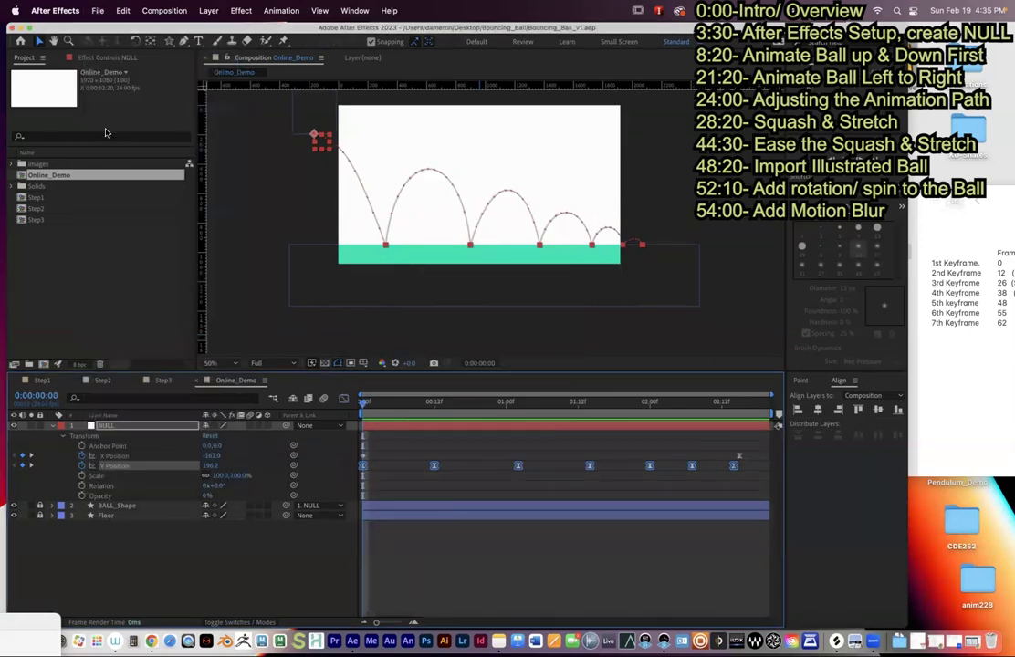
# - Switch to the Step2 composition and play its squash-and-stretch example from the first frame
pyautogui.click(102, 380)
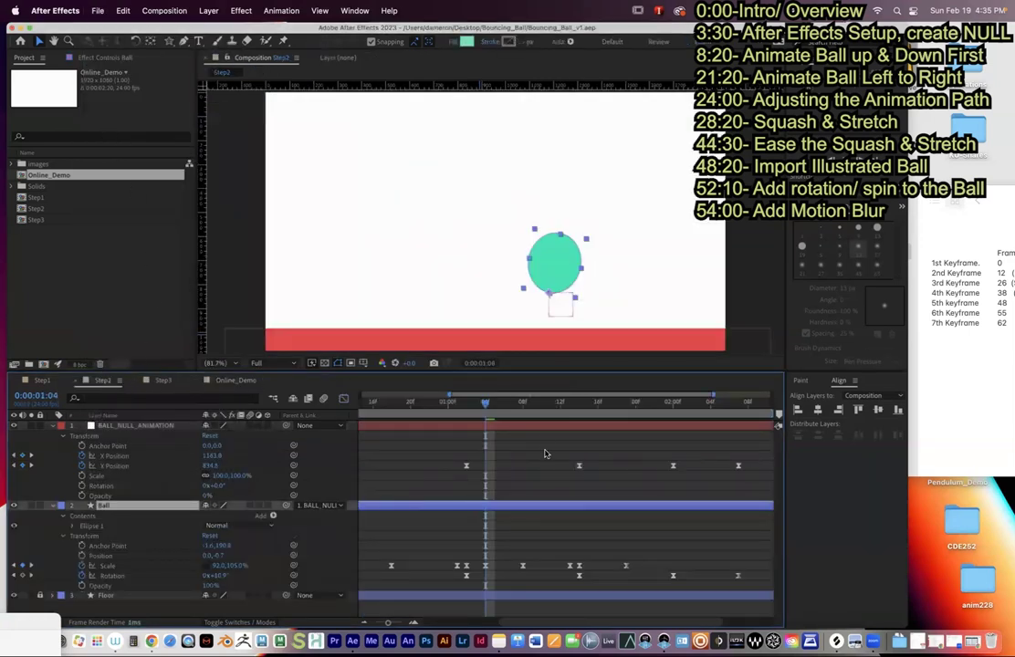
pyautogui.moveTo(483, 404); pyautogui.dragTo(292, 419)
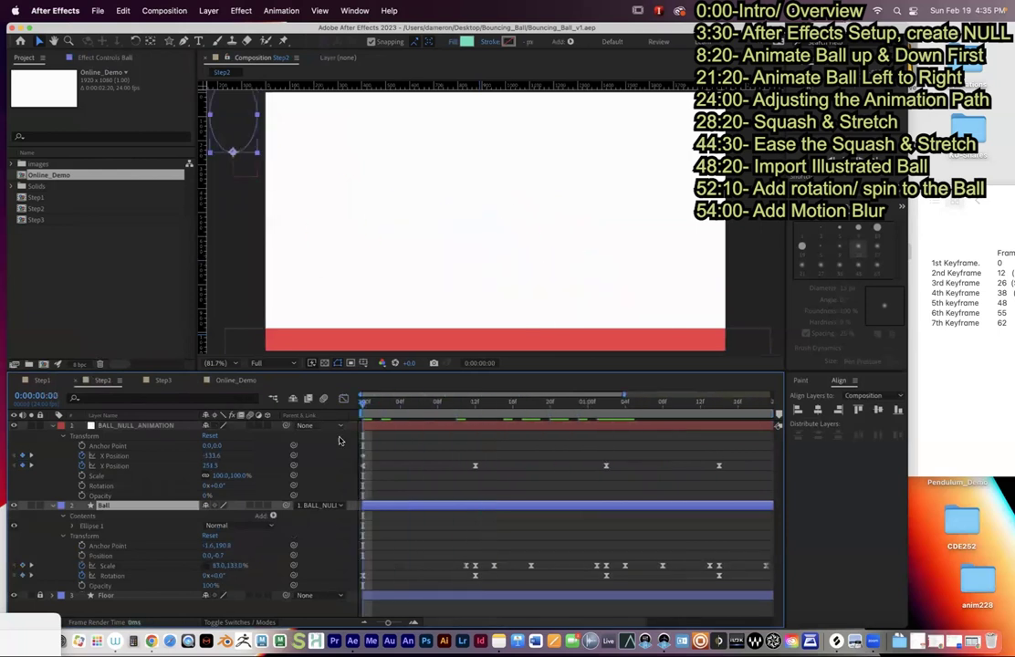
pyautogui.click(415, 250)
pyautogui.press('space')
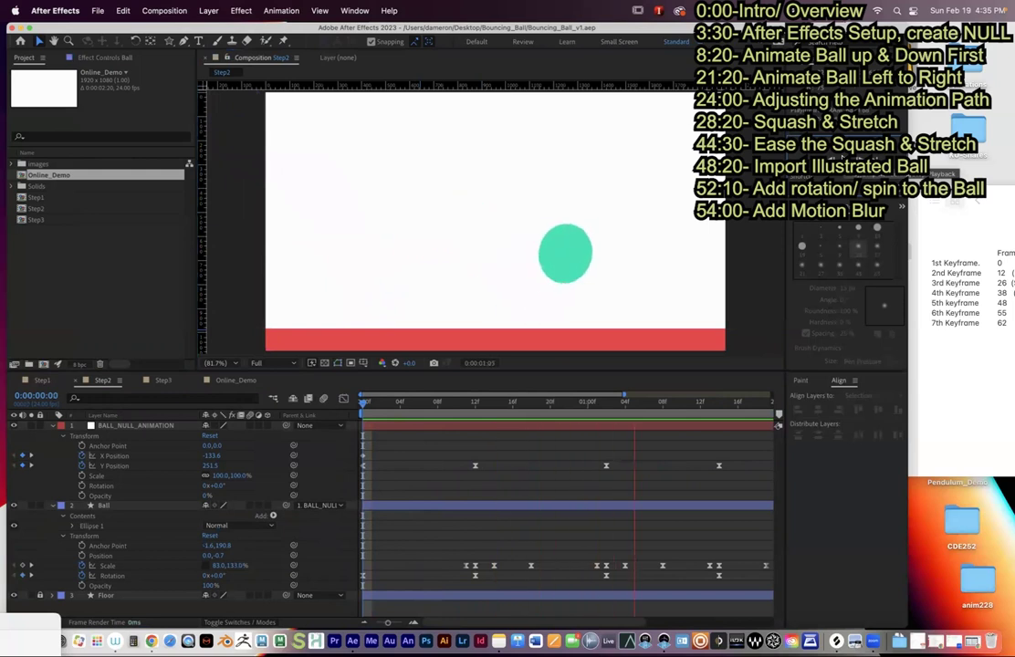
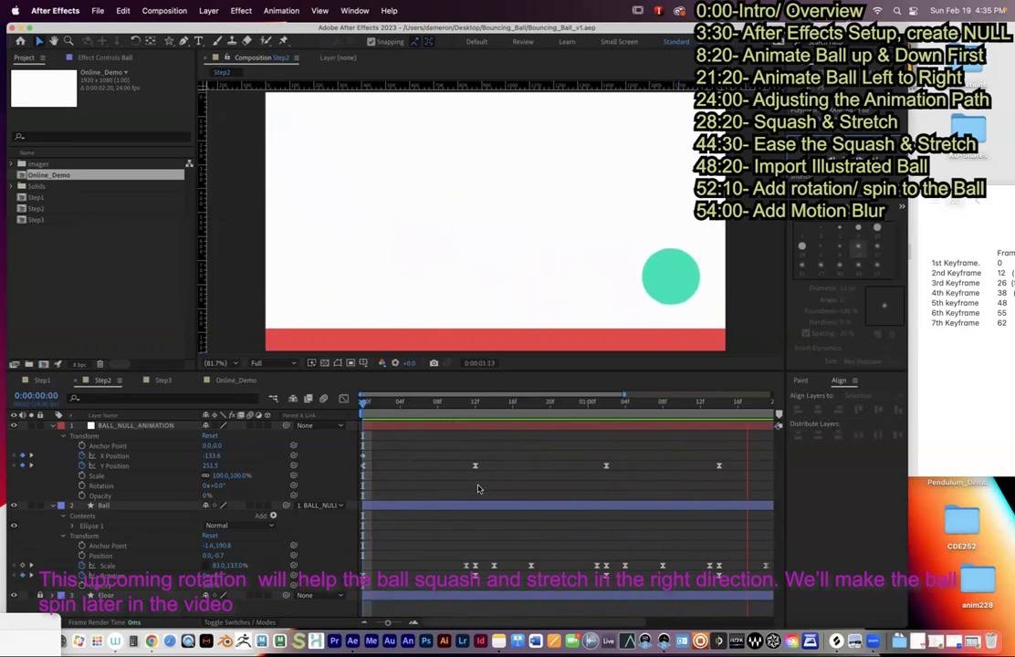
# - Examine the Step2 ball's shape between frames 11 and 18 along with its Scale keyframes
pyautogui.click(440, 405)
pyautogui.moveTo(439, 404); pyautogui.dragTo(465, 407)
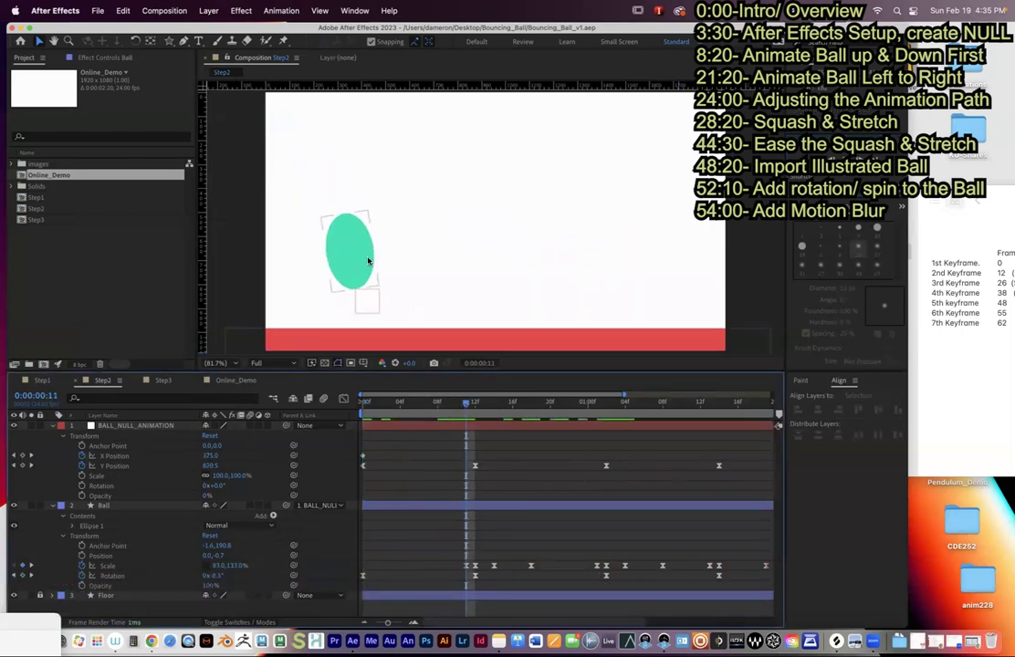
pyautogui.moveTo(379, 407); pyautogui.dragTo(530, 413)
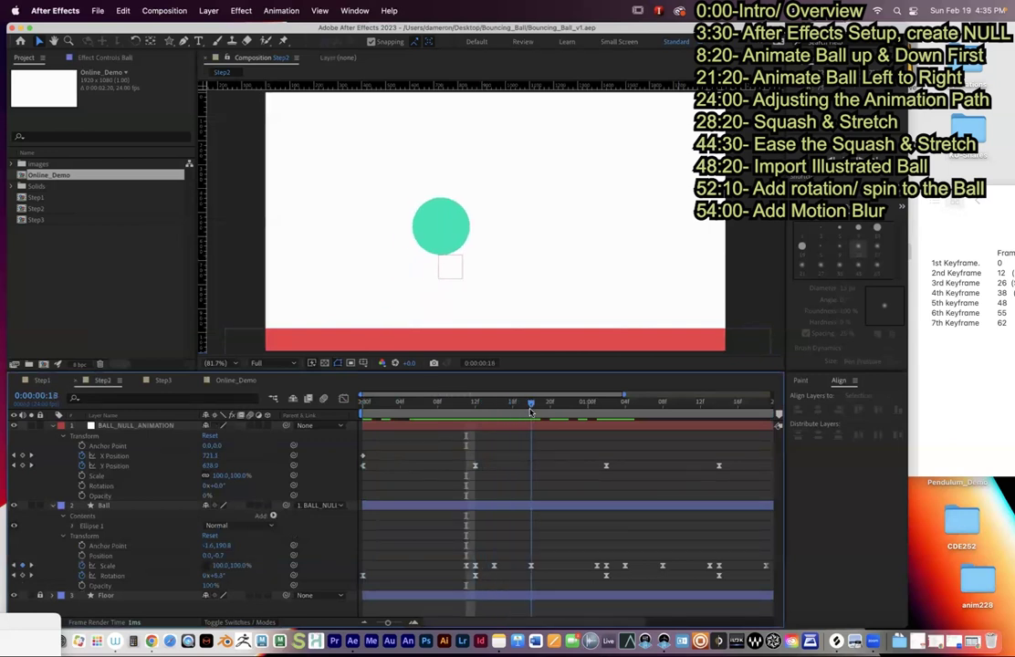
pyautogui.click(431, 248)
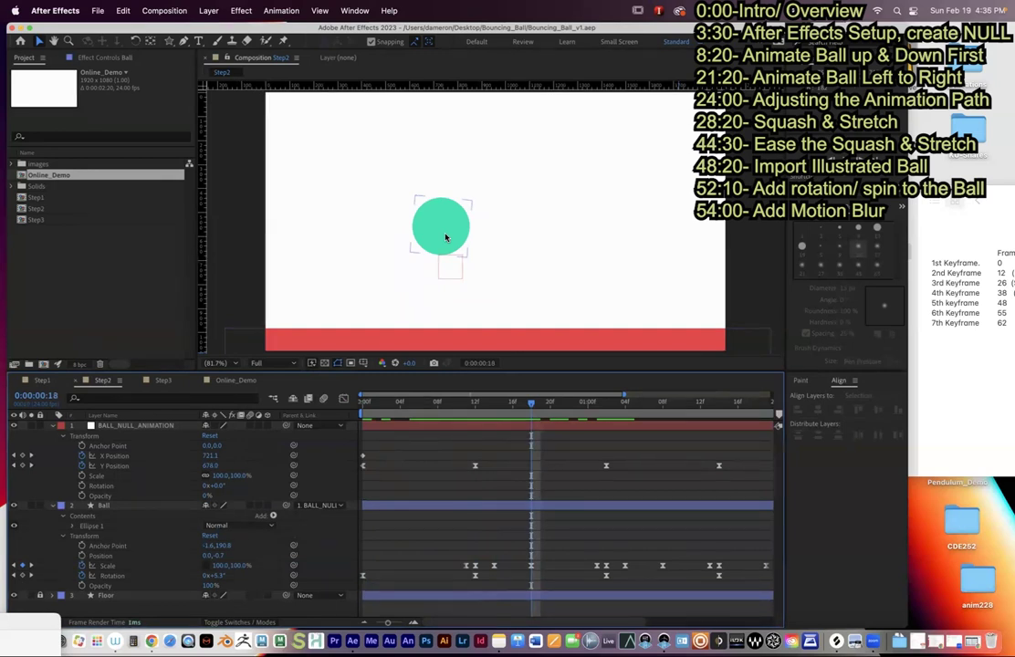
pyautogui.moveTo(441, 556); pyautogui.dragTo(769, 567)
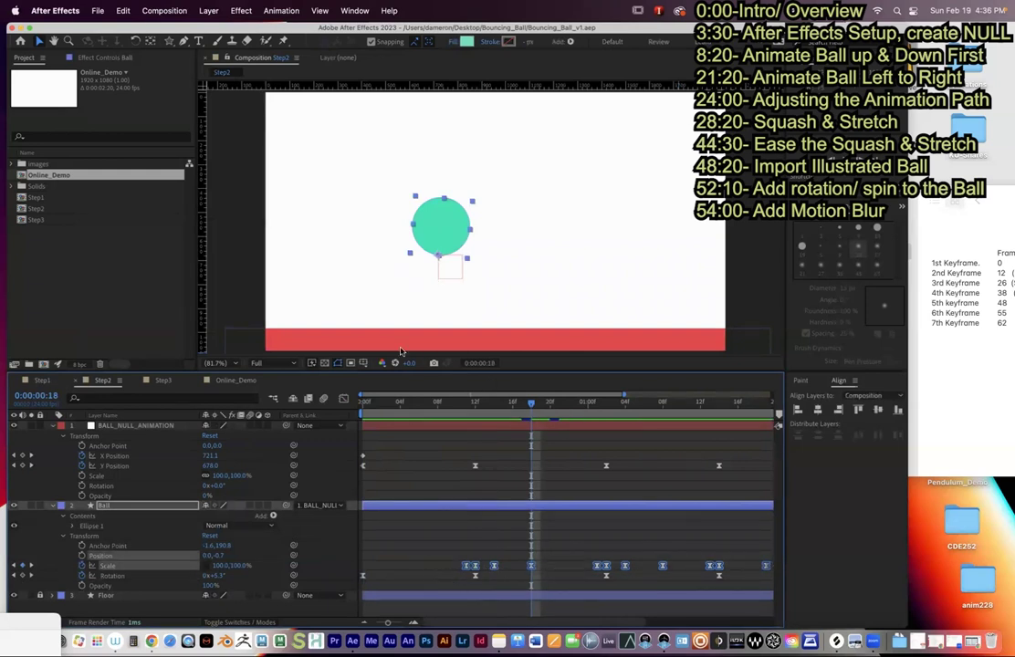
# - Return to Online_Demo, unlock the BALL_Shape layer, collapse the NULL and expand BALL_Shape's transform properties
pyautogui.click(235, 380)
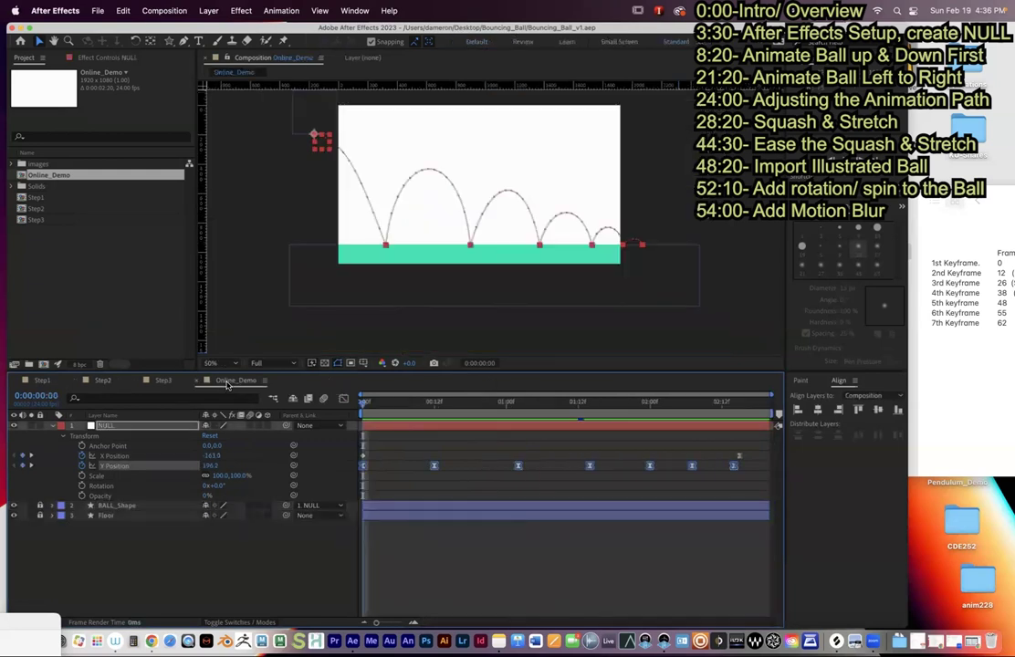
pyautogui.moveTo(384, 409); pyautogui.dragTo(631, 403)
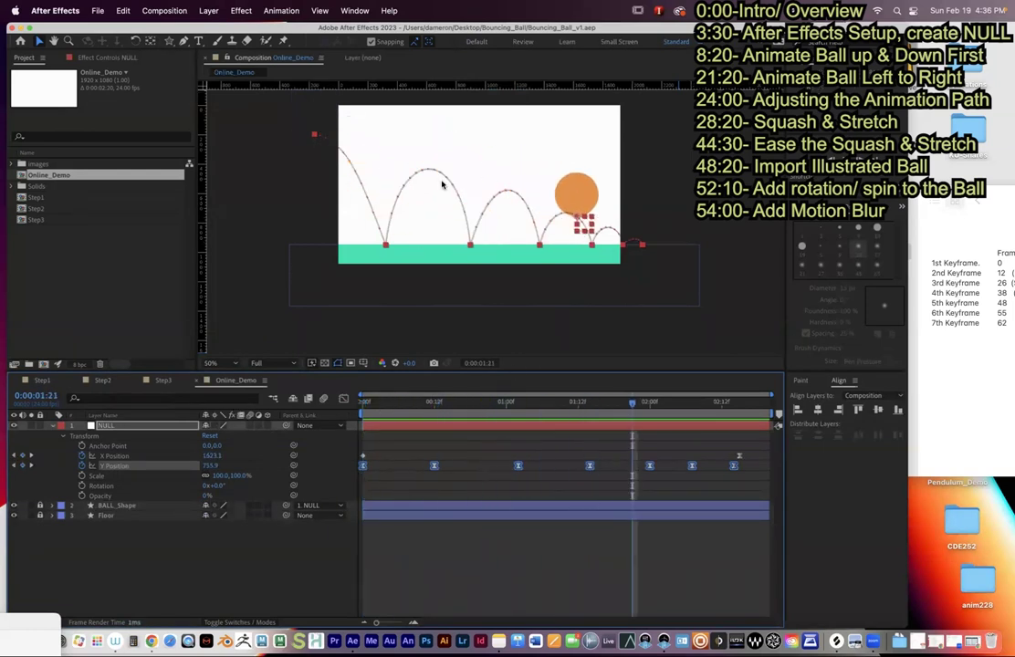
pyautogui.click(47, 508)
pyautogui.click(40, 506)
pyautogui.click(53, 426)
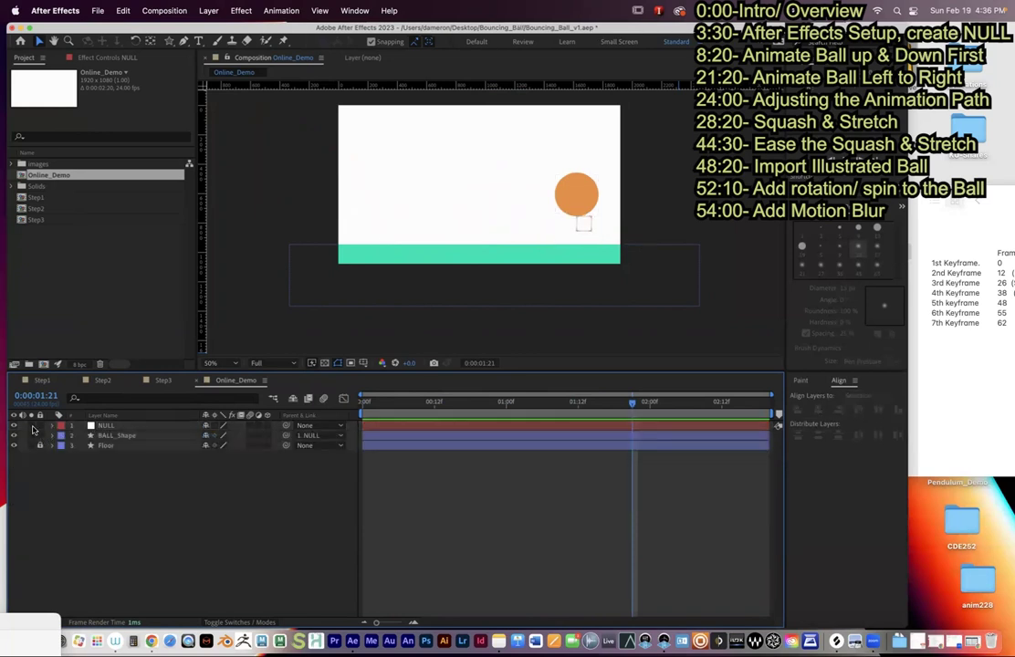
pyautogui.click(62, 437)
pyautogui.click(52, 437)
pyautogui.click(116, 436)
# - Unlock the NULL layer and move the current time to frame 10, just before the first ground contact
pyautogui.moveTo(401, 403); pyautogui.dragTo(435, 410)
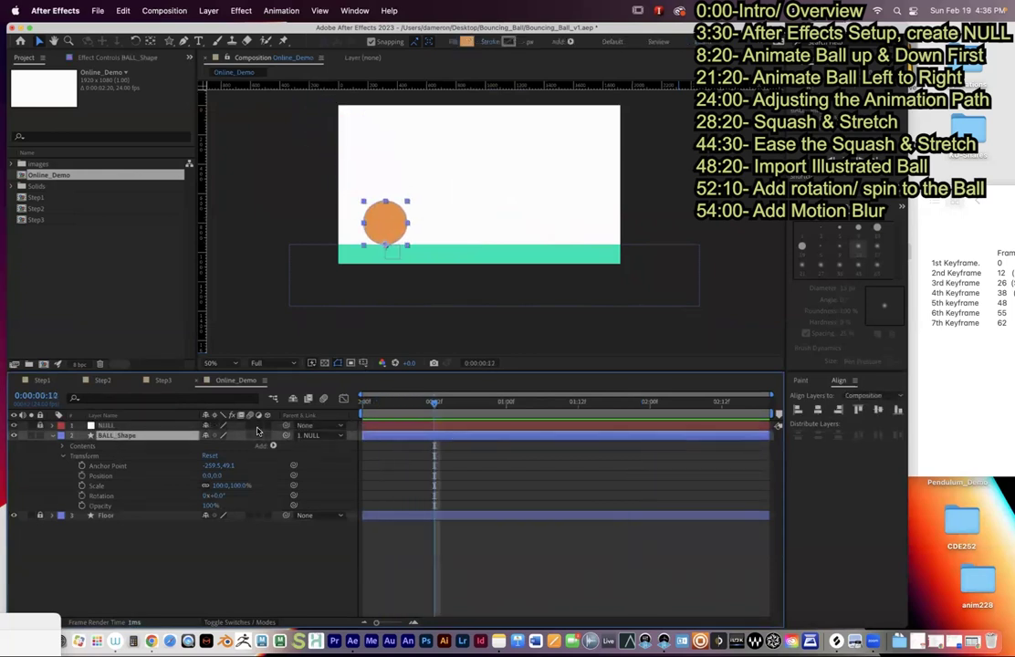
pyautogui.click(65, 427)
pyautogui.click(422, 404)
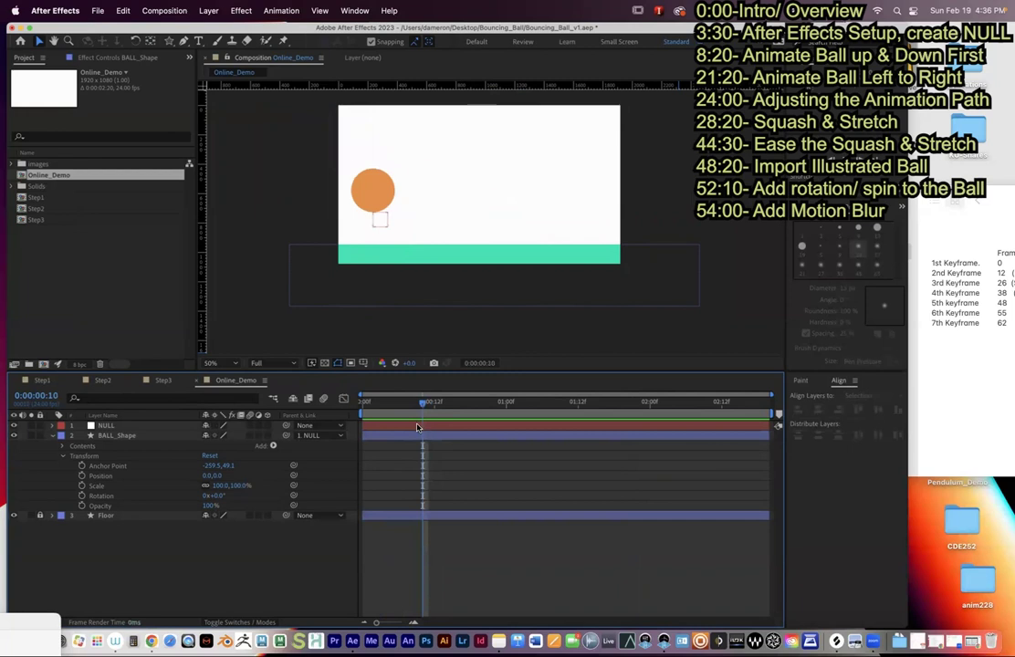
# - Reveal only the NULL's keyframed X and Y Position properties above BALL_Shape and widen the application window
pyautogui.click(419, 425)
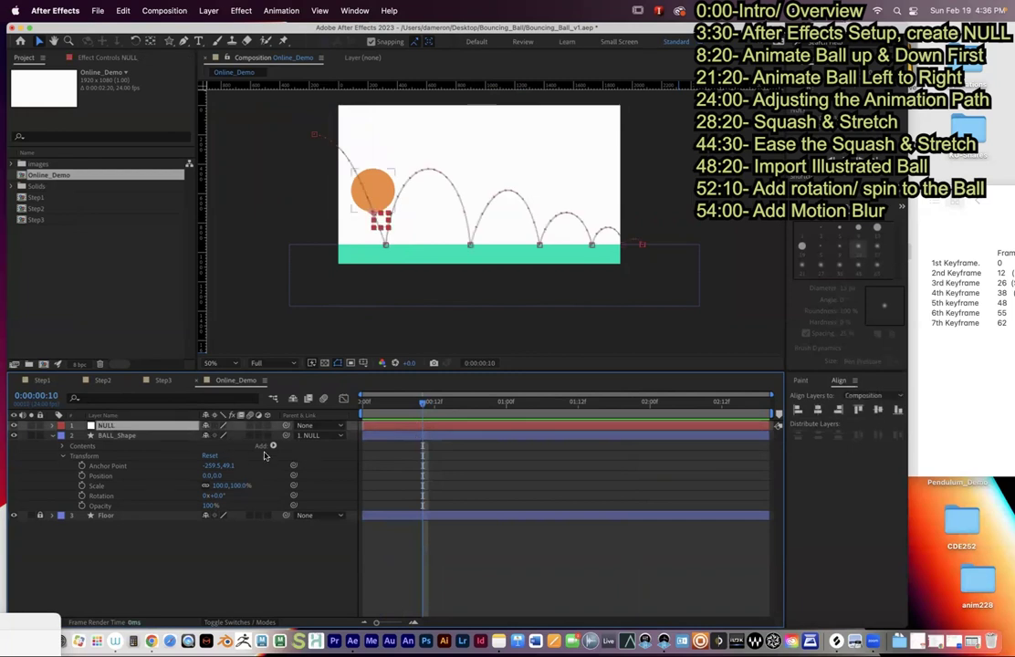
pyautogui.click(116, 436)
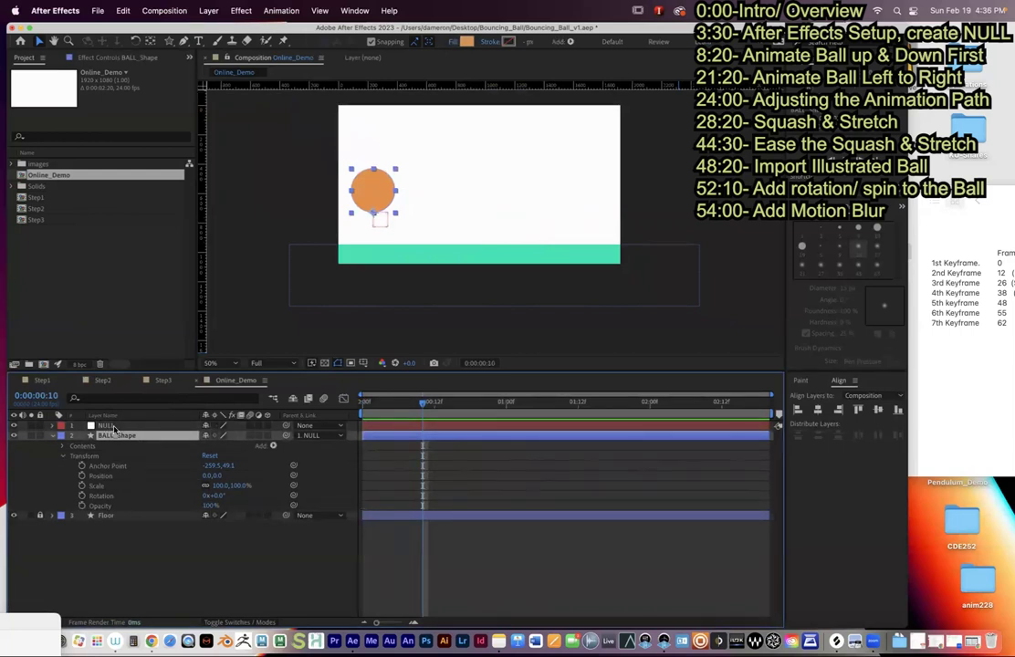
pyautogui.click(107, 426)
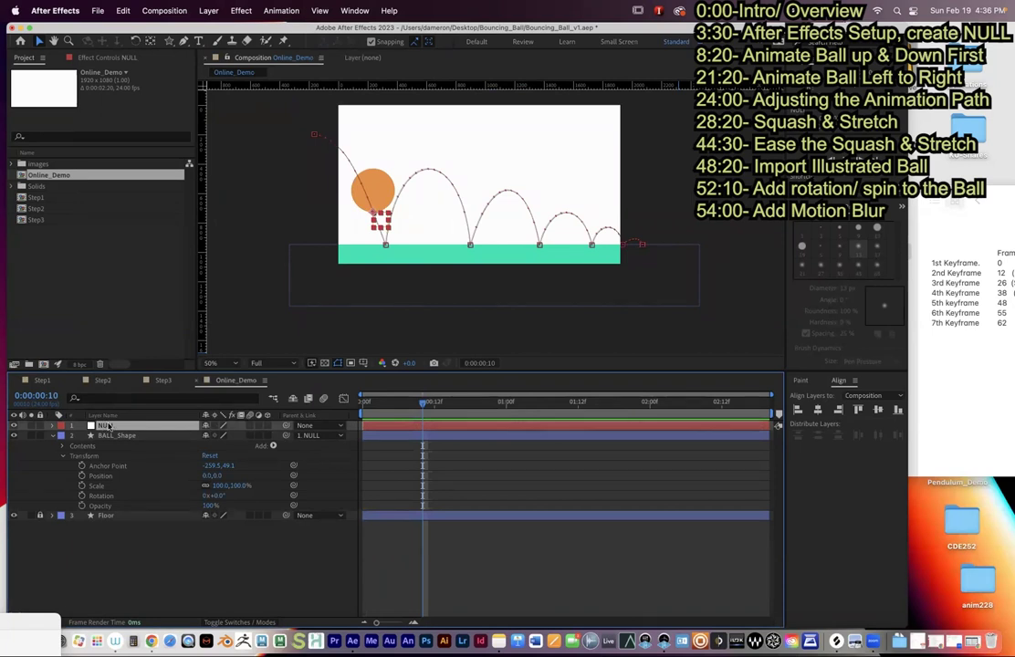
pyautogui.press('u')
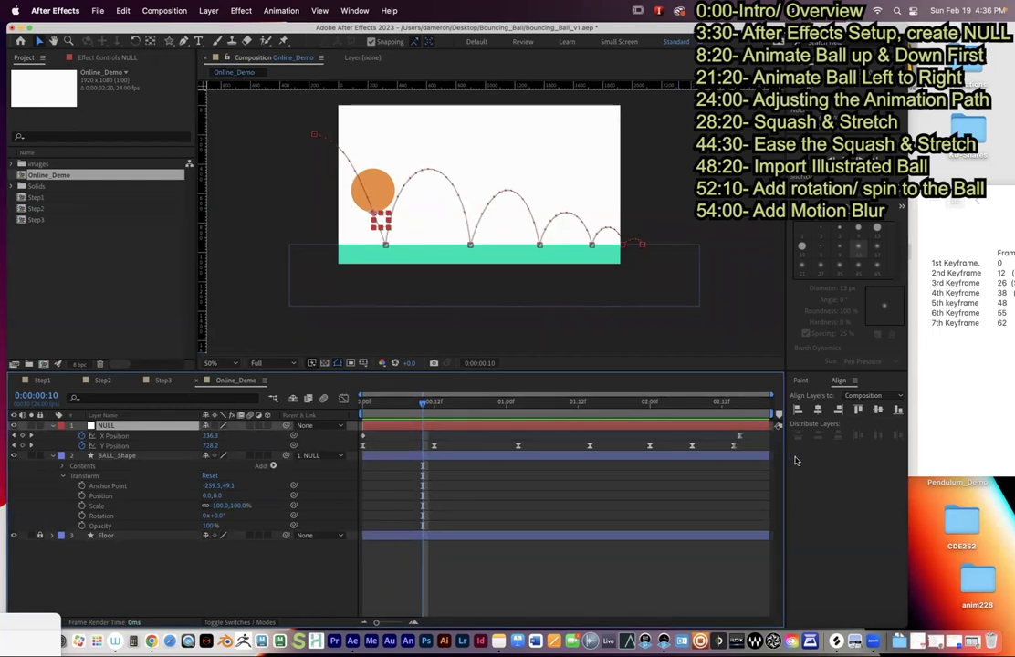
pyautogui.doubleClick(910, 472)
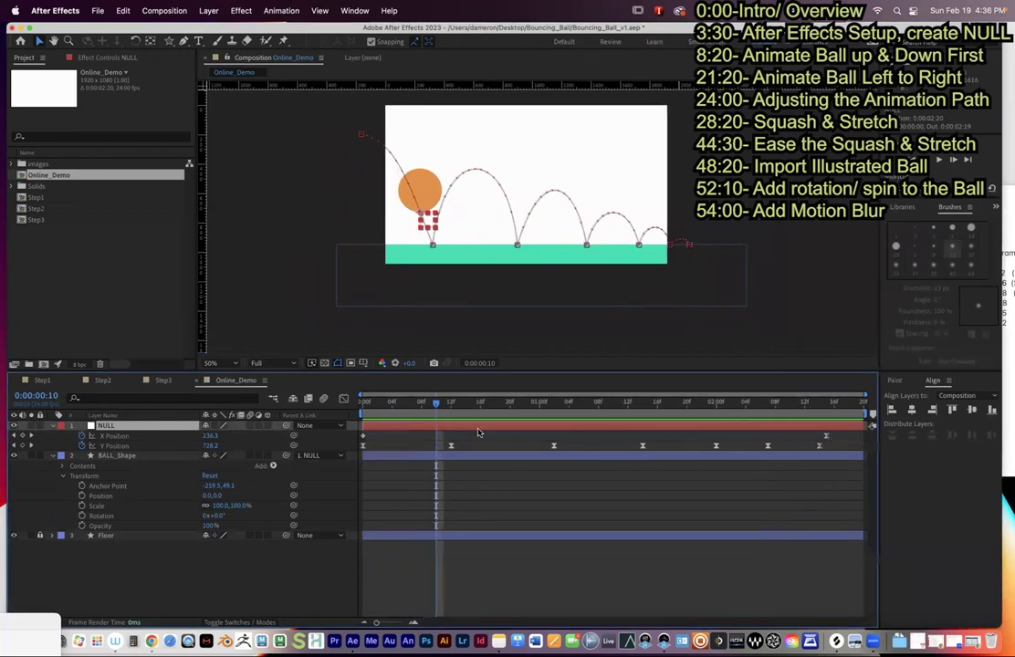
# - Start keyframing the BALL_Shape layer's rotation at frame 12, where the ball first hits the floor
pyautogui.moveTo(442, 415)
pyautogui.mouseDown()
pyautogui.moveTo(362, 416)
pyautogui.moveTo(451, 418)
pyautogui.mouseUp()
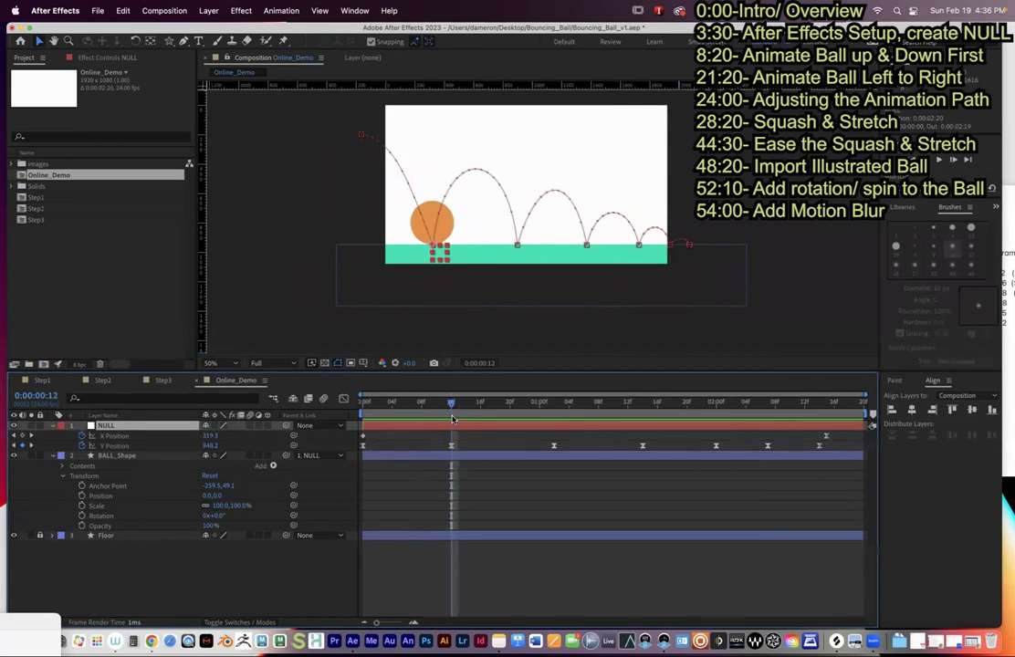
pyautogui.click(103, 457)
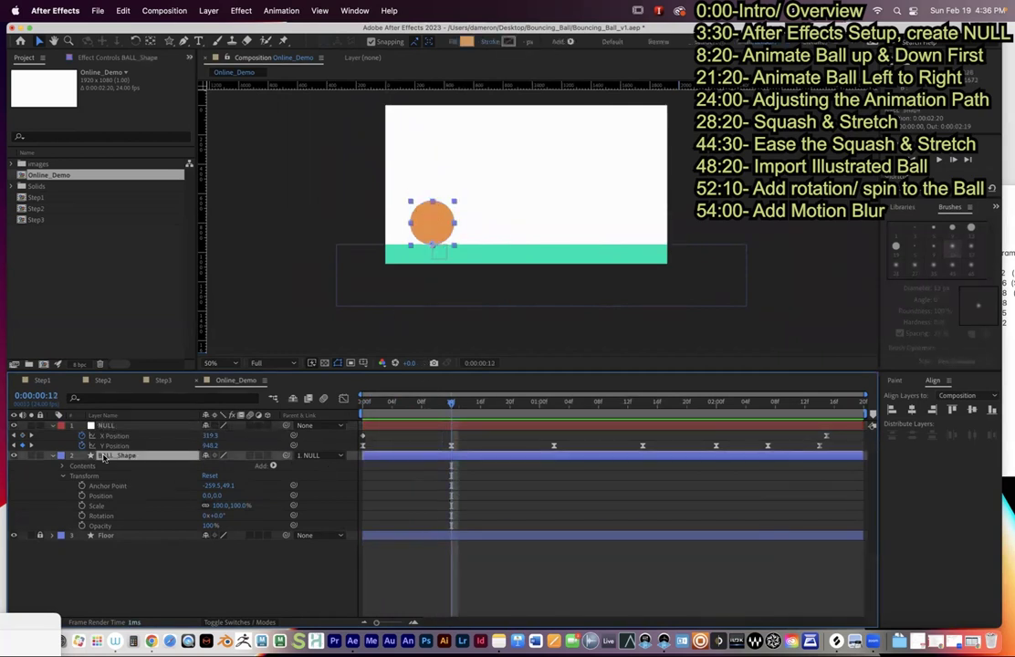
pyautogui.click(81, 517)
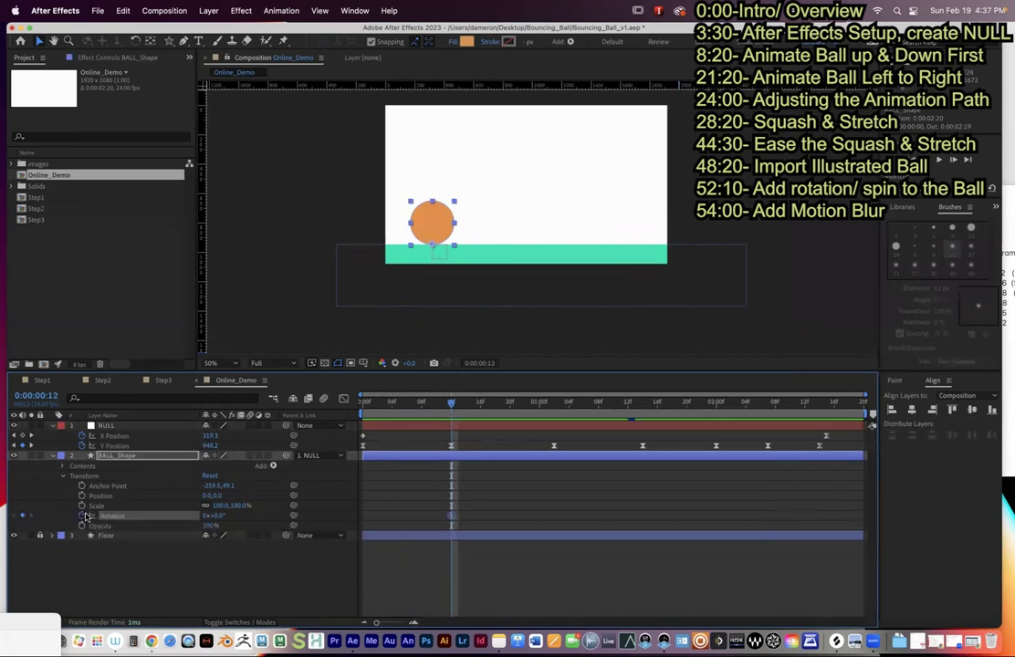
# - Add BALL_Shape rotation keyframes at 1:02, 1:14, 2:00 and 2:07, aligned with the NULL's Y Position keyframes
pyautogui.click(564, 413)
pyautogui.moveTo(560, 414); pyautogui.dragTo(554, 414)
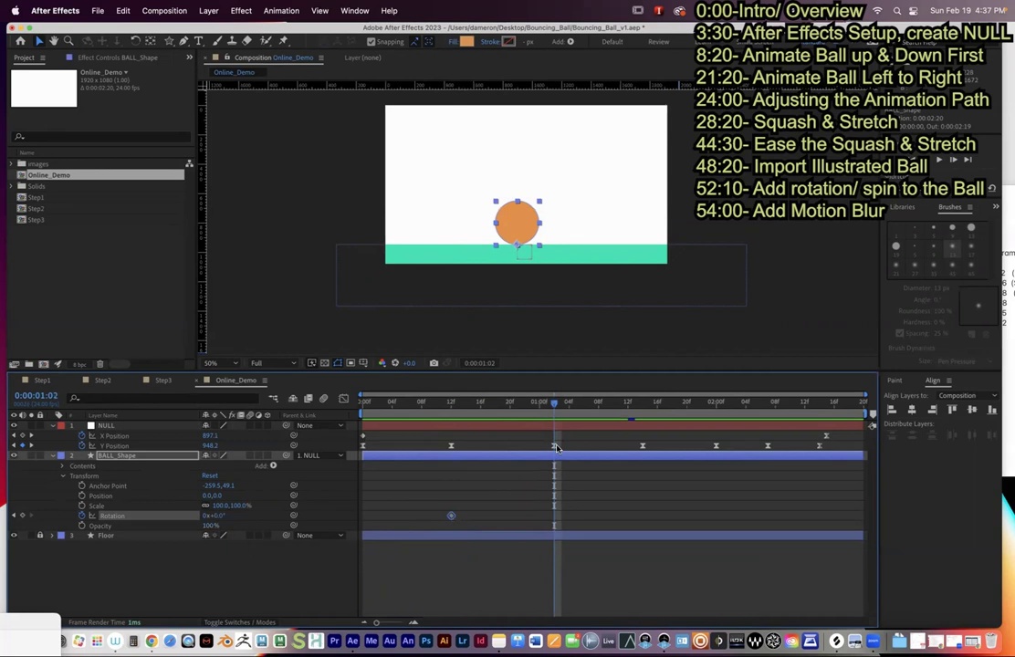
pyautogui.moveTo(554, 417); pyautogui.dragTo(553, 445)
pyautogui.click(23, 516)
pyautogui.moveTo(557, 404); pyautogui.dragTo(641, 408)
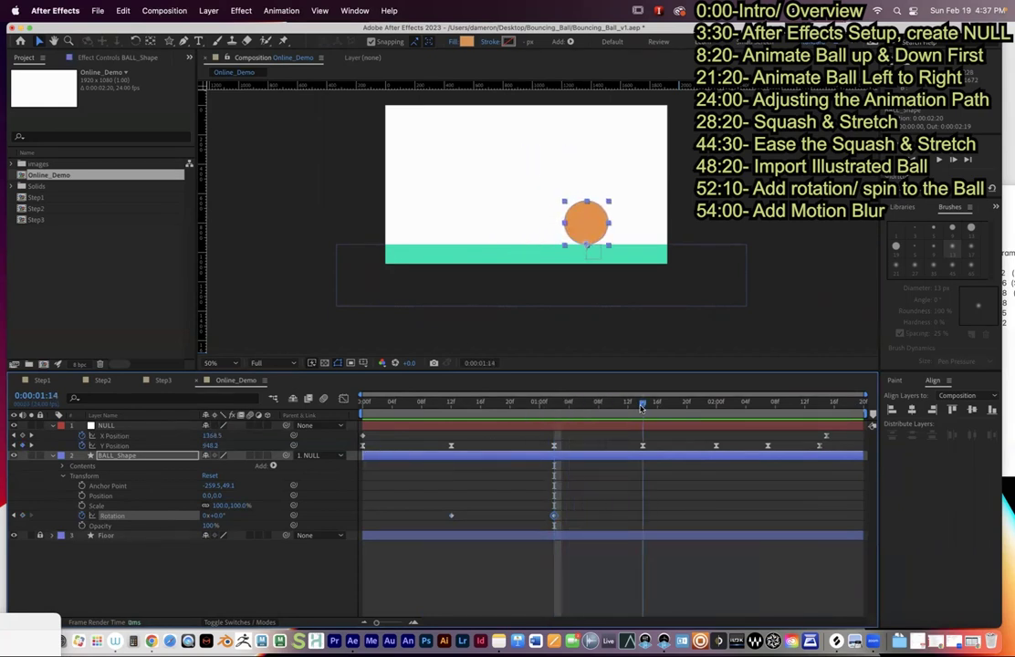
pyautogui.click(22, 517)
pyautogui.moveTo(684, 401); pyautogui.dragTo(767, 405)
pyautogui.click(22, 515)
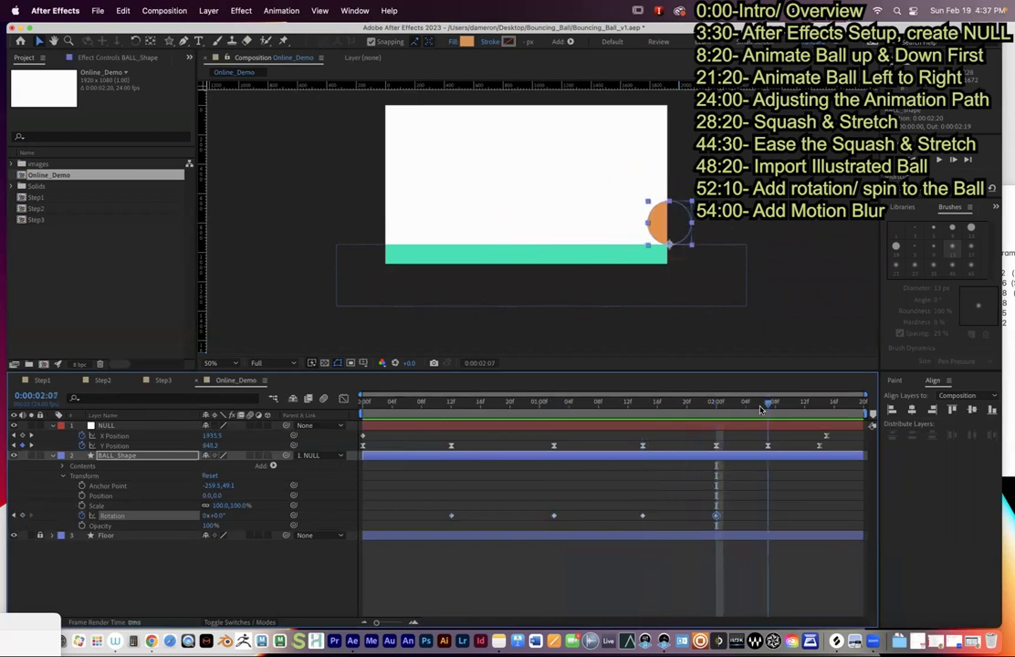
pyautogui.click(22, 516)
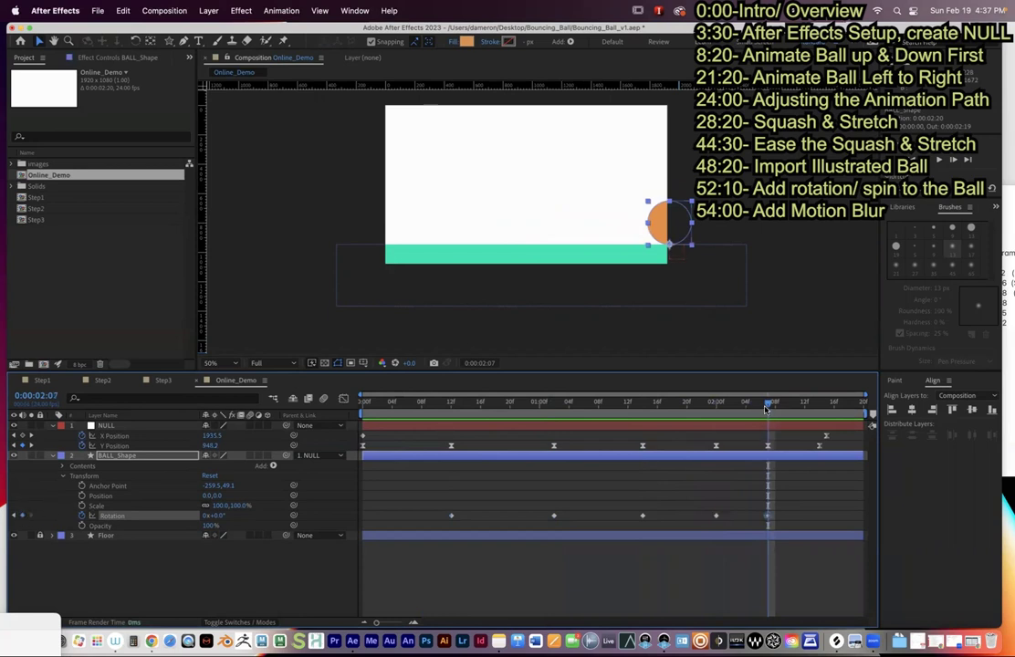
# - Add a rotation keyframe at 2:14, aligned with the NULL's last Y Position keyframe
pyautogui.press('pagedown')
pyautogui.press('pagedown')
pyautogui.press('pagedown')
pyautogui.press('pagedown')
pyautogui.press('pagedown')
pyautogui.press('pagedown')
pyautogui.press('pagedown')
pyautogui.click(23, 516)
# - Add a 0° rotation keyframe at the first frame and return to the floor contact at frame 12
pyautogui.moveTo(430, 405); pyautogui.dragTo(453, 404)
pyautogui.click(451, 515)
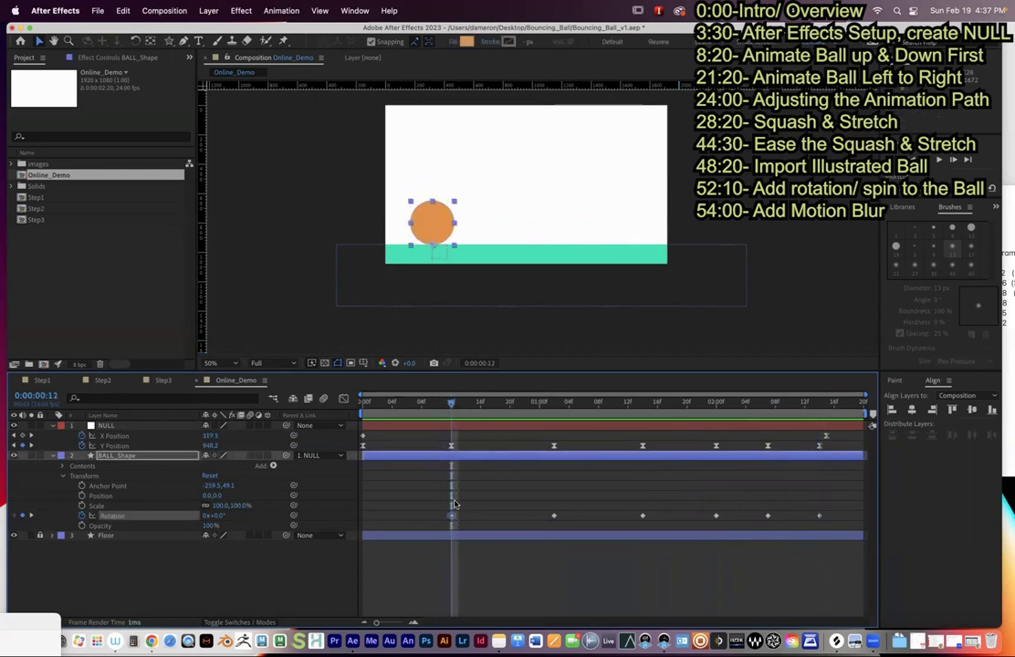
pyautogui.press('Home')
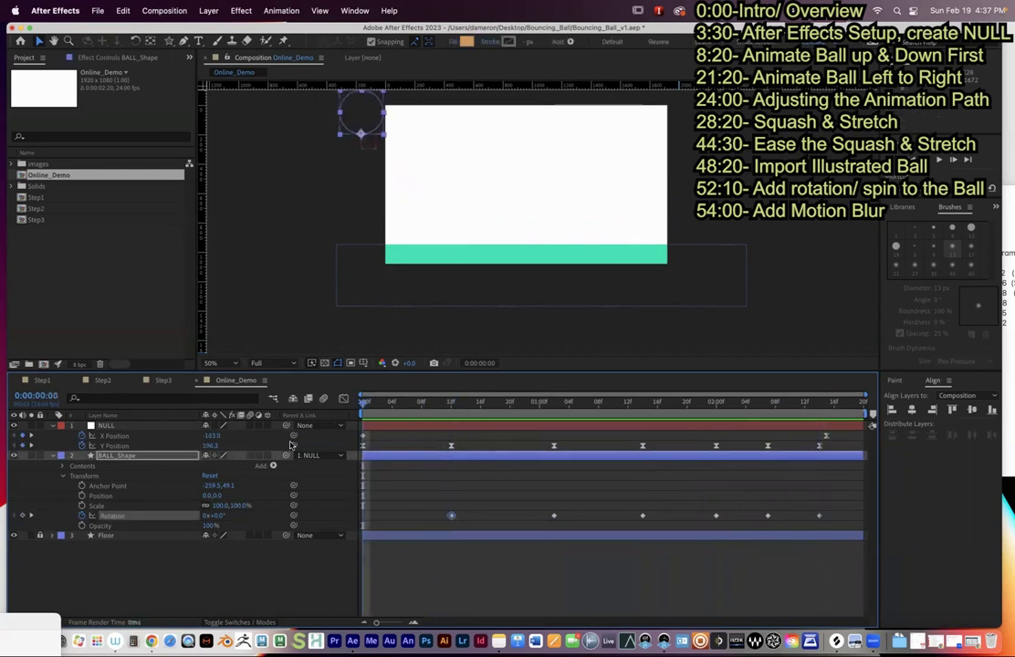
pyautogui.click(23, 516)
pyautogui.moveTo(381, 410); pyautogui.dragTo(452, 406)
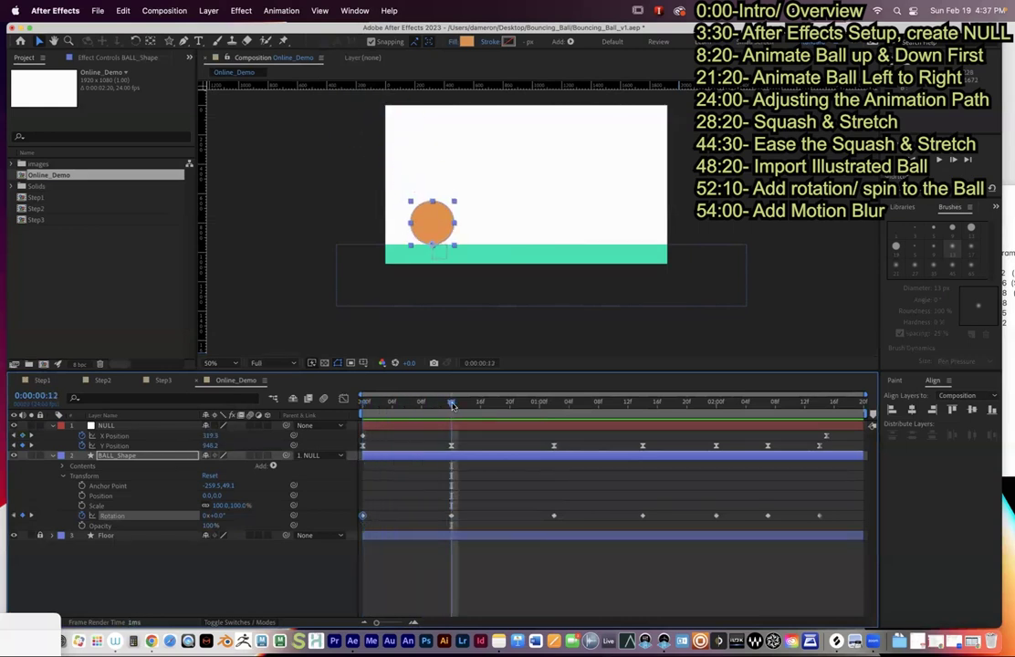
# - Examine how the ball tilts along its bounce path in the Step2 composition, and return to Online_Demo
pyautogui.click(103, 379)
pyautogui.moveTo(512, 410); pyautogui.dragTo(448, 416)
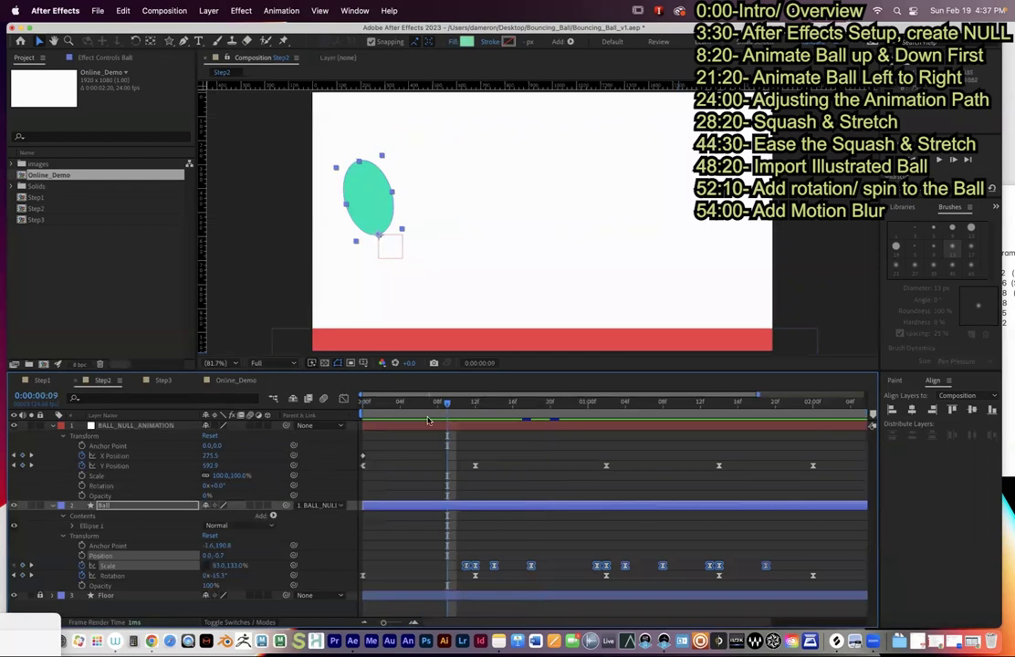
pyautogui.click(429, 422)
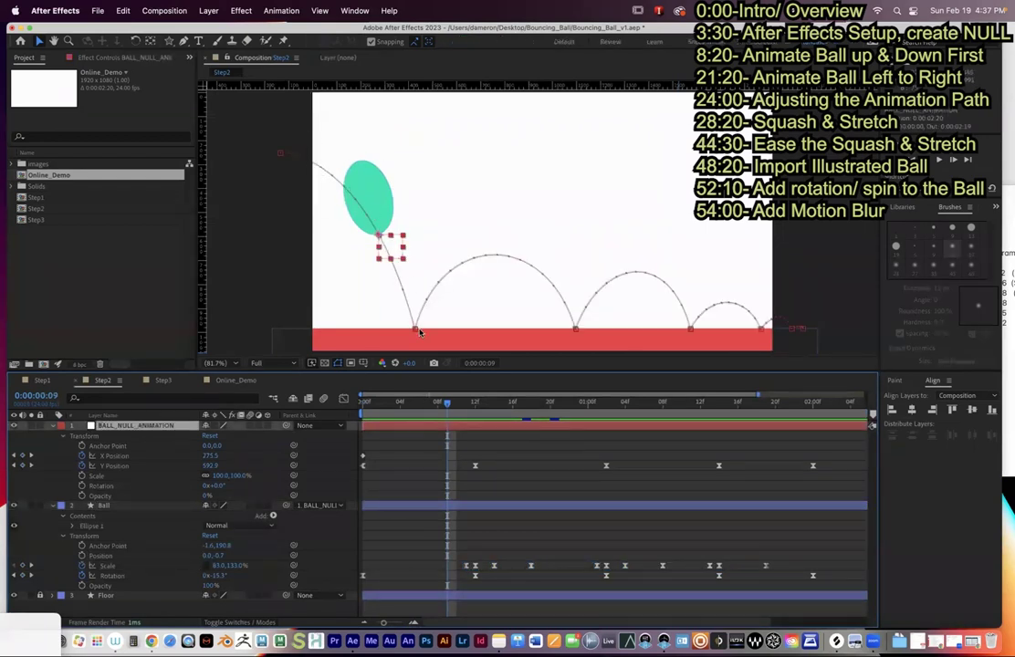
pyautogui.moveTo(449, 406); pyautogui.dragTo(494, 403)
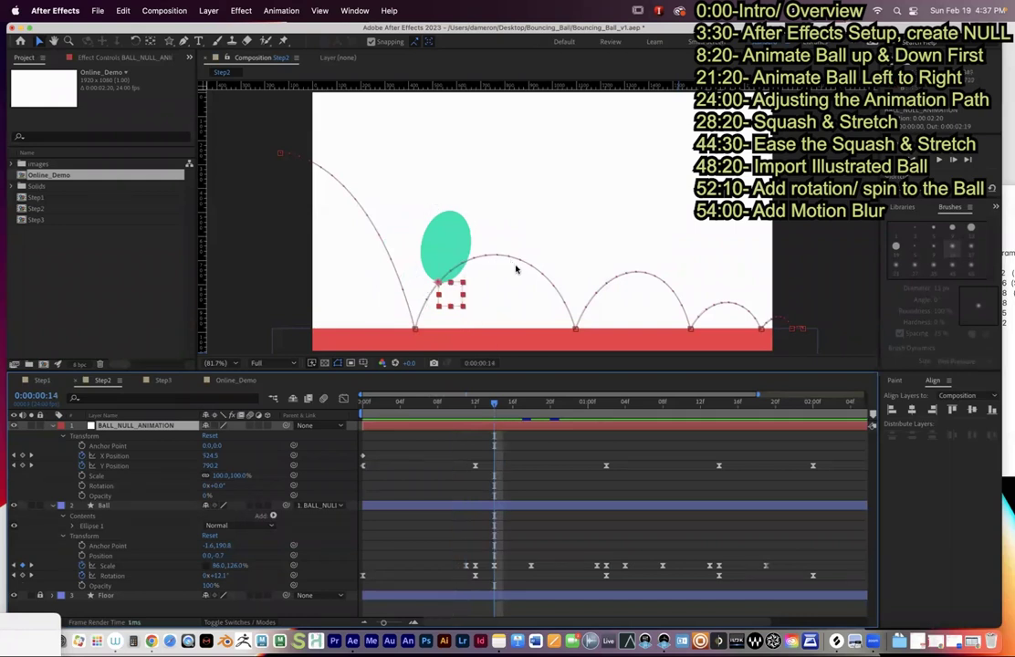
pyautogui.moveTo(508, 404); pyautogui.dragTo(727, 418)
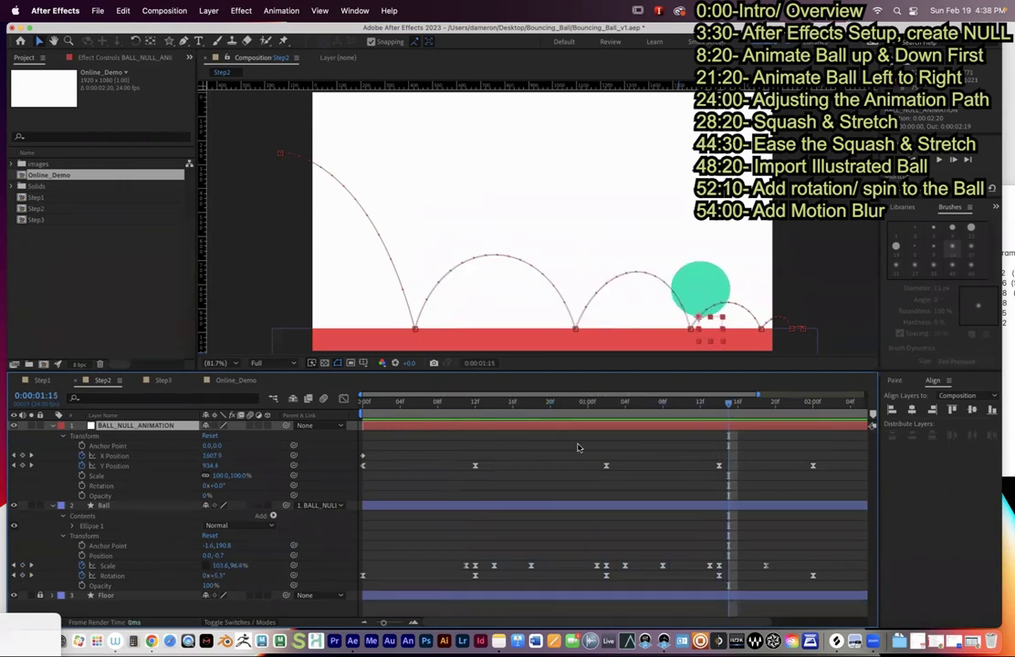
pyautogui.click(502, 405)
pyautogui.moveTo(488, 410); pyautogui.dragTo(481, 409)
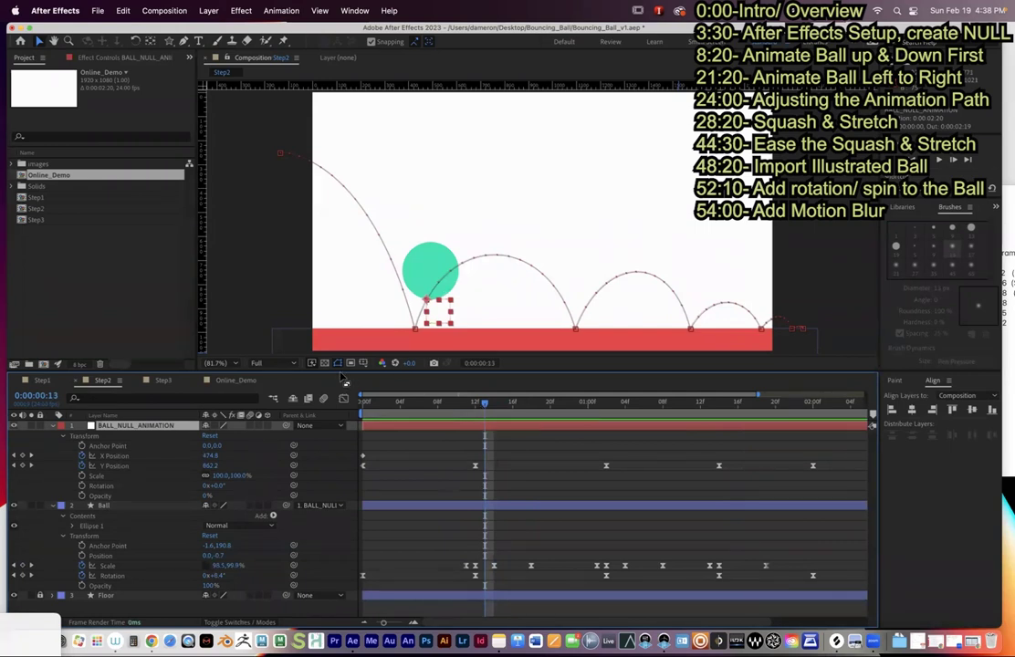
pyautogui.click(238, 381)
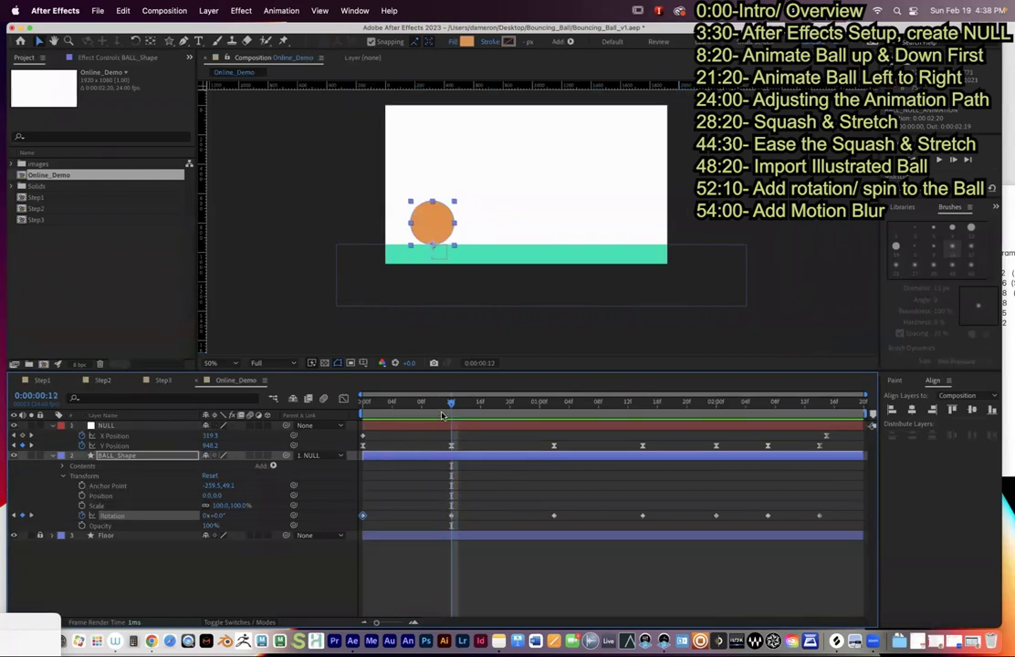
# - Show the ball's rotation in the Graph Editor and apply Easy Ease to all of its rotation keyframes
pyautogui.click(451, 515)
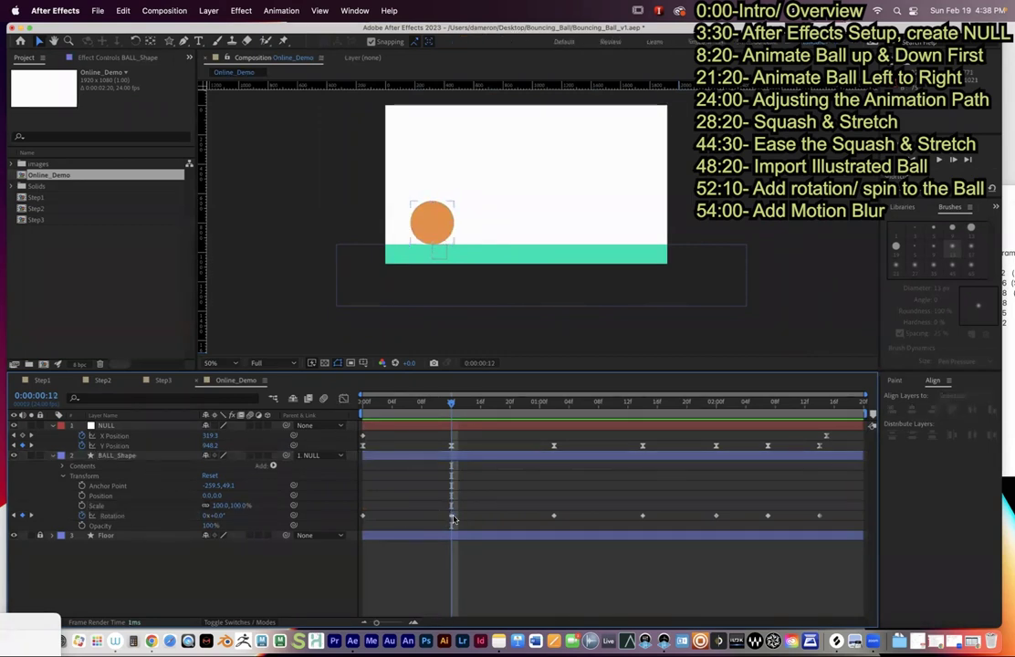
pyautogui.click(343, 400)
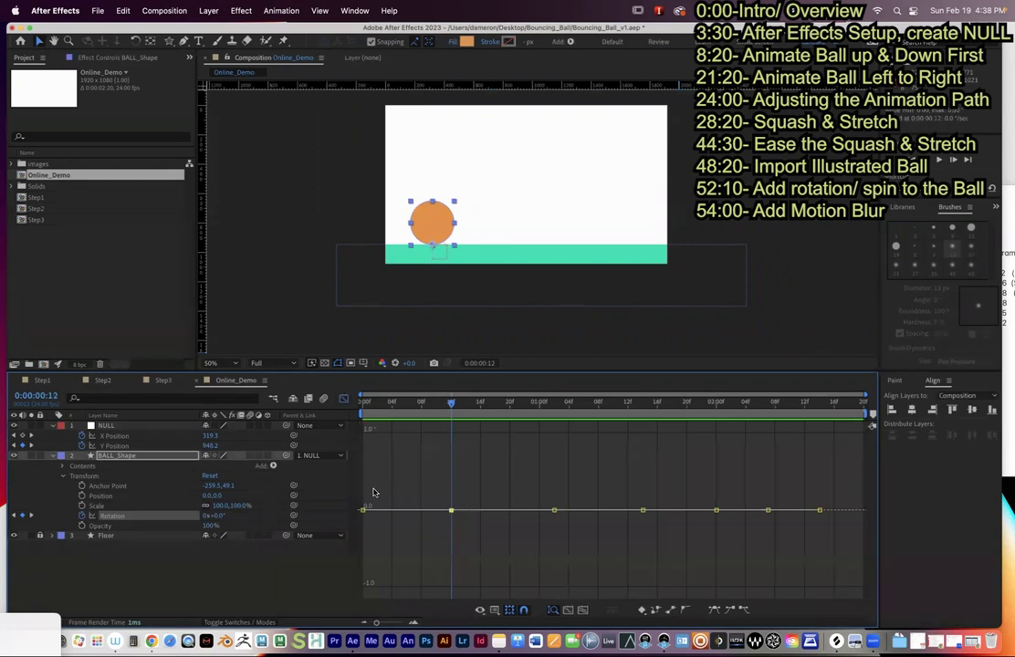
pyautogui.moveTo(359, 493); pyautogui.dragTo(815, 523)
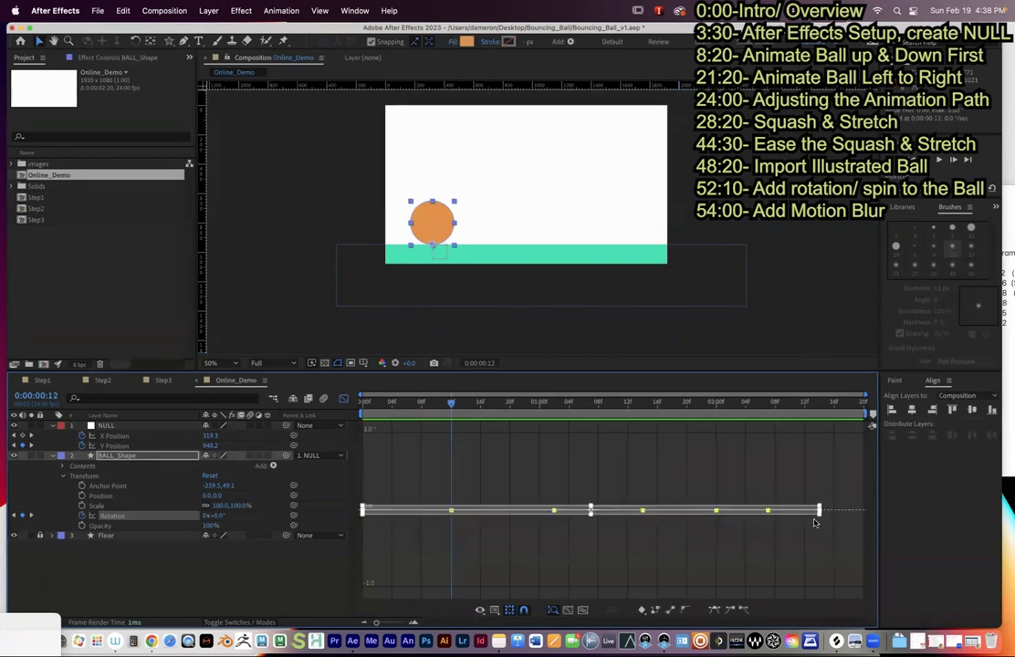
pyautogui.moveTo(716, 511)
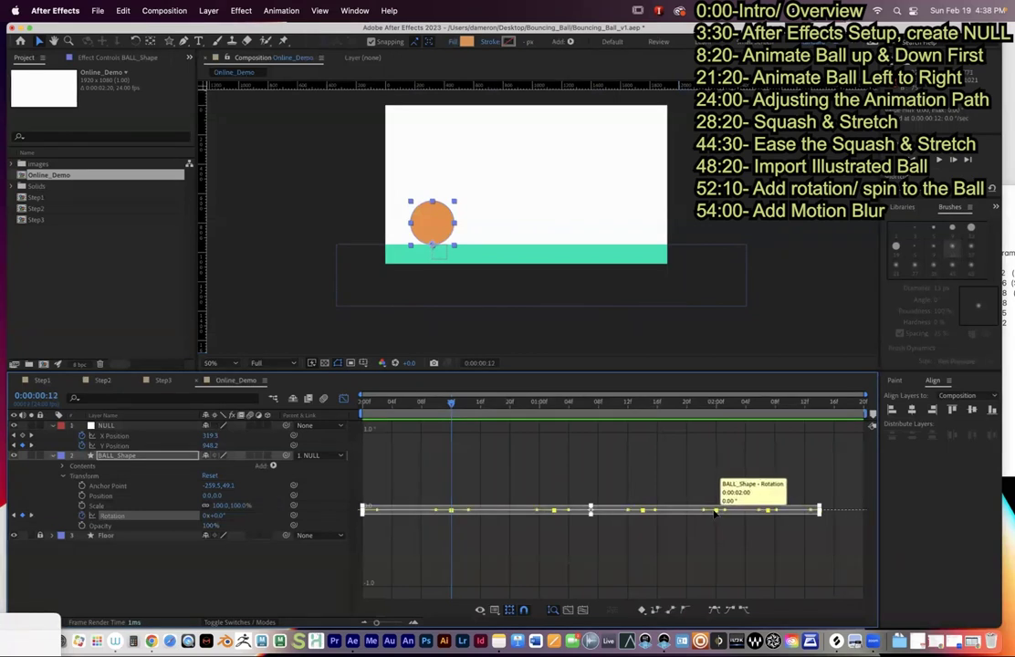
# - Pull the incoming handle of the frame 12 rotation keyframe down so the curve dips to negative rotation before the first bounce
pyautogui.moveTo(450, 405); pyautogui.dragTo(442, 407)
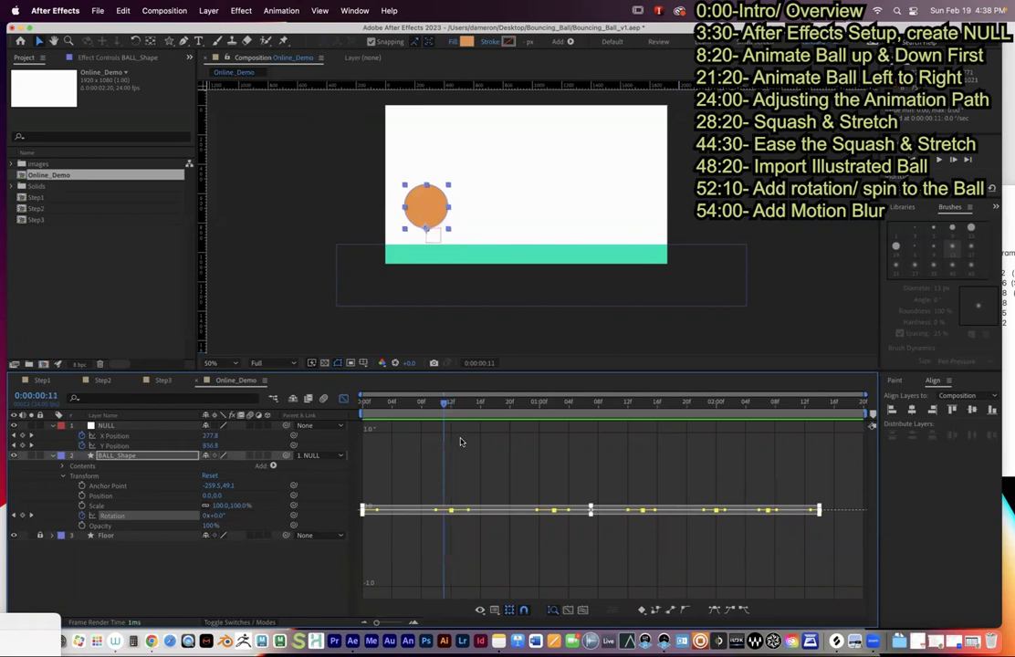
pyautogui.click(462, 498)
pyautogui.moveTo(437, 494); pyautogui.dragTo(425, 560)
pyautogui.click(426, 407)
pyautogui.moveTo(426, 407)
pyautogui.mouseDown()
pyautogui.moveTo(378, 408)
pyautogui.moveTo(423, 422)
pyautogui.mouseUp()
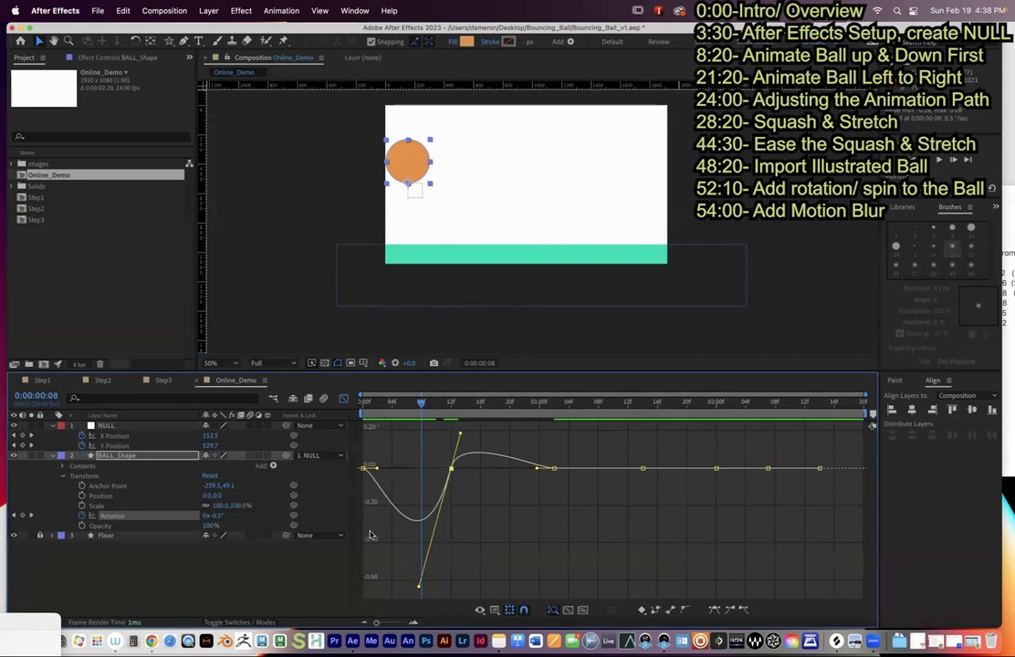
pyautogui.moveTo(412, 522)
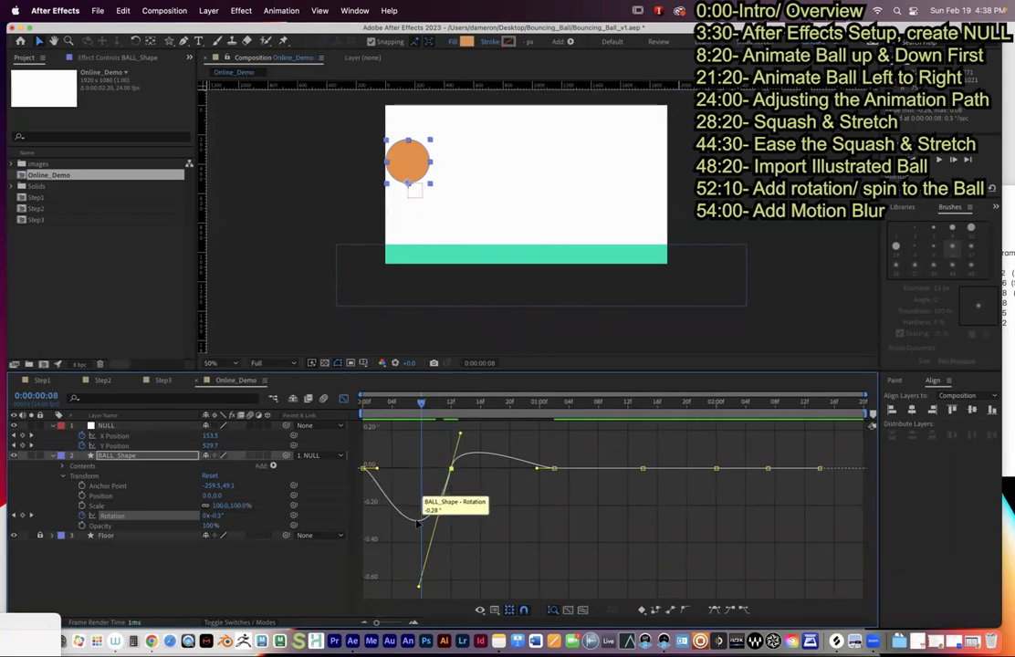
pyautogui.moveTo(419, 587); pyautogui.dragTo(418, 591)
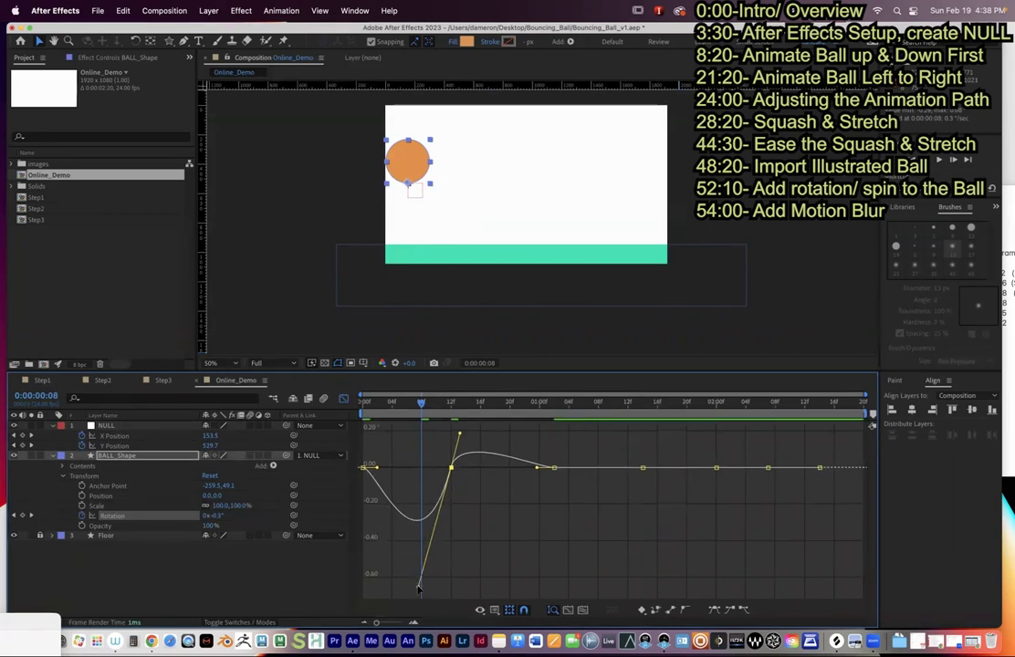
pyautogui.moveTo(418, 588); pyautogui.dragTo(417, 595)
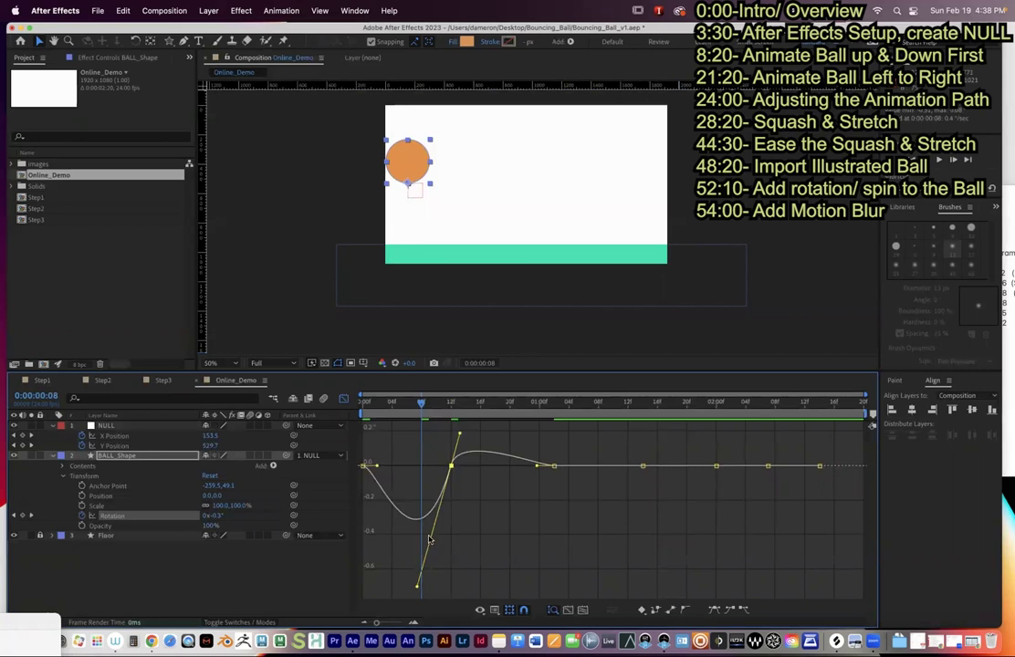
# - Maximize the timeline panel and lower the curve handles at frames 0 and 12 to form a rotation dip of about -3°
pyautogui.press('`')
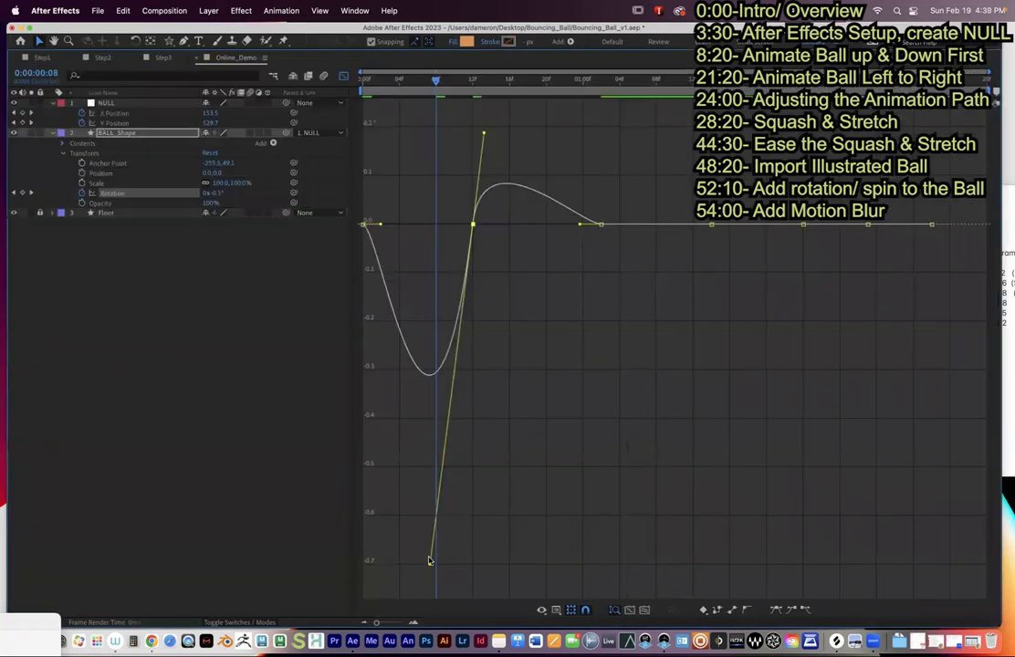
pyautogui.moveTo(430, 566); pyautogui.dragTo(451, 575)
pyautogui.moveTo(379, 173); pyautogui.dragTo(472, 227)
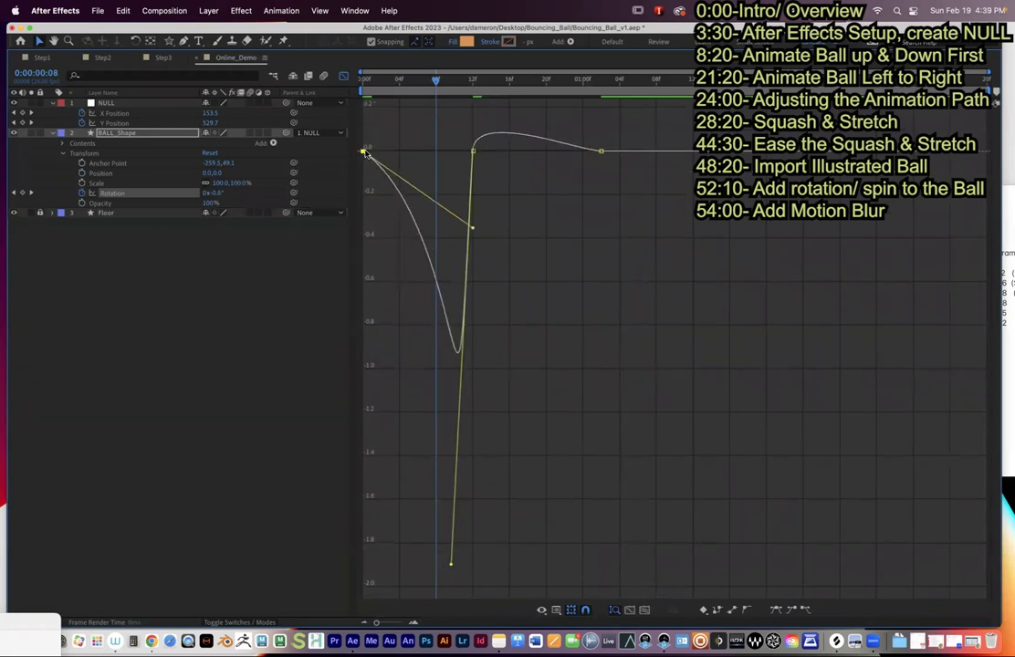
pyautogui.keyDown('alt'); pyautogui.click(365, 153); pyautogui.keyUp('alt')
pyautogui.keyDown('alt'); pyautogui.click(364, 152); pyautogui.keyUp('alt')
pyautogui.moveTo(380, 153); pyautogui.dragTo(414, 593)
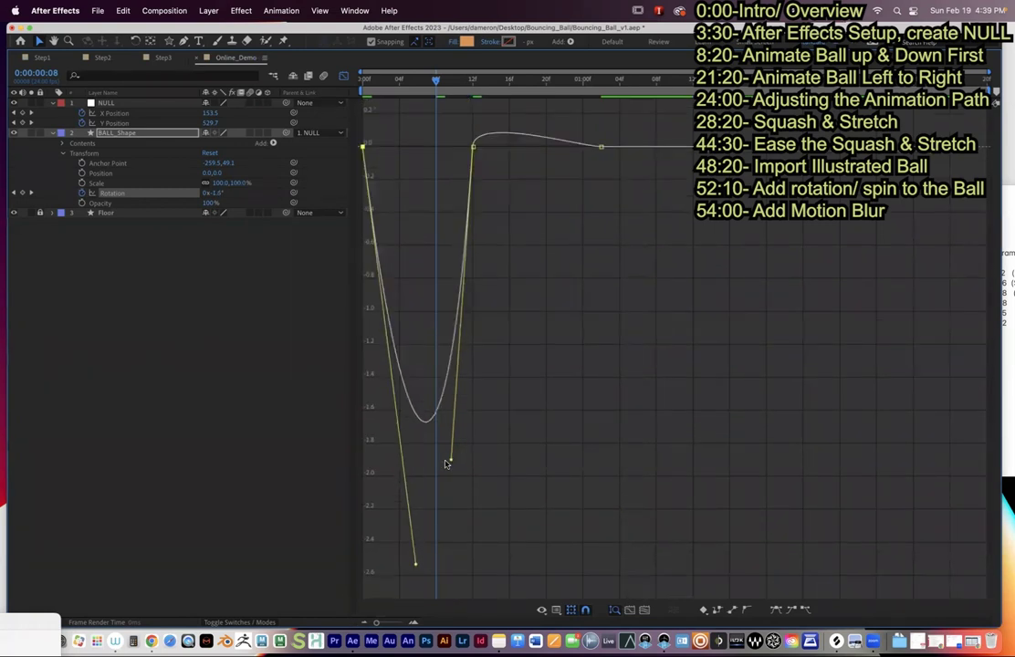
pyautogui.moveTo(451, 461); pyautogui.dragTo(429, 628)
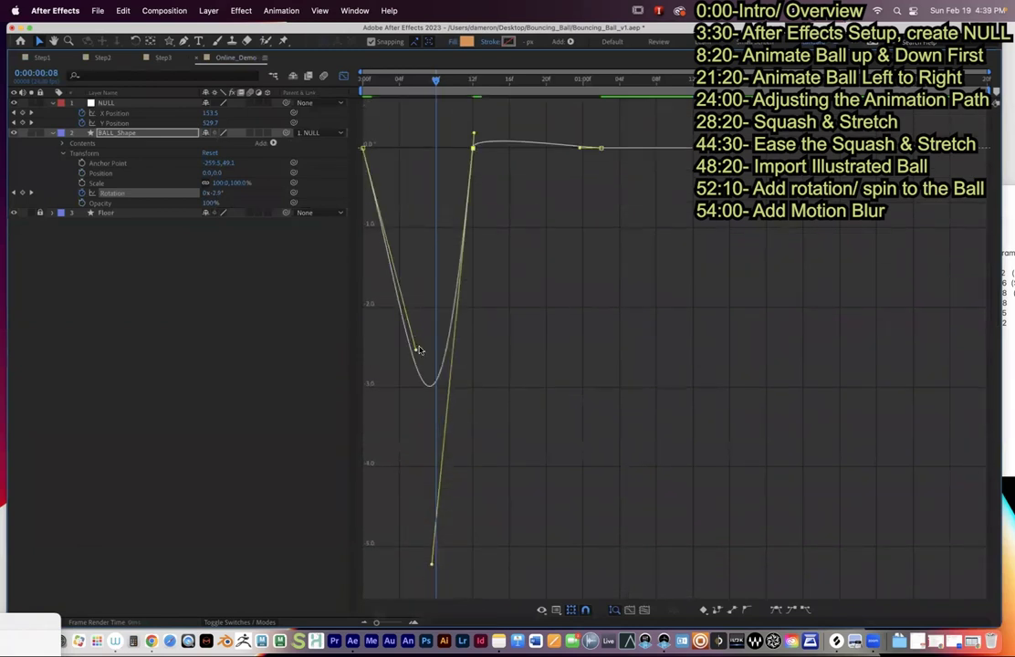
# - Extend the handles of the first two rotation keyframes downward to deepen the dip between them to about -20°
pyautogui.moveTo(415, 349); pyautogui.dragTo(379, 593)
pyautogui.moveTo(434, 514); pyautogui.dragTo(442, 637)
pyautogui.moveTo(381, 370); pyautogui.dragTo(396, 600)
pyautogui.moveTo(440, 397); pyautogui.dragTo(461, 572)
pyautogui.moveTo(397, 521); pyautogui.dragTo(390, 594)
pyautogui.moveTo(458, 359); pyautogui.dragTo(457, 315)
pyautogui.moveTo(386, 563); pyautogui.dragTo(383, 517)
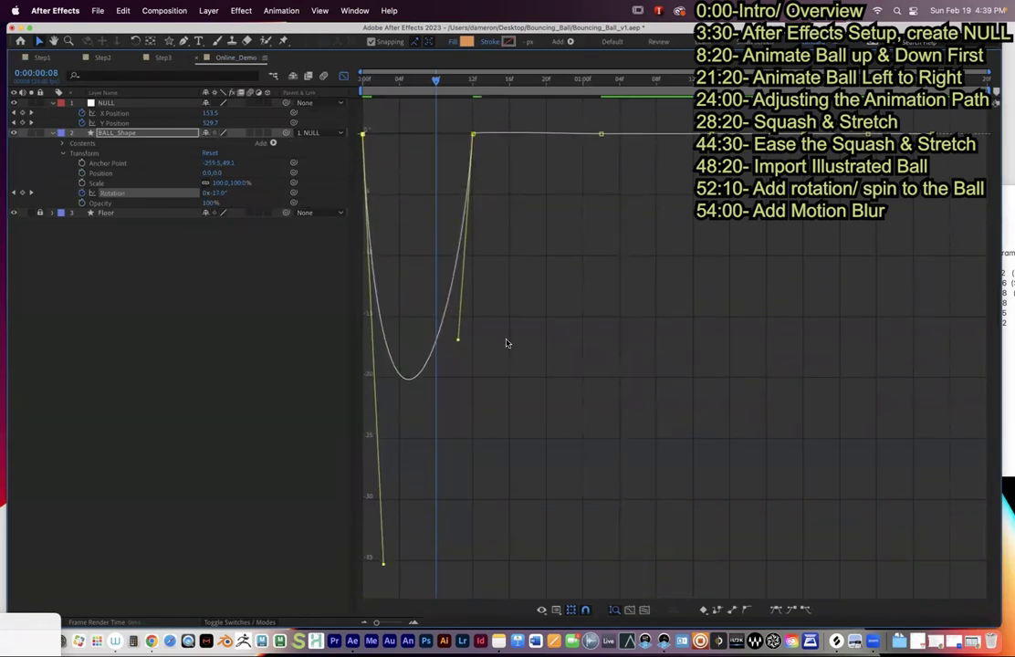
# - Even out the first rotation dip with both handles so it bottoms out near -20° around frame 5
pyautogui.moveTo(473, 136)
pyautogui.moveTo(436, 82); pyautogui.dragTo(408, 89)
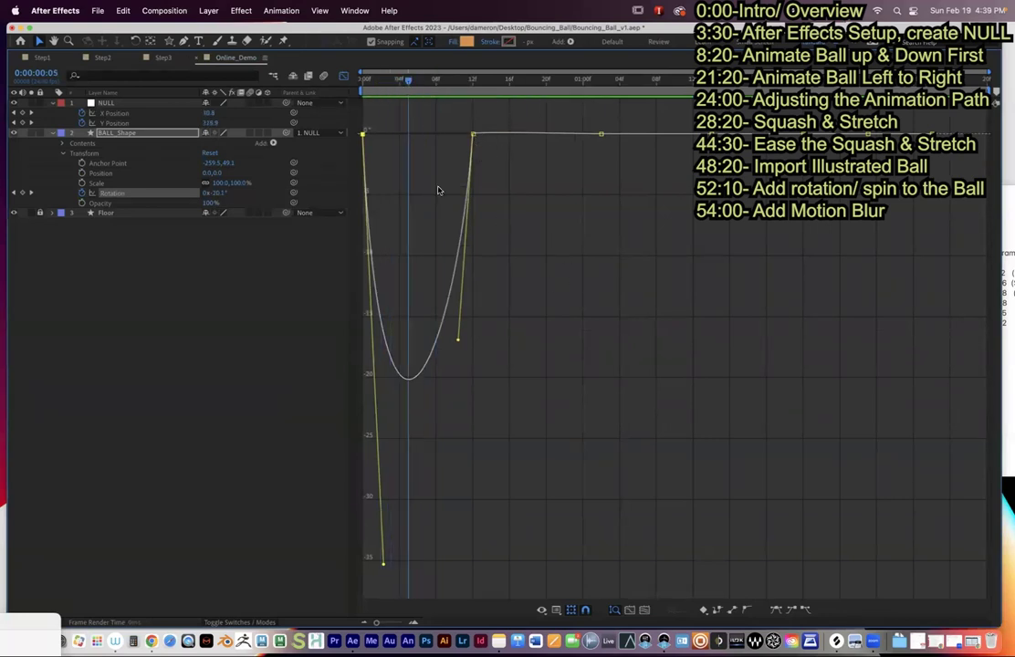
pyautogui.moveTo(459, 341); pyautogui.dragTo(456, 370)
pyautogui.moveTo(384, 567); pyautogui.dragTo(381, 537)
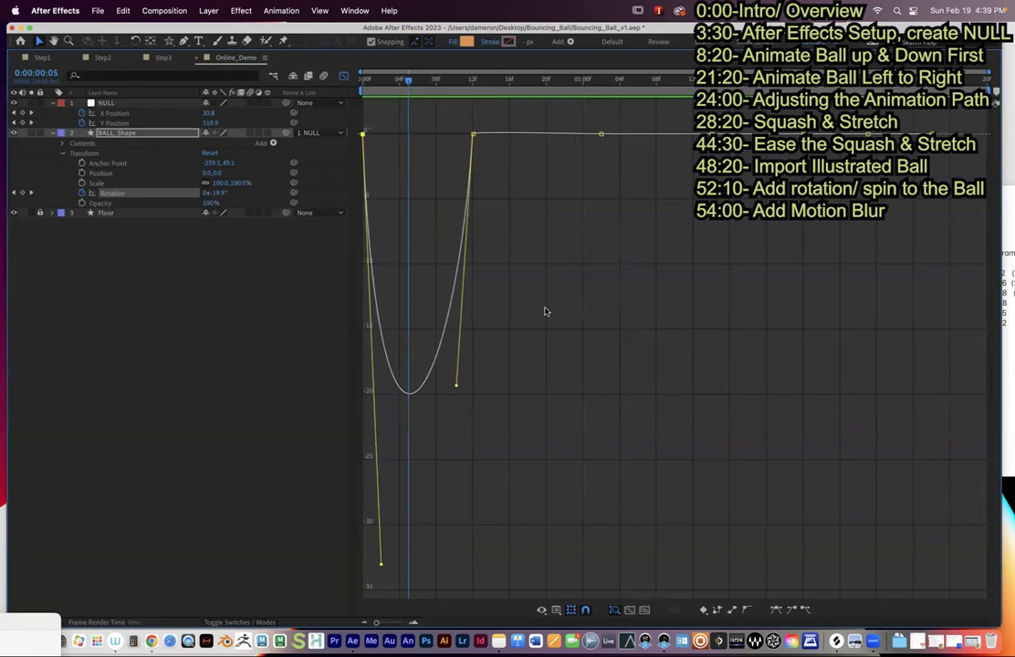
# - Restore the full workspace and raise the outgoing handle at frame 12 so the ball tilts about 8° after the first bounce
pyautogui.press('`')
pyautogui.moveTo(408, 401); pyautogui.dragTo(482, 434)
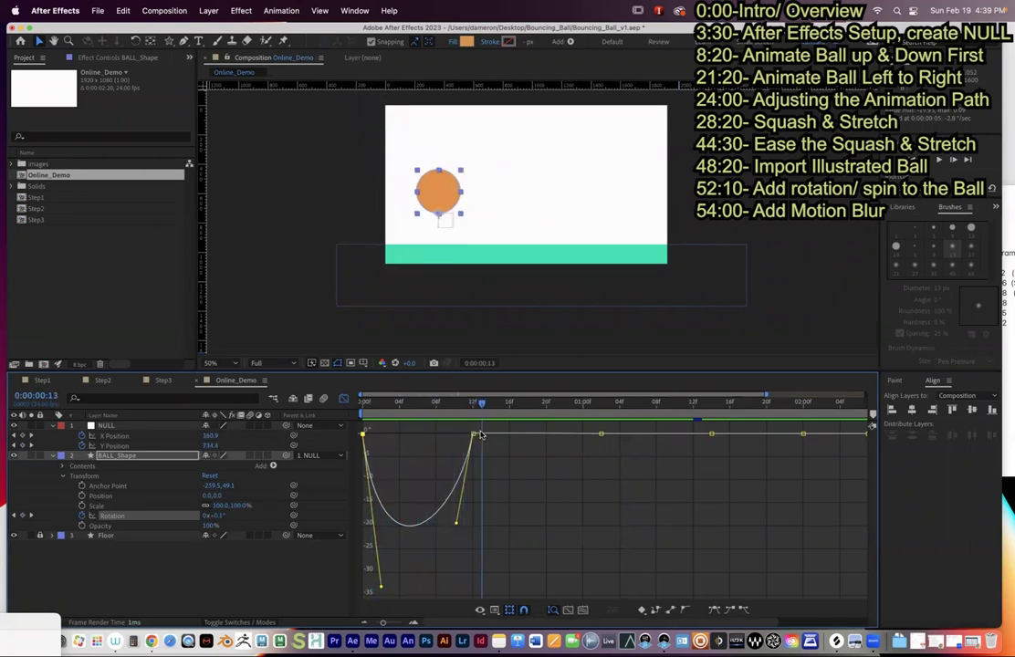
pyautogui.click(474, 434)
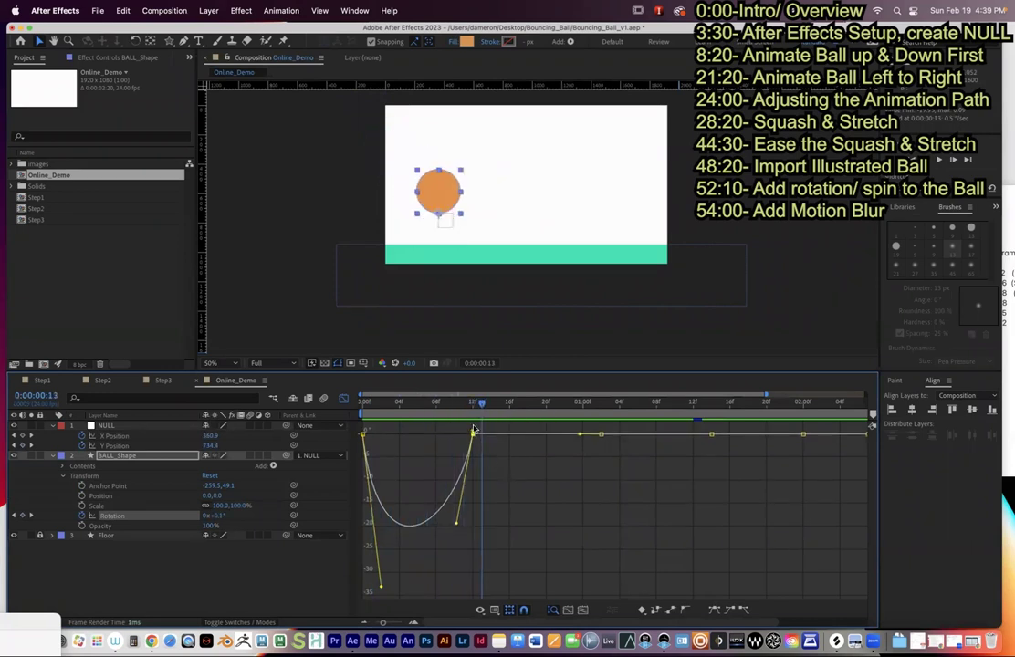
pyautogui.click(476, 424)
pyautogui.click(473, 433)
pyautogui.moveTo(472, 432); pyautogui.dragTo(484, 419)
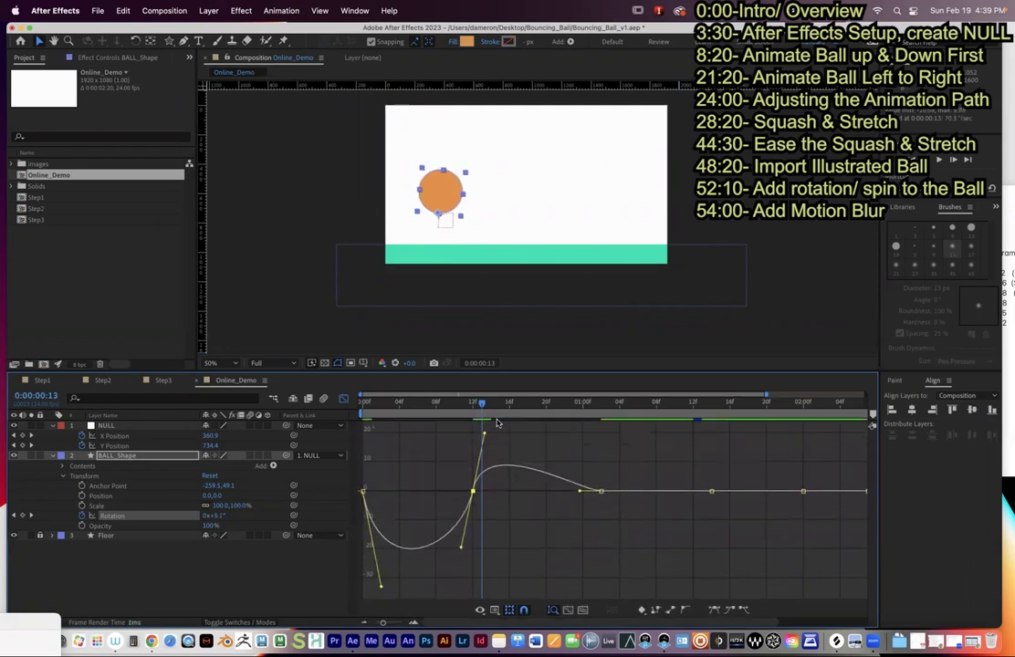
pyautogui.moveTo(580, 494); pyautogui.dragTo(535, 557)
pyautogui.moveTo(606, 494); pyautogui.dragTo(538, 586)
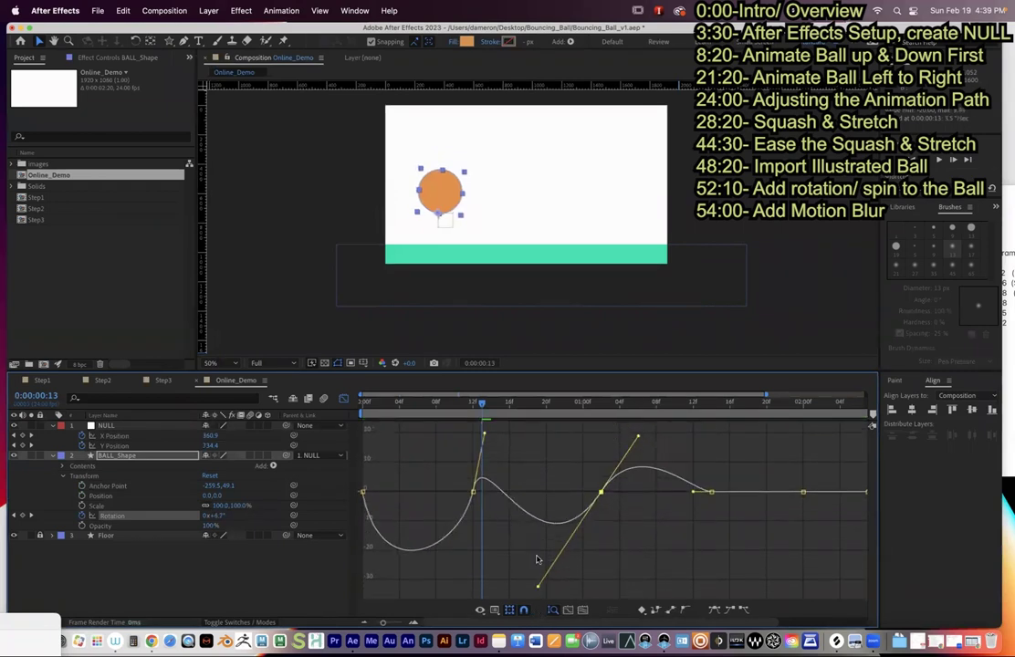
pyautogui.moveTo(485, 436); pyautogui.dragTo(497, 426)
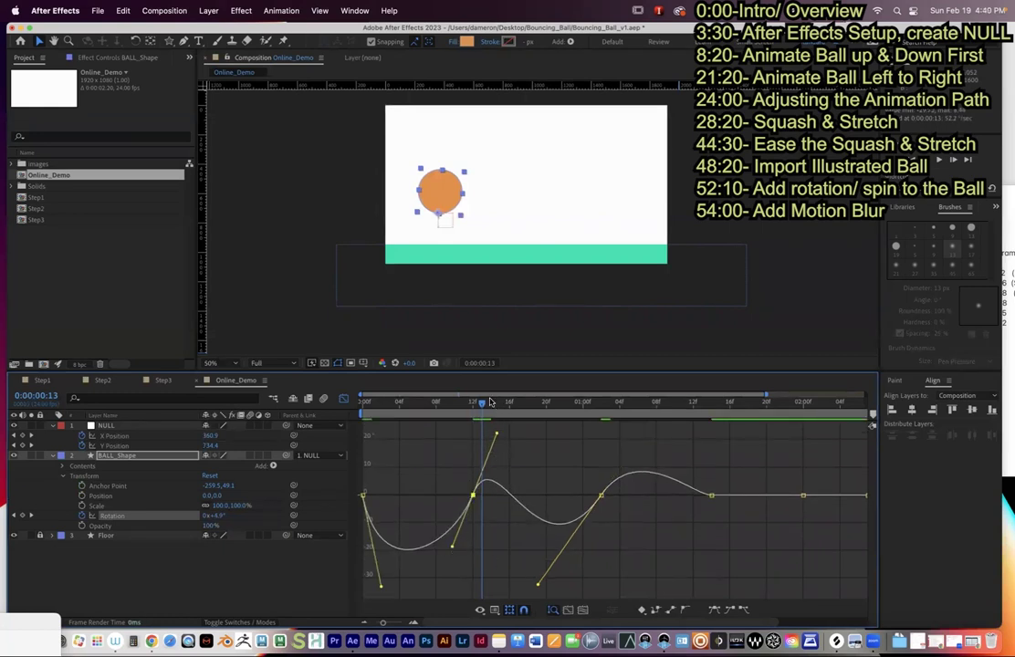
pyautogui.moveTo(487, 406); pyautogui.dragTo(567, 412)
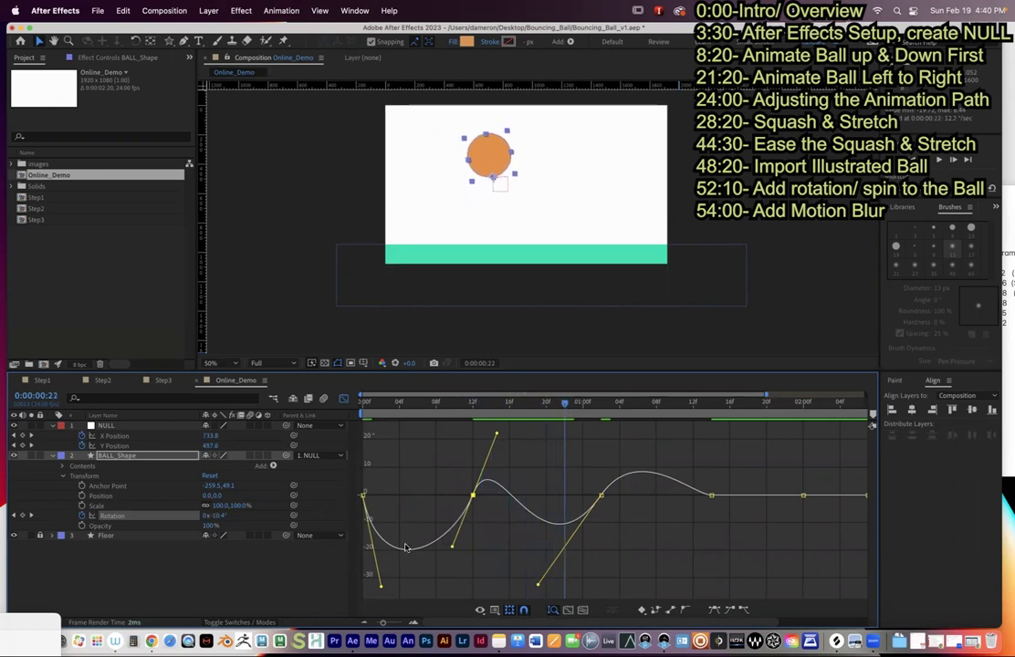
pyautogui.click(712, 497)
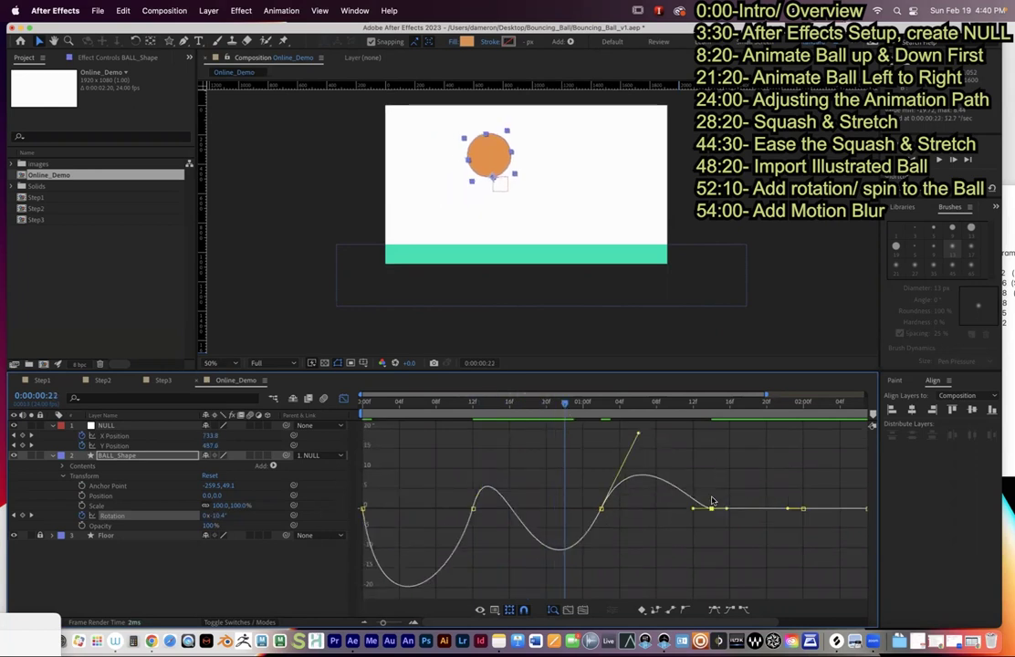
pyautogui.moveTo(693, 511); pyautogui.dragTo(648, 584)
pyautogui.moveTo(720, 499); pyautogui.dragTo(758, 454)
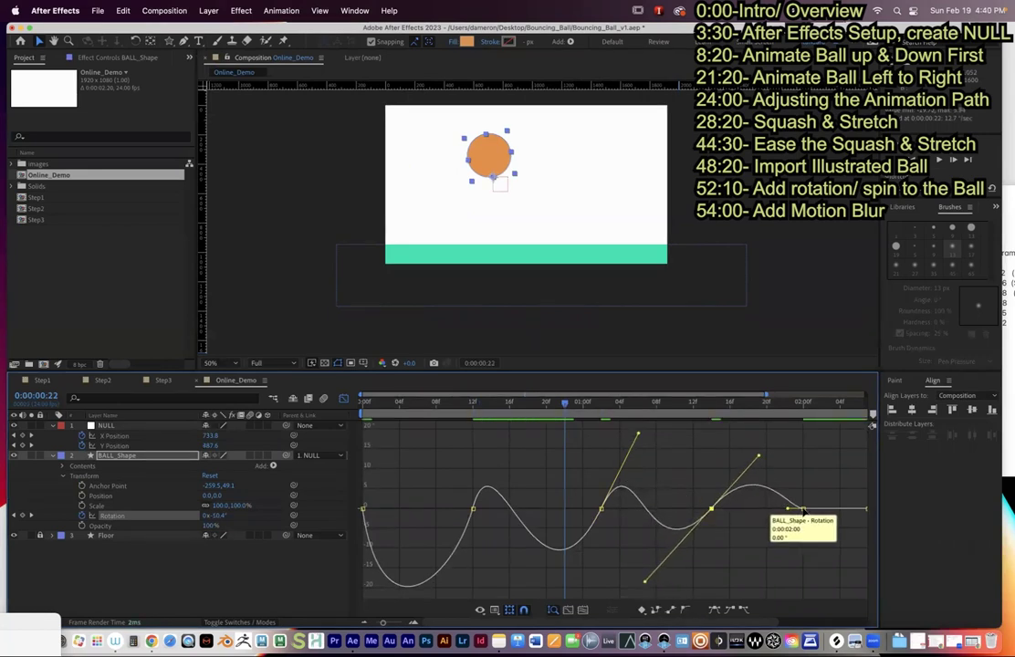
pyautogui.click(711, 509)
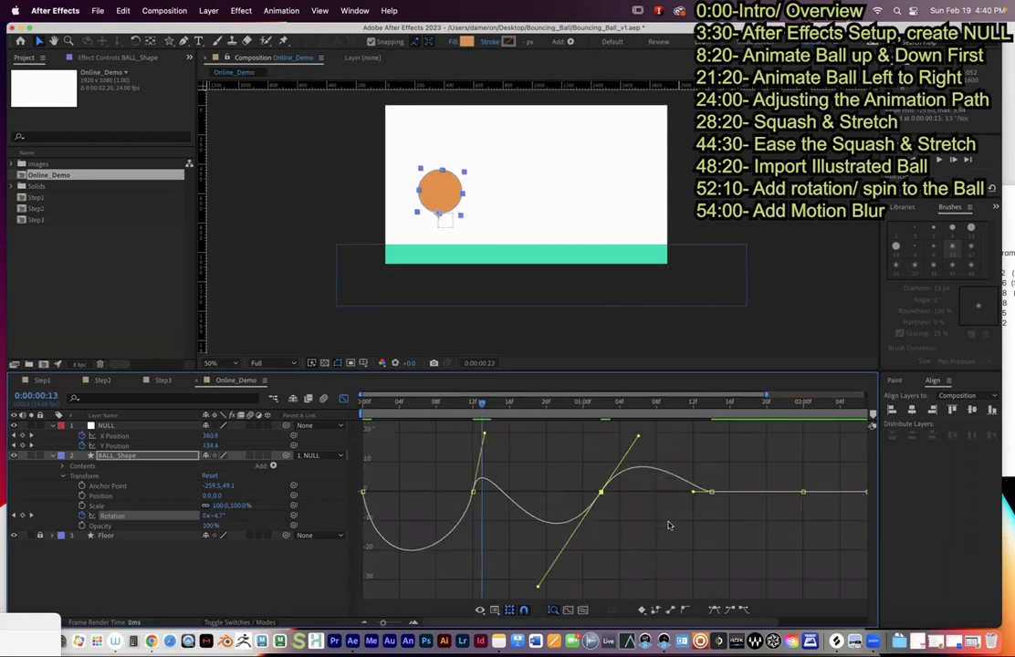
pyautogui.press('super+z')
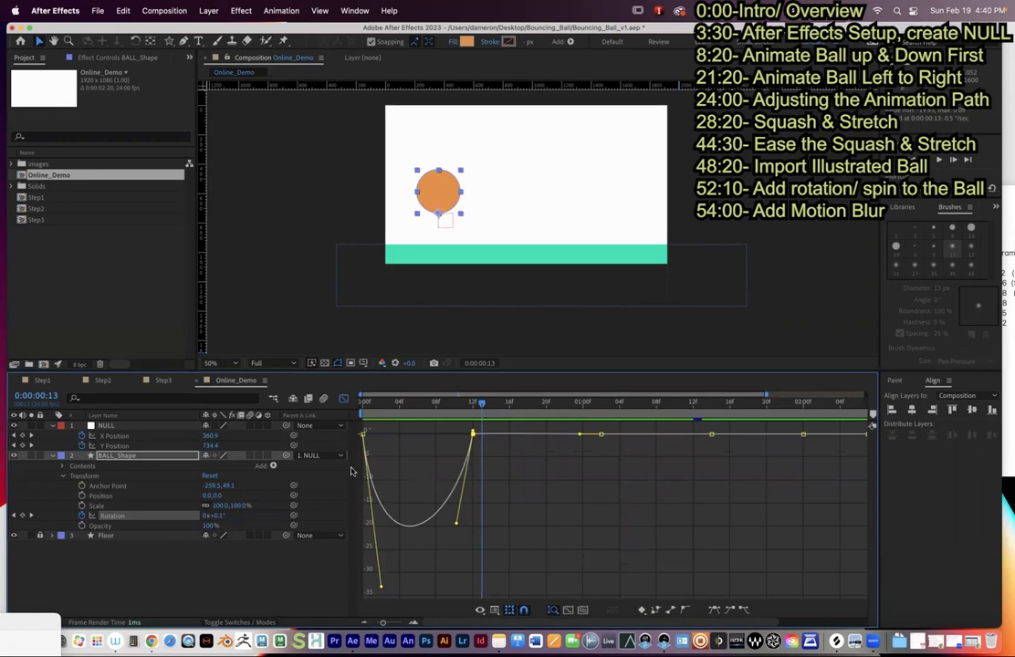
# - Shape the rotation curve at frame 12 and 0:00:01:02 into a tilt of about 3° followed by a second dip of about -6°
pyautogui.moveTo(457, 524); pyautogui.dragTo(452, 531)
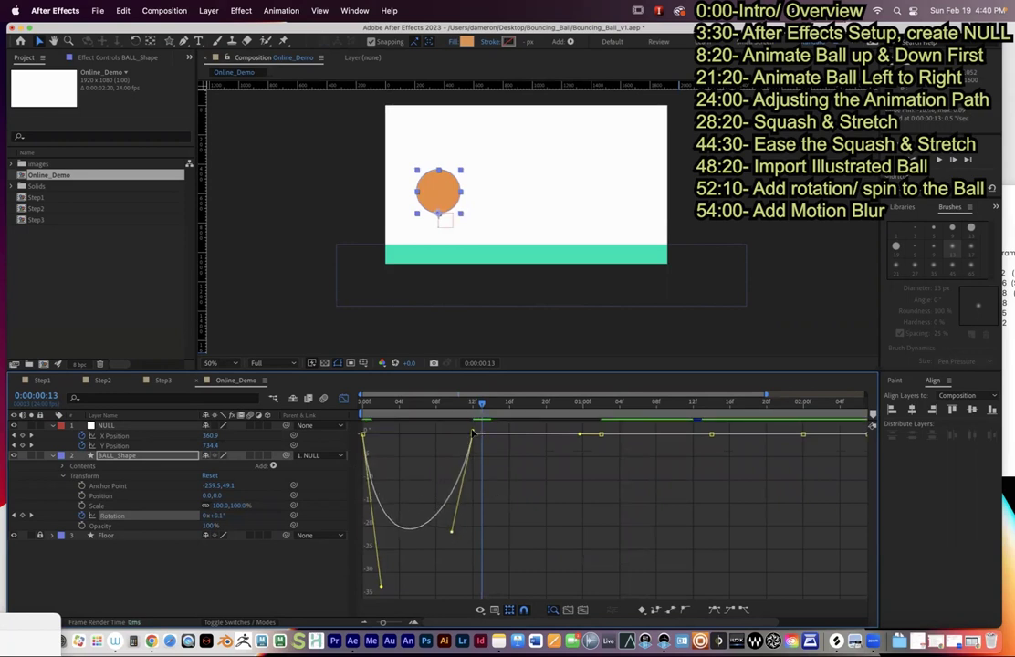
pyautogui.moveTo(473, 431)
pyautogui.mouseDown()
pyautogui.moveTo(480, 409)
pyautogui.moveTo(489, 430)
pyautogui.mouseUp()
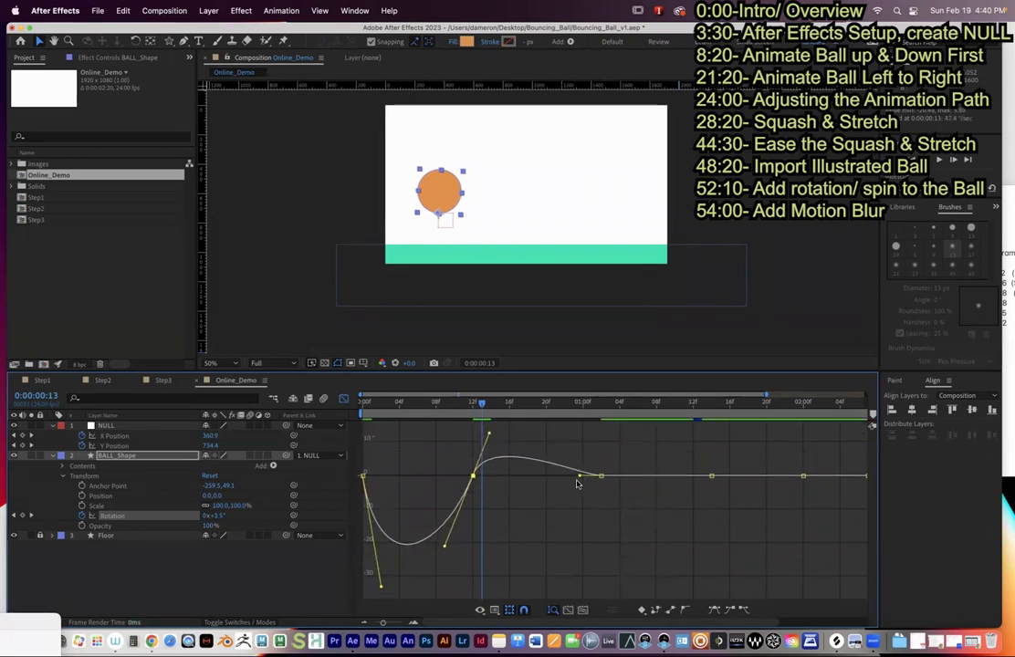
pyautogui.moveTo(579, 477); pyautogui.dragTo(497, 538)
pyautogui.moveTo(608, 476); pyautogui.dragTo(628, 452)
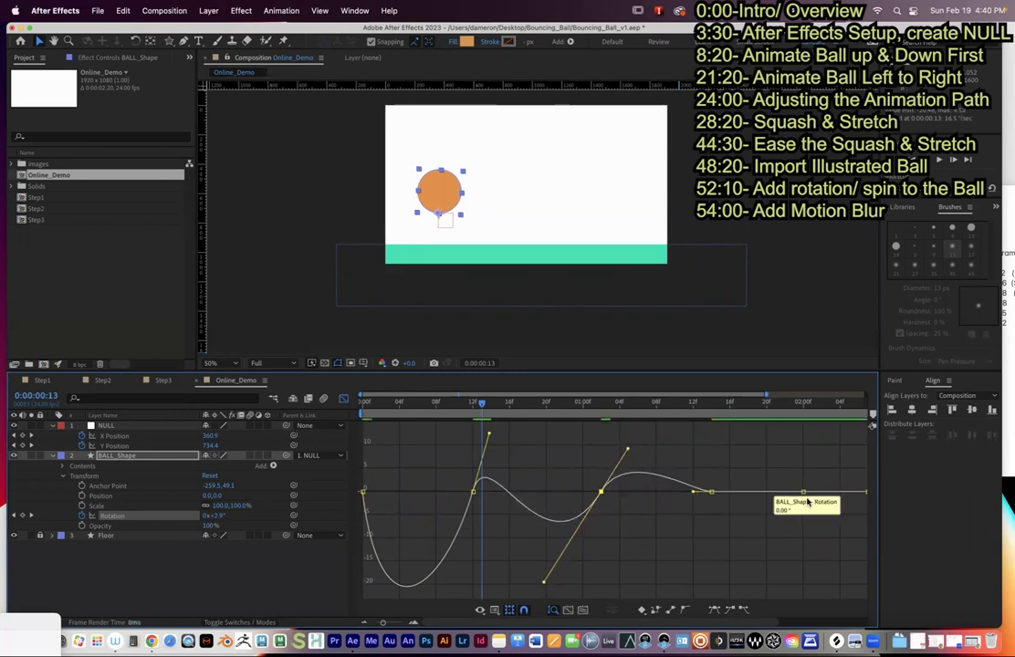
# - Shape the rotation handles at 0:00:01:14, 0:00:02:00 and the last keyframe into small waves with dips of about -3°
pyautogui.click(712, 493)
pyautogui.moveTo(680, 489); pyautogui.dragTo(673, 536)
pyautogui.moveTo(719, 470); pyautogui.dragTo(740, 439)
pyautogui.moveTo(788, 482); pyautogui.dragTo(769, 531)
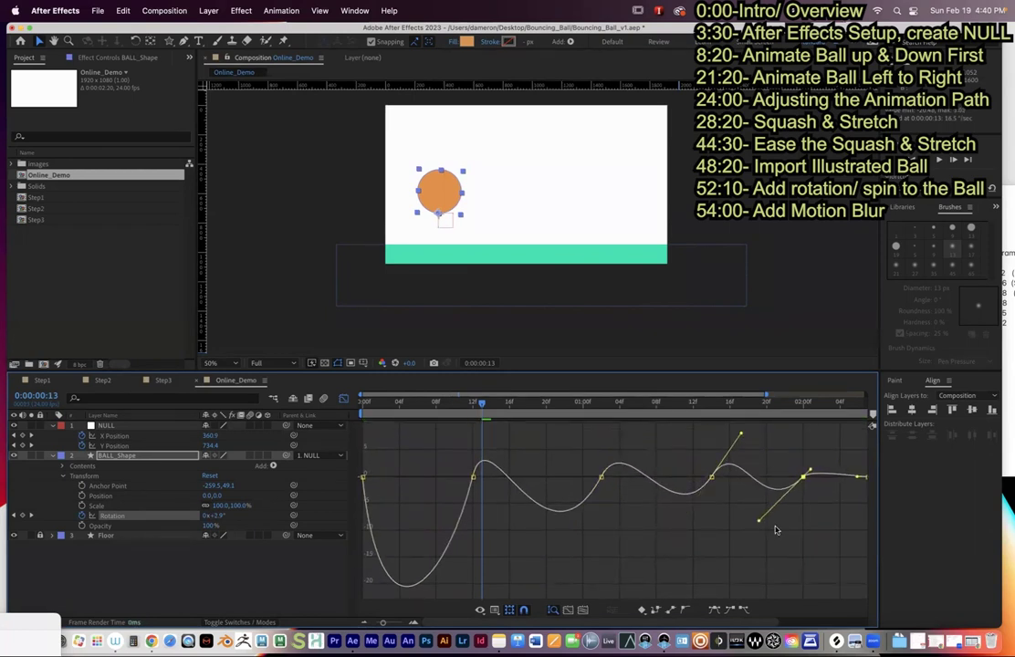
pyautogui.moveTo(810, 470); pyautogui.dragTo(855, 517)
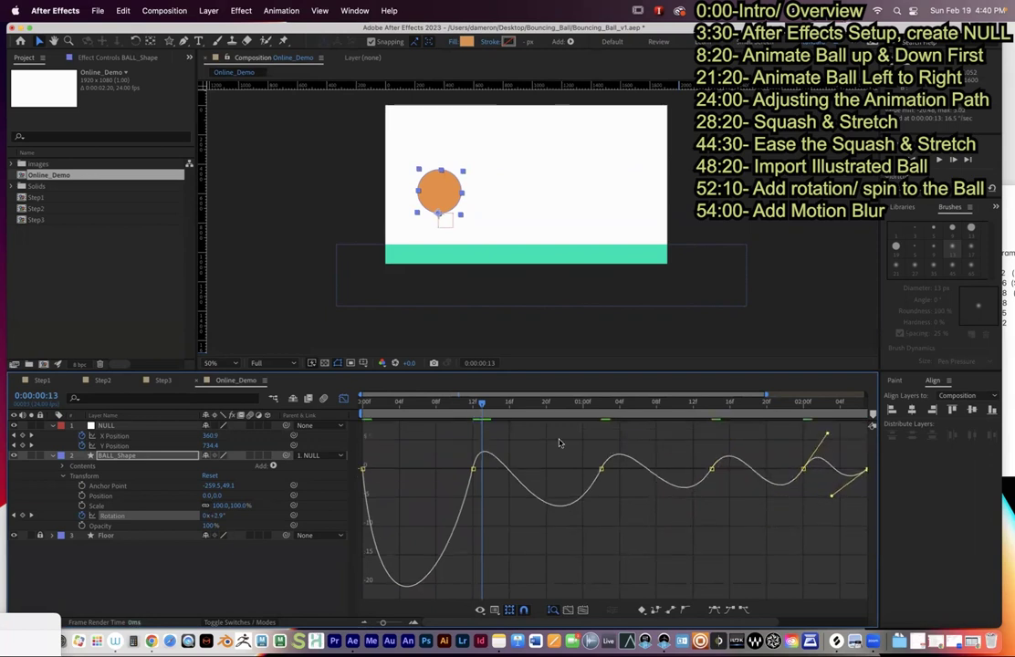
# - Check the tilt around frame 20 and steepen the rotation handles at frame 12 and 0:00:01:02 to deepen the second dip to about -26°
pyautogui.moveTo(478, 410); pyautogui.dragTo(546, 420)
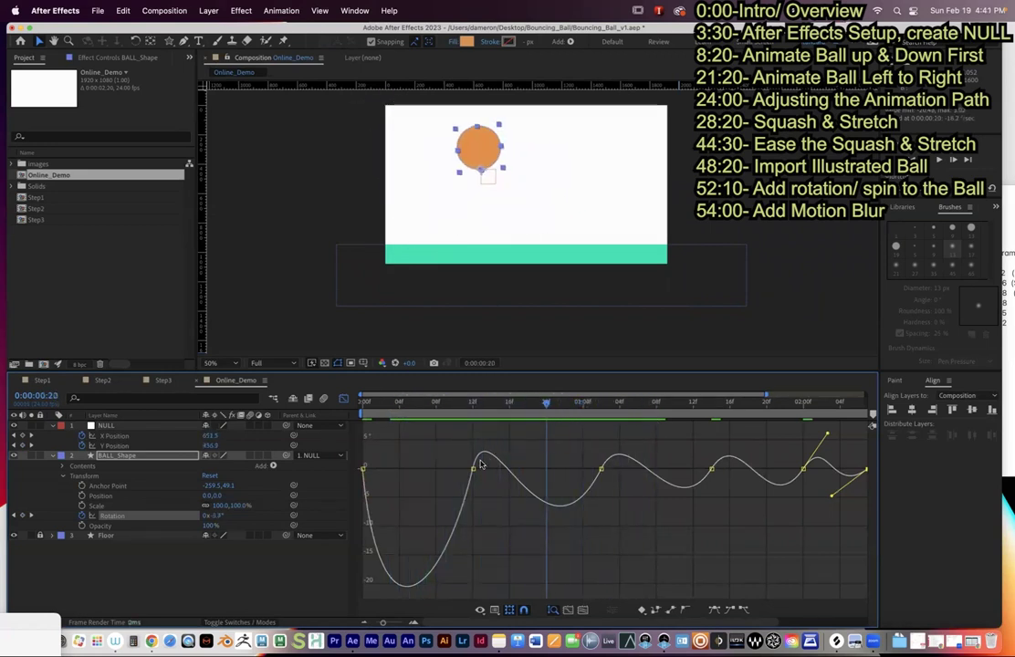
pyautogui.click(473, 470)
pyautogui.moveTo(445, 548); pyautogui.dragTo(437, 567)
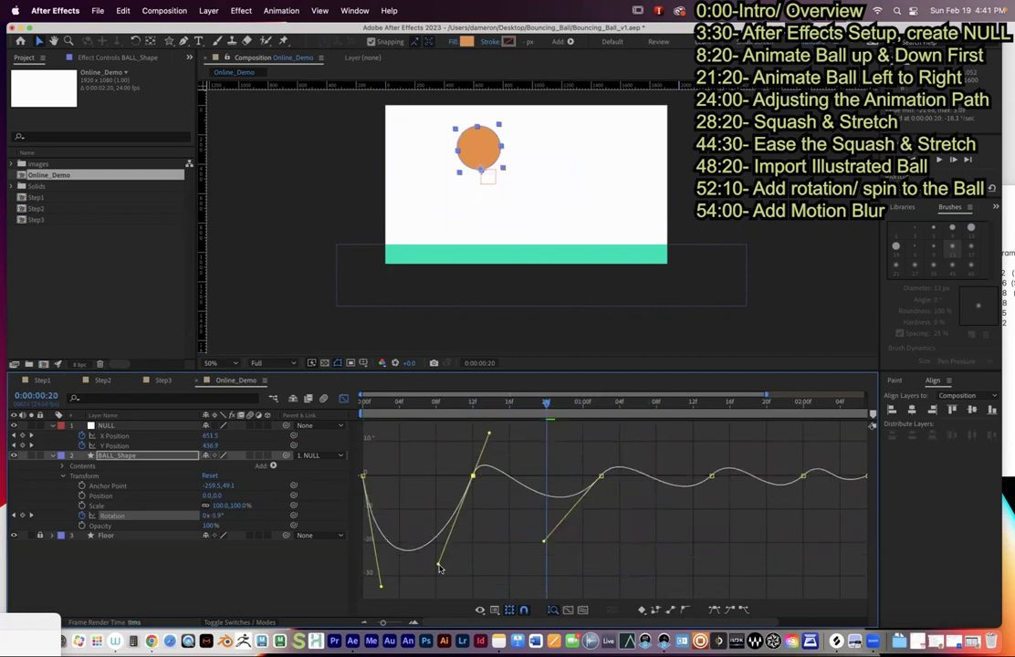
pyautogui.moveTo(490, 437)
pyautogui.mouseDown()
pyautogui.moveTo(494, 417)
pyautogui.moveTo(494, 433)
pyautogui.mouseUp()
pyautogui.moveTo(545, 552); pyautogui.dragTo(555, 575)
pyautogui.moveTo(673, 541); pyautogui.dragTo(653, 575)
pyautogui.click(600, 501)
pyautogui.moveTo(555, 567); pyautogui.dragTo(516, 568)
pyautogui.moveTo(636, 451)
pyautogui.mouseDown()
pyautogui.moveTo(643, 420)
pyautogui.moveTo(643, 434)
pyautogui.mouseUp()
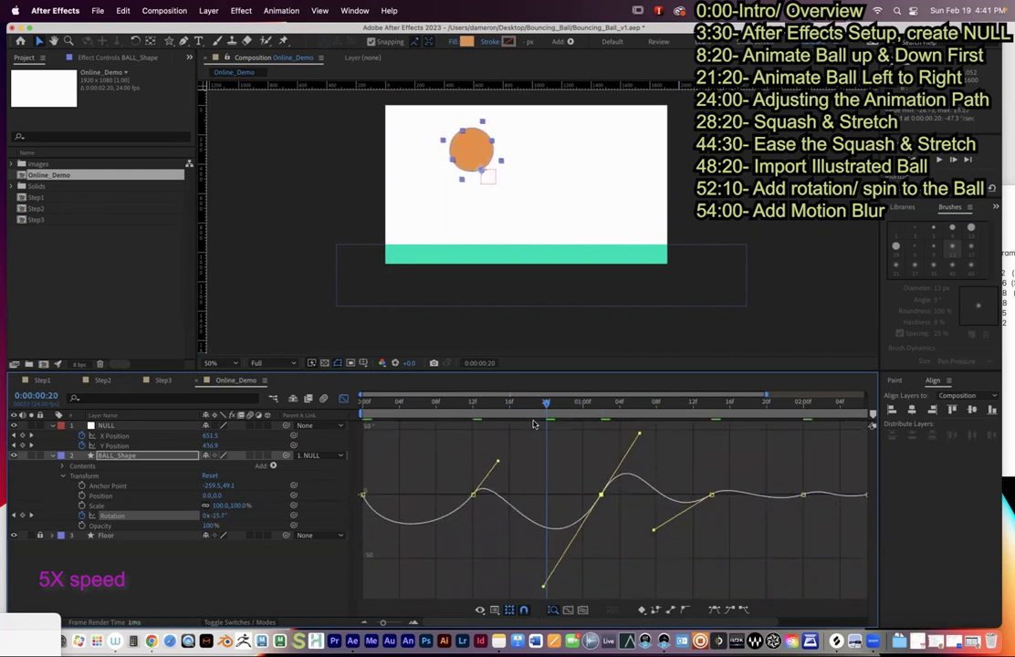
# - Raise the outgoing rotation handles at frame 12, 0:00:01:14, 0:00:02:00 and 0:00:02:07 for stronger tilts as the ball leaves each bounce
pyautogui.moveTo(546, 404); pyautogui.dragTo(491, 406)
pyautogui.moveTo(497, 461)
pyautogui.mouseDown()
pyautogui.moveTo(484, 422)
pyautogui.moveTo(508, 421)
pyautogui.moveTo(502, 404)
pyautogui.moveTo(502, 443)
pyautogui.mouseUp()
pyautogui.click(582, 609)
pyautogui.click(670, 508)
pyautogui.moveTo(697, 503); pyautogui.dragTo(700, 481)
pyautogui.moveTo(623, 593)
pyautogui.mouseDown()
pyautogui.moveTo(622, 566)
pyautogui.moveTo(622, 578)
pyautogui.mouseUp()
pyautogui.click(750, 499)
pyautogui.moveTo(772, 506); pyautogui.dragTo(775, 460)
pyautogui.click(807, 513)
pyautogui.moveTo(838, 509); pyautogui.dragTo(840, 449)
# - Adjust the incoming rotation handles at 0:00:02:00 and 0:00:02:07 so the dips before them reach about -18° and -11°
pyautogui.click(637, 402)
pyautogui.click(750, 512)
pyautogui.moveTo(716, 598); pyautogui.dragTo(730, 558)
pyautogui.click(807, 513)
pyautogui.moveTo(791, 576); pyautogui.dragTo(773, 619)
# - Compare the ball's tilt with the NULL's motion path between 0:00:00:22 and 0:00:01:09
pyautogui.moveTo(508, 402); pyautogui.dragTo(540, 402)
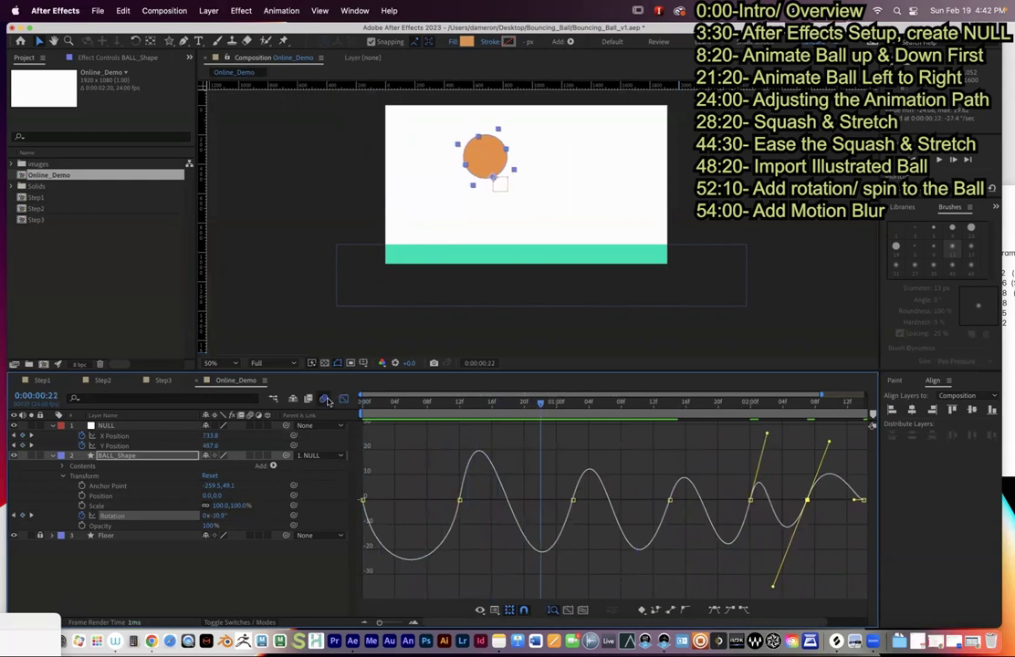
pyautogui.click(115, 426)
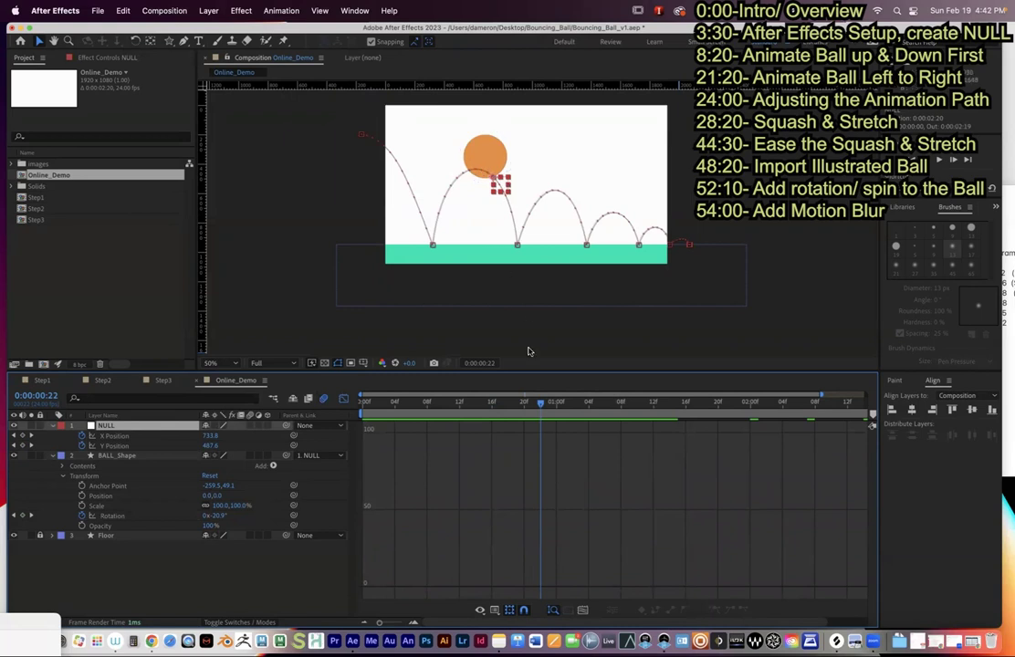
pyautogui.moveTo(538, 411); pyautogui.dragTo(628, 419)
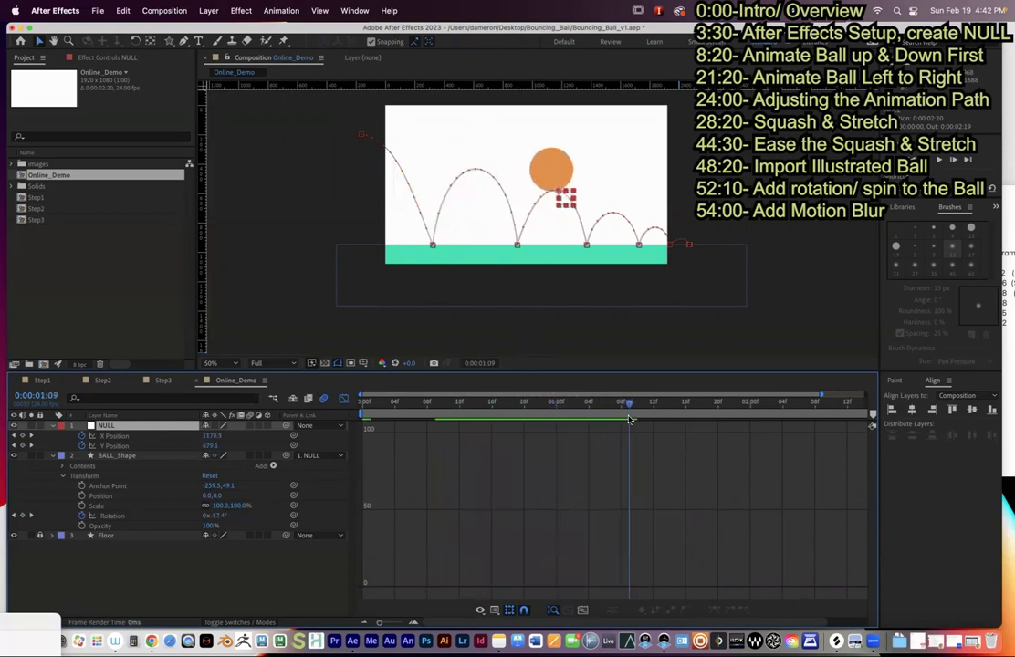
# - Return from the graph to BALL_Shape's keyframe view and move to the first bounce at 0:00:00:12
pyautogui.click(116, 454)
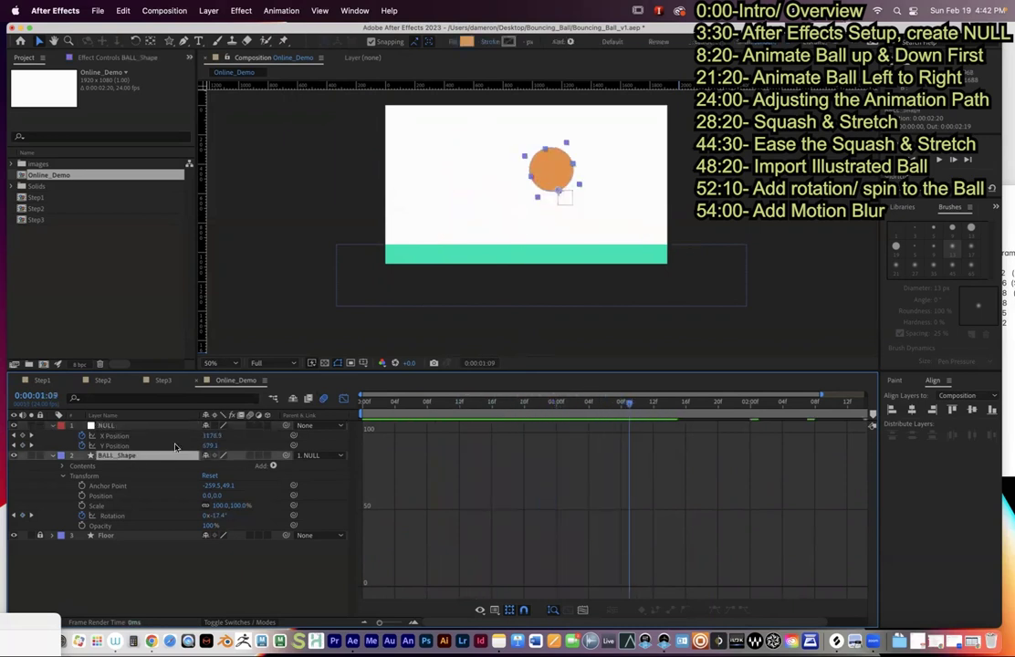
pyautogui.click(343, 398)
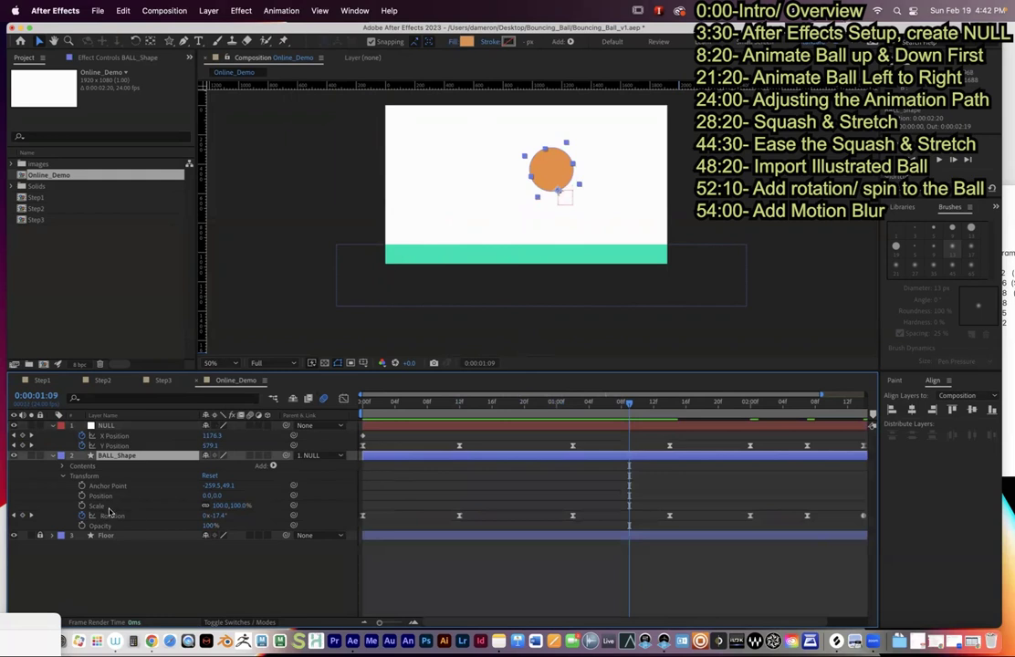
pyautogui.moveTo(363, 403); pyautogui.dragTo(459, 421)
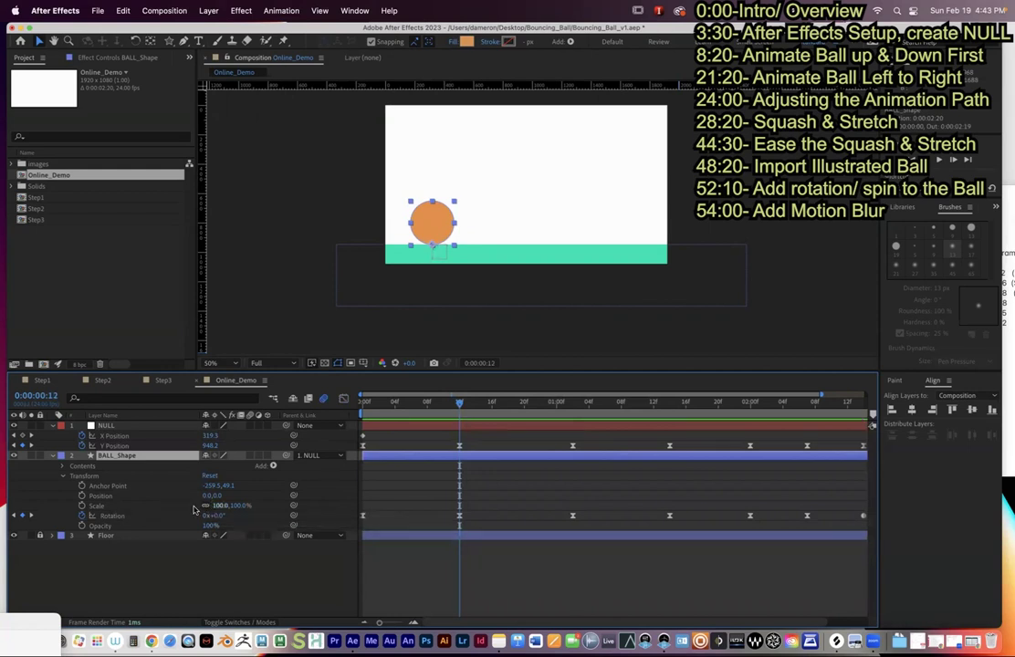
pyautogui.moveTo(226, 507); pyautogui.dragTo(239, 508)
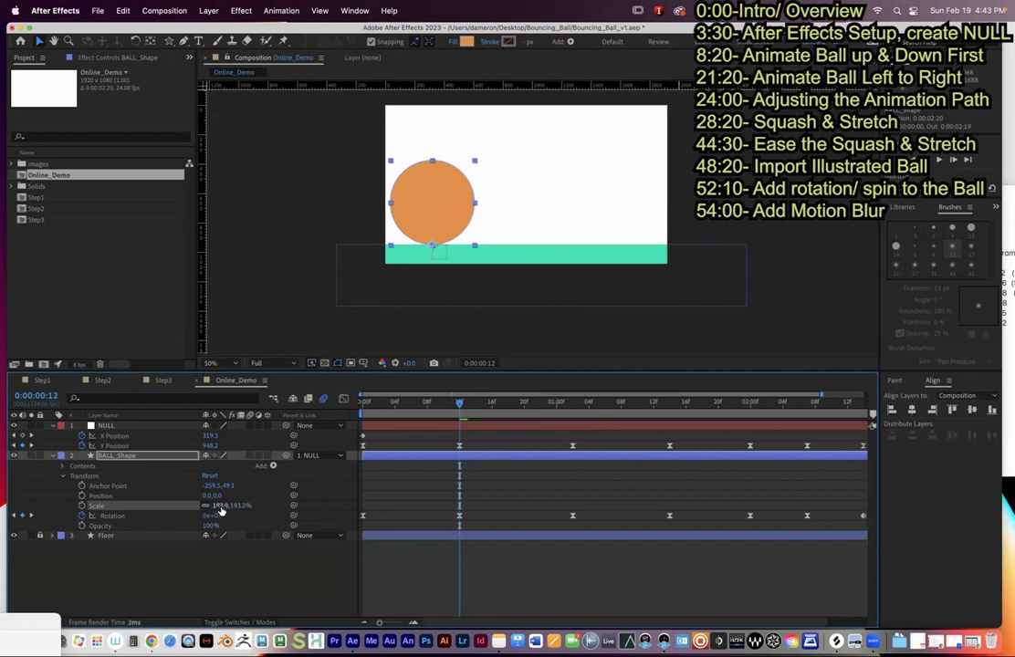
pyautogui.press('super+z')
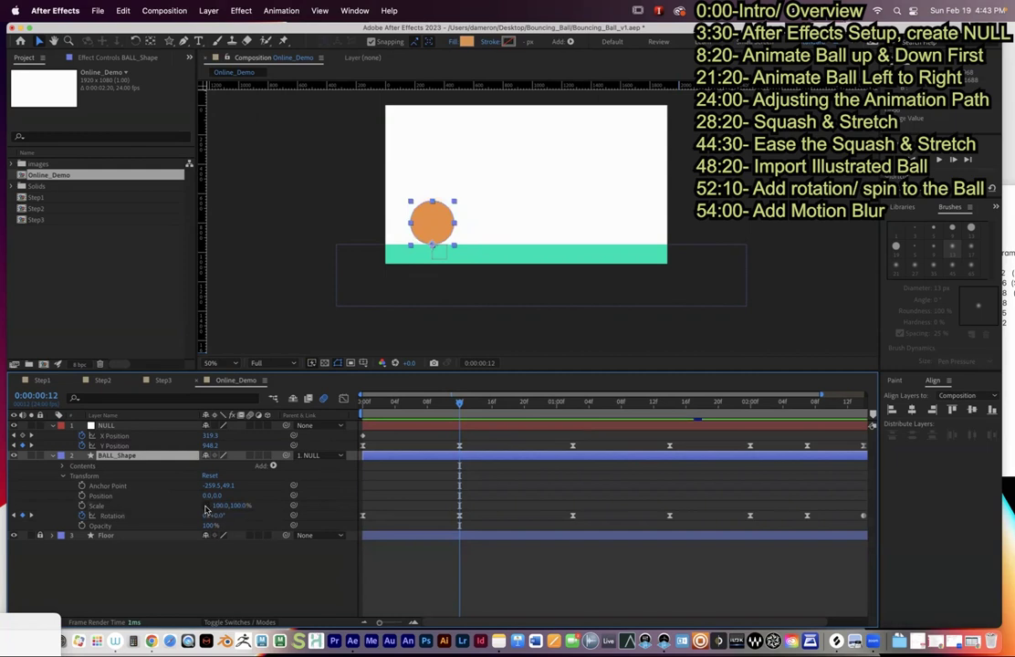
pyautogui.moveTo(216, 507); pyautogui.dragTo(317, 512)
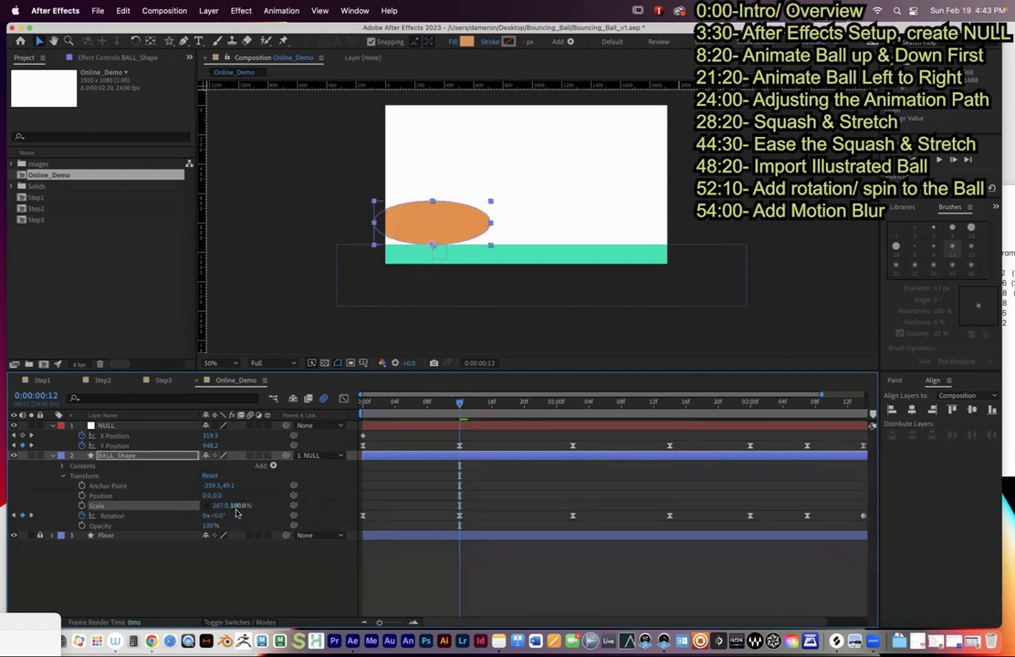
pyautogui.press('super+z')
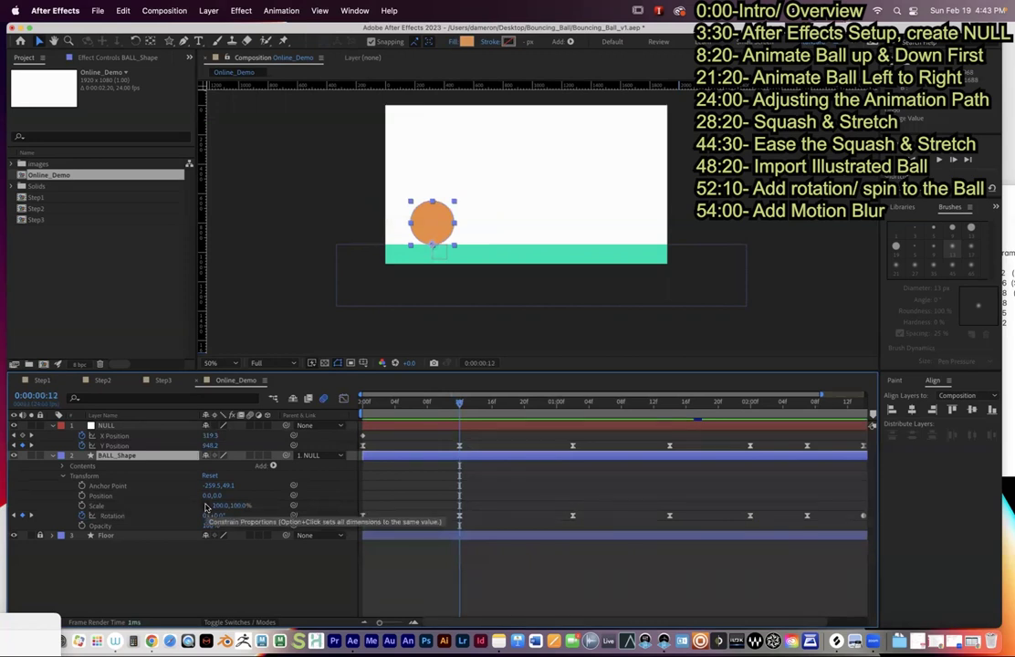
# - At 0:00:00:11, stretch BALL_Shape to a Scale of 75% by 135% and start its Scale keyframes
pyautogui.moveTo(378, 622); pyautogui.dragTo(389, 623)
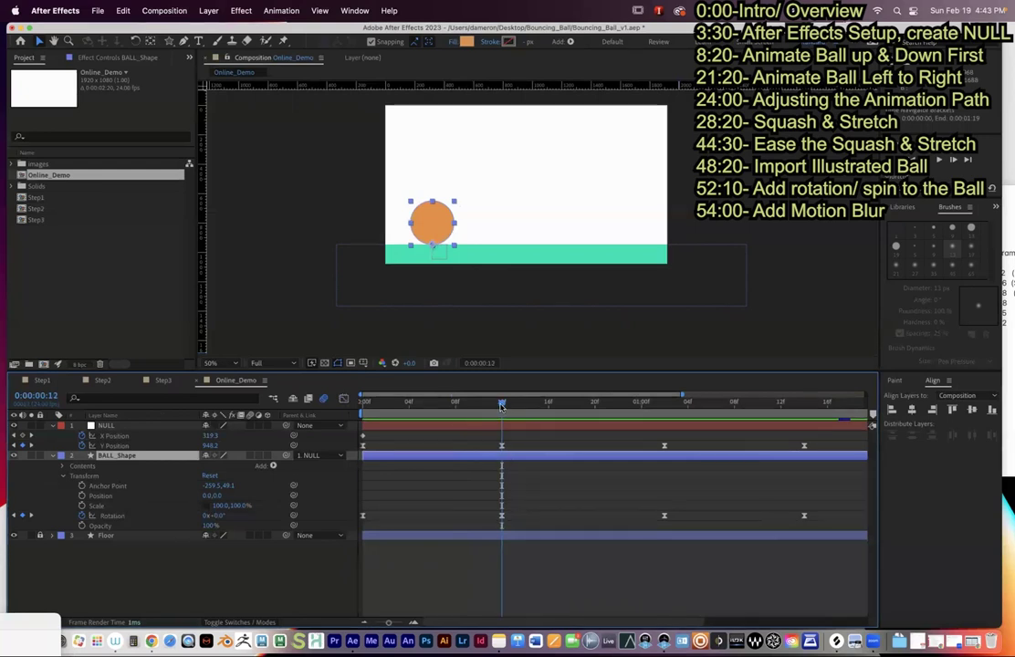
pyautogui.moveTo(496, 406); pyautogui.dragTo(490, 408)
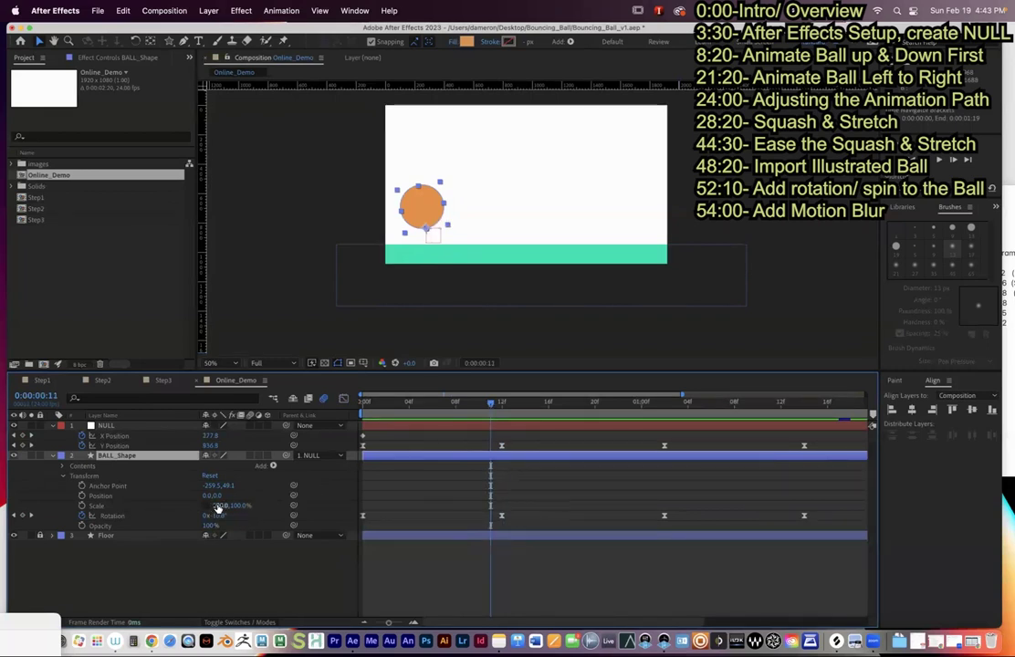
pyautogui.moveTo(398, 410); pyautogui.dragTo(496, 423)
pyautogui.moveTo(220, 506); pyautogui.dragTo(250, 504)
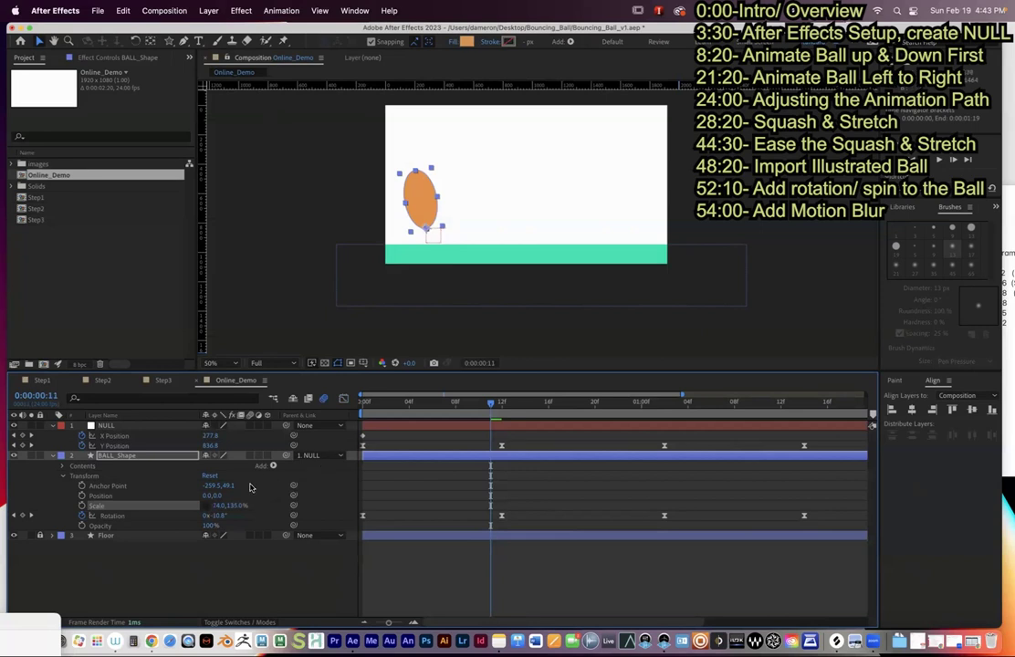
pyautogui.moveTo(235, 505); pyautogui.dragTo(240, 505)
pyautogui.click(235, 507)
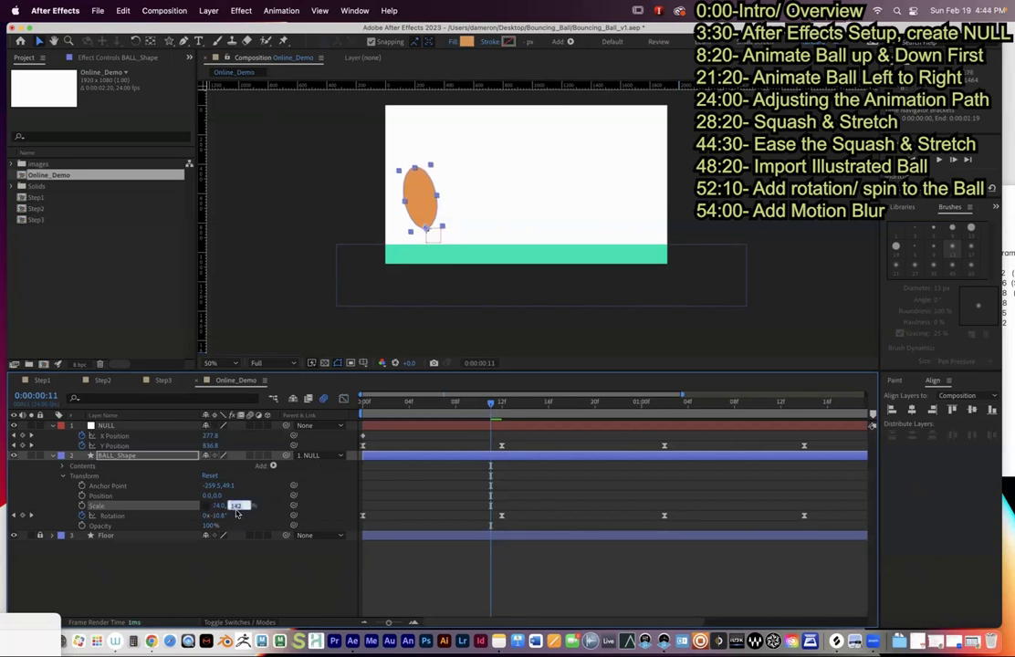
pyautogui.write('135')
pyautogui.hotkey('shift', 'Tab')
pyautogui.write('75')
pyautogui.press('Return')
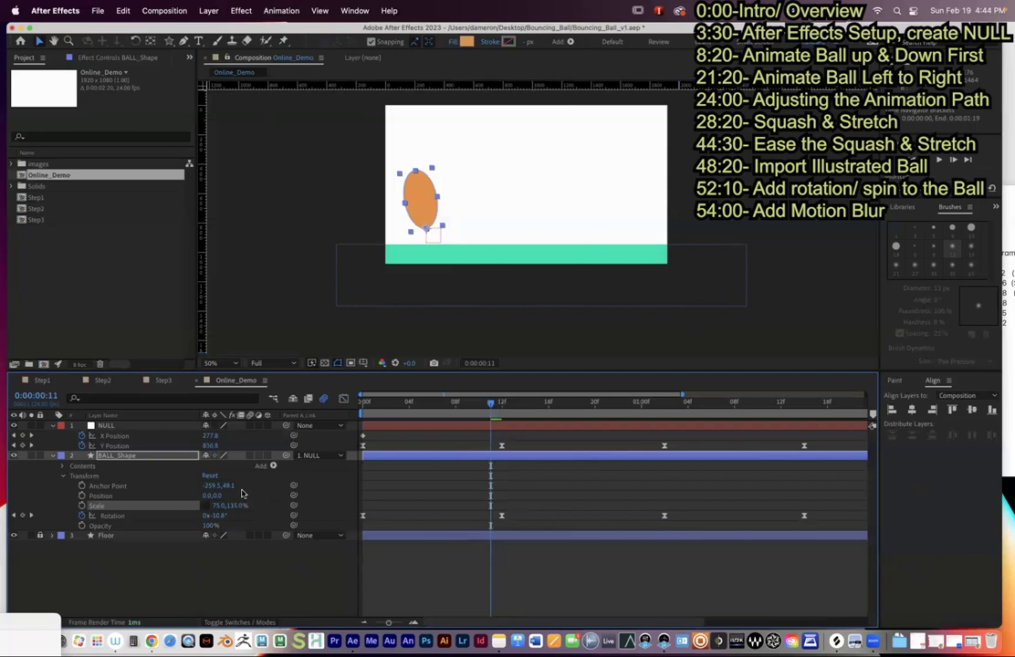
pyautogui.click(82, 505)
# - At 0:00:00:12, squash BALL_Shape with a Scale keyframe of 120% wide and 80% high
pyautogui.moveTo(487, 410); pyautogui.dragTo(500, 407)
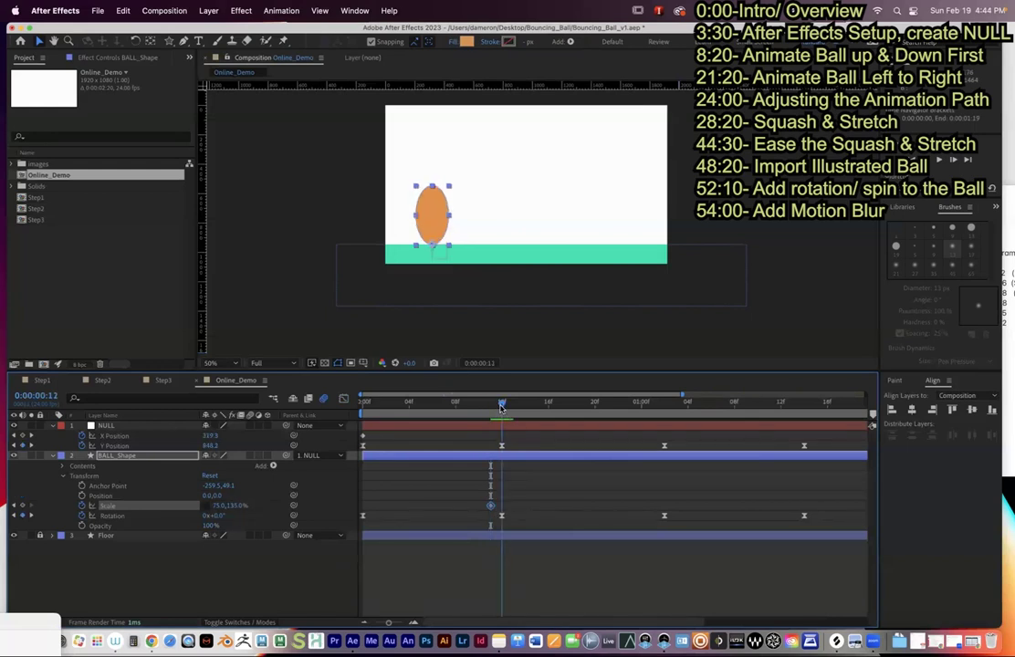
pyautogui.click(219, 507)
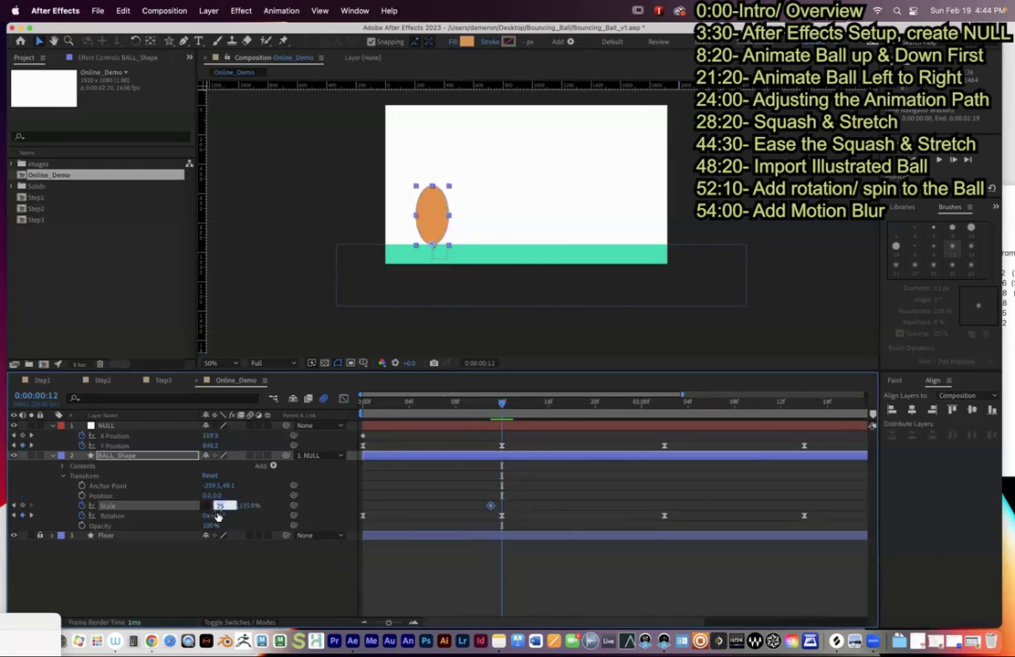
pyautogui.write('12')
pyautogui.press('Return')
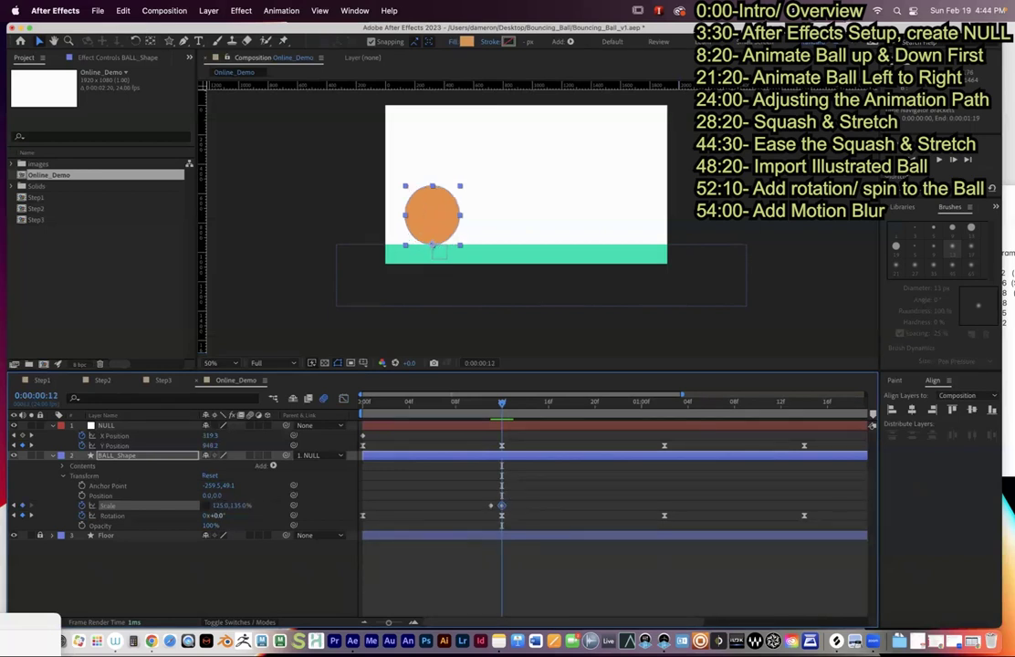
pyautogui.moveTo(235, 506); pyautogui.dragTo(211, 515)
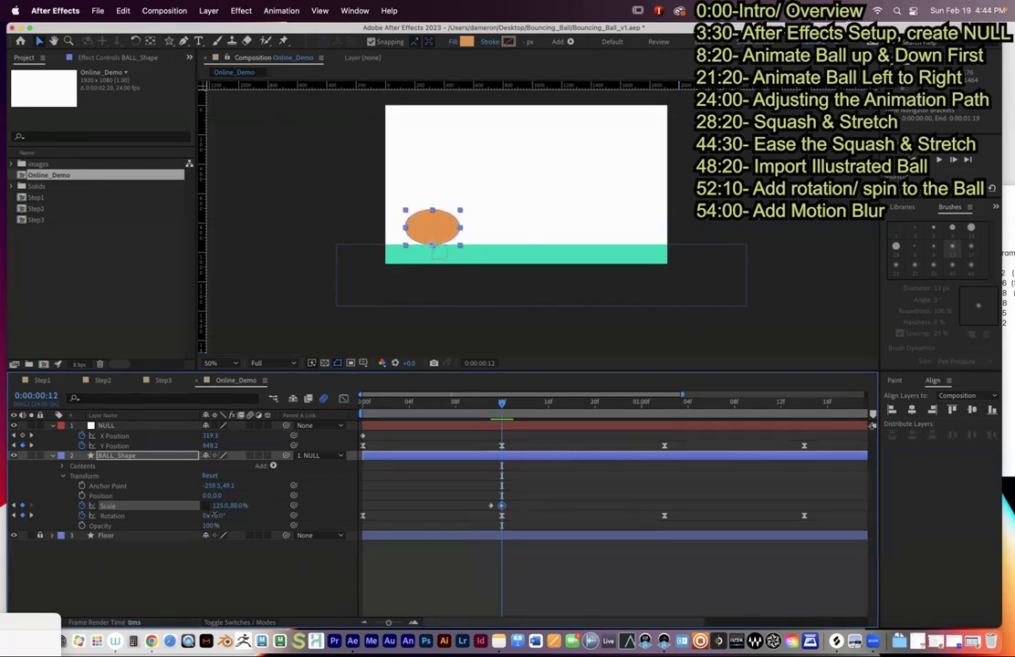
pyautogui.click(215, 516)
pyautogui.click(220, 507)
pyautogui.write('120')
pyautogui.press('Return')
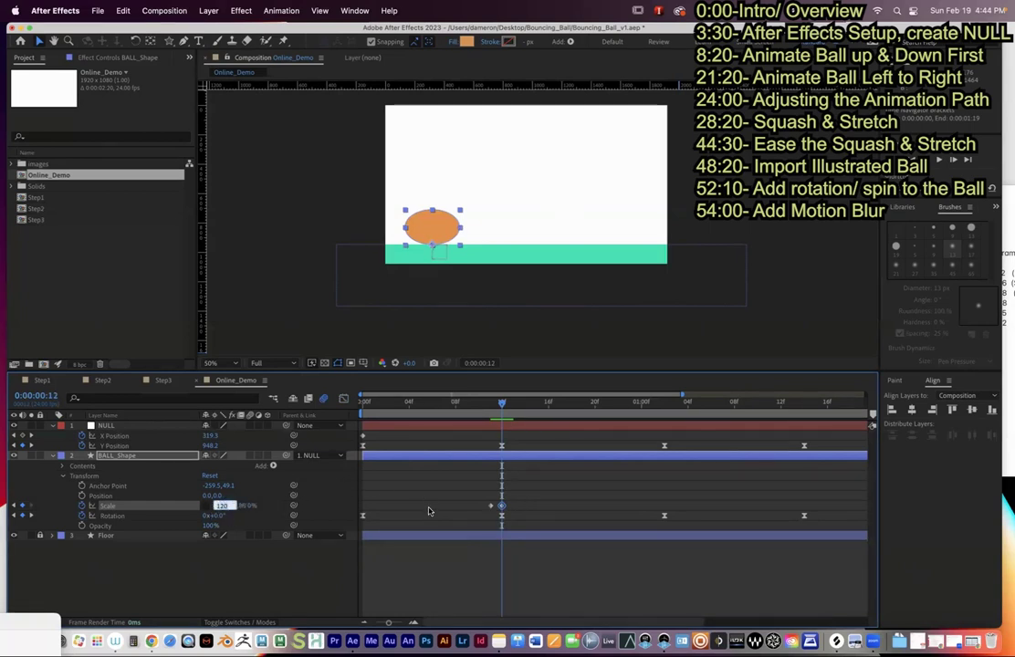
# - Exaggerate BALL_Shape's squash at 0:00:00:12 by changing its Scale to 140% wide and 60% high
pyautogui.click(433, 415)
pyautogui.moveTo(432, 417); pyautogui.dragTo(501, 428)
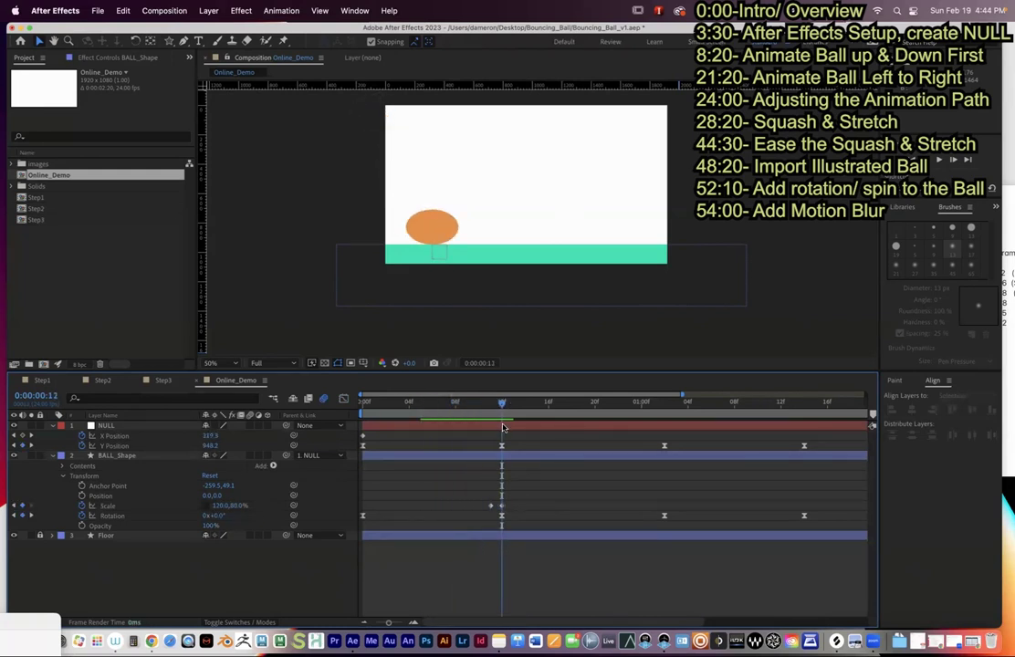
pyautogui.click(107, 506)
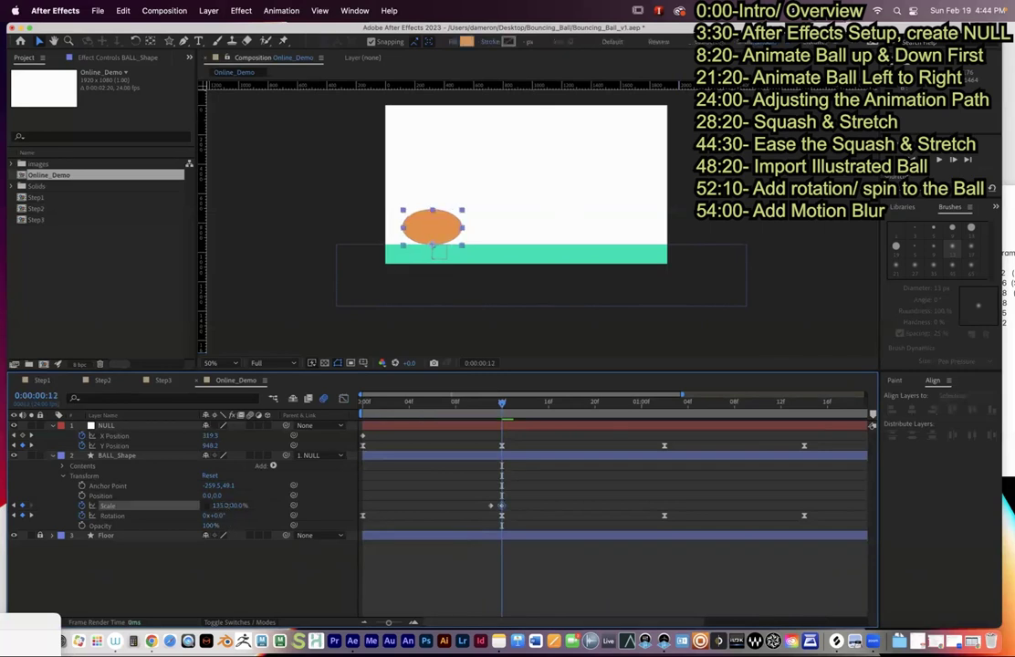
pyautogui.moveTo(234, 505); pyautogui.dragTo(225, 506)
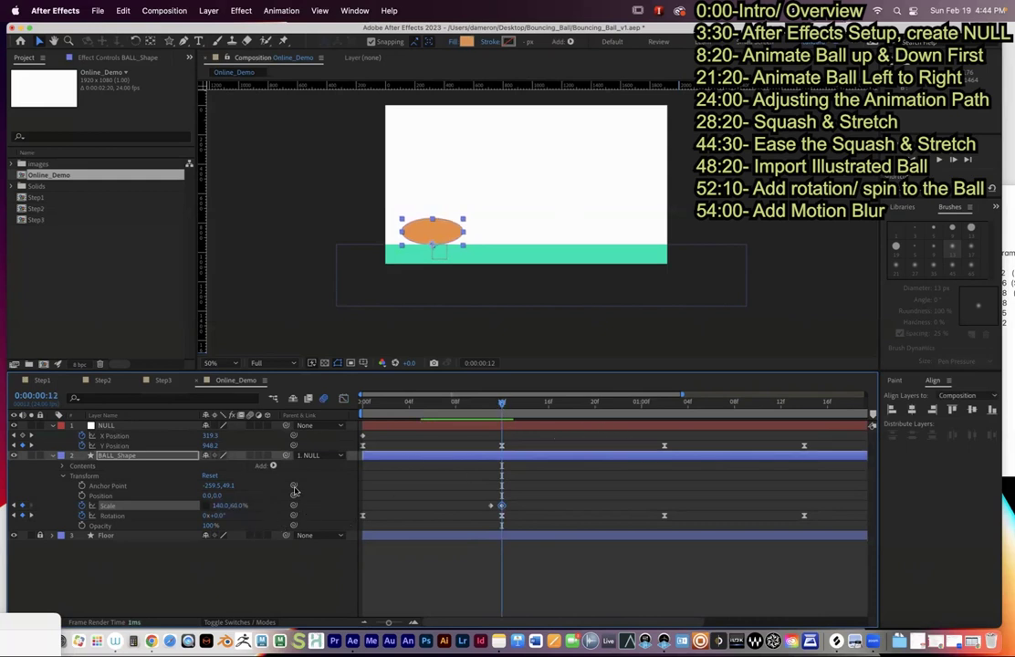
# - Copy BALL_Shape's stretch Scale keyframe from 0:00:00:11 to 0:00:00:14, just after the first bounce
pyautogui.moveTo(501, 404); pyautogui.dragTo(521, 414)
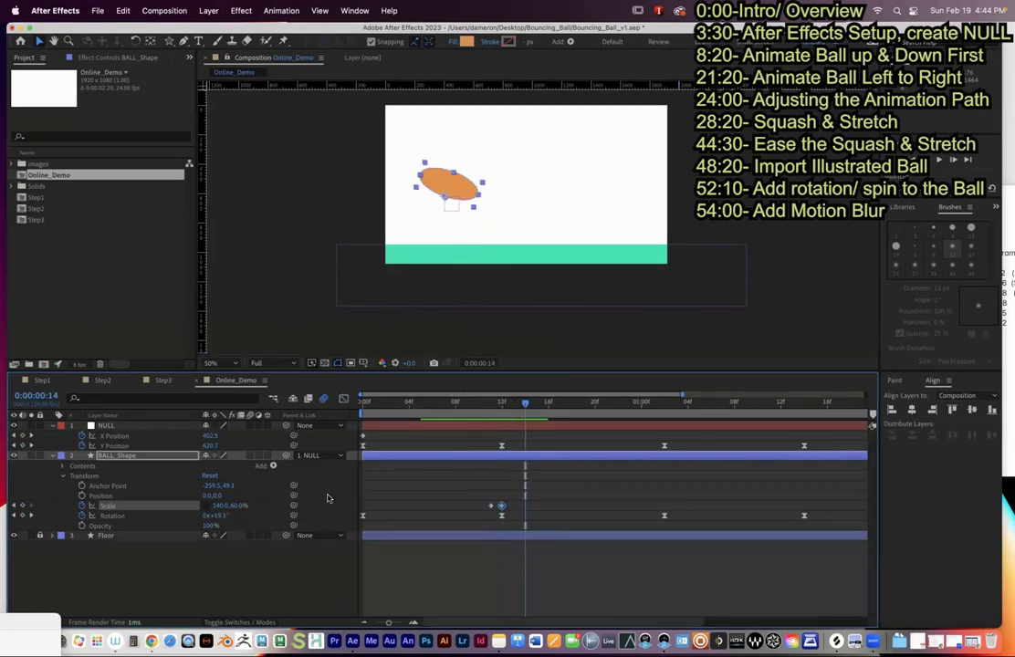
pyautogui.click(493, 408)
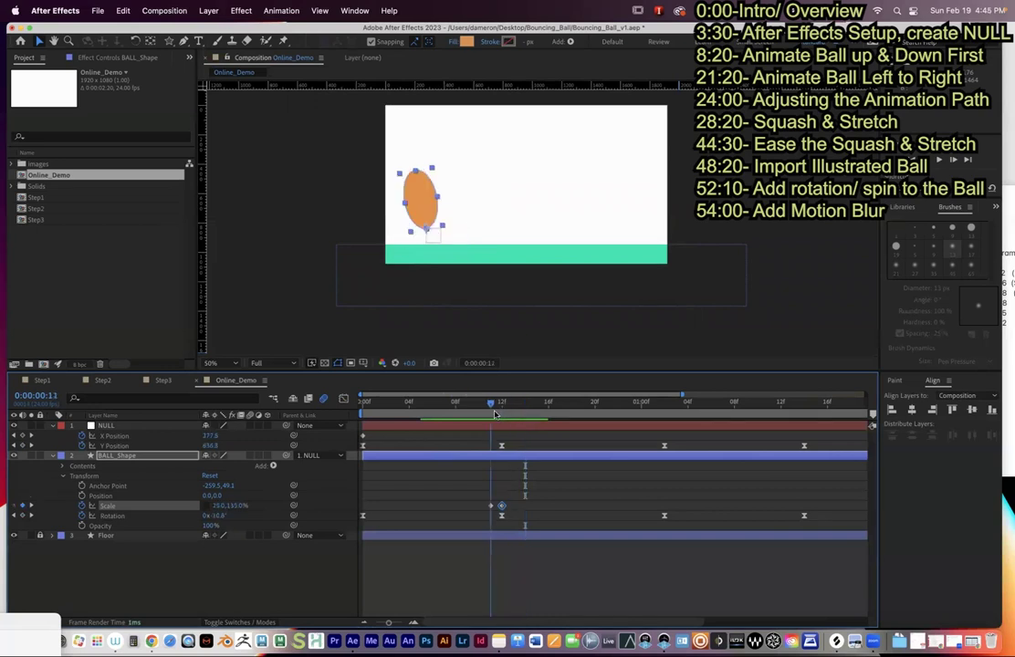
pyautogui.moveTo(483, 486); pyautogui.dragTo(497, 517)
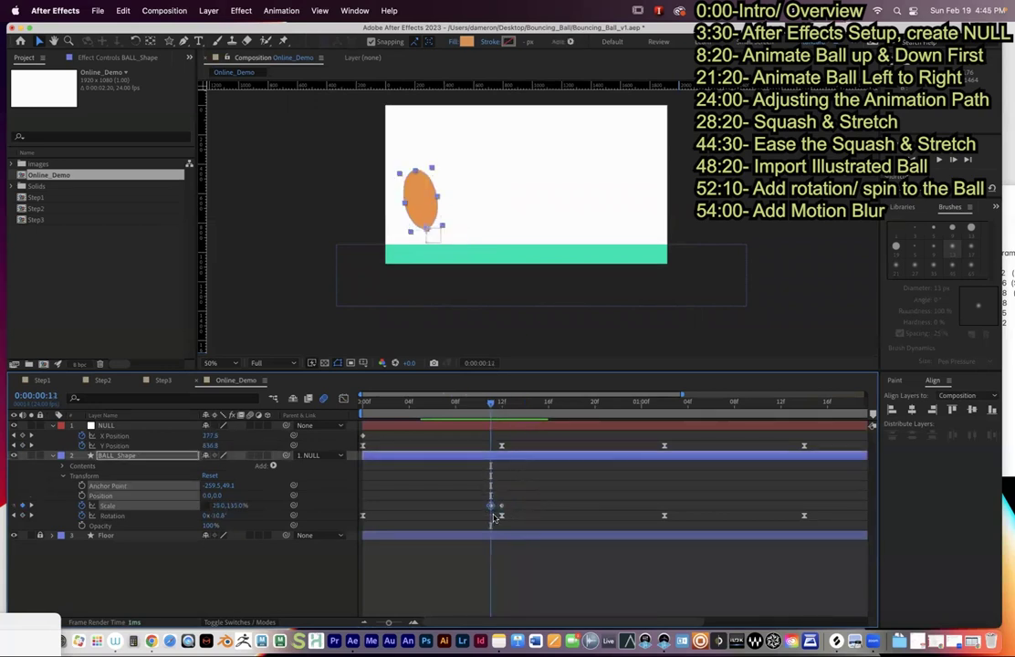
pyautogui.moveTo(512, 407); pyautogui.dragTo(524, 405)
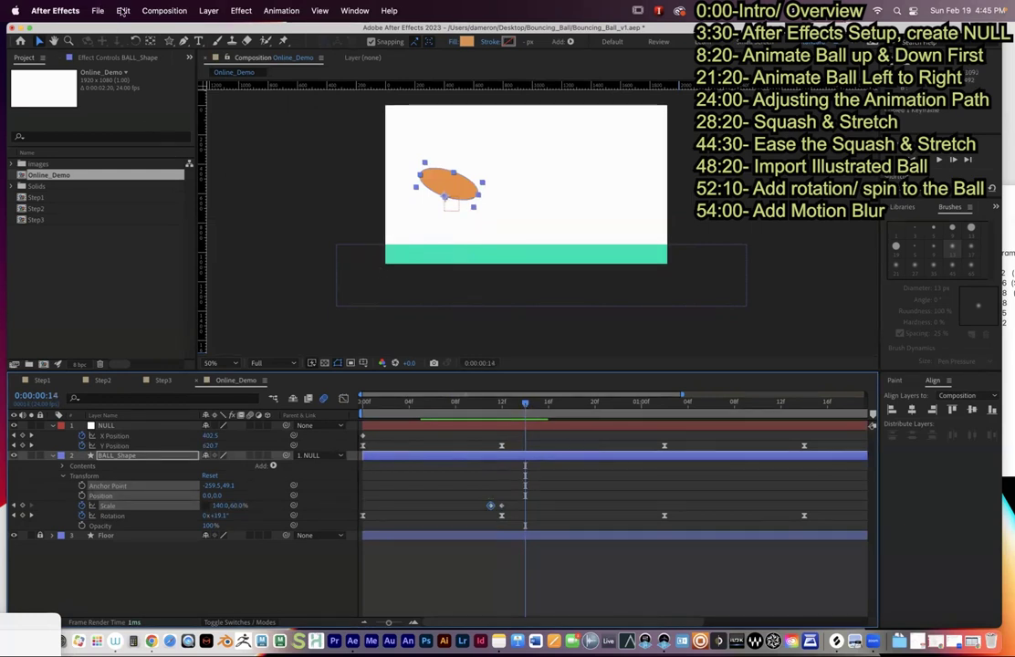
pyautogui.click(122, 10)
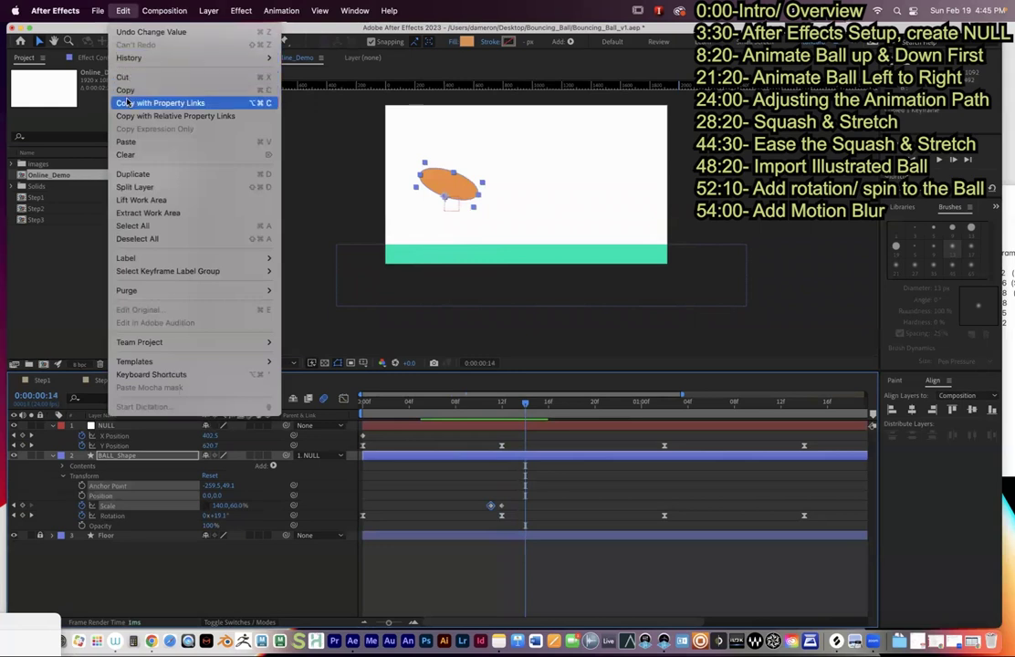
pyautogui.click(131, 140)
pyautogui.moveTo(524, 417)
pyautogui.mouseDown()
pyautogui.moveTo(399, 420)
pyautogui.moveTo(523, 407)
pyautogui.mouseUp()
pyautogui.press('space')
pyautogui.press('space')
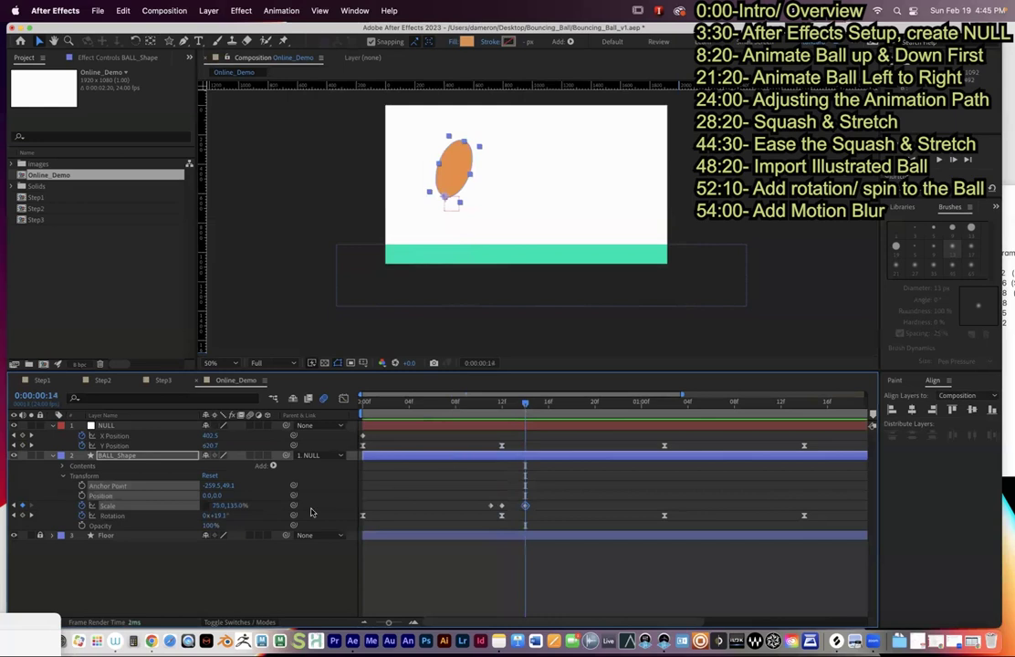
# - Soften the copied stretch at 0:00:00:14 to a Scale of 85% by 125%
pyautogui.click(218, 507)
pyautogui.write('85')
pyautogui.press('Return')
pyautogui.click(235, 507)
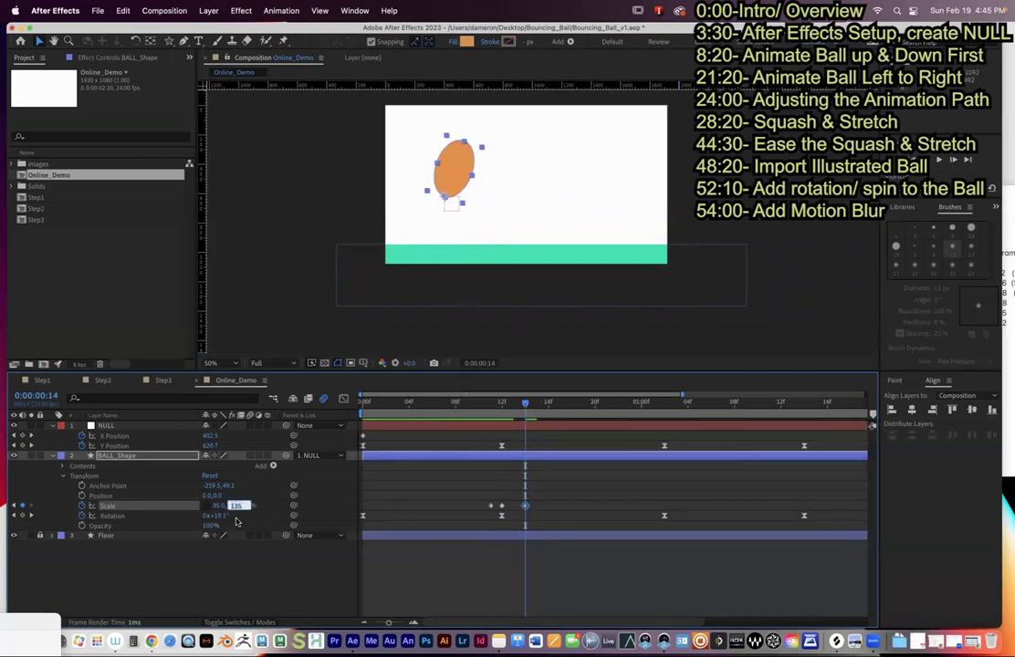
pyautogui.write('12')
pyautogui.press('Return')
pyautogui.press('super+z')
pyautogui.click(234, 506)
pyautogui.write('1')
pyautogui.press('Return')
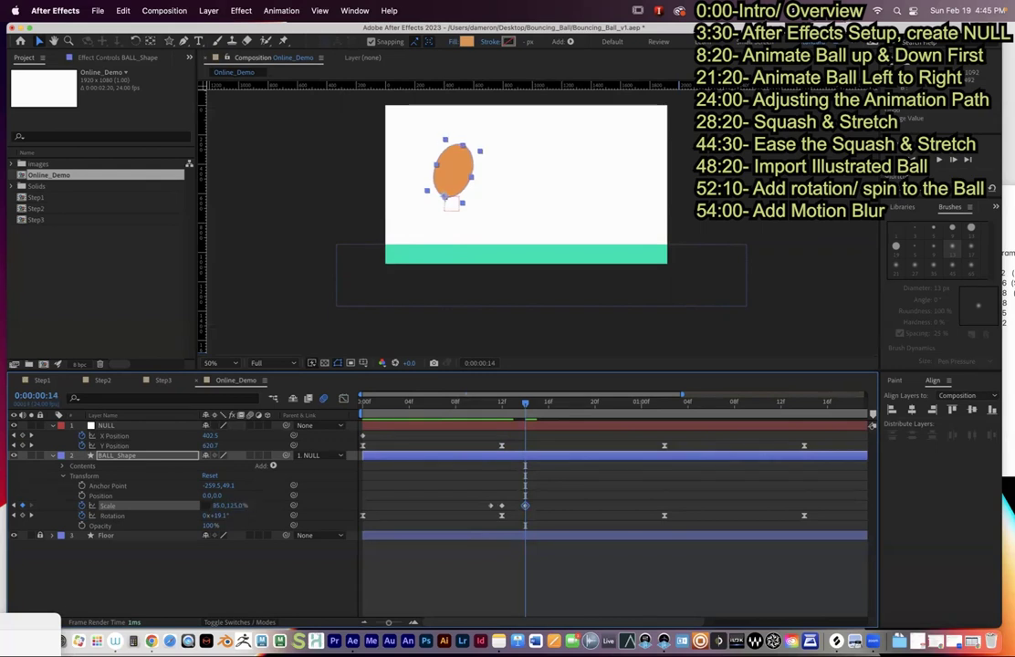
# - At 0:00:00:19, near the top of the arc, add a Scale keyframe of 100% by 100% to BALL_Shape
pyautogui.moveTo(525, 403); pyautogui.dragTo(578, 414)
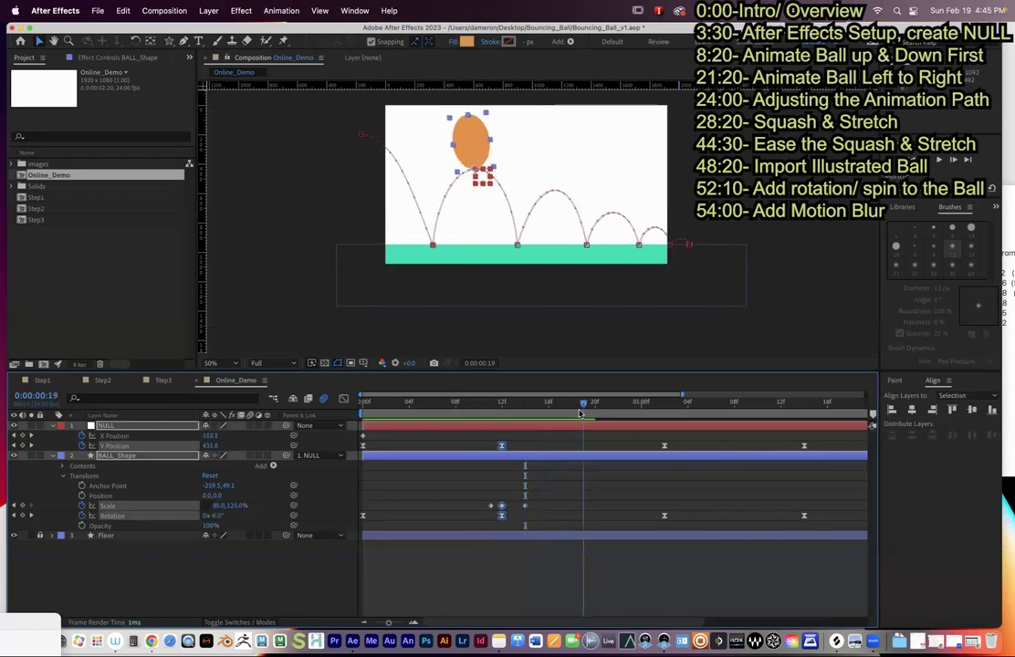
pyautogui.click(603, 500)
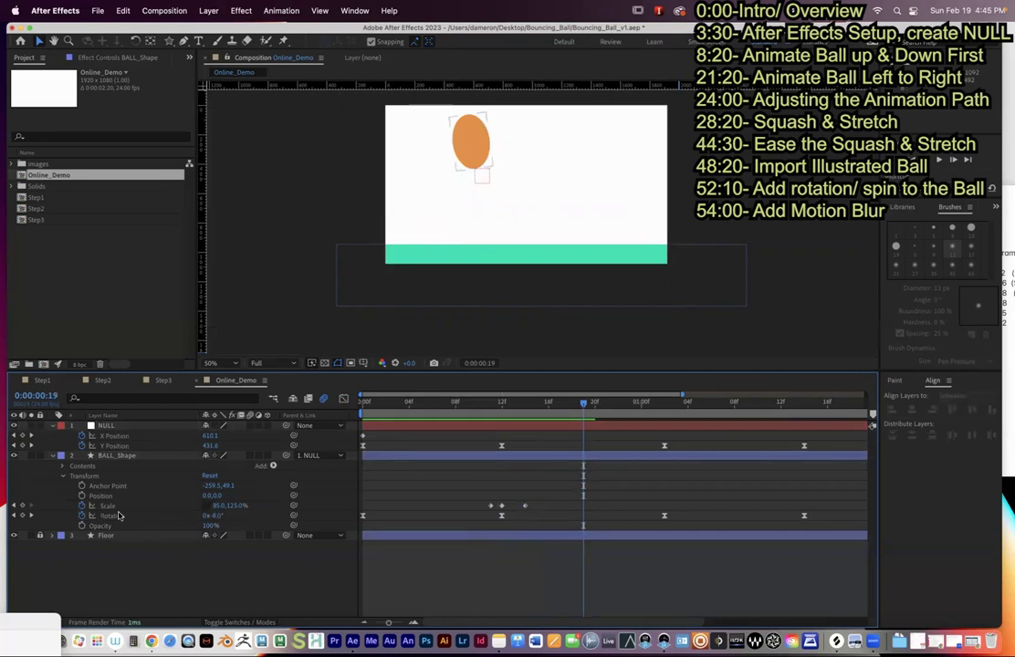
pyautogui.click(220, 505)
pyautogui.write('100')
pyautogui.press('Tab')
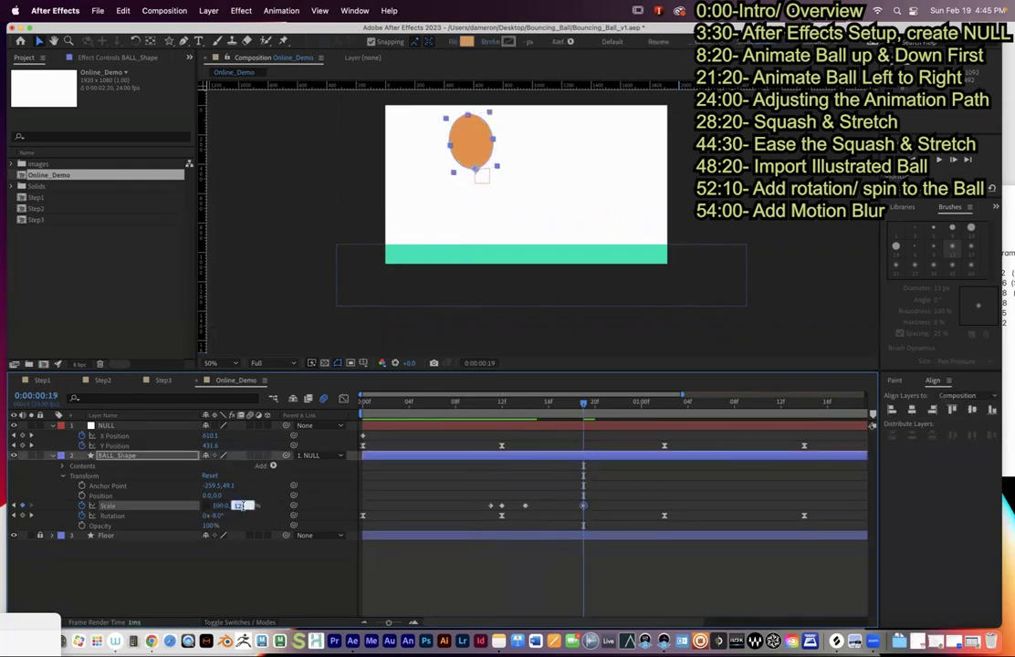
pyautogui.click(484, 485)
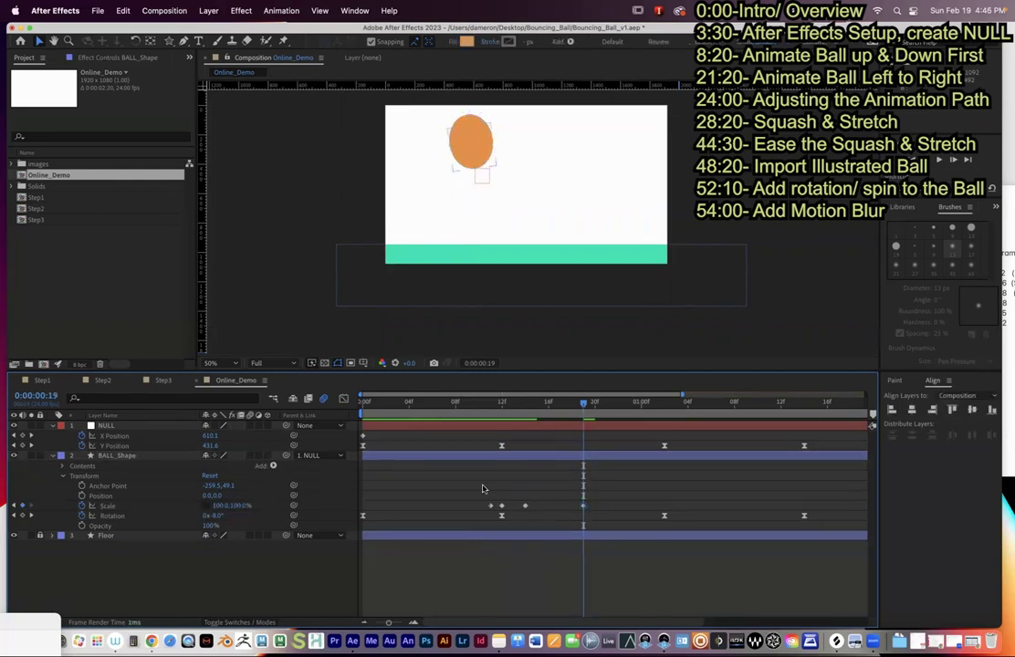
# - At 0:00:01:01, one frame before the second bounce, stretch BALL_Shape with a Scale keyframe of 85% by 120%
pyautogui.moveTo(584, 403); pyautogui.dragTo(658, 425)
pyautogui.press('pagedown')
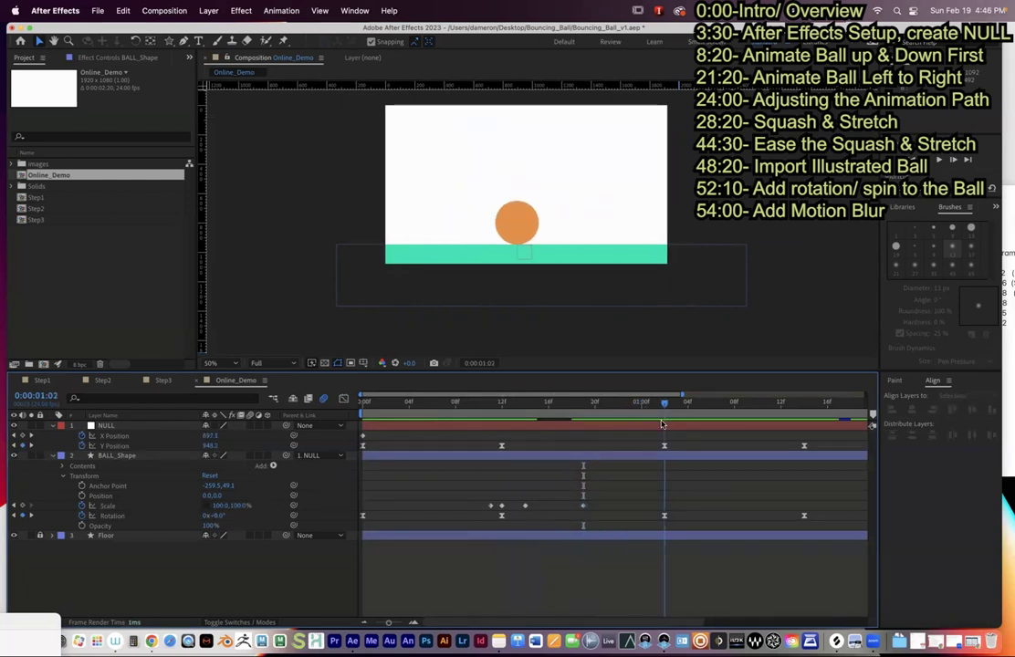
pyautogui.press('pageup')
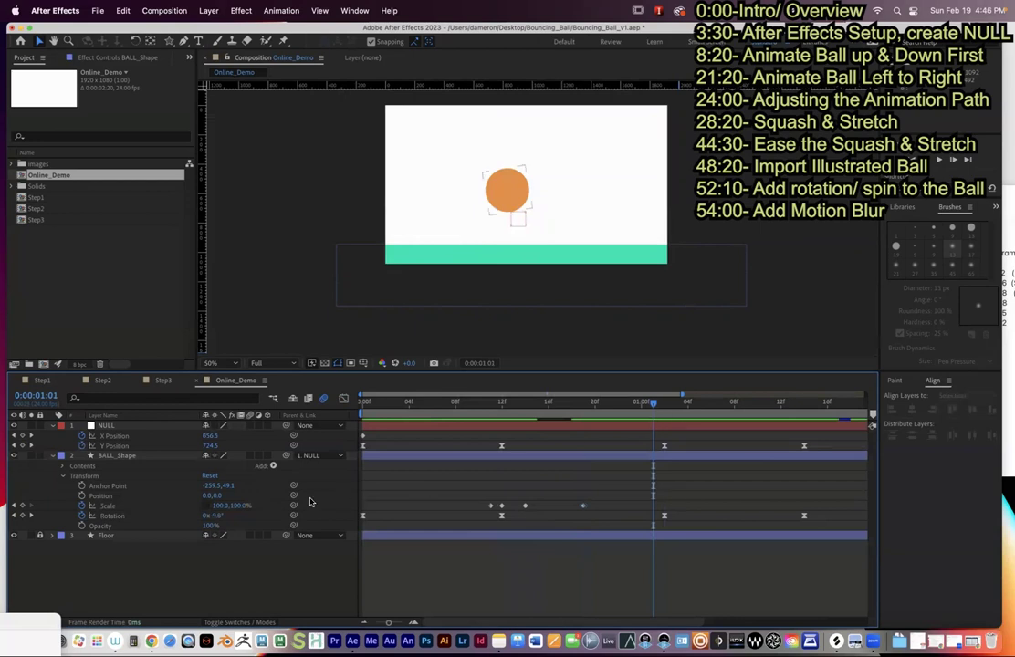
pyautogui.moveTo(219, 506); pyautogui.dragTo(243, 505)
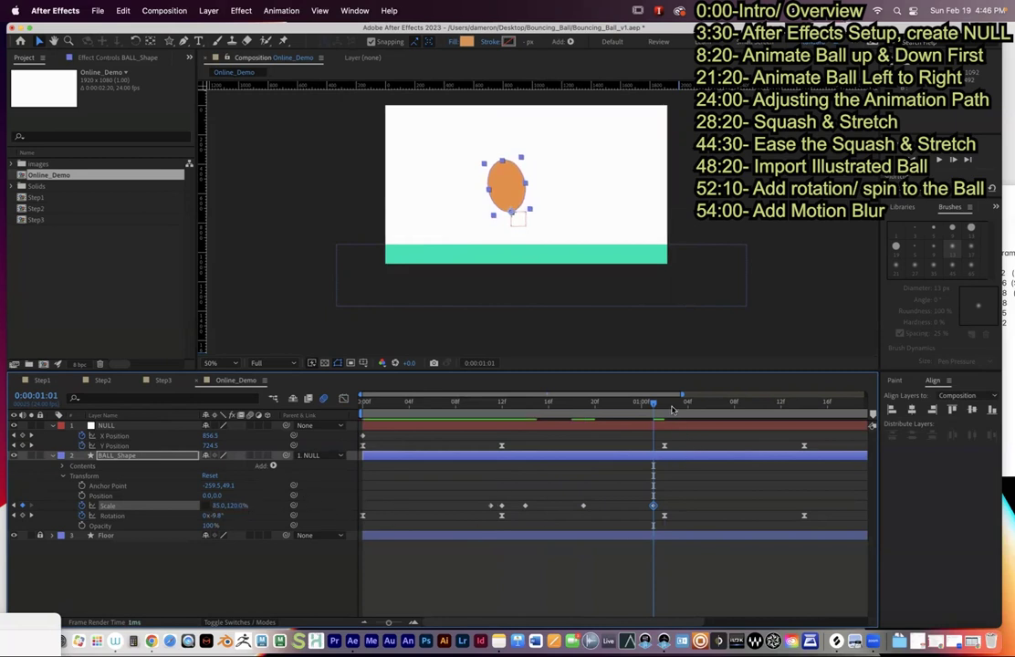
# - At 0:00:01:02, squash BALL_Shape on the second bounce with a Scale keyframe of 120% by 80%
pyautogui.moveTo(654, 406); pyautogui.dragTo(663, 406)
pyautogui.click(217, 506)
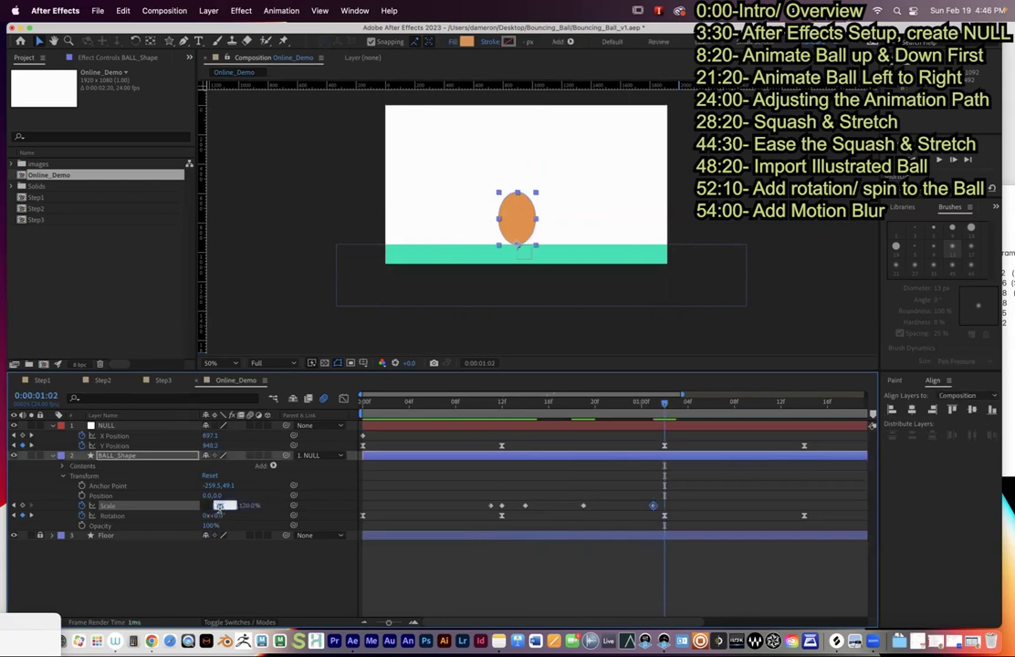
pyautogui.write('120')
pyautogui.press('Tab')
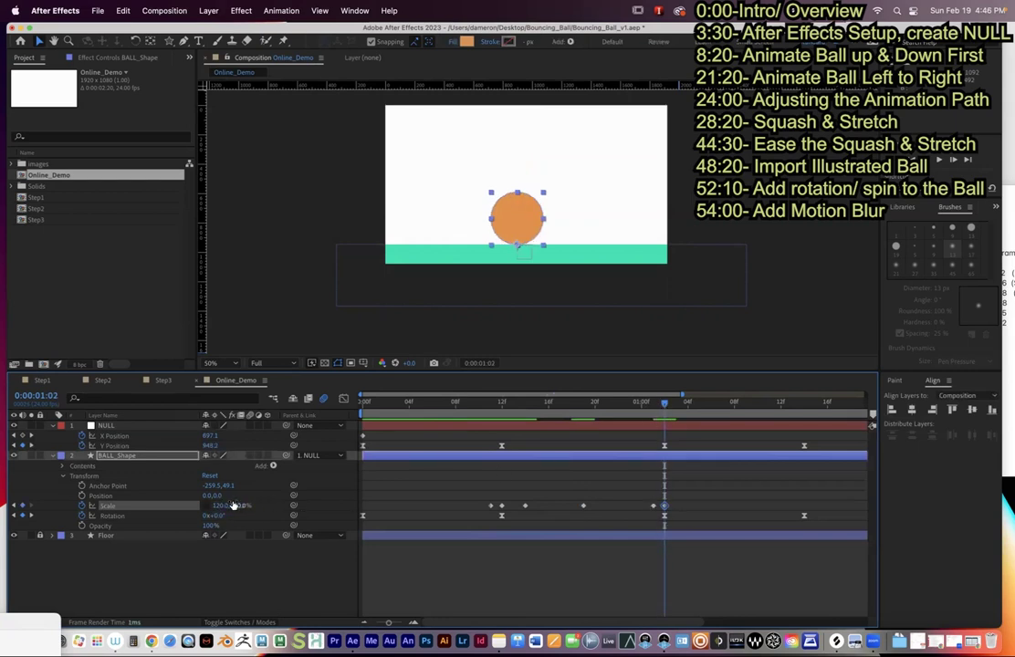
pyautogui.write('80')
pyautogui.press('Return')
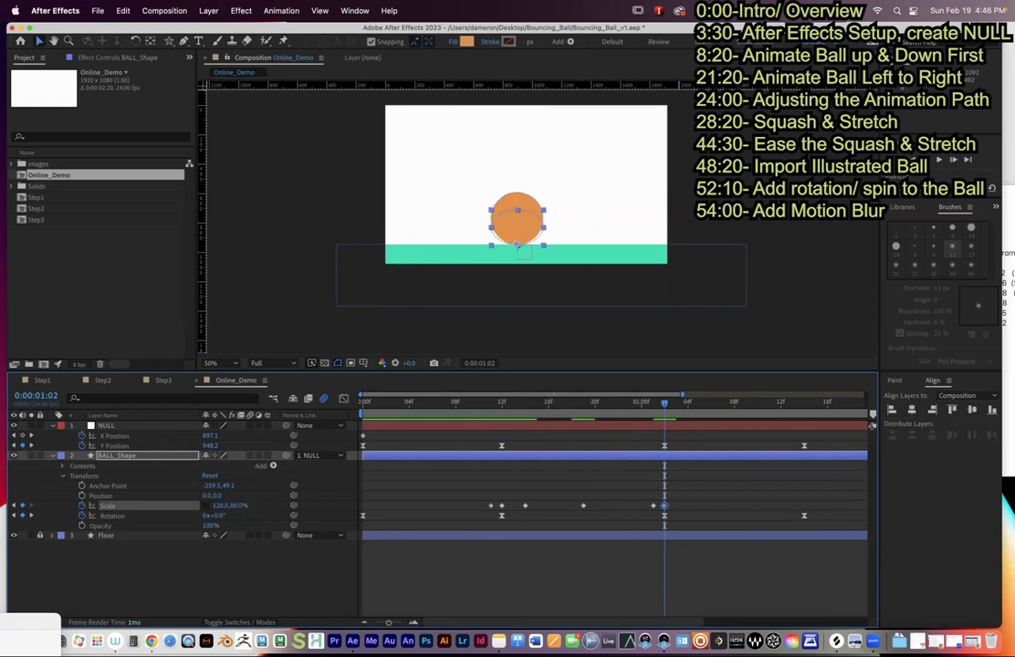
pyautogui.click(625, 486)
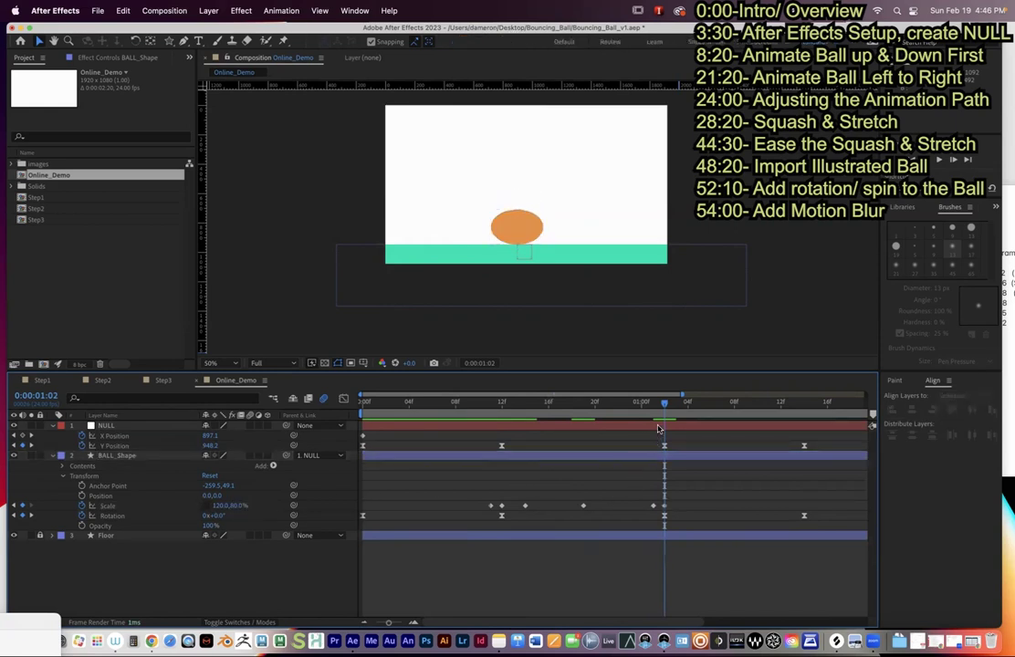
# - Copy the stretch Scale keyframe from 0:00:01:01 to 0:00:01:04, after the second bounce
pyautogui.click(652, 506)
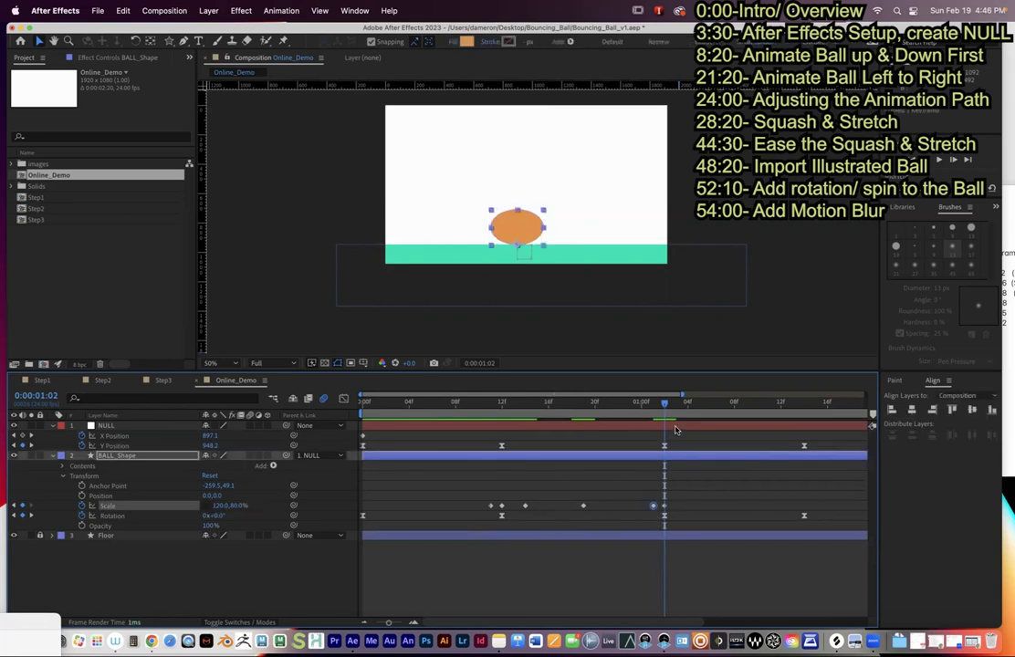
pyautogui.moveTo(667, 405); pyautogui.dragTo(690, 404)
pyautogui.hotkey('ctrl', 'v')
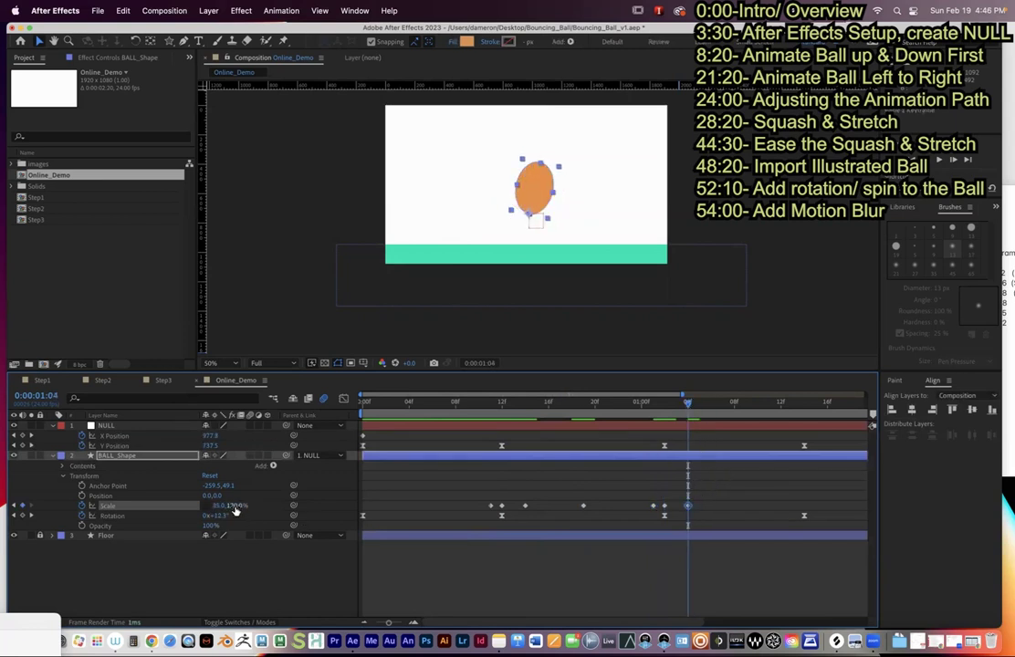
pyautogui.moveTo(689, 405); pyautogui.dragTo(686, 440)
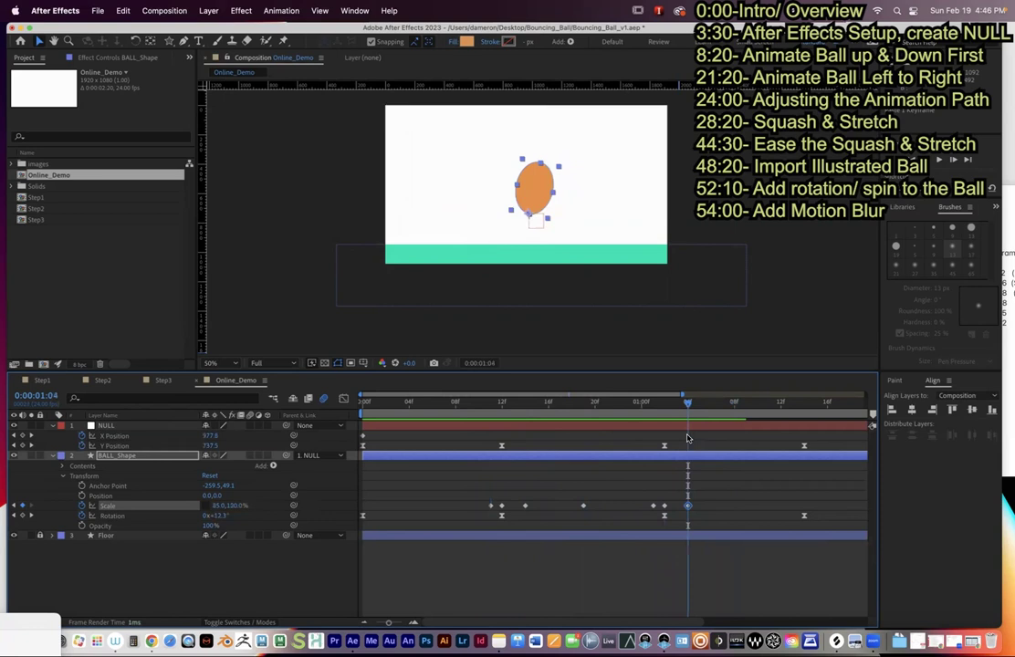
# - Reduce the stretch at 0:00:01:04 to a Scale of 90% wide and 115% high
pyautogui.click(218, 506)
pyautogui.write('90')
pyautogui.click(248, 507)
pyautogui.click(236, 507)
pyautogui.write('115')
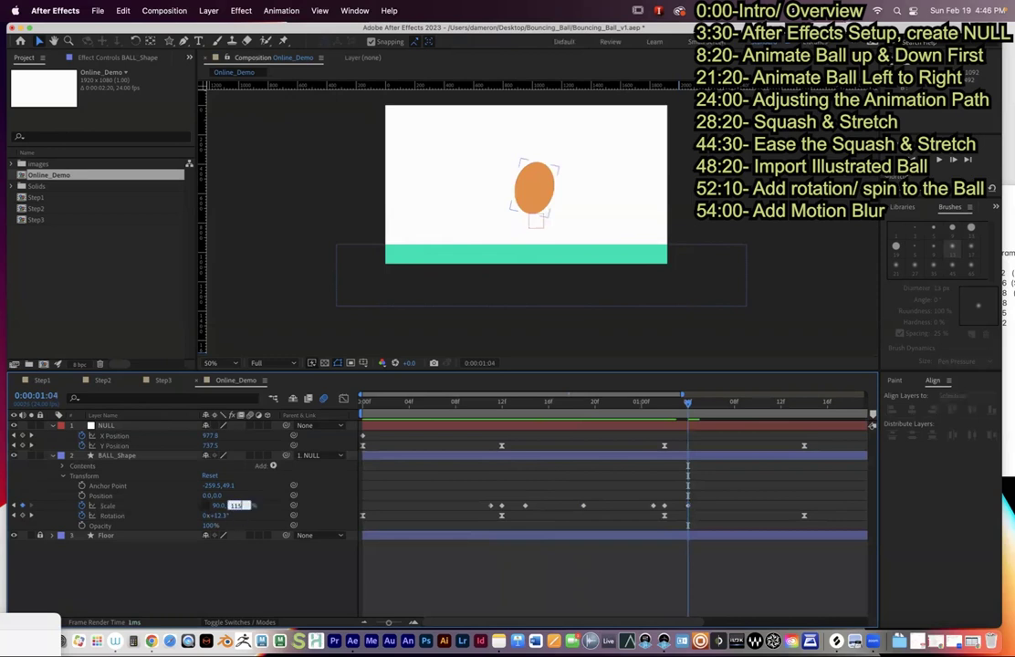
pyautogui.click(643, 452)
# - At 0:00:01:09, near the top of the next arc, reset BALL_Shape's Scale to 100% by 100% with a keyframe
pyautogui.moveTo(689, 404); pyautogui.dragTo(726, 409)
pyautogui.click(735, 408)
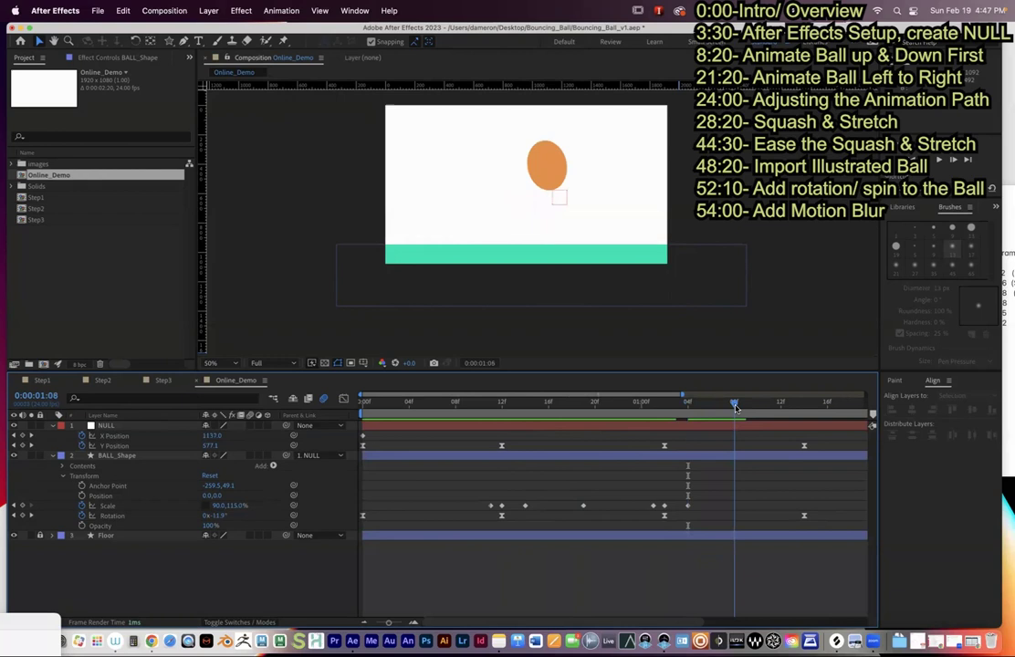
pyautogui.moveTo(735, 407); pyautogui.dragTo(744, 410)
pyautogui.click(739, 426)
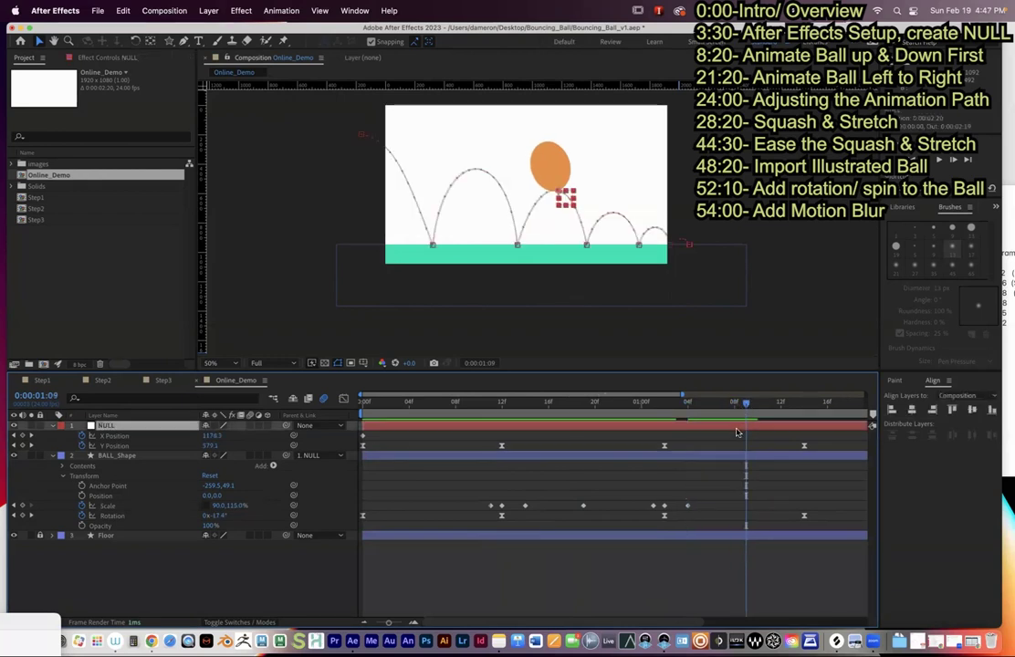
pyautogui.click(719, 456)
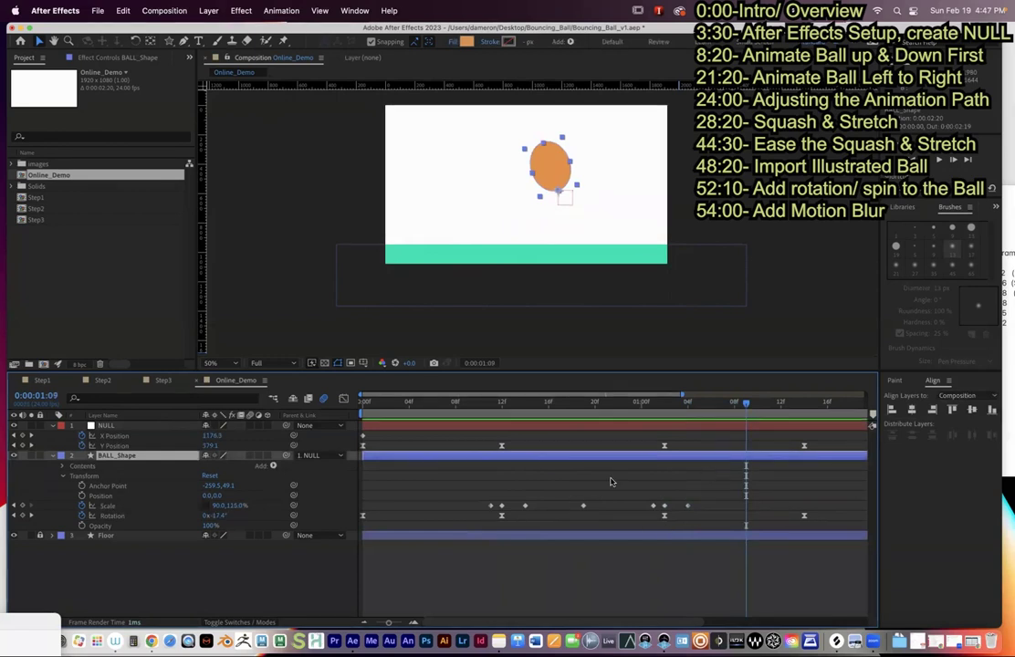
pyautogui.click(215, 506)
pyautogui.write('100')
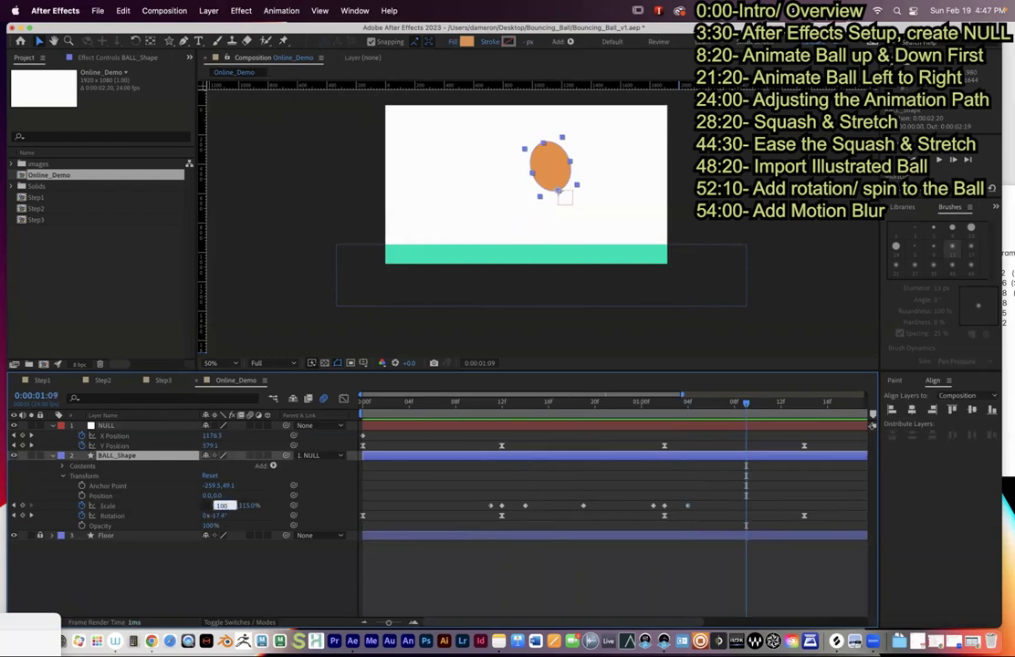
pyautogui.press('Tab')
pyautogui.write('100')
pyautogui.press('Return')
# - At 0:00:01:13, before the third bounce, stretch BALL_Shape slightly with a Scale keyframe of 95% by 105%
pyautogui.click(790, 402)
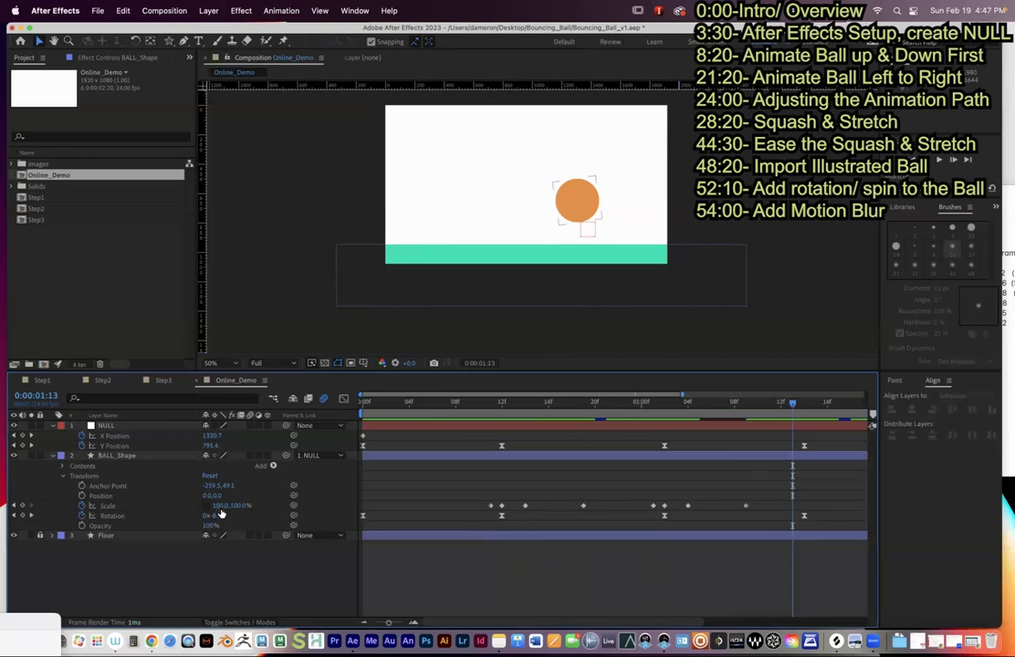
pyautogui.moveTo(217, 506); pyautogui.dragTo(218, 507)
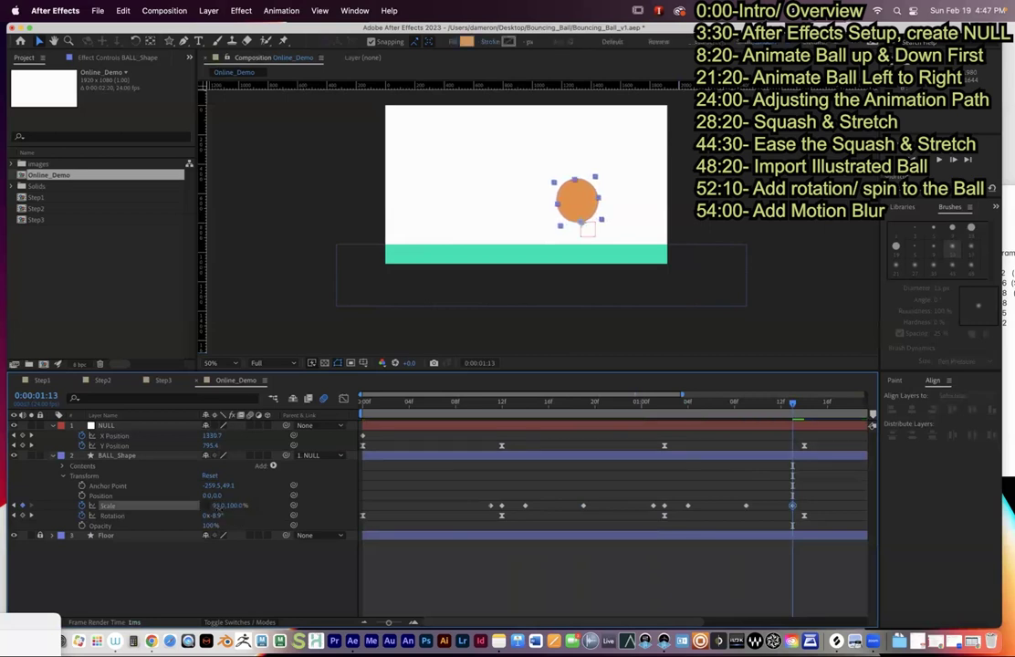
pyautogui.click(233, 506)
pyautogui.write('105')
pyautogui.click(493, 471)
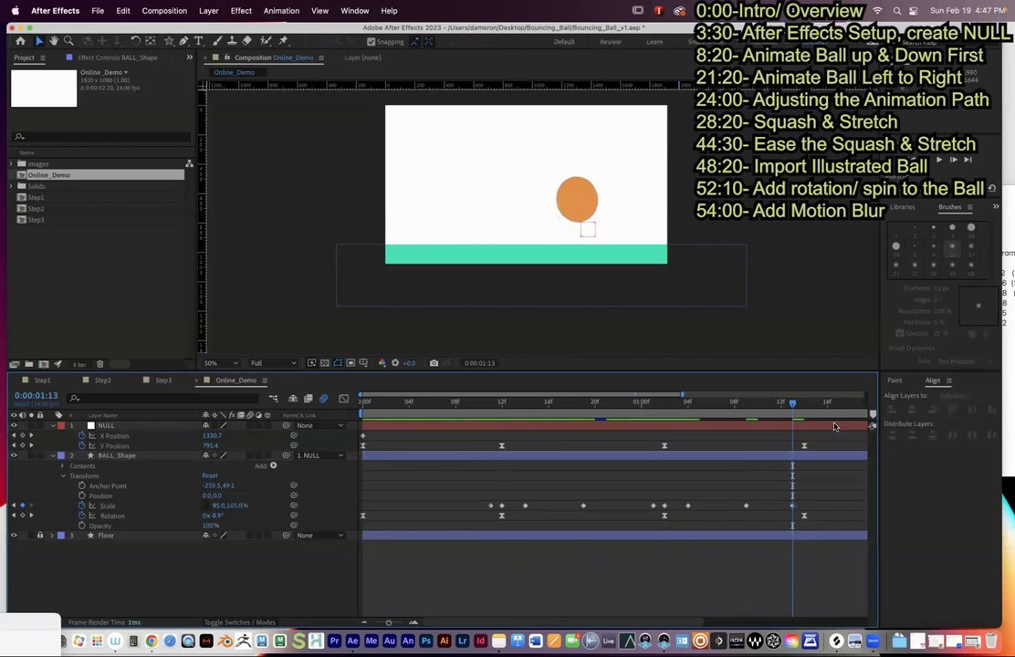
# - At 0:00:01:14, squash BALL_Shape on the third bounce with a Scale keyframe of 105% by 95%
pyautogui.moveTo(794, 404); pyautogui.dragTo(804, 404)
pyautogui.hscroll(3, 798, 475)
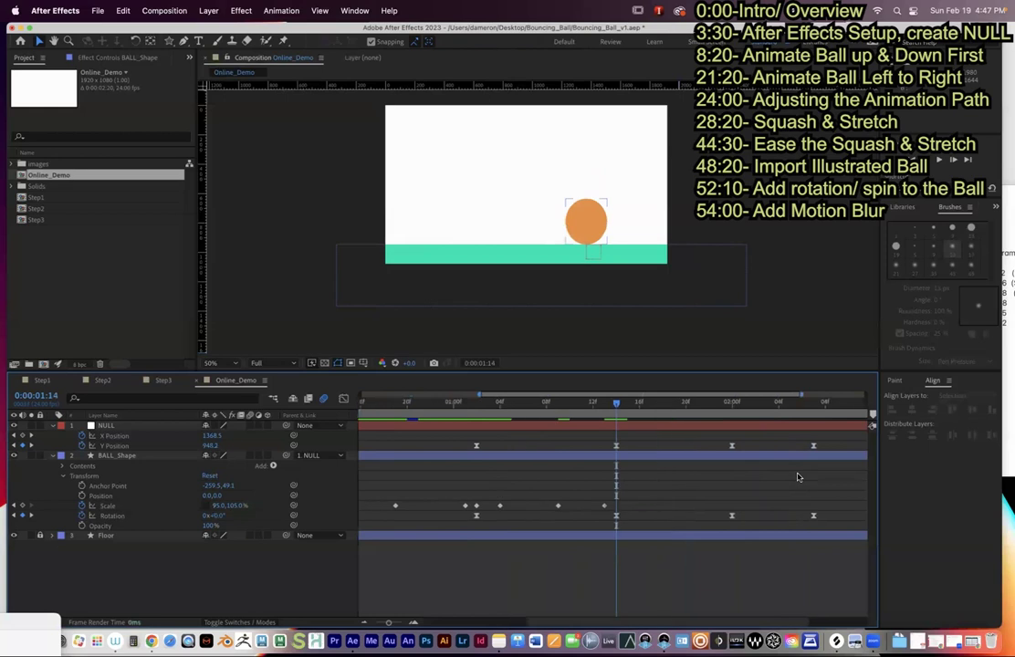
pyautogui.click(219, 505)
pyautogui.write('105')
pyautogui.press('Return')
pyautogui.click(241, 505)
pyautogui.write('95')
pyautogui.press('Return')
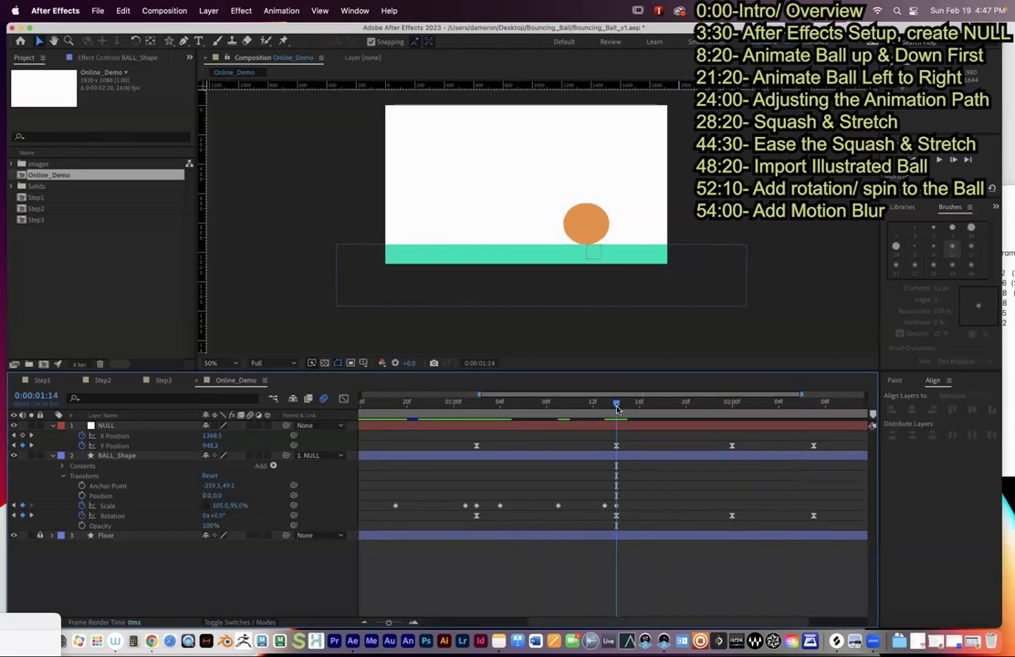
# - At 0:00:01:16, just after the third bounce, stretch BALL_Shape with a Scale keyframe of 95% by 105%
pyautogui.moveTo(616, 407); pyautogui.dragTo(633, 408)
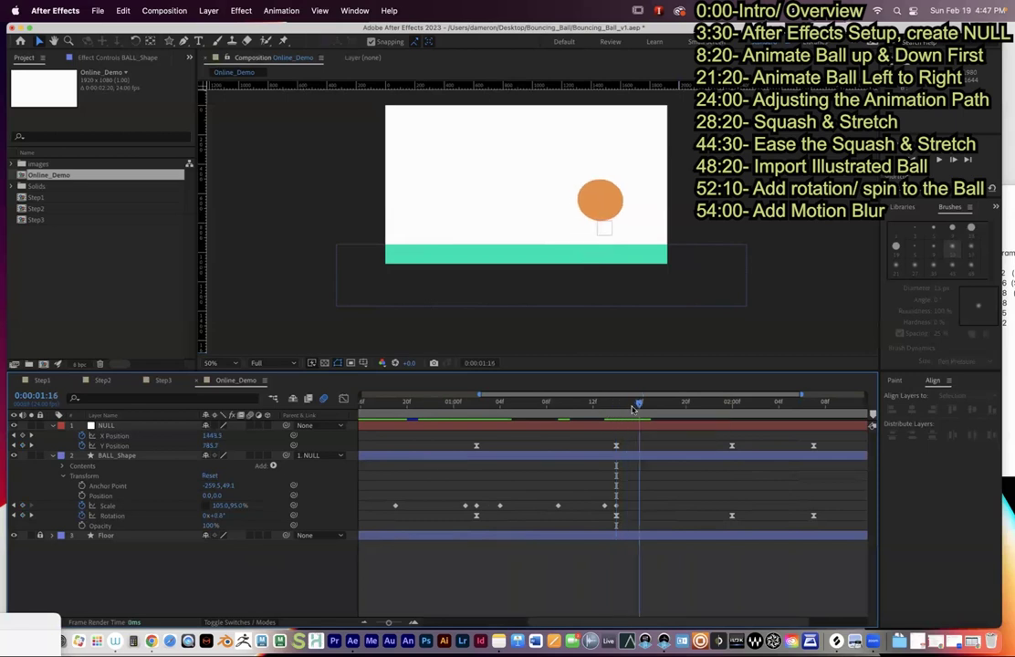
pyautogui.click(219, 505)
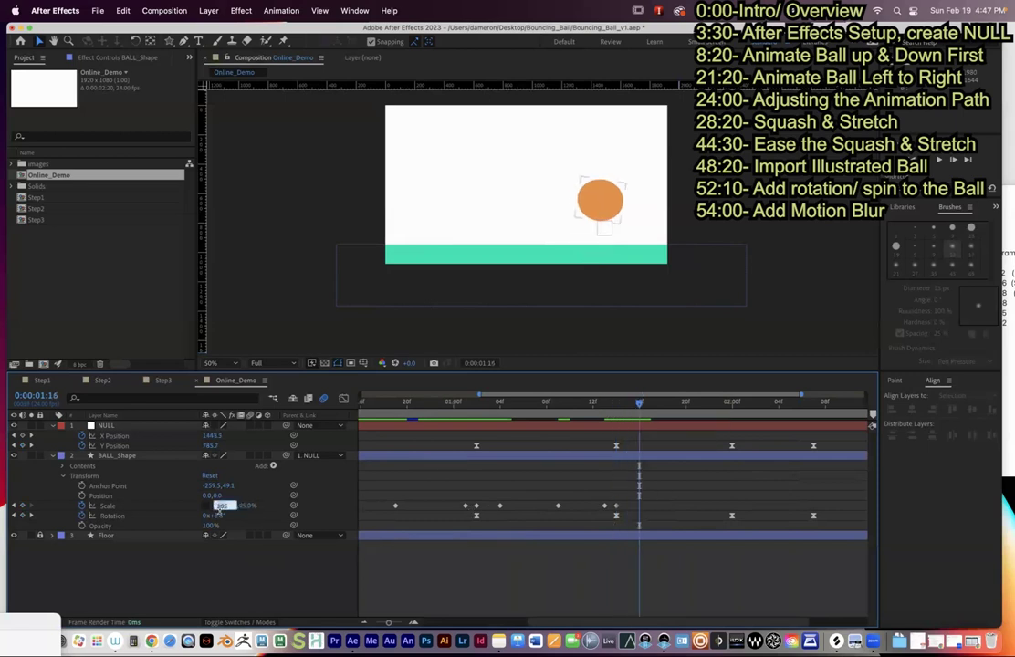
pyautogui.write('95')
pyautogui.press('Tab')
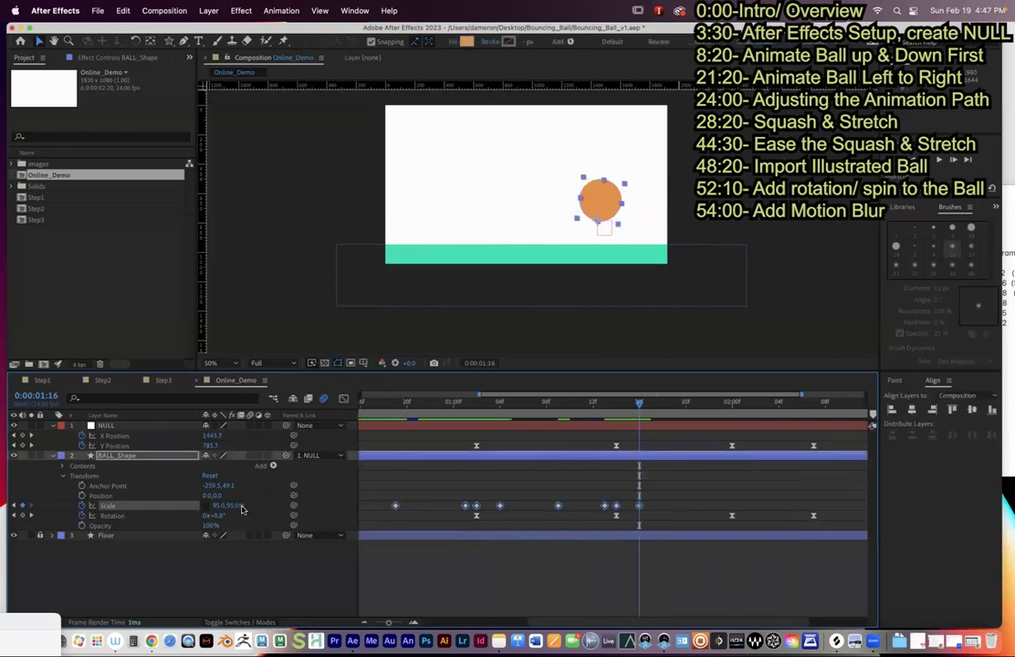
pyautogui.write('105')
pyautogui.click(689, 490)
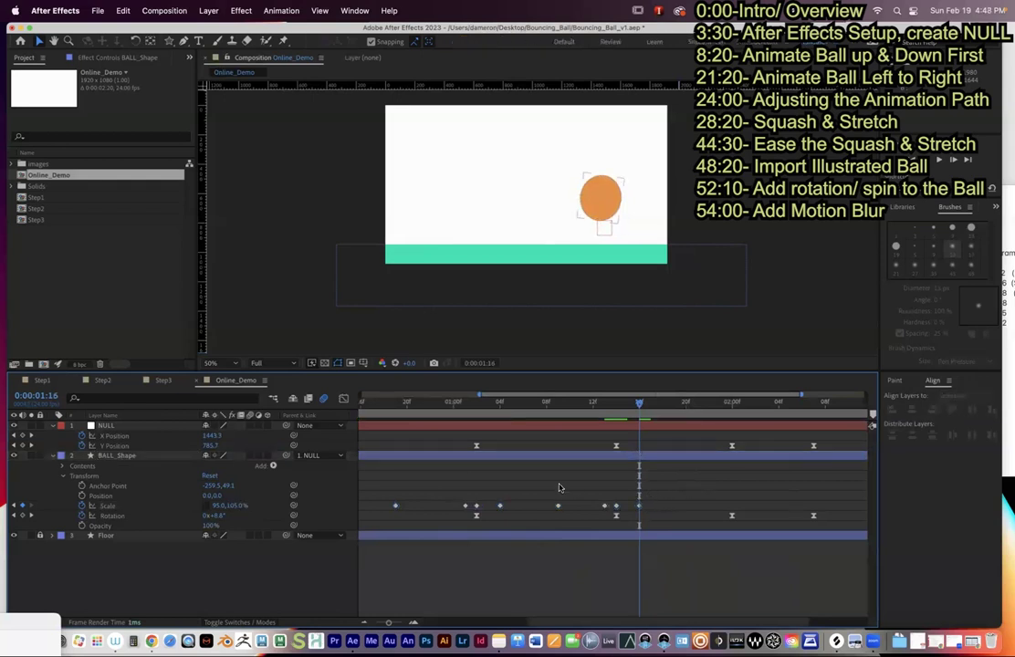
# - Undo the last Scale height change and scrub back and forth through the earlier bounces
pyautogui.moveTo(611, 408); pyautogui.dragTo(510, 425)
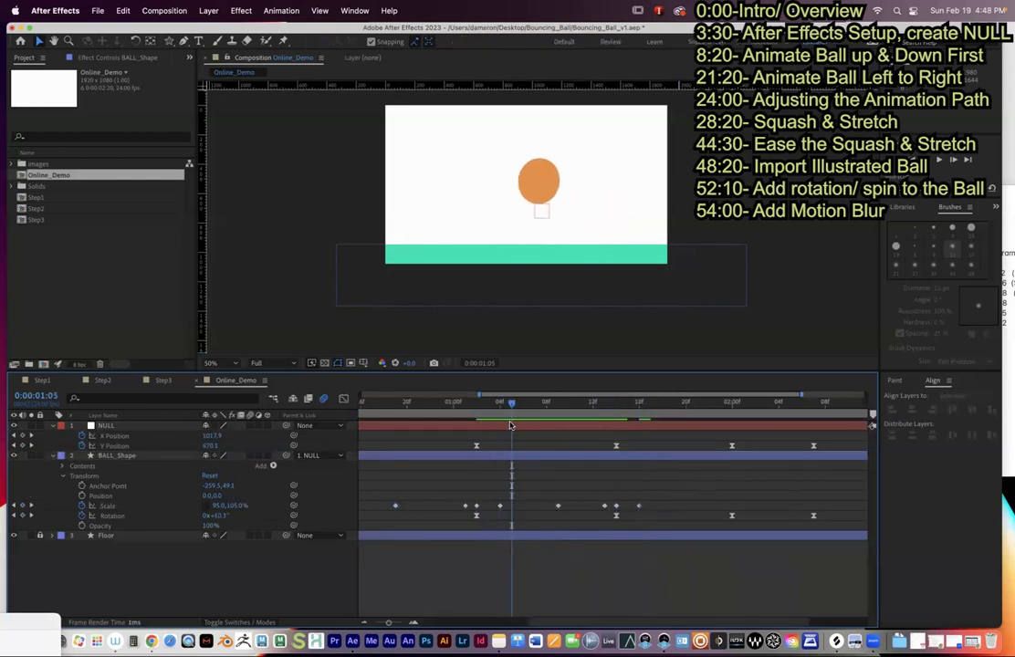
pyautogui.press('super+z')
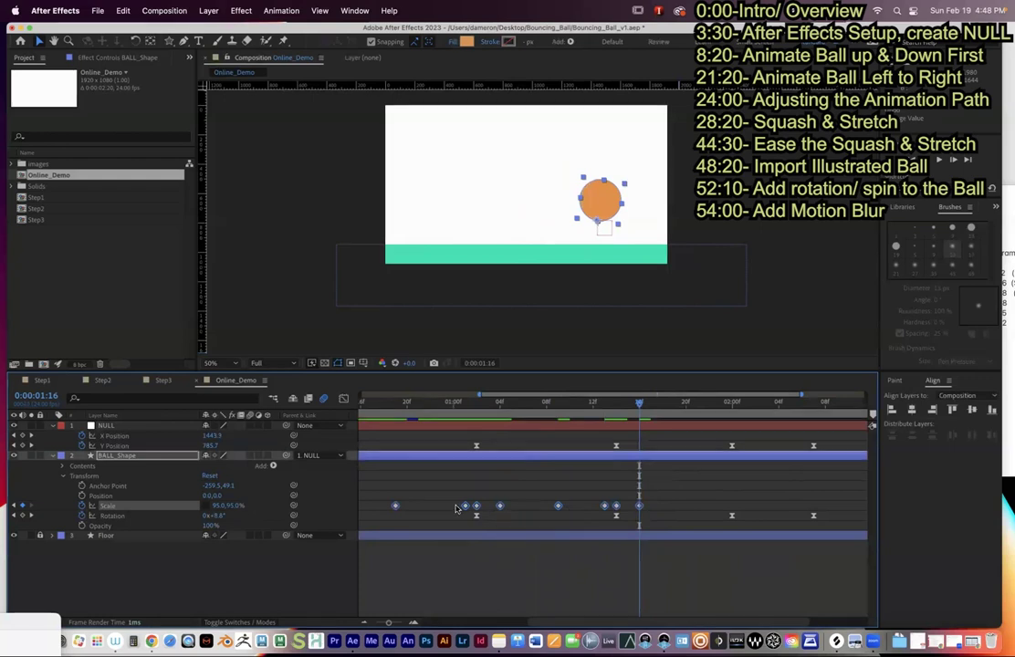
pyautogui.hscroll(-4, 500, 515)
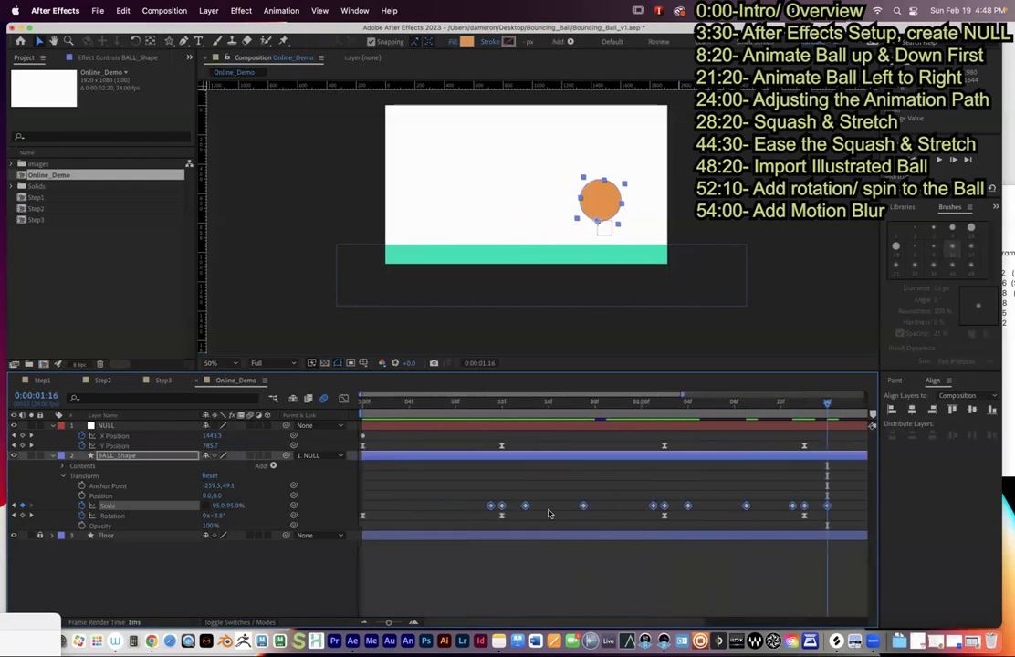
pyautogui.hscroll(1, 566, 514)
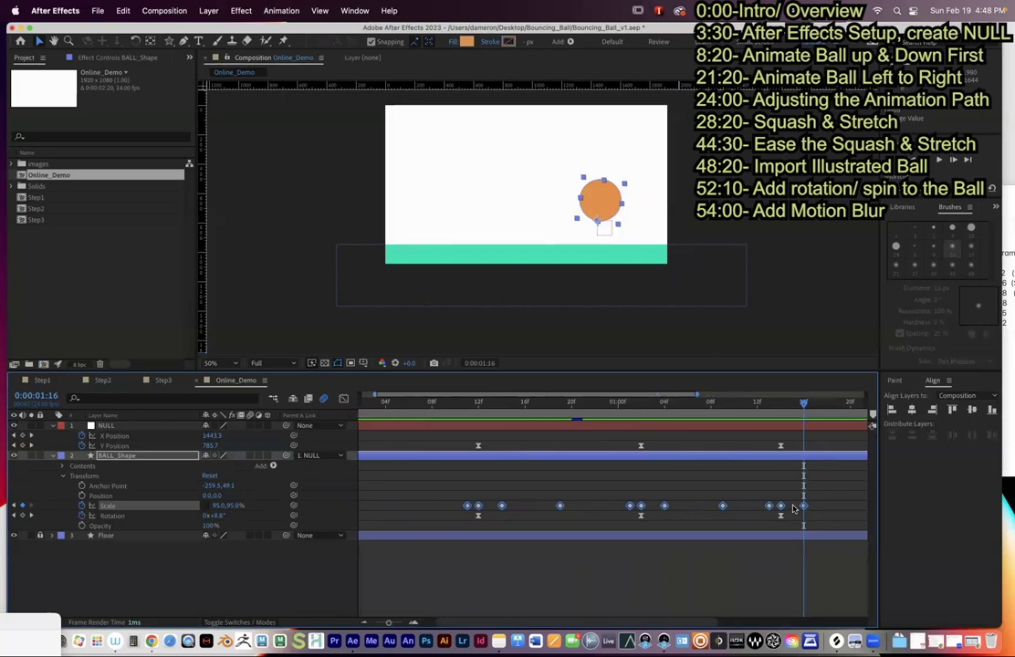
pyautogui.click(586, 489)
pyautogui.moveTo(802, 404); pyautogui.dragTo(436, 433)
pyautogui.moveTo(467, 434); pyautogui.dragTo(800, 461)
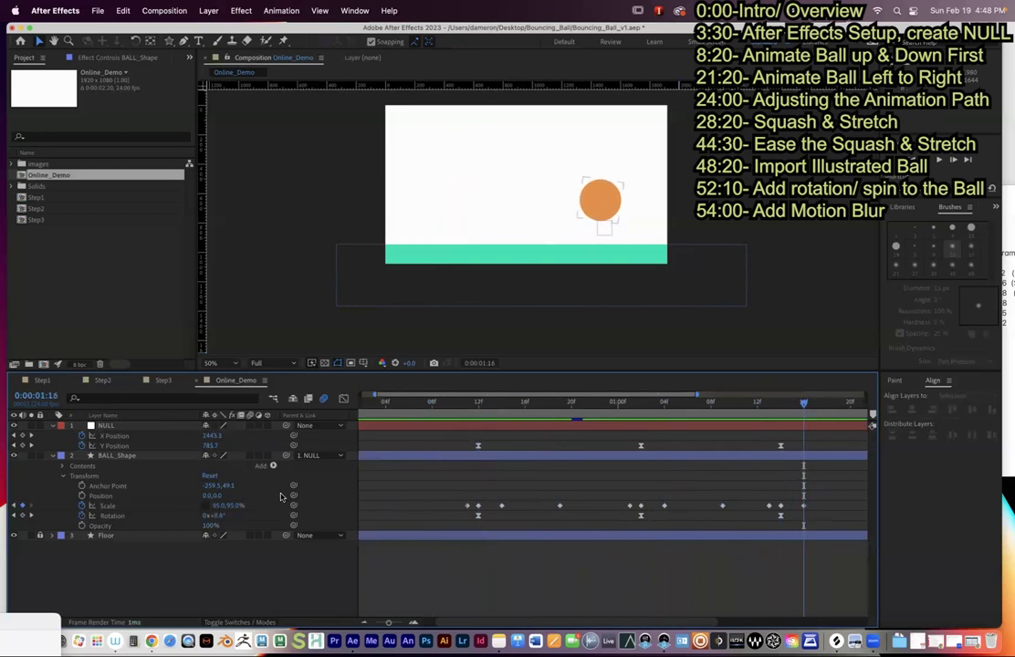
# - Set the height of BALL_Shape's Scale keyframe at 0:00:01:16 to 105%
pyautogui.click(238, 506)
pyautogui.press('Return')
pyautogui.hscroll(3, 808, 492)
pyautogui.click(583, 442)
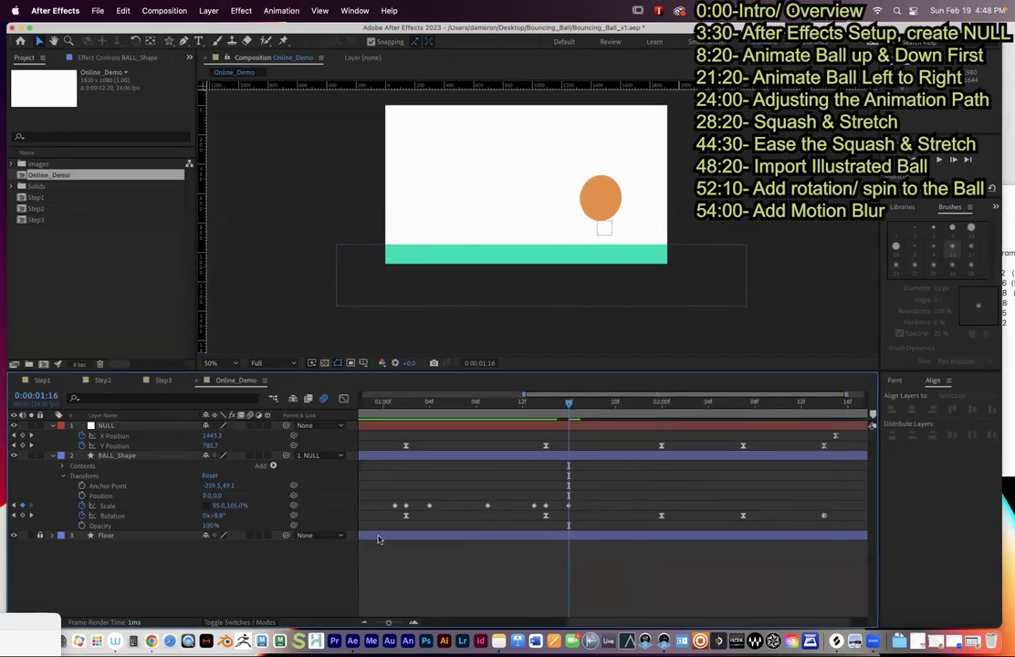
# - At 0:00:01:20, near the top of the arc after the third bounce, reset BALL_Shape's Scale to 100% by 100% with a keyframe
pyautogui.click(240, 515)
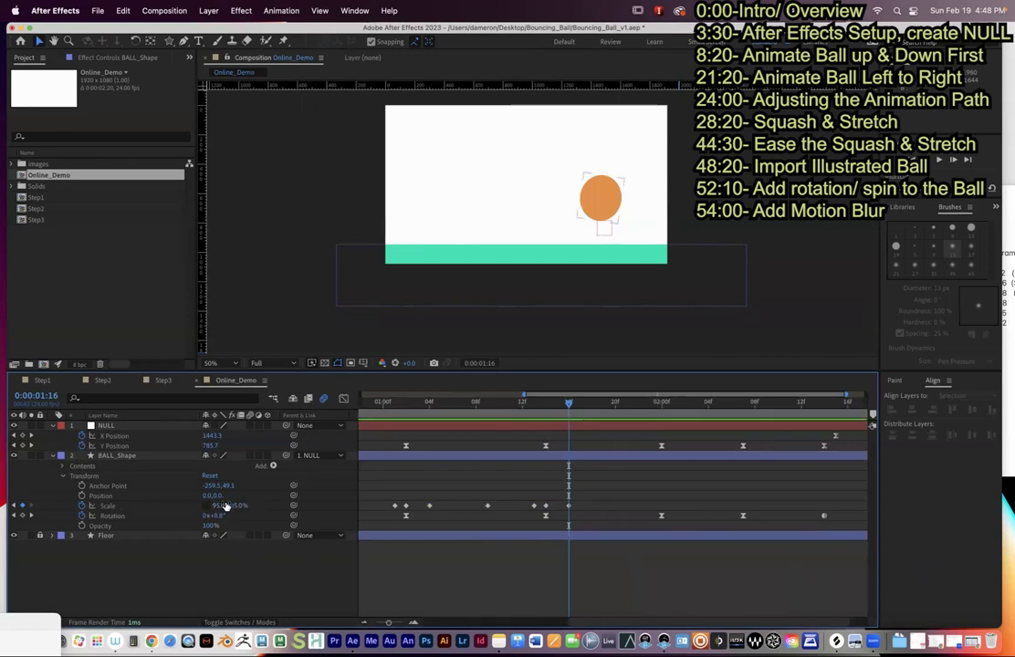
pyautogui.press('space')
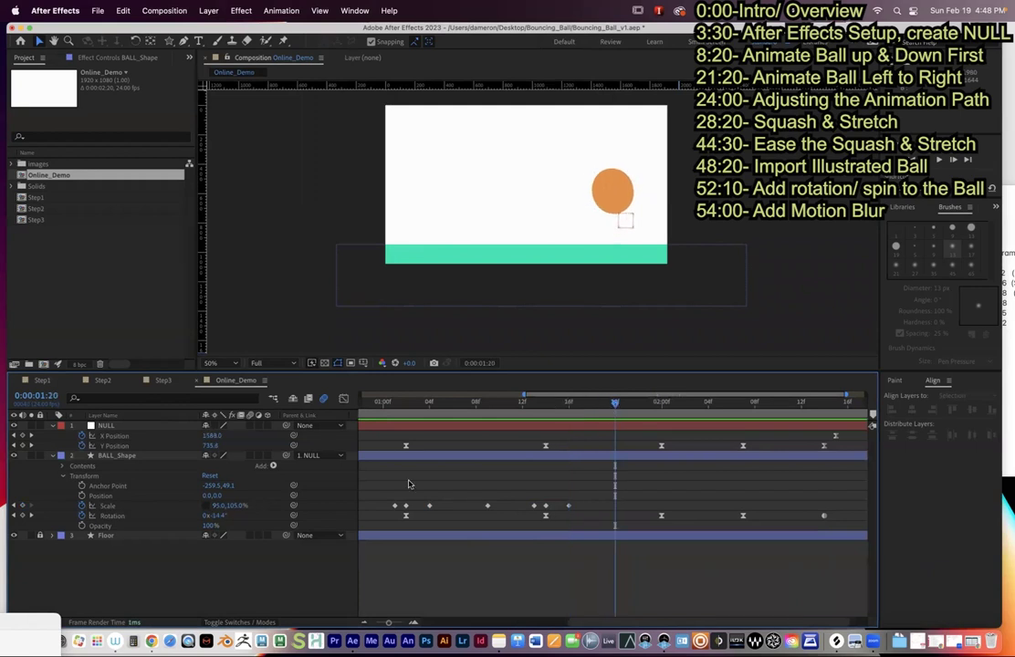
pyautogui.click(217, 506)
pyautogui.write('100')
pyautogui.press('Tab')
pyautogui.write('100')
pyautogui.press('Return')
# - At 0:00:01:23, just before the fourth bounce, stretch BALL_Shape with a Scale keyframe of 97% by 103%
pyautogui.moveTo(617, 406); pyautogui.dragTo(656, 423)
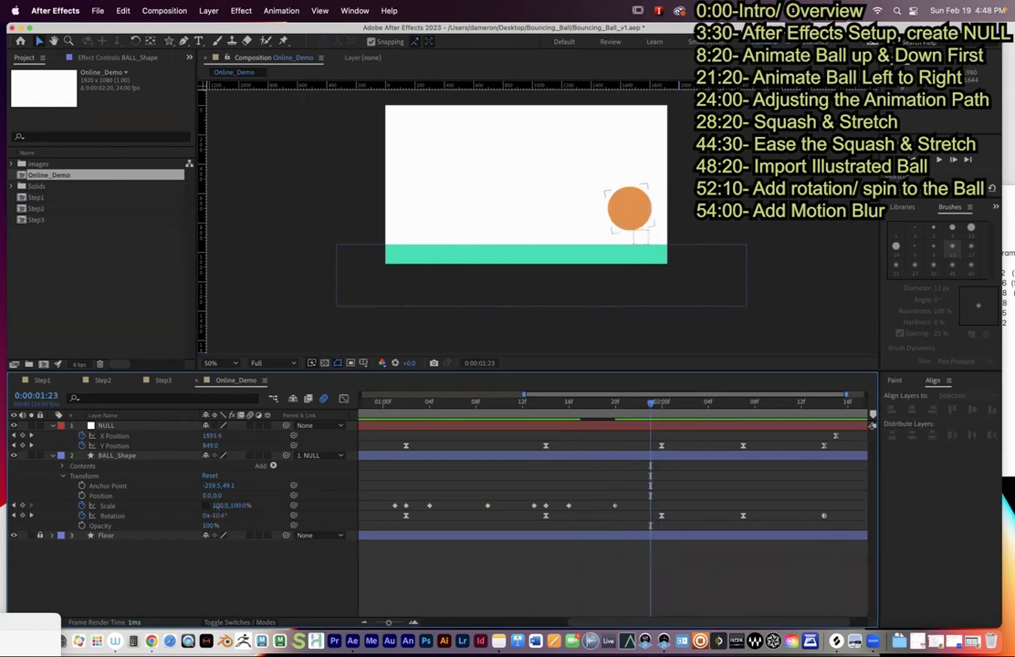
pyautogui.moveTo(220, 506); pyautogui.dragTo(215, 506)
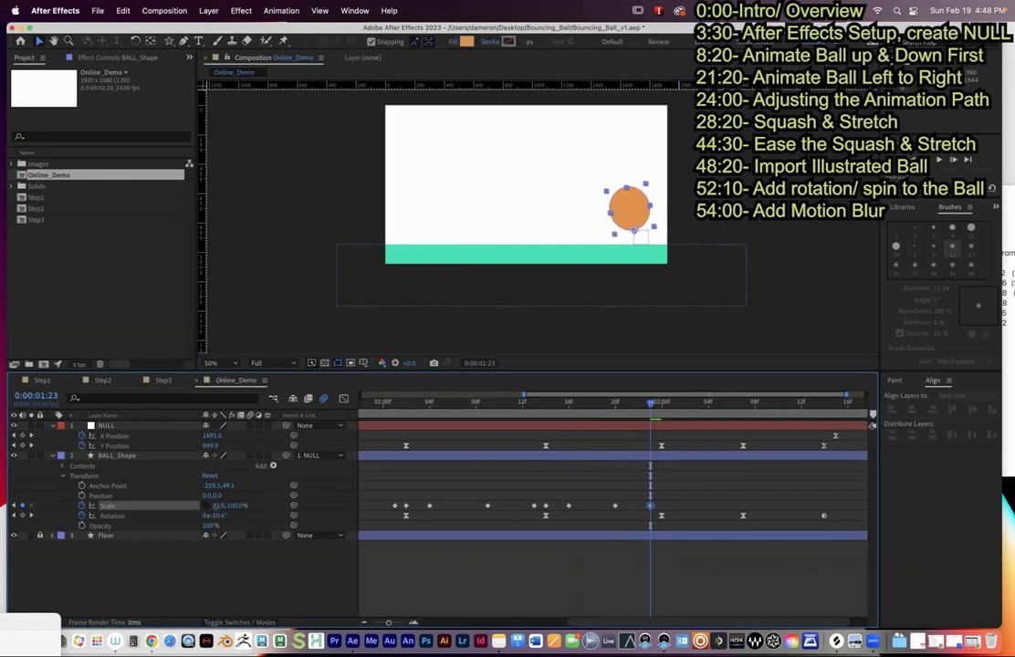
pyautogui.click(236, 505)
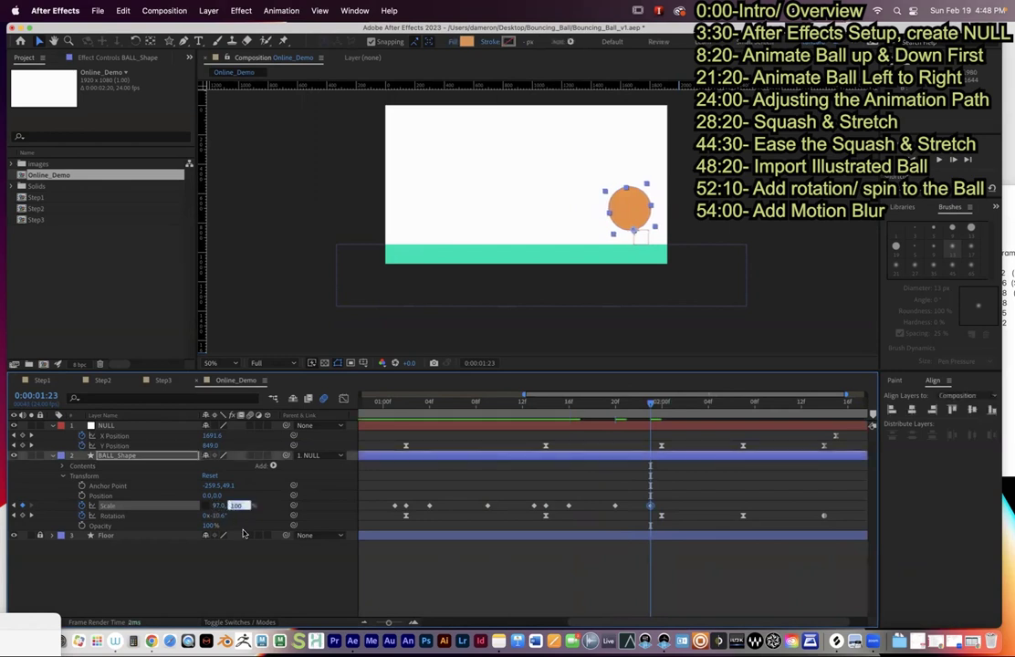
pyautogui.click(236, 576)
# - At 0:00:02:00, squash BALL_Shape on the fourth bounce with a Scale keyframe of 103% by 97%
pyautogui.click(664, 404)
pyautogui.click(217, 508)
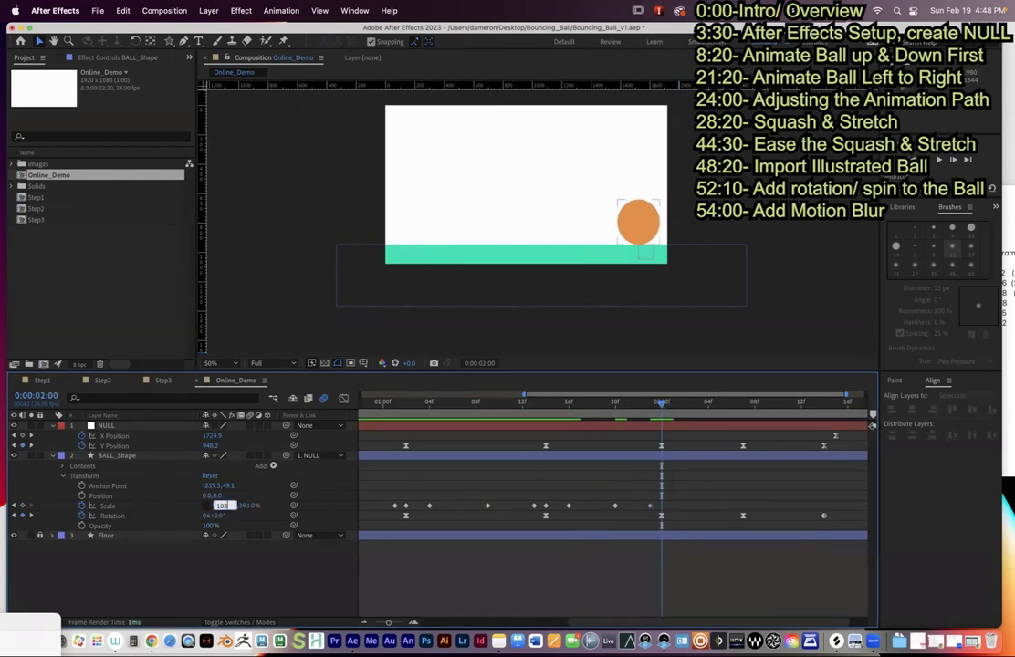
pyautogui.click(240, 506)
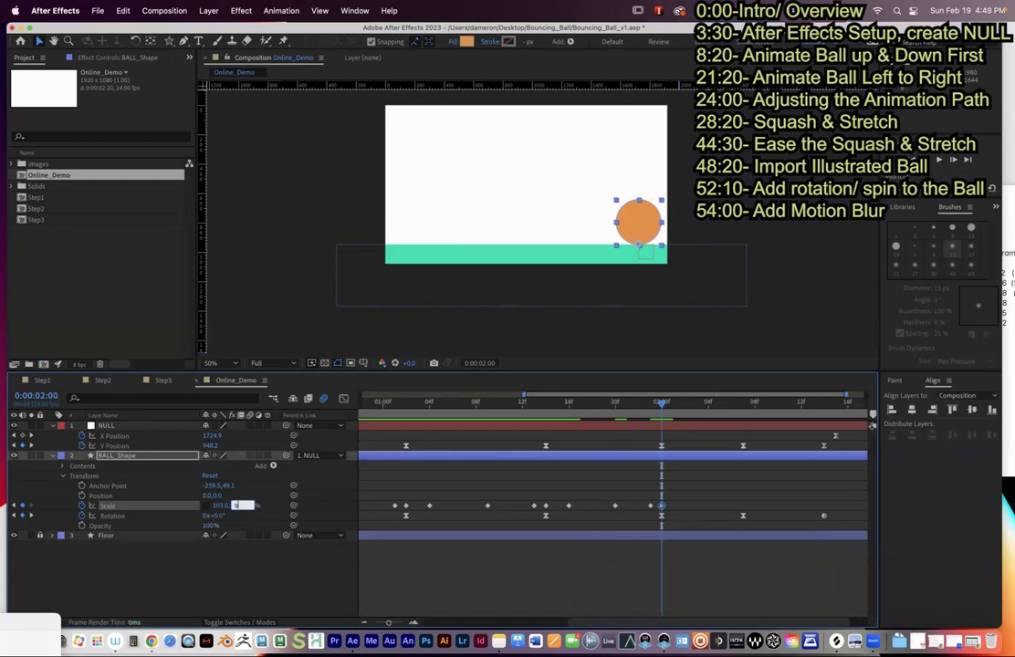
pyautogui.click(468, 584)
# - At 0:00:02:03, after the fourth bounce, set BALL_Shape's Scale width to 100% with a keyframe
pyautogui.moveTo(666, 411); pyautogui.dragTo(696, 409)
pyautogui.click(216, 507)
pyautogui.write('100')
pyautogui.press('Return')
pyautogui.moveTo(387, 622); pyautogui.dragTo(375, 623)
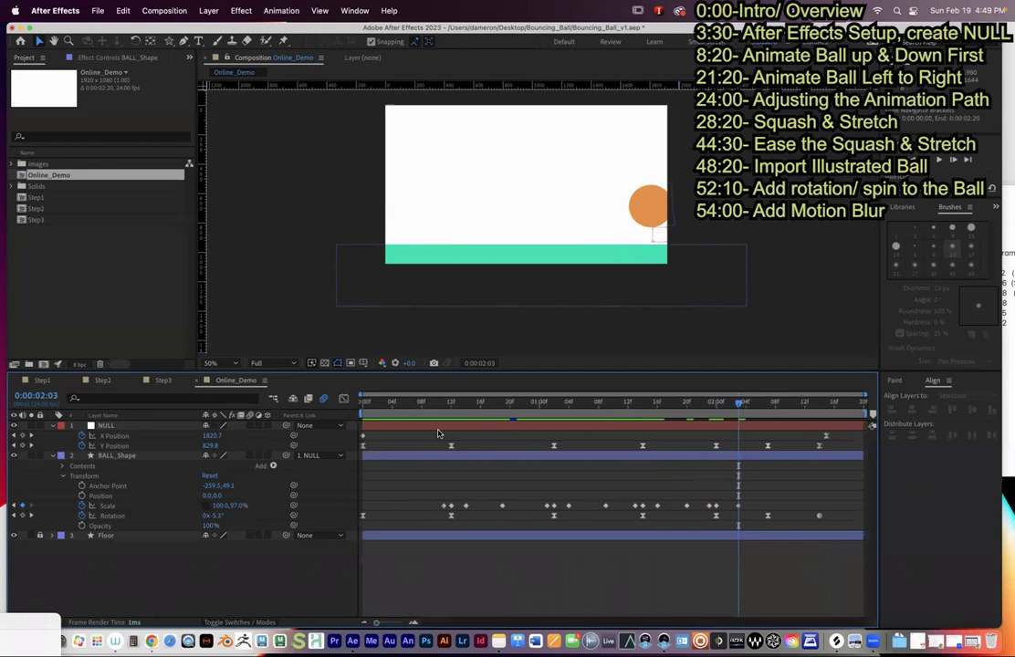
# - Play the animation from the start and examine the Scale keyframes, especially the squash on the first bounce
pyautogui.press('Home')
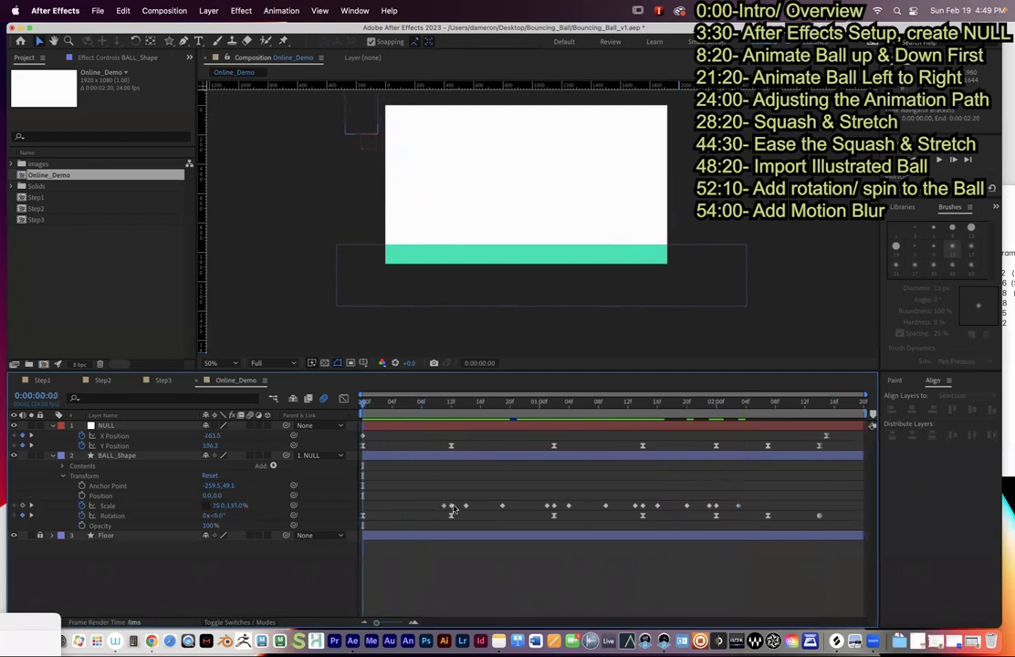
pyautogui.press('space')
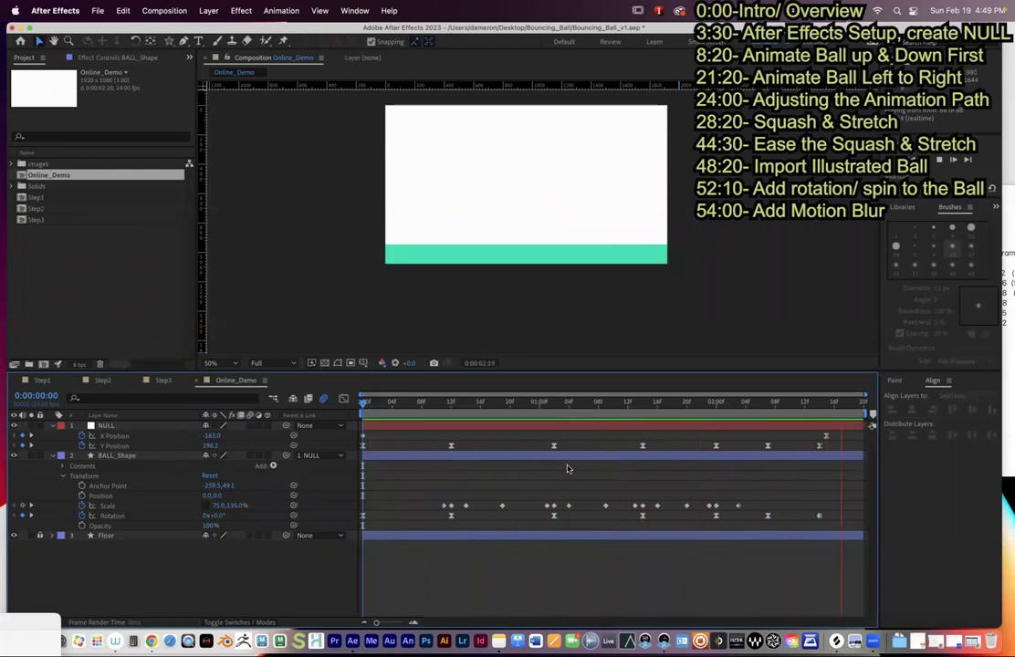
pyautogui.moveTo(617, 403); pyautogui.dragTo(453, 480)
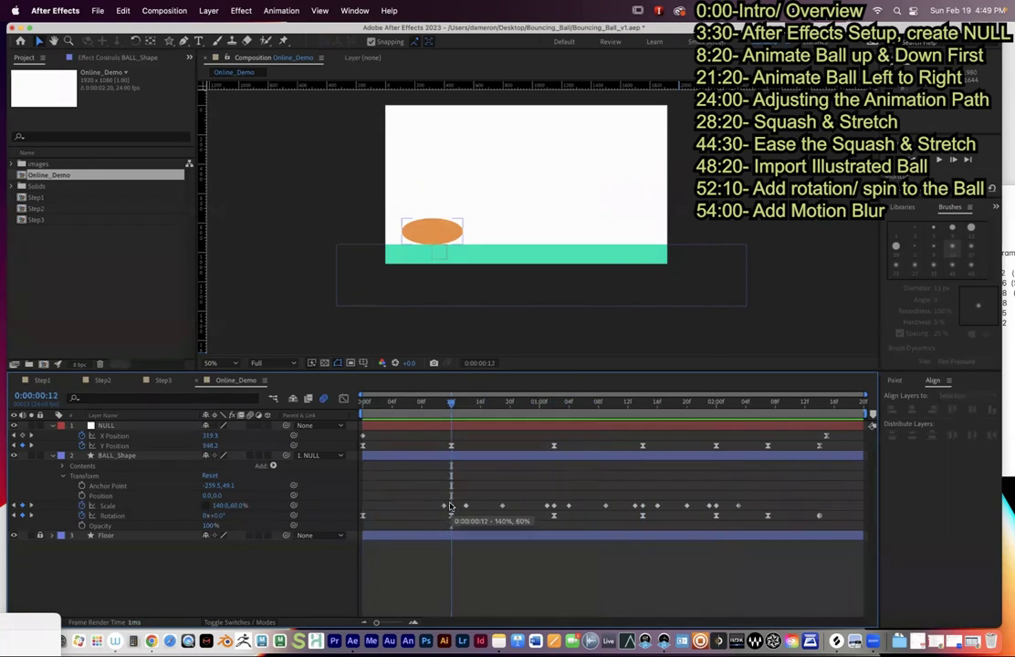
pyautogui.moveTo(407, 499); pyautogui.dragTo(804, 505)
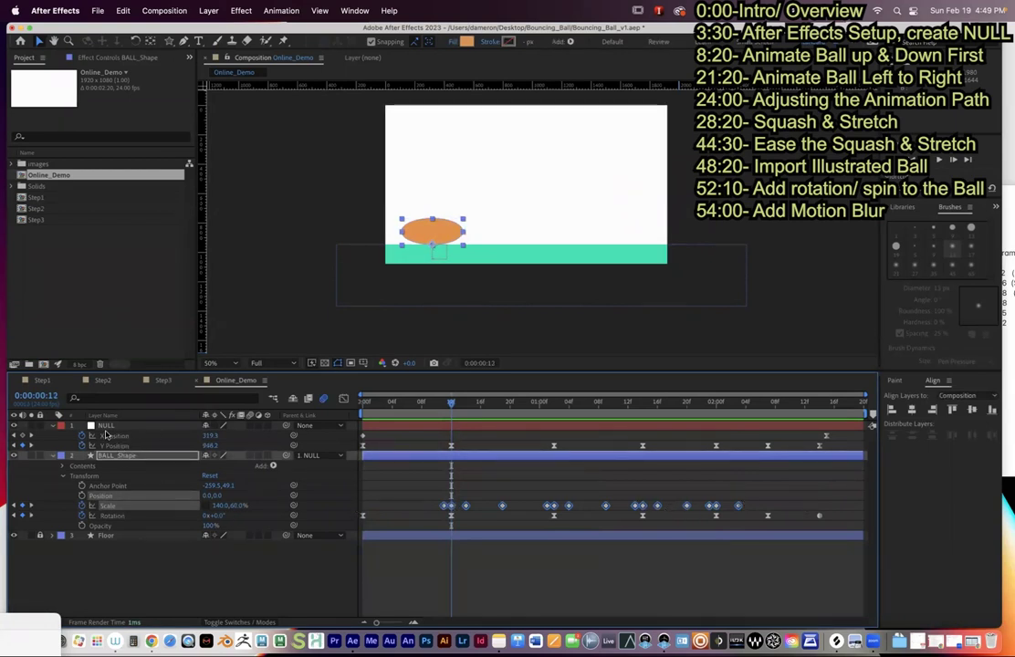
pyautogui.click(452, 493)
pyautogui.moveTo(430, 501); pyautogui.dragTo(766, 514)
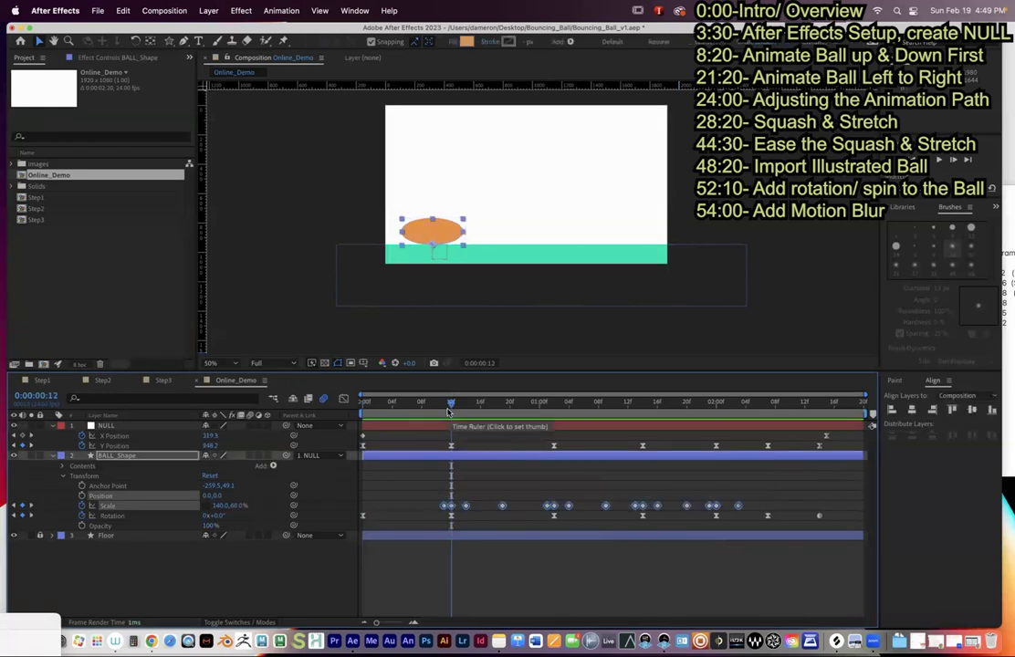
pyautogui.click(453, 522)
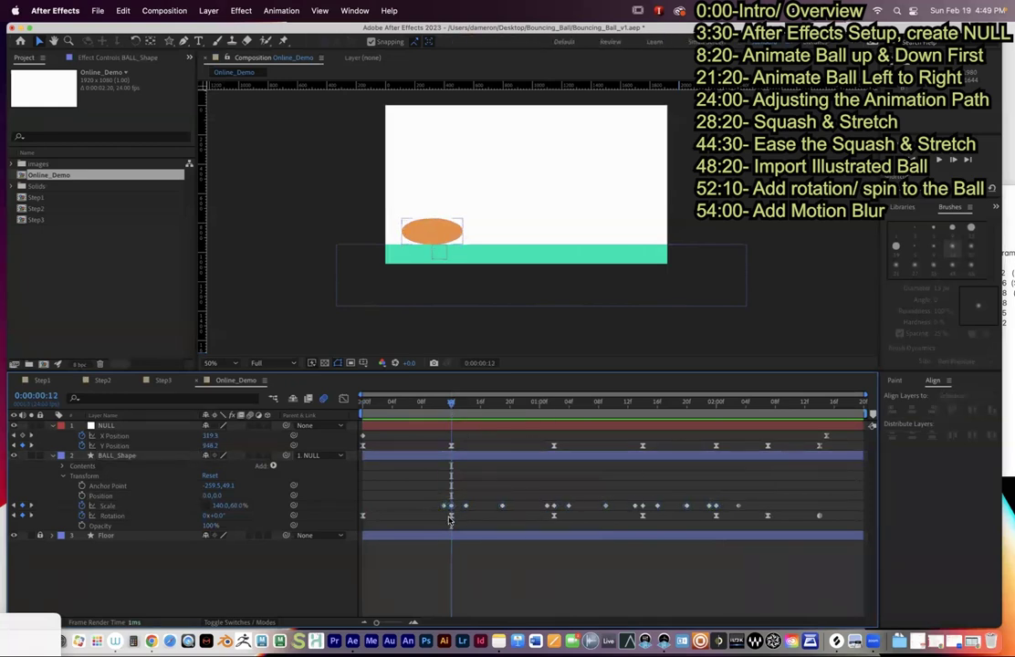
pyautogui.click(450, 516)
pyautogui.click(939, 159)
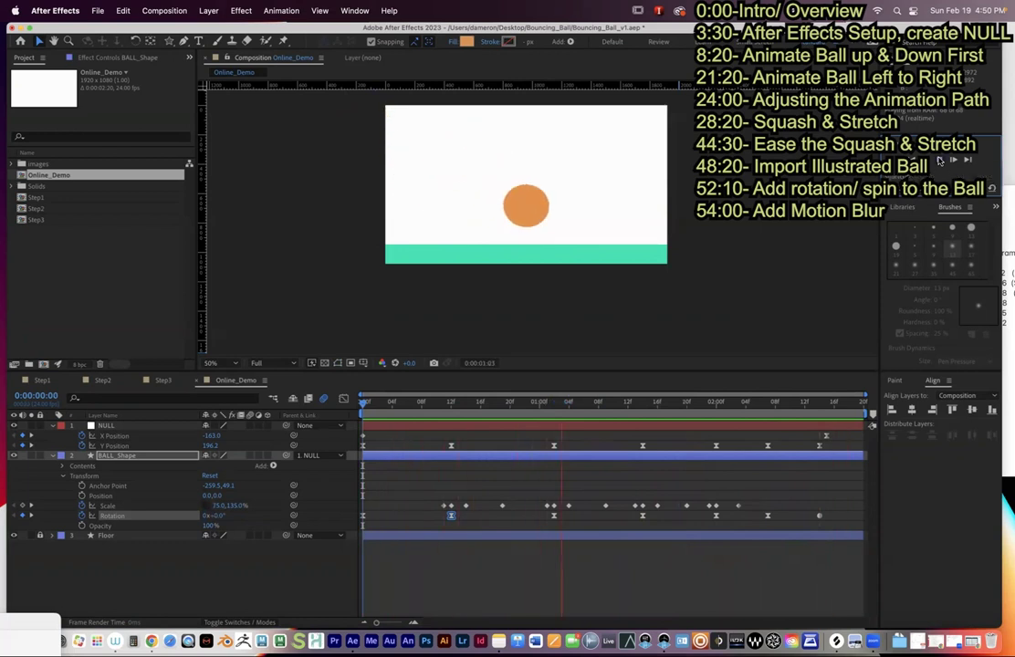
# - At 0:00:00:12, reduce the first bounce's squash by setting BALL_Shape's Scale width to 125%
pyautogui.click(450, 406)
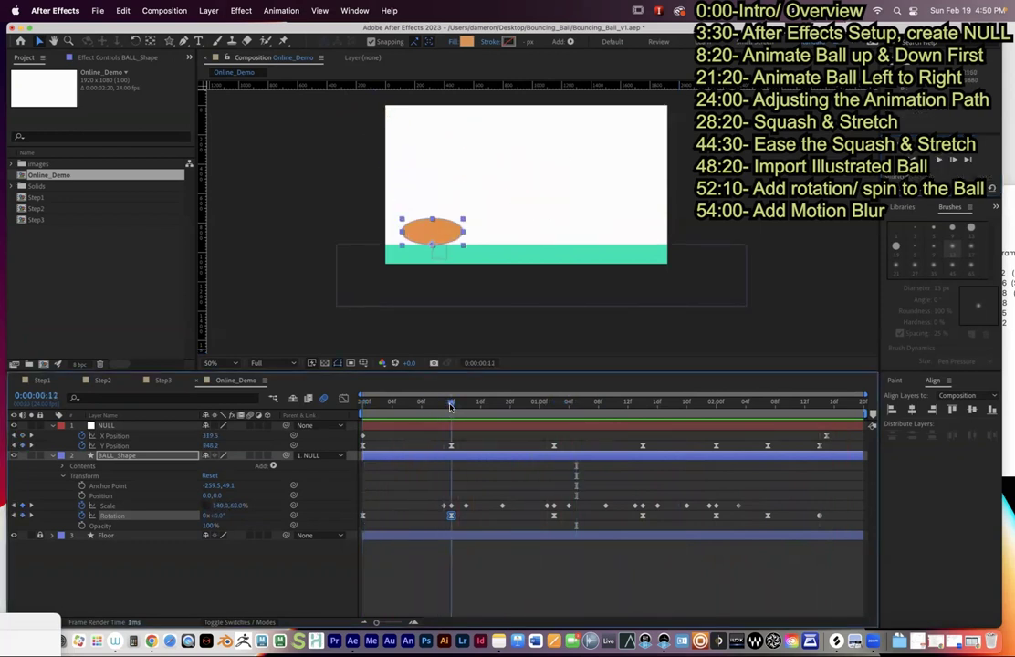
pyautogui.click(220, 505)
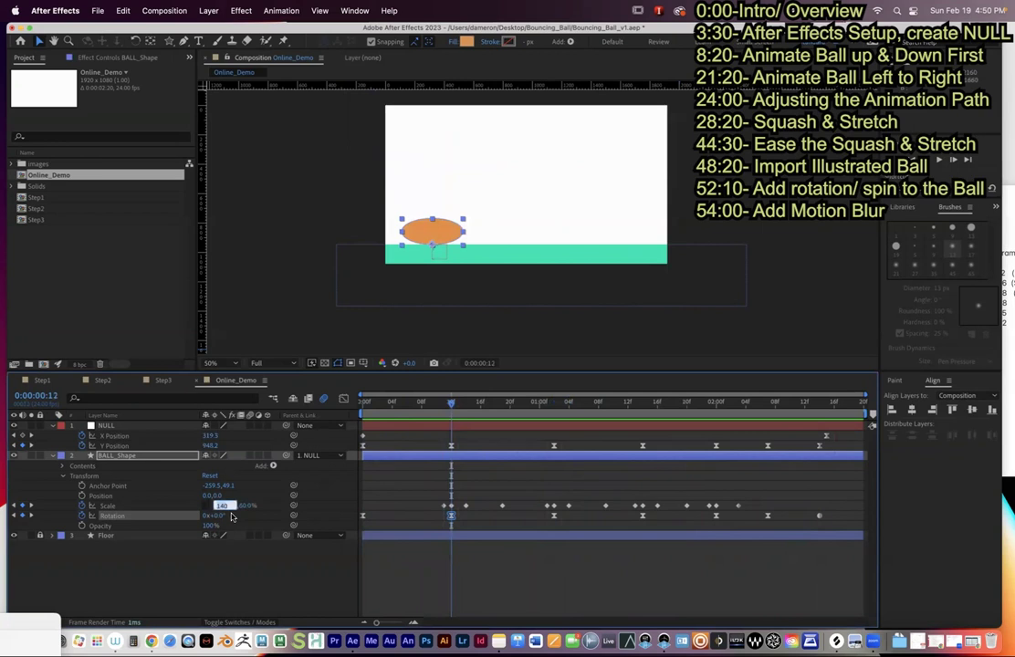
pyautogui.write('125')
pyautogui.click(370, 584)
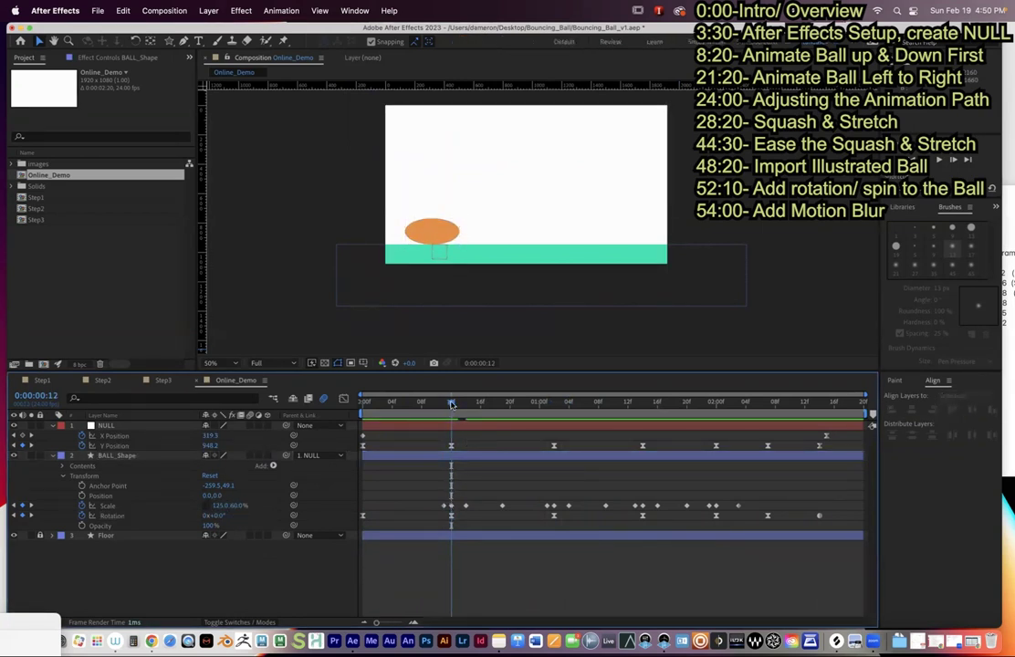
# - At 0:00:01:02, reduce the second bounce's squash by setting BALL_Shape's Scale width to 115%
pyautogui.moveTo(450, 405); pyautogui.dragTo(553, 413)
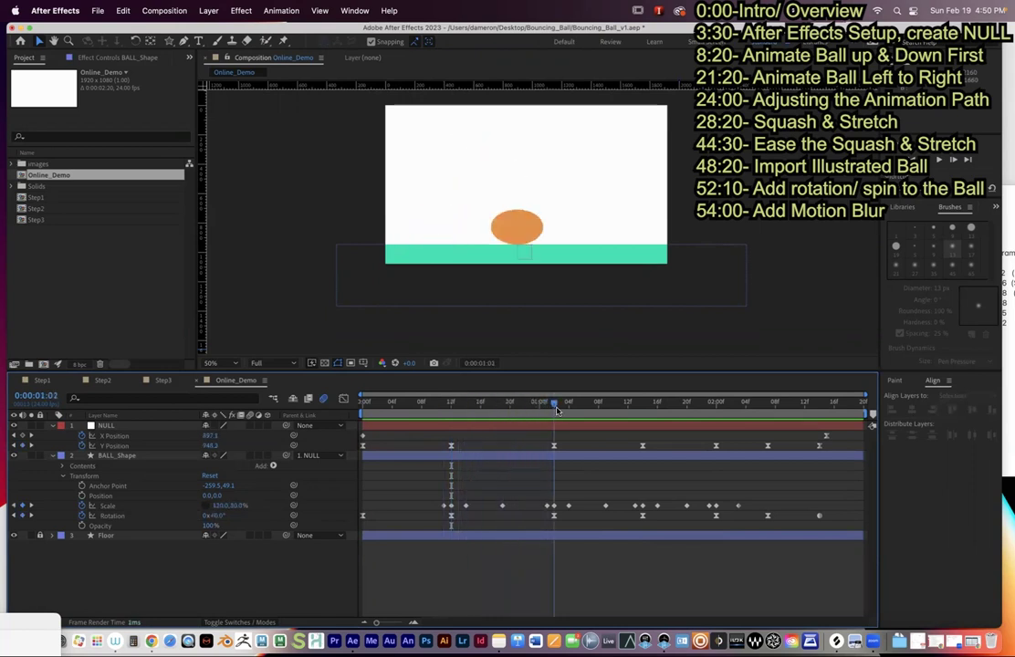
pyautogui.click(216, 509)
pyautogui.write('115')
pyautogui.press('Return')
# - Check the remaining bounces, play the animation from the start, and select the NULL's first X Position keyframe to inspect its motion path
pyautogui.moveTo(565, 407); pyautogui.dragTo(643, 404)
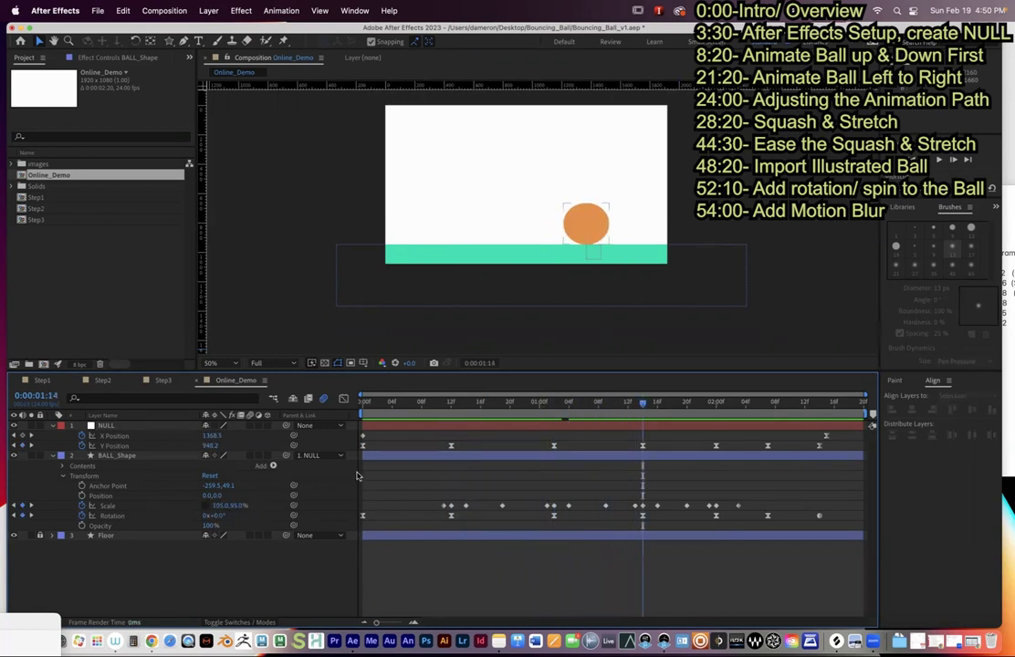
pyautogui.click(715, 404)
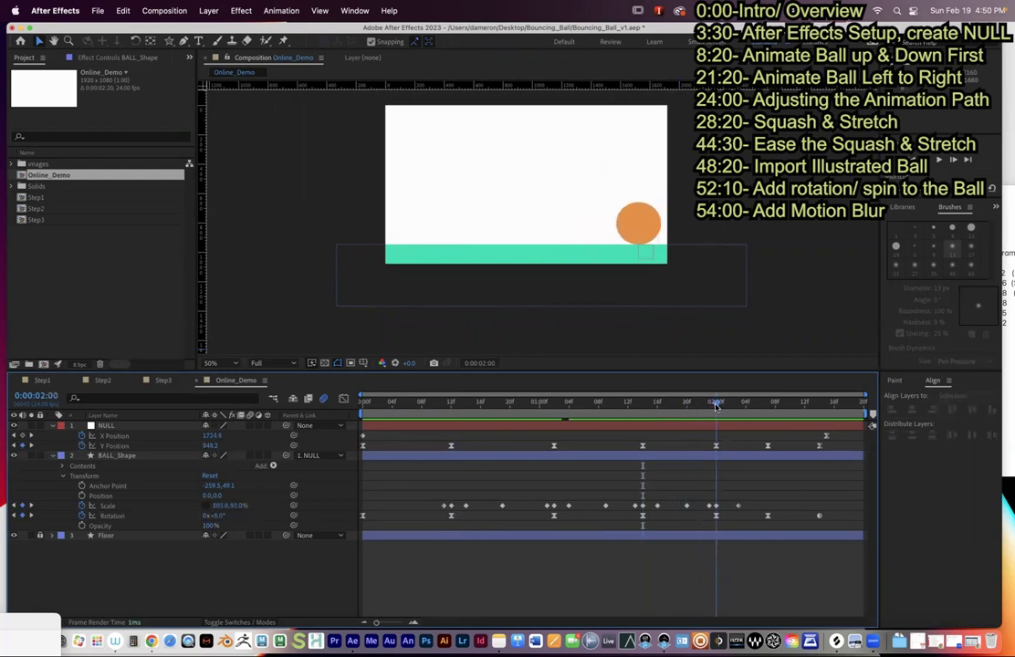
pyautogui.press('Home')
pyautogui.press('space')
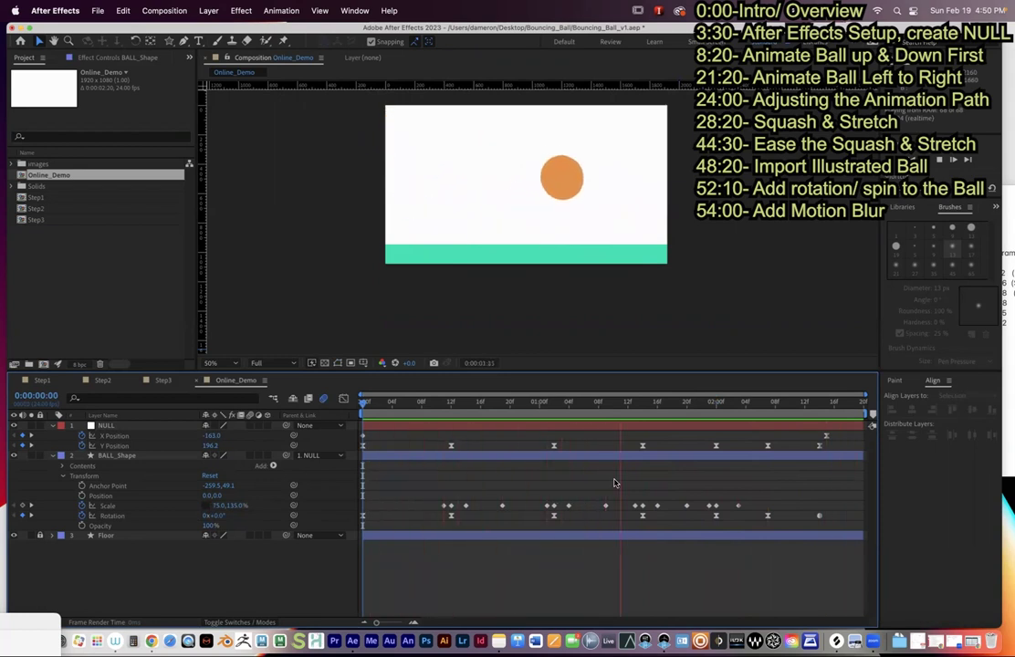
pyautogui.press('space')
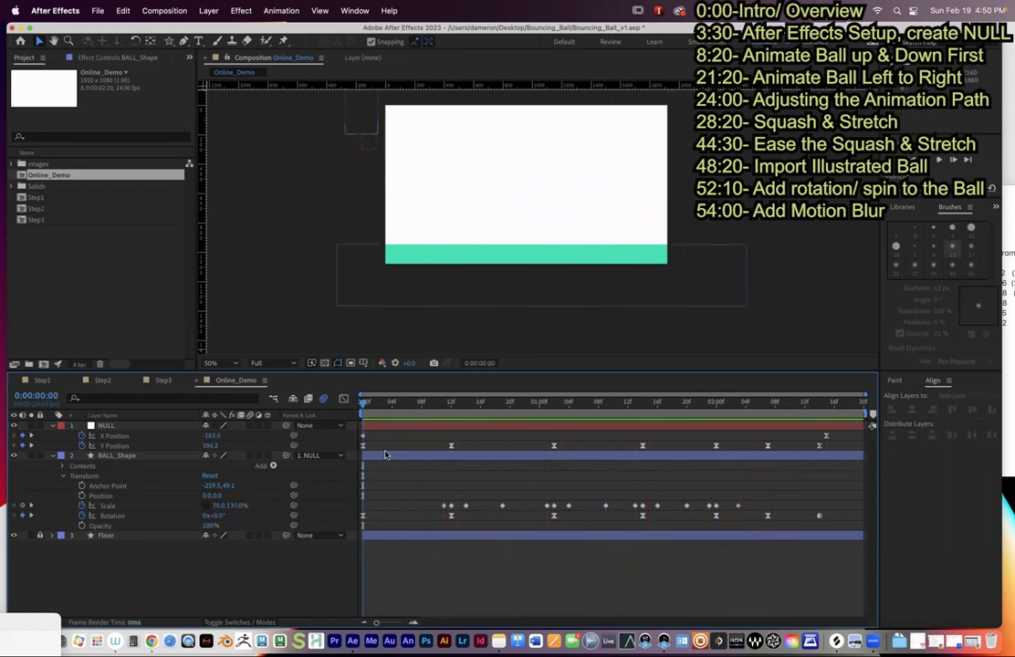
pyautogui.moveTo(409, 405); pyautogui.dragTo(432, 415)
pyautogui.press('space')
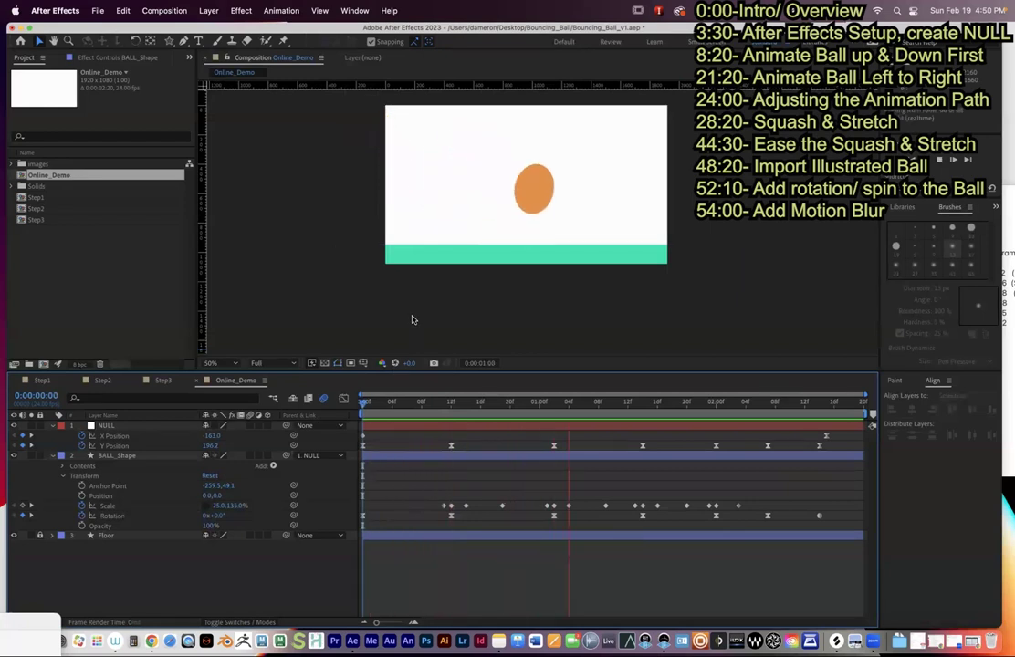
pyautogui.press('space')
pyautogui.click(363, 436)
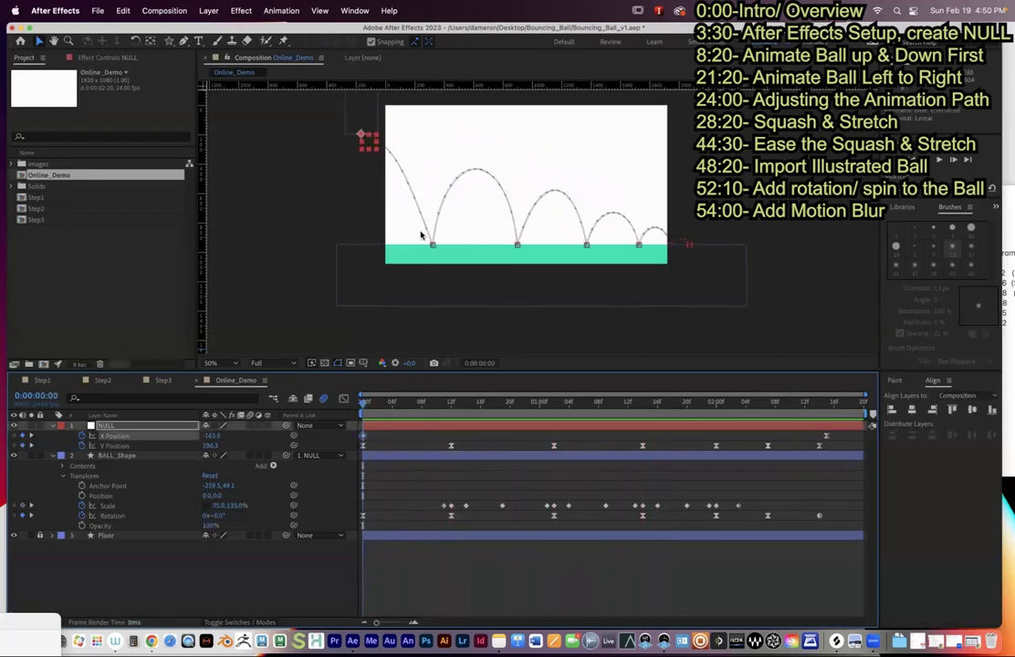
# - At the first frame, raise the NULL's starting position to a Y Position of about -103.8, then preview the animation
pyautogui.scroll(3, 421, 235)
pyautogui.moveTo(392, 402); pyautogui.dragTo(361, 401)
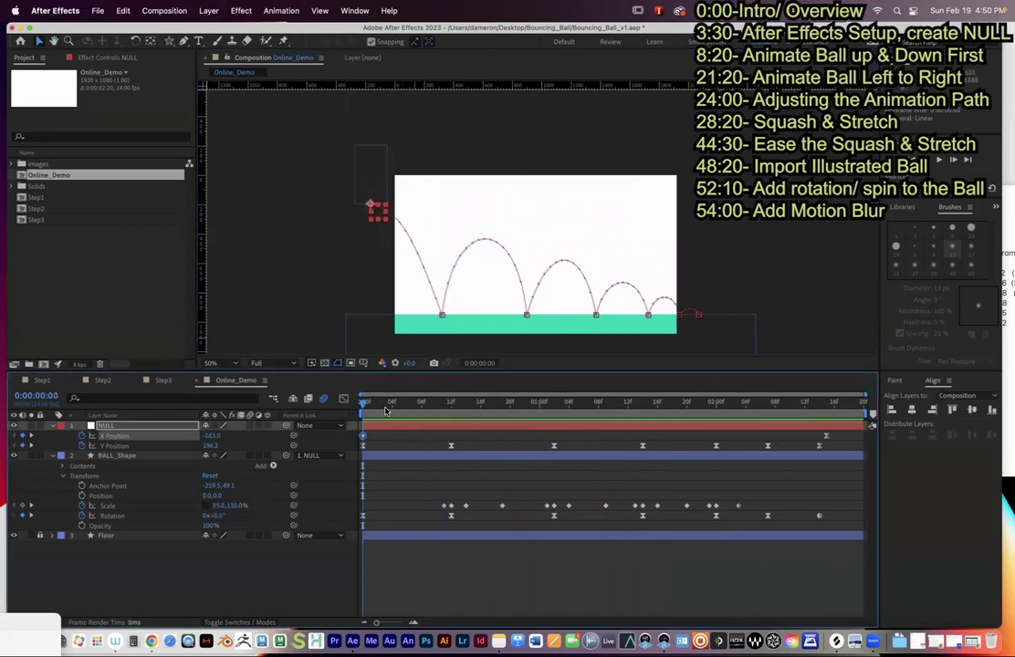
pyautogui.moveTo(379, 211); pyautogui.dragTo(377, 167)
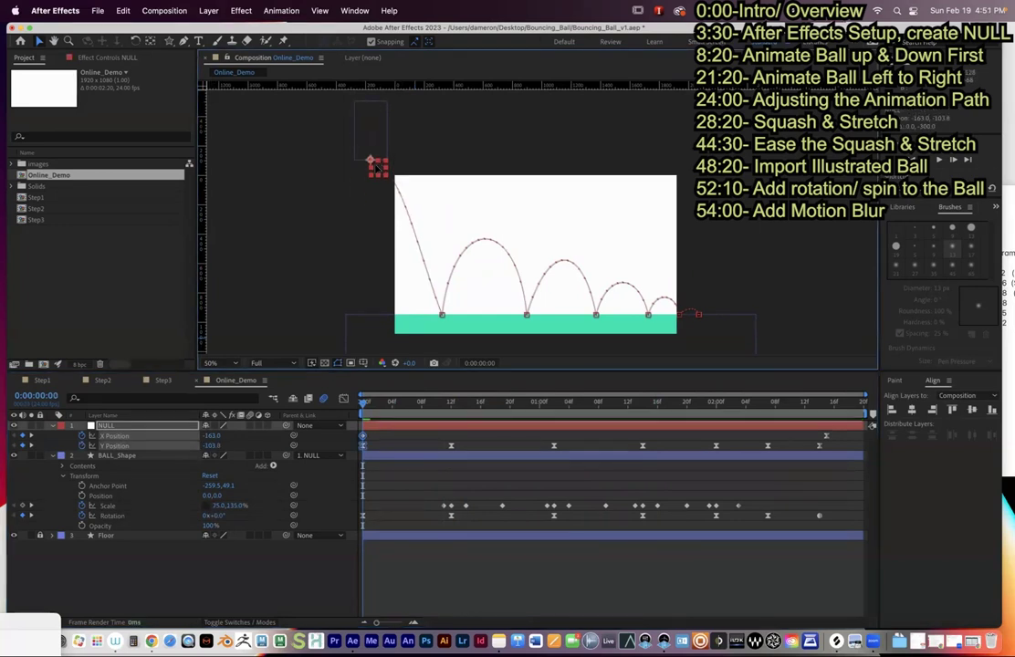
pyautogui.press('space')
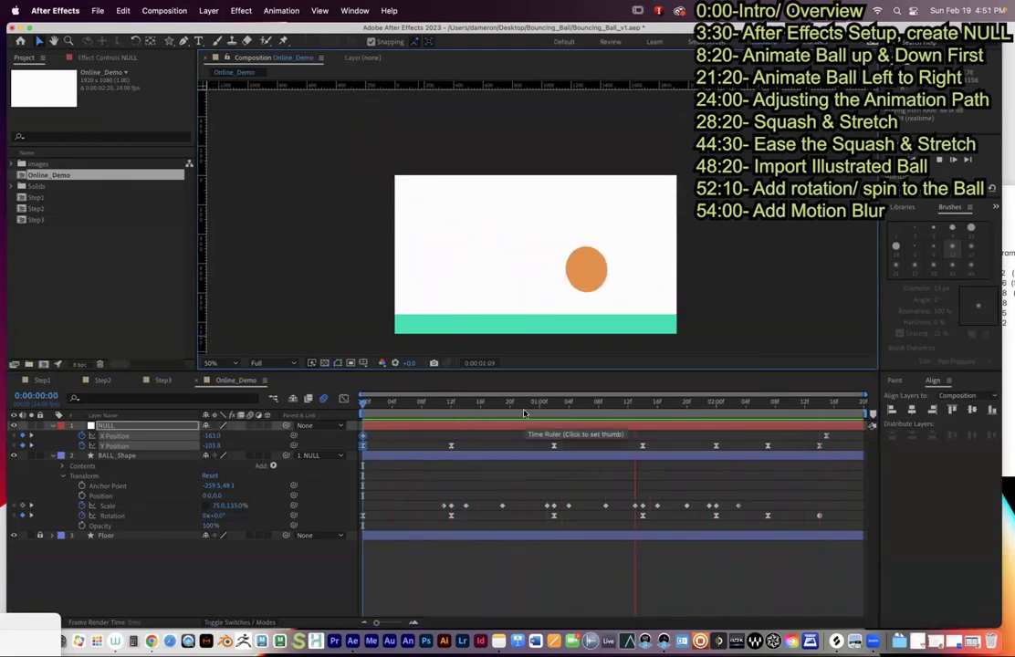
pyautogui.click(597, 403)
# - Lengthen the incoming ease of the NULL's X Position keyframe at 0:00:02:15 in the value graph, then preview the motion
pyautogui.click(826, 402)
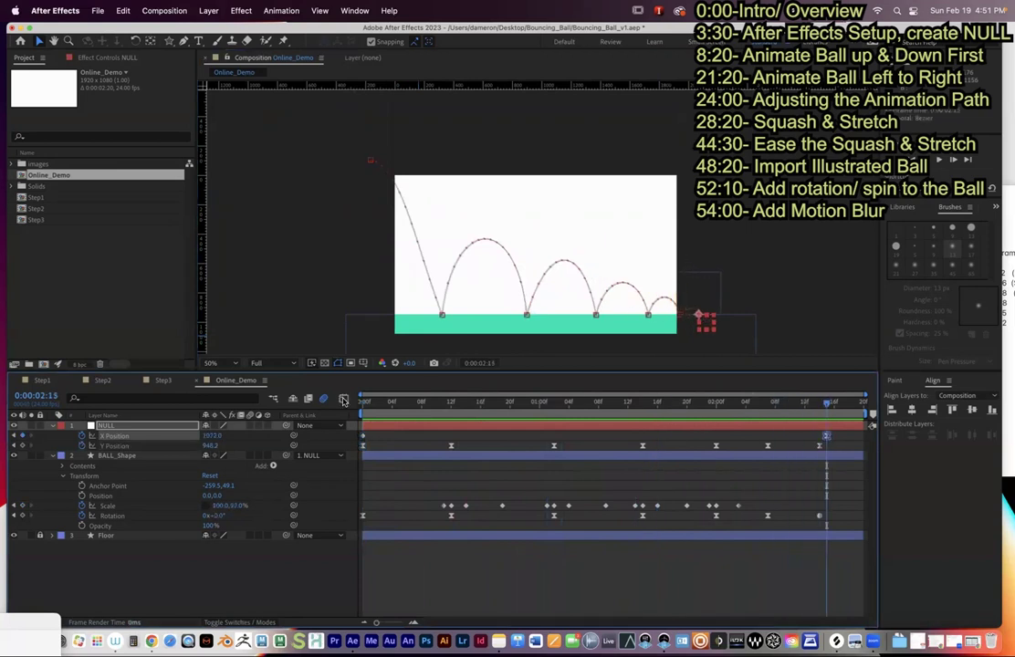
pyautogui.click(343, 400)
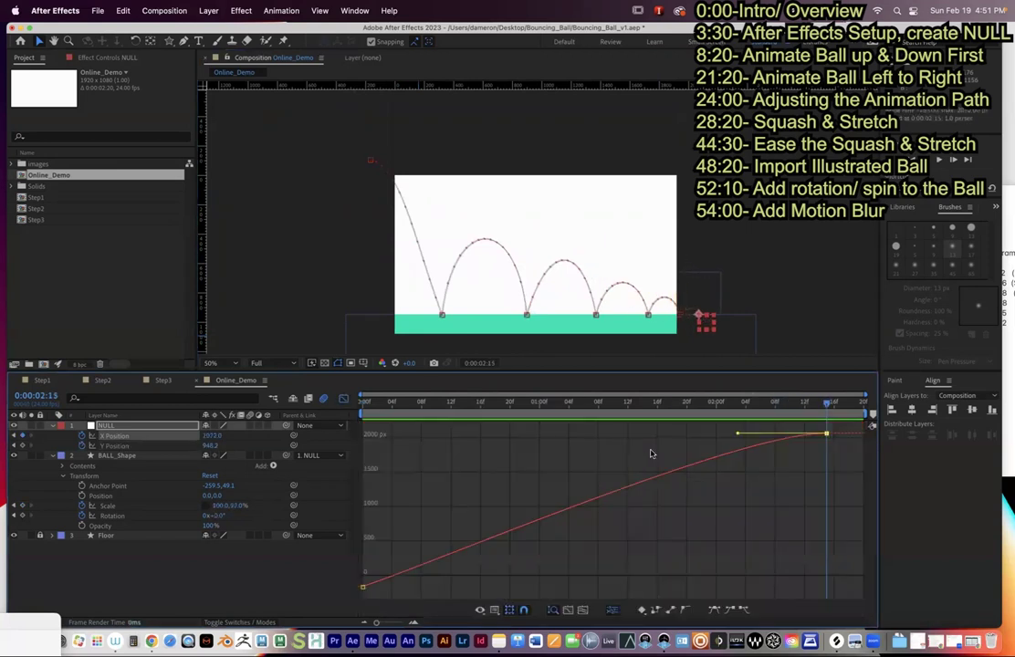
pyautogui.moveTo(739, 436); pyautogui.dragTo(708, 438)
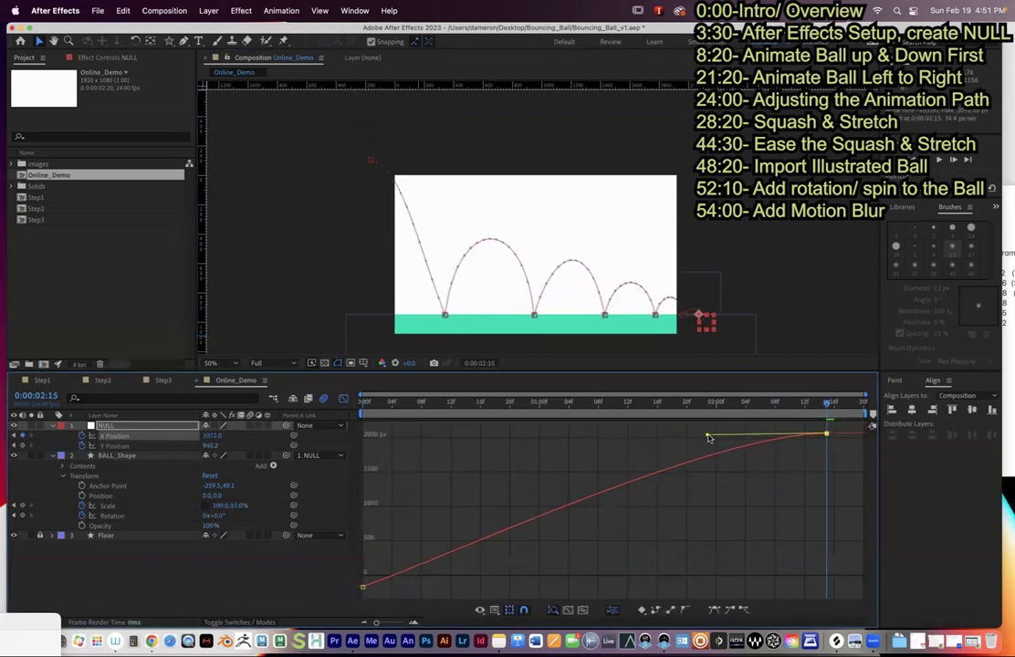
pyautogui.press('space')
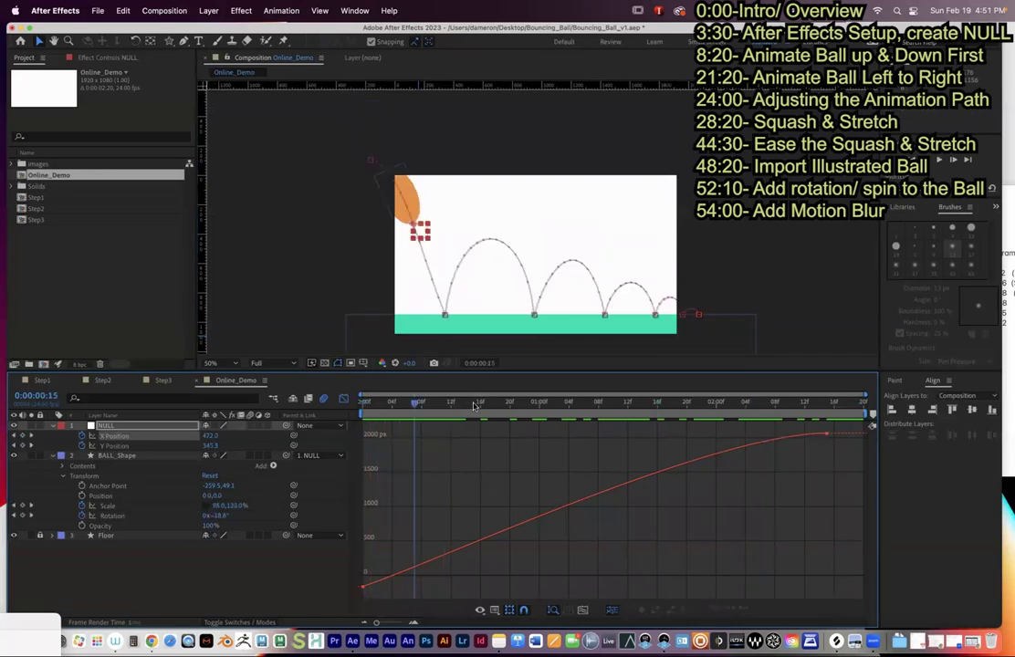
pyautogui.click(345, 400)
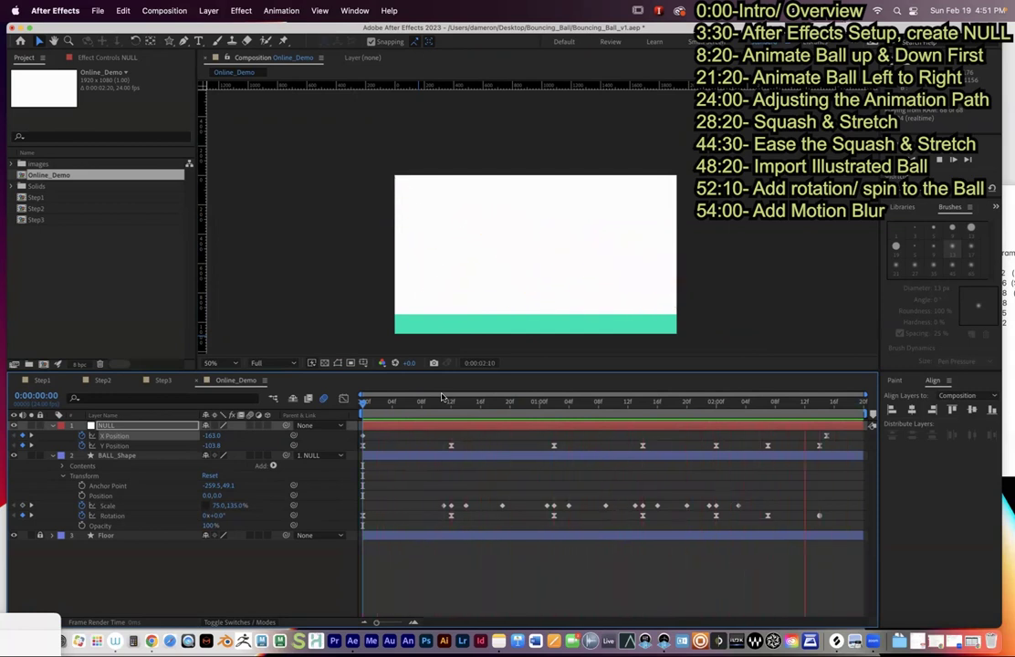
pyautogui.press('space')
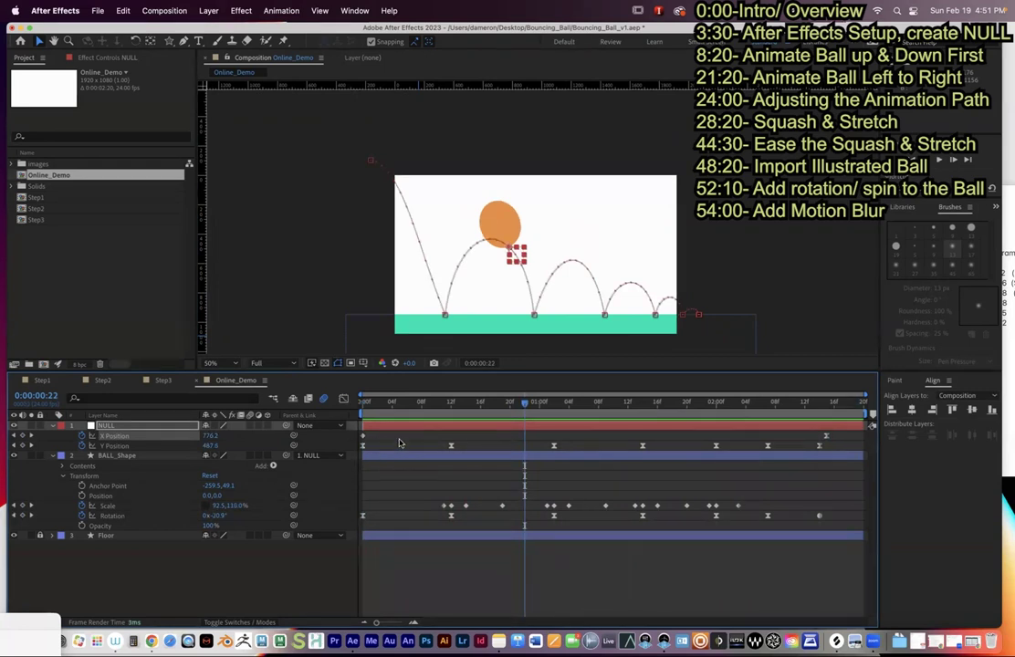
# - Check BALL_Shape's Rotation keyframes against each ground contact along the timeline, then play the animation from the start
pyautogui.click(503, 462)
pyautogui.press('Home')
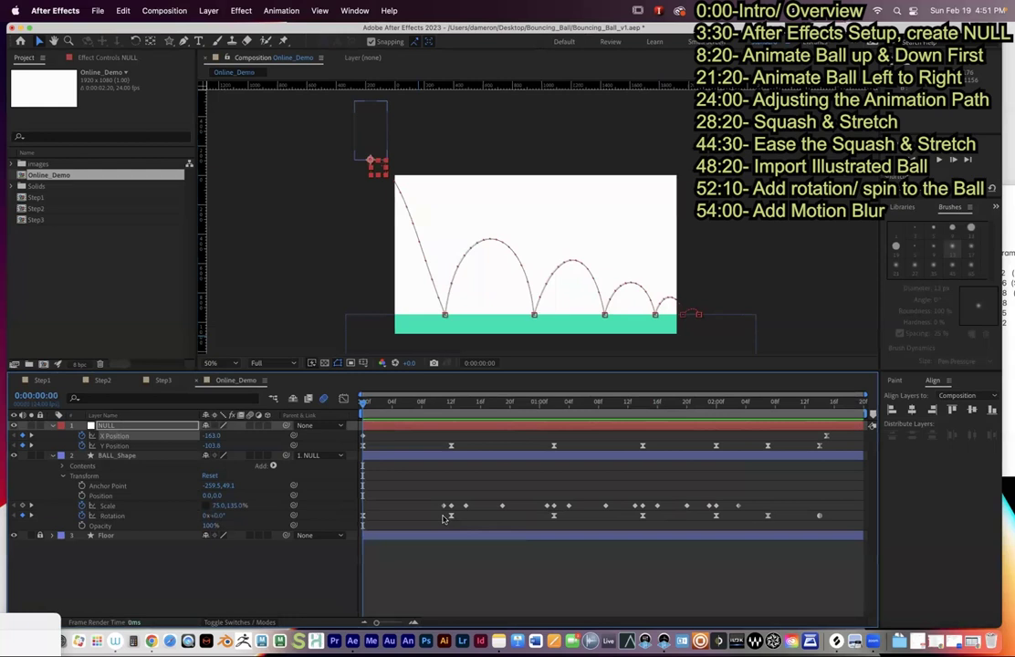
pyautogui.moveTo(435, 514); pyautogui.dragTo(839, 522)
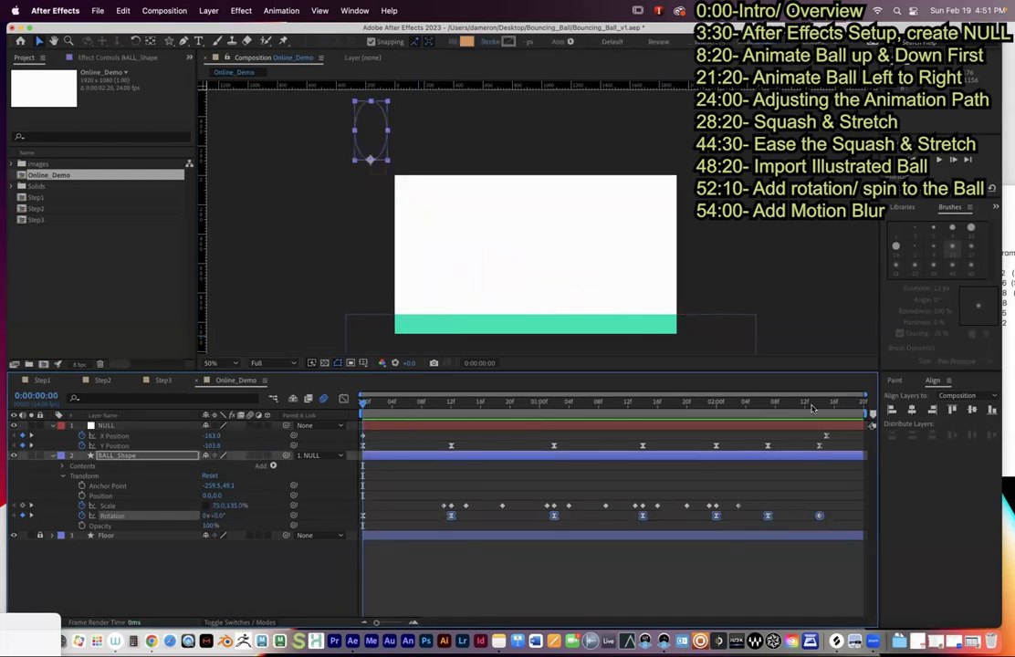
pyautogui.click(450, 411)
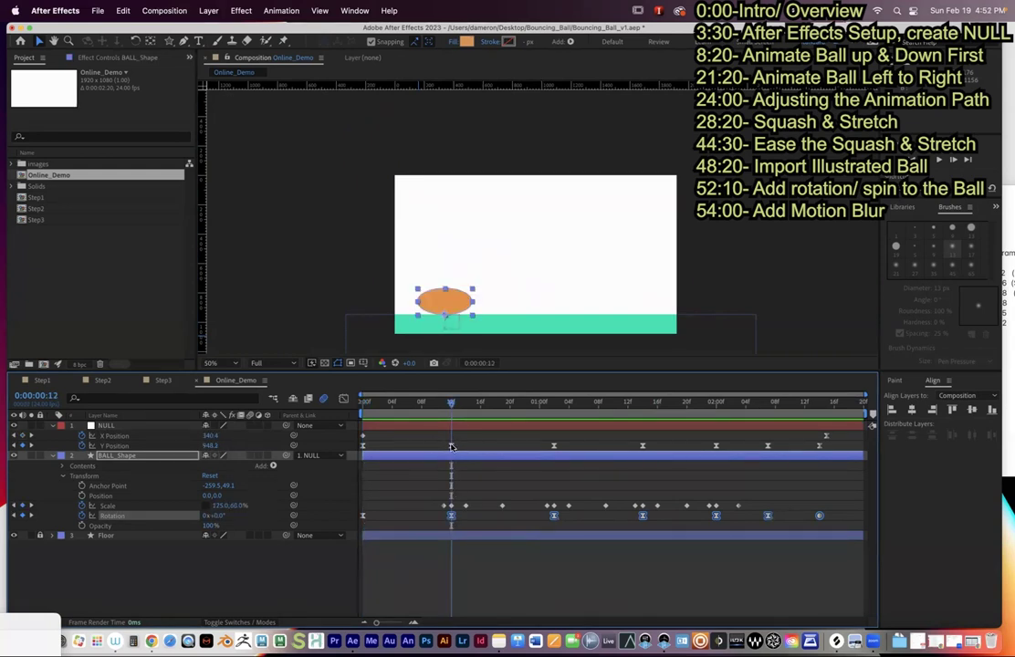
pyautogui.moveTo(447, 408); pyautogui.dragTo(701, 407)
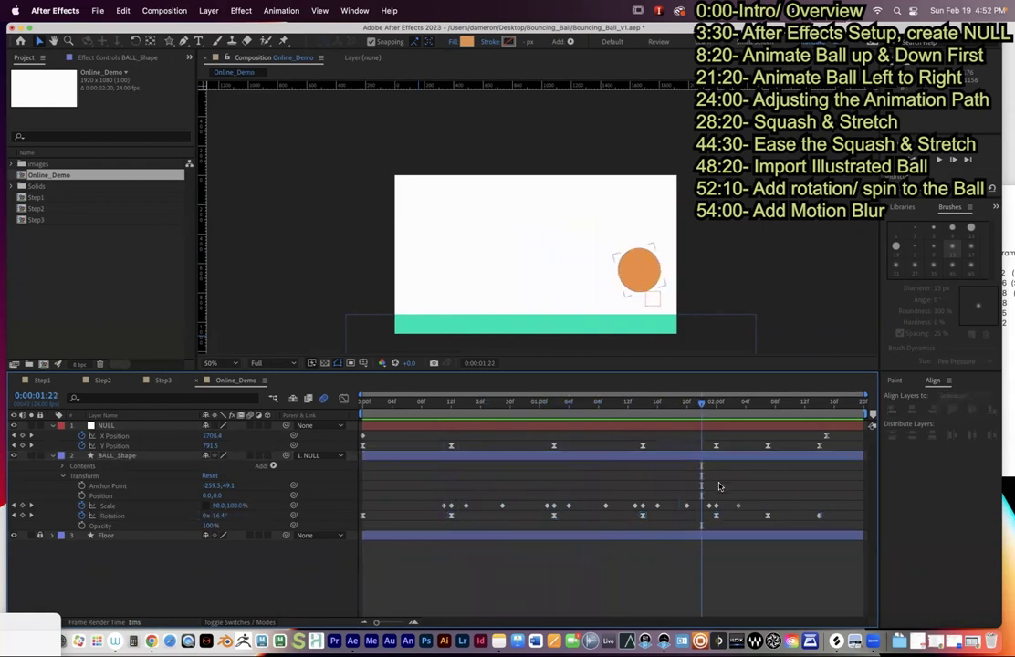
pyautogui.click(445, 407)
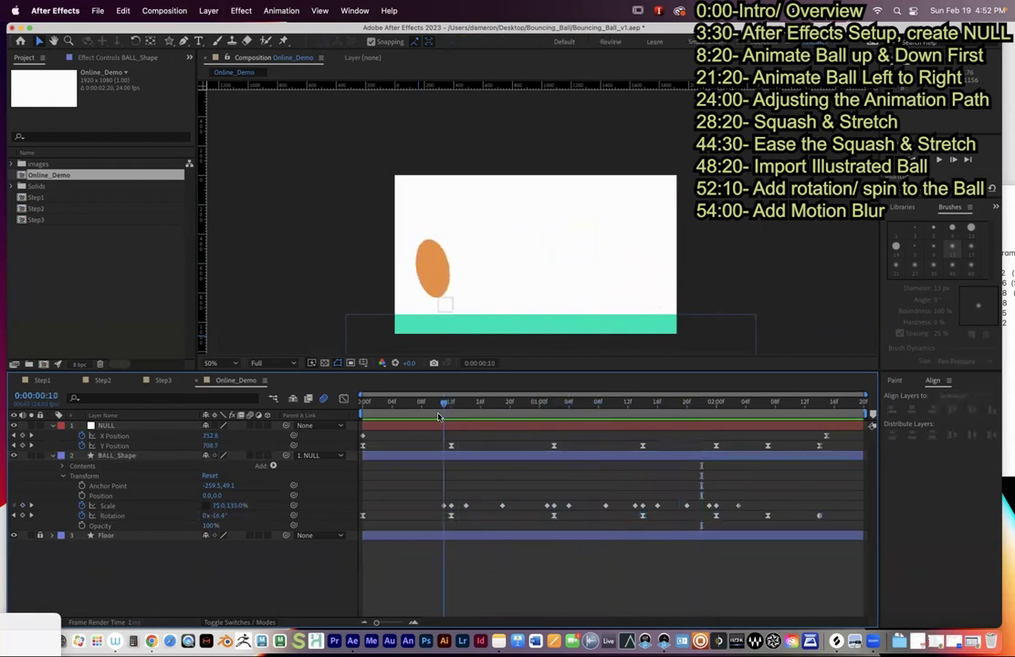
pyautogui.press('space')
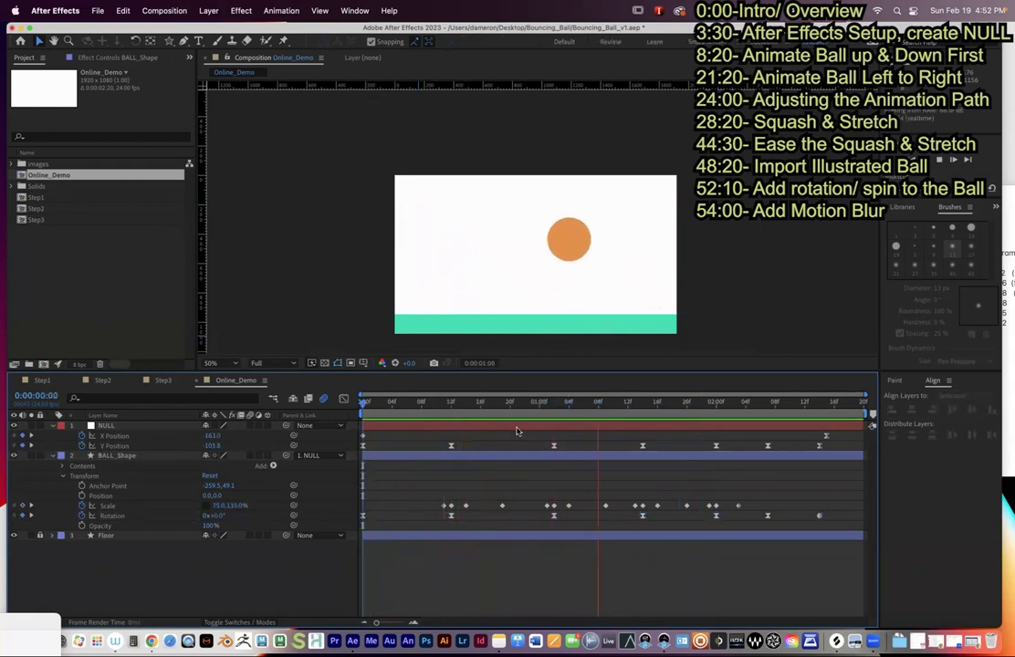
# - Reshape the NULL's Y Position value graph to lower the bounce arcs after the second ground contact, then preview from the start
pyautogui.click(619, 423)
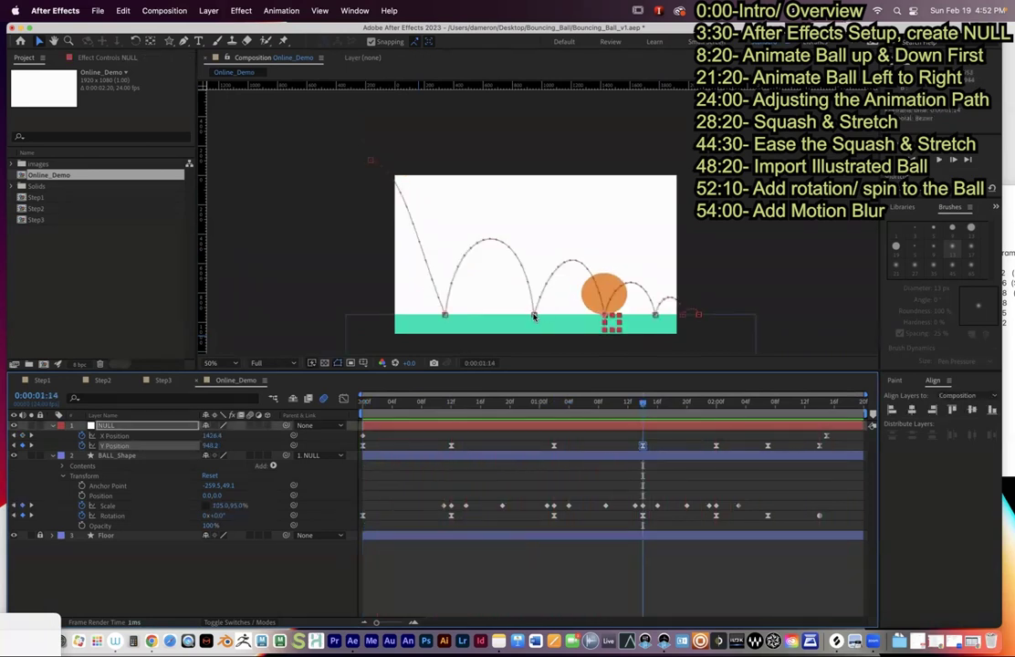
pyautogui.click(534, 316)
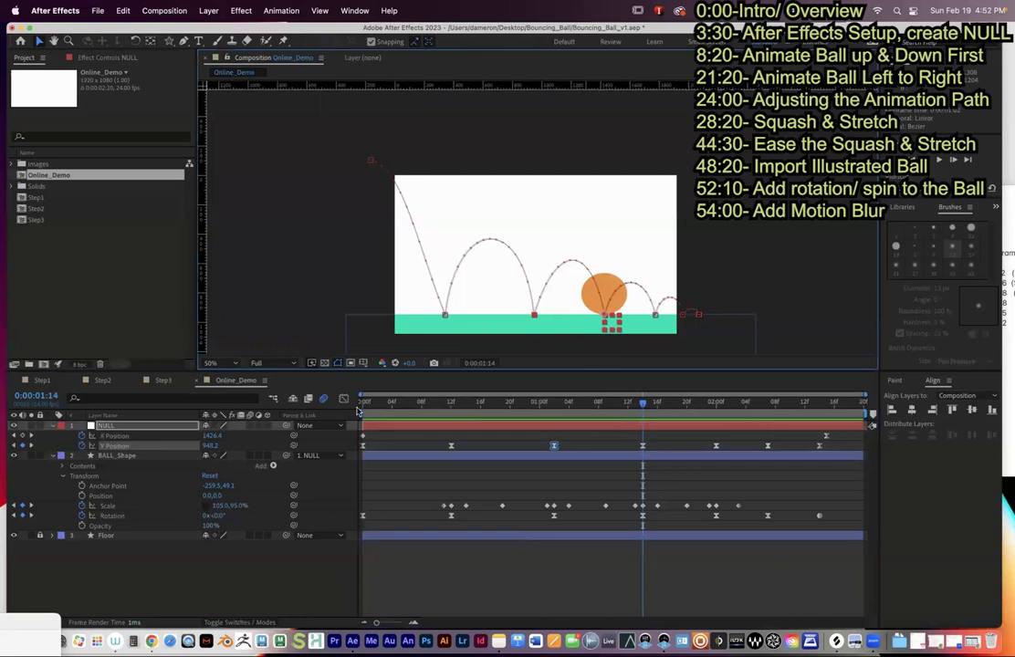
pyautogui.click(343, 399)
pyautogui.moveTo(581, 510); pyautogui.dragTo(759, 452)
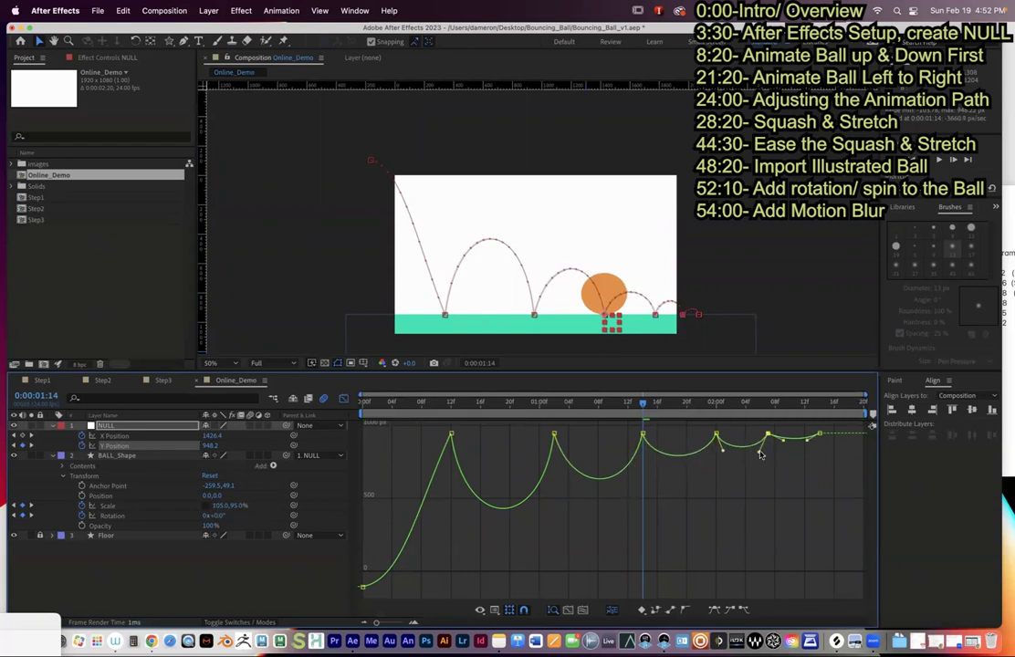
pyautogui.press('Home')
pyautogui.press('space')
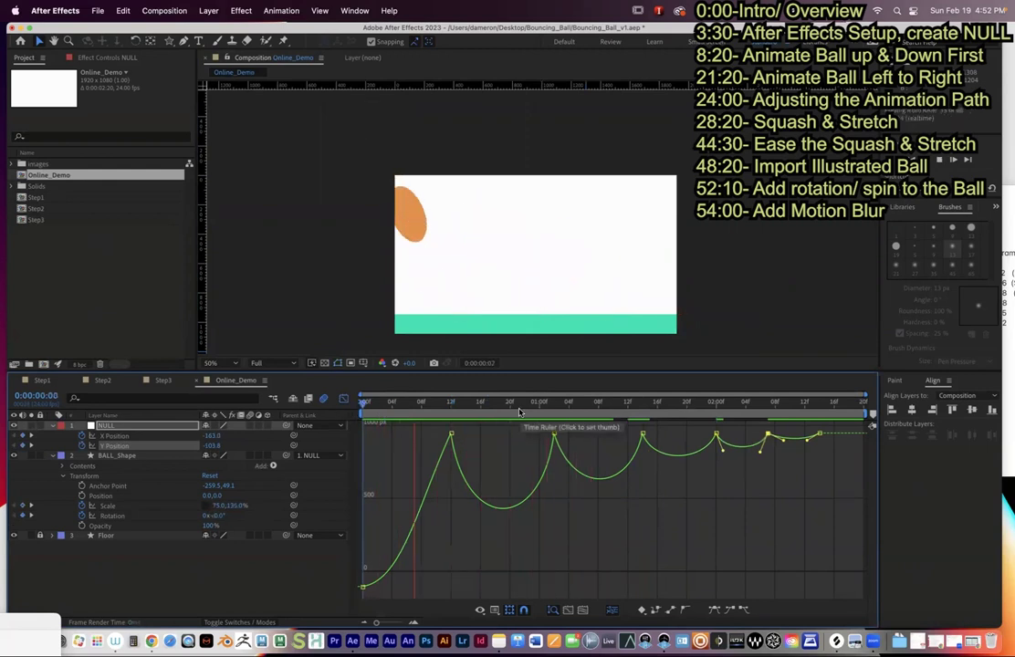
pyautogui.click(672, 410)
pyautogui.press('Home')
pyautogui.press('space')
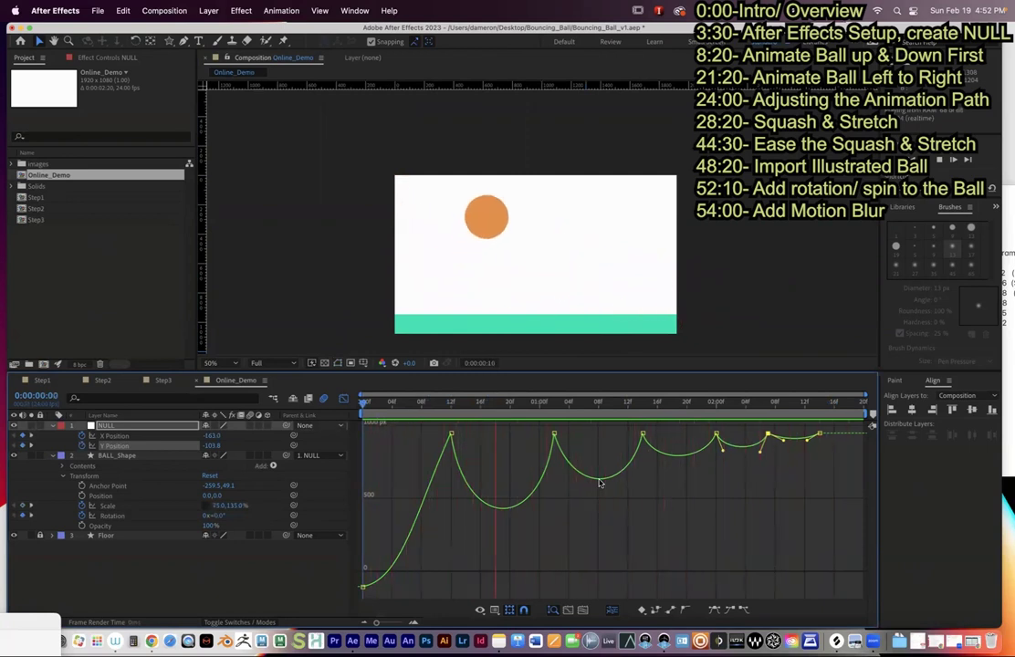
pyautogui.press('space')
# - Curve the NULL's initial fall by adjusting the Y Position graph handles between 0:00:00:00 and 0:00:00:12, then preview it
pyautogui.hotkey('shift', 'F3')
pyautogui.moveTo(365, 446); pyautogui.dragTo(370, 439)
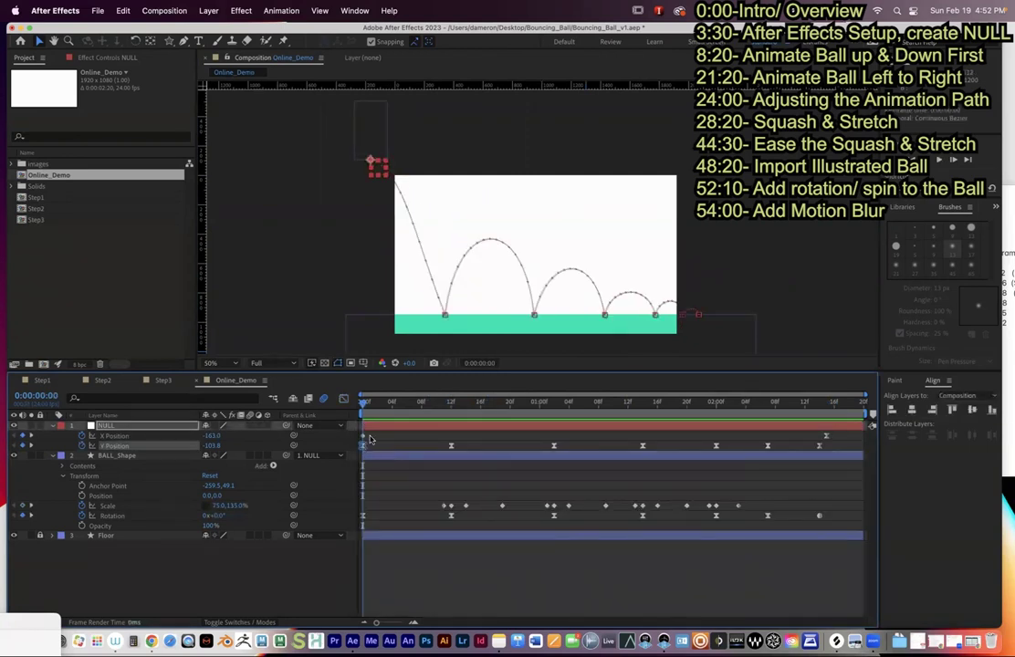
pyautogui.hotkey('shift', 'F3')
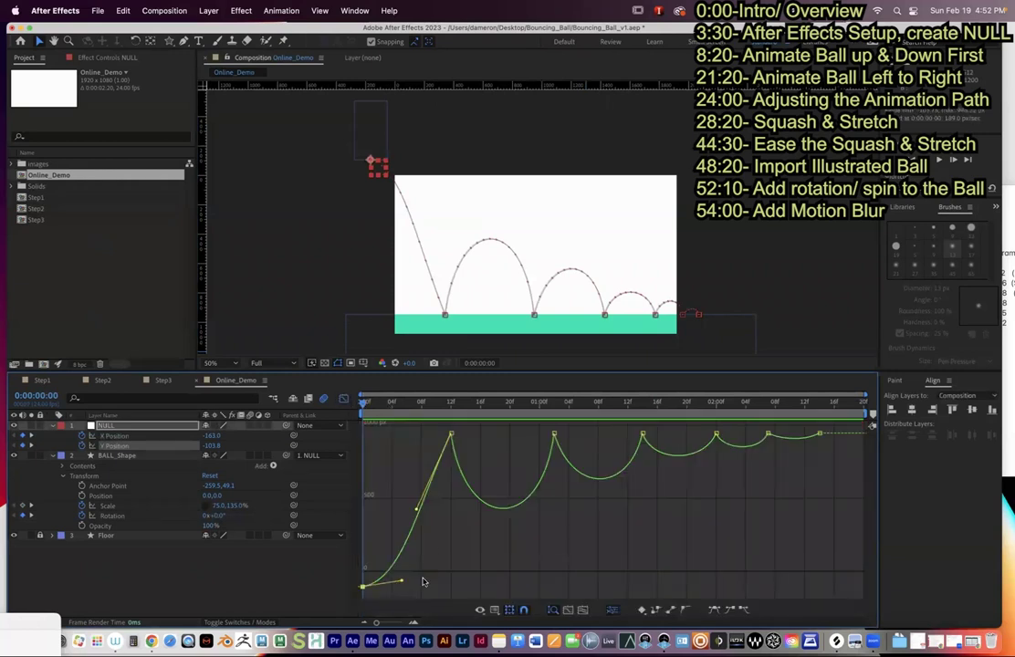
pyautogui.moveTo(402, 582); pyautogui.dragTo(411, 575)
pyautogui.moveTo(416, 508); pyautogui.dragTo(429, 520)
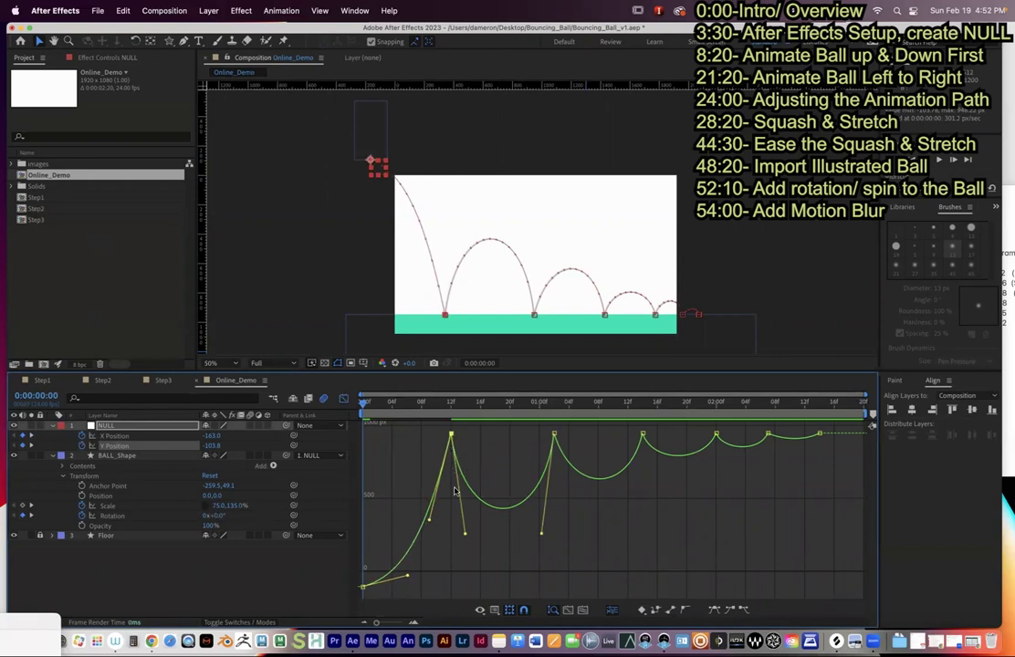
pyautogui.moveTo(429, 521); pyautogui.dragTo(433, 520)
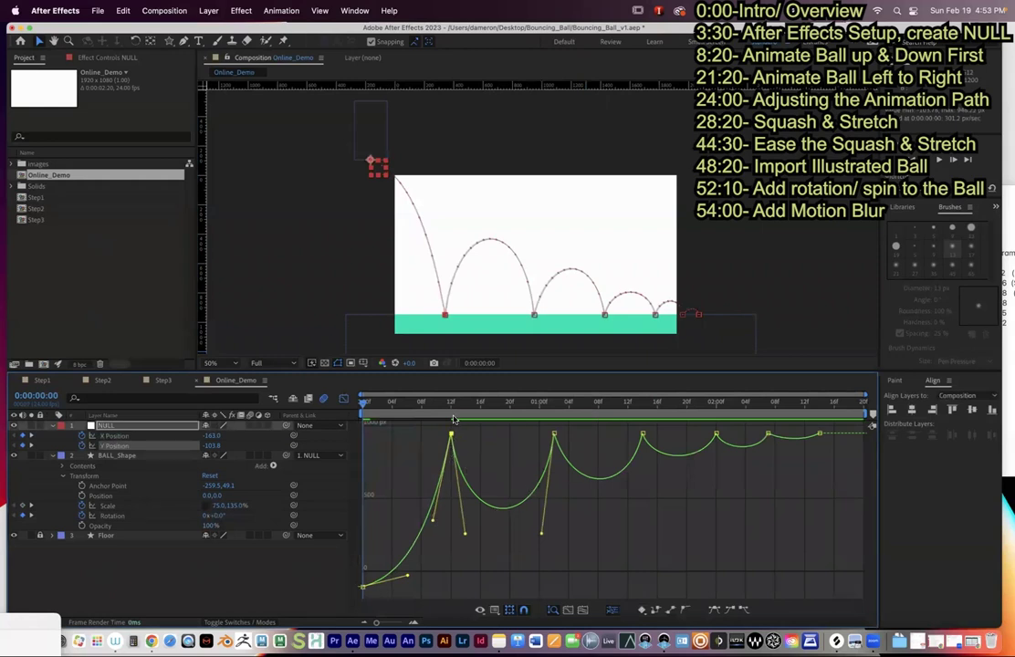
pyautogui.press('space')
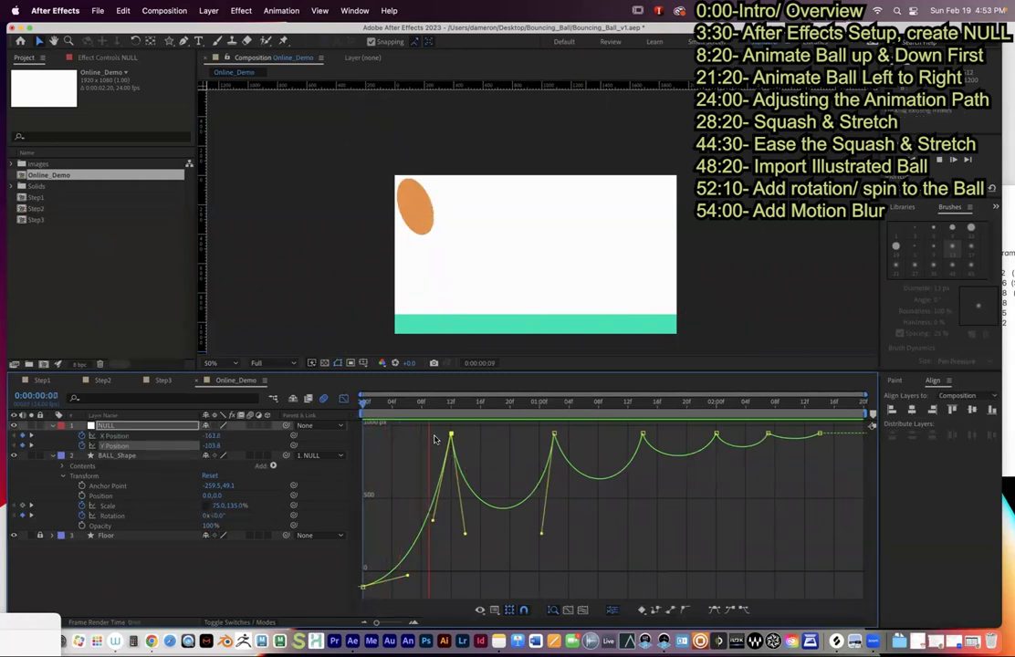
pyautogui.press('space')
pyautogui.press('space')
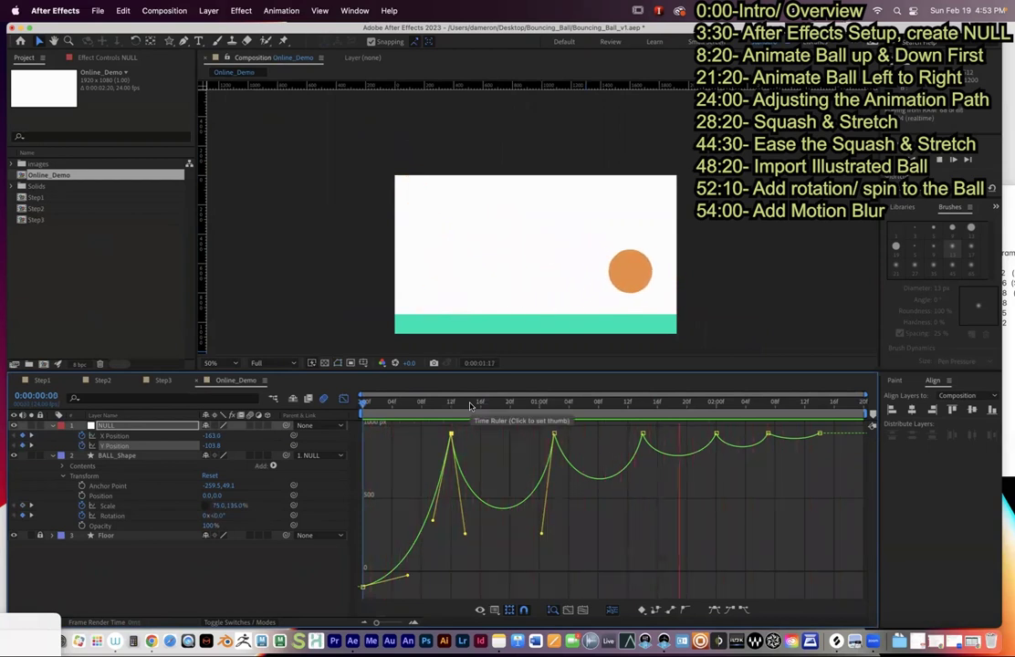
pyautogui.press('space')
pyautogui.click(343, 399)
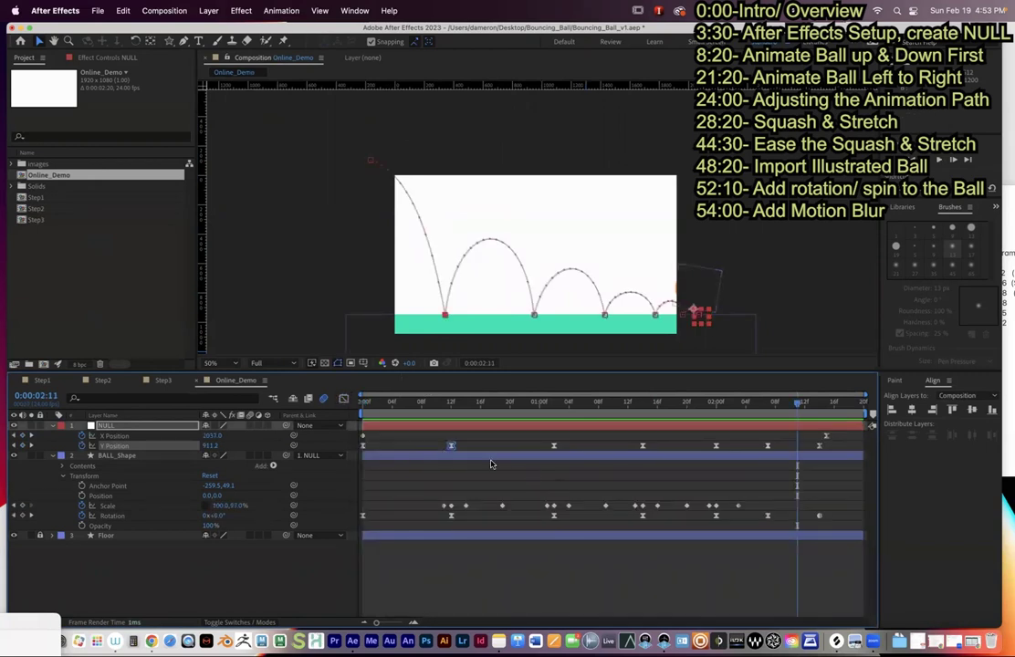
# - Examine BALL_Shape's Scale keyframes and value graph around the first bounce at 0:00:00:12, then play the animation
pyautogui.moveTo(442, 411); pyautogui.dragTo(450, 486)
pyautogui.click(448, 516)
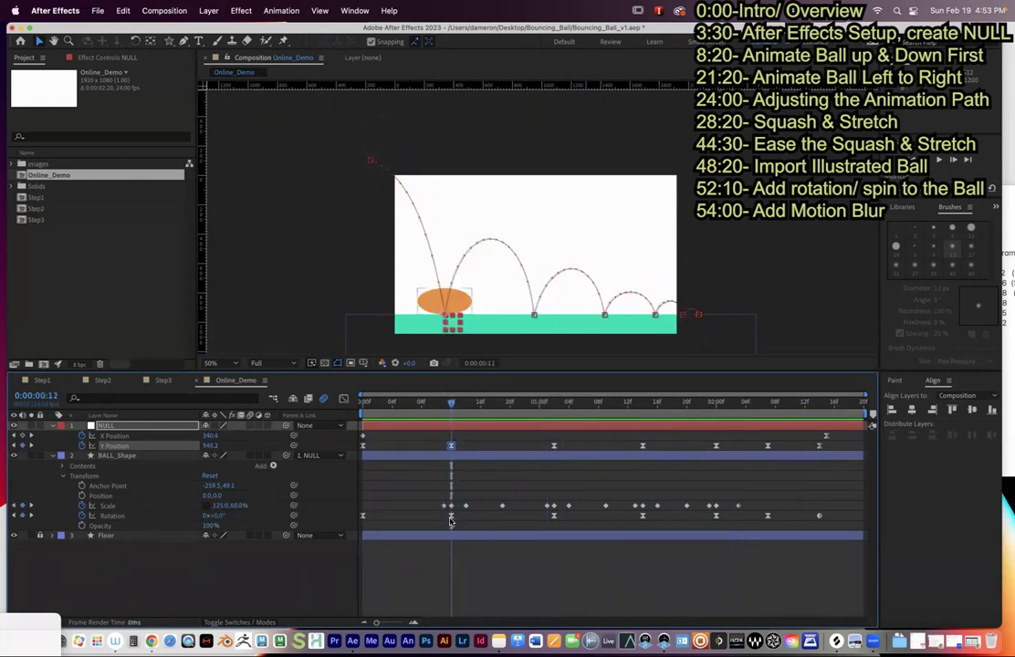
pyautogui.click(444, 506)
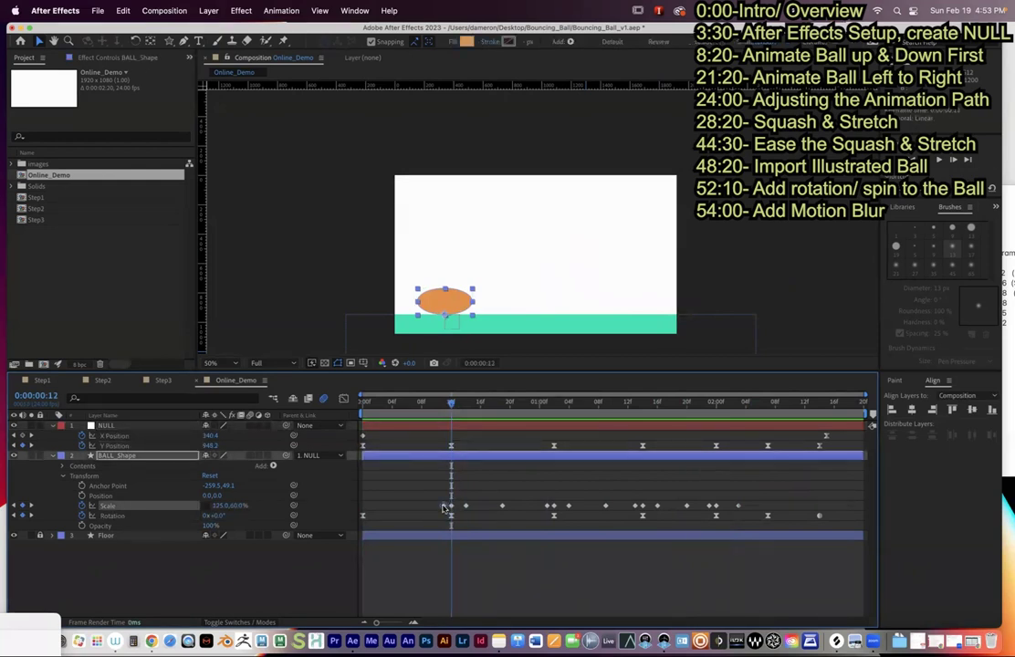
pyautogui.hotkey('shift', 'F3')
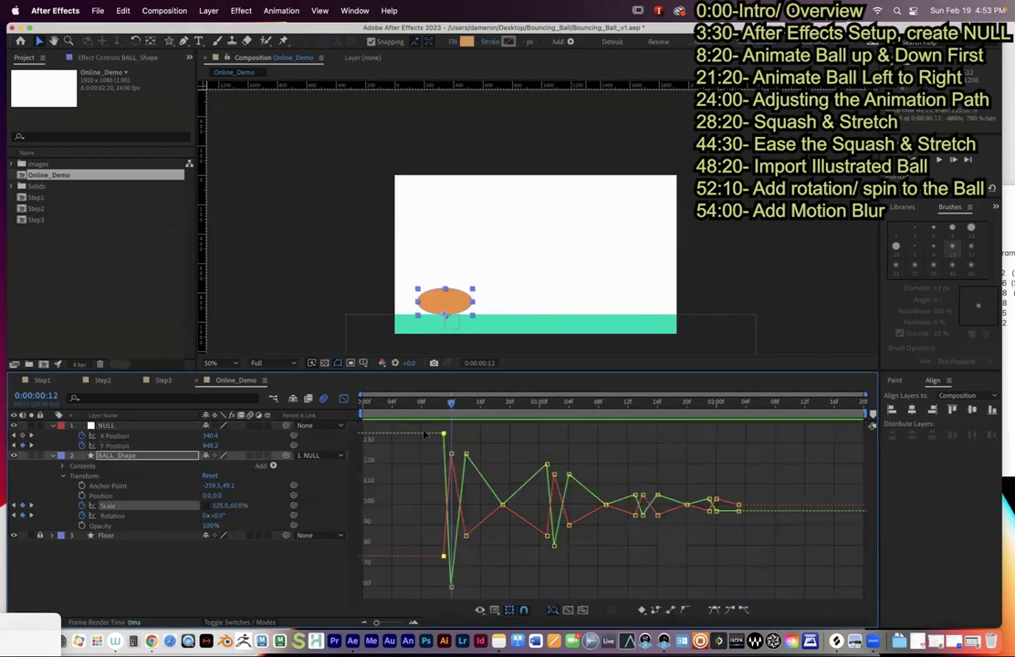
pyautogui.hotkey('shift', 'F3')
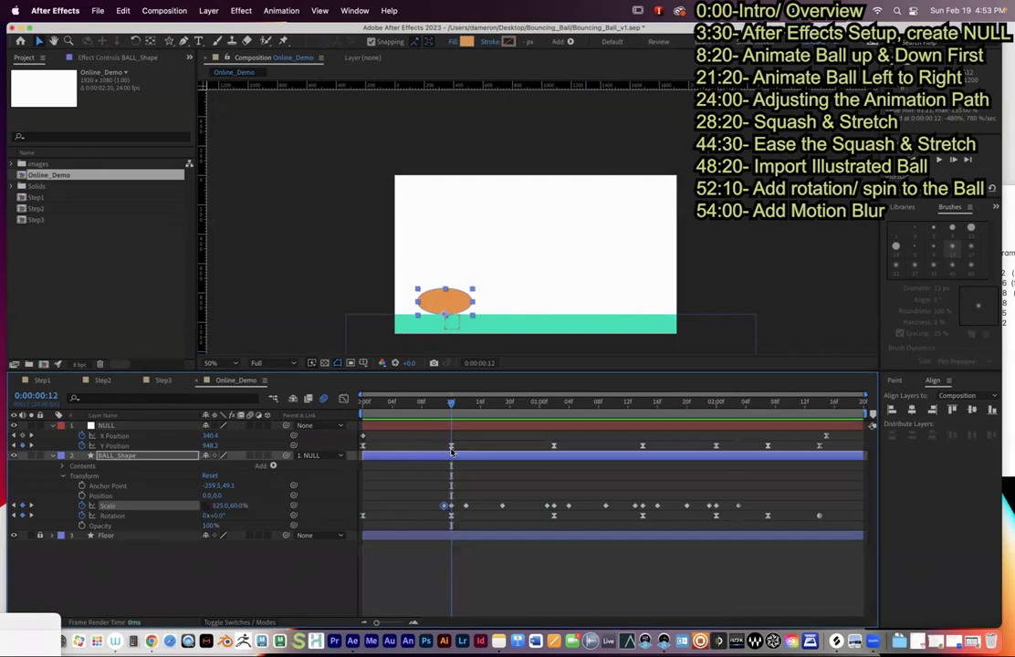
pyautogui.moveTo(451, 451)
pyautogui.press('space')
pyautogui.press('space')
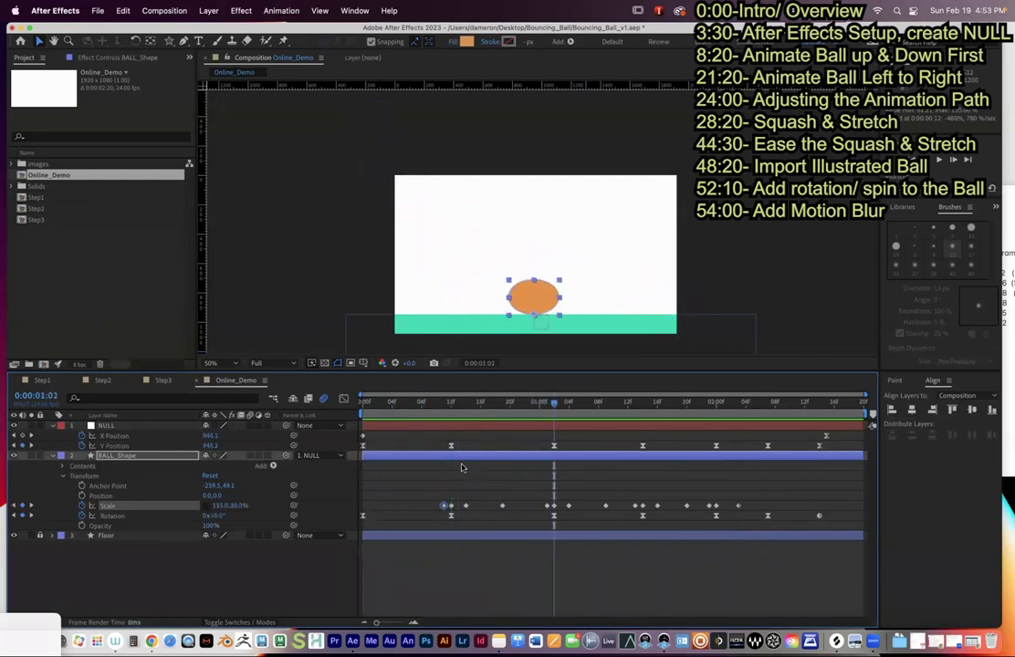
pyautogui.moveTo(461, 402); pyautogui.dragTo(444, 404)
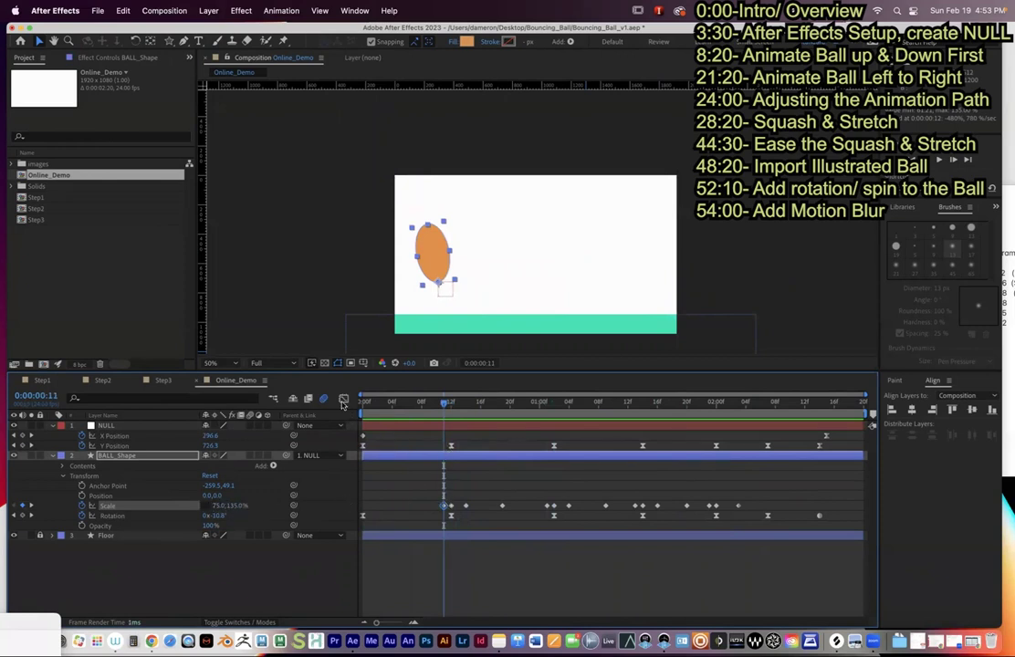
pyautogui.moveTo(444, 504); pyautogui.dragTo(464, 507)
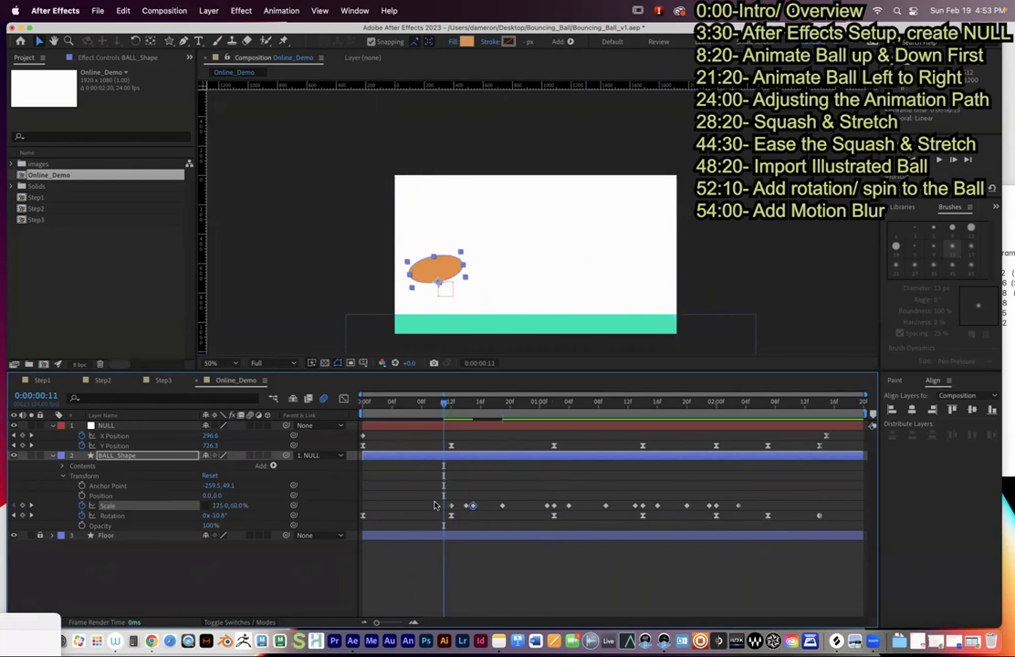
pyautogui.hotkey('ctrl', 'z')
# - Open BALL_Shape's Scale in the Graph Editor and compare its speed and value graphs around the first bounce
pyautogui.click(344, 398)
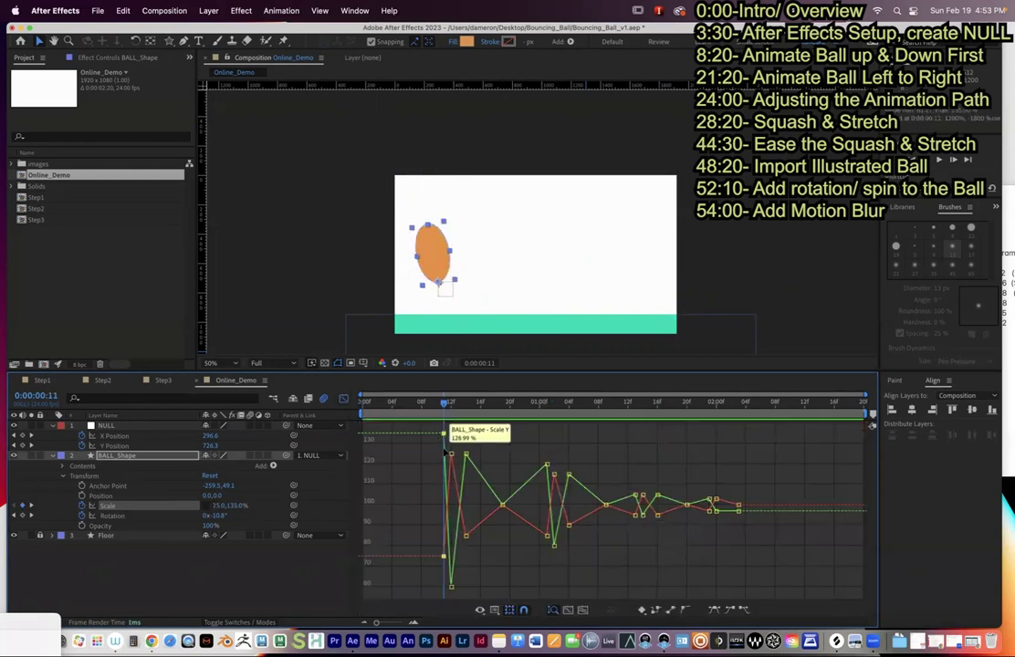
pyautogui.moveTo(439, 405); pyautogui.dragTo(459, 415)
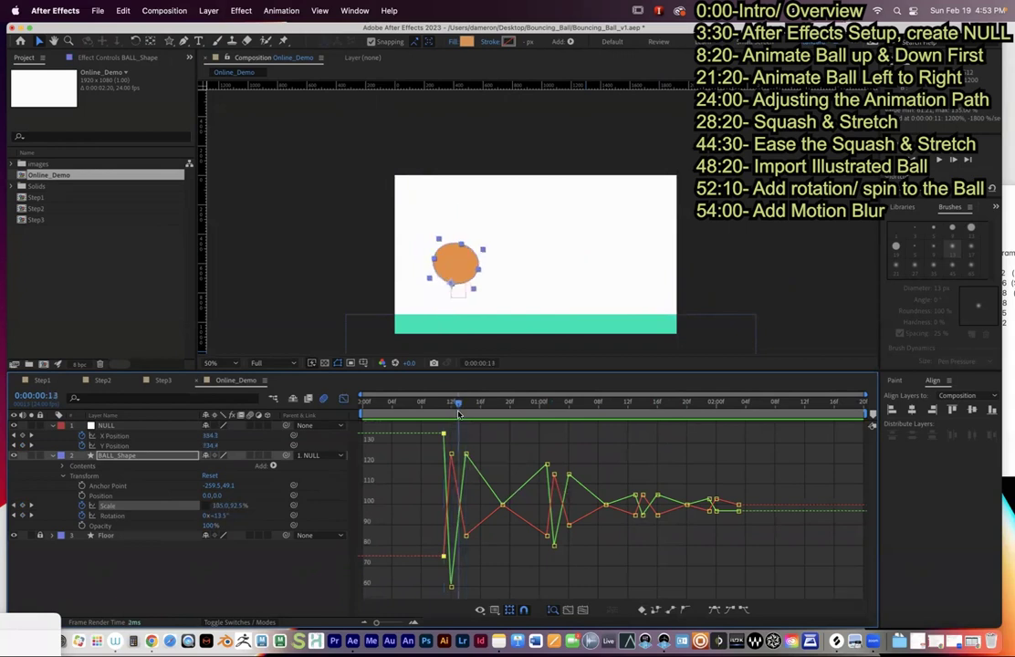
pyautogui.click(414, 623)
pyautogui.click(494, 610)
pyautogui.click(531, 512)
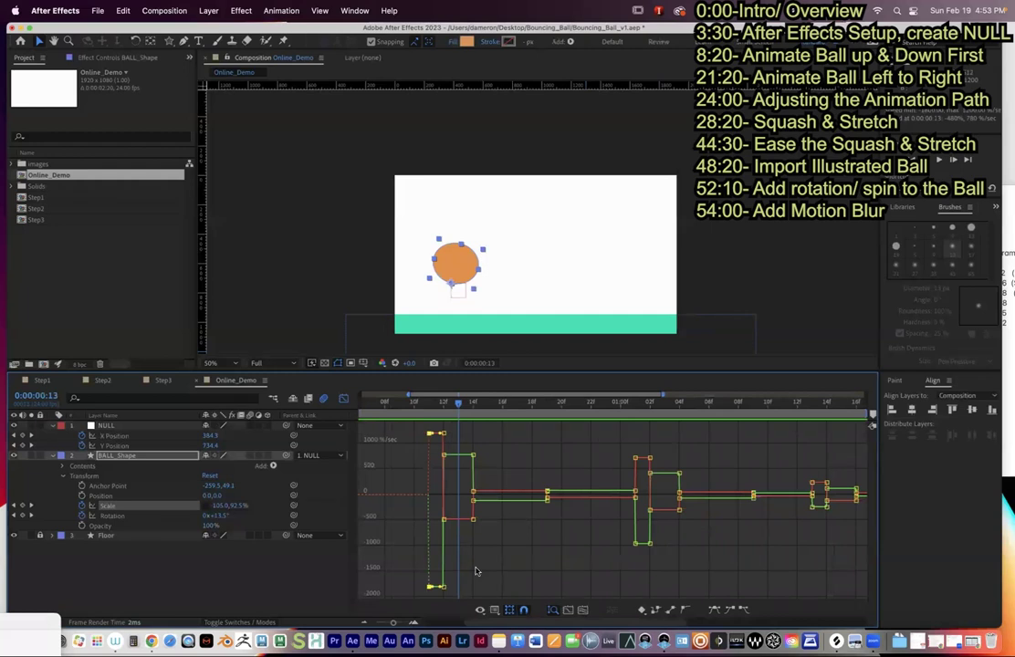
pyautogui.click(480, 609)
pyautogui.click(520, 499)
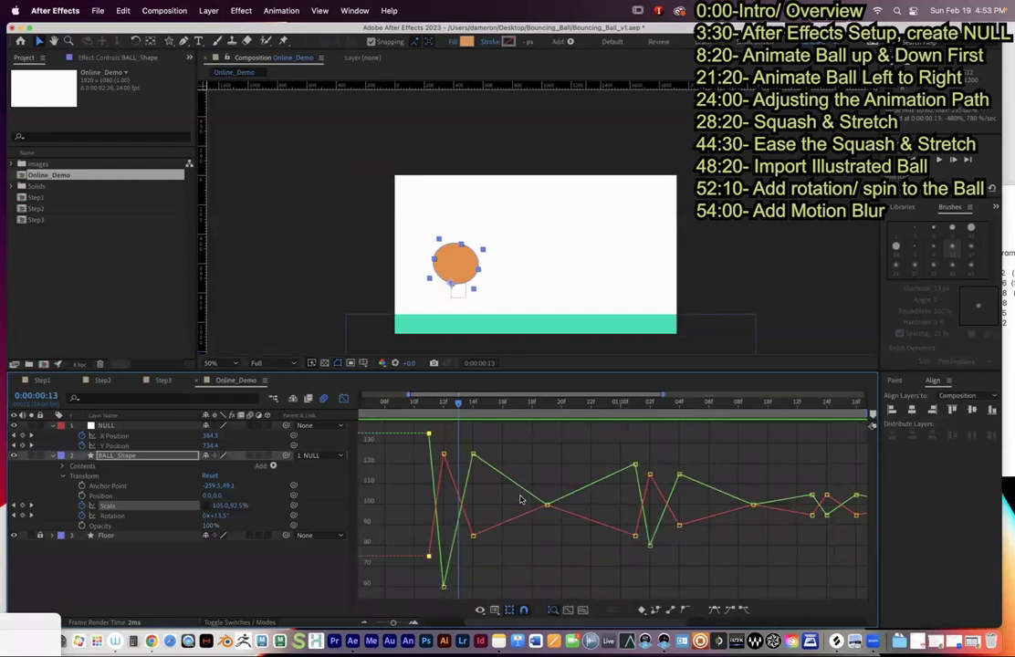
# - Apply Easy Ease In to BALL_Shape's Scale keyframes at 0:00:00:14 in the value graph
pyautogui.click(444, 518)
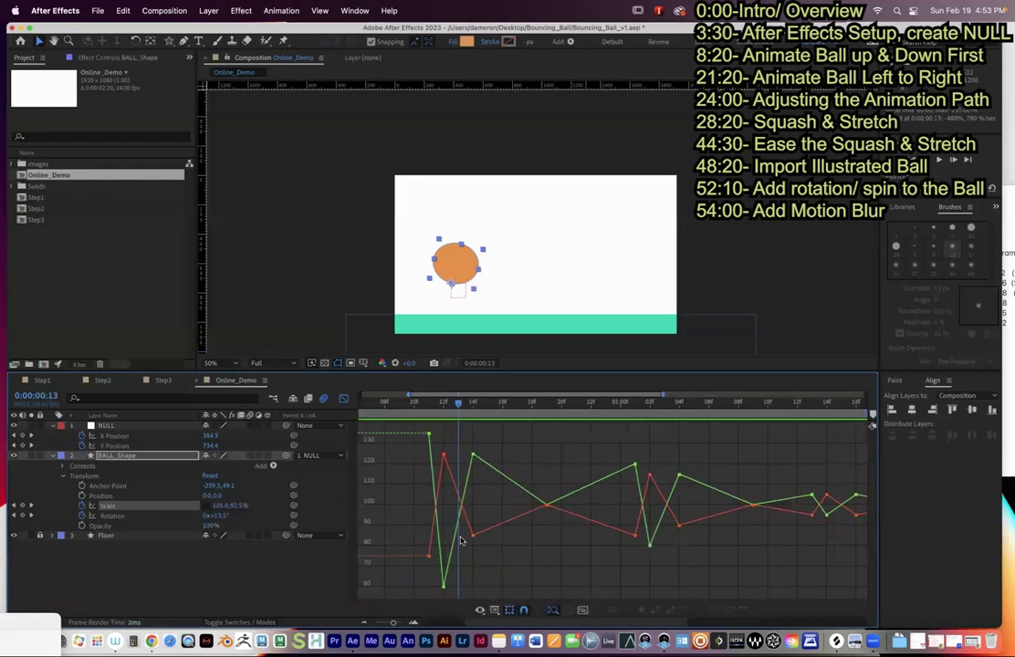
pyautogui.click(422, 410)
pyautogui.moveTo(421, 414); pyautogui.dragTo(488, 536)
pyautogui.click(728, 610)
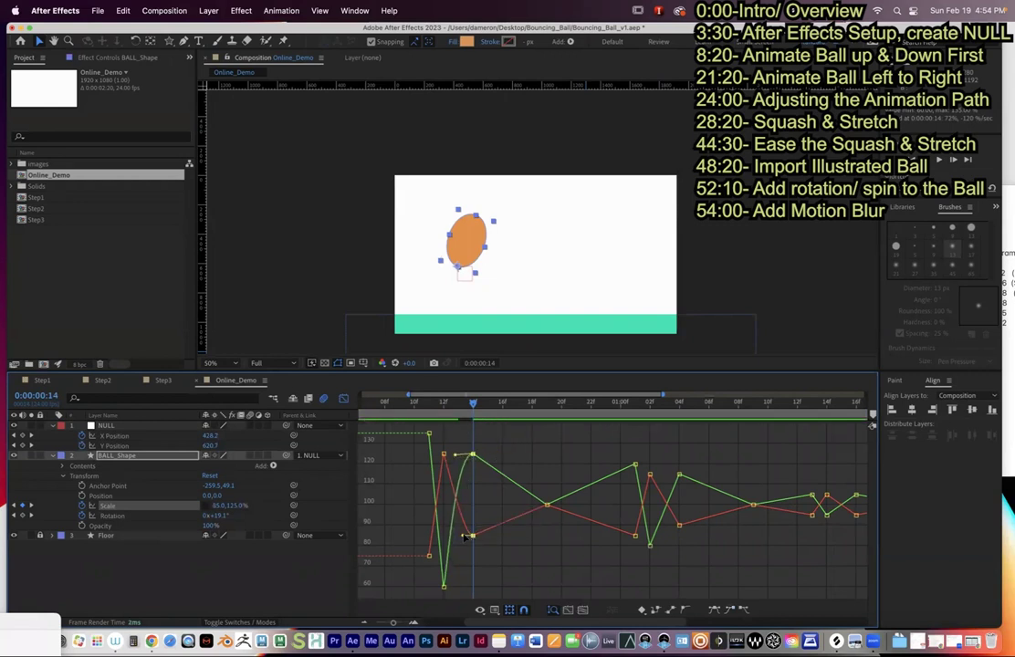
# - Lengthen the incoming X and Y Scale handles at 0:00:00:14 slightly, then check the frames between 0:00:00:12 and 0:00:00:14
pyautogui.moveTo(461, 440); pyautogui.dragTo(493, 577)
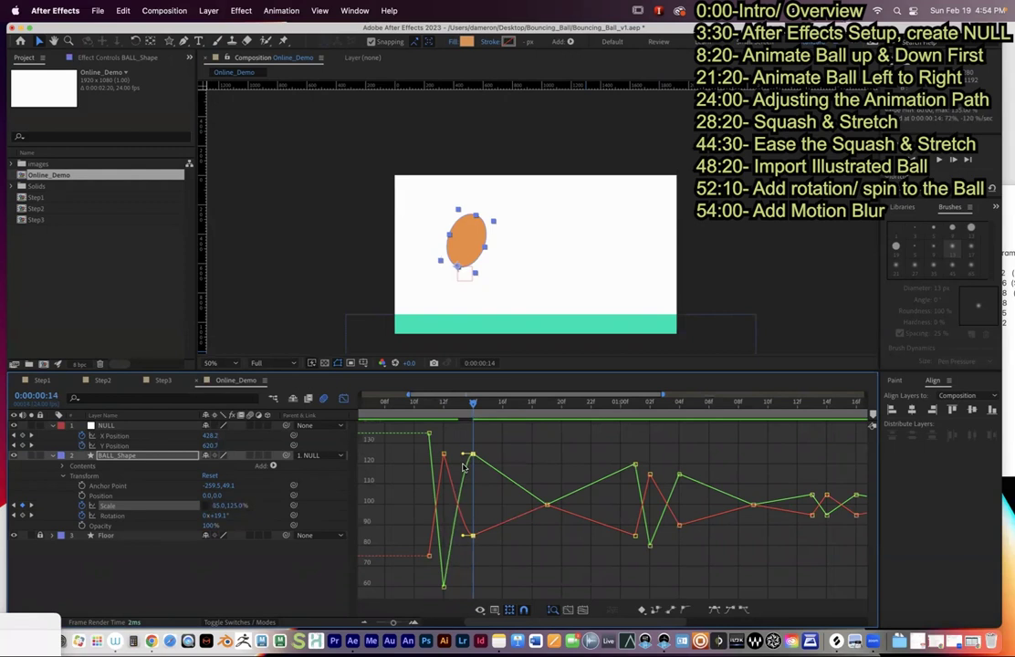
pyautogui.moveTo(463, 439); pyautogui.dragTo(487, 572)
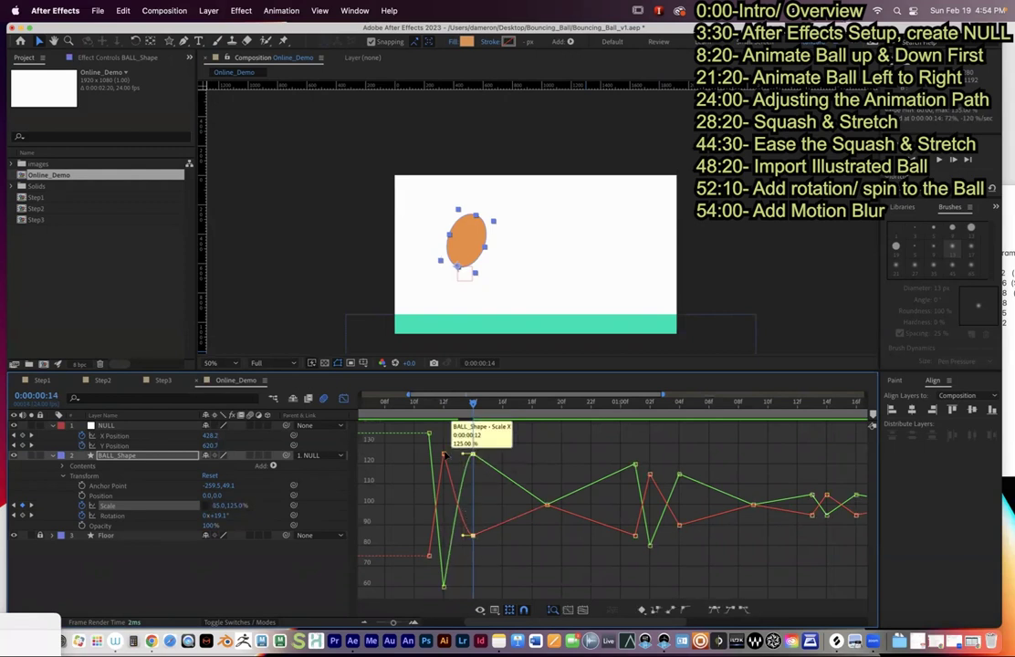
pyautogui.moveTo(389, 620); pyautogui.dragTo(388, 624)
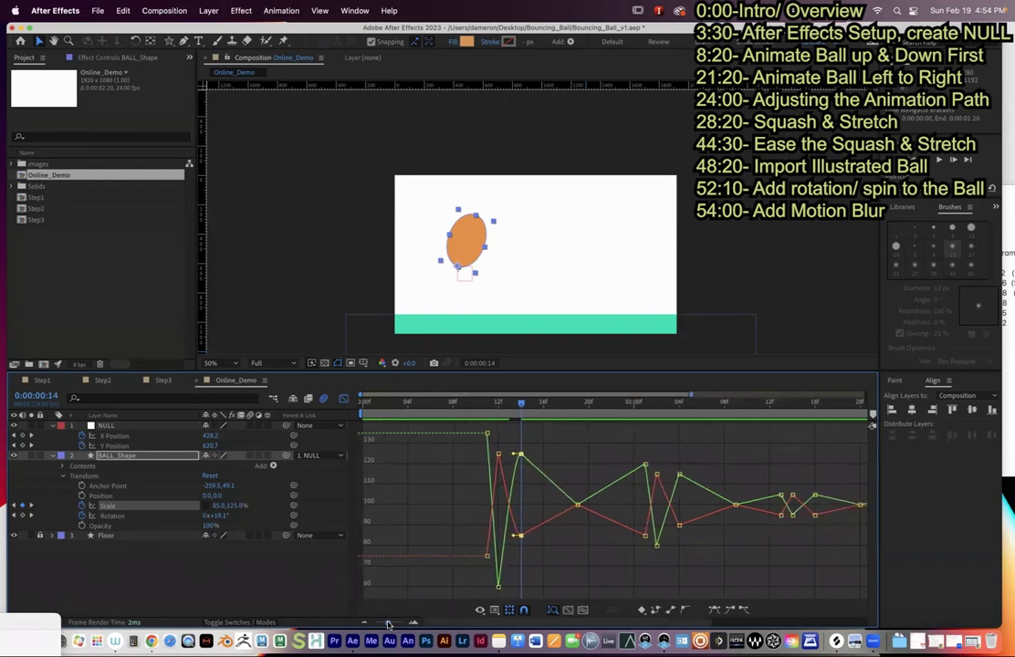
pyautogui.moveTo(513, 454); pyautogui.dragTo(510, 453)
pyautogui.moveTo(513, 536); pyautogui.dragTo(510, 536)
pyautogui.click(498, 408)
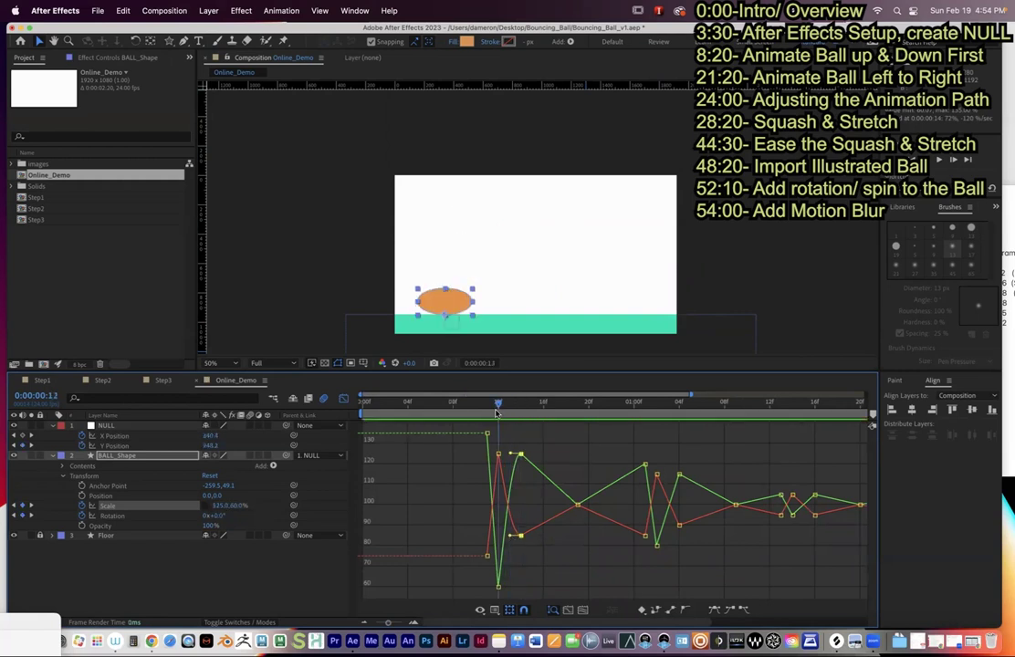
pyautogui.moveTo(498, 413); pyautogui.dragTo(517, 412)
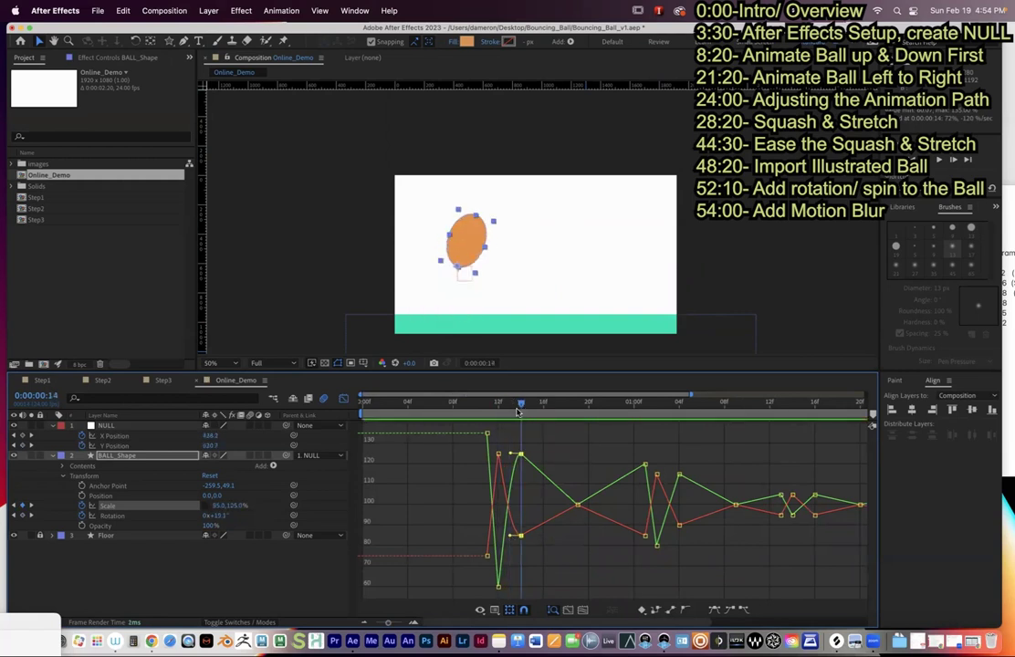
# - Extend the incoming Scale handles at 0:00:00:14 further toward 0:00:00:12 and preview the first bounce
pyautogui.moveTo(511, 454); pyautogui.dragTo(502, 454)
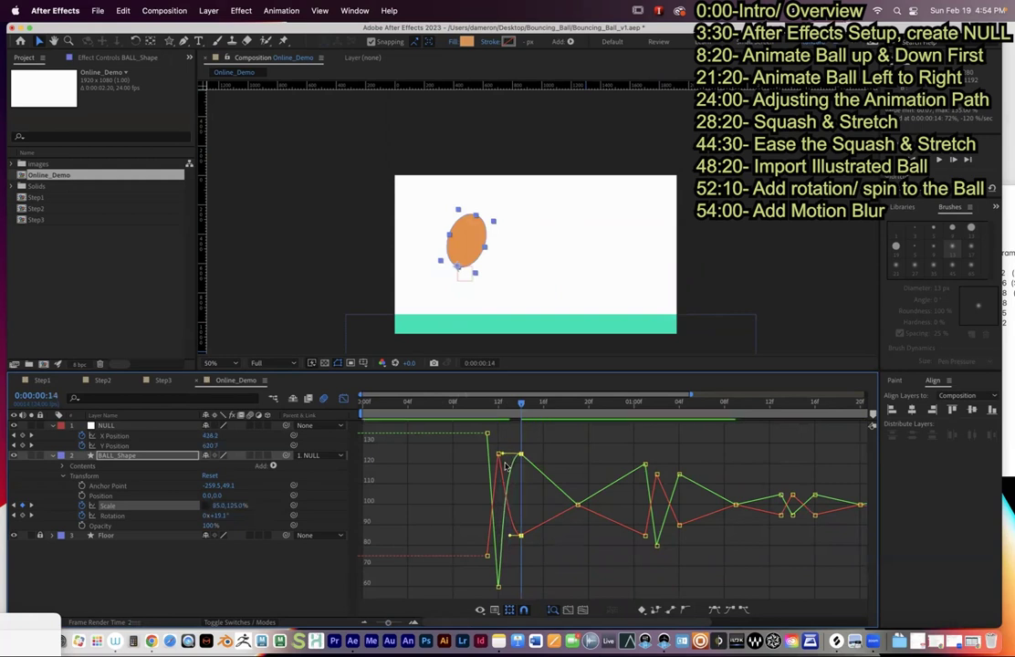
pyautogui.moveTo(510, 536); pyautogui.dragTo(507, 536)
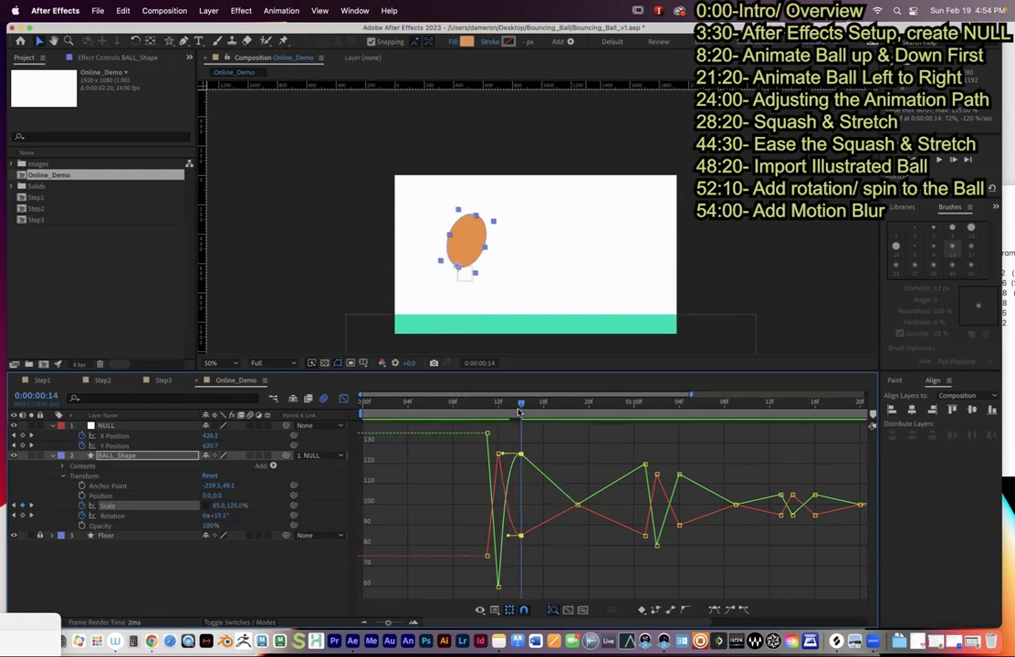
pyautogui.press('space')
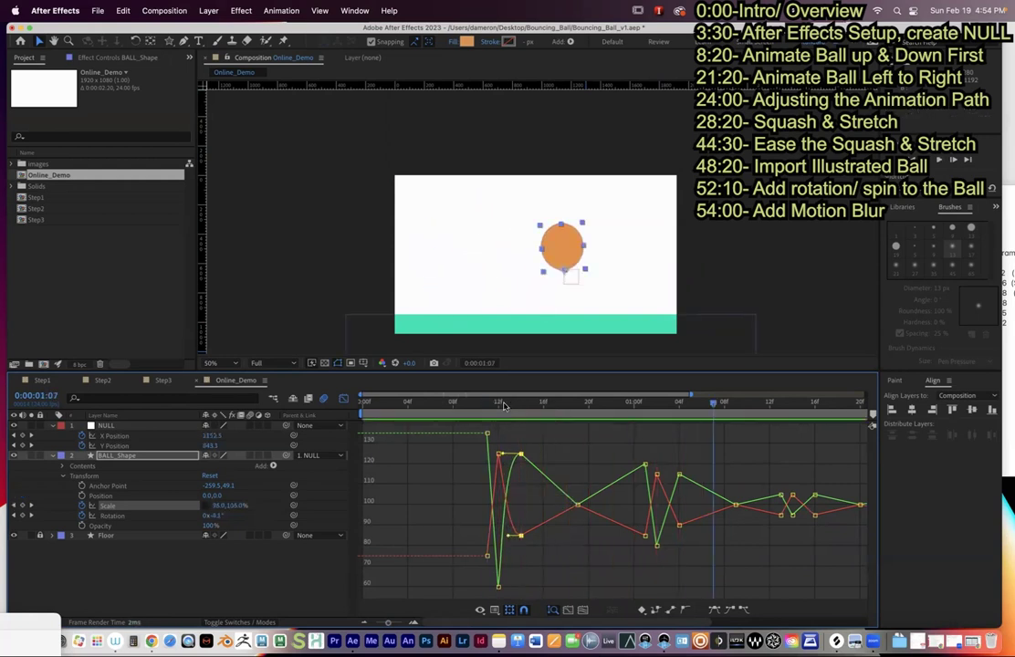
pyautogui.click(503, 405)
pyautogui.moveTo(511, 404); pyautogui.dragTo(521, 404)
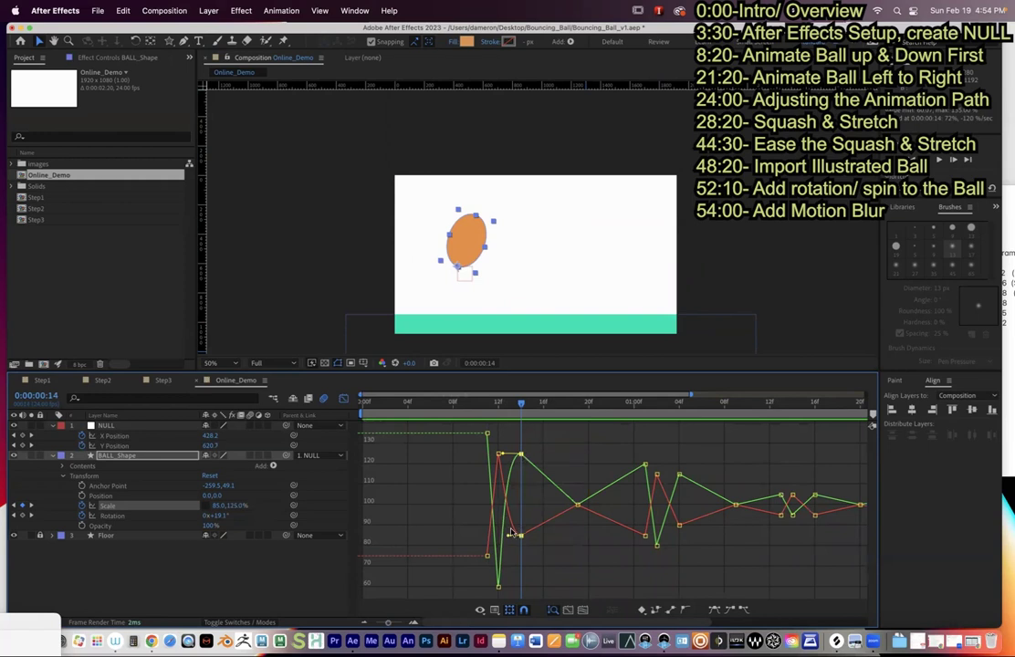
pyautogui.moveTo(507, 535); pyautogui.dragTo(503, 535)
# - Apply Easy Ease to the Scale keyframes at 0:00:00:19 and check the curve between 0:00:00:14 and 0:00:00:19
pyautogui.moveTo(525, 407); pyautogui.dragTo(602, 544)
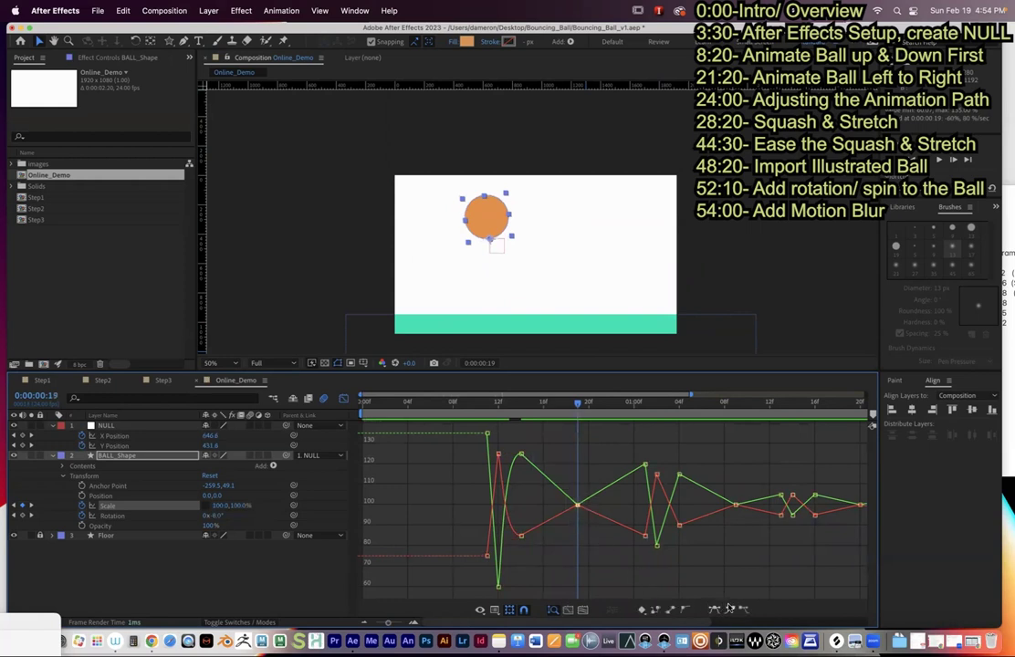
pyautogui.moveTo(580, 406); pyautogui.dragTo(537, 552)
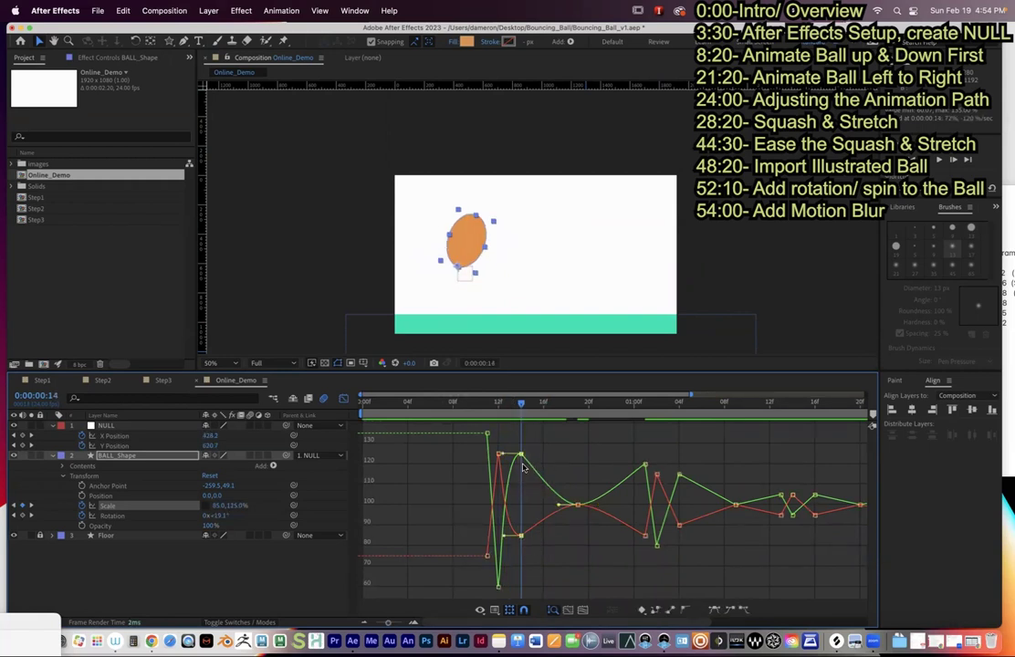
pyautogui.moveTo(523, 405); pyautogui.dragTo(575, 412)
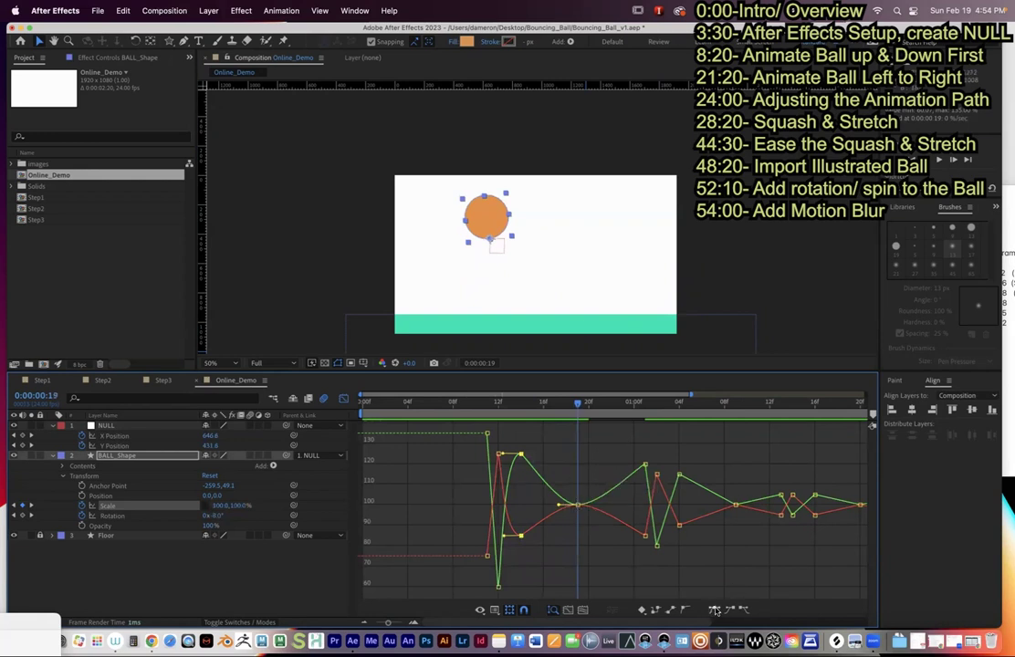
# - Apply Easy Ease In to the Scale keyframes at 0:00:01:04 and lengthen their incoming handles toward the second ground contact
pyautogui.moveTo(578, 405); pyautogui.dragTo(677, 415)
pyautogui.moveTo(678, 489); pyautogui.dragTo(690, 561)
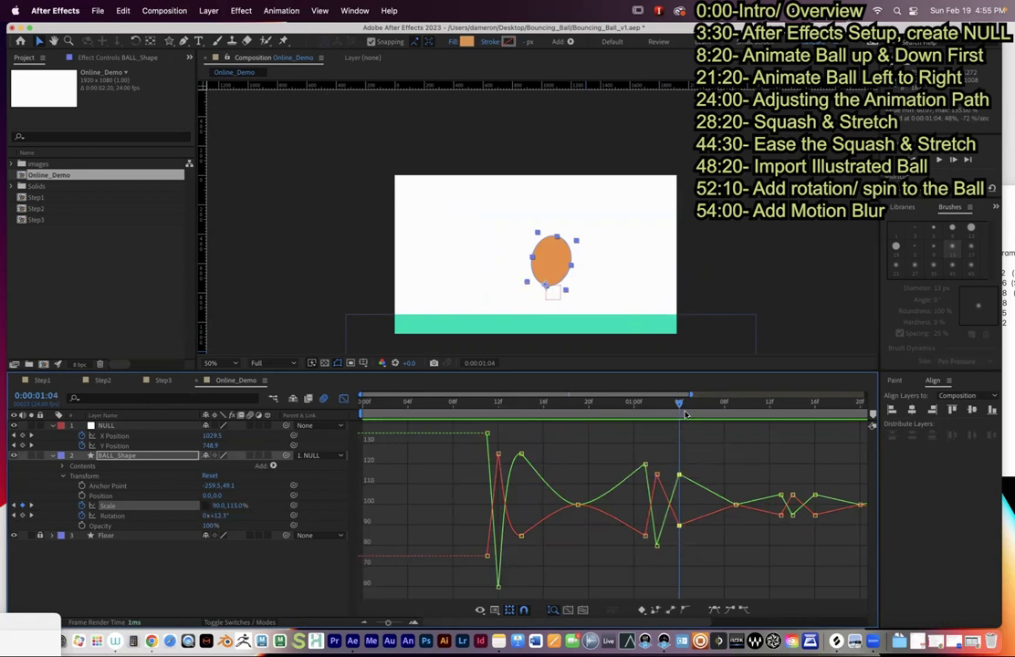
pyautogui.click(718, 609)
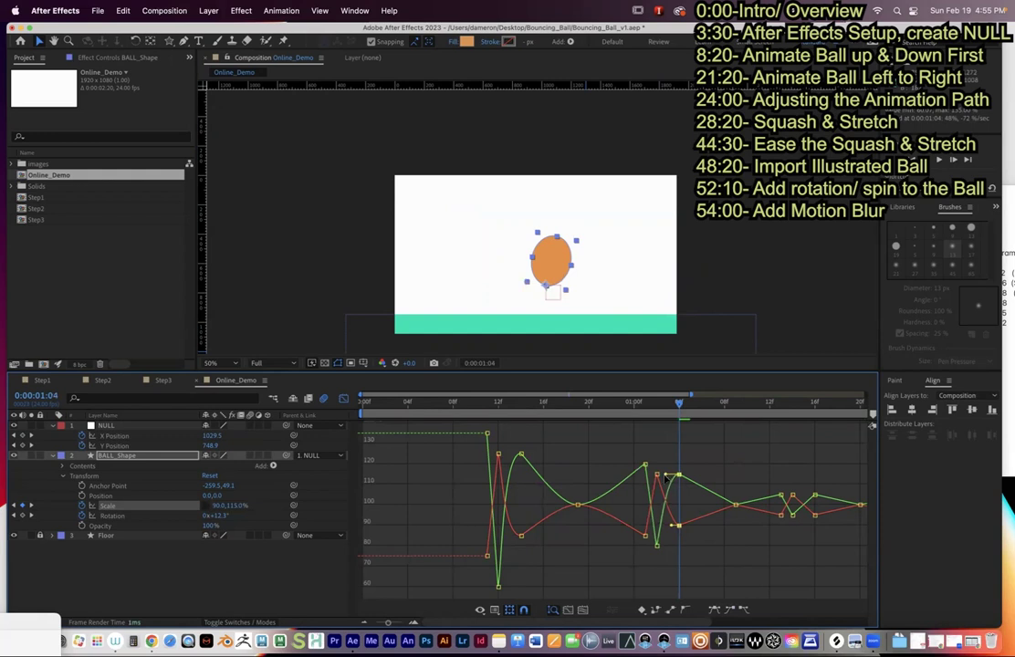
pyautogui.moveTo(669, 527); pyautogui.dragTo(663, 527)
pyautogui.click(660, 472)
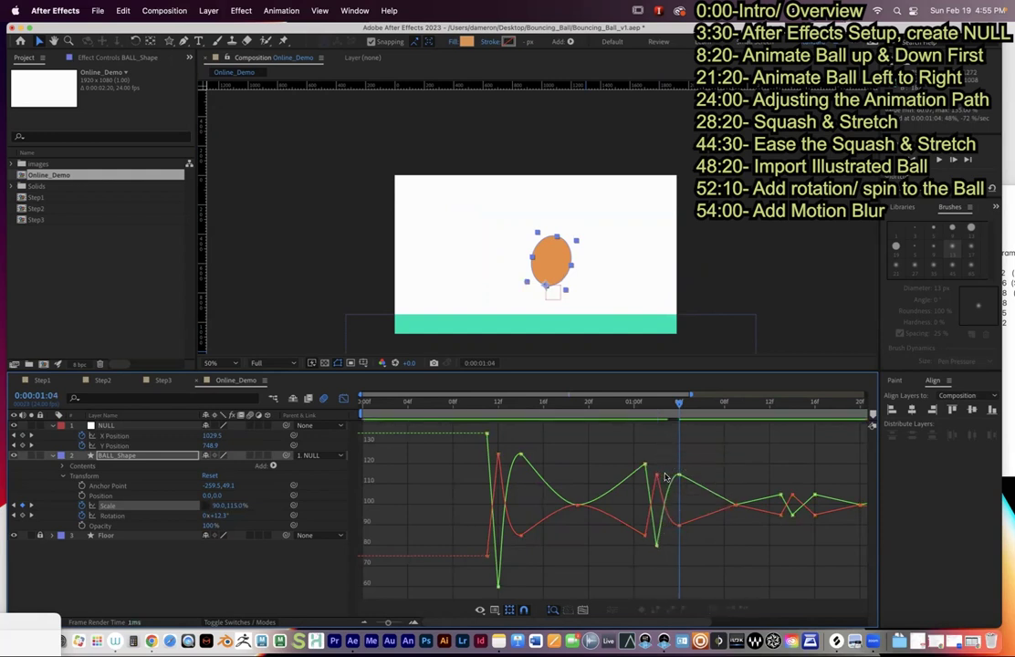
pyautogui.click(679, 476)
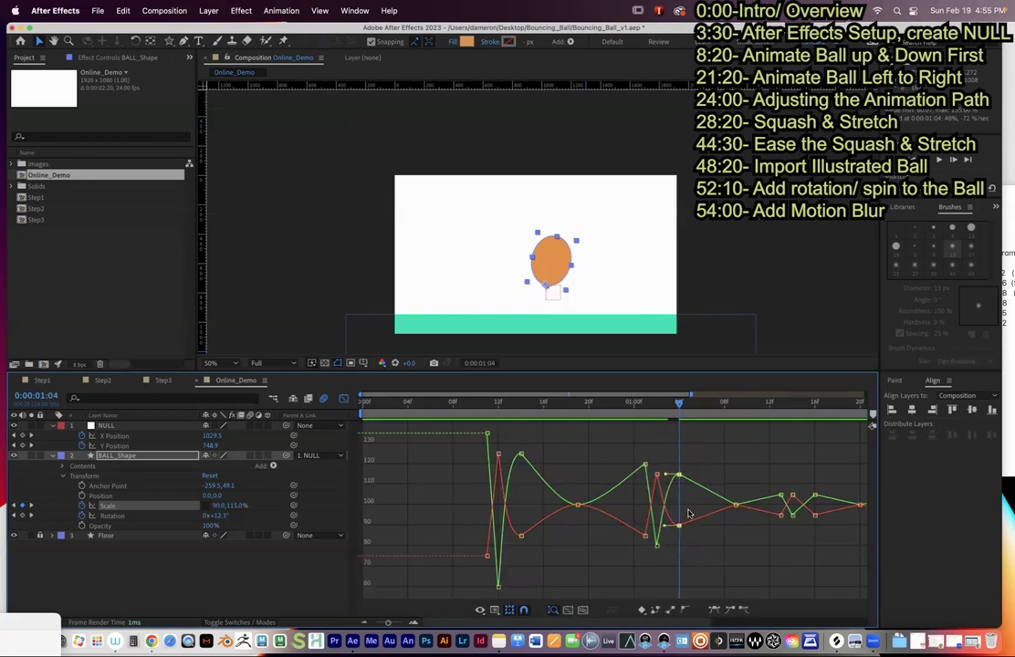
# - Apply Easy Ease to the Scale keyframes at 0:00:01:09
pyautogui.moveTo(679, 407); pyautogui.dragTo(733, 407)
pyautogui.moveTo(717, 490); pyautogui.dragTo(756, 531)
pyautogui.click(729, 606)
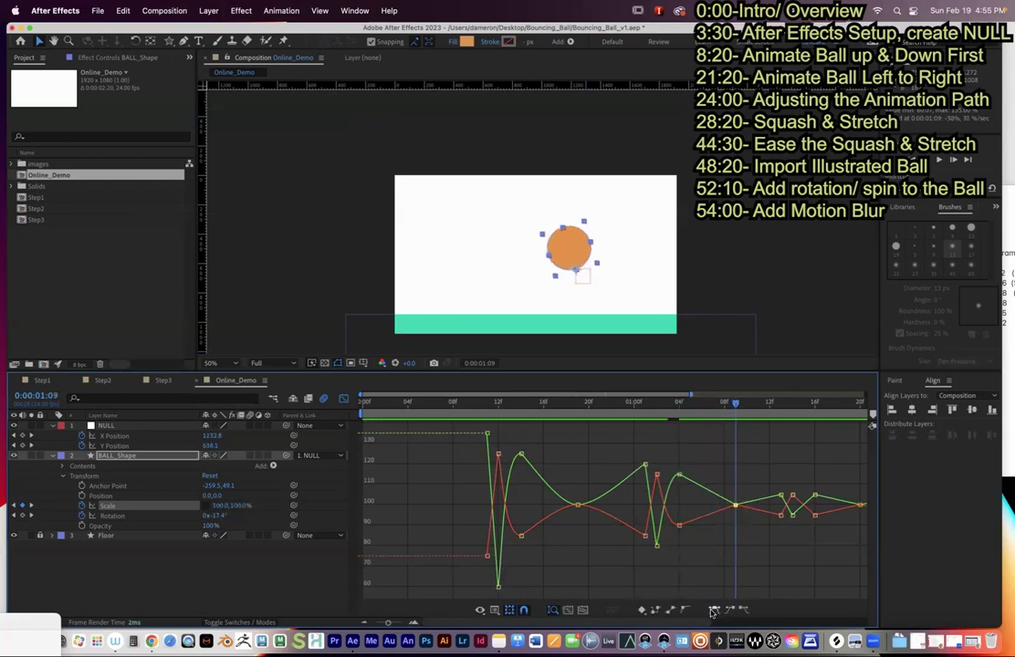
# - Apply Easy Ease In to the Scale keyframes at 0:00:01:16 and Easy Ease to those at 0:00:01:20
pyautogui.moveTo(745, 402); pyautogui.dragTo(815, 410)
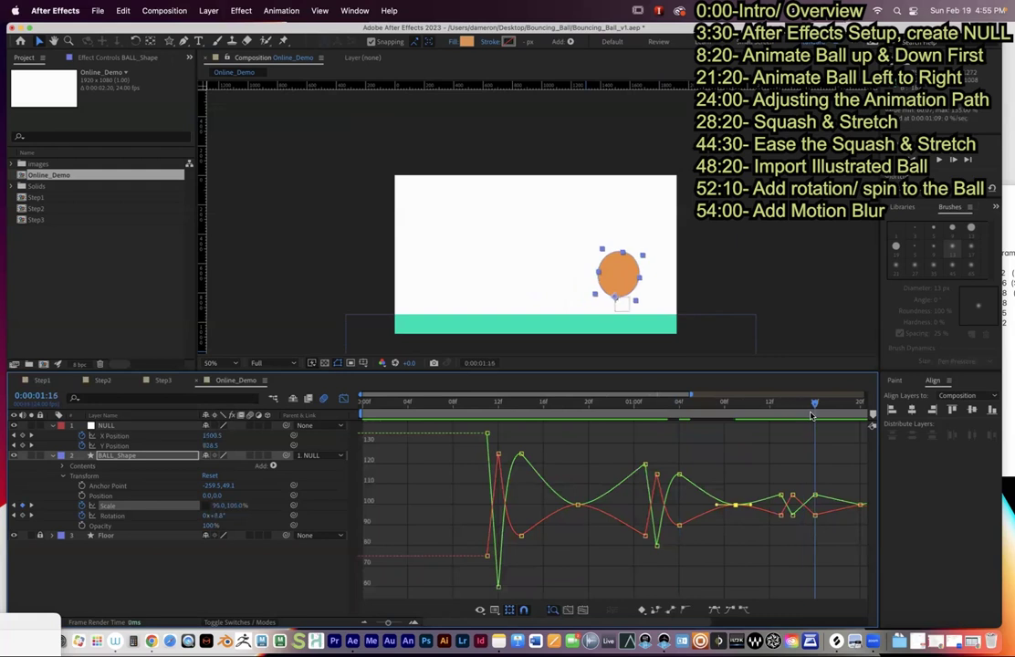
pyautogui.moveTo(807, 486); pyautogui.dragTo(826, 540)
pyautogui.hscroll(8, 805, 518)
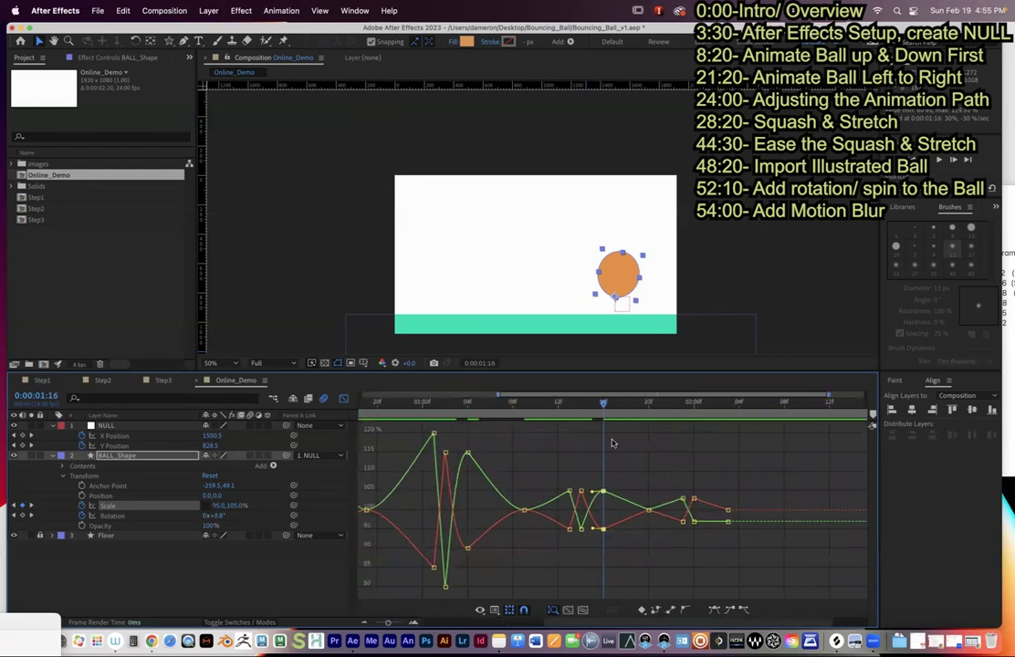
pyautogui.moveTo(619, 422); pyautogui.dragTo(643, 410)
pyautogui.click(648, 509)
pyautogui.click(715, 609)
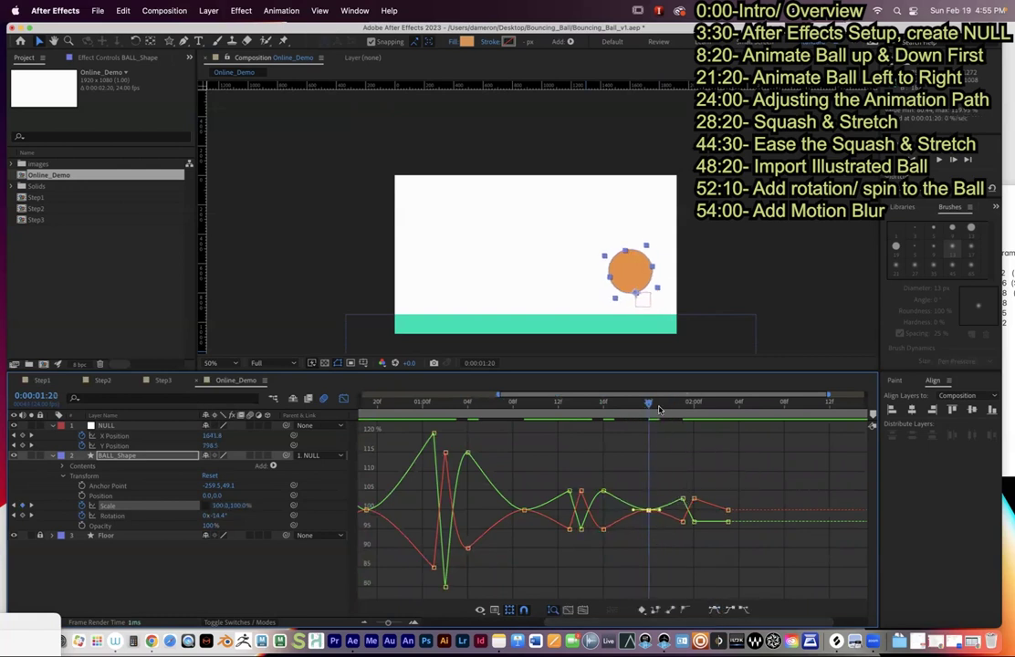
# - Apply Easy Ease In to the final Scale keyframes at 0:00:02:03, then preview the animation from the start
pyautogui.moveTo(650, 410); pyautogui.dragTo(728, 420)
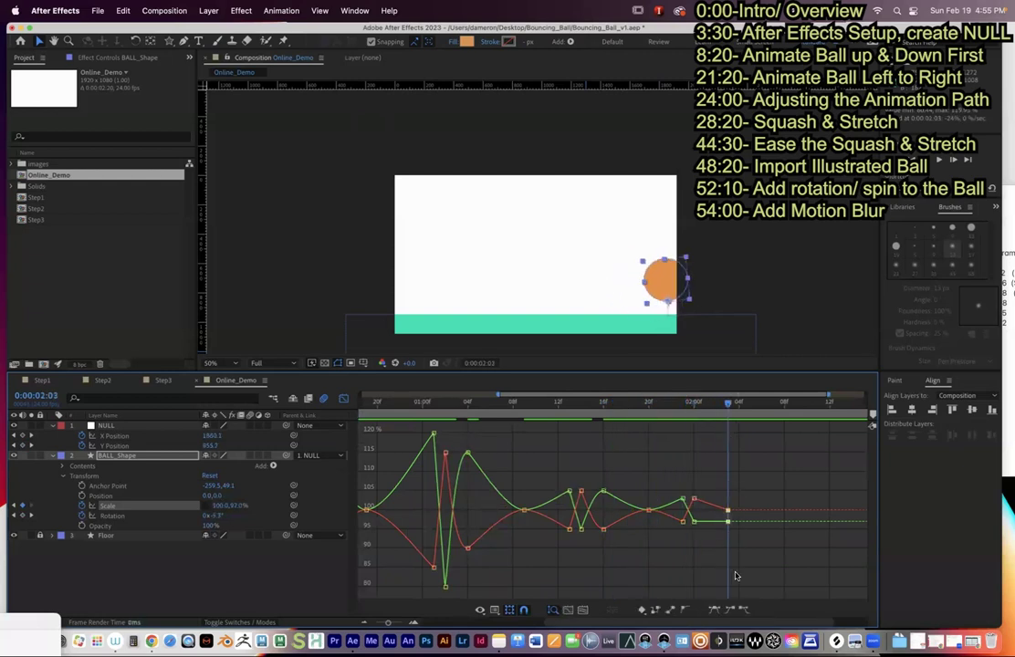
pyautogui.click(739, 612)
pyautogui.moveTo(725, 404); pyautogui.dragTo(329, 431)
pyautogui.moveTo(411, 622); pyautogui.dragTo(378, 621)
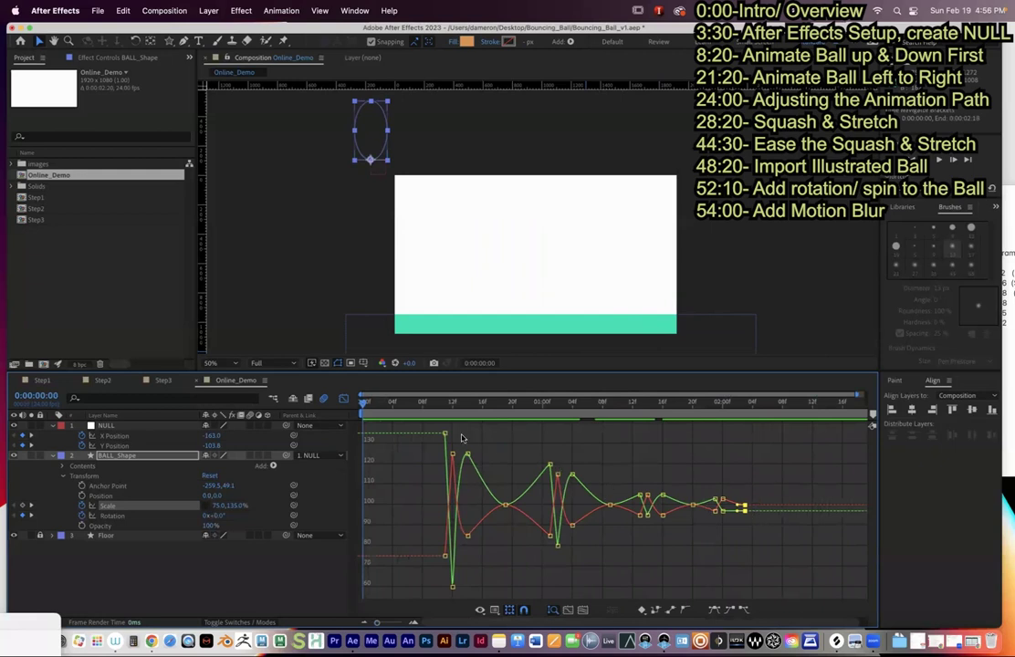
pyautogui.press('space')
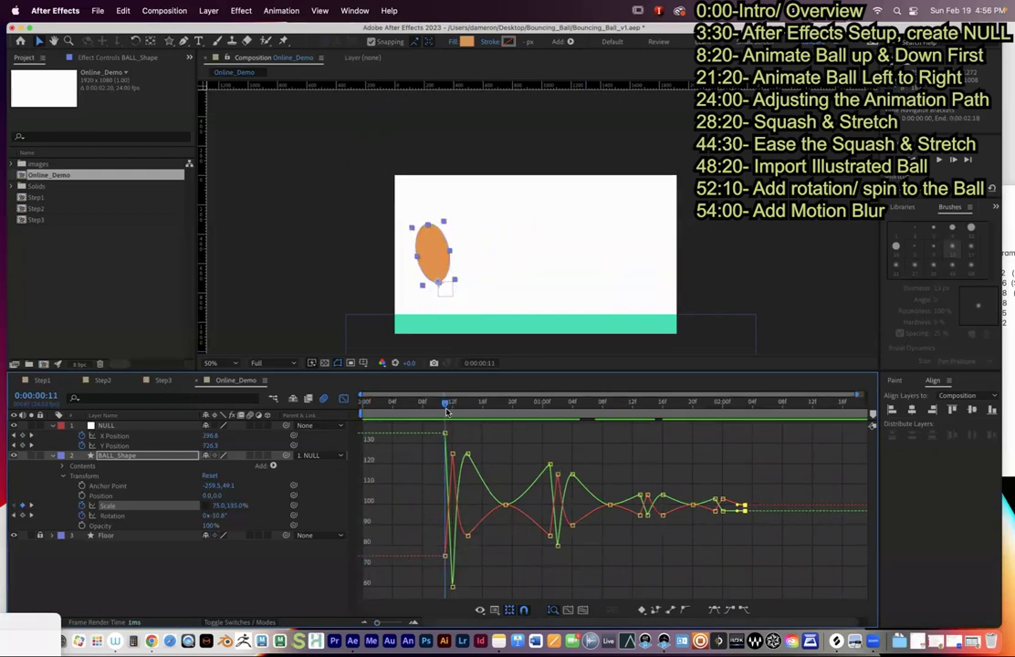
# - Review the eased Scale keyframes and their handles at 0:00:00:14 and 0:00:00:19
pyautogui.moveTo(447, 413); pyautogui.dragTo(465, 408)
pyautogui.moveTo(487, 562); pyautogui.dragTo(504, 405)
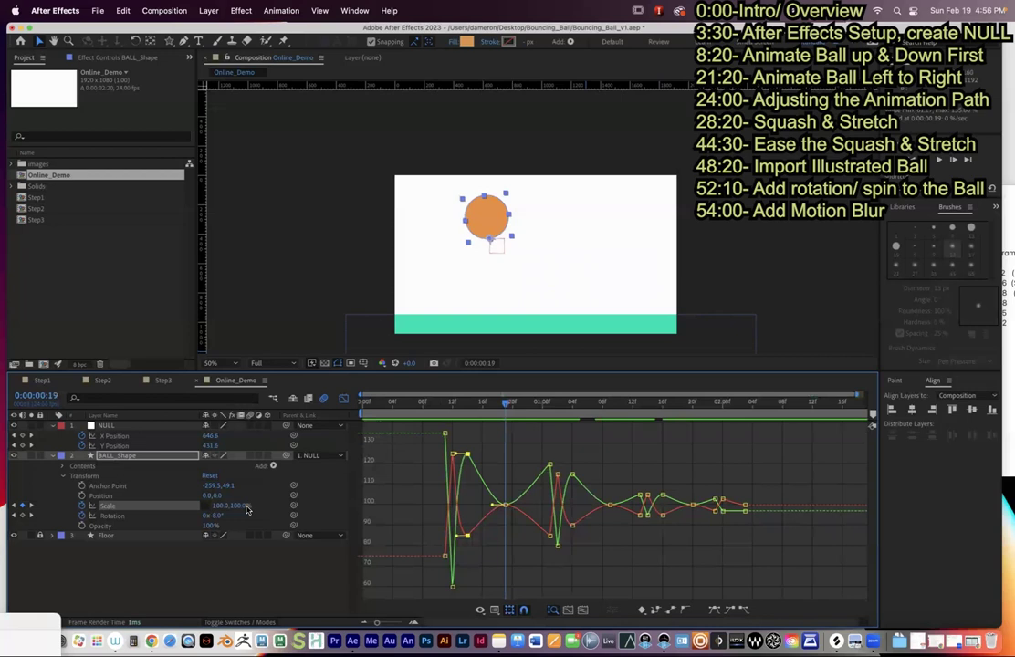
pyautogui.moveTo(490, 472); pyautogui.dragTo(533, 544)
# - Play the animation from the start, then switch from the value graph back to the layer bar and keyframe view
pyautogui.moveTo(513, 406); pyautogui.dragTo(362, 407)
pyautogui.press('space')
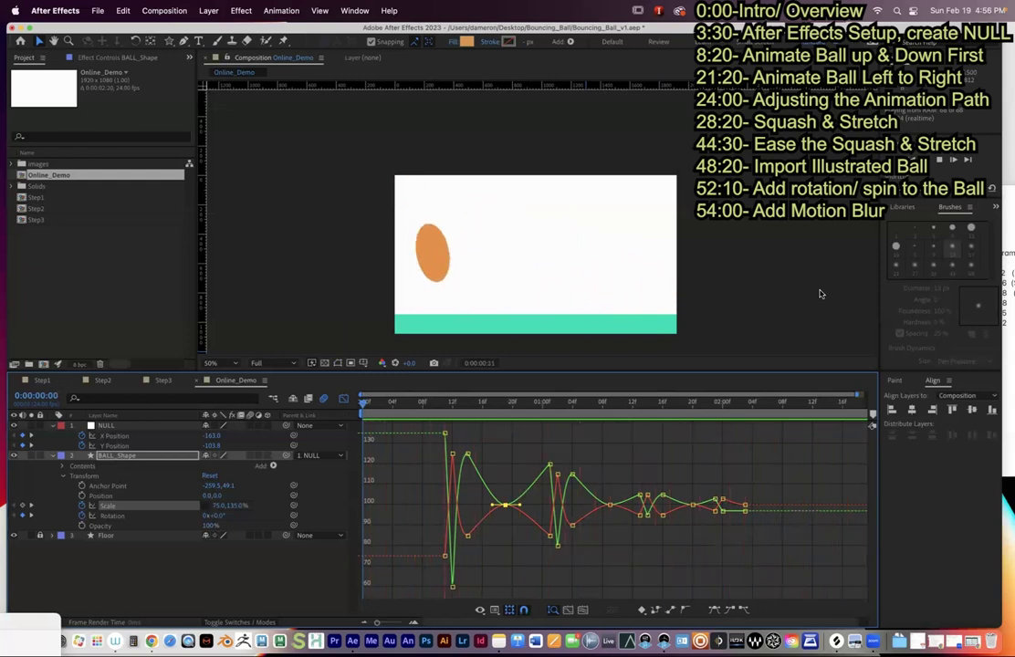
pyautogui.press('space')
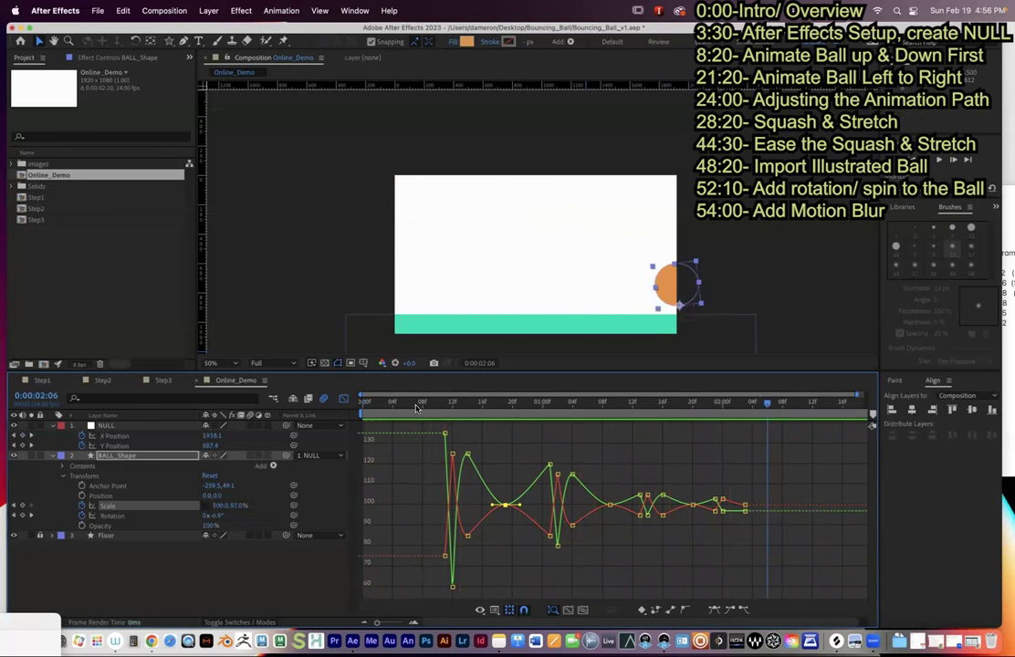
pyautogui.click(342, 401)
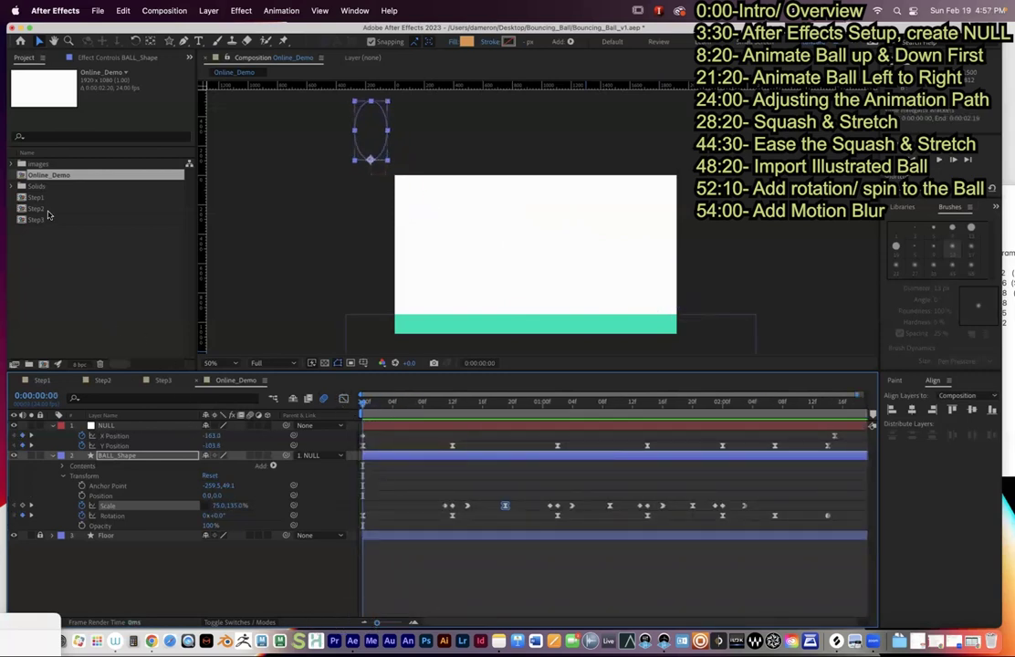
# - Save the project
pyautogui.click(94, 10)
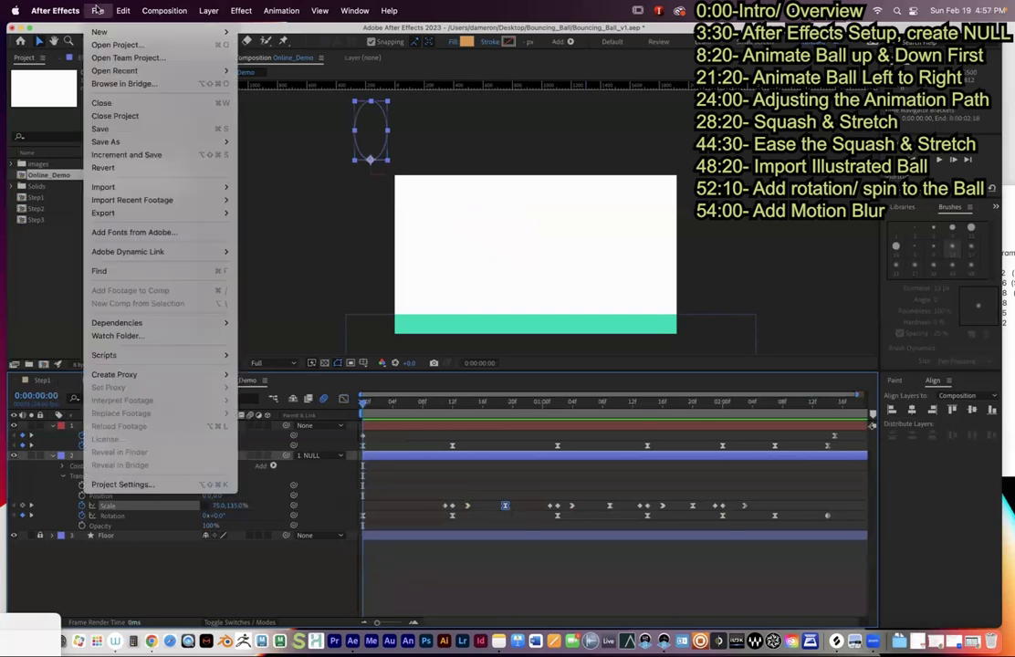
pyautogui.click(91, 128)
# - Scrub and play the Step1, Step2 and Step3 compositions to compare their stages of the bounce
pyautogui.click(40, 380)
pyautogui.moveTo(363, 401); pyautogui.dragTo(669, 402)
pyautogui.press('space')
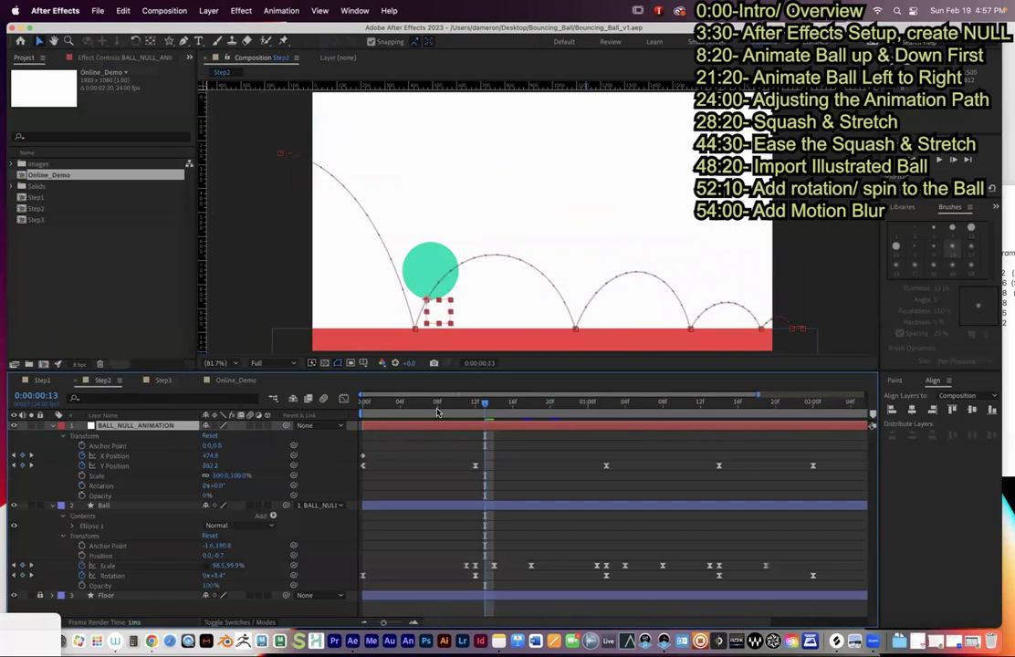
pyautogui.press('Home')
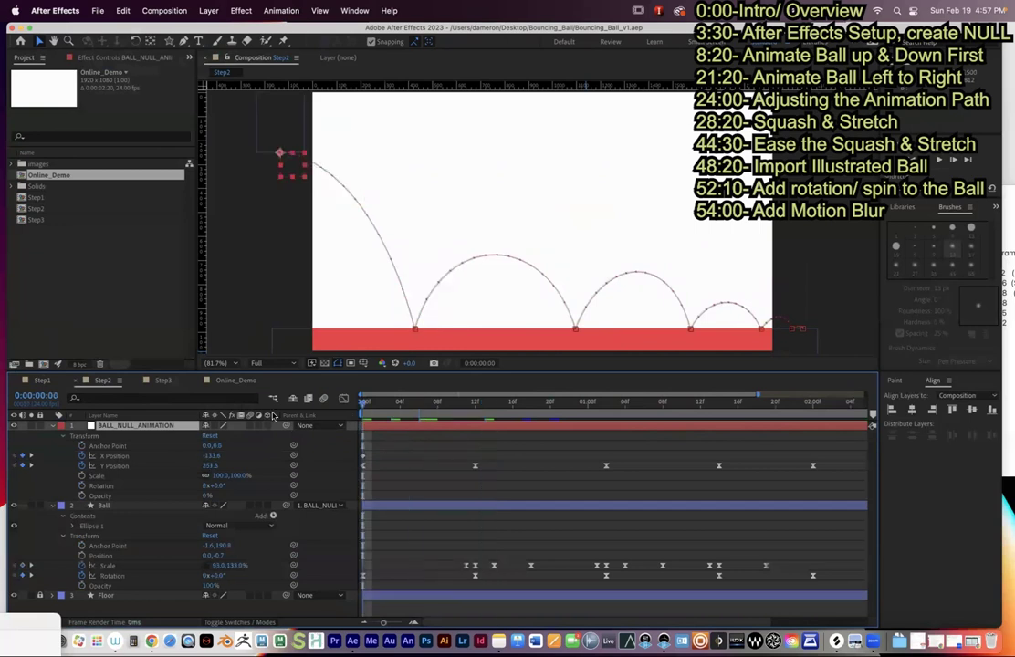
pyautogui.press('space')
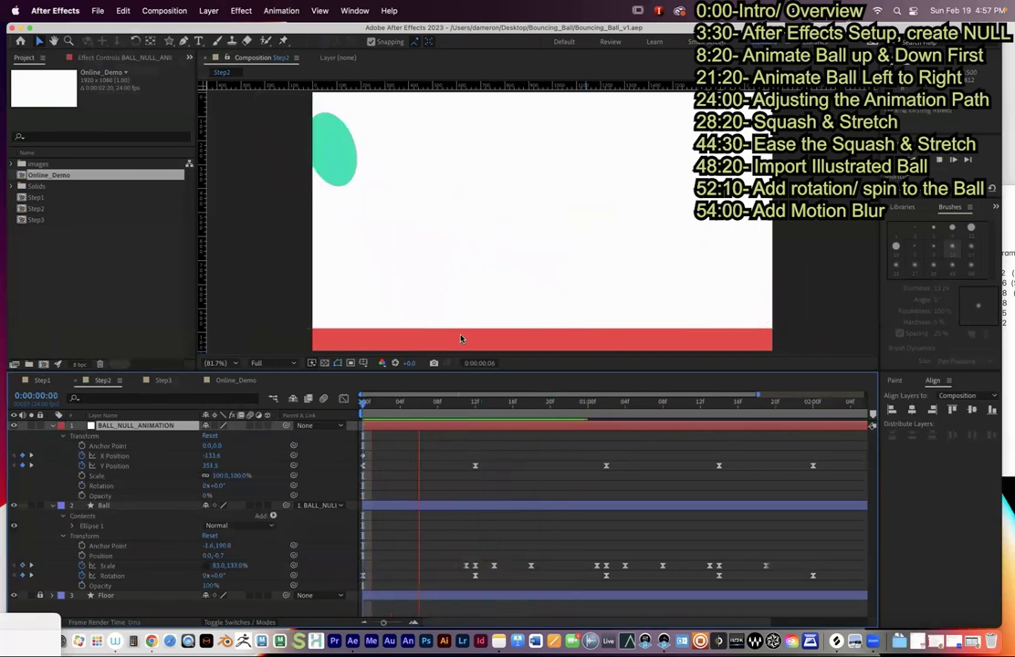
pyautogui.moveTo(370, 403); pyautogui.dragTo(419, 418)
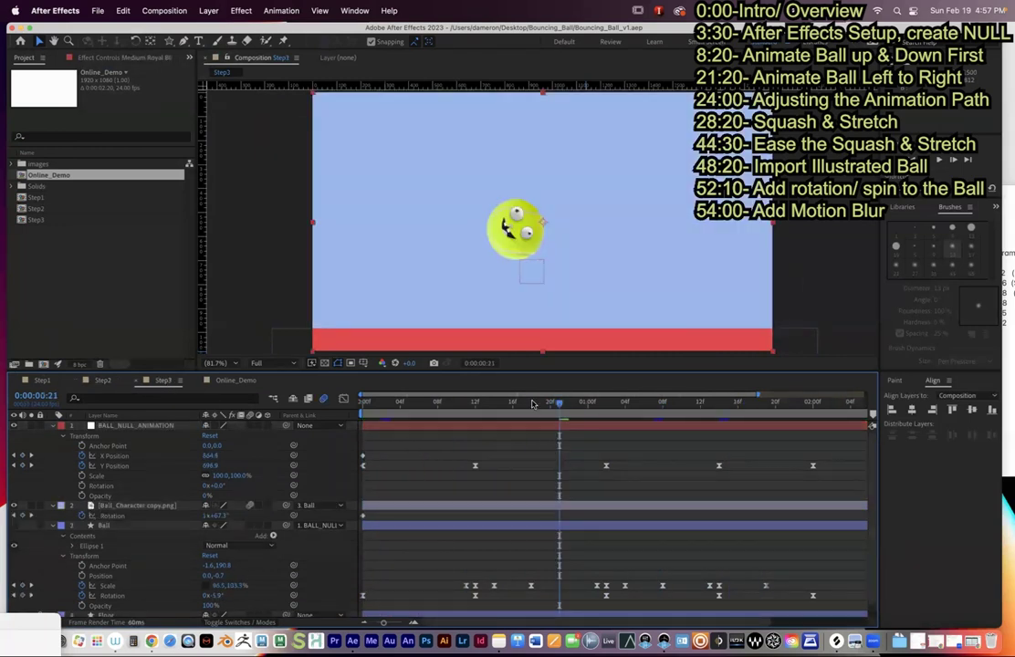
pyautogui.press('space')
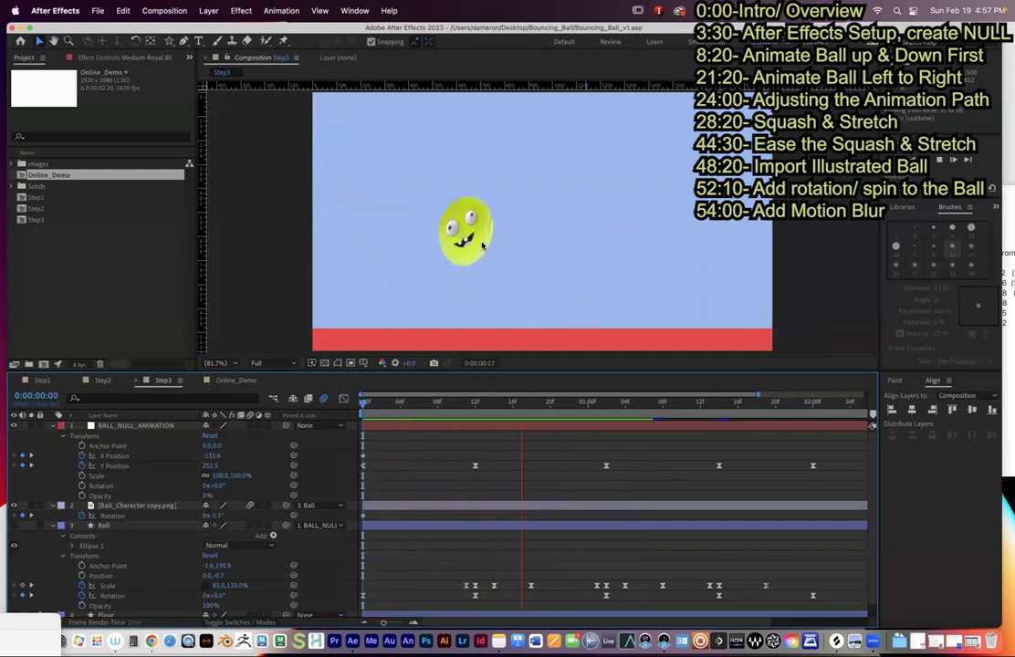
pyautogui.press('space')
pyautogui.moveTo(380, 410); pyautogui.dragTo(306, 389)
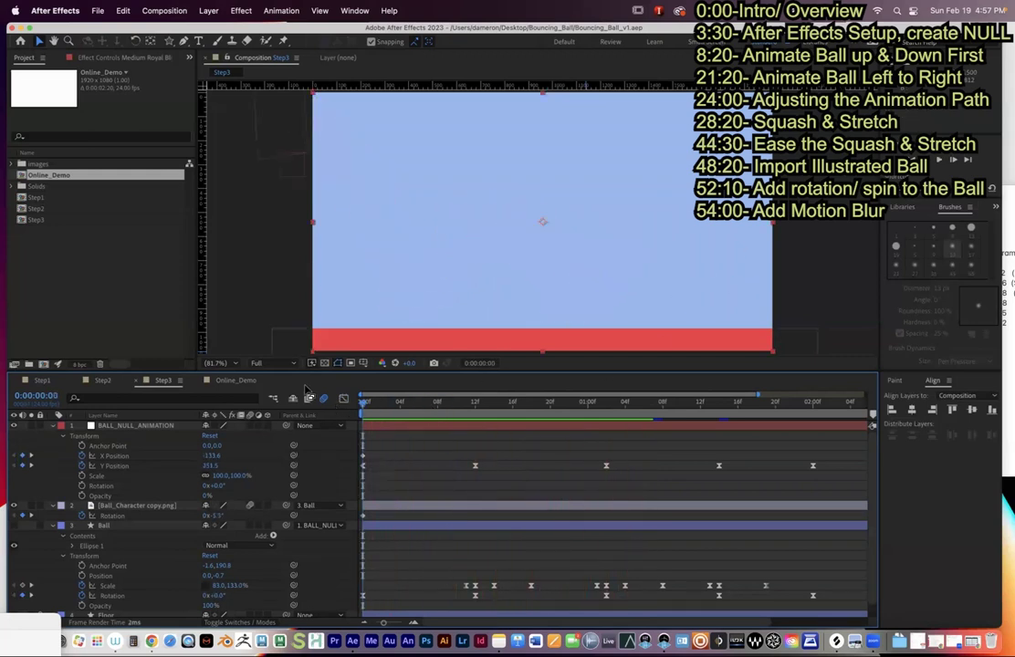
# - Add Ball_Character copy.png from the images folder as the top layer of Online_Demo, with the current time at 0:00:01:09
pyautogui.click(230, 382)
pyautogui.moveTo(365, 402); pyautogui.dragTo(610, 409)
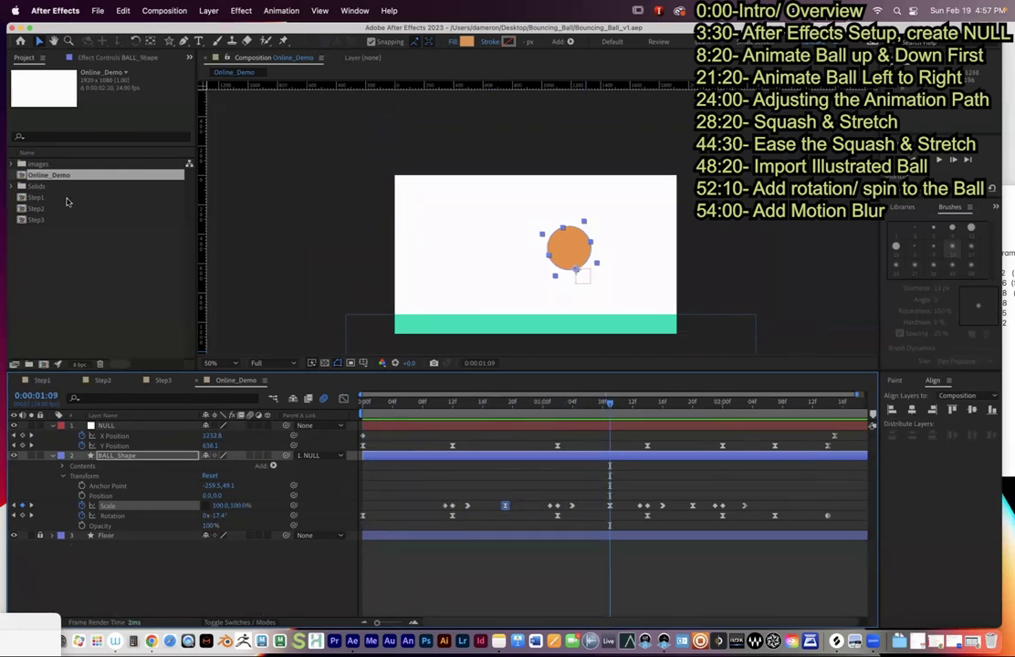
pyautogui.click(38, 164)
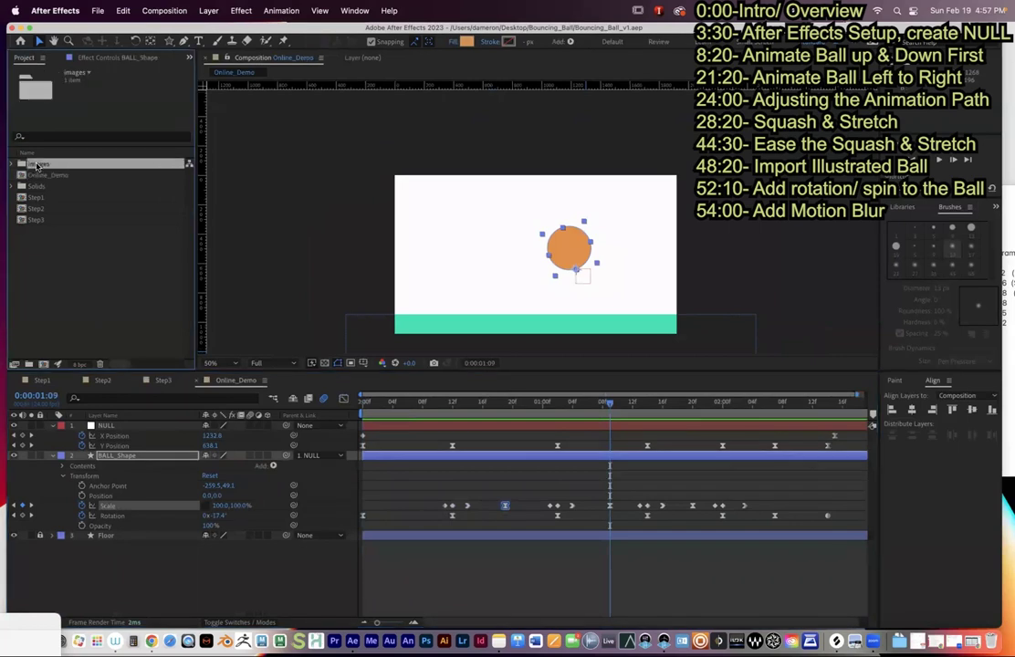
pyautogui.click(10, 164)
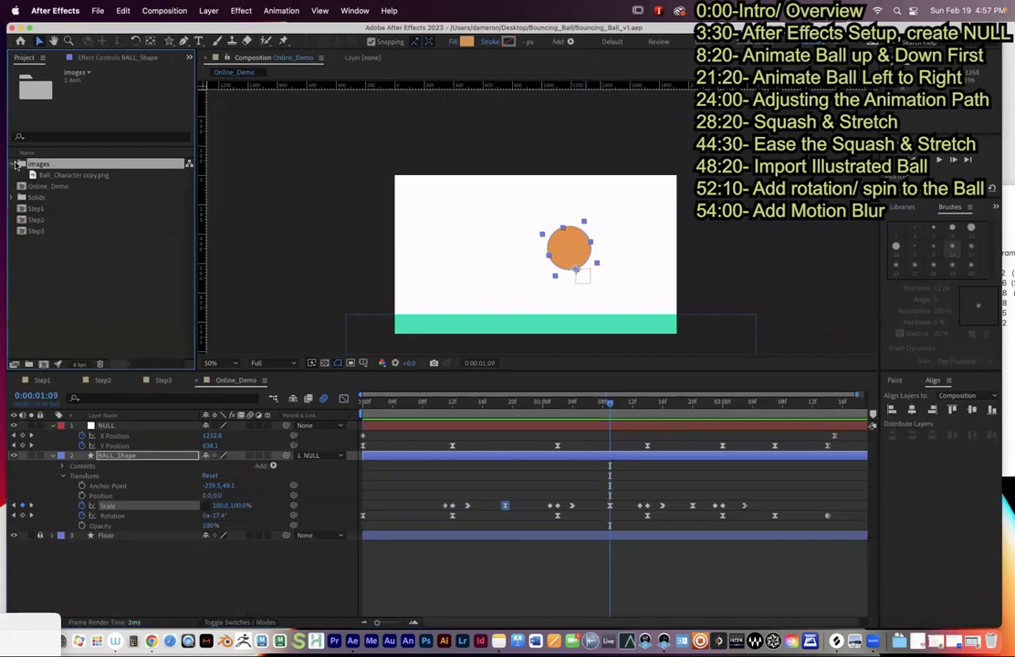
pyautogui.click(46, 176)
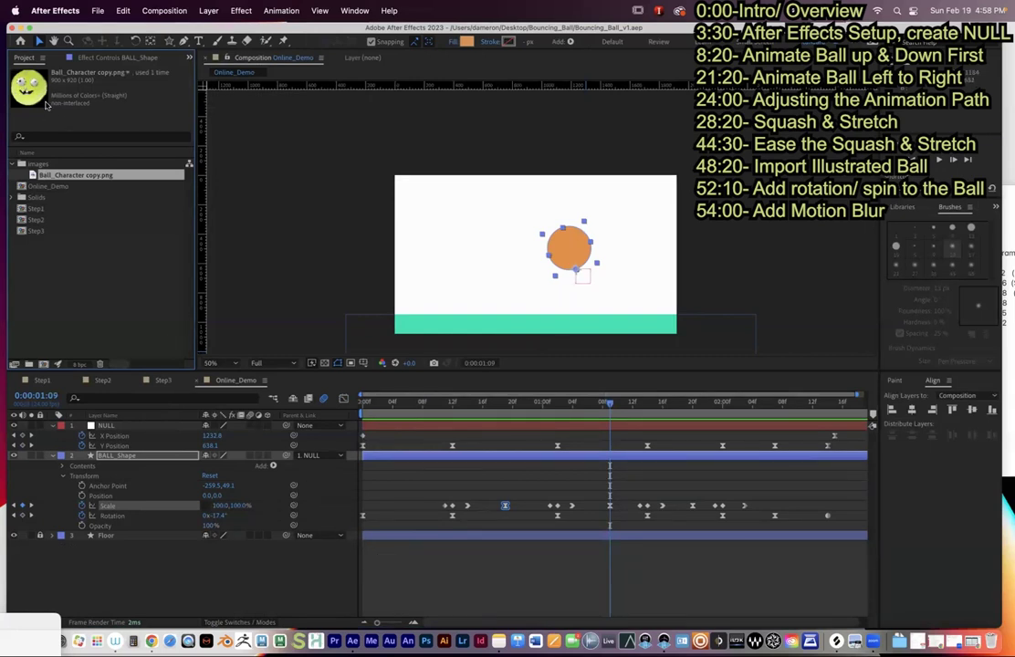
pyautogui.moveTo(43, 174); pyautogui.dragTo(230, 379)
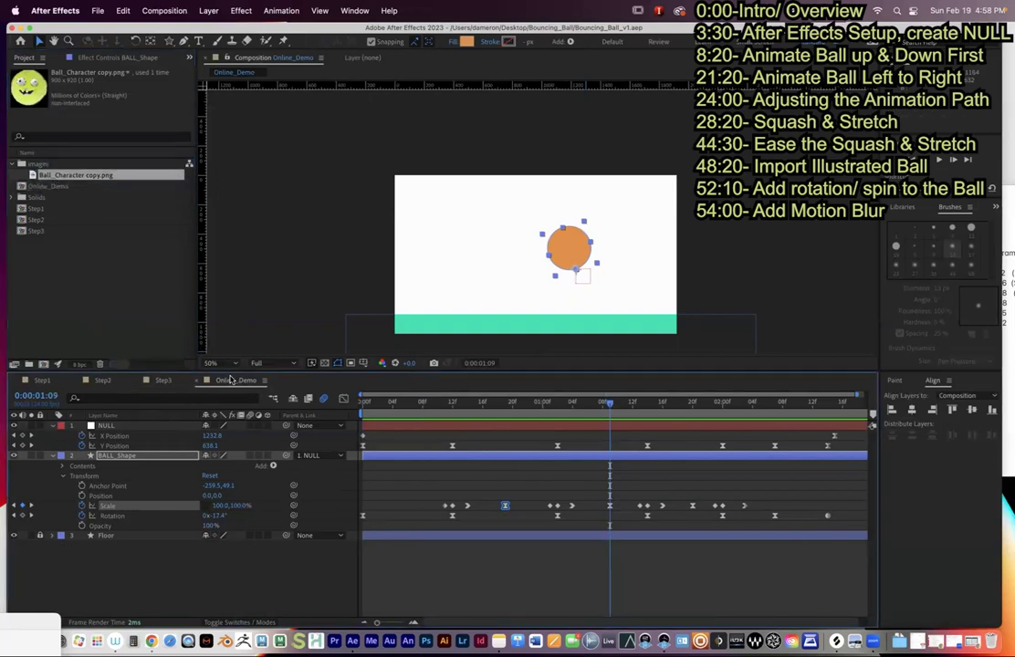
pyautogui.moveTo(41, 169); pyautogui.dragTo(162, 424)
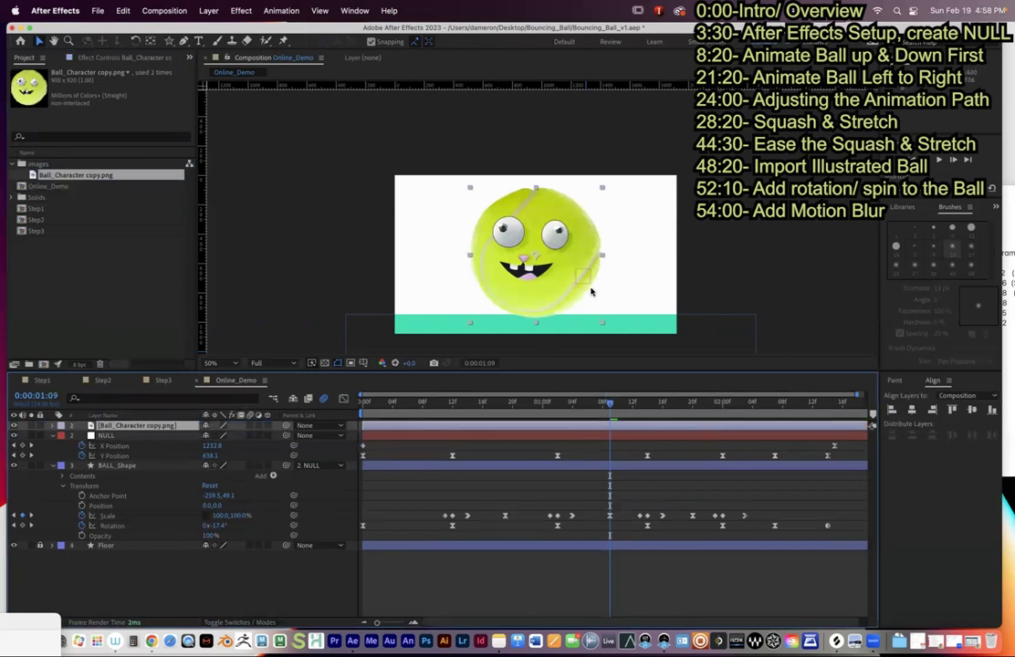
# - Move the ball character image around and off the canvas, clear of the orange ball
pyautogui.moveTo(555, 278); pyautogui.dragTo(581, 280)
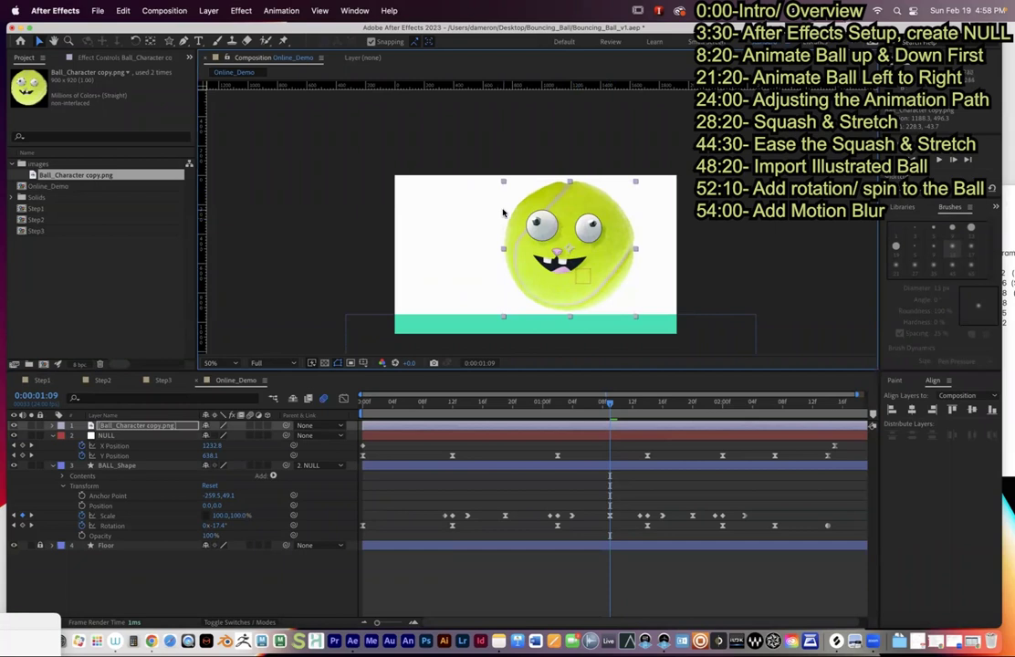
pyautogui.moveTo(518, 286); pyautogui.dragTo(458, 303)
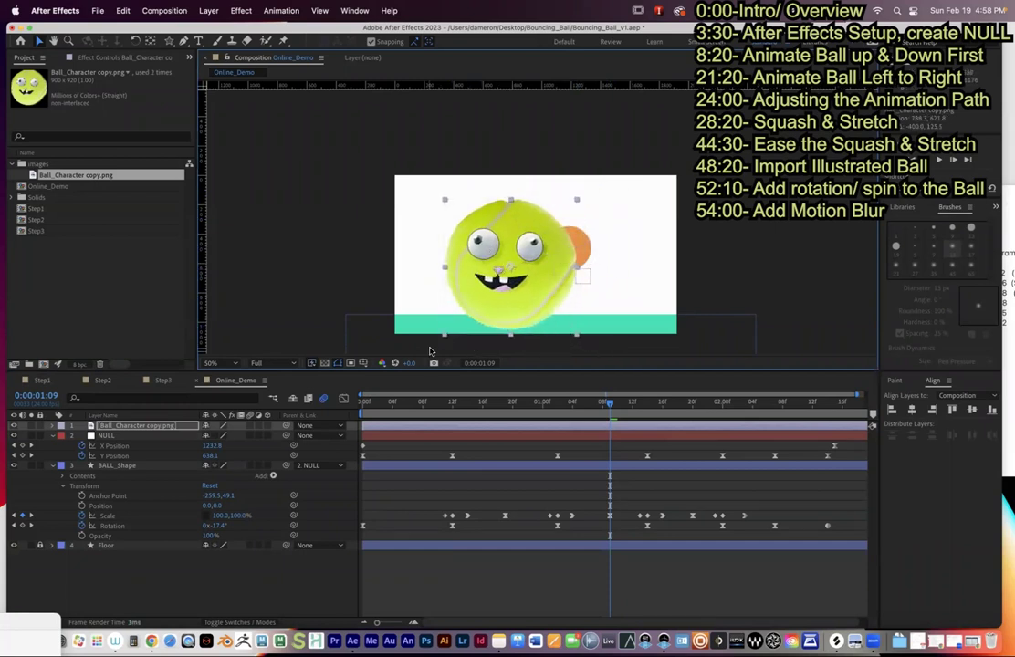
pyautogui.moveTo(495, 284); pyautogui.dragTo(426, 241)
pyautogui.moveTo(513, 199); pyautogui.dragTo(333, 186)
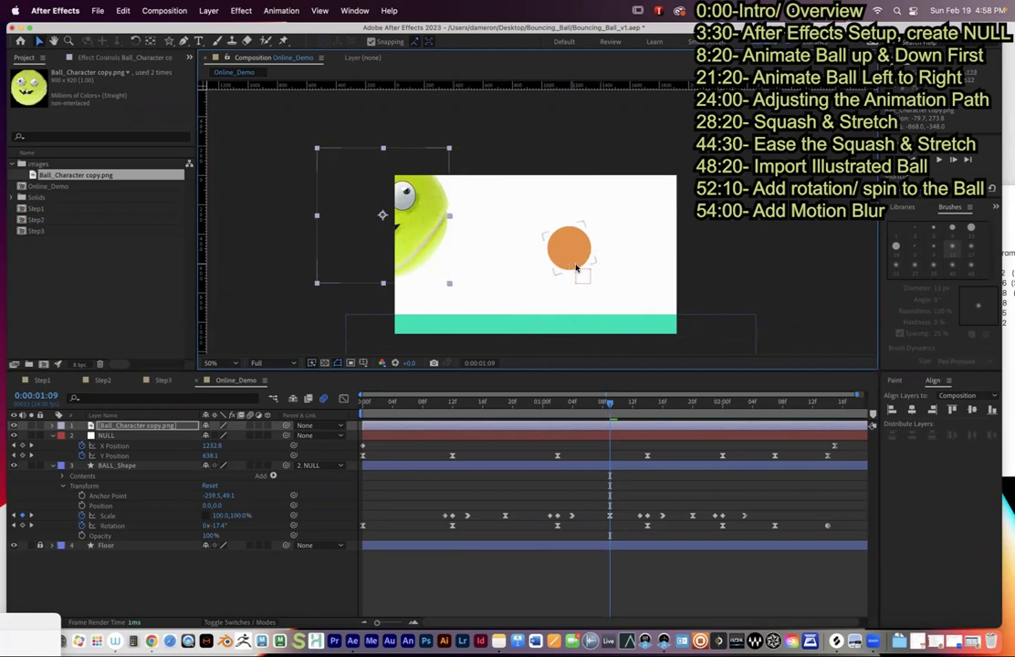
pyautogui.moveTo(355, 203); pyautogui.dragTo(216, 195)
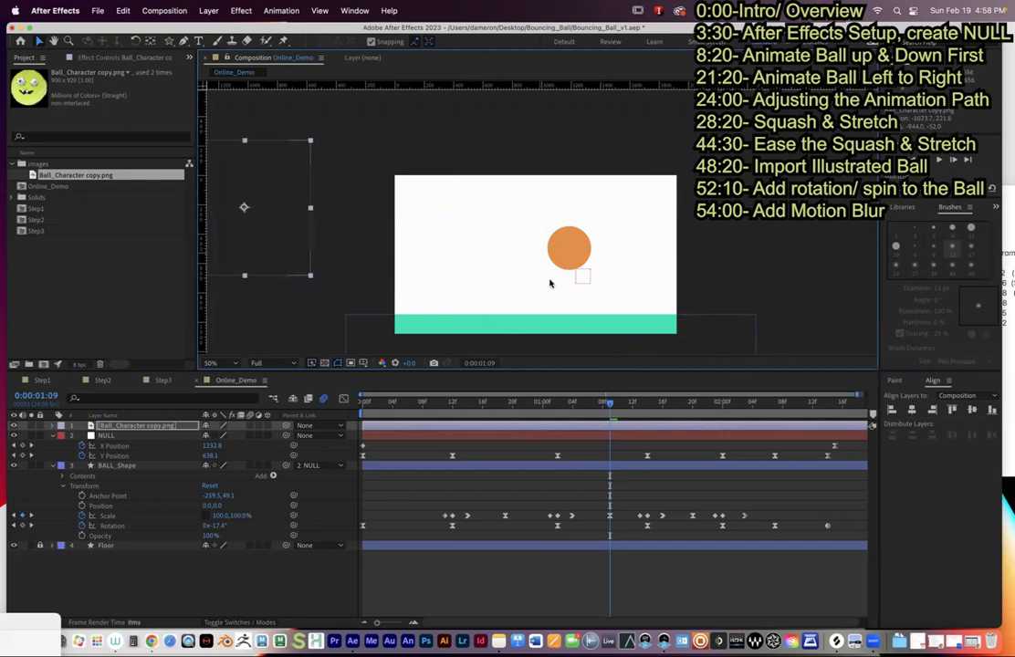
# - Scrub through the bounces to the undistorted ball at 0:00:01:09 and select BALL_Shape's Scale keyframe there
pyautogui.moveTo(414, 402); pyautogui.dragTo(558, 403)
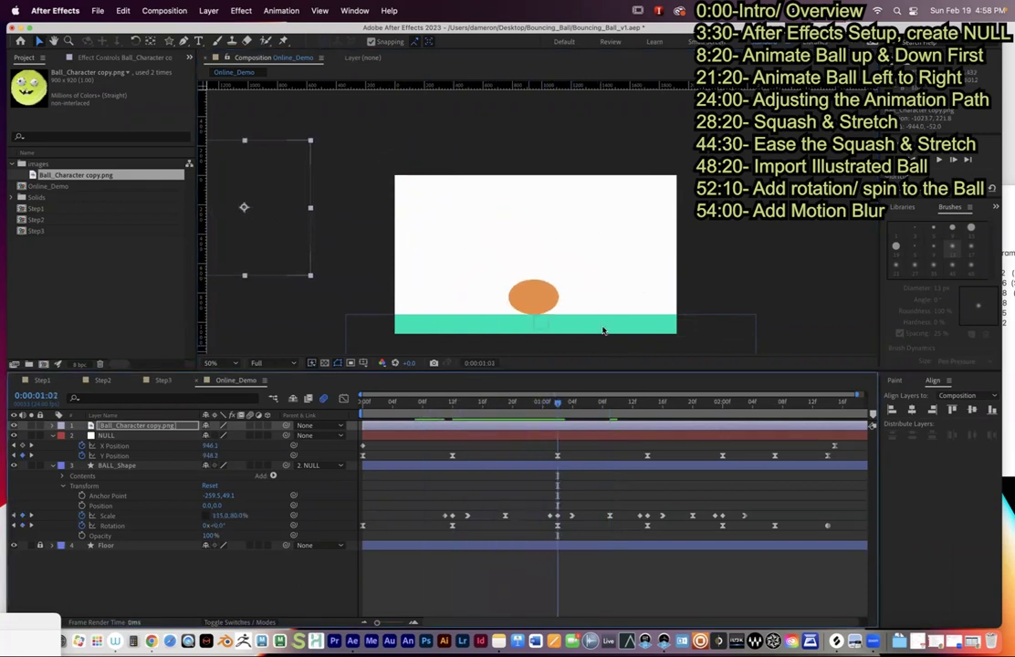
pyautogui.moveTo(558, 403)
pyautogui.mouseDown()
pyautogui.moveTo(673, 408)
pyautogui.moveTo(565, 405)
pyautogui.mouseUp()
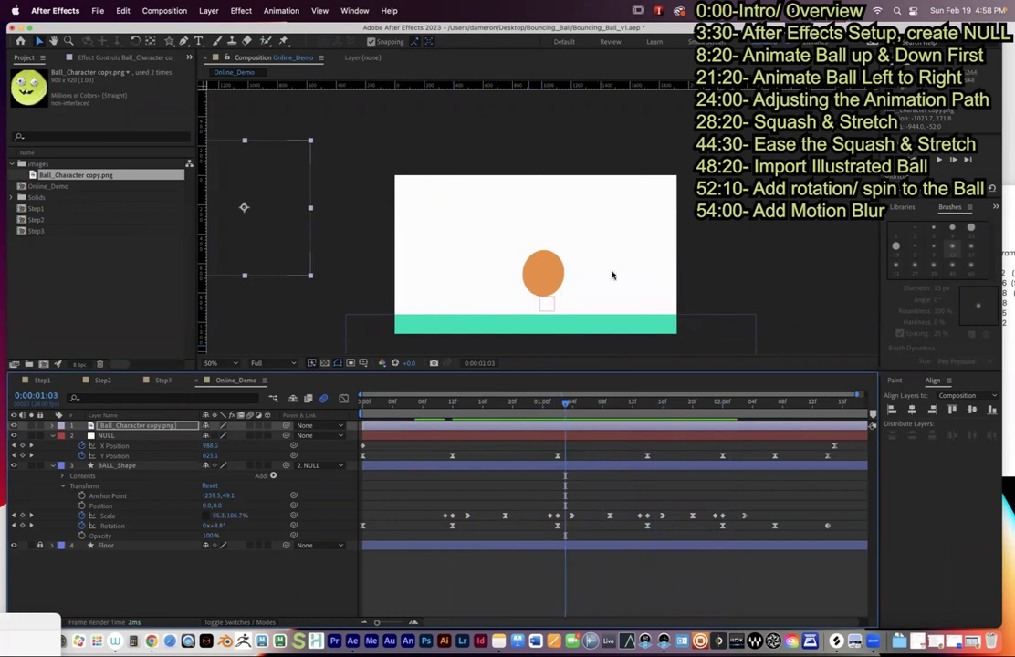
pyautogui.click(518, 407)
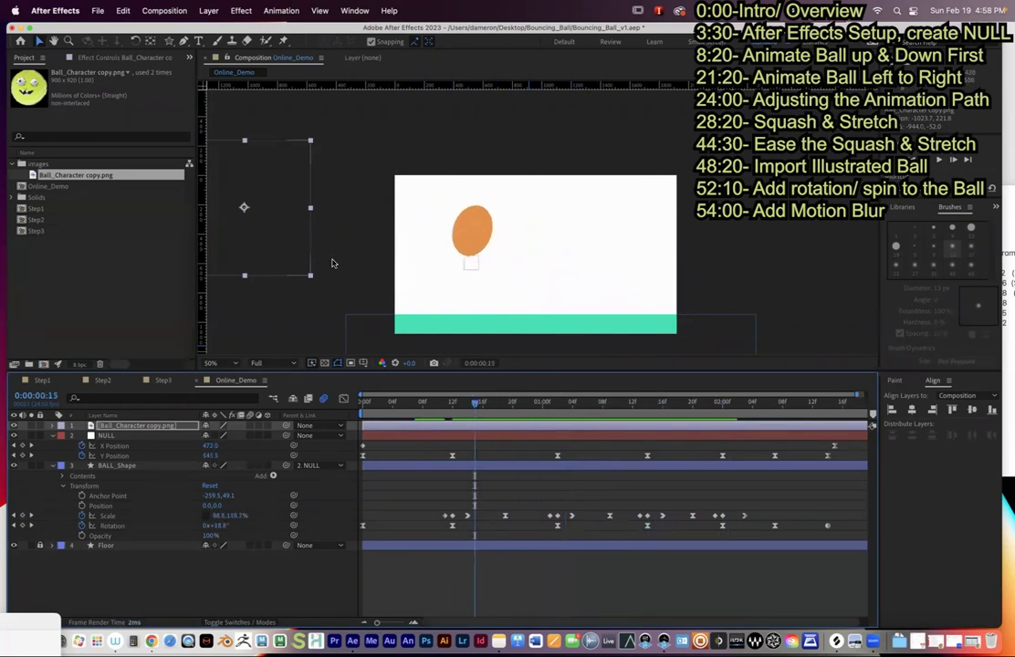
pyautogui.click(531, 408)
pyautogui.moveTo(533, 413); pyautogui.dragTo(608, 415)
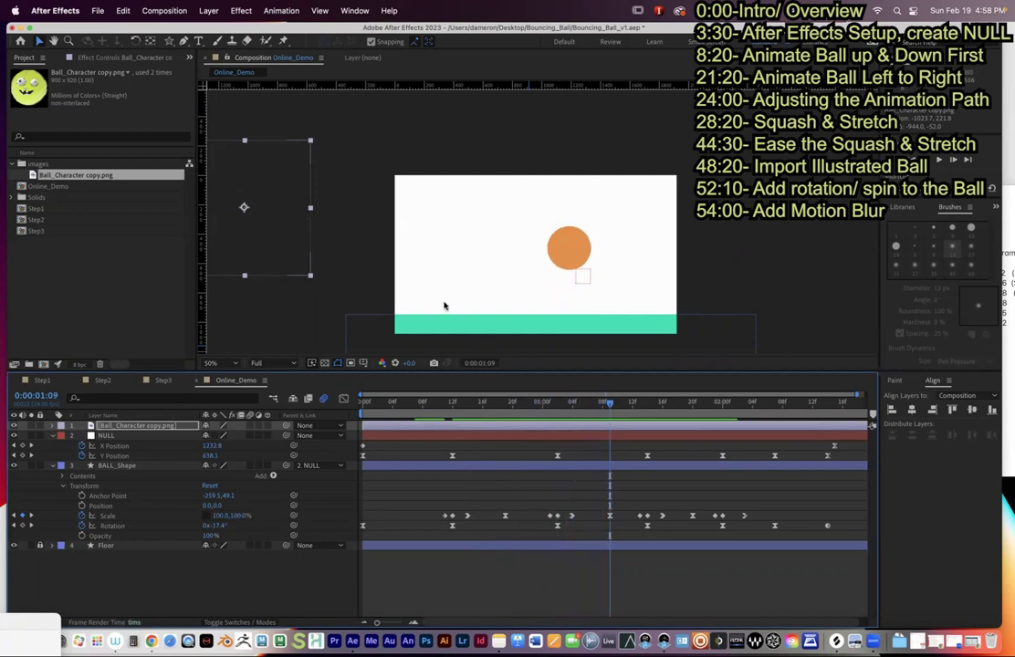
pyautogui.click(189, 507)
pyautogui.moveTo(607, 403)
pyautogui.mouseDown()
pyautogui.moveTo(536, 408)
pyautogui.moveTo(609, 416)
pyautogui.mouseUp()
pyautogui.click(118, 519)
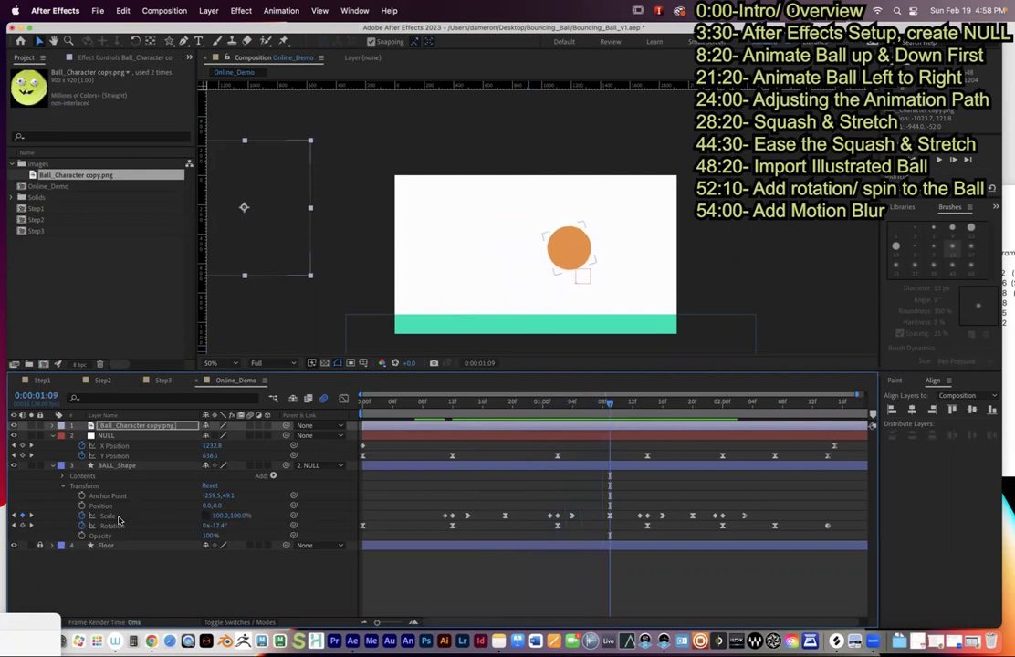
pyautogui.click(609, 515)
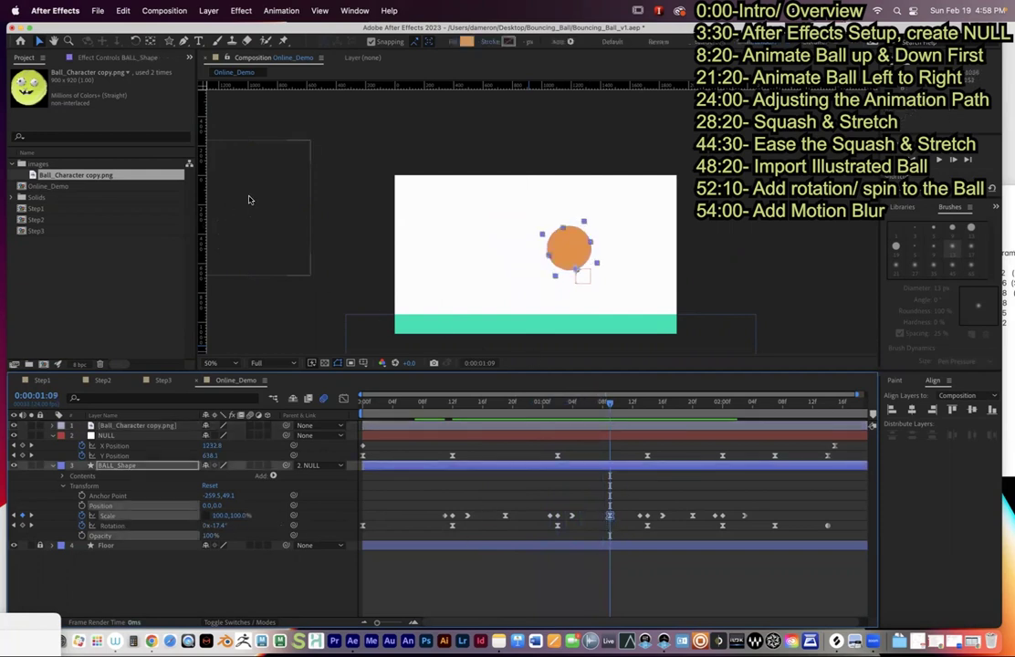
# - Center the ball character image over the orange ball and lower its opacity to 42%
pyautogui.click(121, 427)
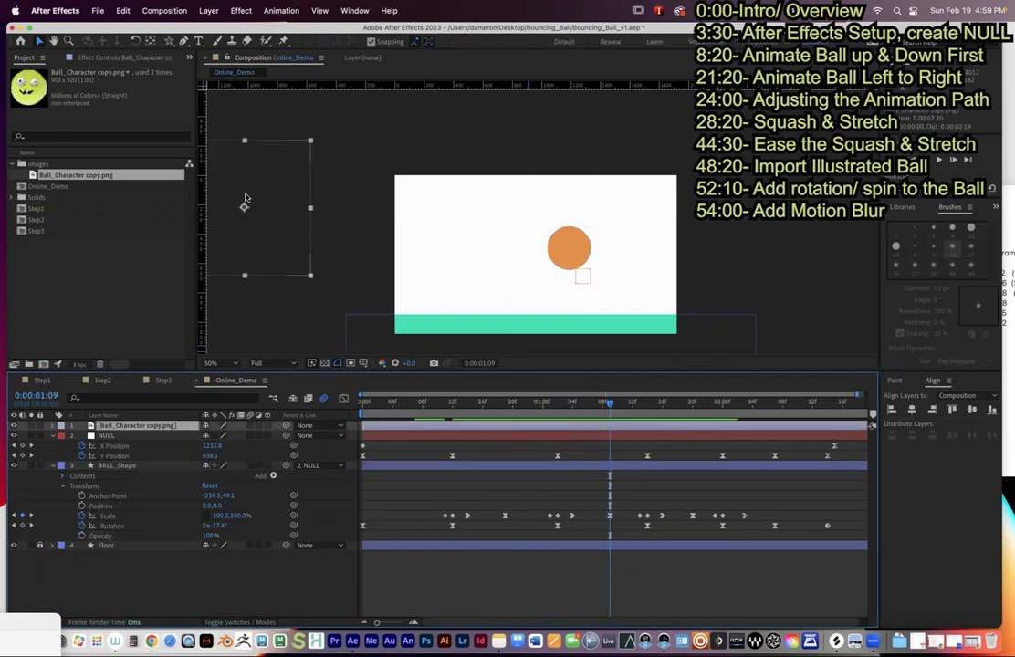
pyautogui.moveTo(246, 197); pyautogui.dragTo(568, 233)
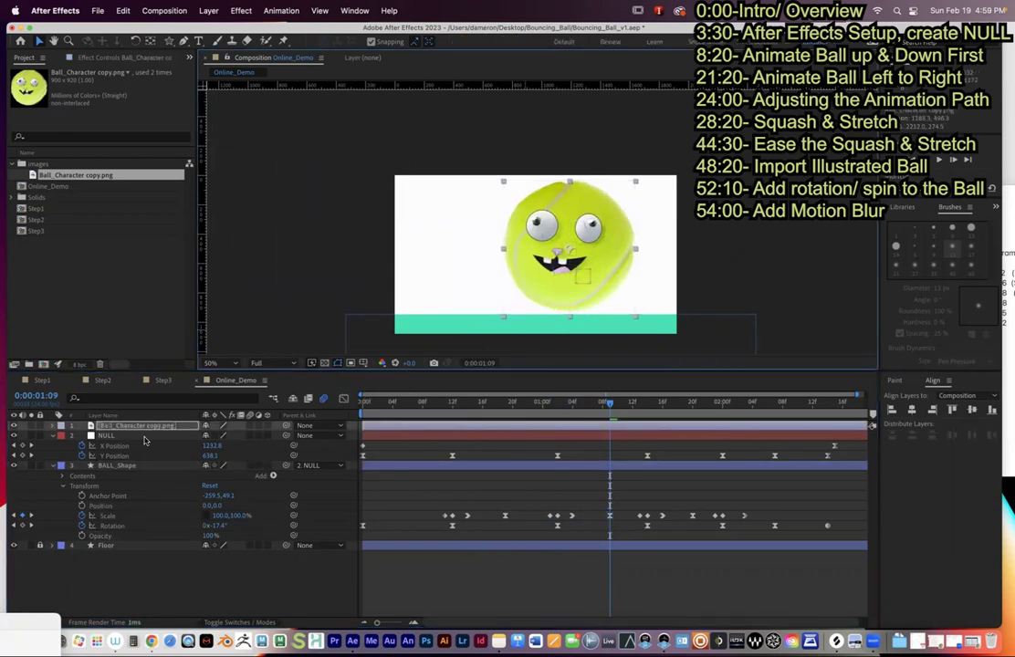
pyautogui.click(52, 426)
pyautogui.click(62, 436)
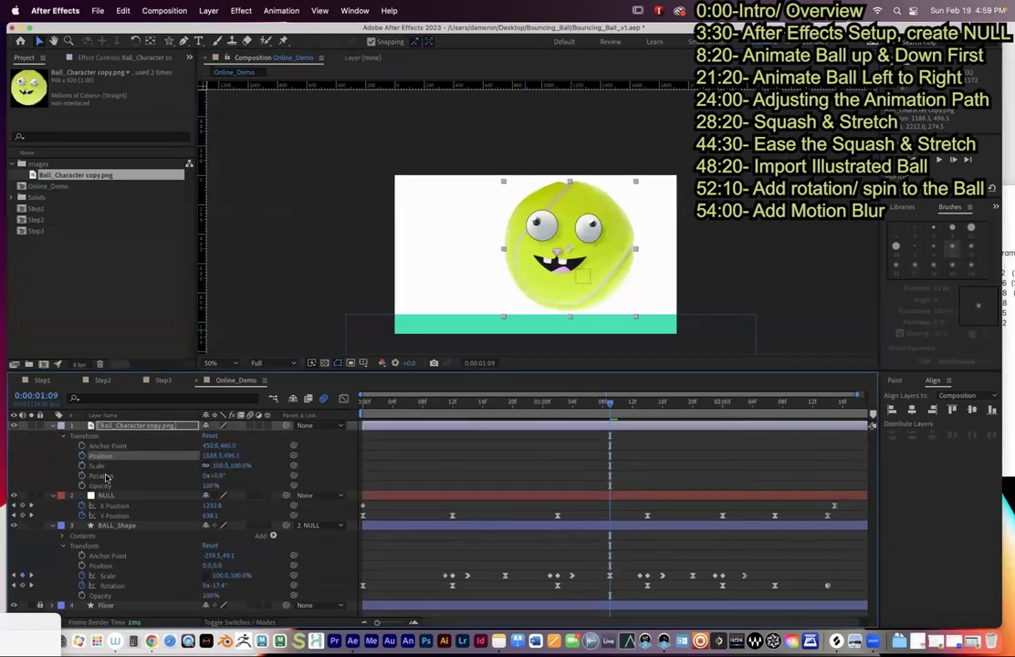
pyautogui.moveTo(208, 489); pyautogui.dragTo(175, 487)
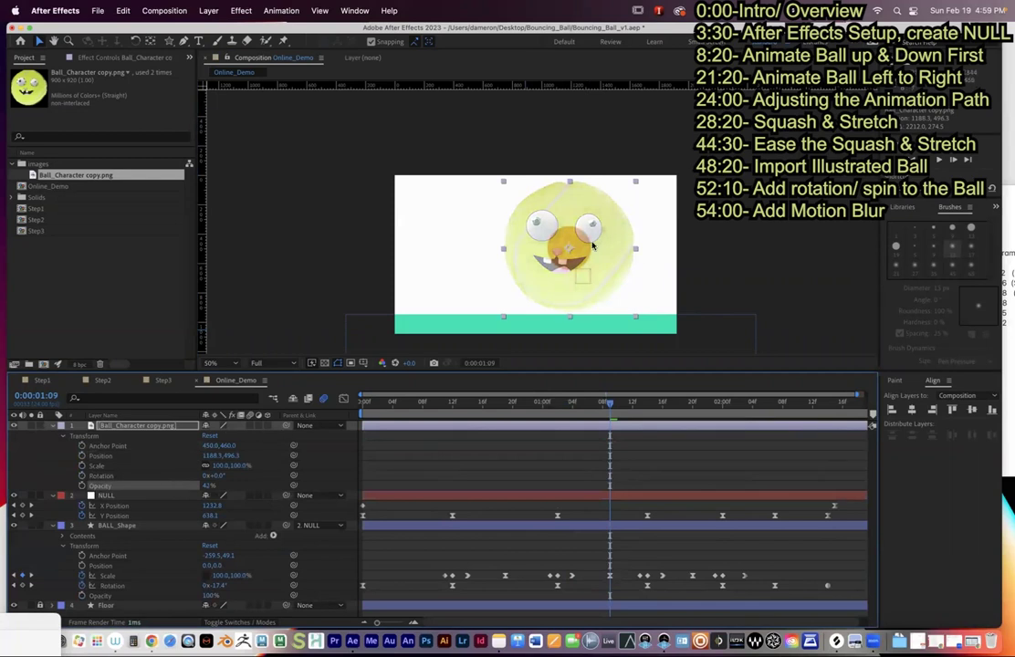
# - Scale the ball character image down to 35% to match the size of the orange ball
pyautogui.press('.')
pyautogui.moveTo(675, 294); pyautogui.dragTo(537, 219)
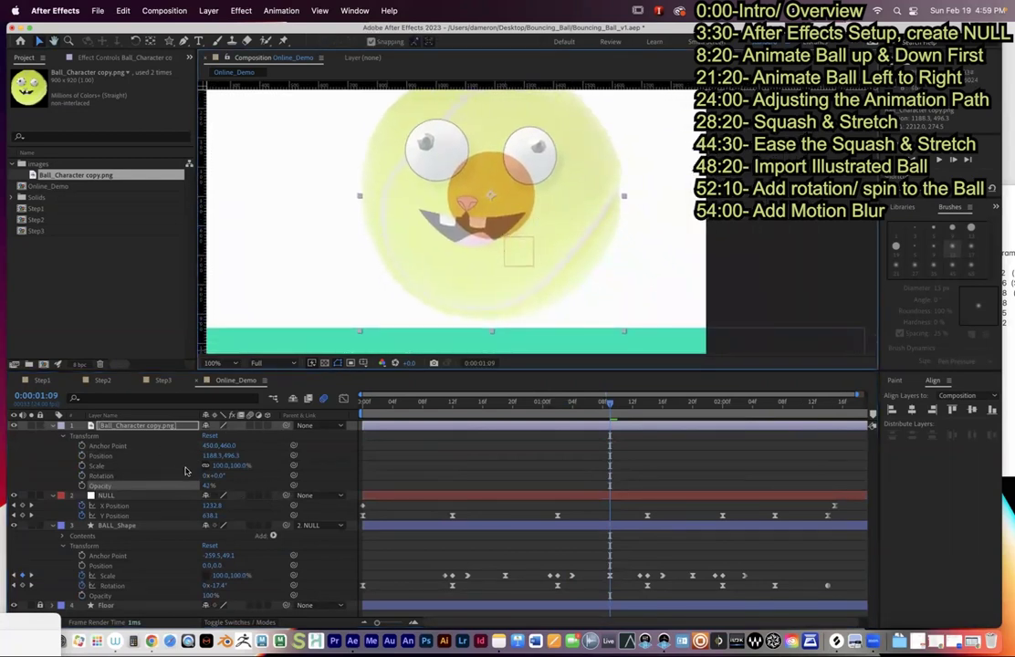
pyautogui.moveTo(216, 467); pyautogui.dragTo(185, 469)
pyautogui.press('.')
pyautogui.press('.')
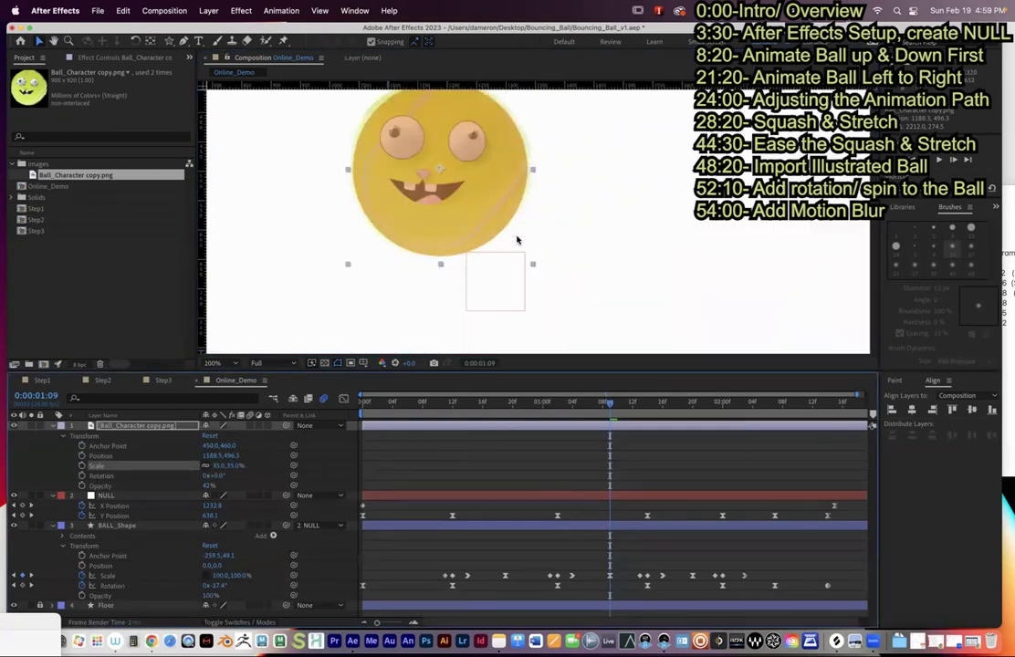
# - Nudge the ball character image to position 1189.3, 501.3 over the orange ball and enlarge the composition view to check the fit
pyautogui.moveTo(452, 182); pyautogui.dragTo(610, 322)
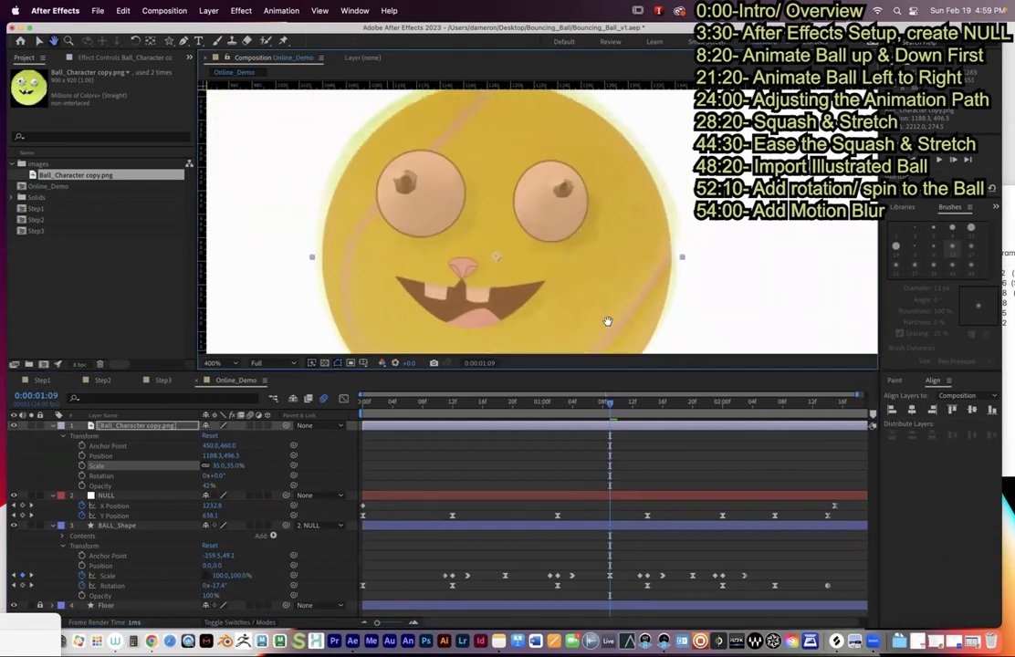
pyautogui.moveTo(497, 220); pyautogui.dragTo(496, 221)
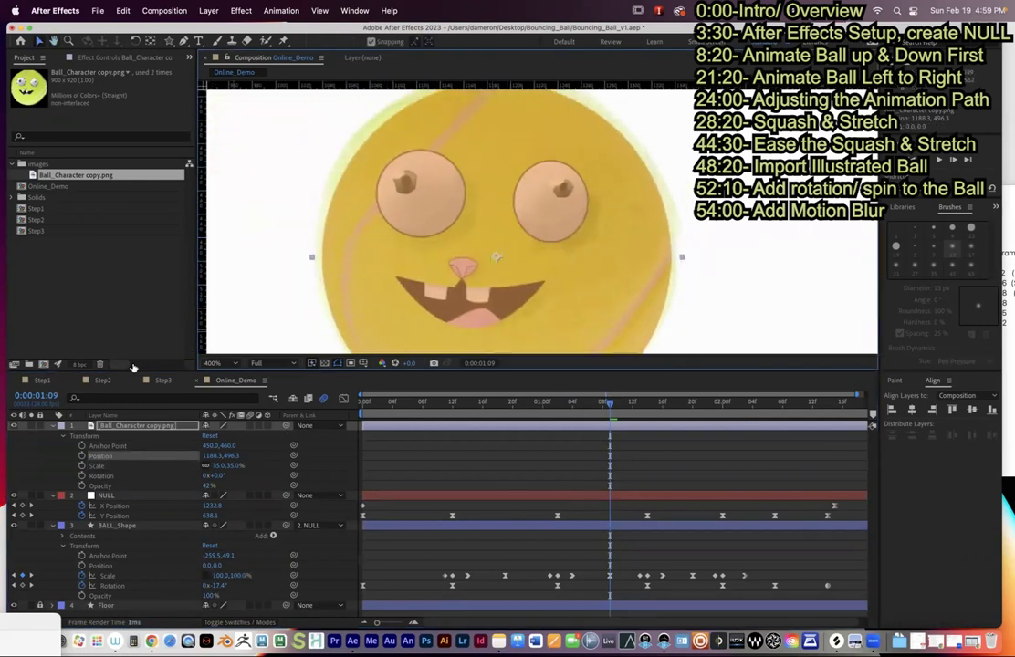
pyautogui.click(116, 425)
pyautogui.moveTo(376, 128); pyautogui.dragTo(375, 136)
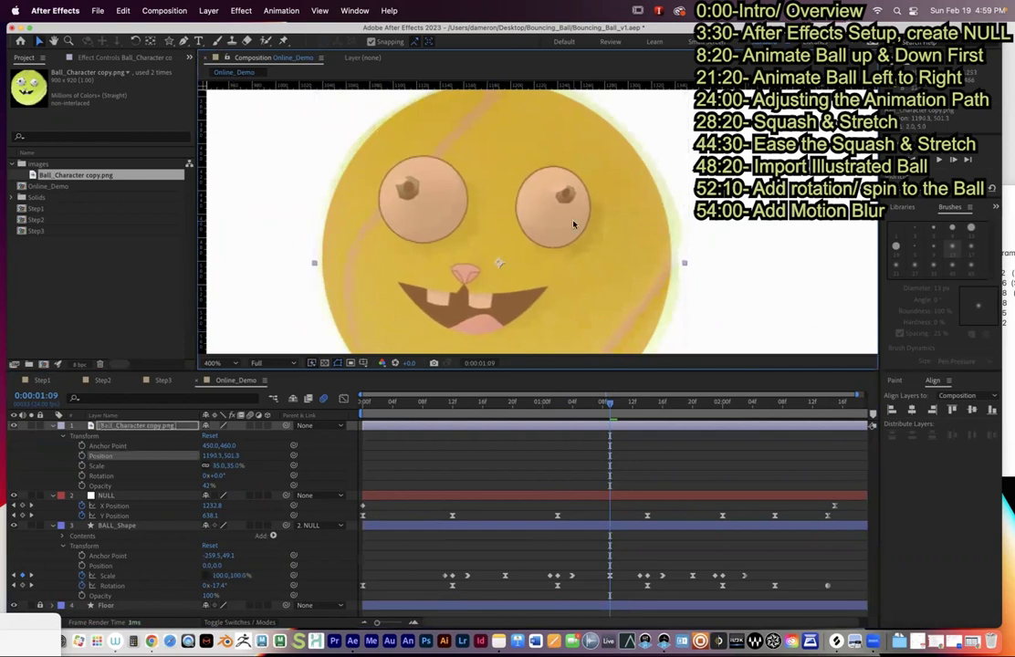
pyautogui.press('Return')
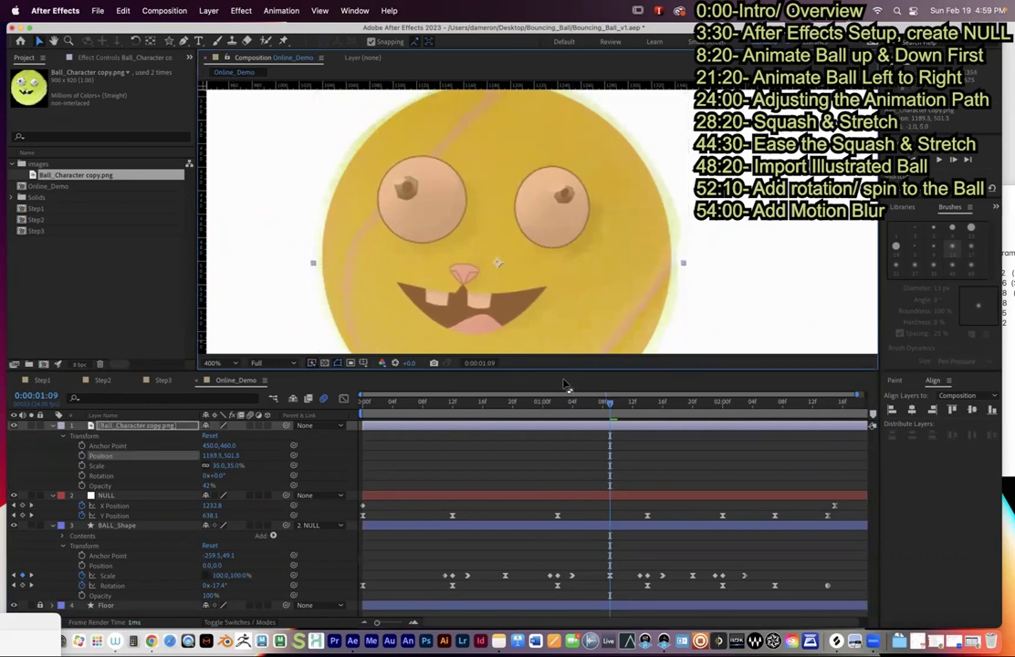
pyautogui.moveTo(561, 370); pyautogui.dragTo(561, 473)
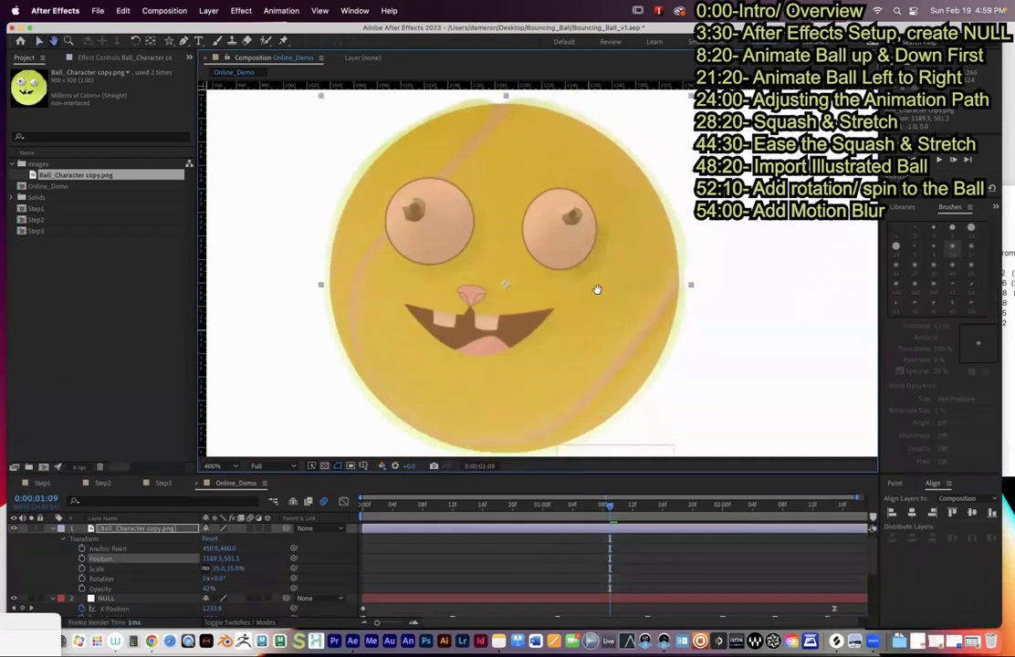
pyautogui.press('v')
pyautogui.click(146, 530)
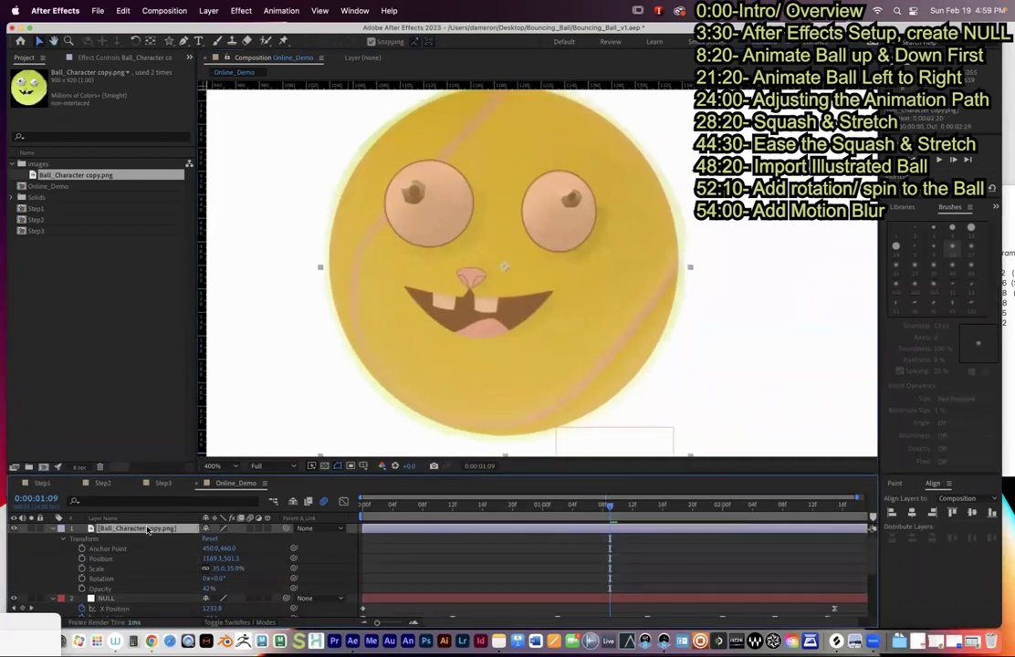
# - Nudge the ball character image to position 1190.8, 497.8 and raise its opacity to 81%
pyautogui.press('Right')
pyautogui.press('Right')
pyautogui.press('Right')
pyautogui.press('Right')
pyautogui.press('Right')
pyautogui.press('Right')
pyautogui.press('Up')
pyautogui.press('Up')
pyautogui.press('Up')
pyautogui.press('Up')
pyautogui.press('Up')
pyautogui.press('Up')
pyautogui.press('Up')
pyautogui.press('Up')
pyautogui.press('Up')
pyautogui.press('Up')
pyautogui.press('Up')
pyautogui.press('Up')
pyautogui.press('Up')
pyautogui.press('Up')
pyautogui.press('Up')
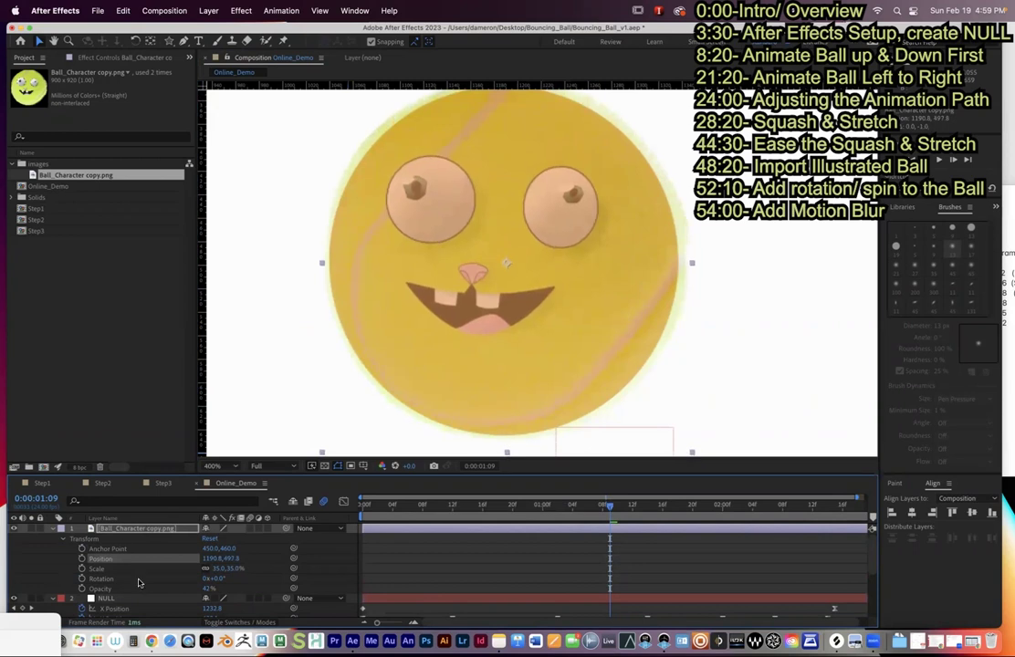
pyautogui.moveTo(208, 589); pyautogui.dragTo(245, 590)
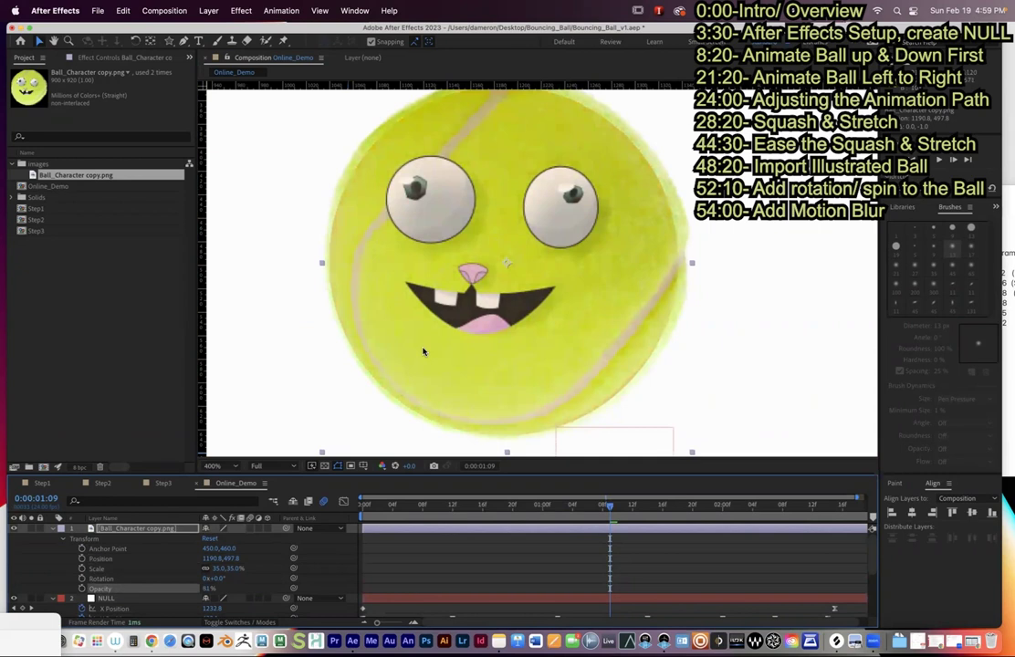
# - Nudge the ball character image to position 1191.8, 500.3 so it covers the orange ball
pyautogui.press('Down')
pyautogui.press('Down')
pyautogui.press('Down')
pyautogui.press('Down')
pyautogui.press('Down')
pyautogui.press('Down')
pyautogui.press('Down')
pyautogui.press('Down')
pyautogui.press('Down')
pyautogui.press('Down')
pyautogui.press('Right')
pyautogui.press('Right')
pyautogui.press('Right')
pyautogui.press('Right')
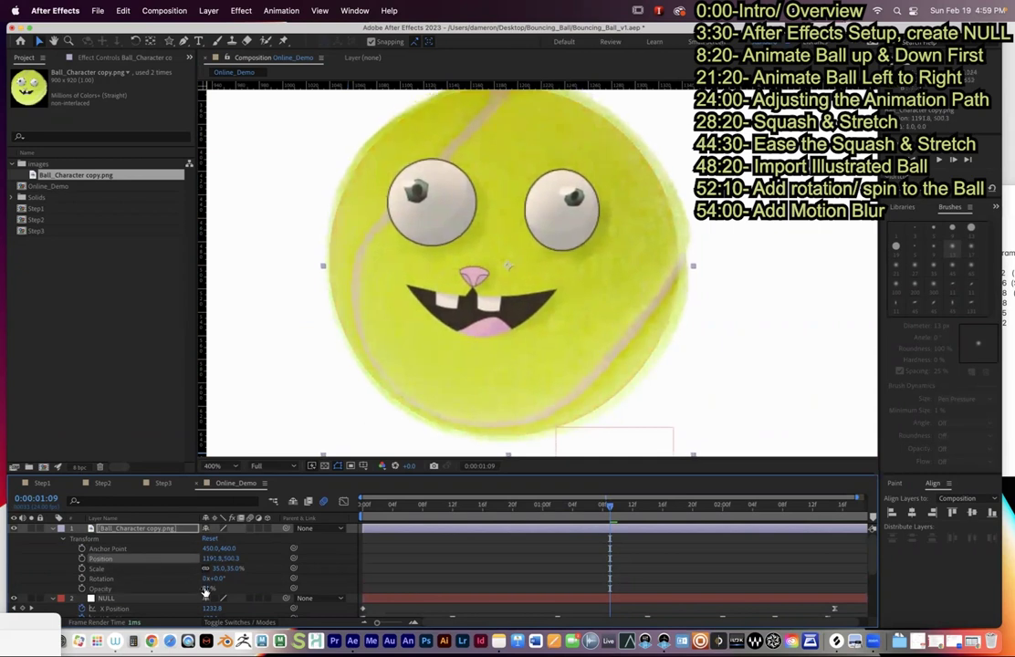
# - Restore the ball character's opacity to 100% and toggle its visibility to compare it with the orange ball
pyautogui.moveTo(207, 592); pyautogui.dragTo(195, 591)
pyautogui.moveTo(351, 580); pyautogui.dragTo(259, 573)
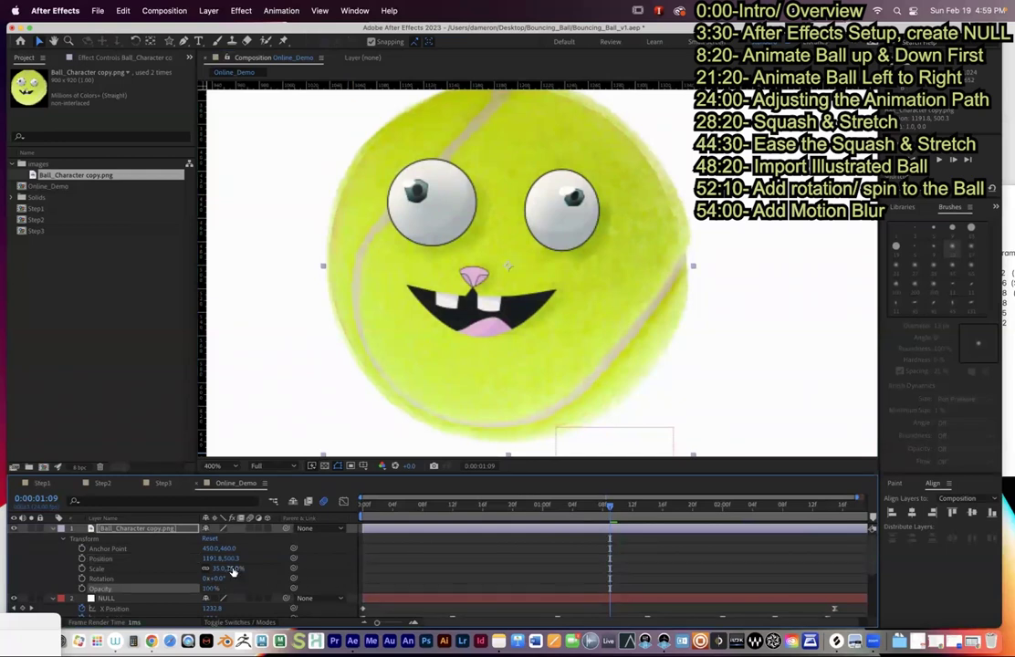
pyautogui.click(12, 529)
pyautogui.click(13, 530)
pyautogui.scroll(-2, 494, 278)
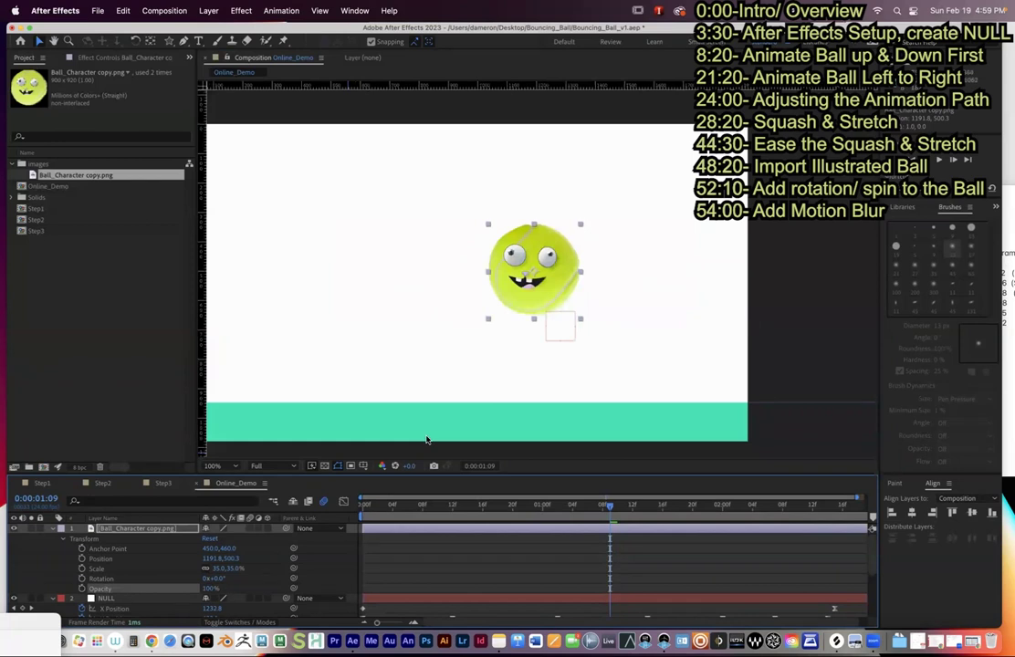
# - Enlarge the timeline area and parent the ball character layer to BALL_Shape
pyautogui.moveTo(154, 473); pyautogui.dragTo(153, 369)
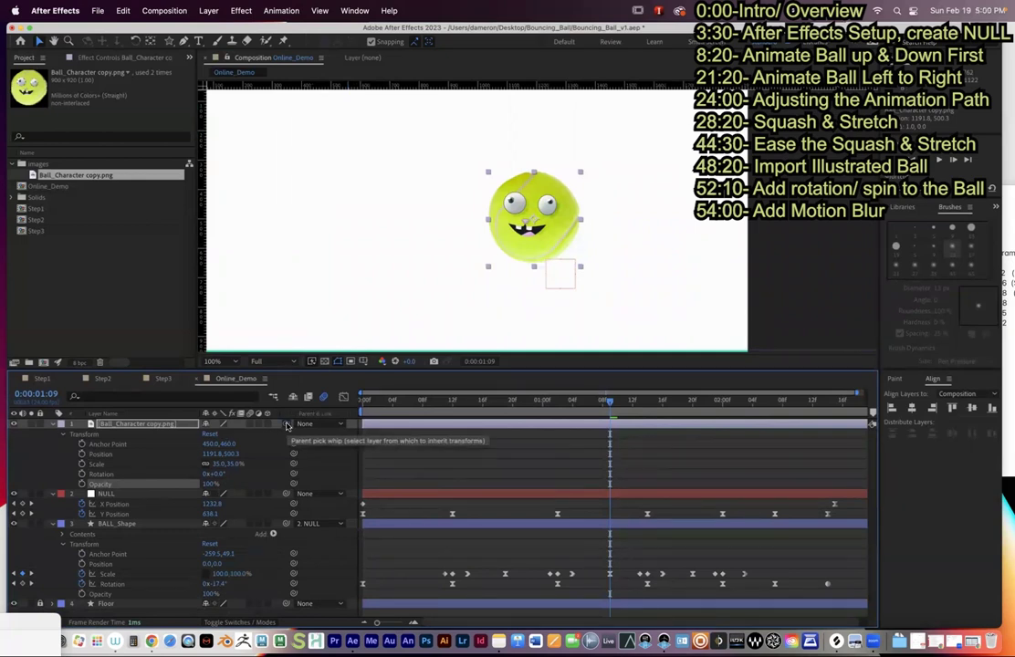
pyautogui.moveTo(286, 425); pyautogui.dragTo(129, 525)
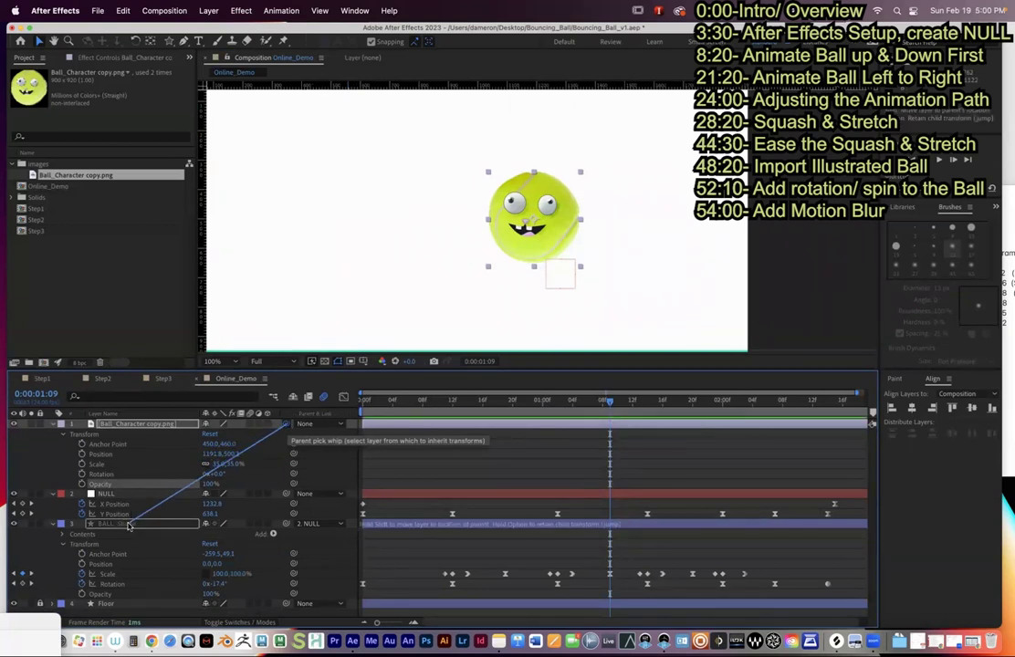
pyautogui.moveTo(131, 524); pyautogui.dragTo(125, 526)
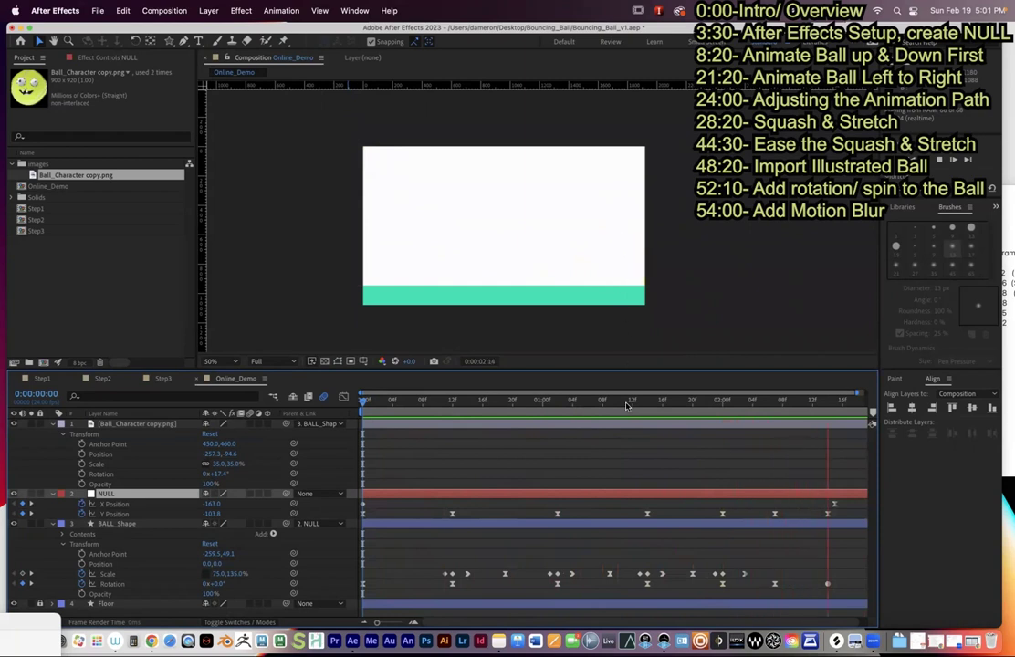
# - Stop the preview and add a Rotation keyframe to the ball character layer at 0:00:00:00
pyautogui.press('space')
pyautogui.moveTo(548, 401); pyautogui.dragTo(608, 405)
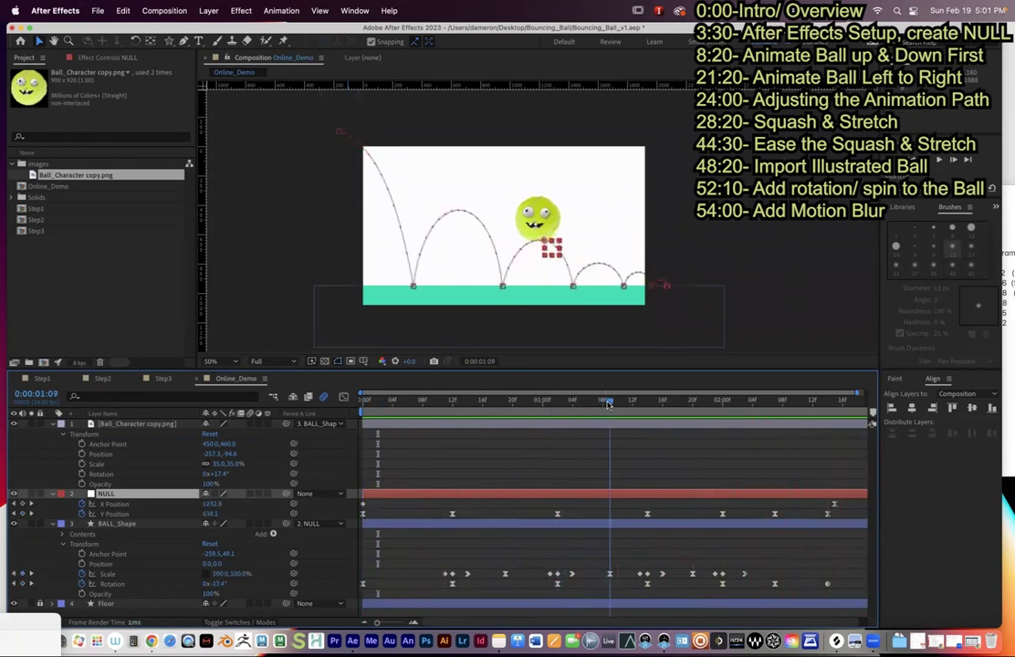
pyautogui.press('Home')
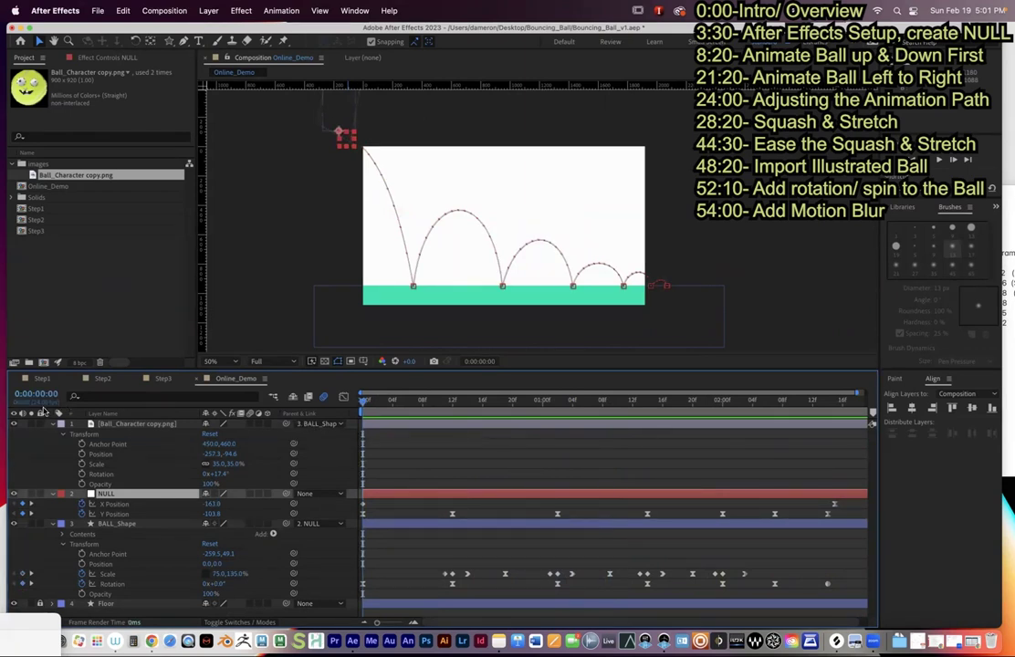
pyautogui.click(119, 425)
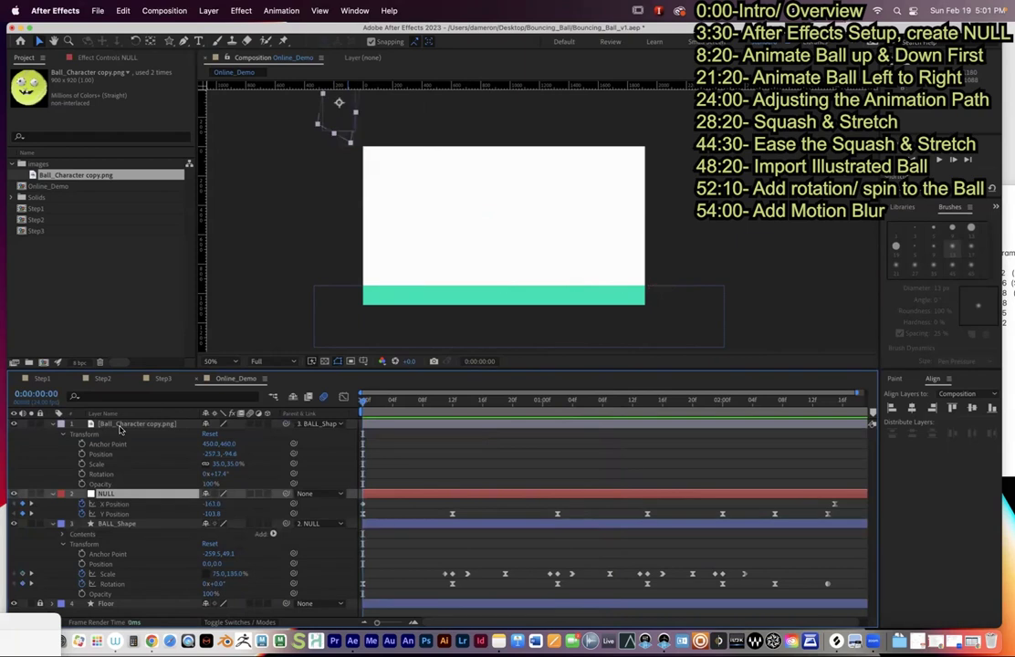
pyautogui.click(81, 474)
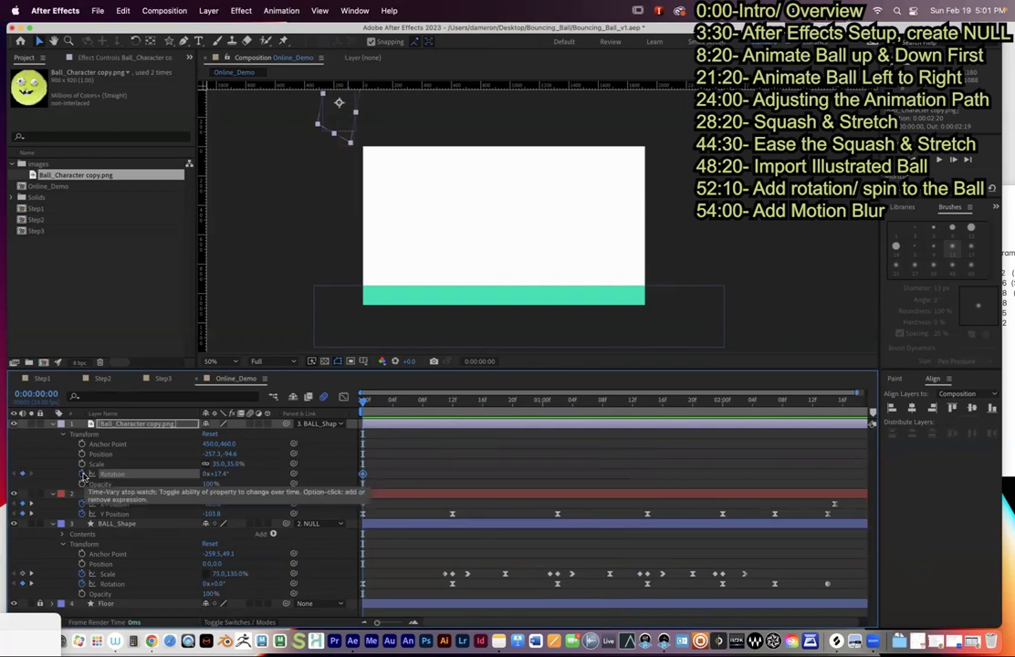
# - Add a Rotation keyframe of 2x+287.4° to the ball character at 0:00:02:15 and preview the spin
pyautogui.moveTo(395, 399); pyautogui.dragTo(834, 431)
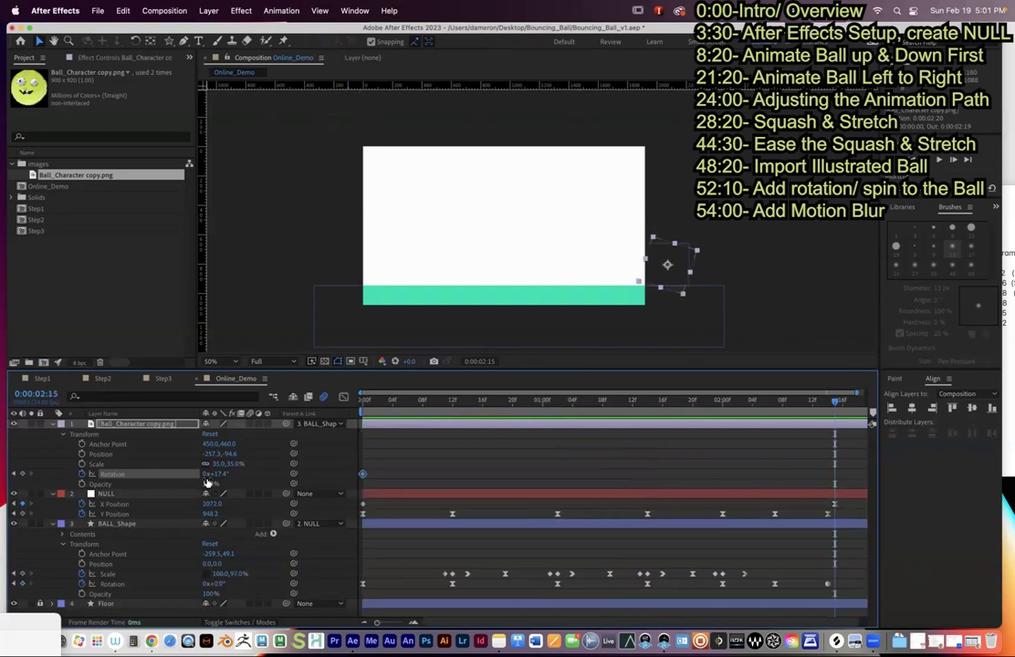
pyautogui.moveTo(215, 474); pyautogui.dragTo(749, 456)
pyautogui.moveTo(223, 475); pyautogui.dragTo(678, 483)
pyautogui.press('space')
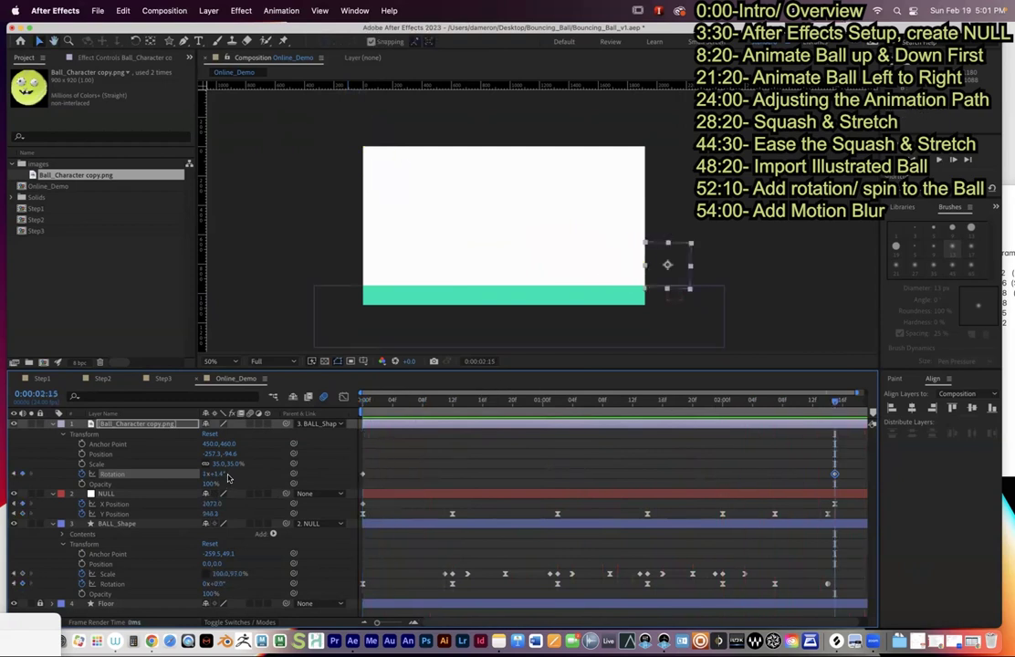
pyautogui.moveTo(214, 474); pyautogui.dragTo(470, 413)
pyautogui.press('space')
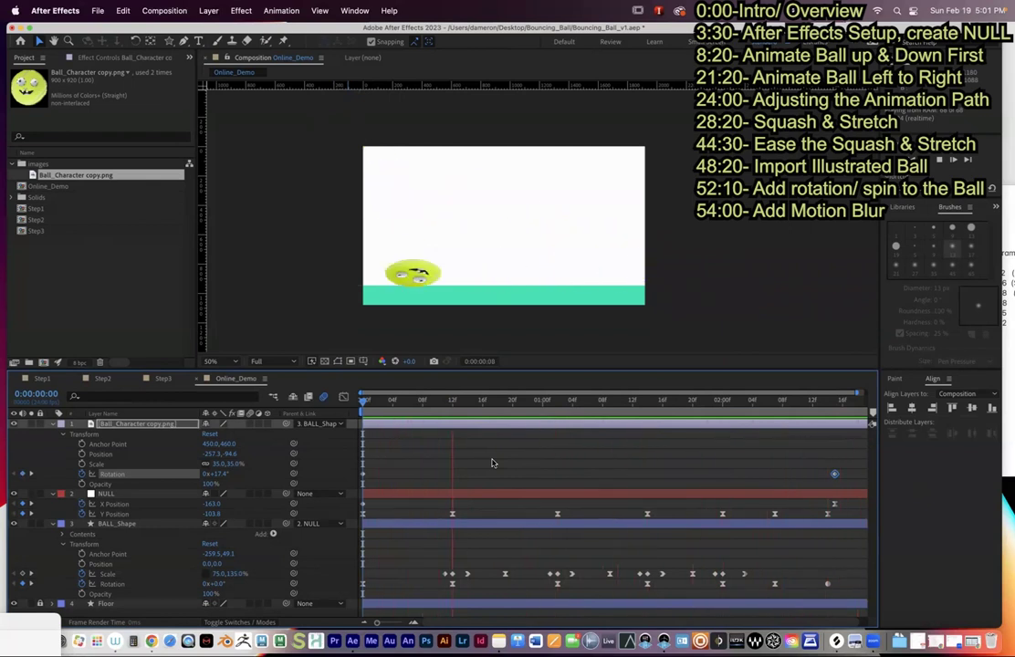
# - Set the ball character's Rotation keyframe at 0:00:02:15 to 3x+37.4°
pyautogui.press('space')
pyautogui.moveTo(525, 399); pyautogui.dragTo(356, 408)
pyautogui.click(362, 474)
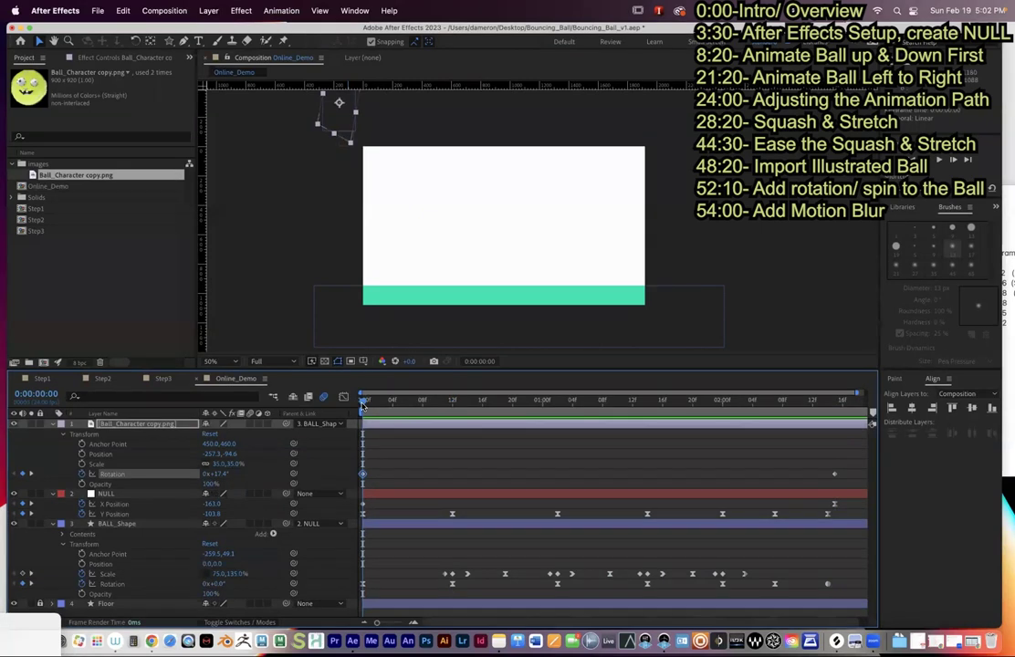
pyautogui.moveTo(388, 411); pyautogui.dragTo(835, 415)
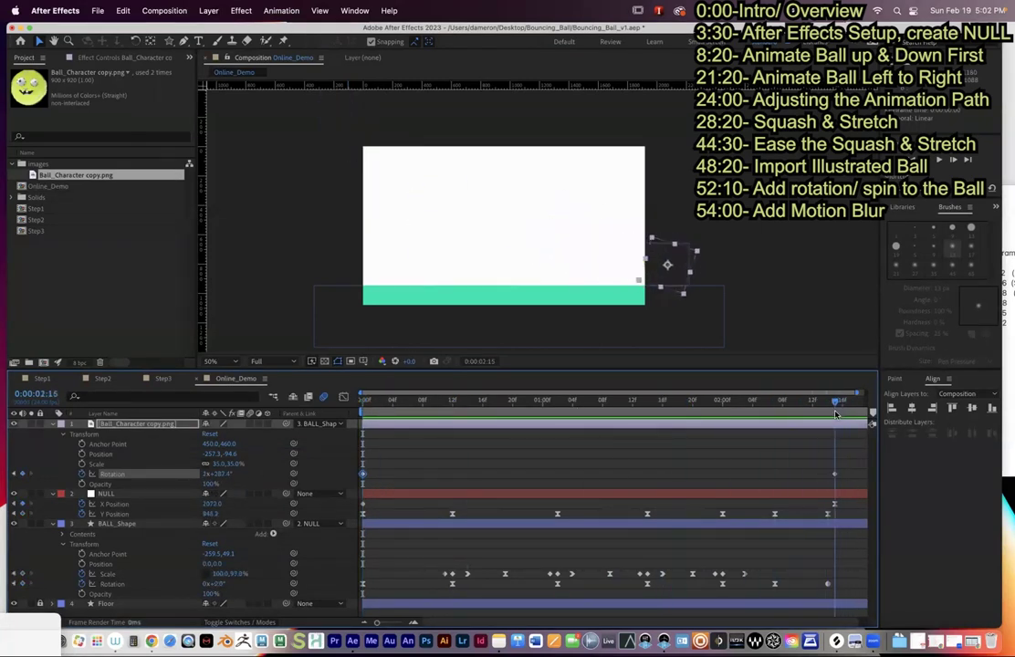
pyautogui.moveTo(216, 474); pyautogui.dragTo(204, 484)
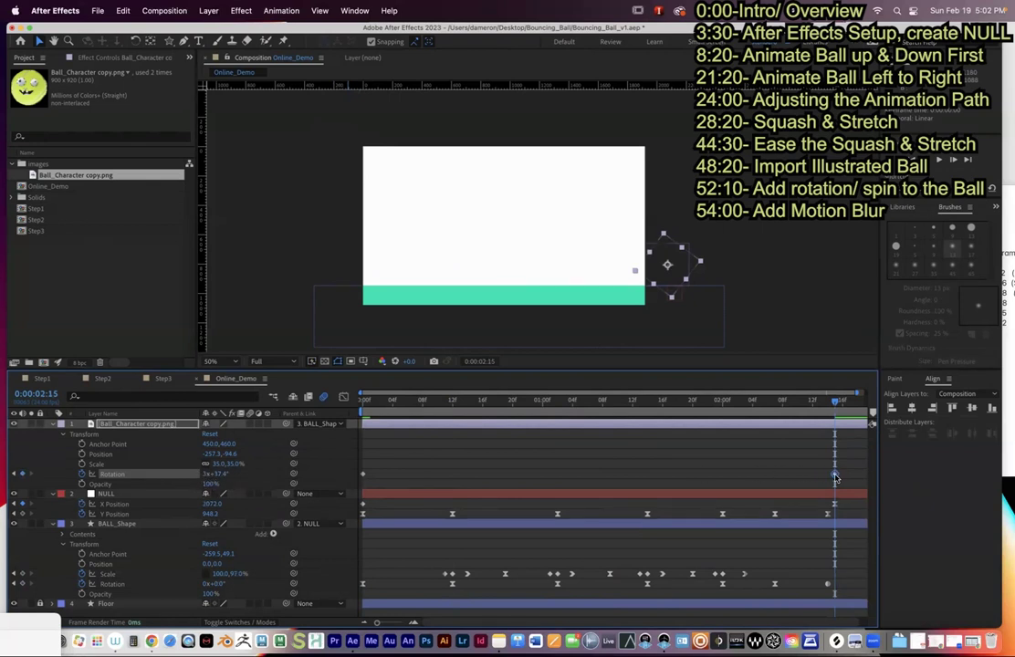
# - Compare the ball character with the orange ball up close at 0:00:01:22 and hide the BALL_Shape layer
pyautogui.moveTo(796, 409); pyautogui.dragTo(706, 457)
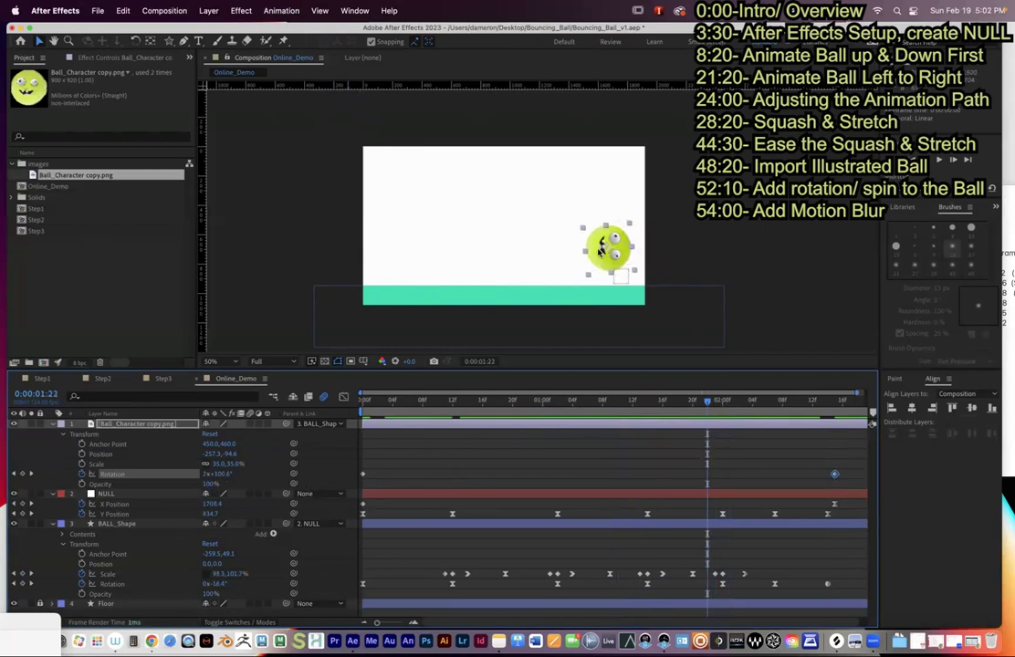
pyautogui.press('.')
pyautogui.press('.')
pyautogui.moveTo(680, 281); pyautogui.dragTo(512, 172)
pyautogui.click(12, 425)
pyautogui.click(13, 424)
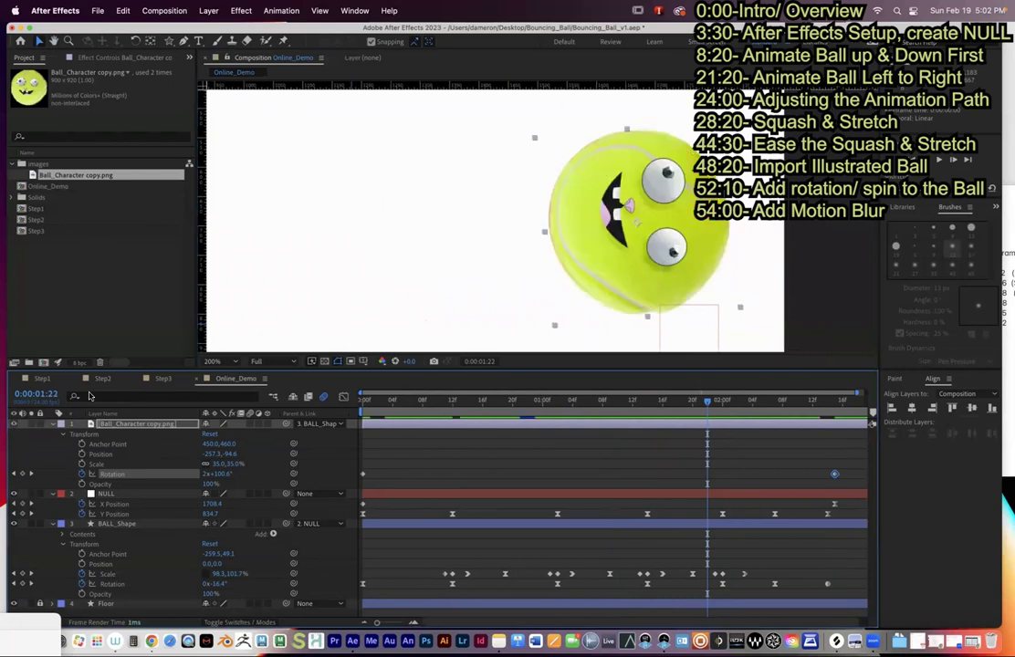
pyautogui.click(122, 525)
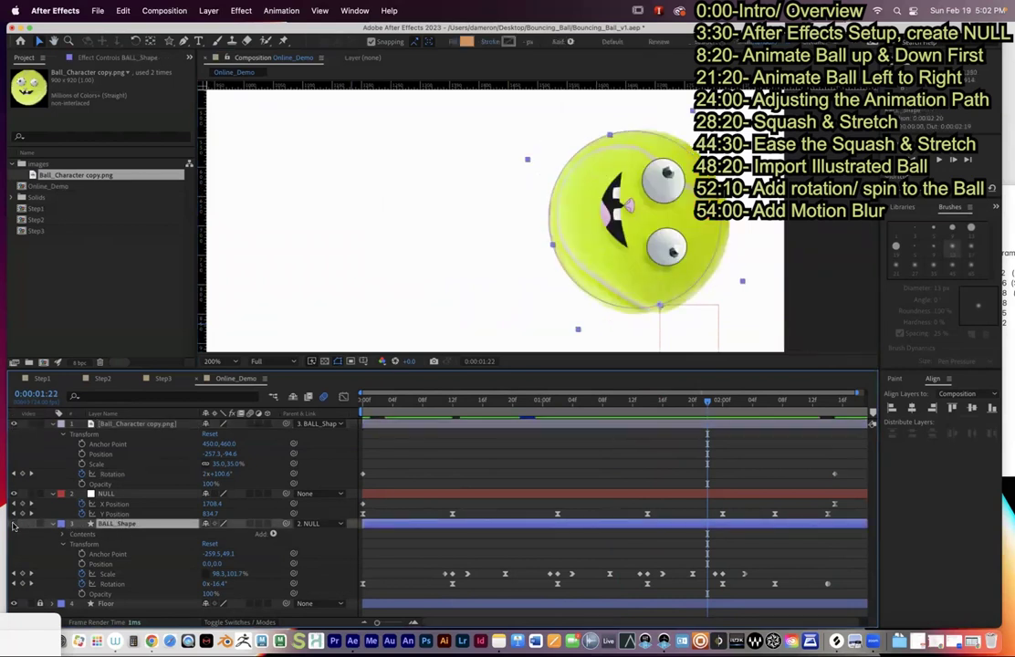
pyautogui.click(13, 524)
# - Preview the spin and apply Easy Ease In to the ball character's last Rotation keyframe in the Graph Editor
pyautogui.moveTo(704, 403); pyautogui.dragTo(835, 399)
pyautogui.scroll(-3, 625, 275)
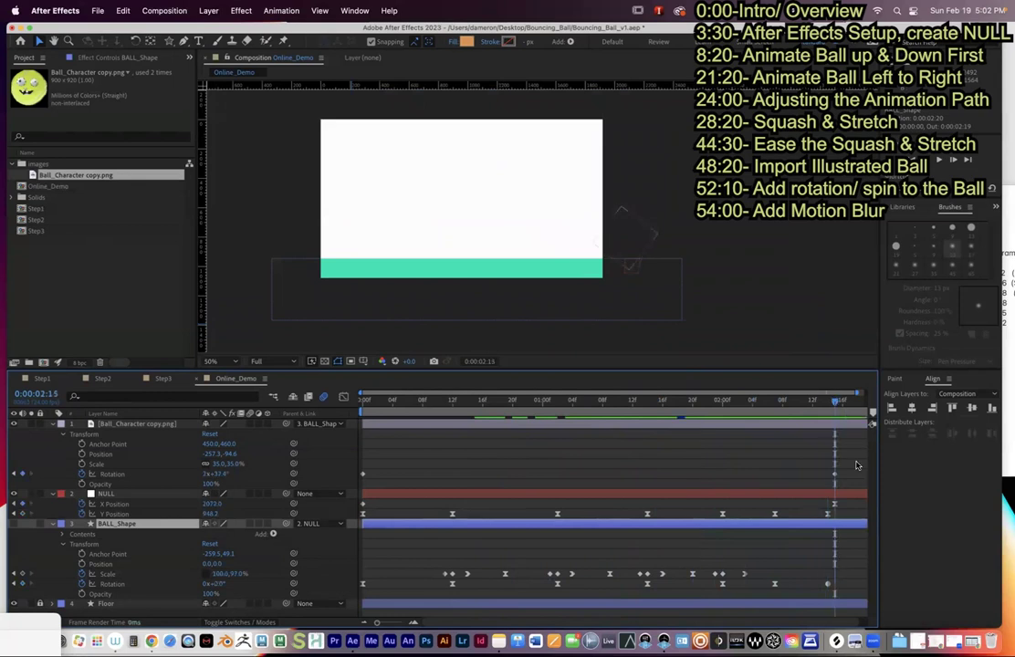
pyautogui.press('space')
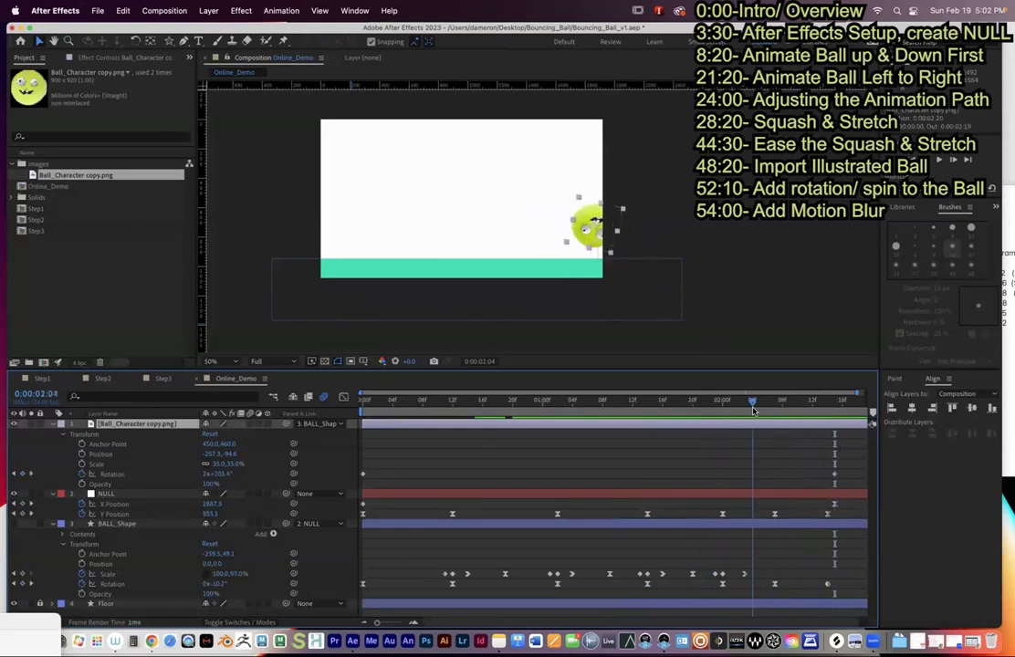
pyautogui.moveTo(817, 453); pyautogui.dragTo(846, 490)
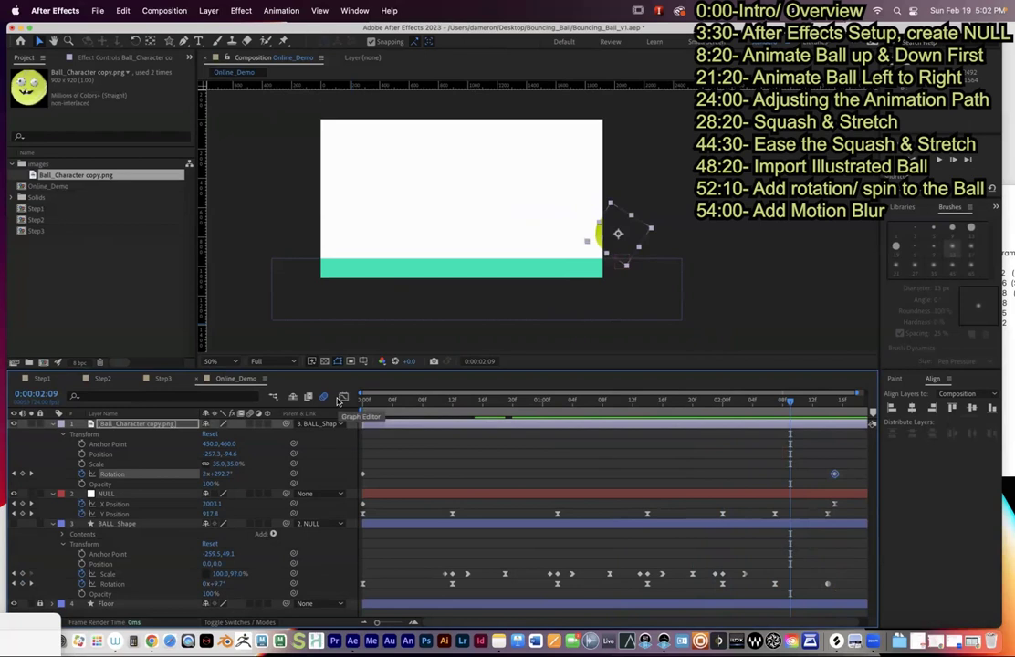
pyautogui.moveTo(827, 442); pyautogui.dragTo(791, 487)
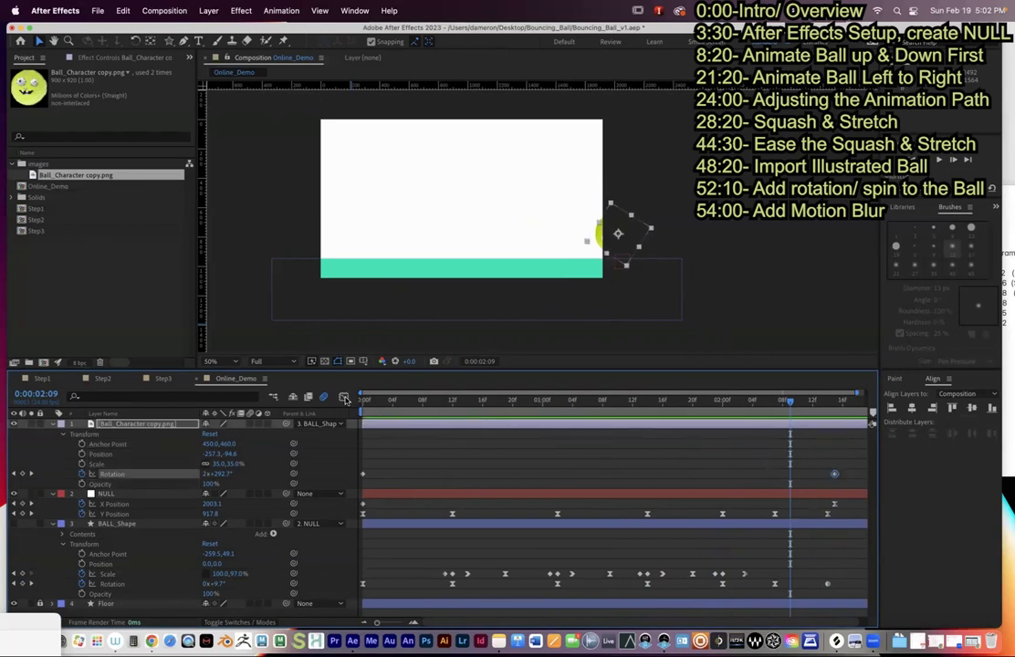
pyautogui.click(344, 398)
pyautogui.click(726, 610)
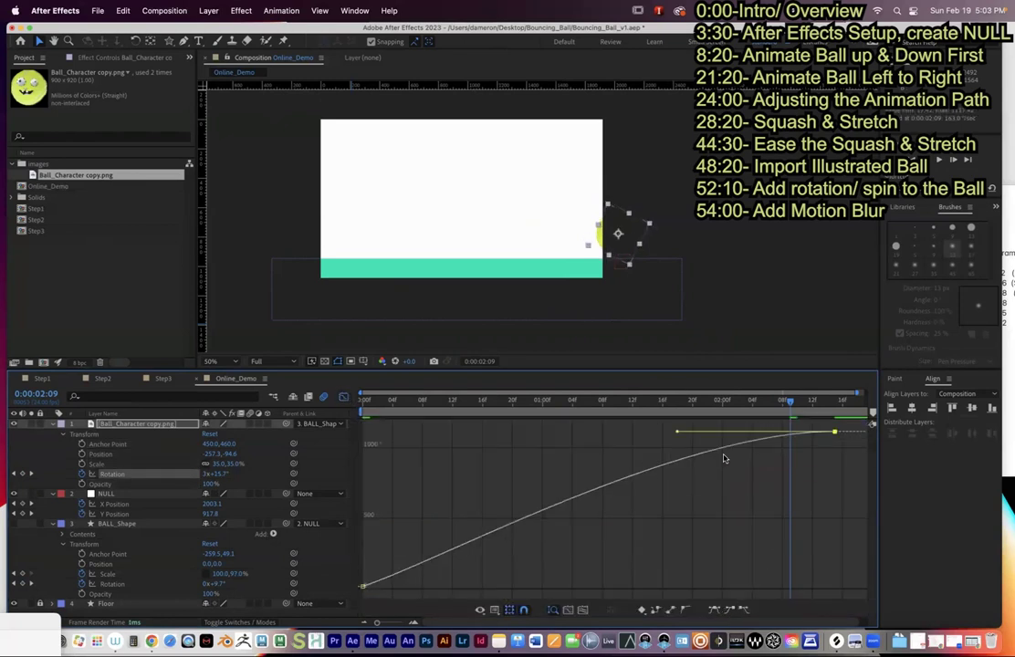
# - Lengthen the last Rotation keyframe's ease handle, preview the slowing spin and return to the keyframe view
pyautogui.moveTo(683, 431); pyautogui.dragTo(362, 406)
pyautogui.press('space')
pyautogui.press('space')
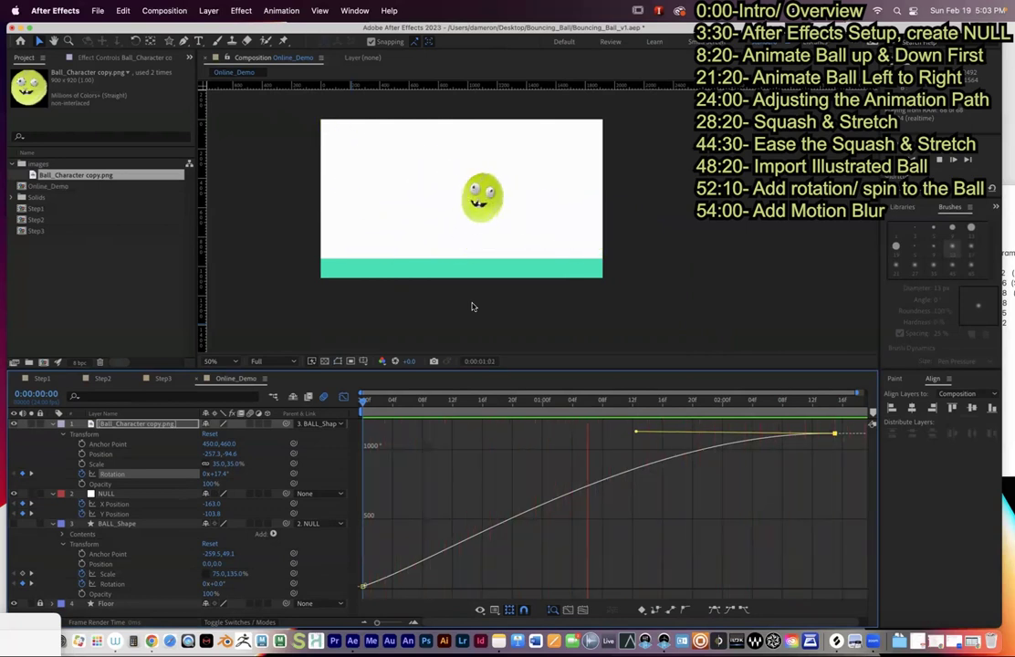
pyautogui.press('Home')
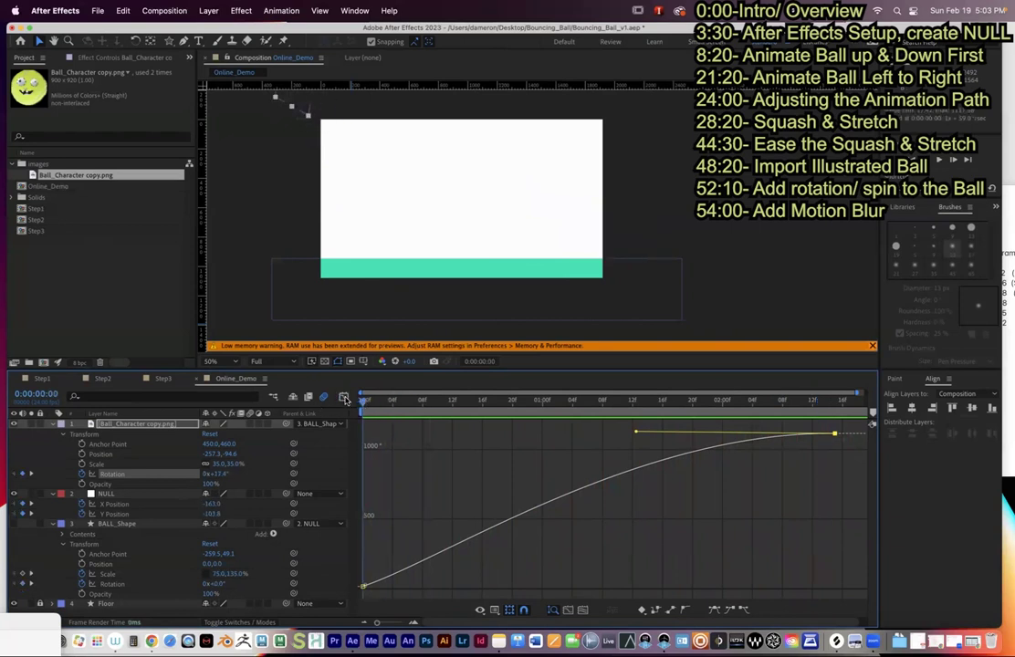
pyautogui.hotkey('shift', 'F3')
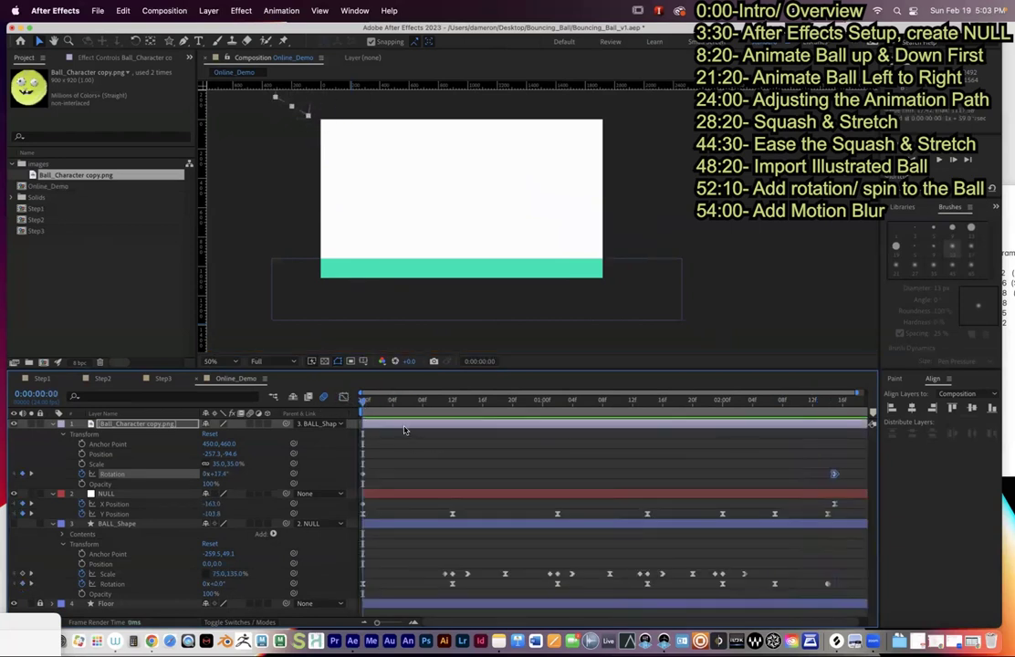
# - Scrub through the bounces and select NULL, BALL_Shape and the ball character in turn to review each layer's role
pyautogui.moveTo(369, 405); pyautogui.dragTo(539, 416)
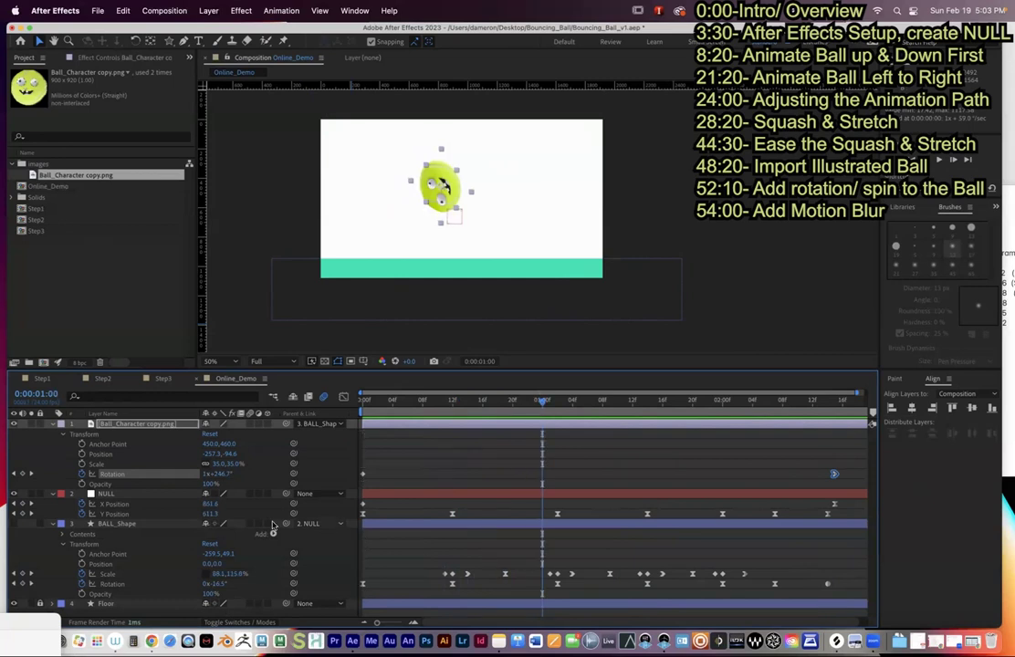
pyautogui.click(123, 527)
pyautogui.click(116, 495)
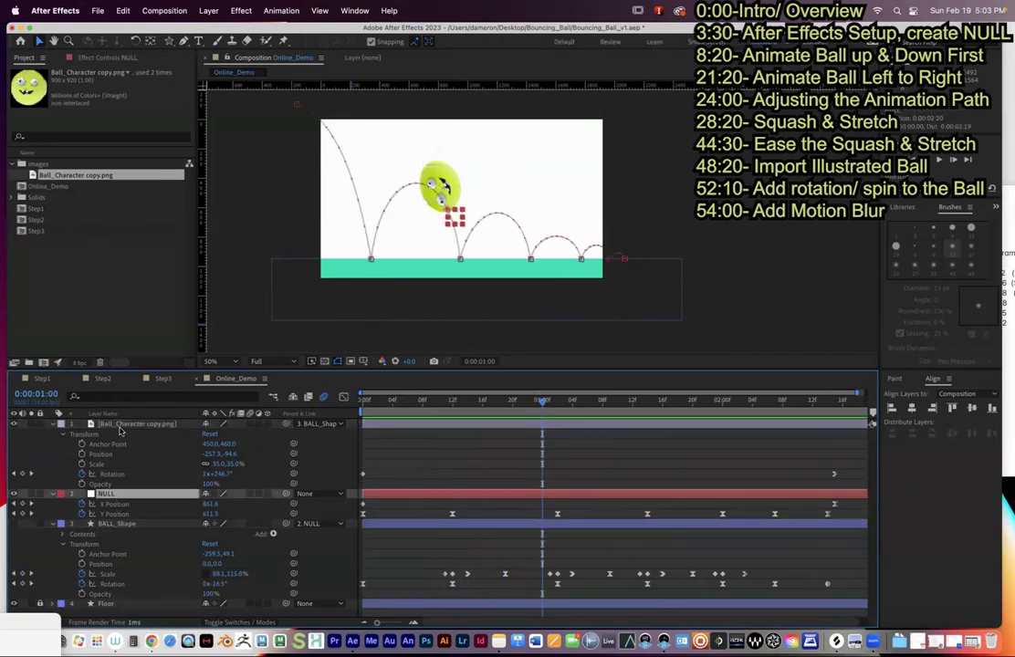
pyautogui.click(116, 425)
pyautogui.click(116, 494)
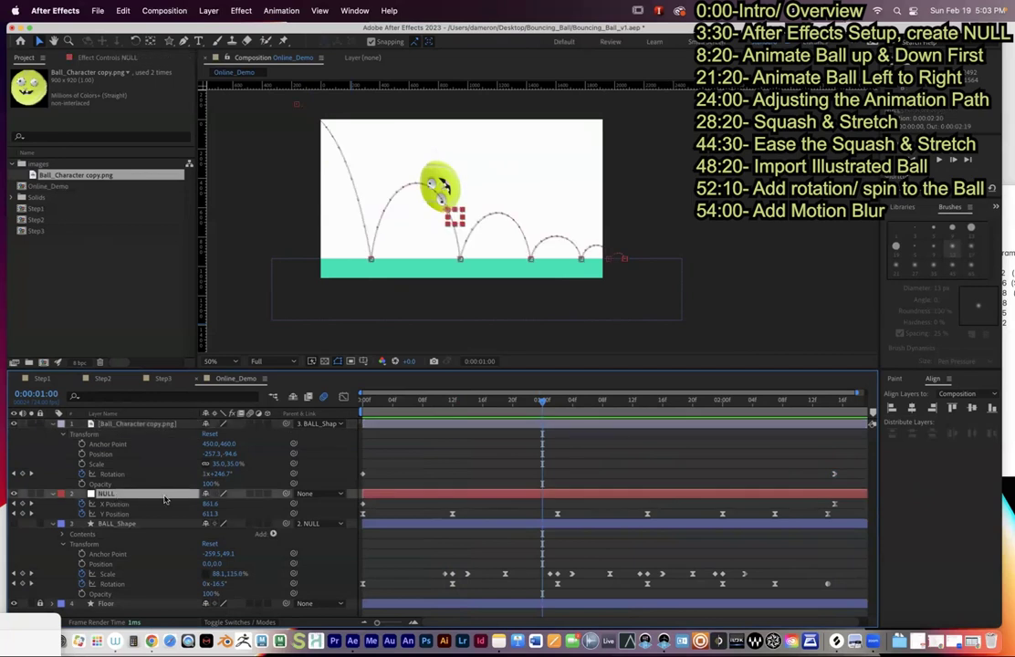
pyautogui.click(123, 524)
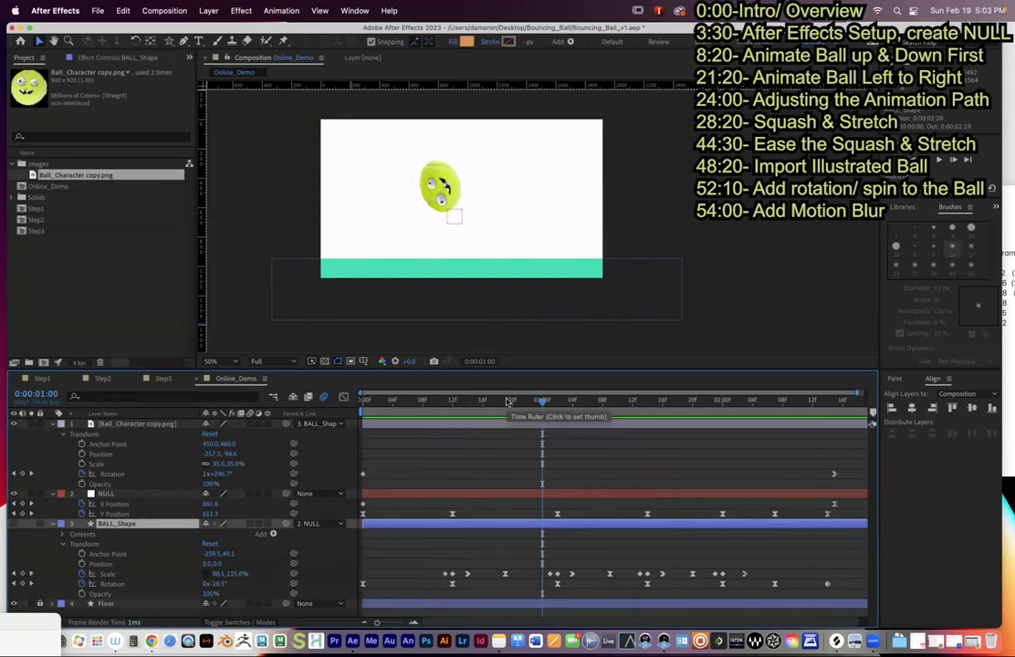
pyautogui.click(424, 423)
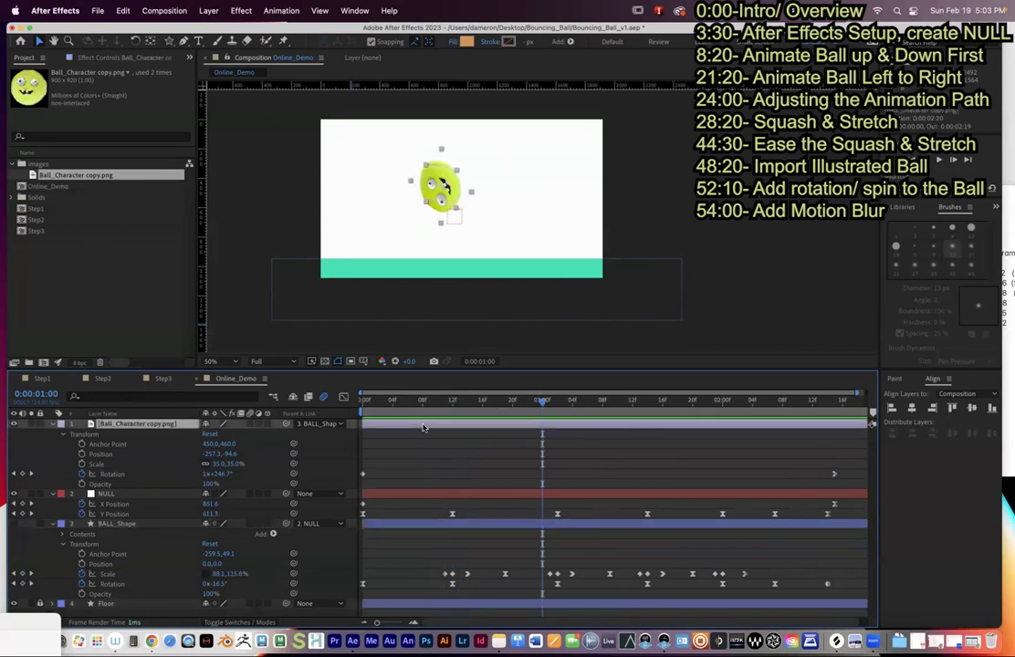
pyautogui.moveTo(456, 402); pyautogui.dragTo(832, 445)
pyautogui.moveTo(730, 415); pyautogui.dragTo(467, 412)
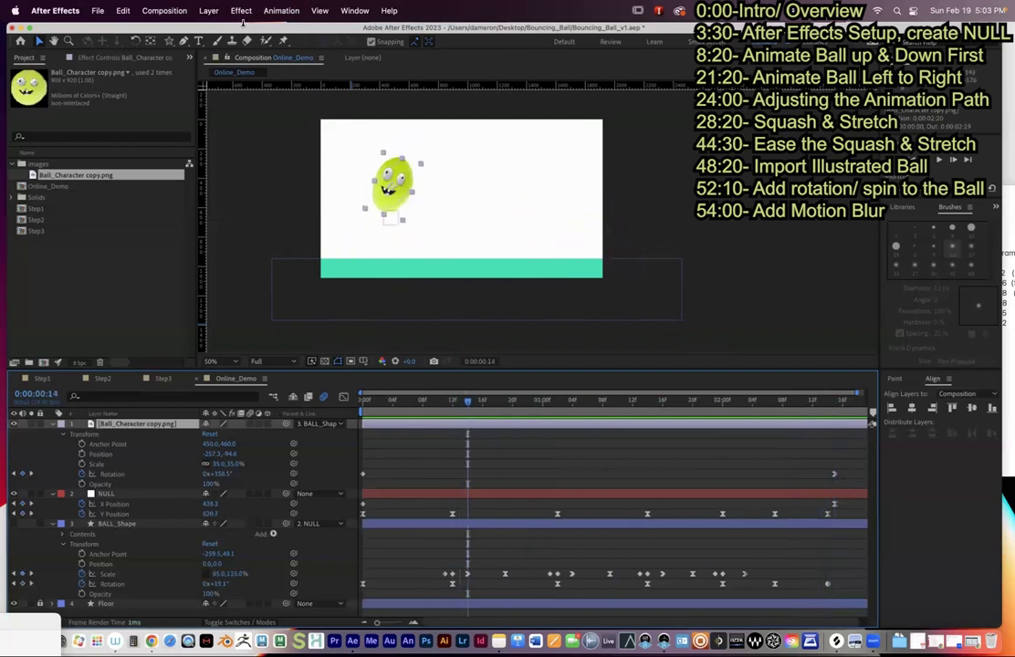
# - Enable motion blur for the ball character layer, checking it at 0:00:00:10, and preview the animation from the start
pyautogui.moveTo(412, 410); pyautogui.dragTo(438, 412)
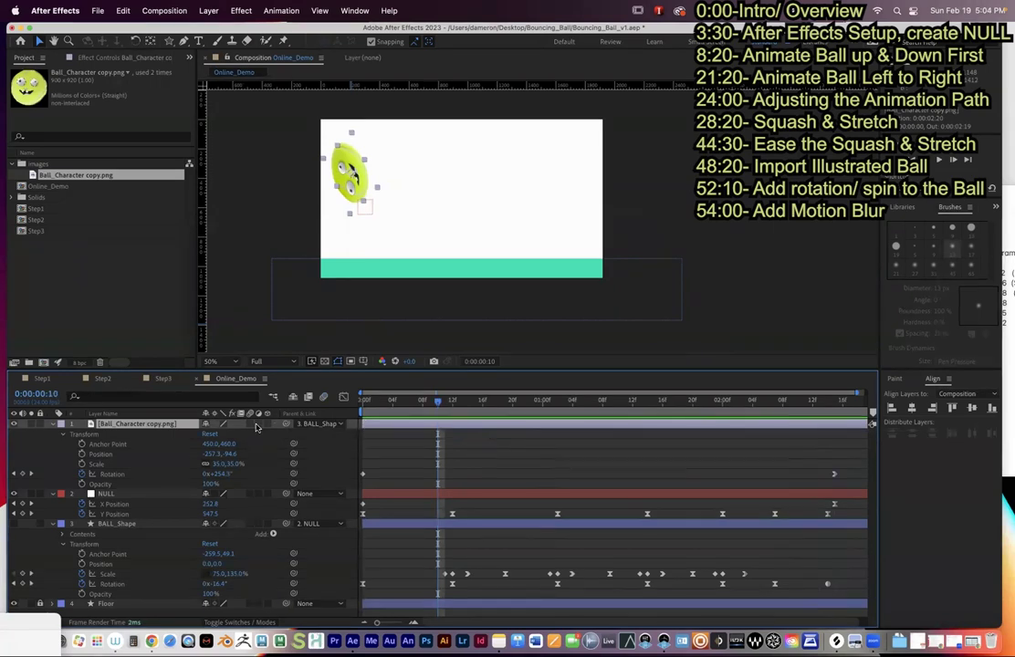
pyautogui.click(323, 399)
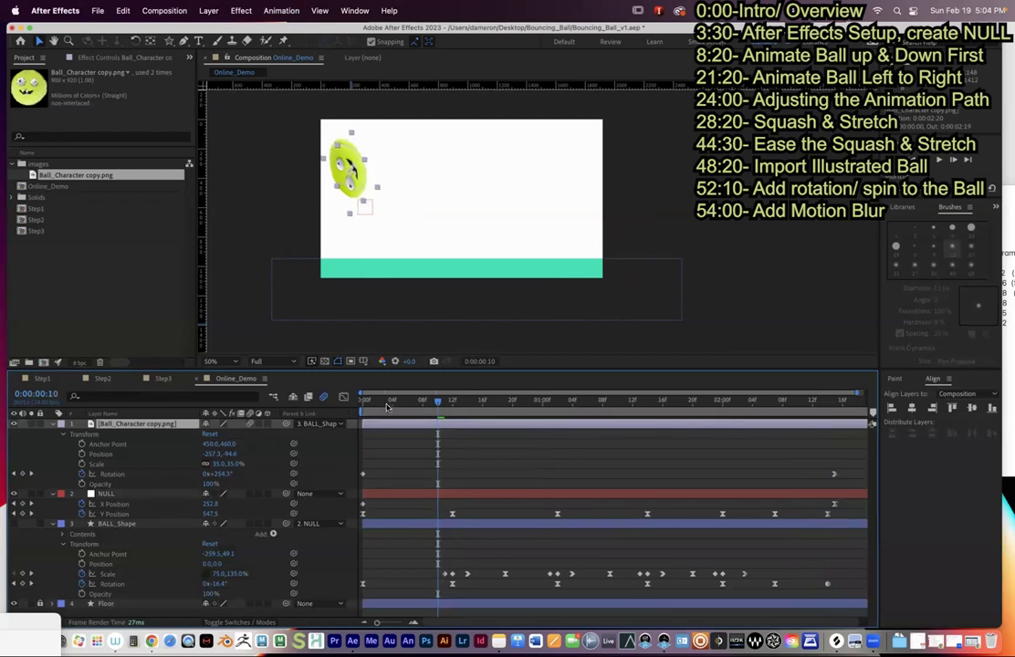
pyautogui.press('Home')
pyautogui.click(940, 159)
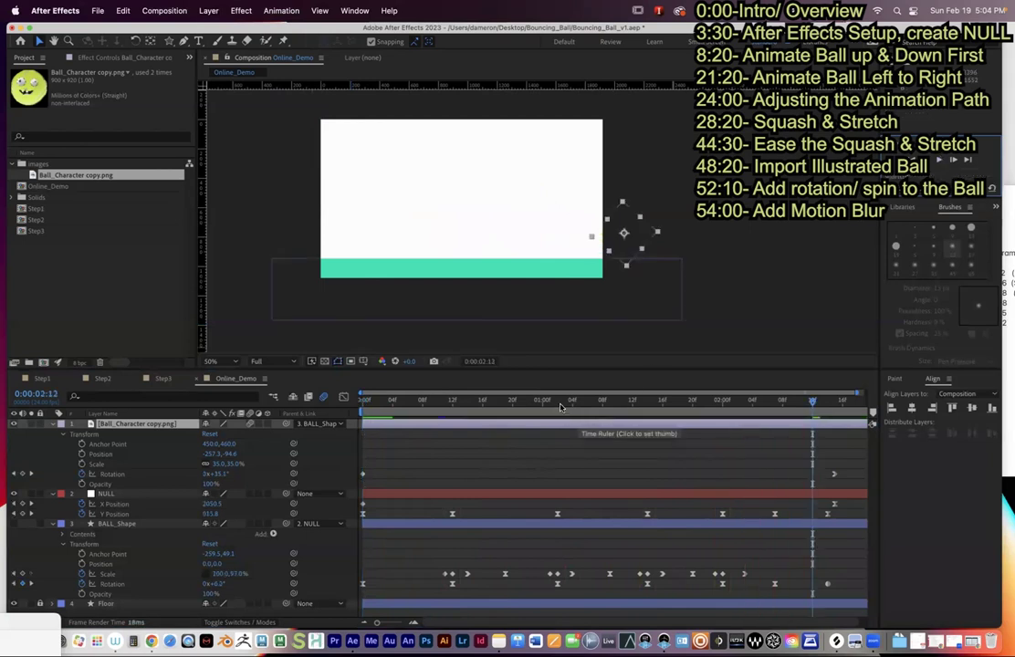
pyautogui.click(494, 404)
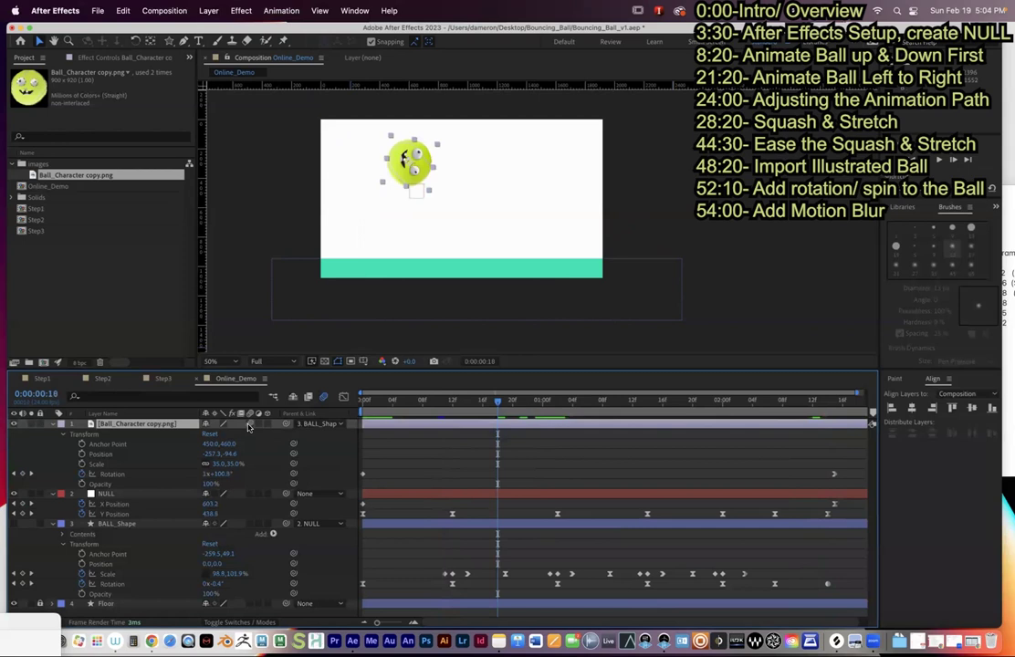
# - Show BALL_Shape in place of the ball character, enable motion blur on it and check the blur at 0:00:00:11
pyautogui.click(96, 526)
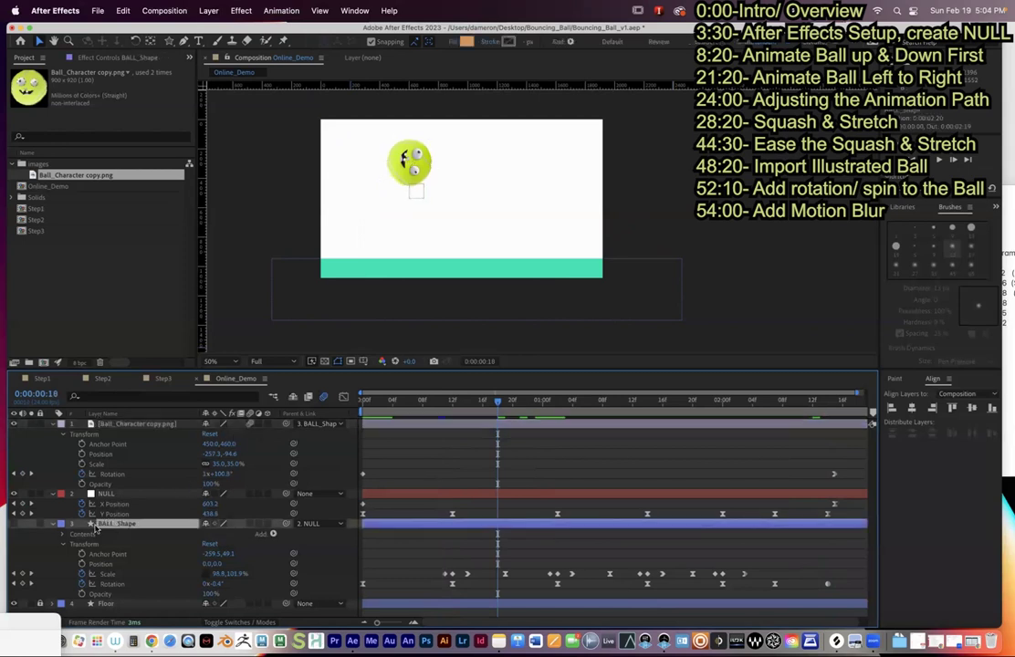
pyautogui.click(14, 425)
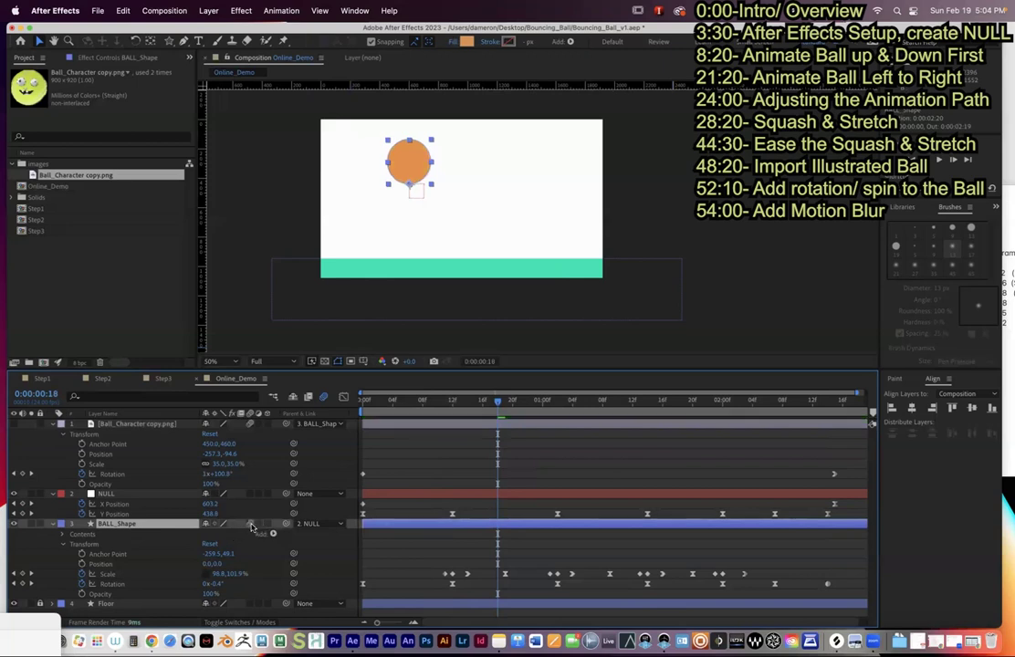
pyautogui.moveTo(494, 400); pyautogui.dragTo(445, 401)
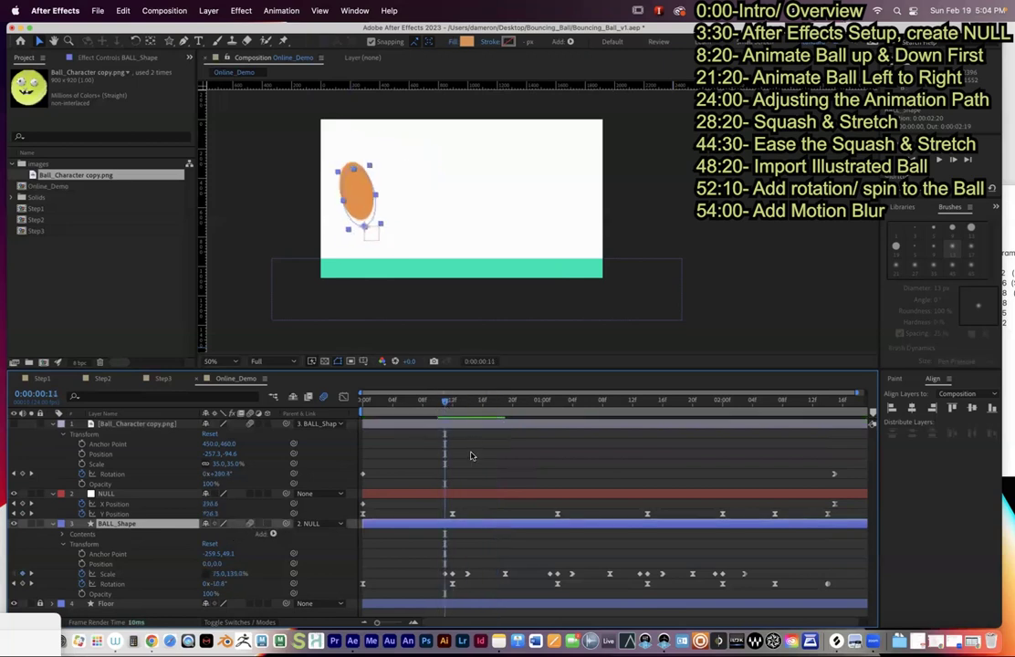
pyautogui.click(471, 455)
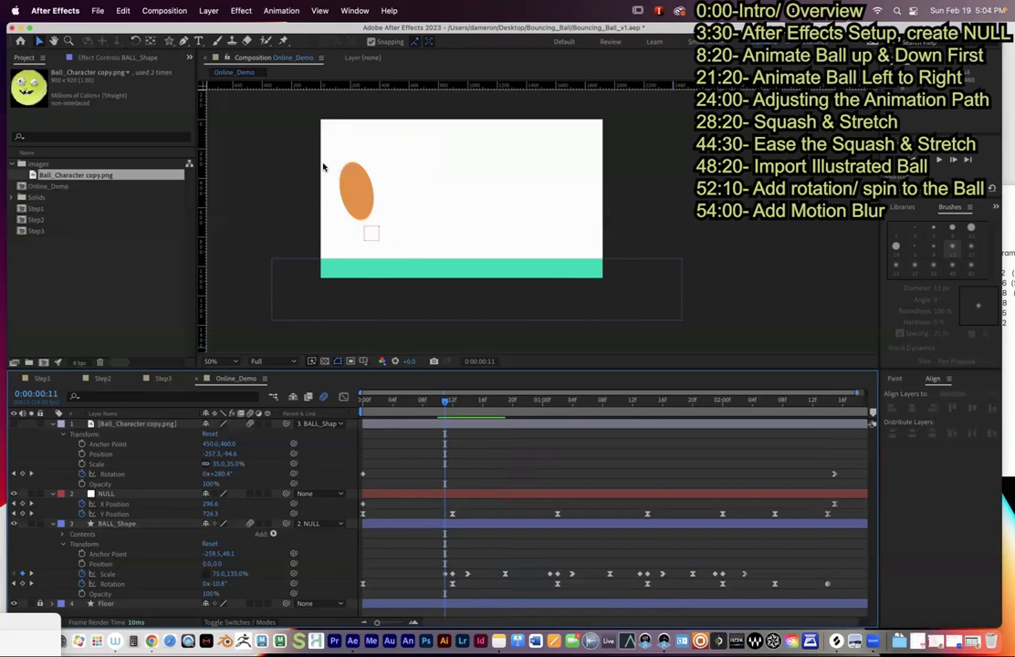
# - Go to 0:00:00:10, hide the BALL_Shape layer and show the ball character layer again
pyautogui.click(437, 401)
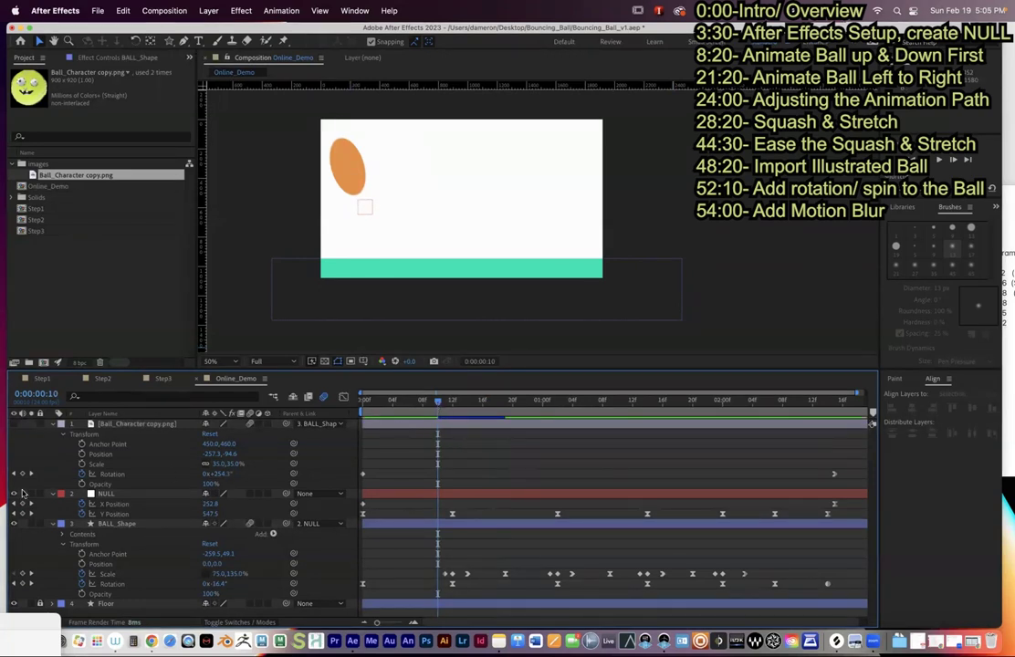
pyautogui.click(13, 524)
pyautogui.click(14, 424)
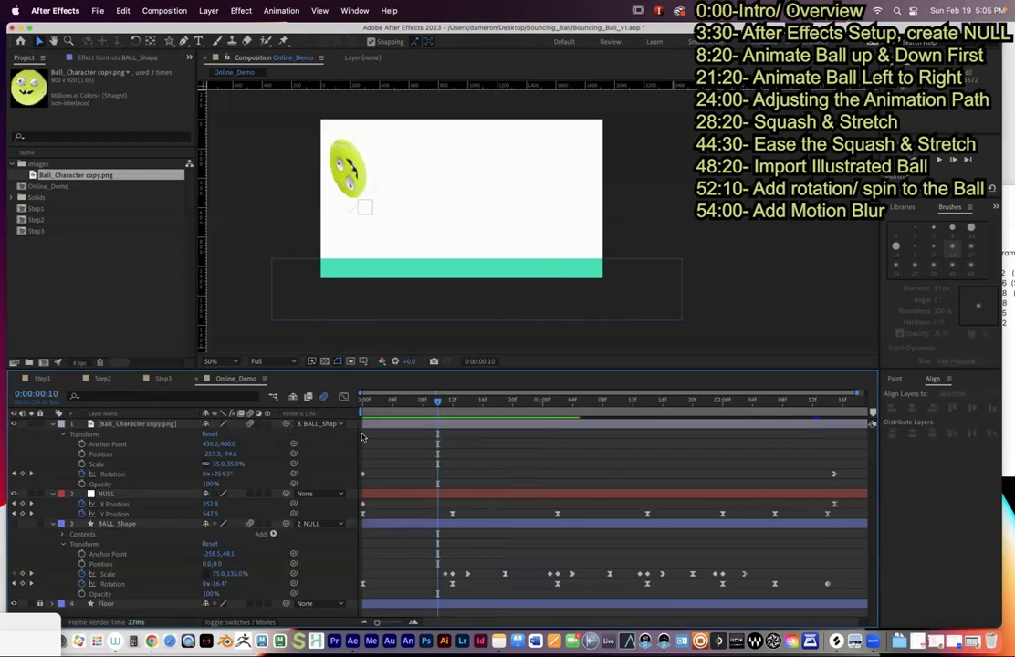
# - Open the composition's motion blur settings and try a much larger Shutter Angle and a value of 180°
pyautogui.click(170, 11)
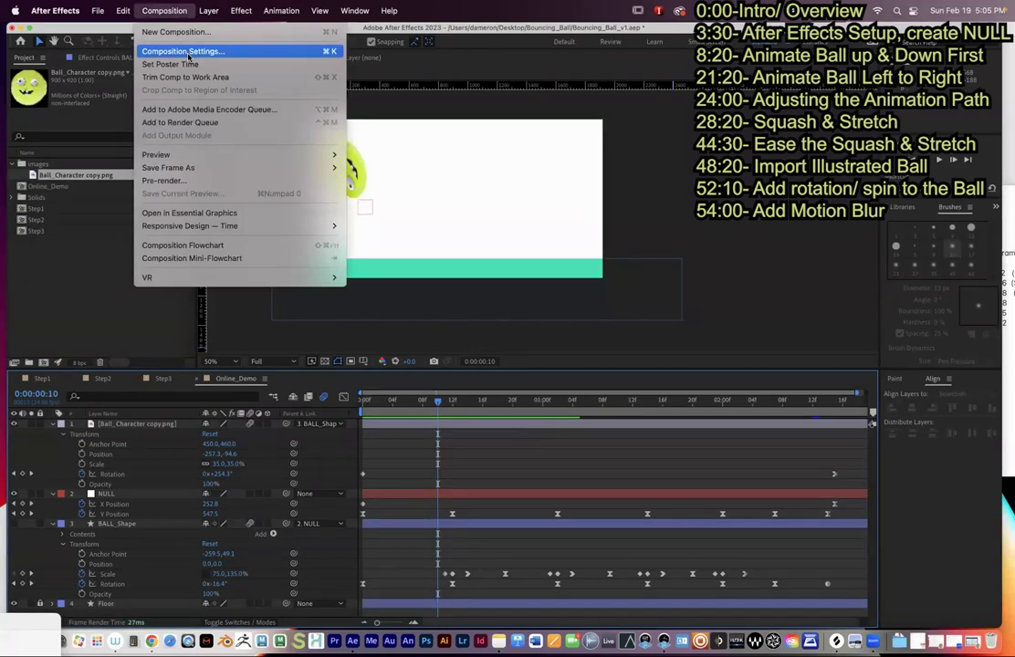
pyautogui.click(186, 52)
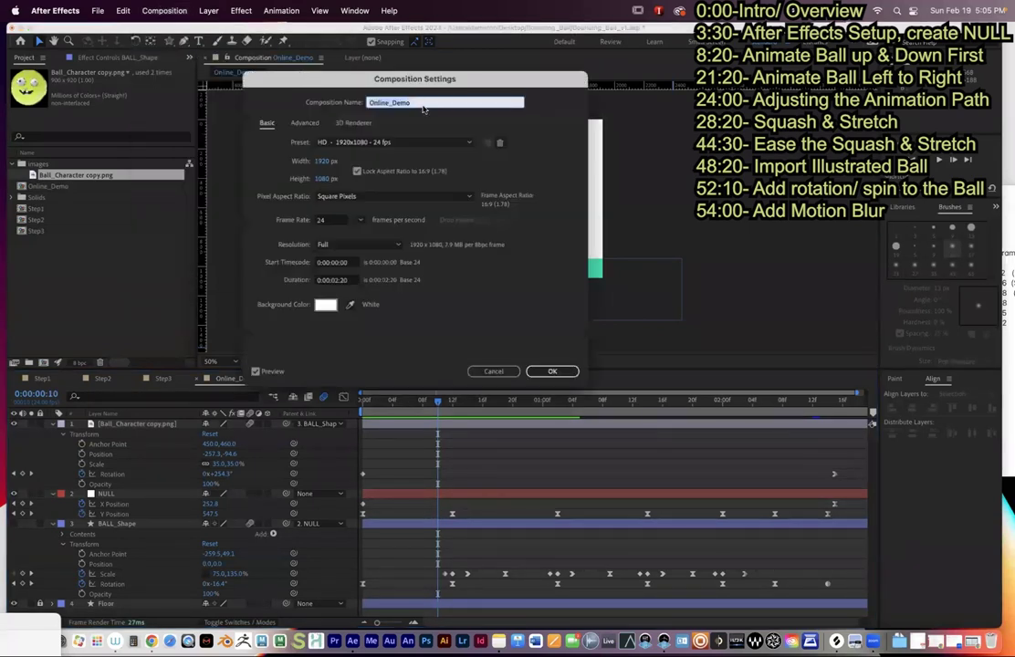
pyautogui.moveTo(352, 82); pyautogui.dragTo(535, 136)
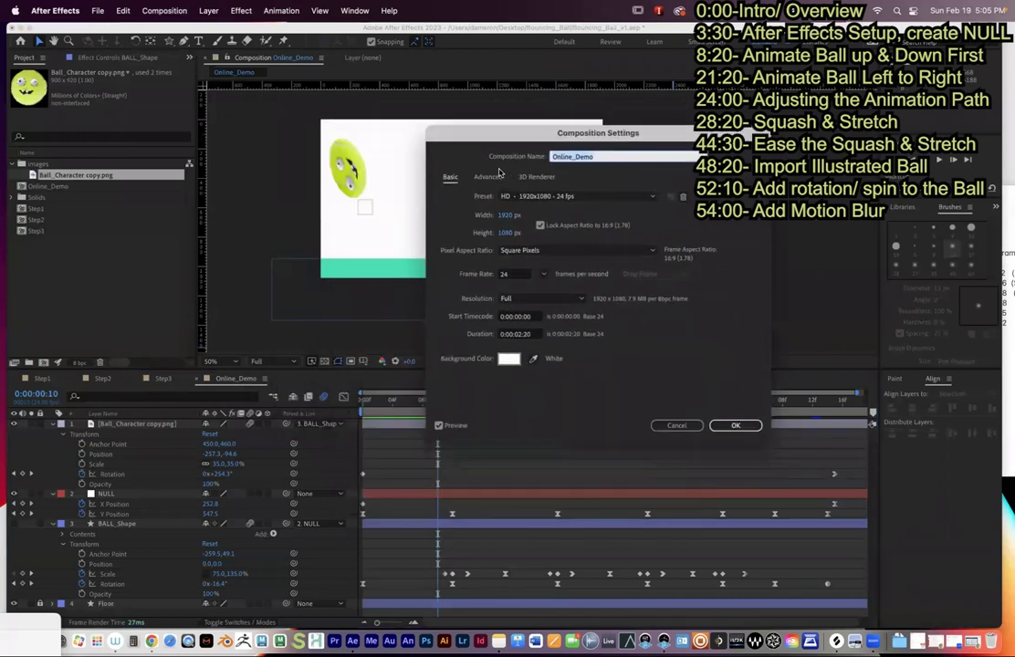
pyautogui.click(490, 177)
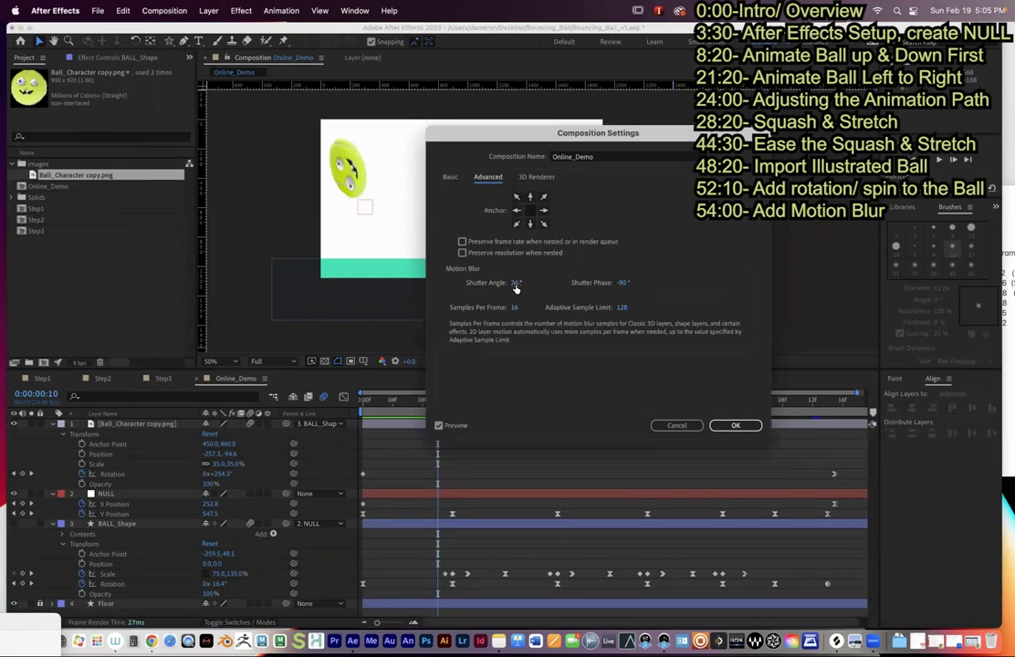
pyautogui.moveTo(516, 284); pyautogui.dragTo(839, 277)
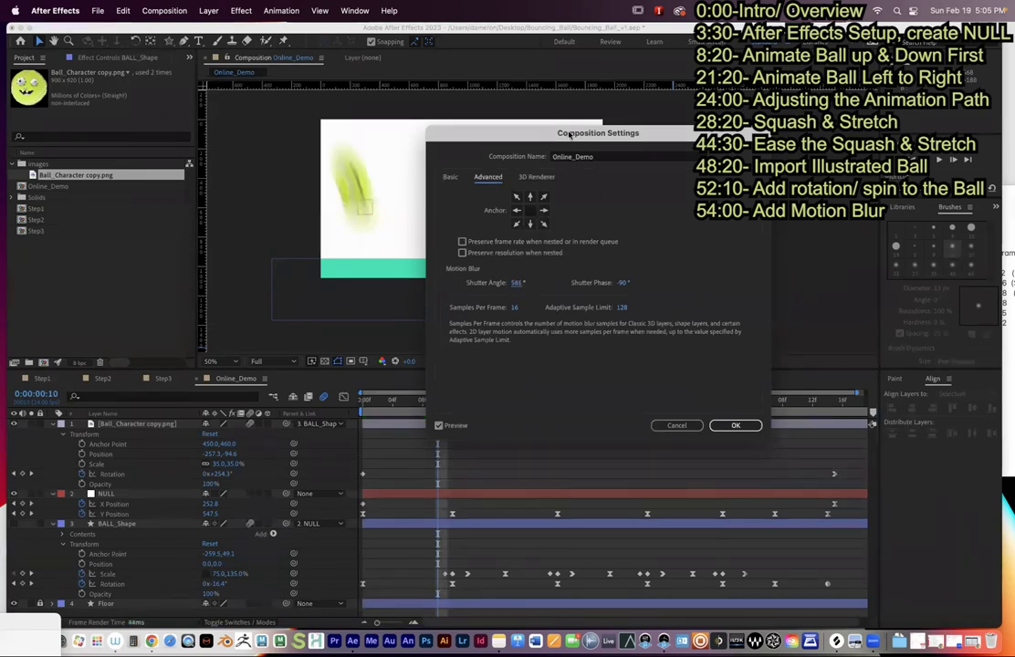
pyautogui.click(516, 283)
pyautogui.write('180')
pyautogui.click(679, 247)
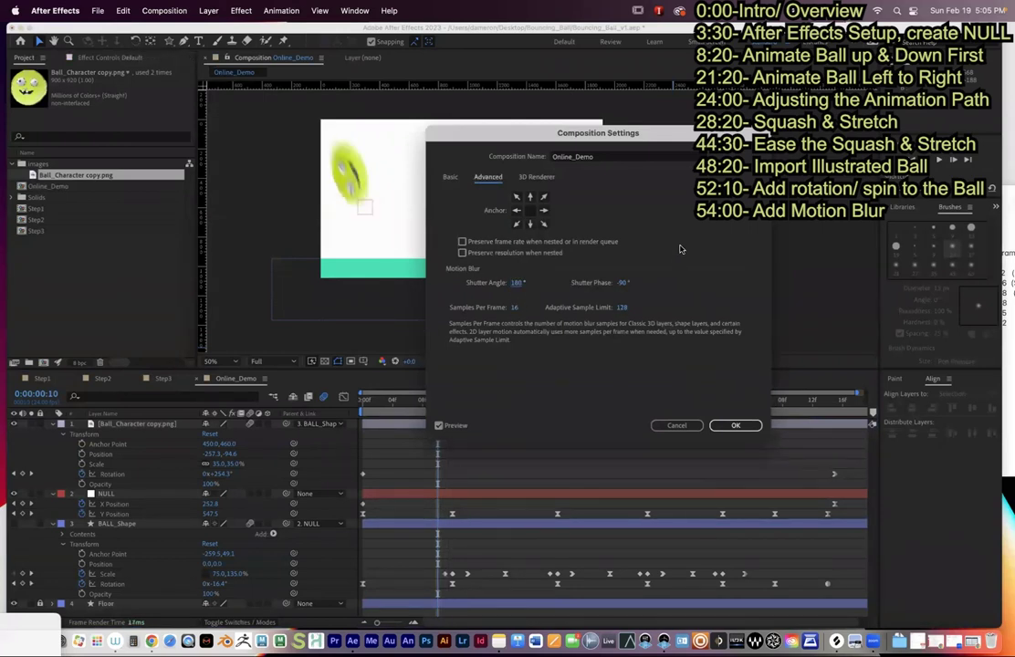
# - Set the composition's motion blur Shutter Angle to 110° and apply the settings
pyautogui.click(515, 283)
pyautogui.write('110')
pyautogui.click(594, 213)
pyautogui.click(725, 426)
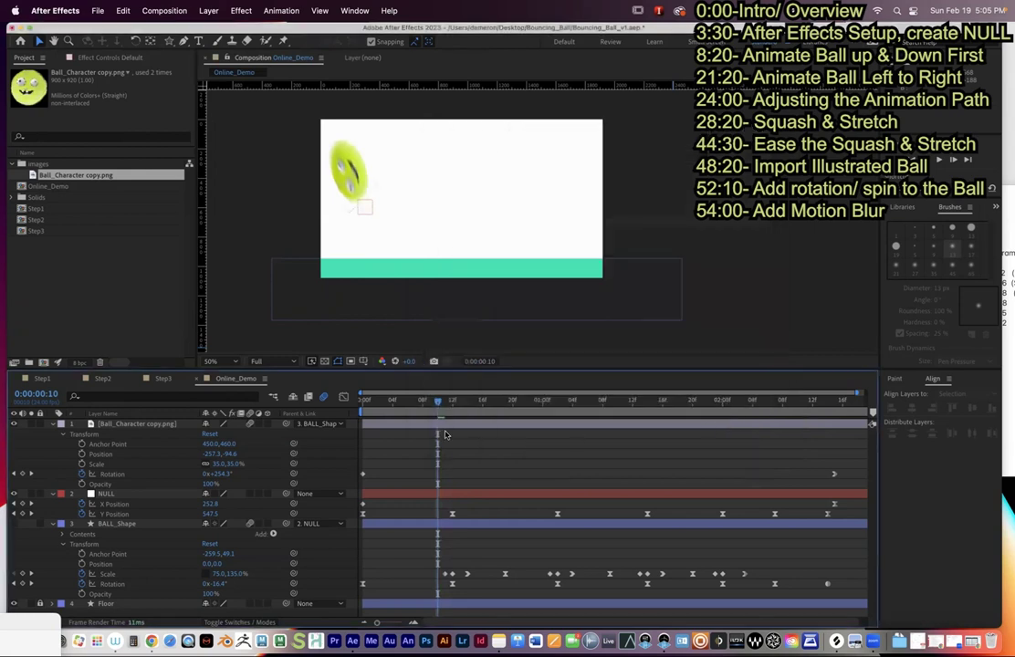
# - Preview the motion-blurred bounce from the first frame and review the composition and layer motion blur switches
pyautogui.moveTo(438, 405); pyautogui.dragTo(358, 404)
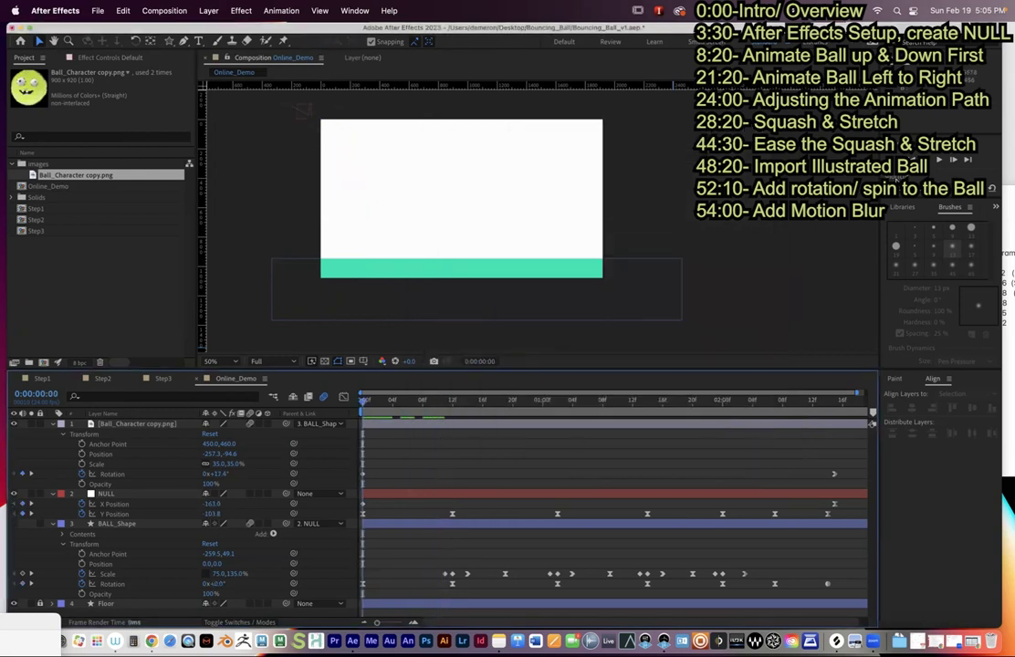
pyautogui.click(939, 161)
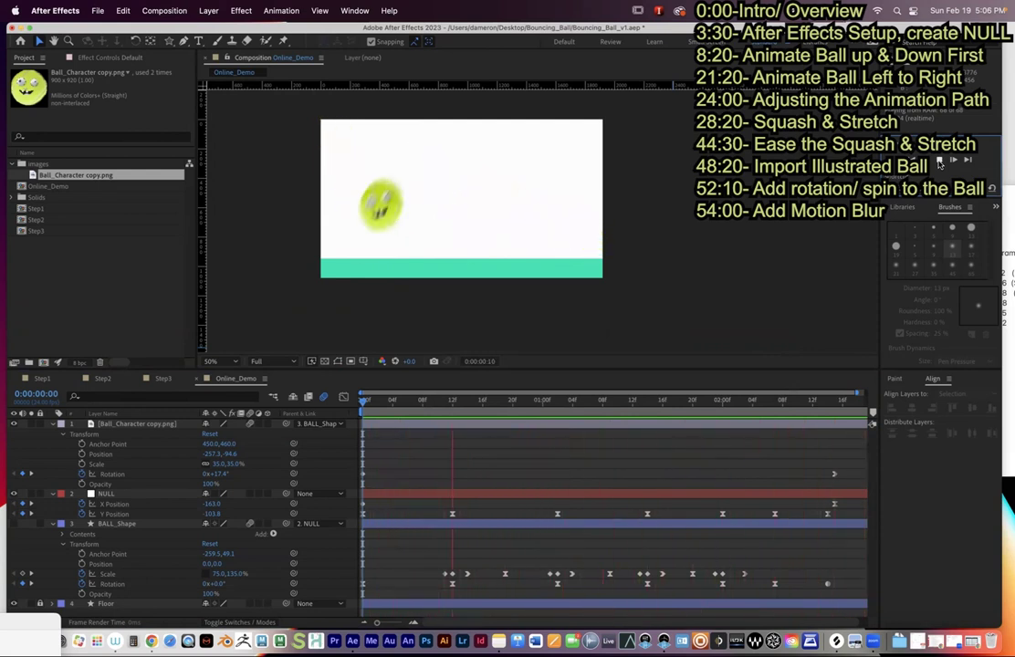
pyautogui.click(323, 398)
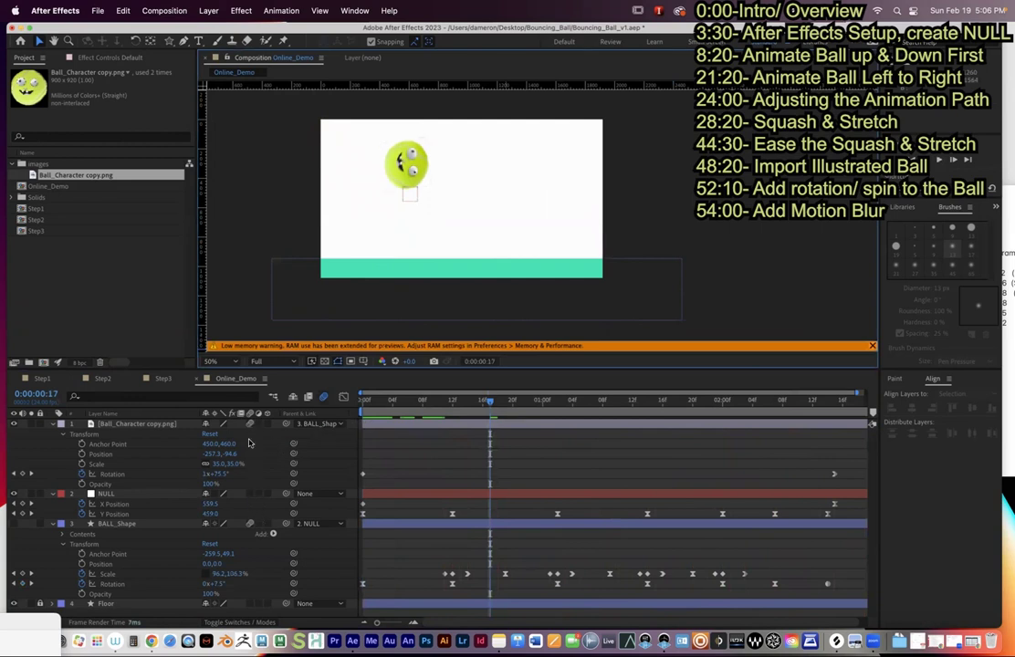
pyautogui.click(250, 424)
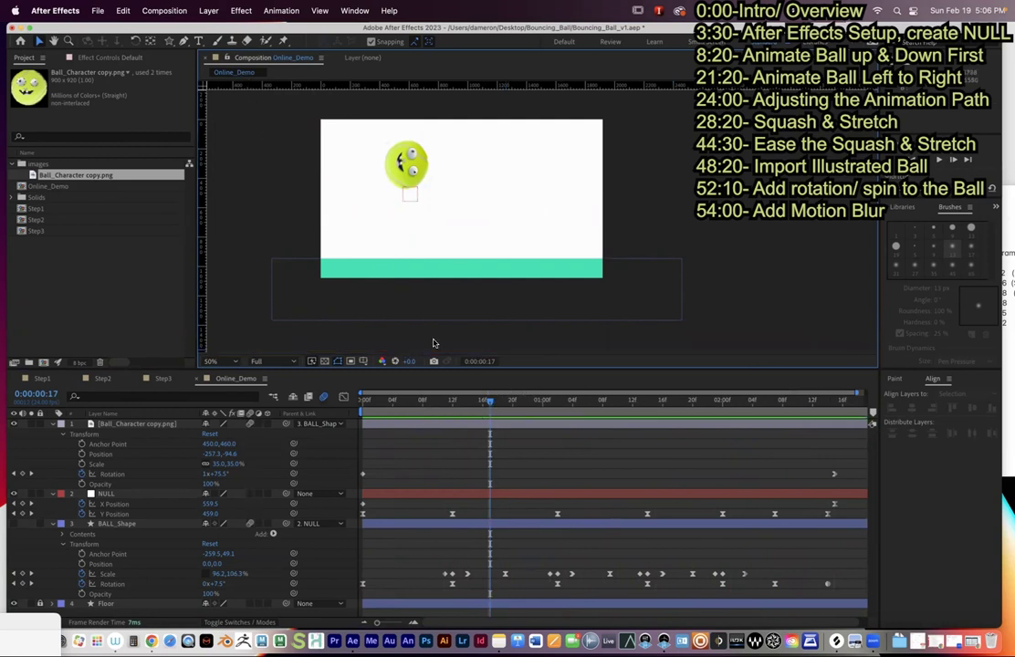
# - Reduce the composition's motion blur Shutter Angle to 80°, apply it and preview the animation from the start
pyautogui.click(164, 10)
pyautogui.click(159, 45)
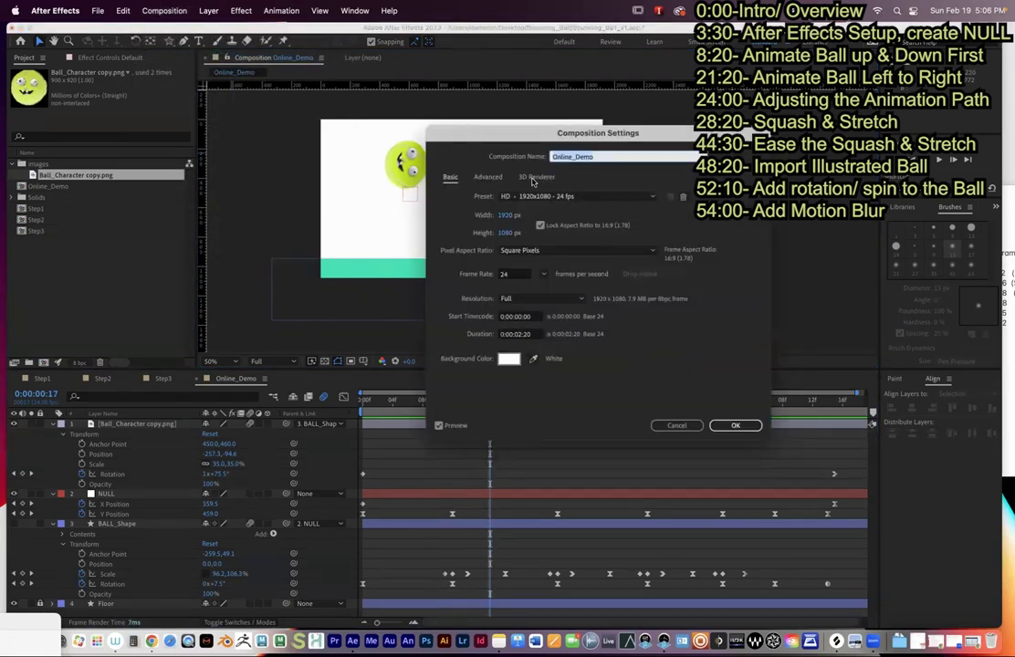
pyautogui.click(487, 177)
pyautogui.click(537, 177)
pyautogui.click(481, 178)
pyautogui.click(449, 177)
pyautogui.click(487, 177)
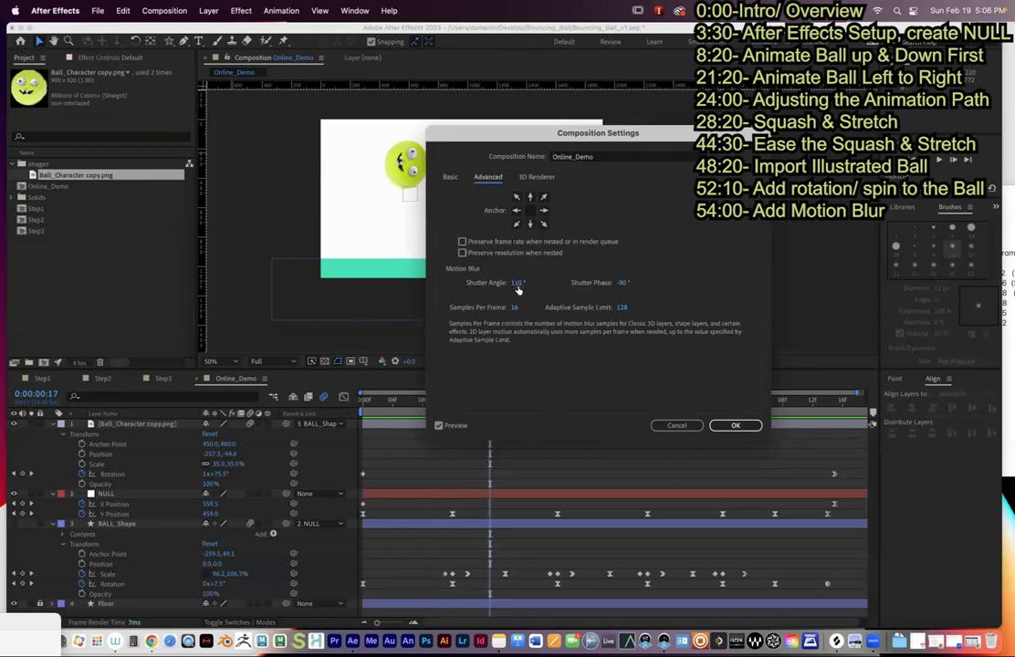
pyautogui.moveTo(503, 139); pyautogui.dragTo(606, 152)
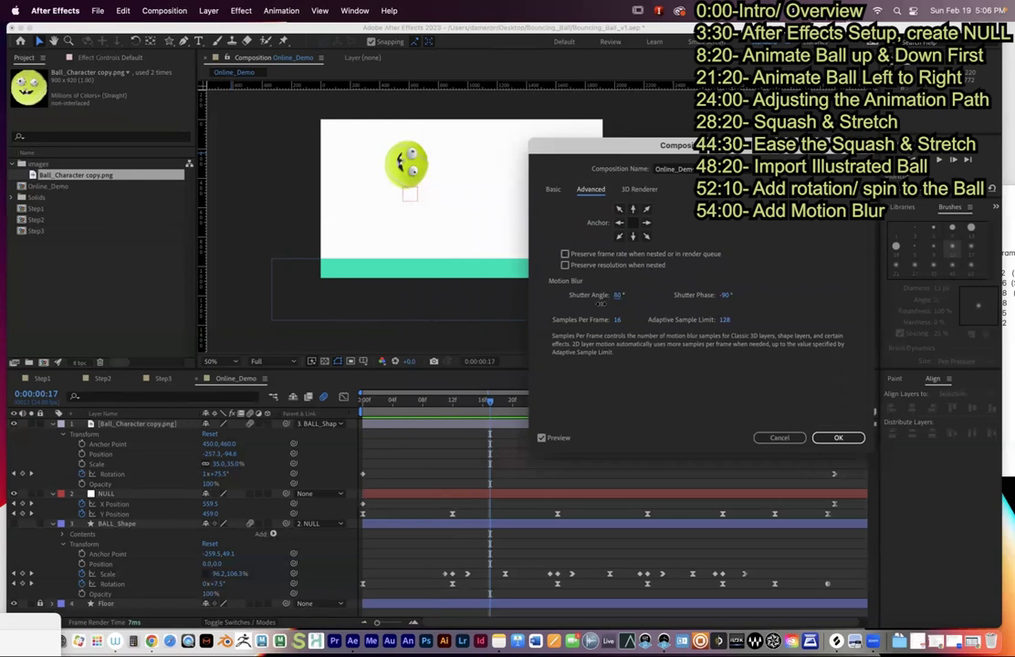
pyautogui.click(840, 437)
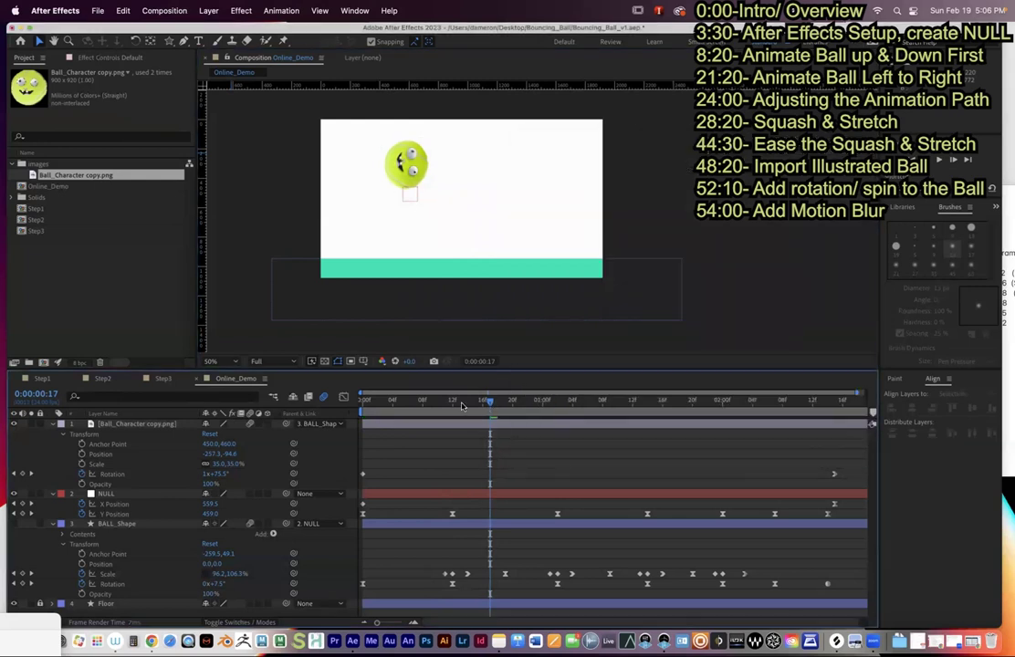
pyautogui.moveTo(455, 406); pyautogui.dragTo(390, 402)
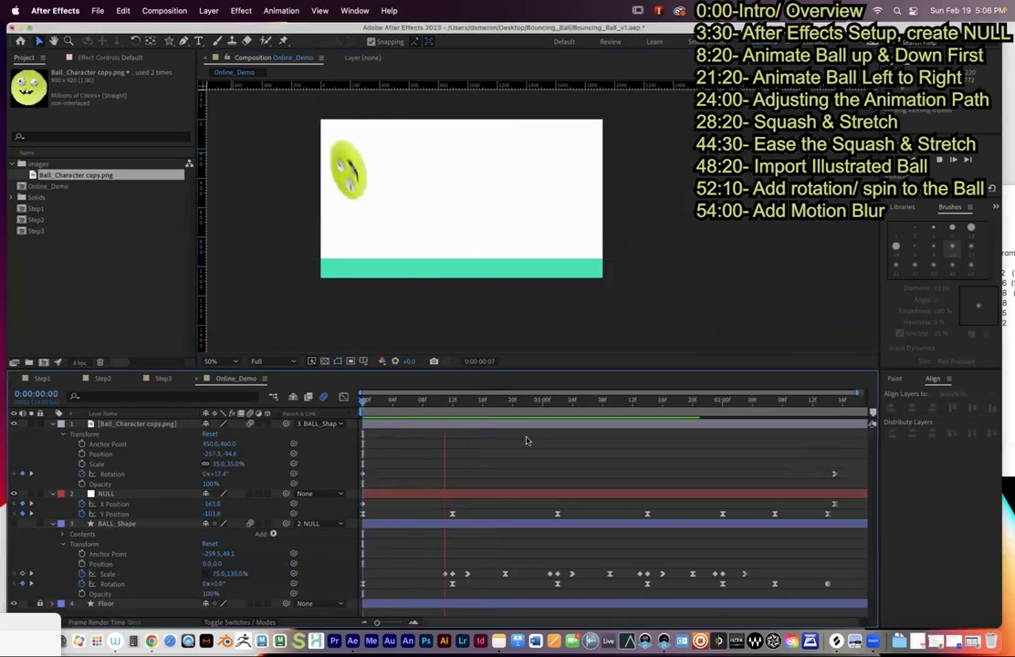